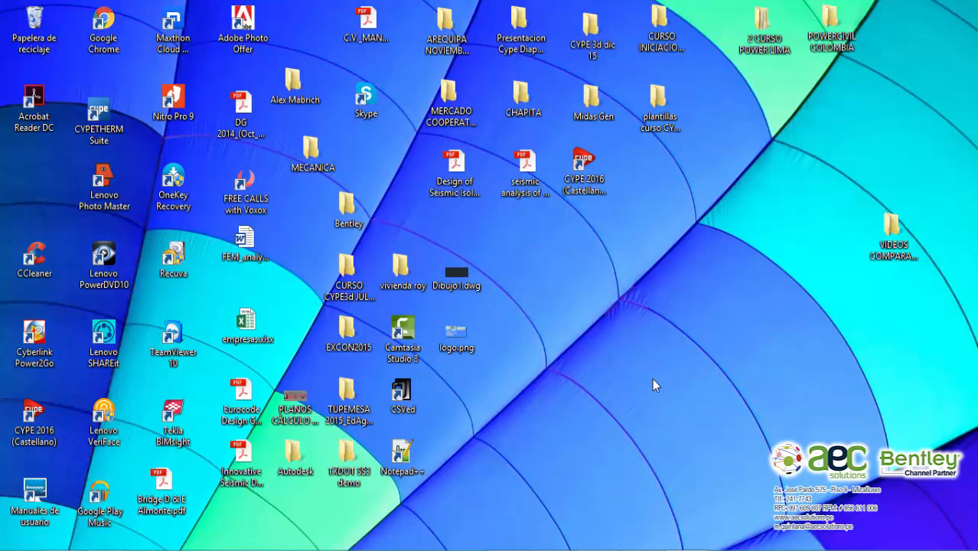
Open the POWERCIVIL folder window and examine the file names and sizes of the topography and surface DGN files
{"action": "mouse_move", "coordinate": [566, 545]}
{"action": "mouse_move", "coordinate": [176, 548]}
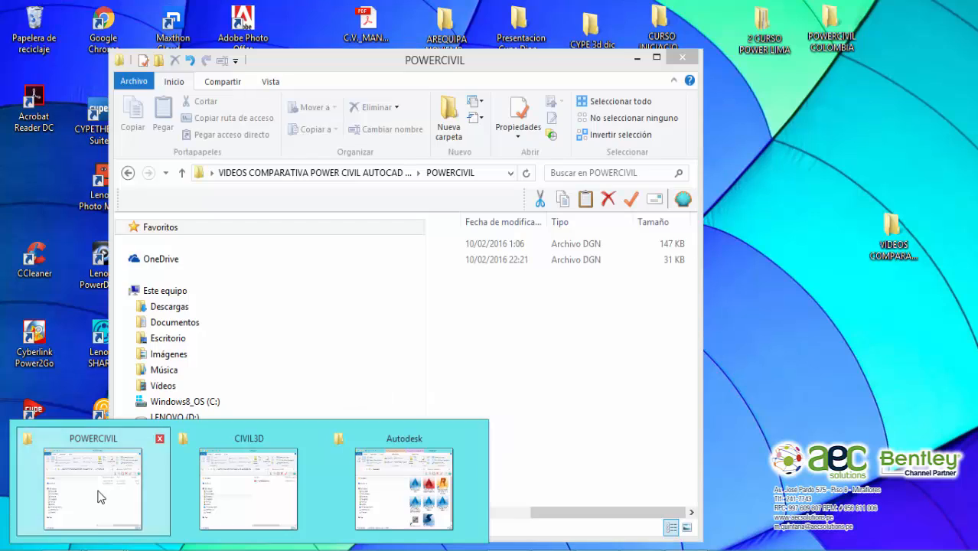
{"action": "left_click", "coordinate": [98, 496]}
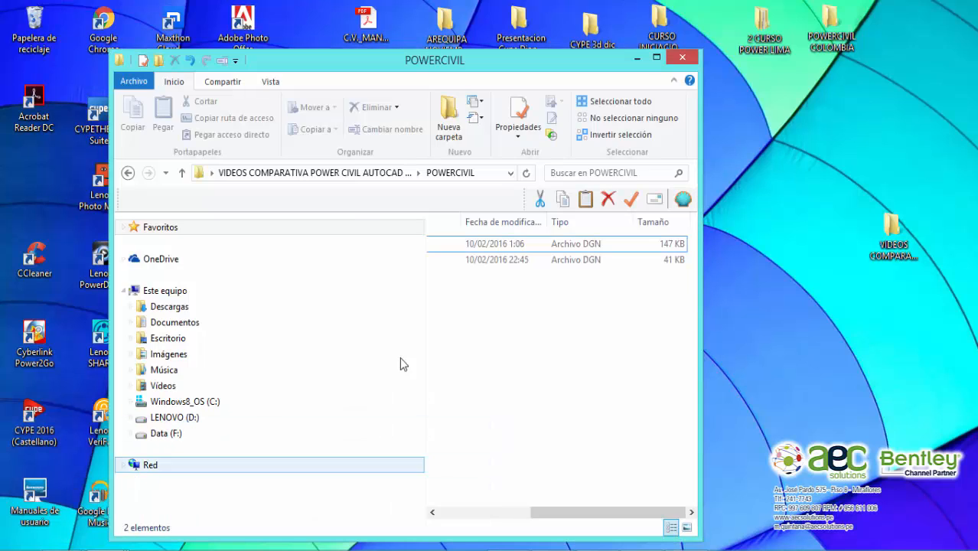
{"action": "left_click_drag", "start_coordinate": [501, 67], "coordinate": [502, 50]}
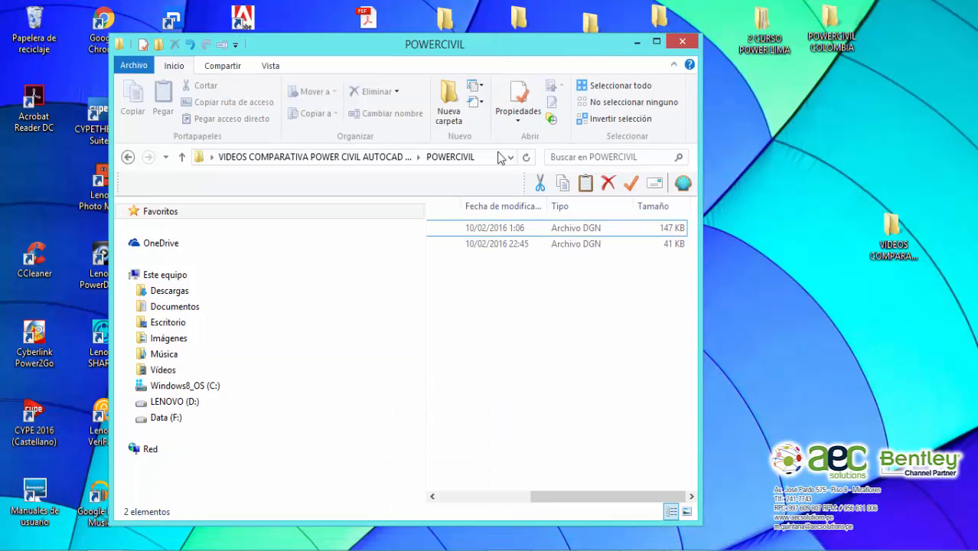
{"action": "left_click_drag", "start_coordinate": [544, 501], "coordinate": [451, 501]}
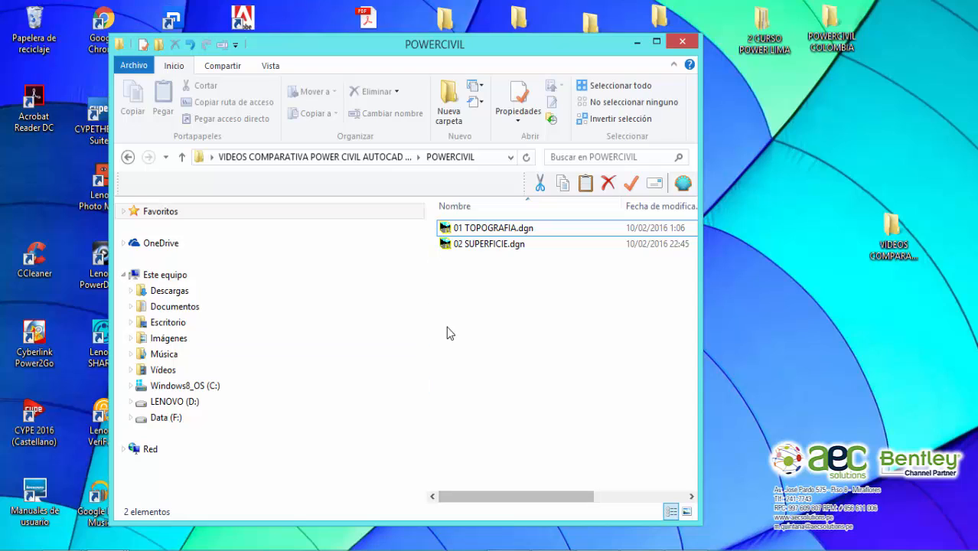
{"action": "mouse_move", "coordinate": [525, 497]}
{"action": "left_mouse_down"}
{"action": "mouse_move", "coordinate": [558, 497]}
{"action": "mouse_move", "coordinate": [517, 503]}
{"action": "left_mouse_up"}
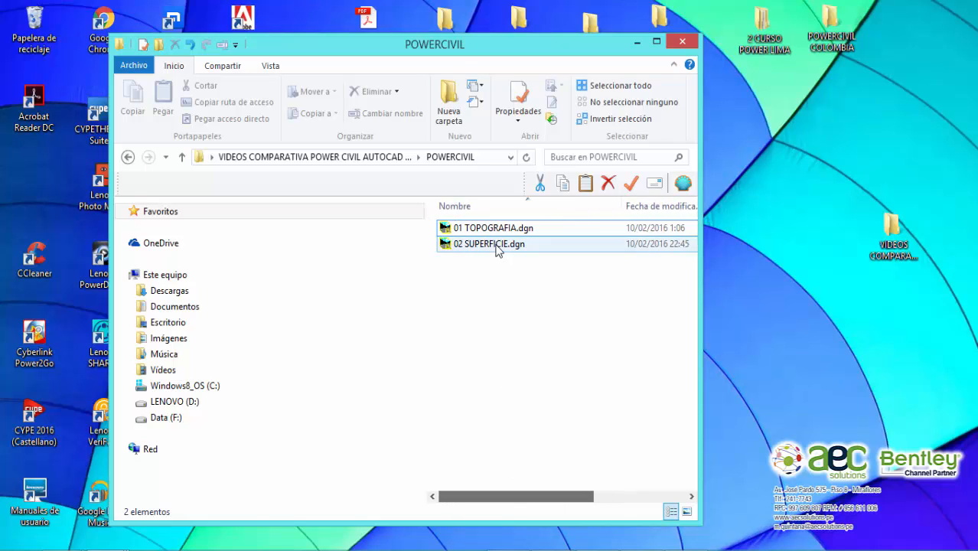
{"action": "left_click", "coordinate": [497, 228]}
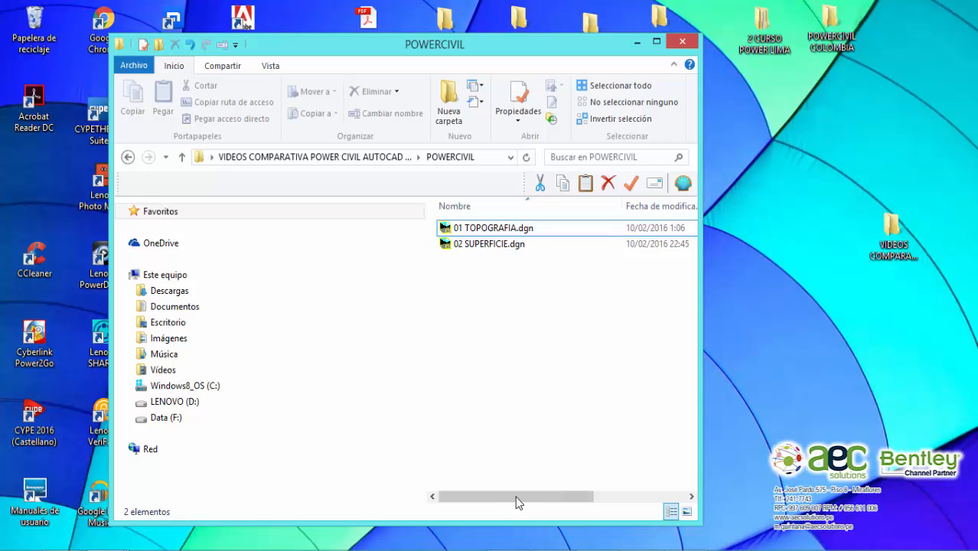
{"action": "left_click_drag", "start_coordinate": [515, 497], "coordinate": [627, 497]}
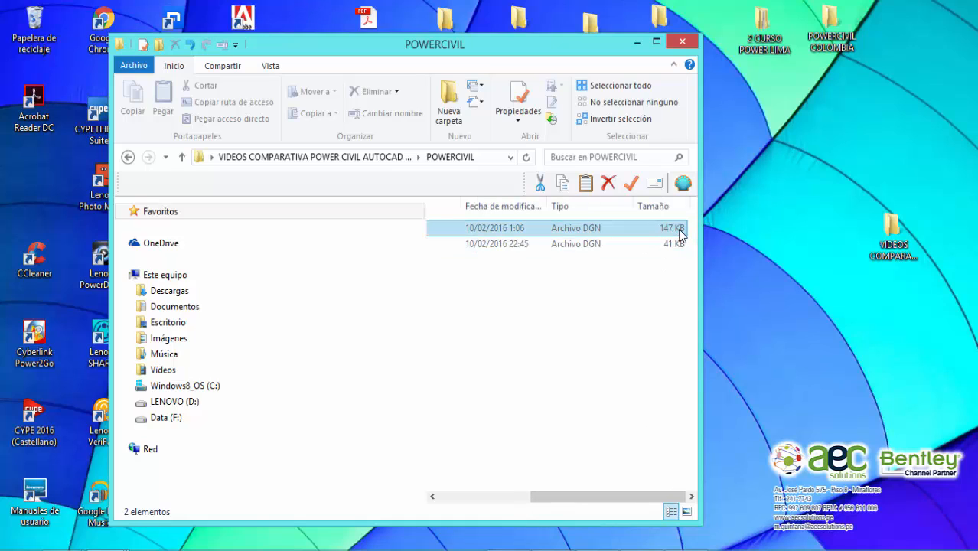
Bring up the CIVIL3D folder window and examine the file names and sizes of its DWG files
{"action": "mouse_move", "coordinate": [203, 536]}
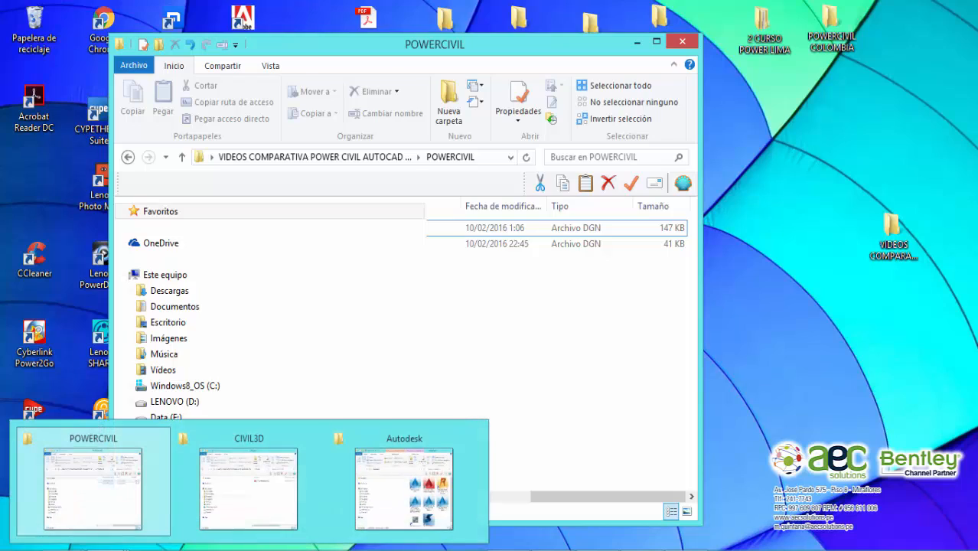
{"action": "mouse_move", "coordinate": [230, 507]}
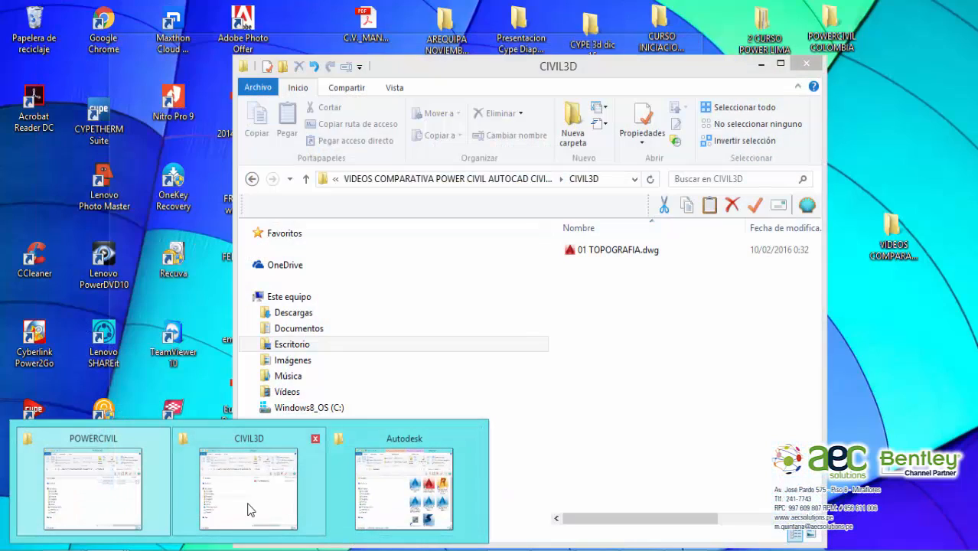
{"action": "left_click", "coordinate": [247, 510]}
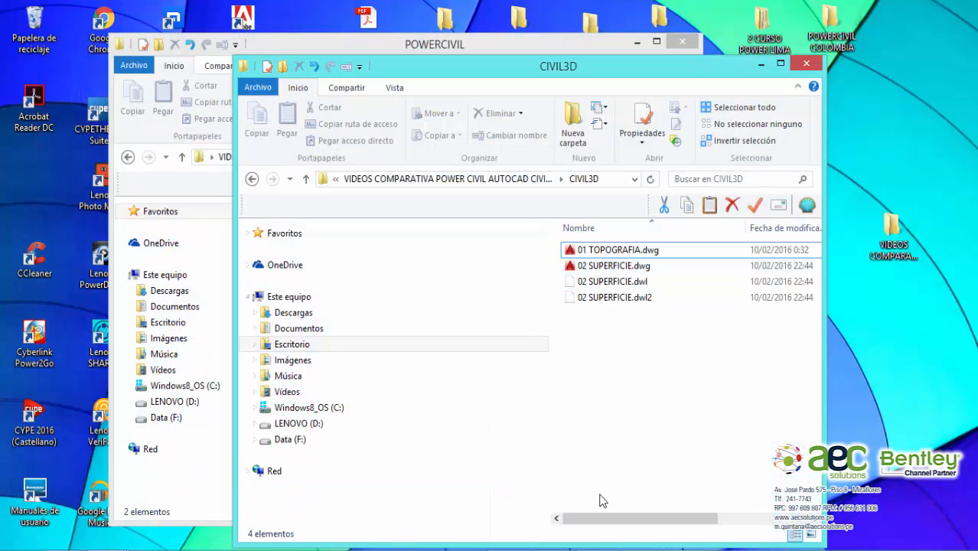
{"action": "left_click_drag", "start_coordinate": [612, 518], "coordinate": [720, 518]}
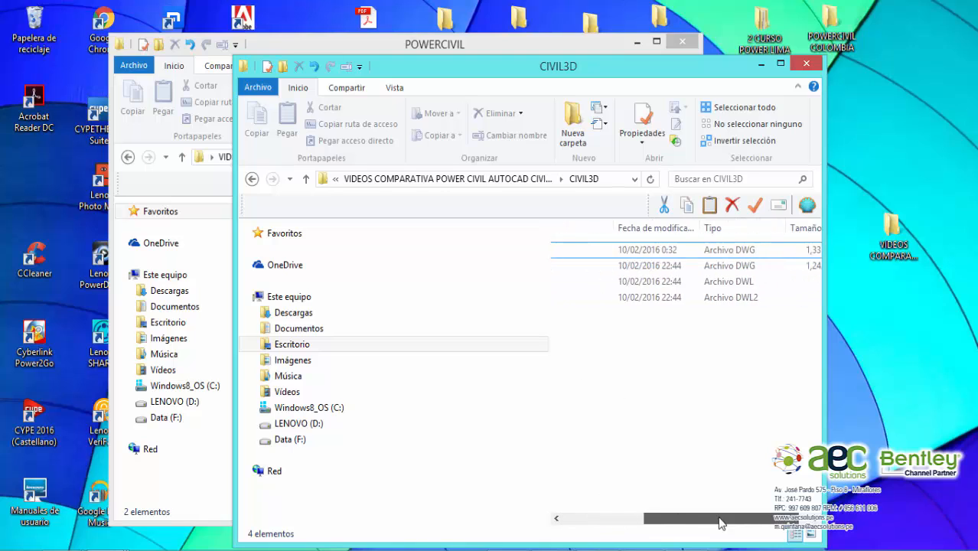
{"action": "left_click", "coordinate": [787, 254]}
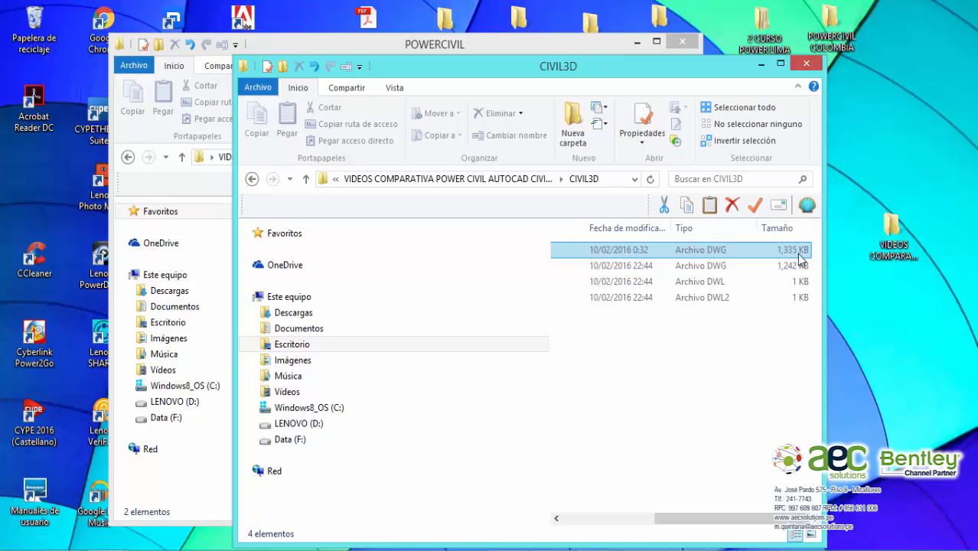
{"action": "left_click_drag", "start_coordinate": [694, 520], "coordinate": [586, 527]}
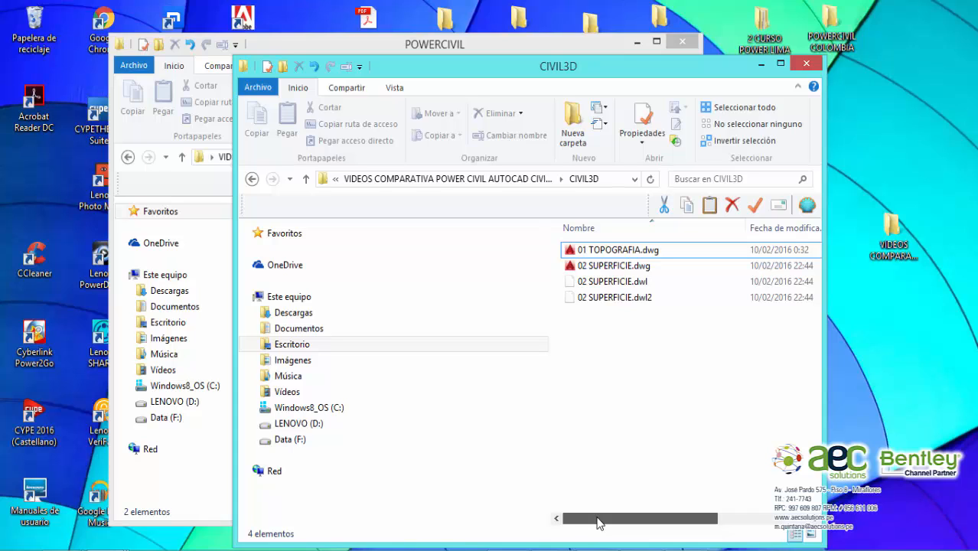
{"action": "left_click_drag", "start_coordinate": [614, 523], "coordinate": [724, 522]}
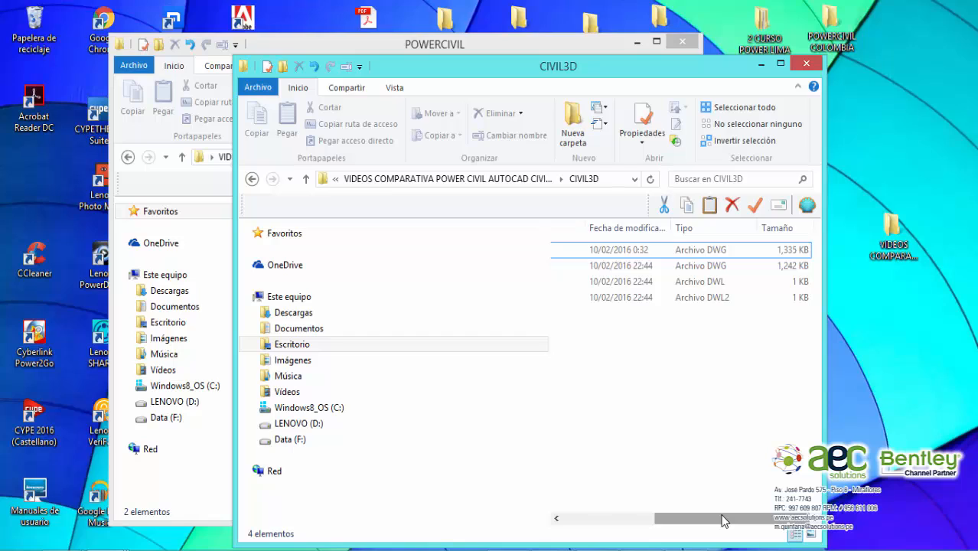
Arrange the CIVIL3D and POWERCIVIL folder windows beside each other to compare their file sizes
{"action": "left_click_drag", "start_coordinate": [383, 74], "coordinate": [157, 62]}
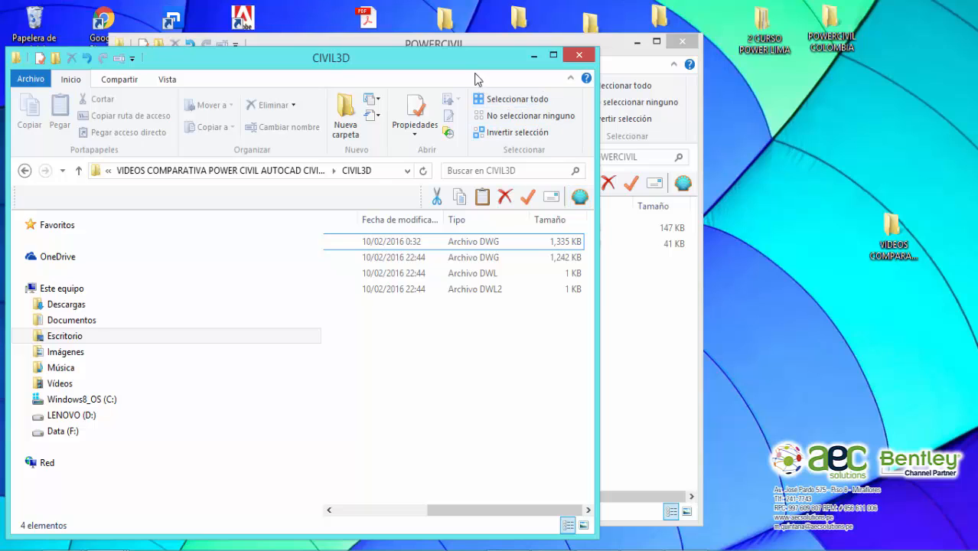
{"action": "left_click_drag", "start_coordinate": [475, 66], "coordinate": [562, 178]}
{"action": "left_click", "coordinate": [555, 45]}
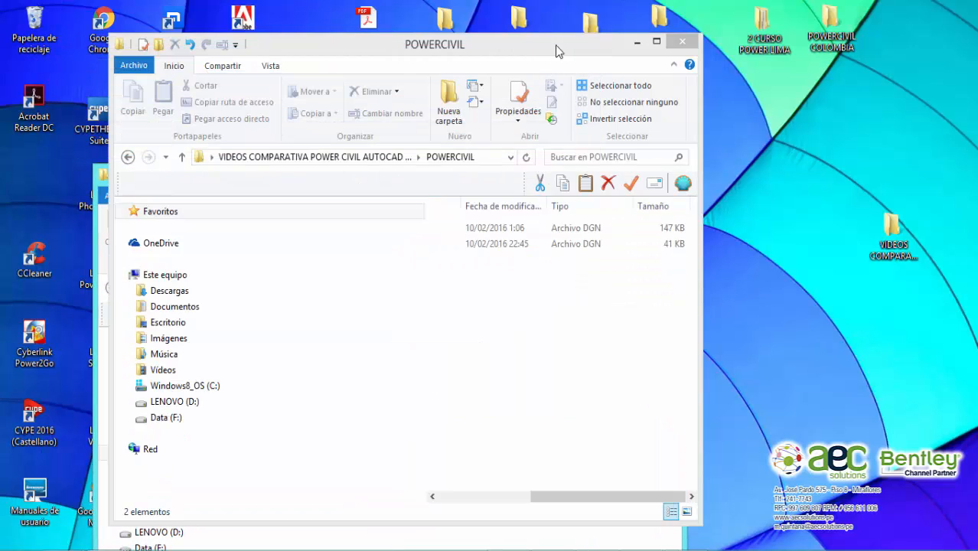
{"action": "left_click_drag", "start_coordinate": [555, 45], "coordinate": [795, 120]}
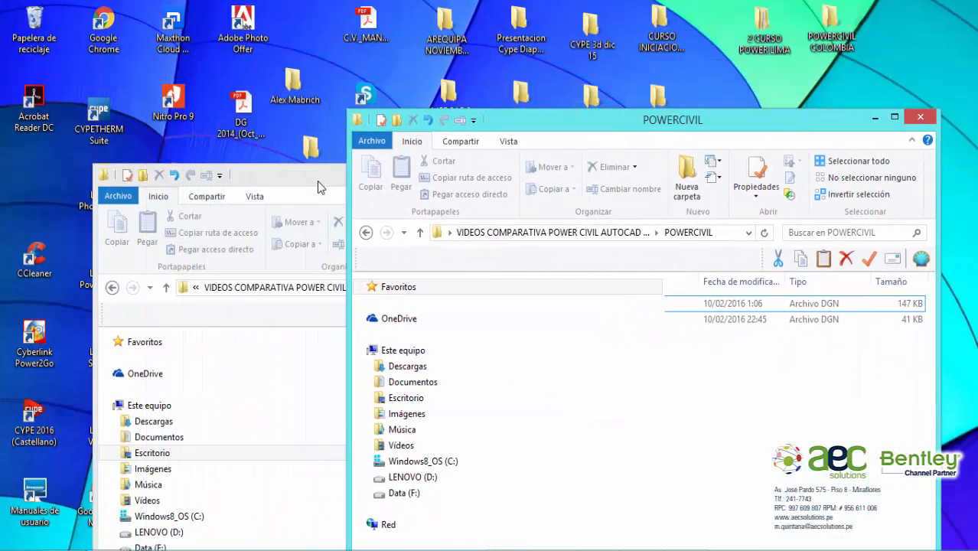
{"action": "left_click_drag", "start_coordinate": [314, 176], "coordinate": [271, 114]}
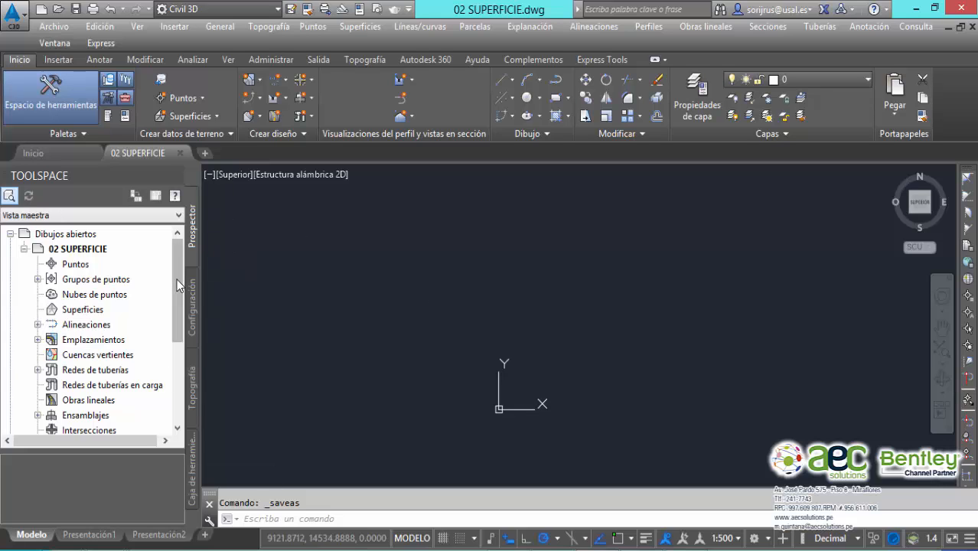
Set the Toolspace Prospector to the active drawing view and look through its object tree down to the data shortcuts
{"action": "left_click", "coordinate": [85, 216]}
{"action": "left_click", "coordinate": [46, 238]}
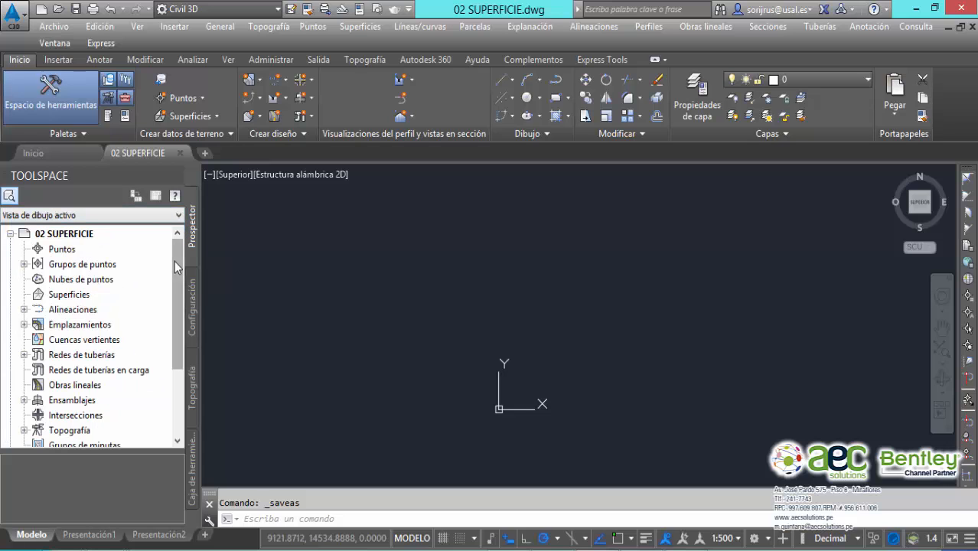
{"action": "left_click_drag", "start_coordinate": [176, 264], "coordinate": [174, 344]}
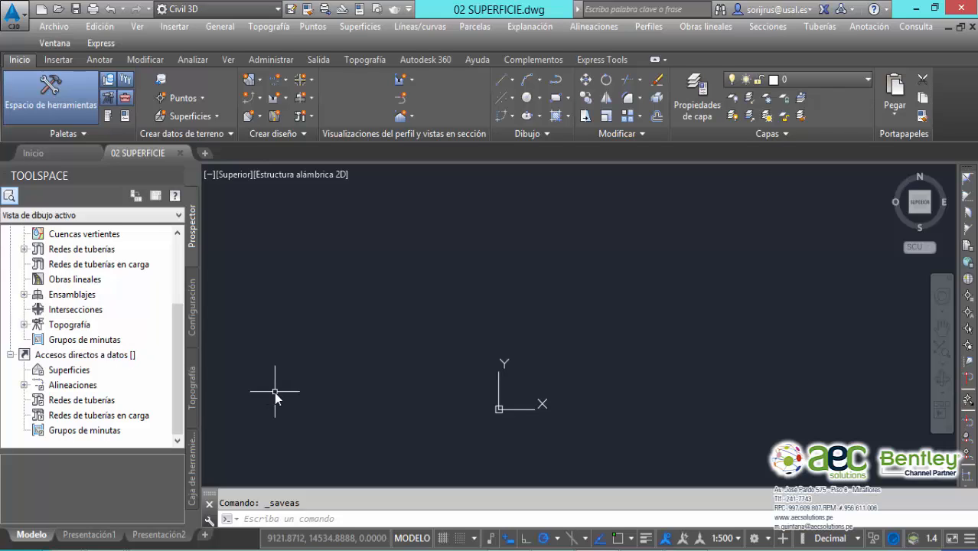
{"action": "scroll", "coordinate": [392, 321], "scroll_direction": "down", "scroll_amount": 2}
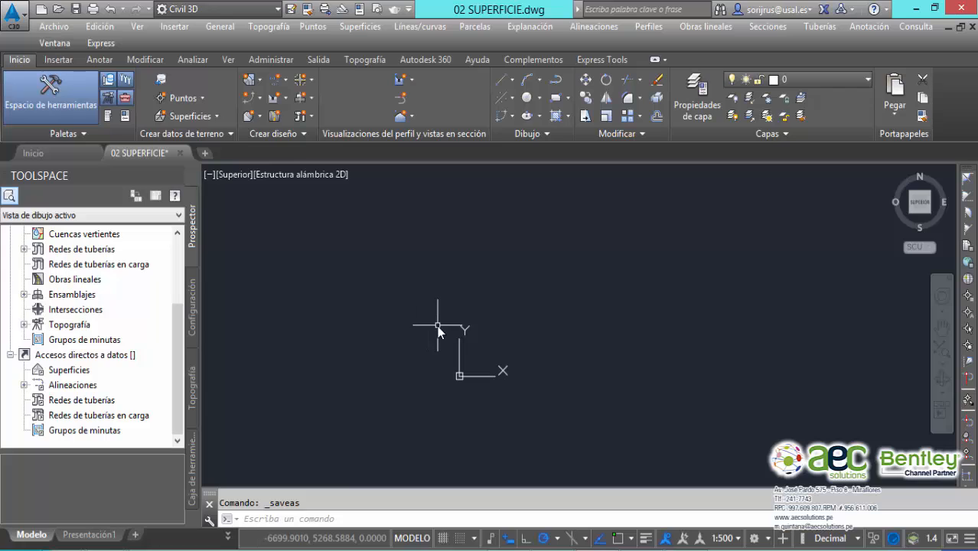
{"action": "scroll", "coordinate": [438, 325], "scroll_direction": "up", "scroll_amount": 2}
{"action": "middle_click_drag", "start_coordinate": [438, 326], "coordinate": [446, 299]}
{"action": "middle_click_drag", "start_coordinate": [486, 346], "coordinate": [487, 321]}
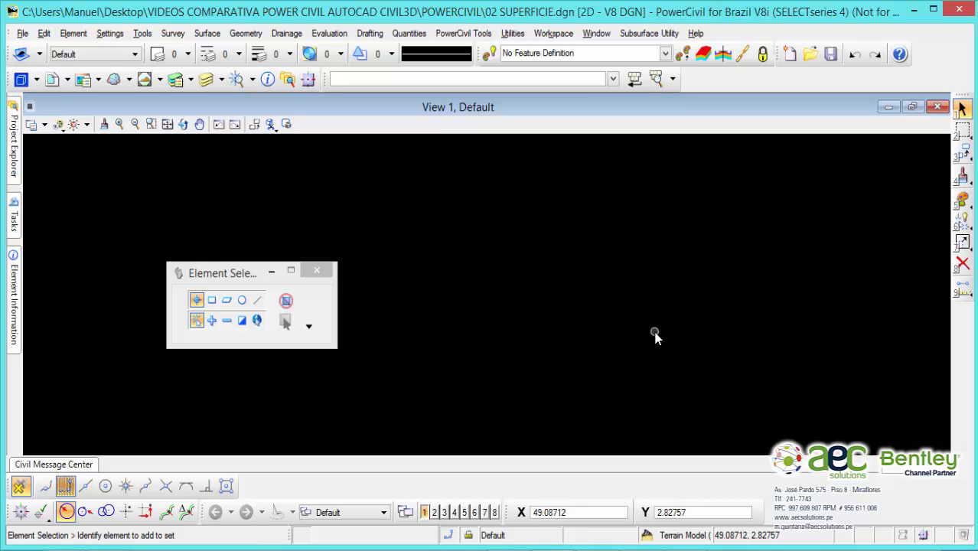
Switch from PowerCivil back to the 02 SUPERFICIE.dwg drawing in Civil 3D
{"action": "mouse_move", "coordinate": [552, 550]}
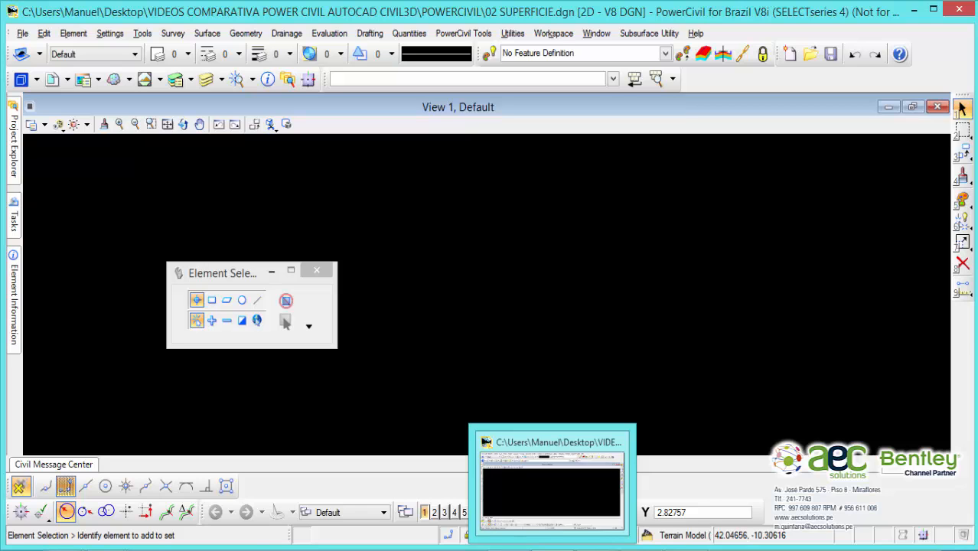
{"action": "left_click", "coordinate": [585, 549]}
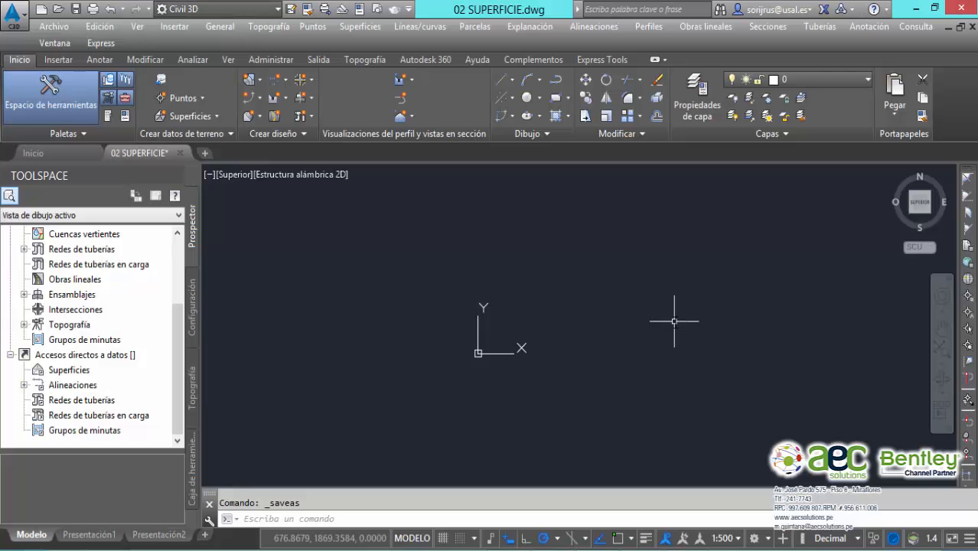
{"action": "scroll", "coordinate": [626, 330], "scroll_direction": "down", "scroll_amount": 2}
{"action": "scroll", "coordinate": [580, 330], "scroll_direction": "up", "scroll_amount": 4}
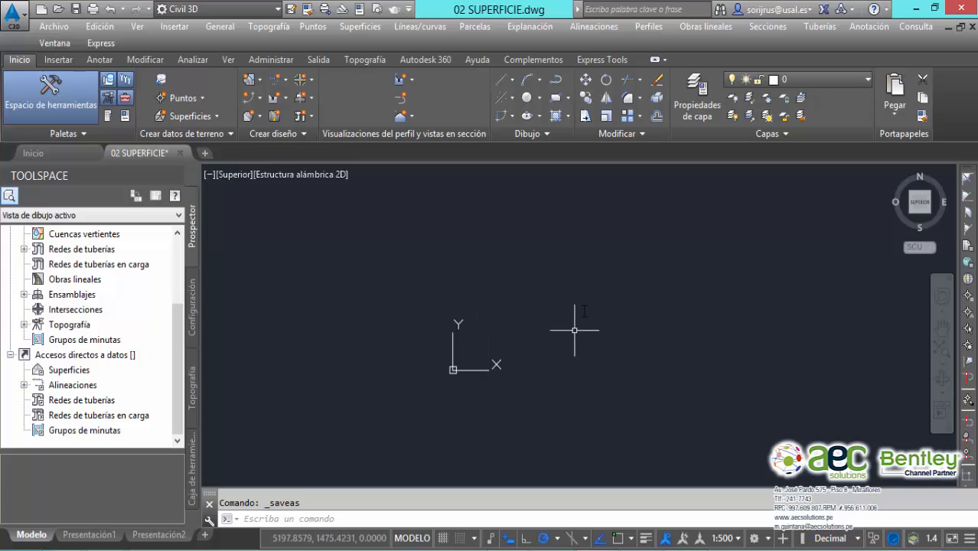
{"action": "middle_click_drag", "start_coordinate": [574, 330], "coordinate": [594, 294]}
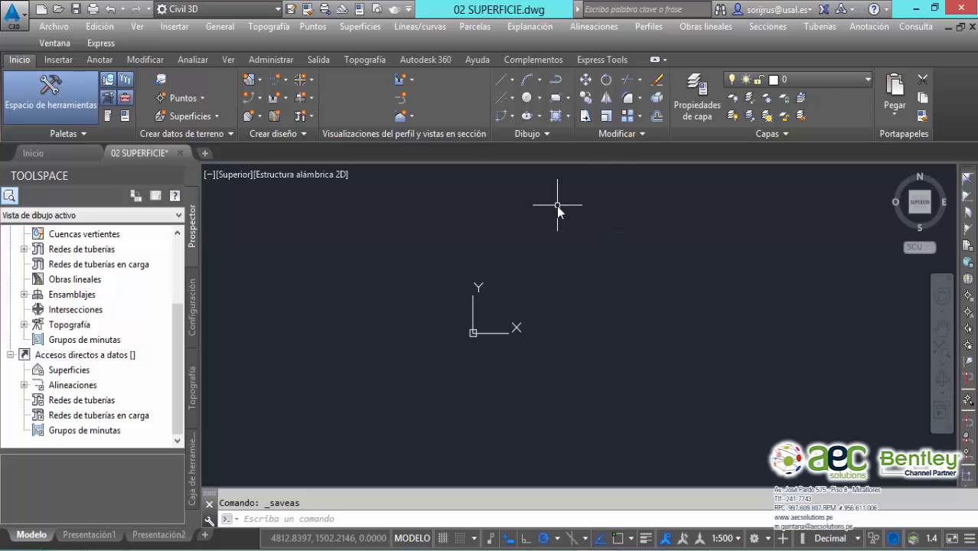
Start a LandXML import and load survey.xml from the DATOS folder
{"action": "left_click", "coordinate": [57, 62]}
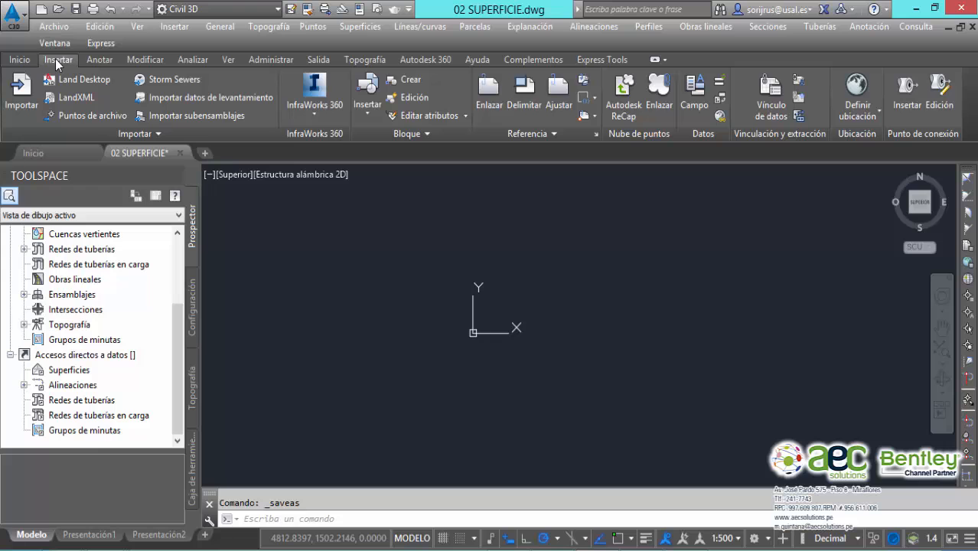
{"action": "left_click", "coordinate": [69, 98]}
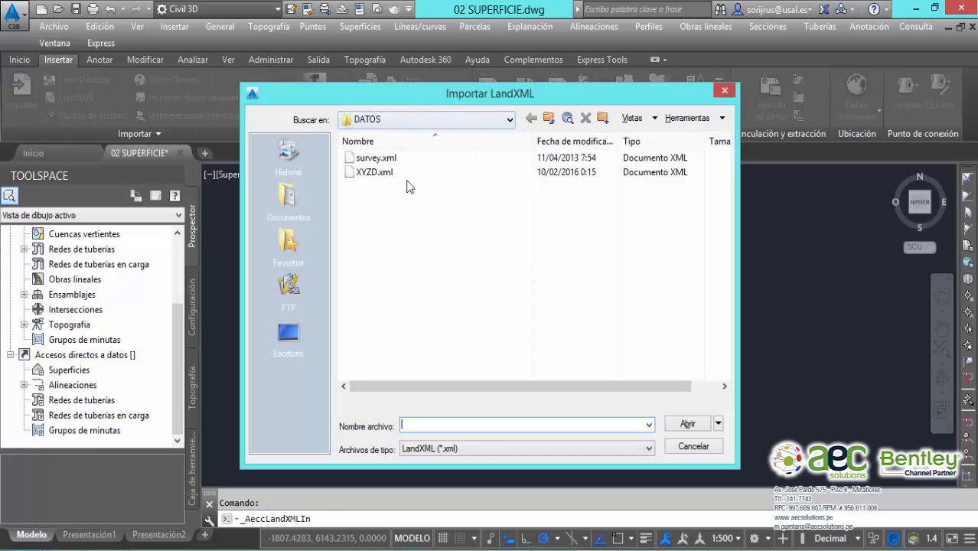
{"action": "left_click", "coordinate": [373, 159]}
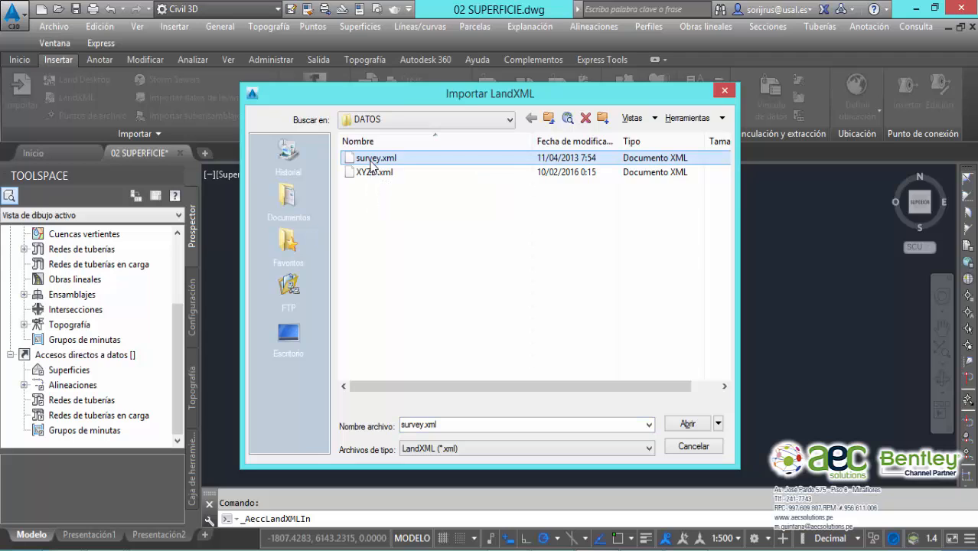
{"action": "left_click", "coordinate": [693, 427]}
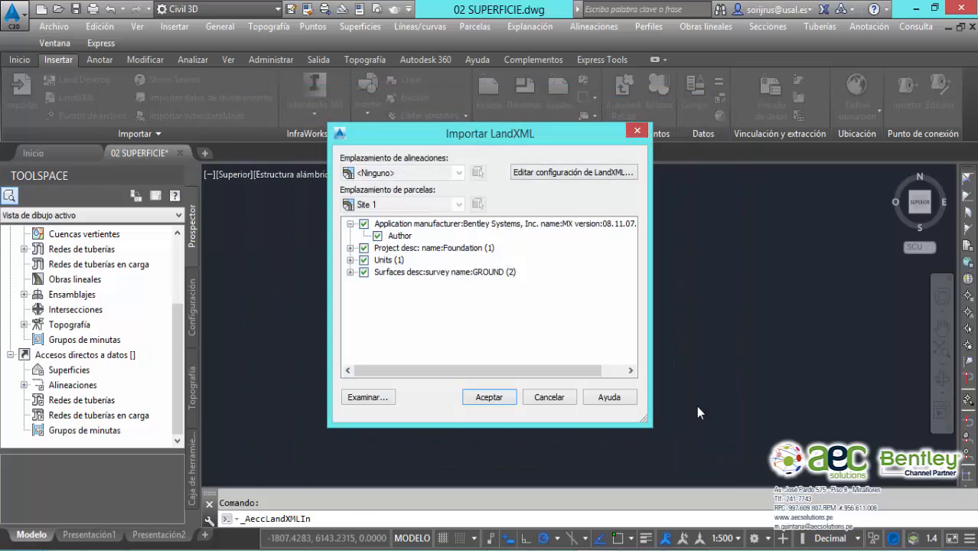
Enlarge the LandXML import dialog and expand the surfaces, feature code, units and project entries to examine their contents
{"action": "left_click_drag", "start_coordinate": [534, 427], "coordinate": [534, 492]}
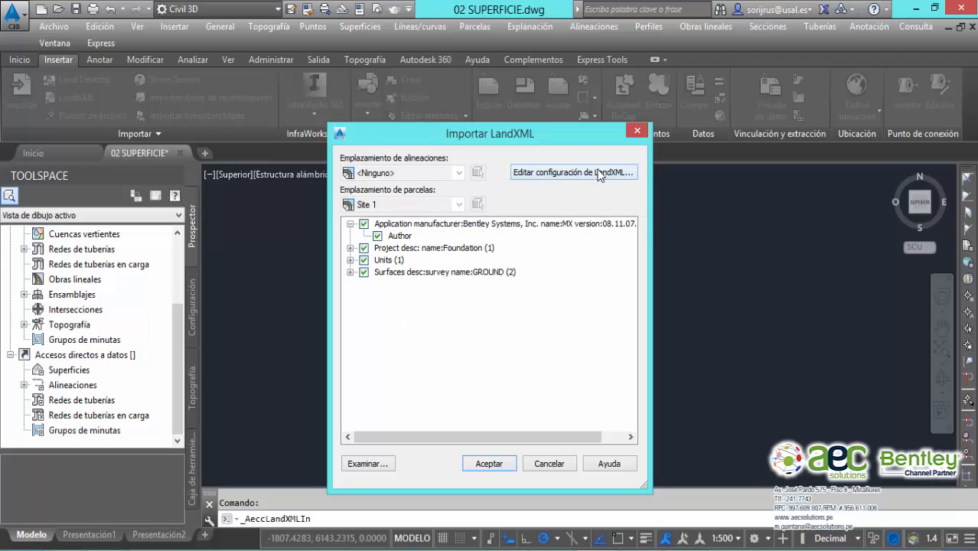
{"action": "left_click", "coordinate": [350, 272]}
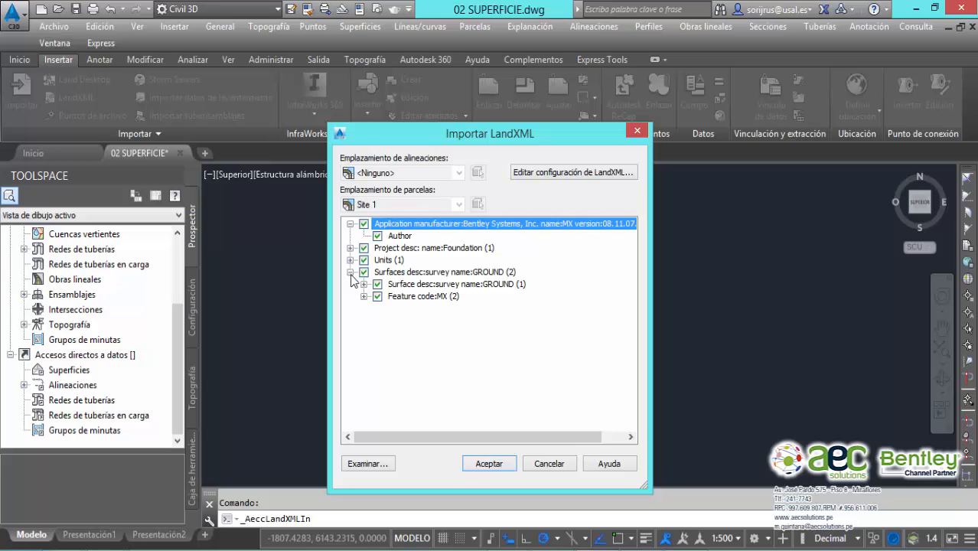
{"action": "left_click", "coordinate": [365, 284]}
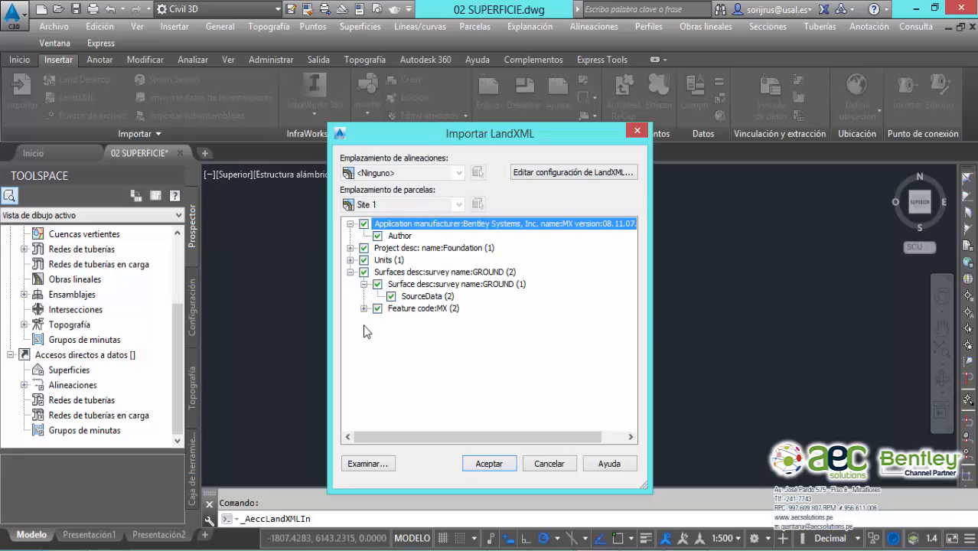
{"action": "left_click", "coordinate": [363, 309]}
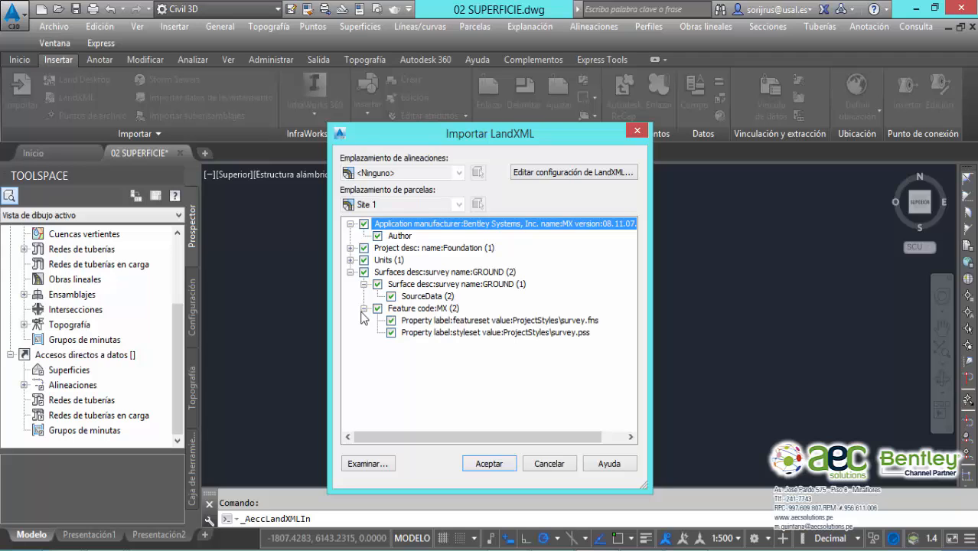
{"action": "left_click", "coordinate": [350, 261]}
{"action": "left_click", "coordinate": [350, 248]}
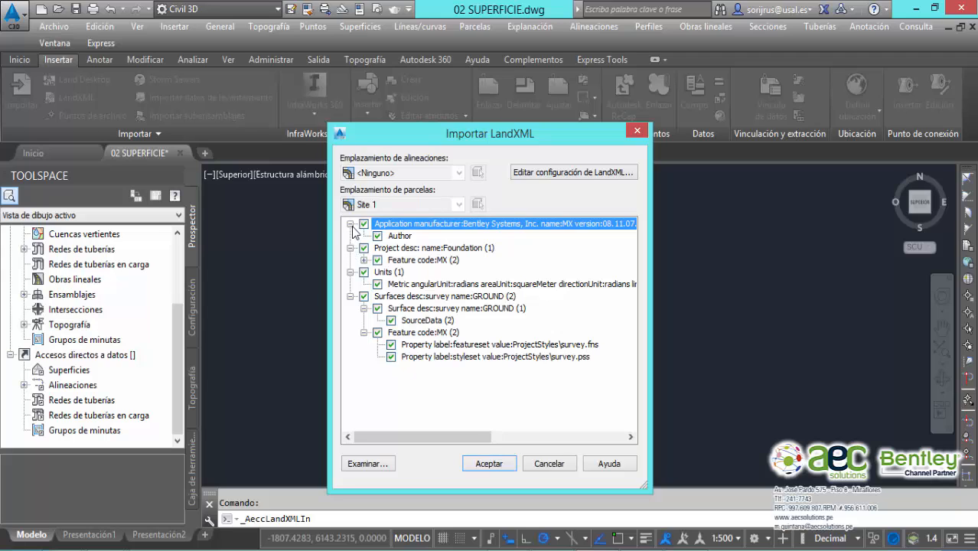
Check the LandXML settings, import the survey.xml data as the GROUND surface, and close the event viewer after browsing its events
{"action": "left_click", "coordinate": [540, 173]}
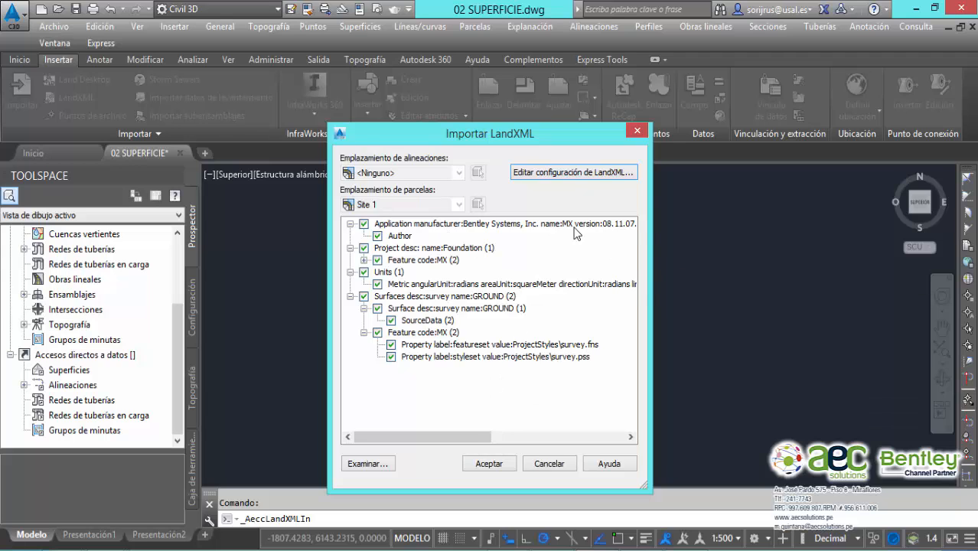
{"action": "left_click", "coordinate": [494, 465]}
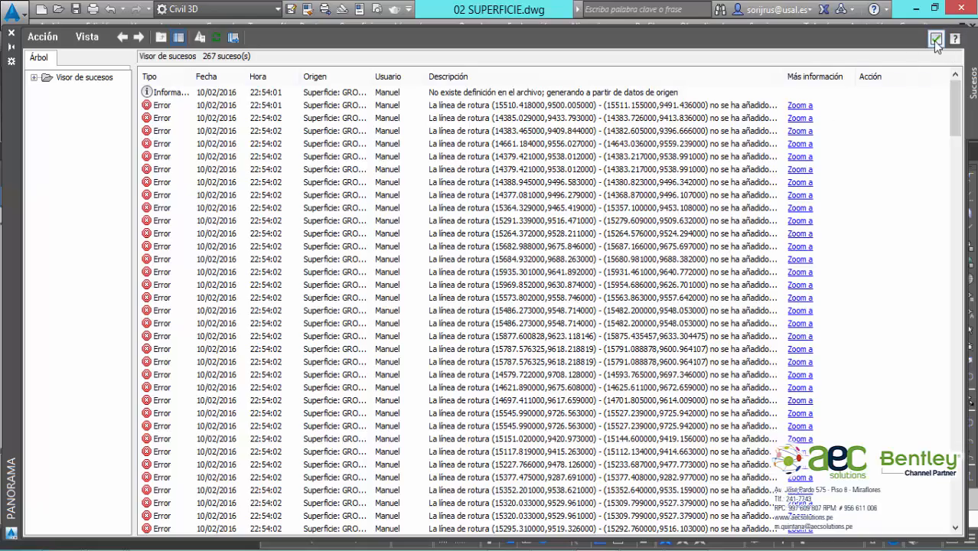
{"action": "left_click_drag", "start_coordinate": [955, 111], "coordinate": [955, 185]}
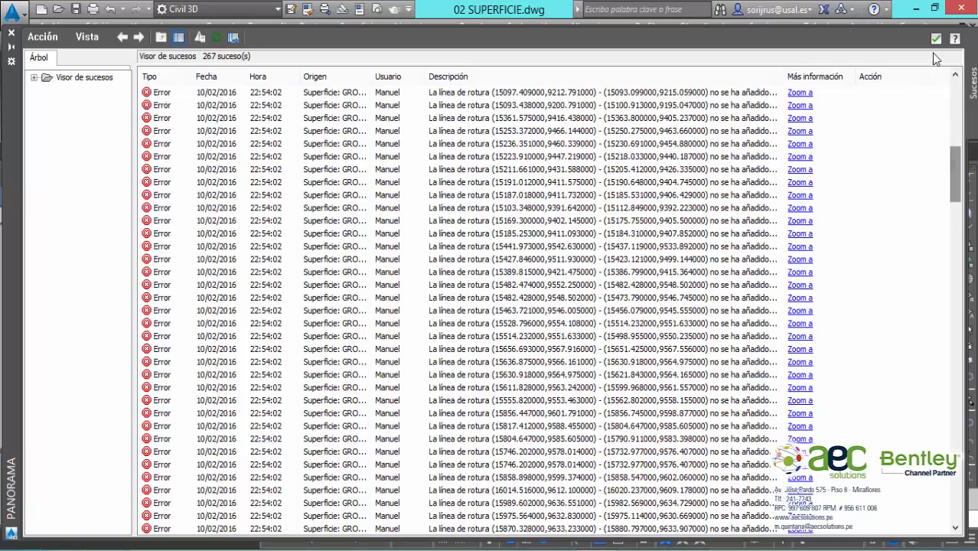
{"action": "left_click", "coordinate": [936, 38]}
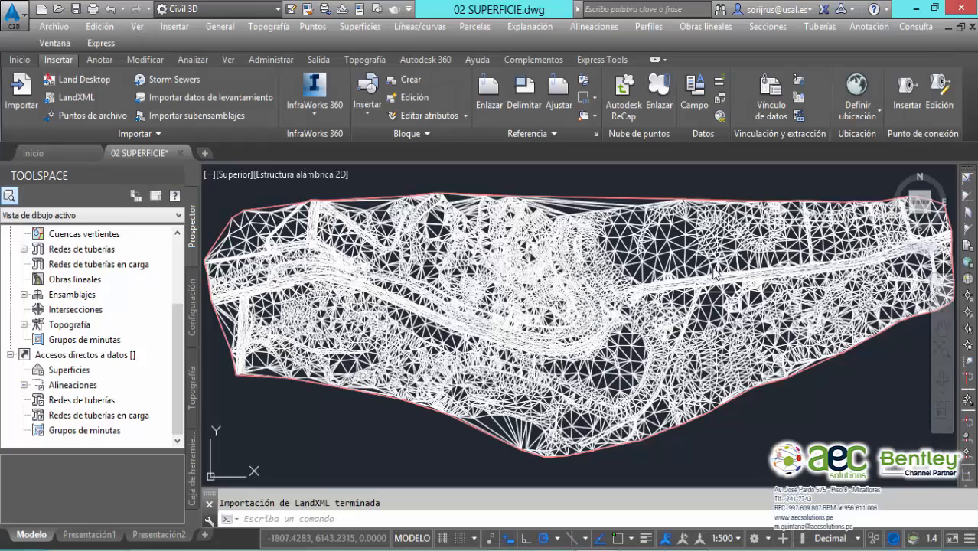
Examine the imported GROUND surface's triangulation up close and across its whole extent
{"action": "scroll", "coordinate": [588, 307], "scroll_direction": "up", "scroll_amount": 4}
{"action": "scroll", "coordinate": [587, 301], "scroll_direction": "down", "scroll_amount": 4}
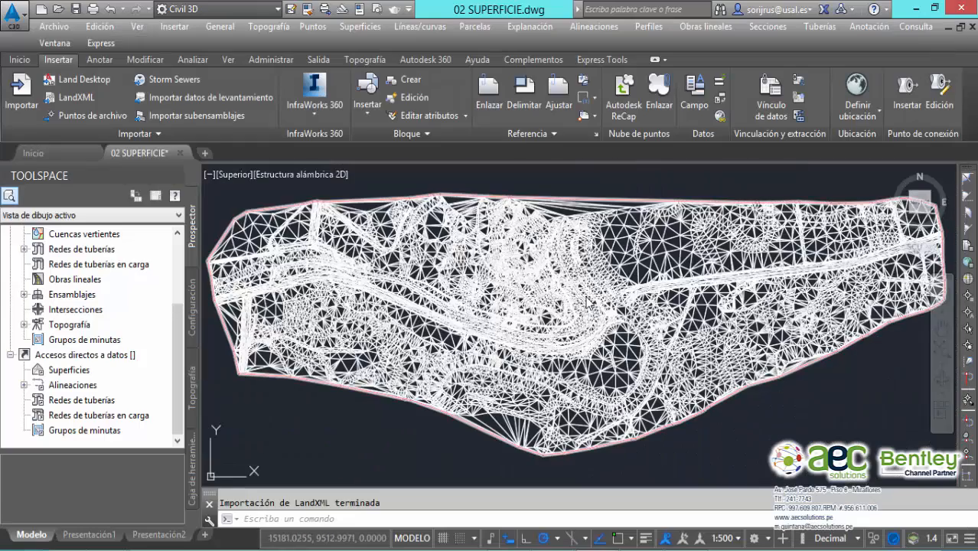
{"action": "scroll", "coordinate": [587, 300], "scroll_direction": "down", "scroll_amount": 2}
{"action": "middle_click_drag", "start_coordinate": [588, 285], "coordinate": [564, 317]}
{"action": "scroll", "coordinate": [587, 304], "scroll_direction": "up", "scroll_amount": 4}
{"action": "scroll", "coordinate": [588, 306], "scroll_direction": "down", "scroll_amount": 4}
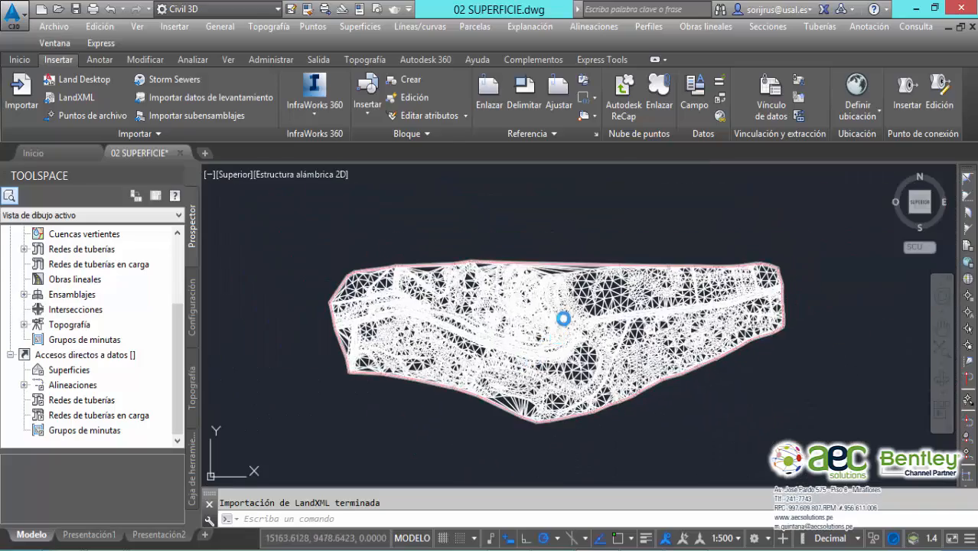
{"action": "scroll", "coordinate": [563, 317], "scroll_direction": "up", "scroll_amount": 3}
{"action": "scroll", "coordinate": [525, 301], "scroll_direction": "up", "scroll_amount": 2}
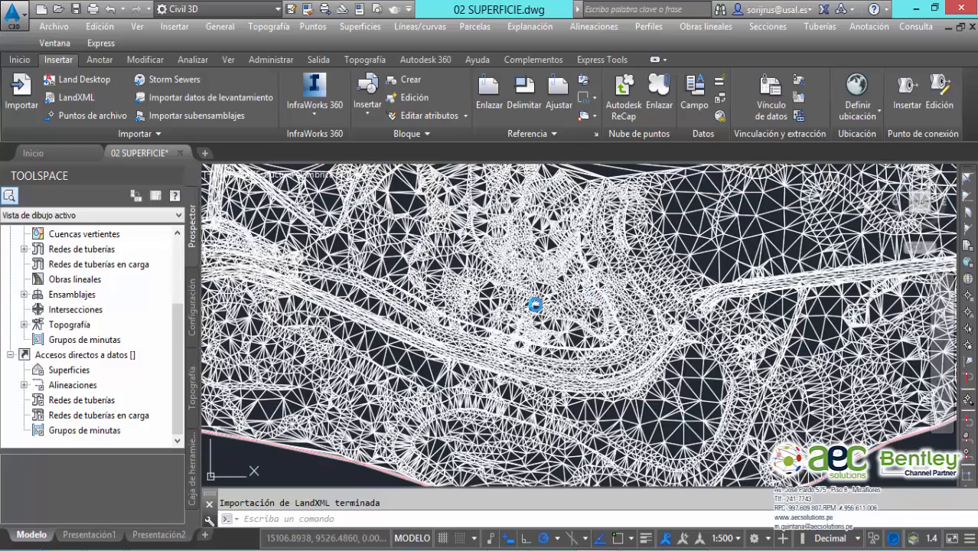
{"action": "scroll", "coordinate": [594, 310], "scroll_direction": "up", "scroll_amount": 1}
{"action": "scroll", "coordinate": [600, 306], "scroll_direction": "down", "scroll_amount": 5}
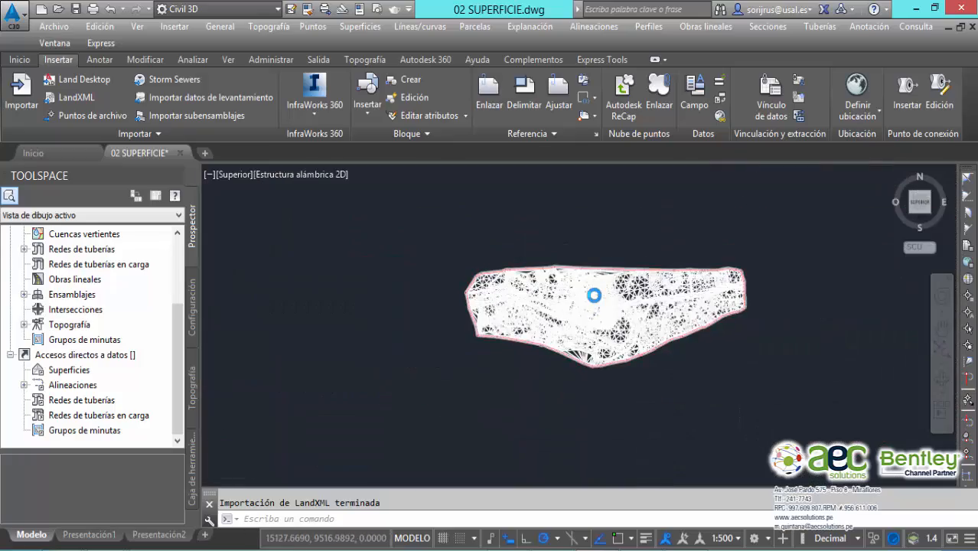
{"action": "scroll", "coordinate": [527, 286], "scroll_direction": "up", "scroll_amount": 3}
{"action": "scroll", "coordinate": [528, 293], "scroll_direction": "down", "scroll_amount": 1}
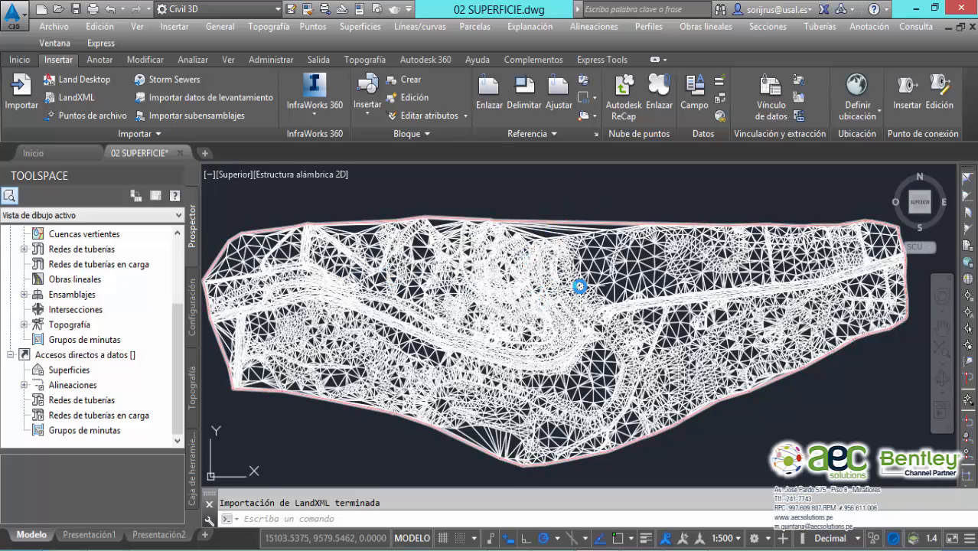
{"action": "middle_click_drag", "start_coordinate": [579, 285], "coordinate": [617, 287]}
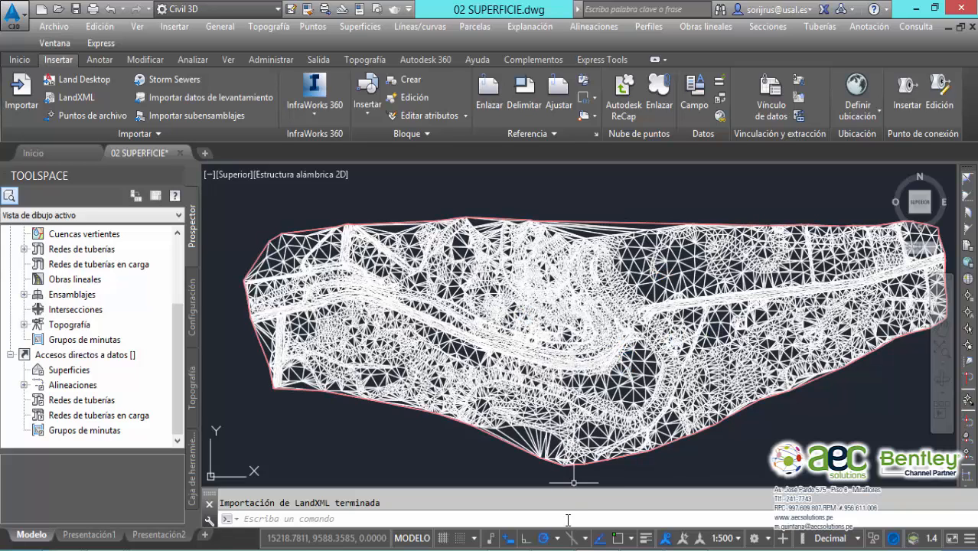
Switch to PowerCivil with 02 SUPERFICIE.dgn, keep the Tasks pane pinned open and move the Element Selection window clear of the Terrain Model tools
{"action": "mouse_move", "coordinate": [553, 549]}
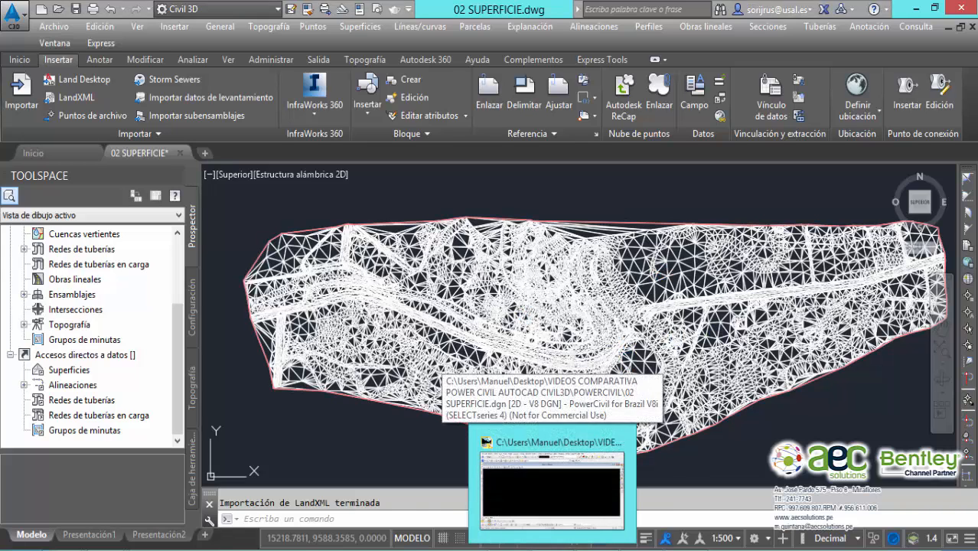
{"action": "left_click", "coordinate": [552, 494]}
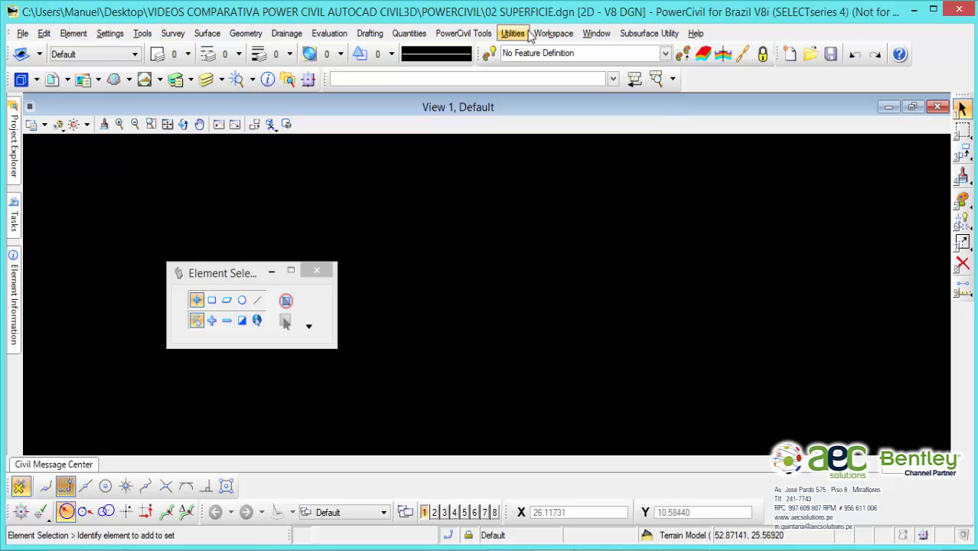
{"action": "mouse_move", "coordinate": [15, 218]}
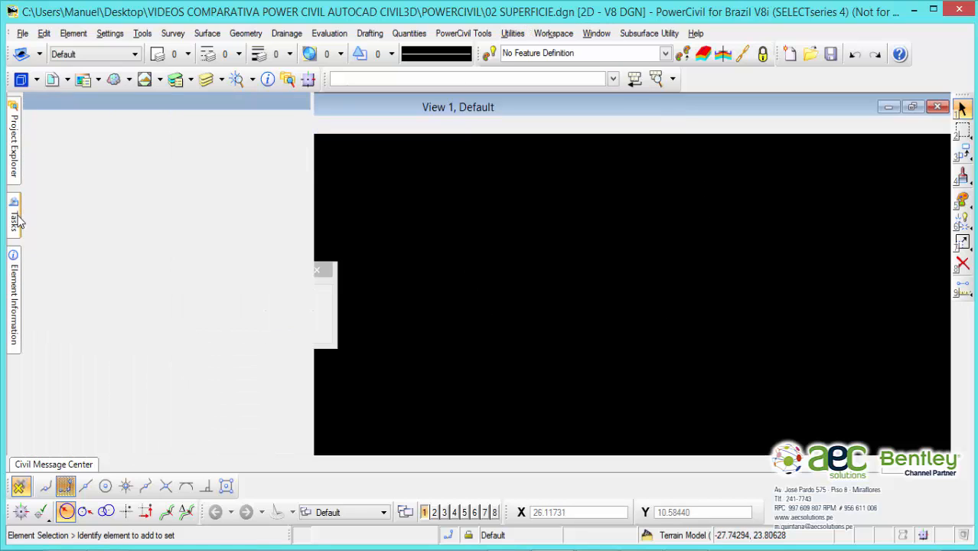
{"action": "left_click", "coordinate": [289, 103]}
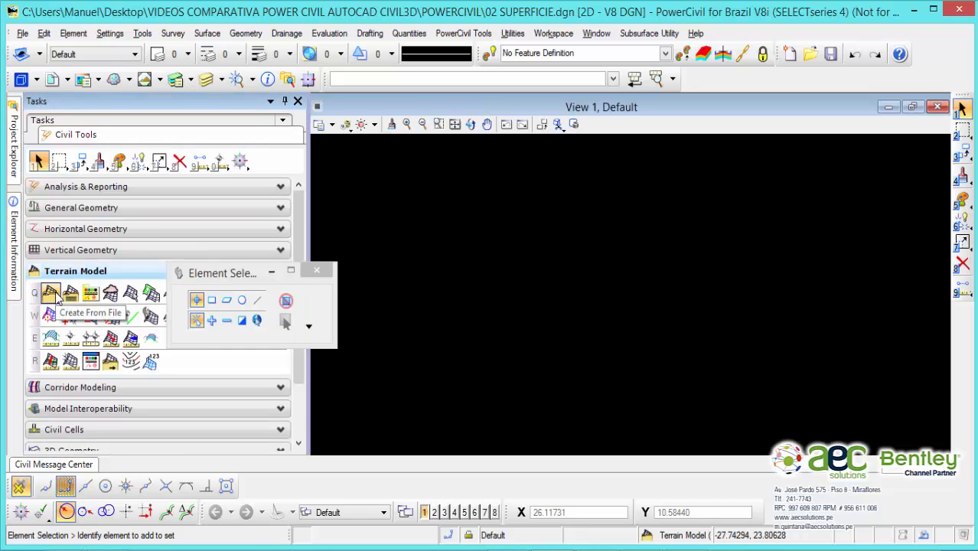
{"action": "left_click", "coordinate": [242, 274]}
{"action": "left_click_drag", "start_coordinate": [242, 274], "coordinate": [362, 165]}
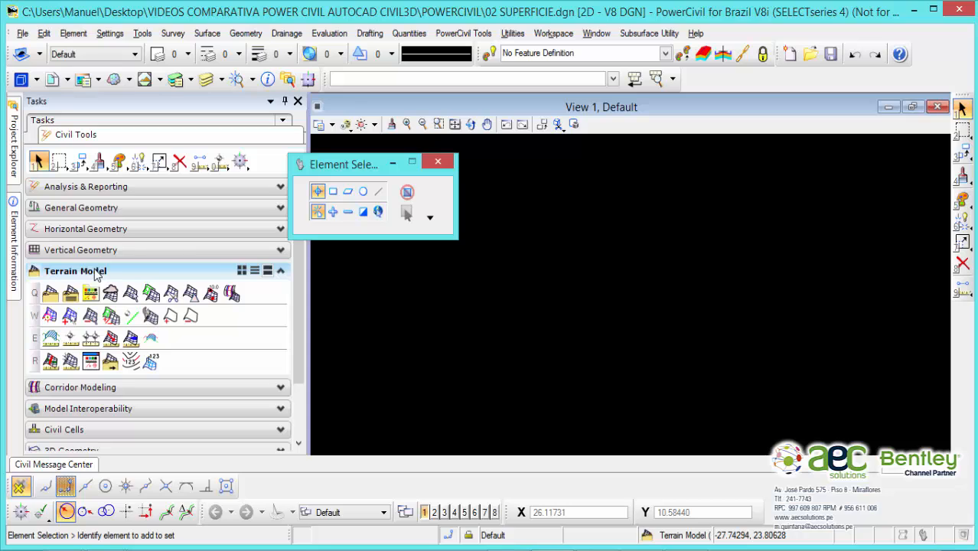
Start creating a terrain model from file, filter for LandXML (*.xml) files and load survey.xml from the DATOS folder
{"action": "left_click", "coordinate": [51, 295]}
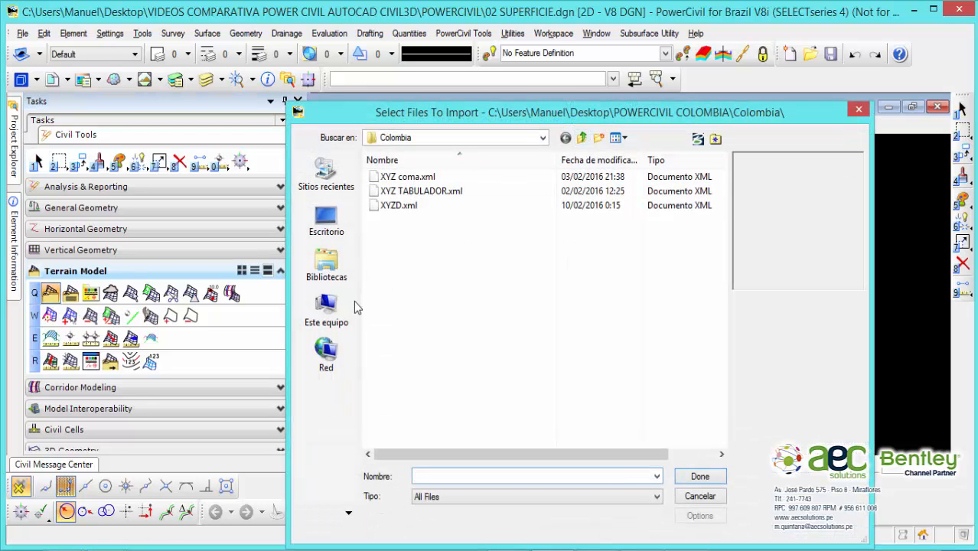
{"action": "left_click", "coordinate": [327, 223]}
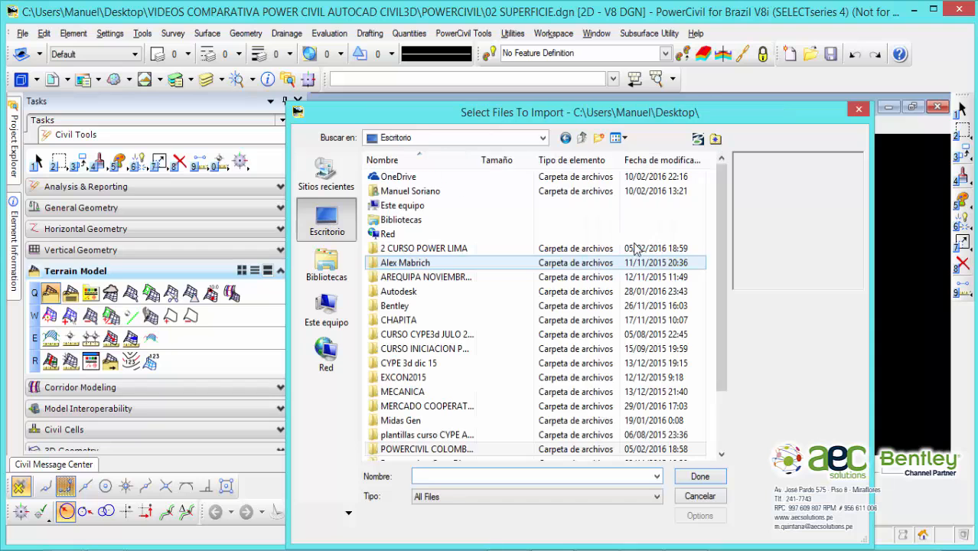
{"action": "left_click_drag", "start_coordinate": [721, 232], "coordinate": [721, 288]}
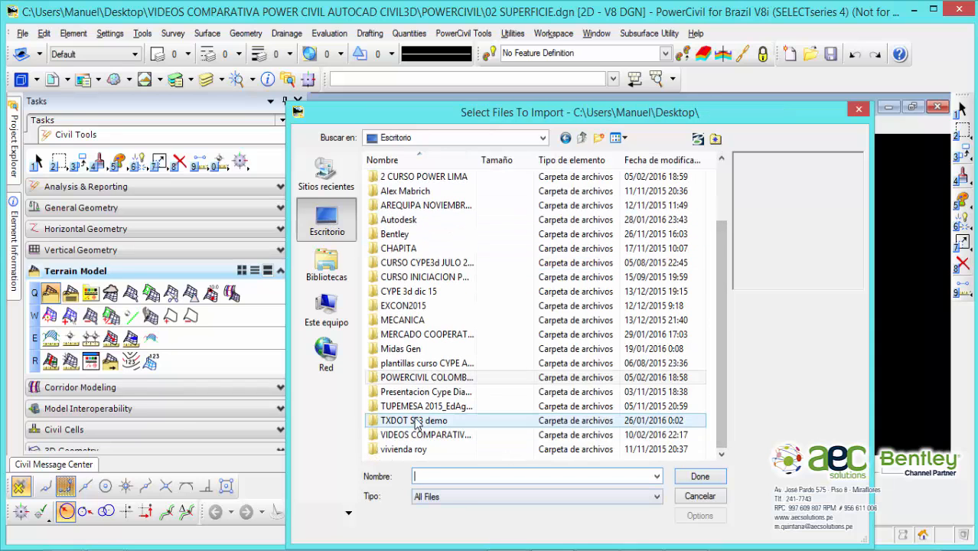
{"action": "left_click", "coordinate": [457, 498]}
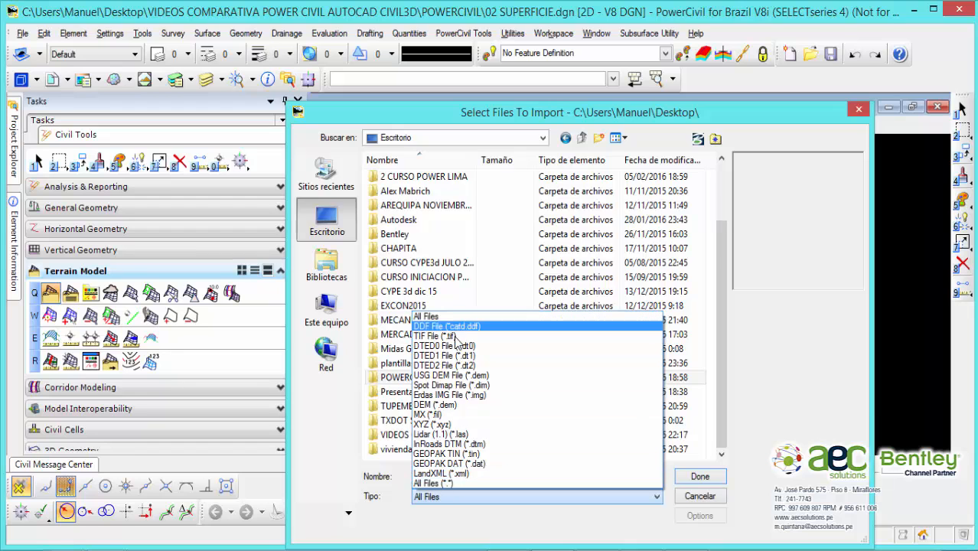
{"action": "left_click", "coordinate": [464, 473]}
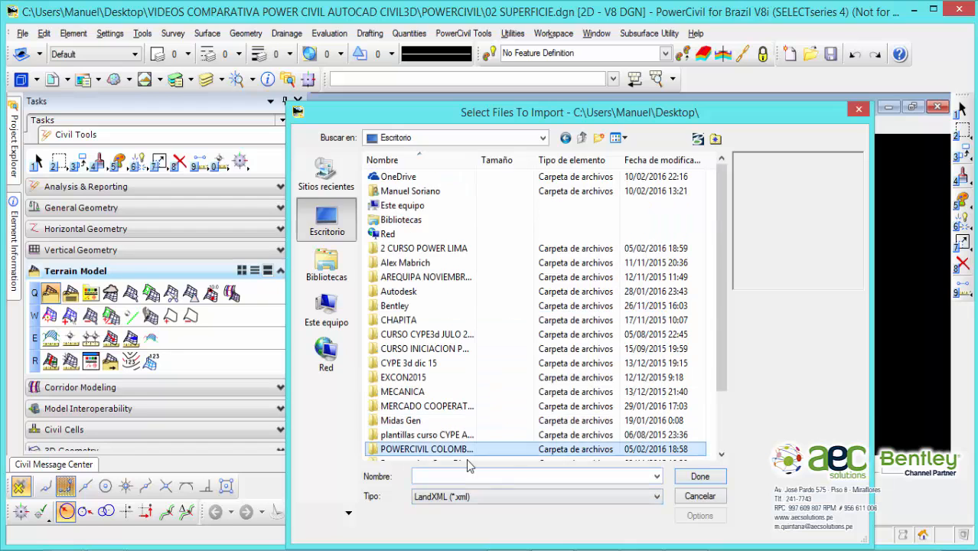
{"action": "scroll", "coordinate": [720, 360], "scroll_direction": "down", "scroll_amount": 2}
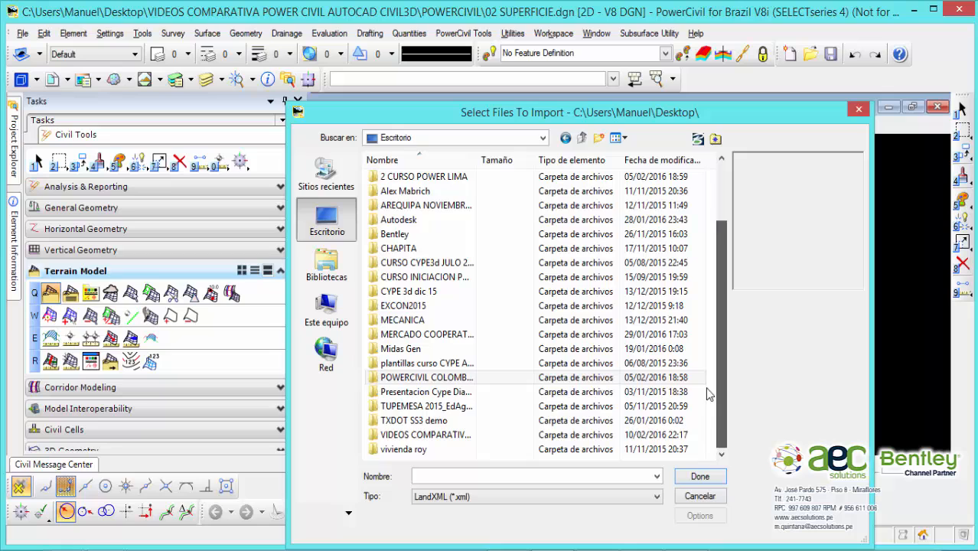
{"action": "double_click", "coordinate": [403, 435]}
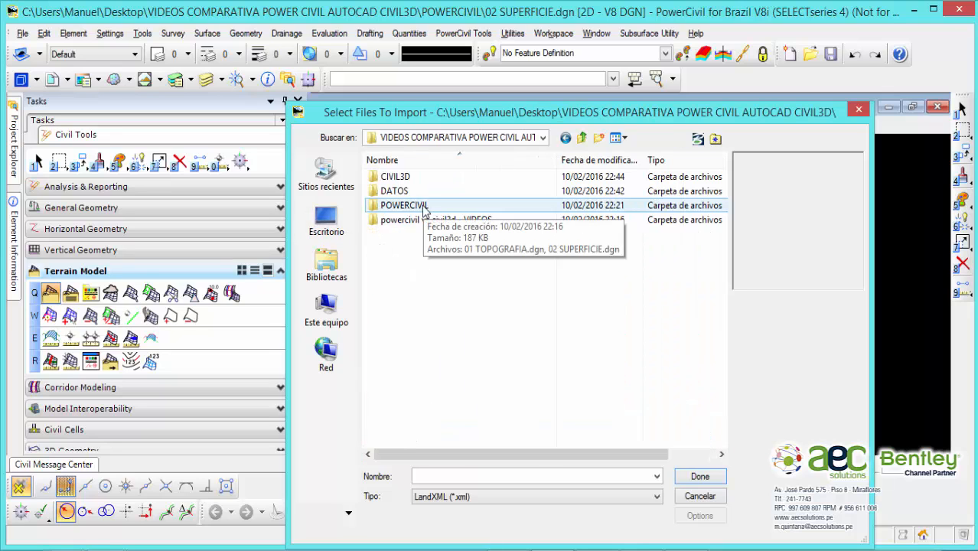
{"action": "double_click", "coordinate": [406, 191]}
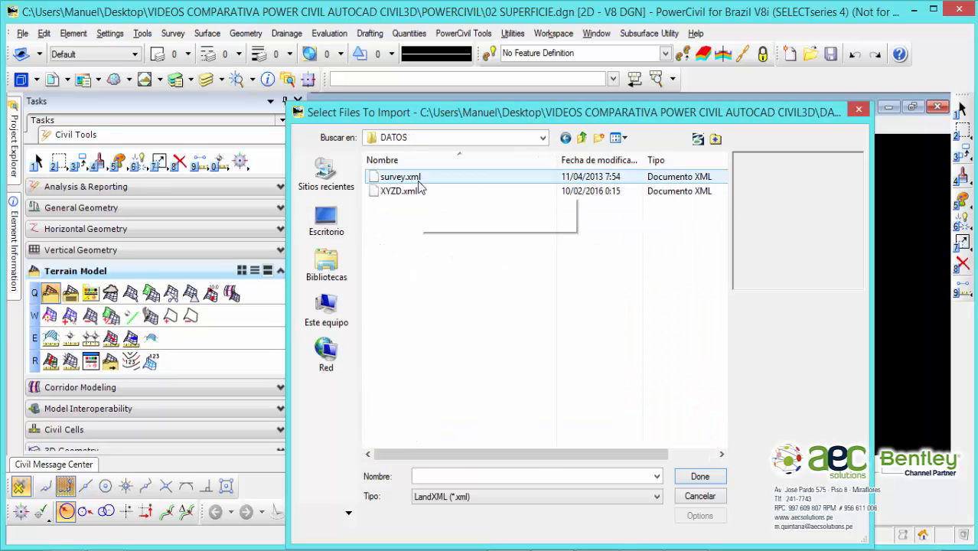
{"action": "left_click", "coordinate": [418, 182]}
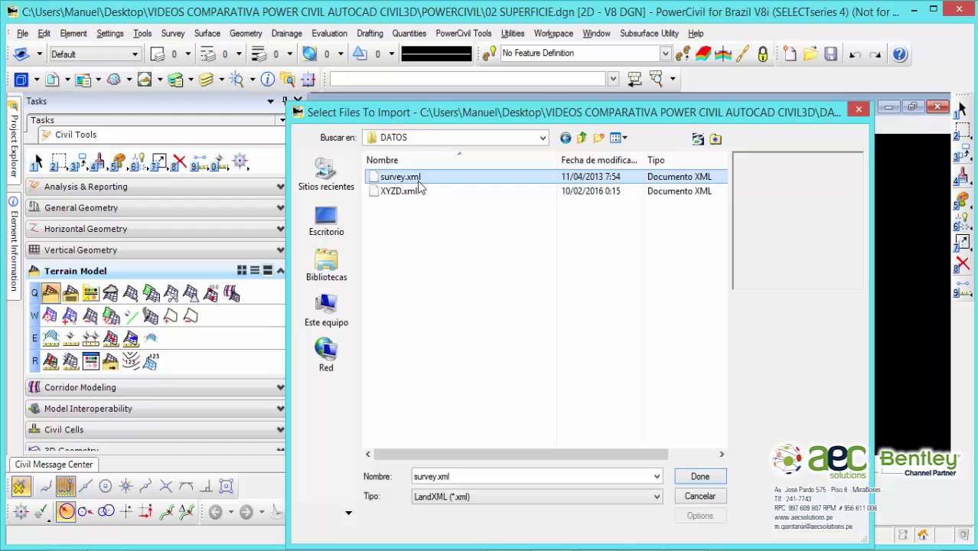
{"action": "left_click", "coordinate": [701, 477]}
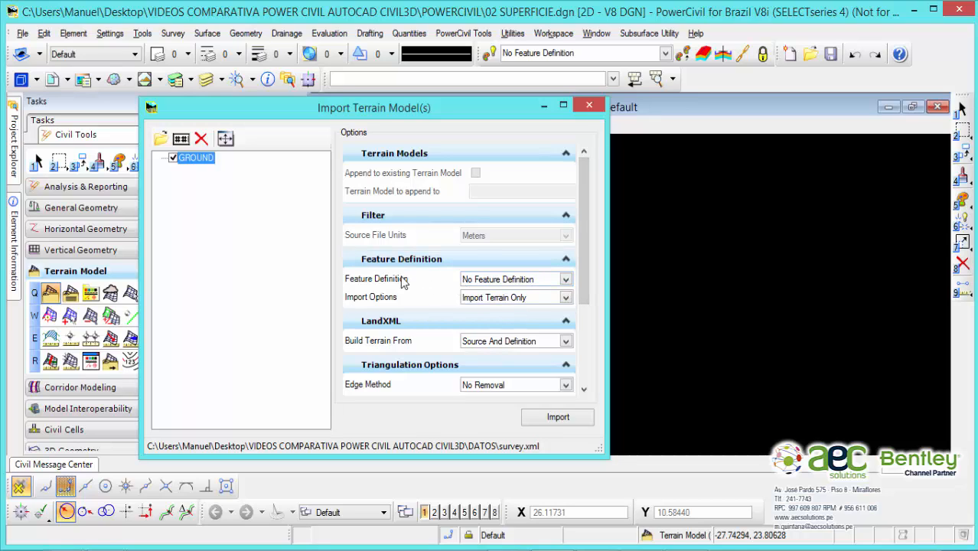
Set the GROUND terrain's feature definition to Existing_Triangles and its import option to Import Both
{"action": "left_click", "coordinate": [567, 280]}
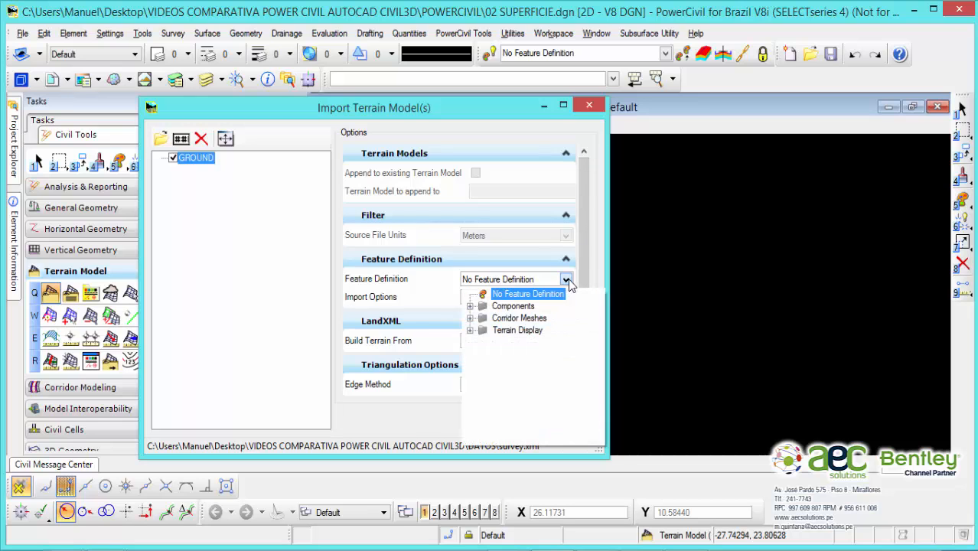
{"action": "left_click", "coordinate": [471, 330]}
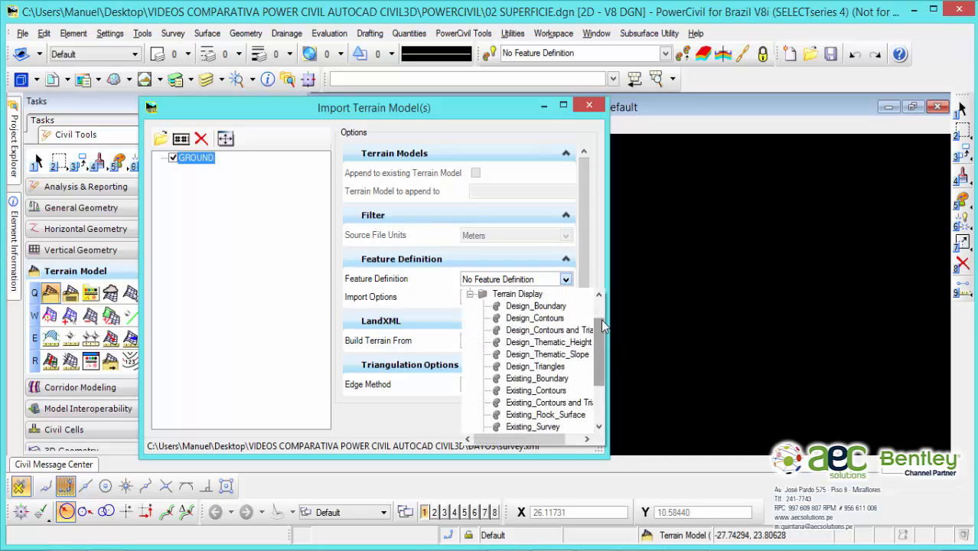
{"action": "scroll", "coordinate": [603, 325], "scroll_direction": "up", "scroll_amount": 1}
{"action": "left_click_drag", "start_coordinate": [604, 335], "coordinate": [603, 367]}
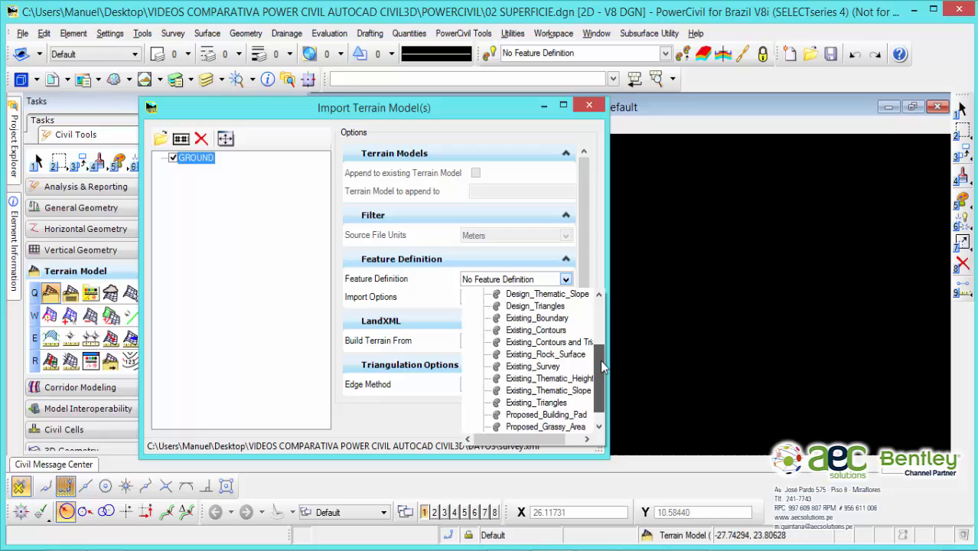
{"action": "left_click", "coordinate": [536, 403]}
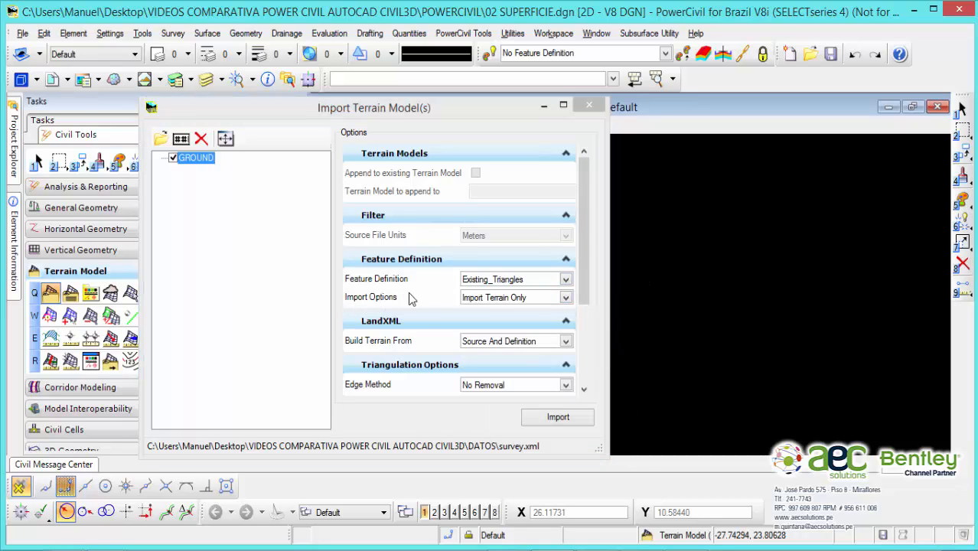
{"action": "left_click", "coordinate": [565, 299]}
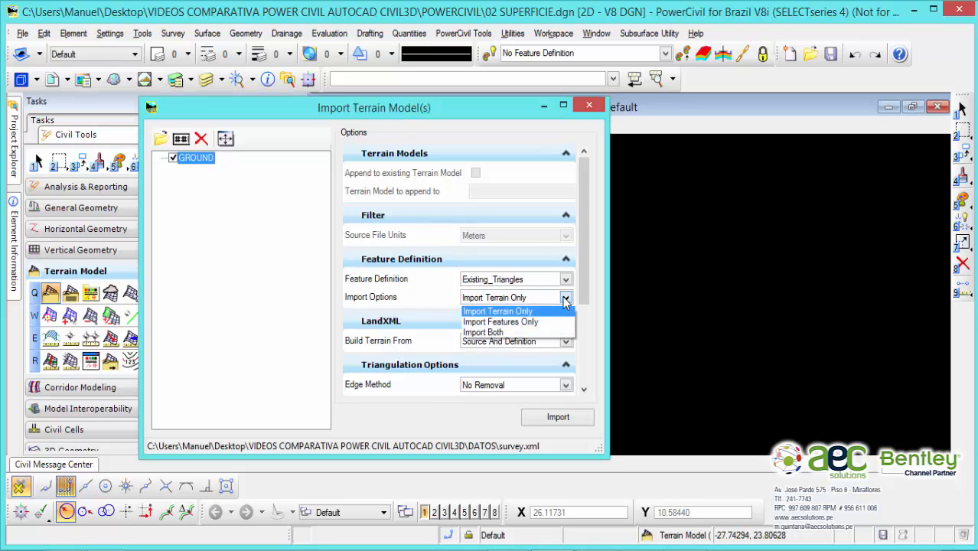
{"action": "left_click", "coordinate": [494, 334]}
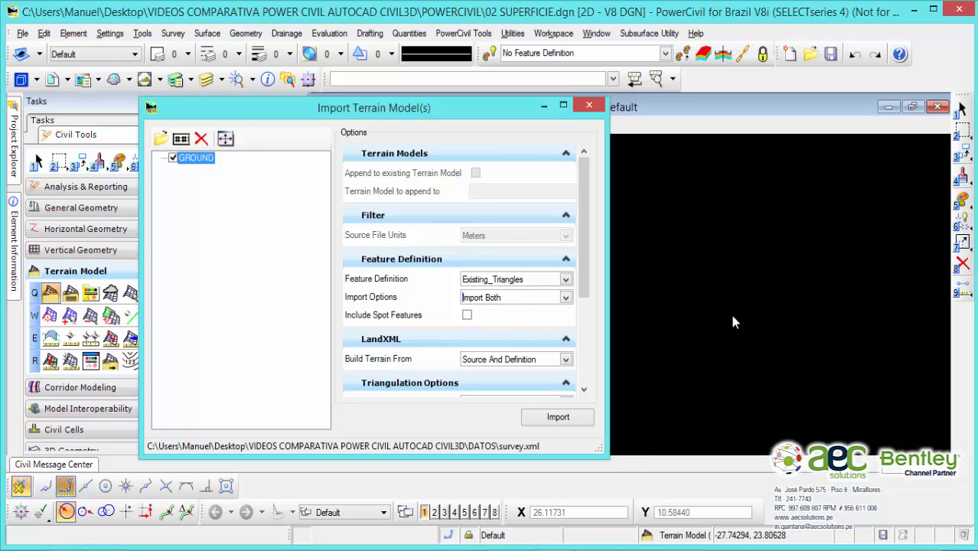
Review the remaining import options, import the GROUND terrain model, and close the import dialog to inspect the terrain mesh
{"action": "left_click_drag", "start_coordinate": [586, 261], "coordinate": [571, 371]}
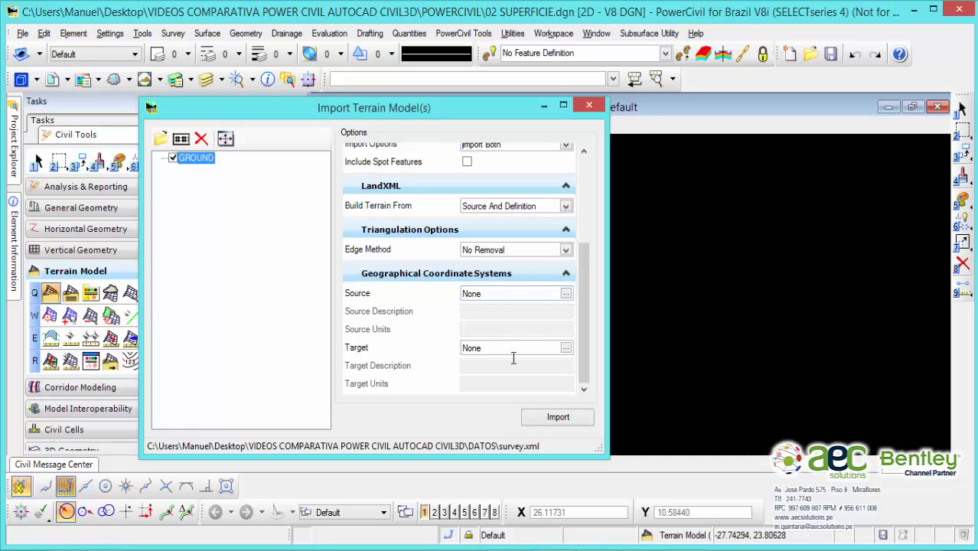
{"action": "left_click", "coordinate": [557, 418]}
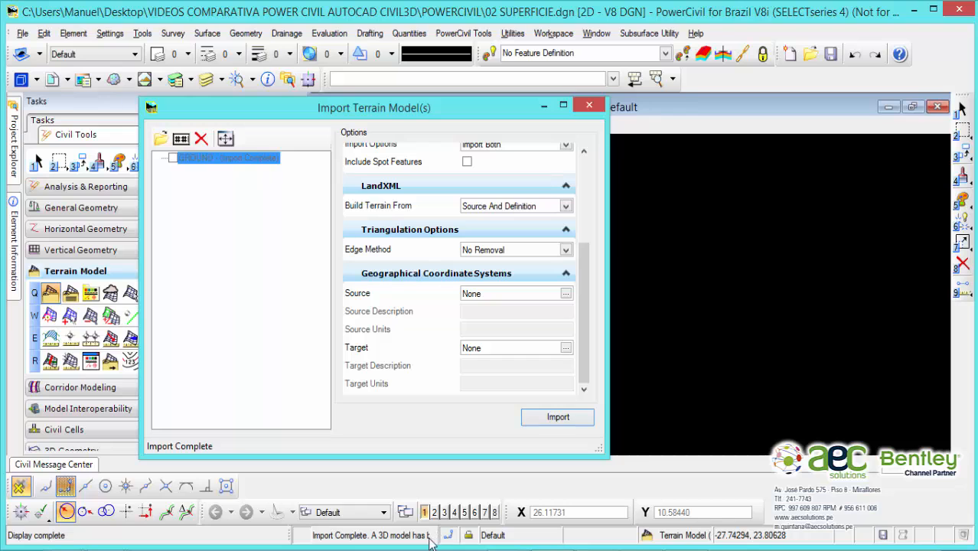
{"action": "left_click", "coordinate": [589, 106]}
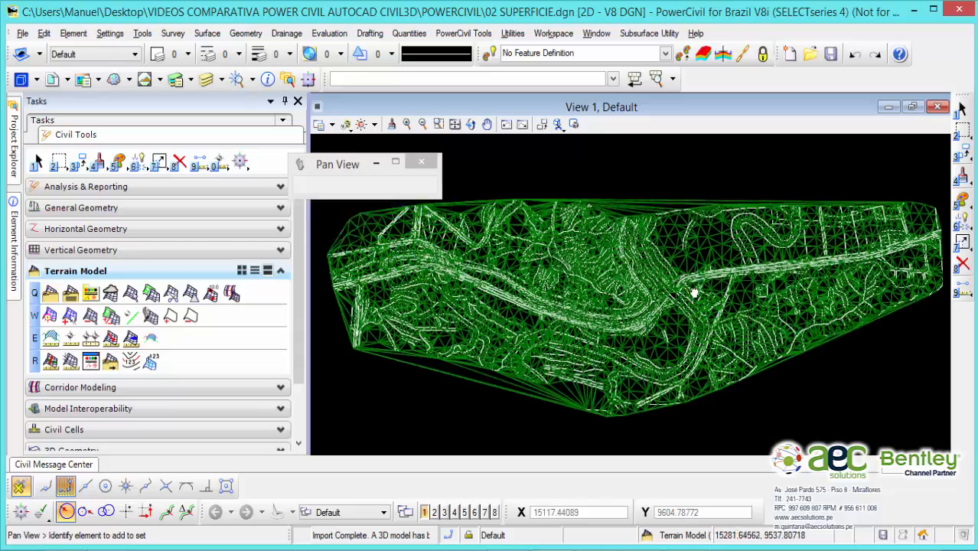
{"action": "scroll", "coordinate": [694, 293], "scroll_direction": "up", "scroll_amount": 5}
{"action": "key", "text": "Escape"}
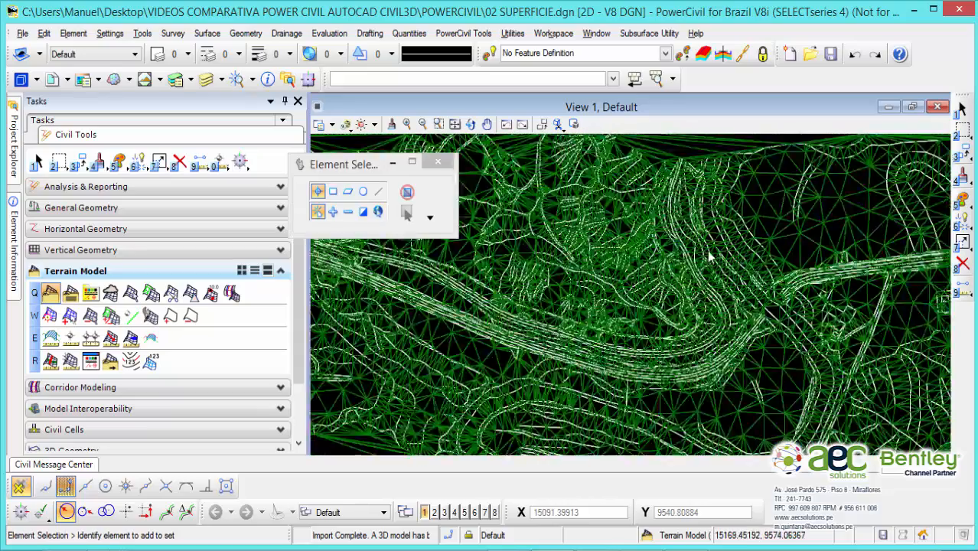
Examine the GROUND terrain mesh and its linework up close, and switch to AutoCAD Civil 3D to view the same surface's triangulation
{"action": "scroll", "coordinate": [707, 249], "scroll_direction": "down", "scroll_amount": 3}
{"action": "scroll", "coordinate": [697, 262], "scroll_direction": "up", "scroll_amount": 5}
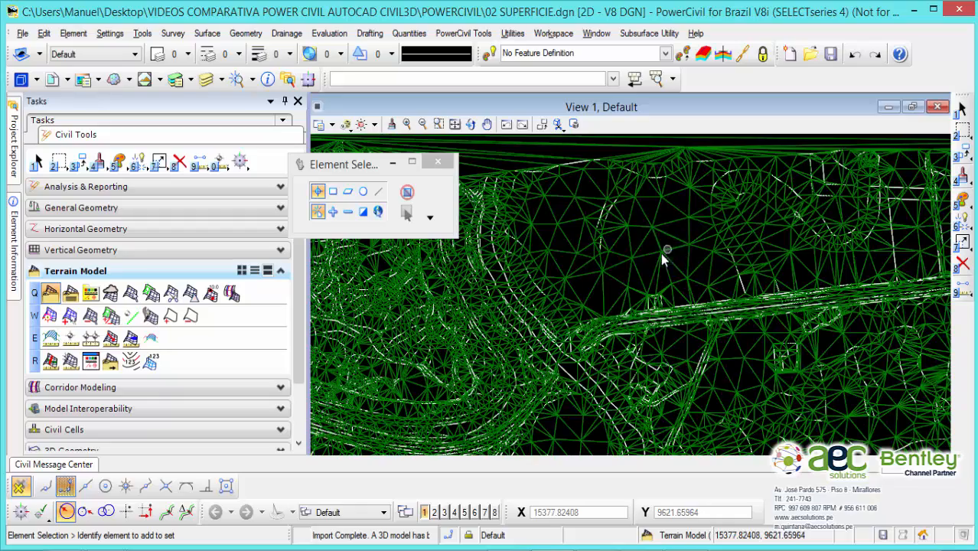
{"action": "scroll", "coordinate": [661, 252], "scroll_direction": "down", "scroll_amount": 3}
{"action": "scroll", "coordinate": [766, 222], "scroll_direction": "up", "scroll_amount": 7}
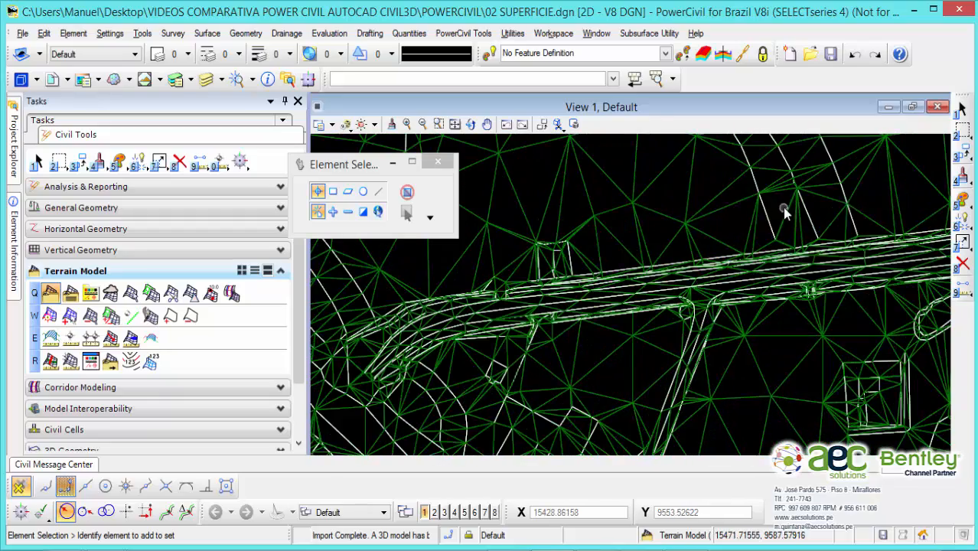
{"action": "scroll", "coordinate": [782, 208], "scroll_direction": "up", "scroll_amount": 2}
{"action": "mouse_move", "coordinate": [758, 222]}
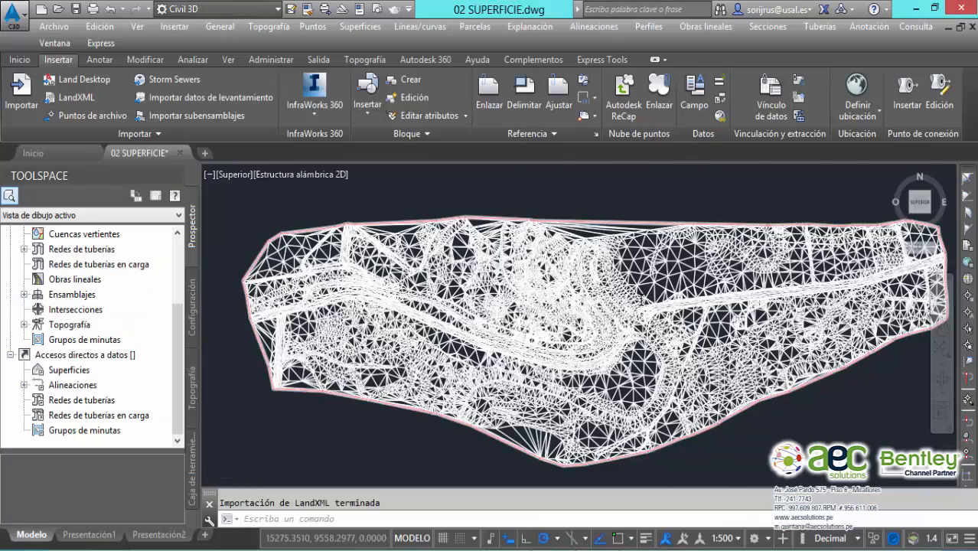
{"action": "scroll", "coordinate": [638, 297], "scroll_direction": "up", "scroll_amount": 5}
{"action": "scroll", "coordinate": [637, 297], "scroll_direction": "down", "scroll_amount": 6}
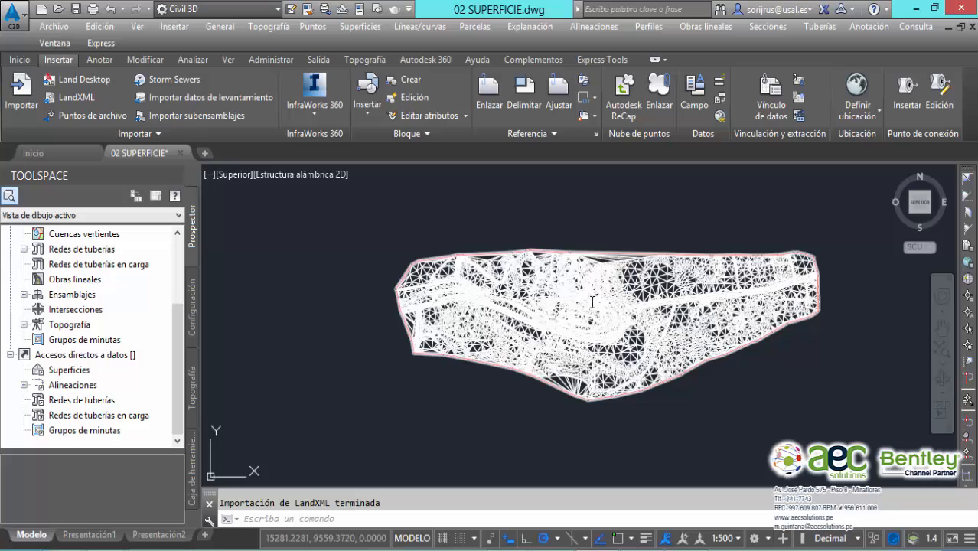
{"action": "scroll", "coordinate": [605, 334], "scroll_direction": "up", "scroll_amount": 3}
{"action": "scroll", "coordinate": [605, 334], "scroll_direction": "down", "scroll_amount": 5}
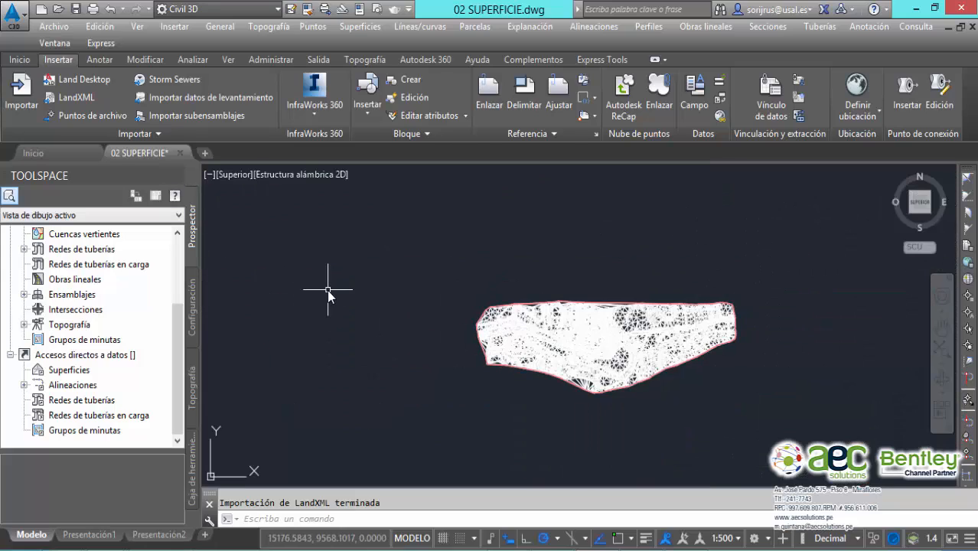
{"action": "type", "text": "CAPAS"}
{"action": "key", "text": "Return"}
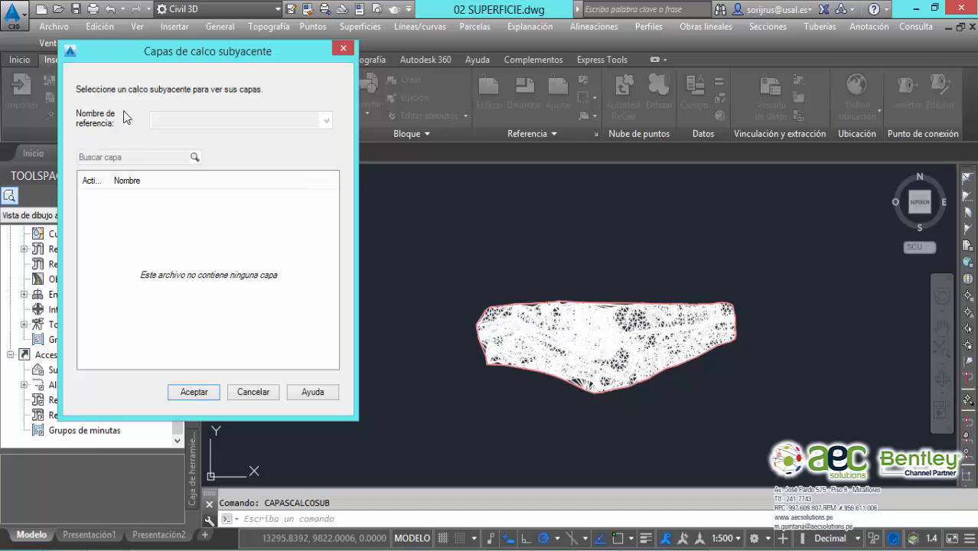
{"action": "key", "text": "Escape"}
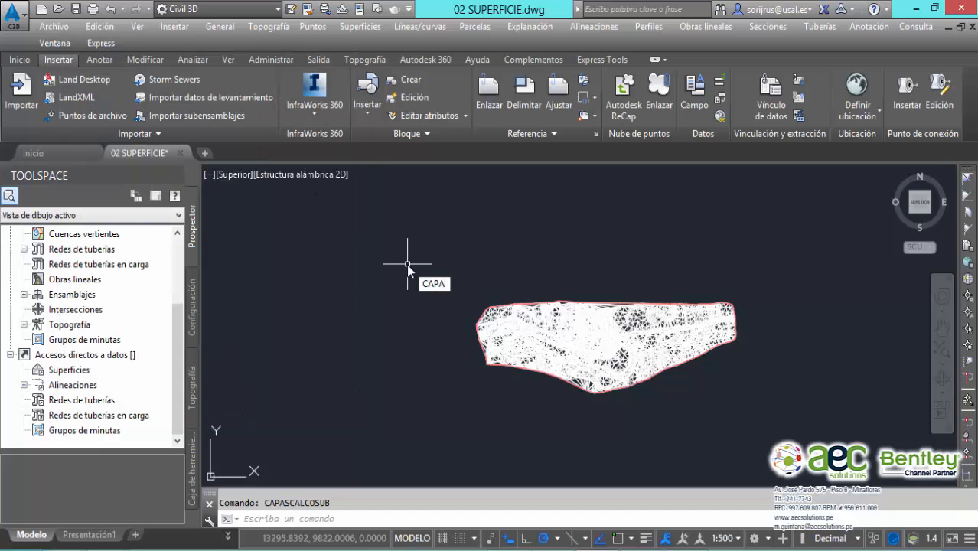
{"action": "type", "text": "CAPAS"}
{"action": "key", "text": "Return"}
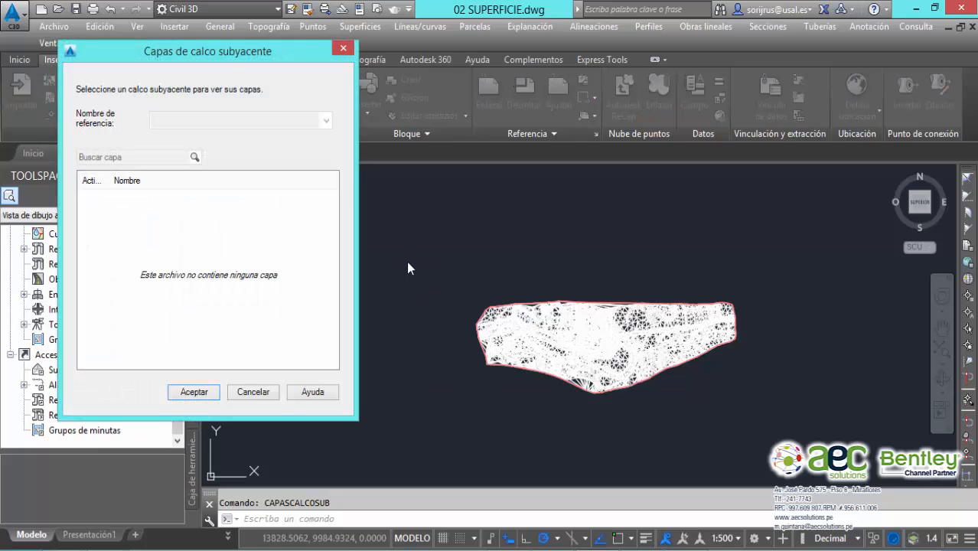
{"action": "left_click", "coordinate": [342, 50]}
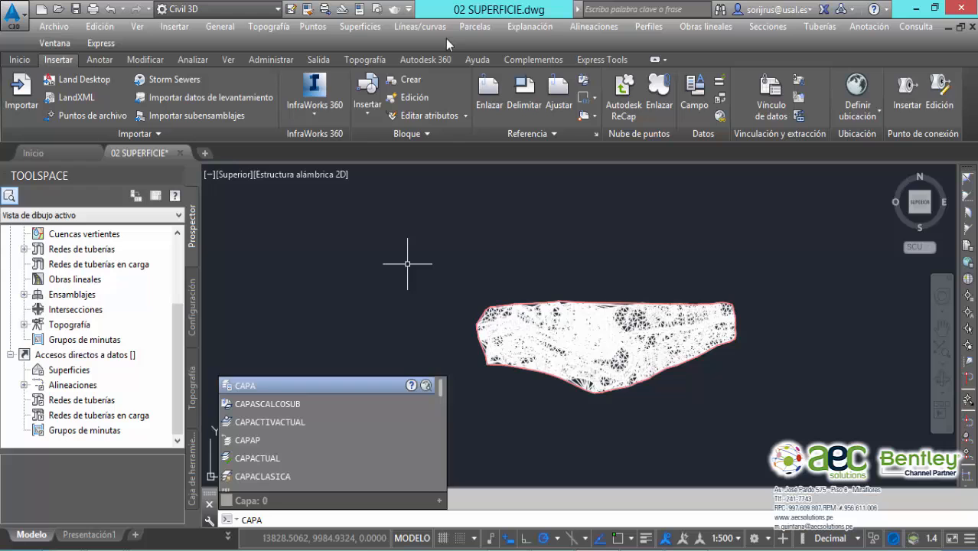
Open the layer manager with the CAPA command, review the GROUND_Breaklines and GROUND_DataPoints_PntList3D layers, and close it
{"action": "key", "text": "Return"}
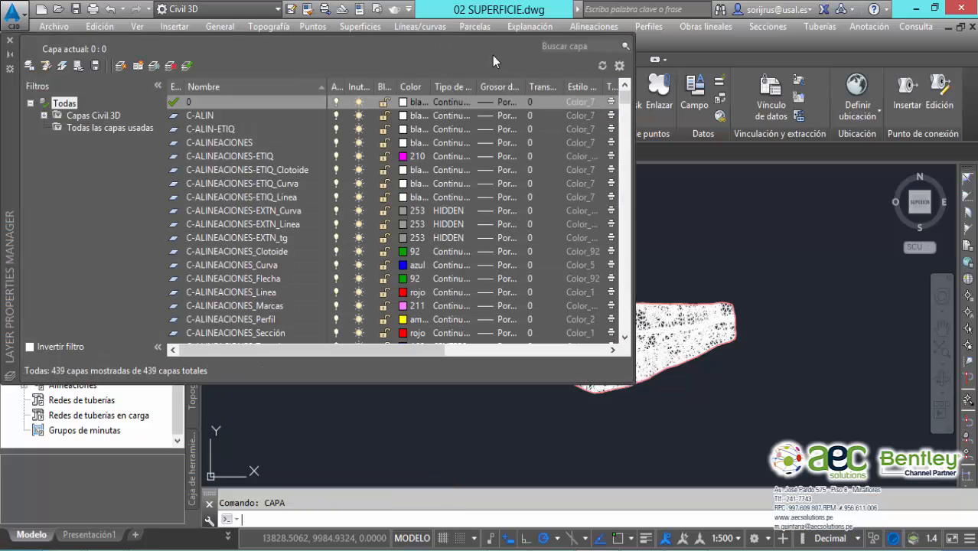
{"action": "left_click_drag", "start_coordinate": [628, 98], "coordinate": [624, 337]}
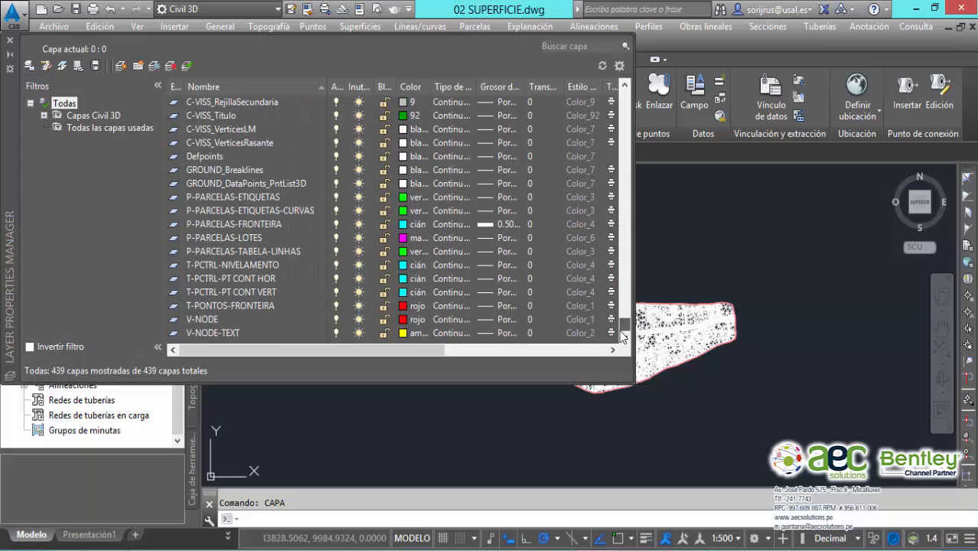
{"action": "left_click", "coordinate": [235, 169]}
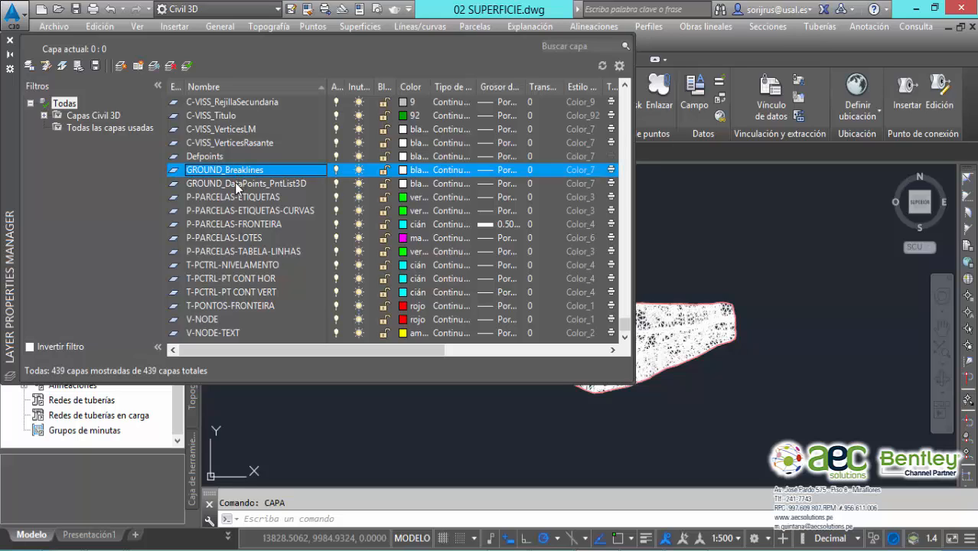
{"action": "left_click", "coordinate": [235, 182]}
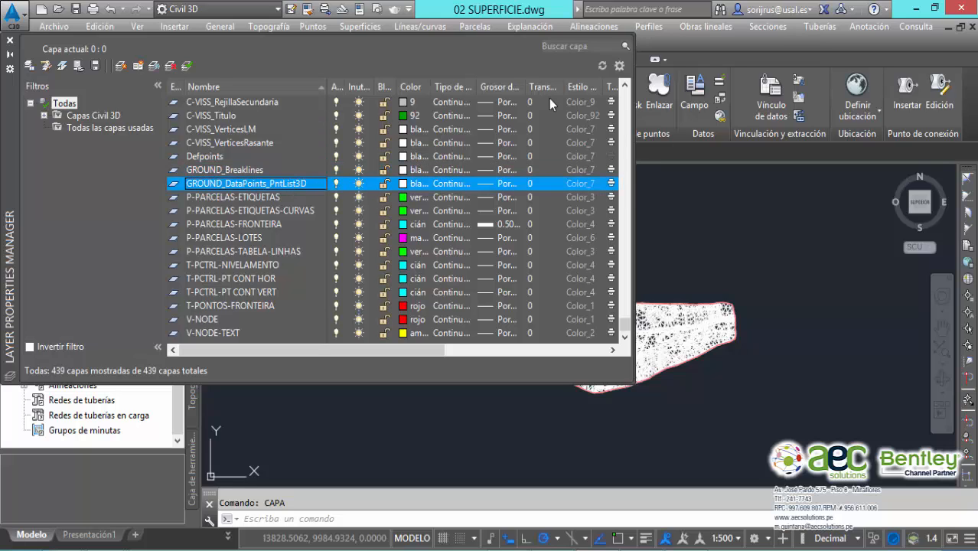
{"action": "left_click", "coordinate": [11, 41]}
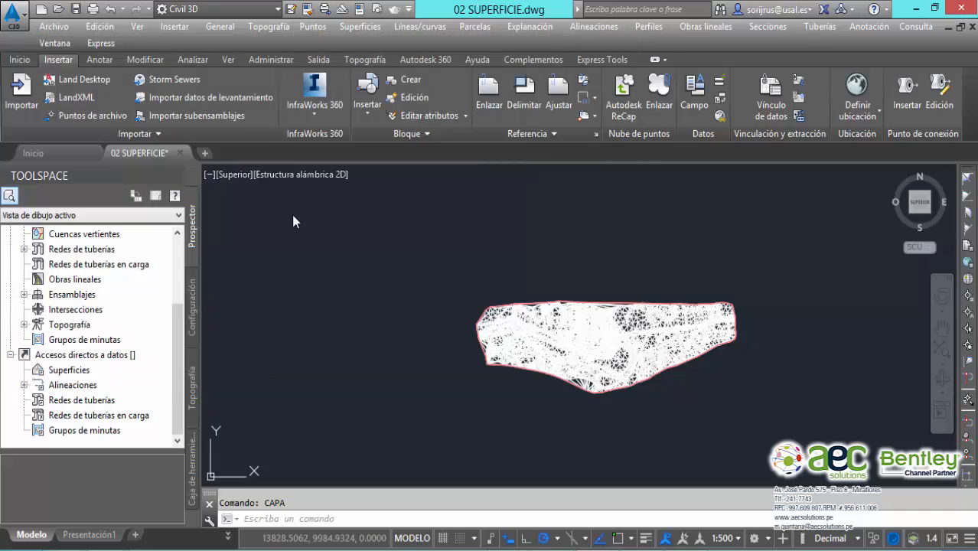
Examine the surface triangulation in AutoCAD Civil 3D and compare it with the triangles and breaklines of the terrain in PowerCivil
{"action": "scroll", "coordinate": [590, 299], "scroll_direction": "up", "scroll_amount": 7}
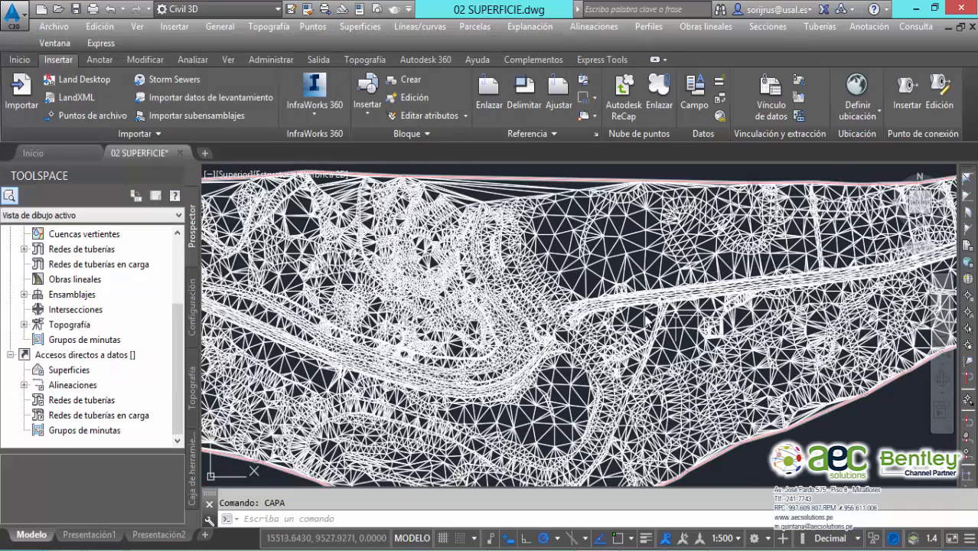
{"action": "scroll", "coordinate": [605, 311], "scroll_direction": "down", "scroll_amount": 5}
{"action": "scroll", "coordinate": [613, 318], "scroll_direction": "up", "scroll_amount": 4}
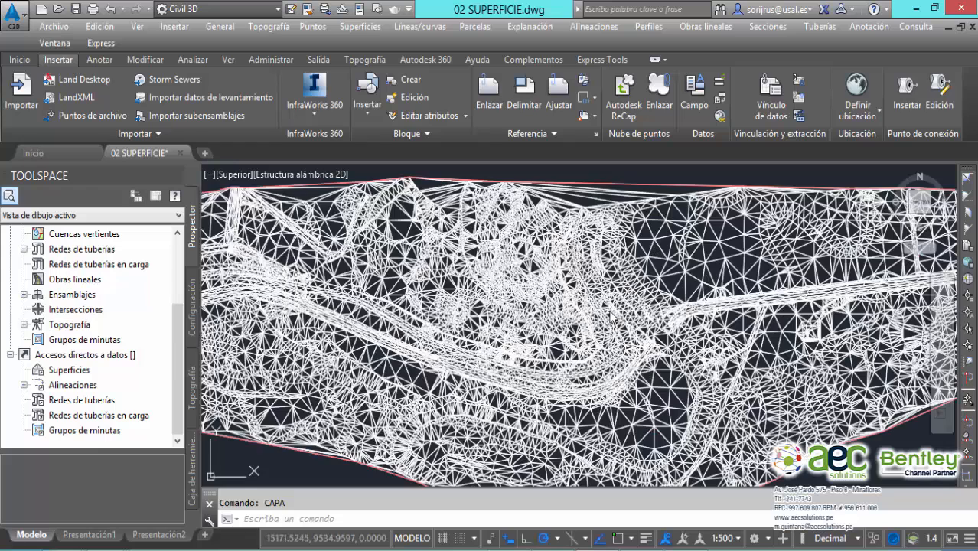
{"action": "scroll", "coordinate": [628, 325], "scroll_direction": "down", "scroll_amount": 4}
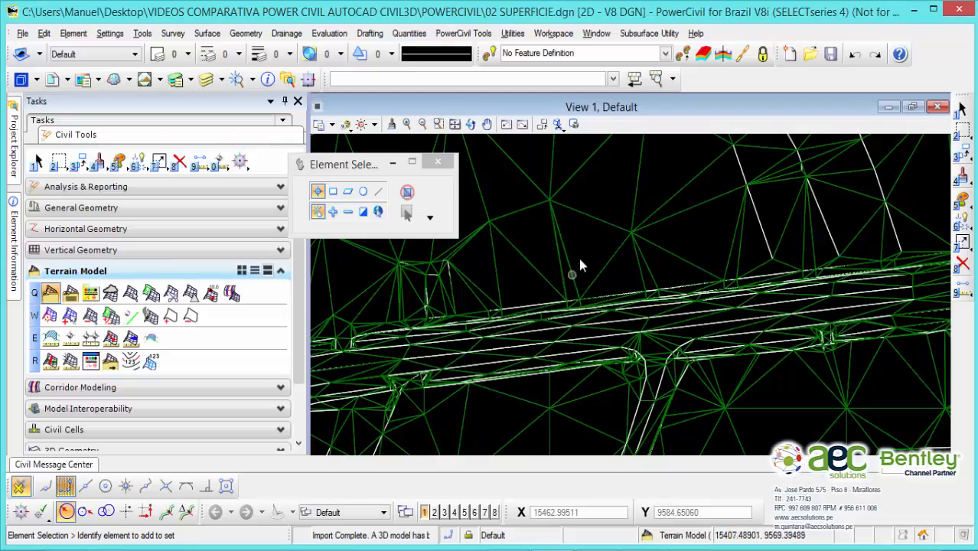
{"action": "scroll", "coordinate": [594, 295], "scroll_direction": "down", "scroll_amount": 2}
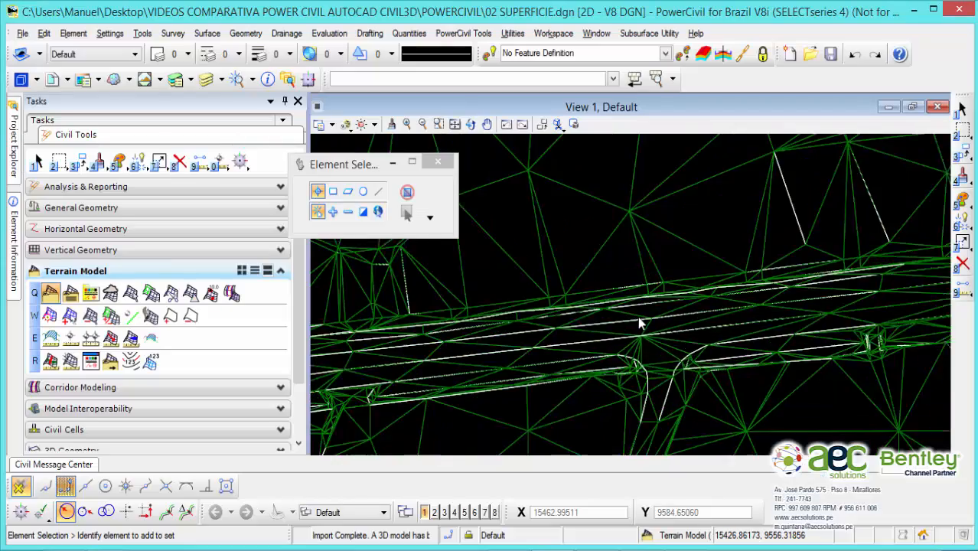
{"action": "middle_click_drag", "start_coordinate": [781, 285], "coordinate": [587, 341]}
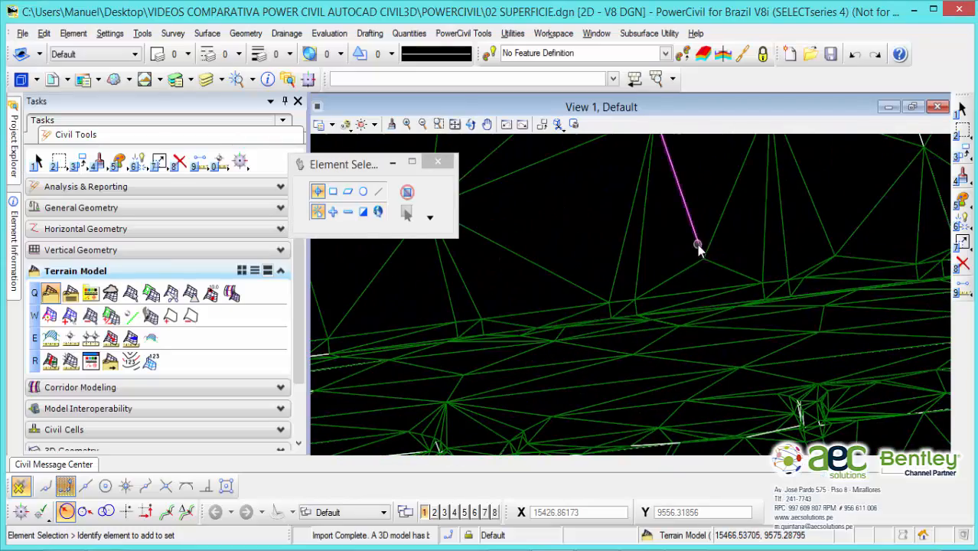
{"action": "scroll", "coordinate": [699, 246], "scroll_direction": "down", "scroll_amount": 2}
{"action": "scroll", "coordinate": [689, 226], "scroll_direction": "down", "scroll_amount": 4}
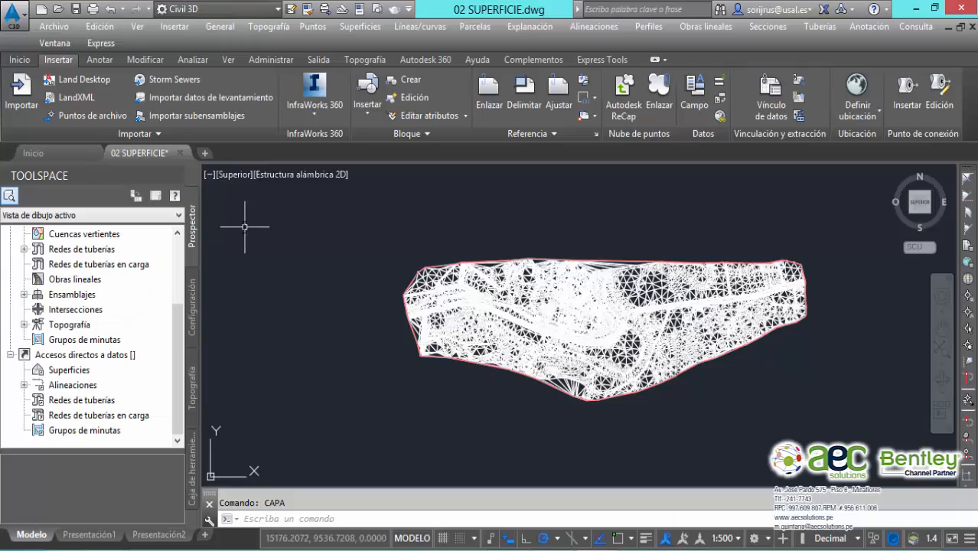
In AutoCAD Civil 3D, set the GROUND surface's style to _OCULTO in its surface properties and apply the change
{"action": "left_click", "coordinate": [564, 266]}
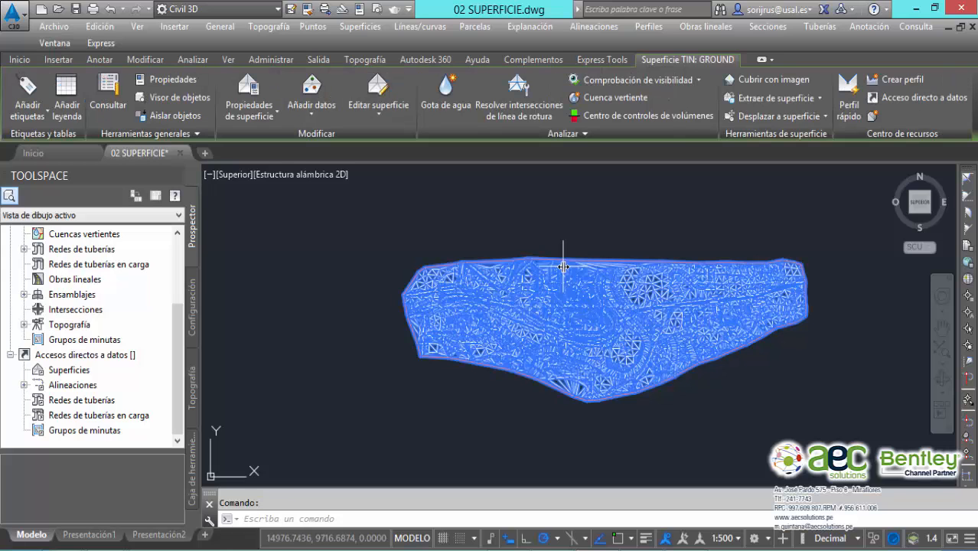
{"action": "left_click", "coordinate": [269, 111]}
{"action": "left_click", "coordinate": [274, 146]}
{"action": "left_click", "coordinate": [442, 301]}
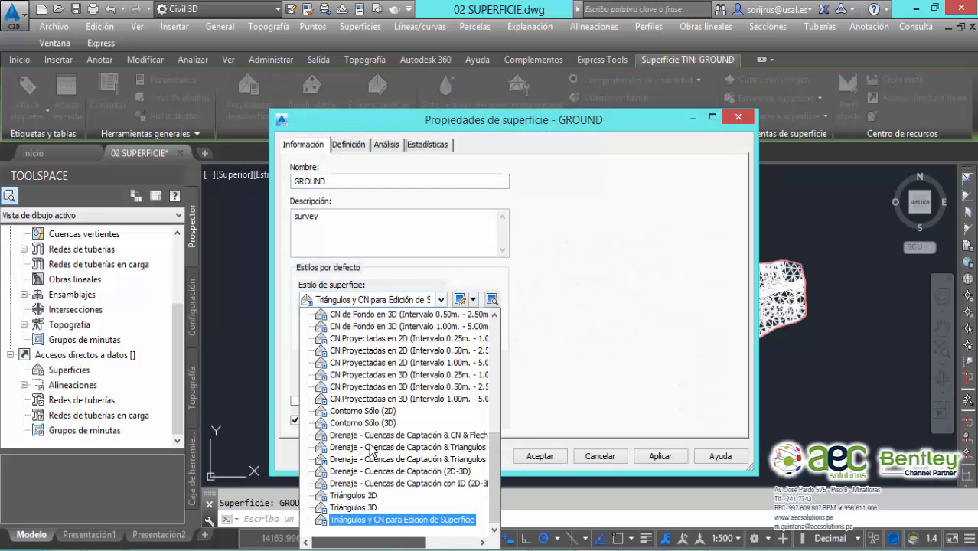
{"action": "scroll", "coordinate": [383, 405], "scroll_direction": "up", "scroll_amount": 10}
{"action": "scroll", "coordinate": [381, 405], "scroll_direction": "down", "scroll_amount": 3}
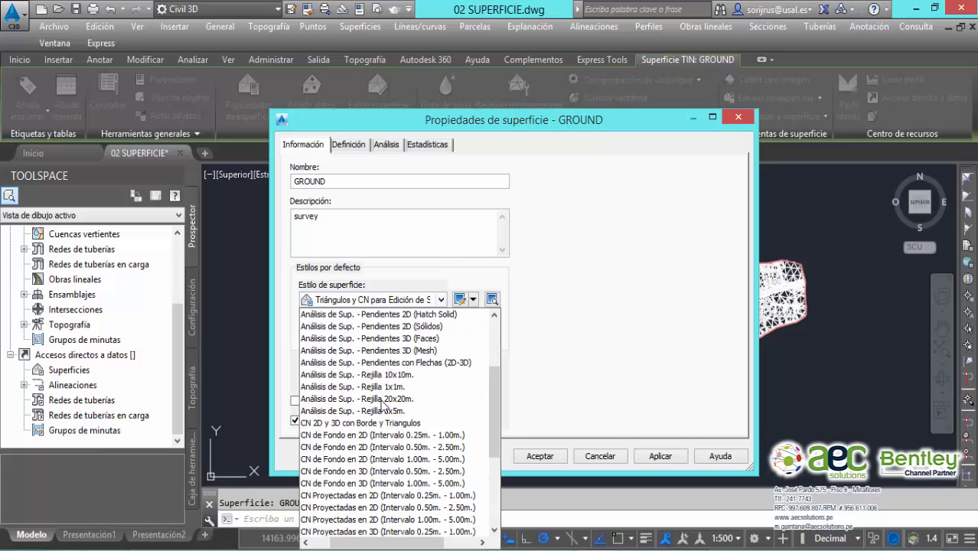
{"action": "scroll", "coordinate": [382, 406], "scroll_direction": "up", "scroll_amount": 3}
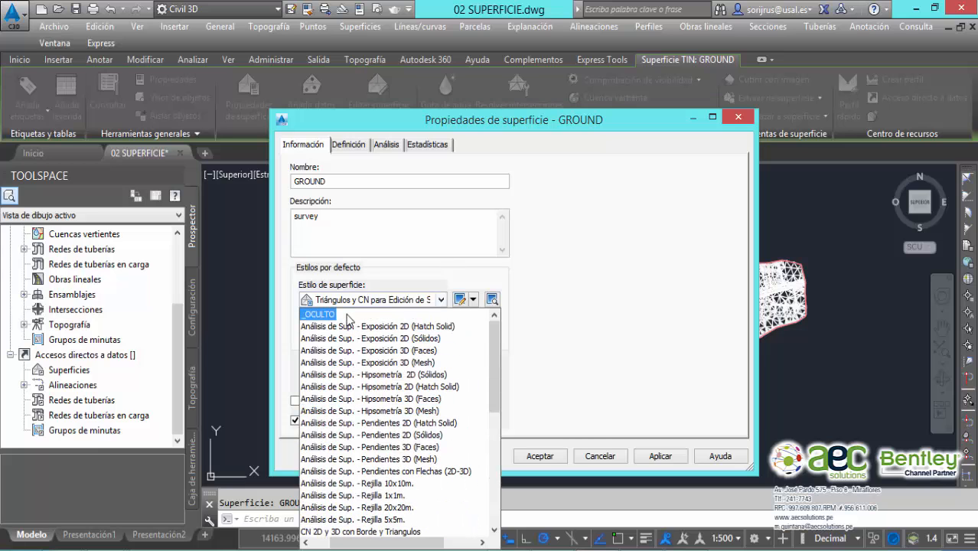
{"action": "left_click", "coordinate": [317, 314]}
{"action": "left_click", "coordinate": [660, 456]}
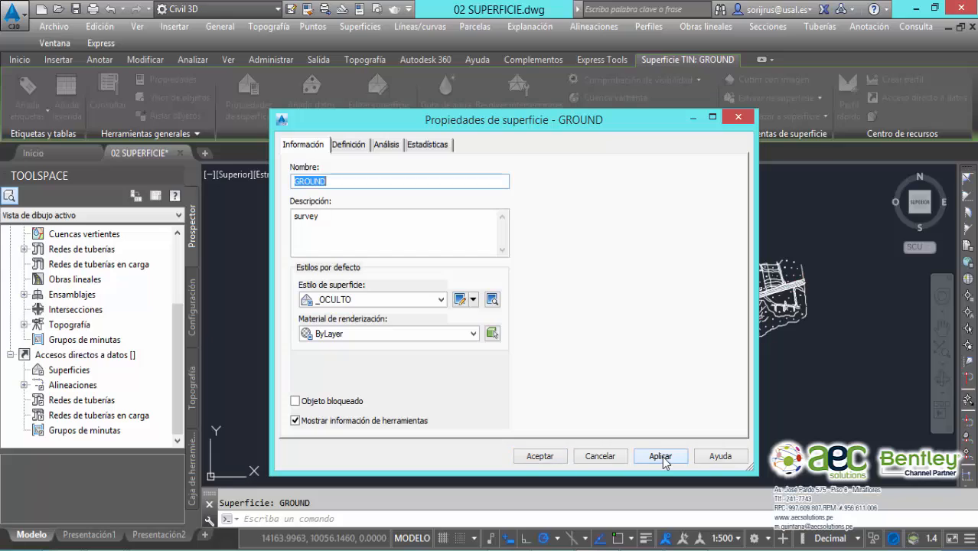
{"action": "left_click", "coordinate": [548, 459]}
Examine the imported breaklines and points across the drawing, and switch to PowerCivil to compare them with the matching area of its terrain model
{"action": "scroll", "coordinate": [724, 359], "scroll_direction": "up", "scroll_amount": 8}
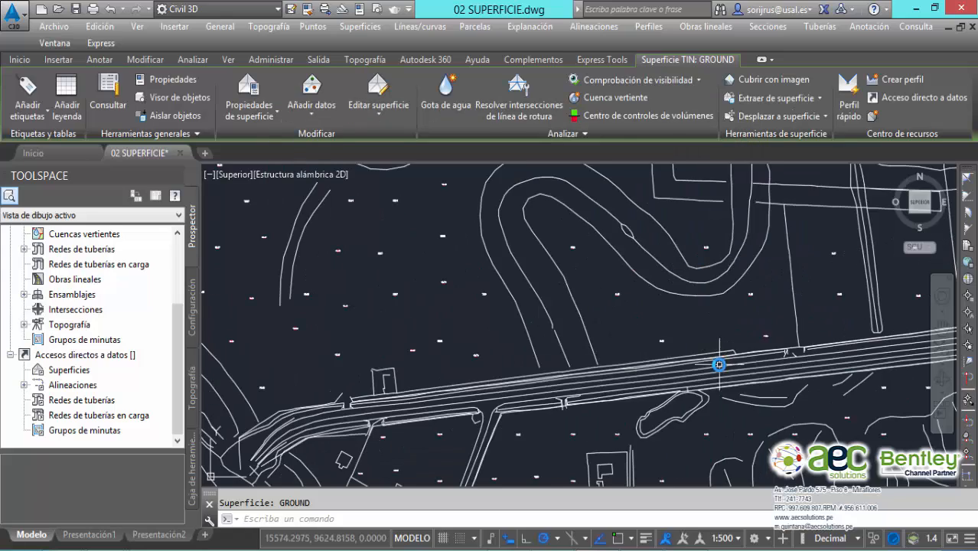
{"action": "scroll", "coordinate": [753, 306], "scroll_direction": "down", "scroll_amount": 8}
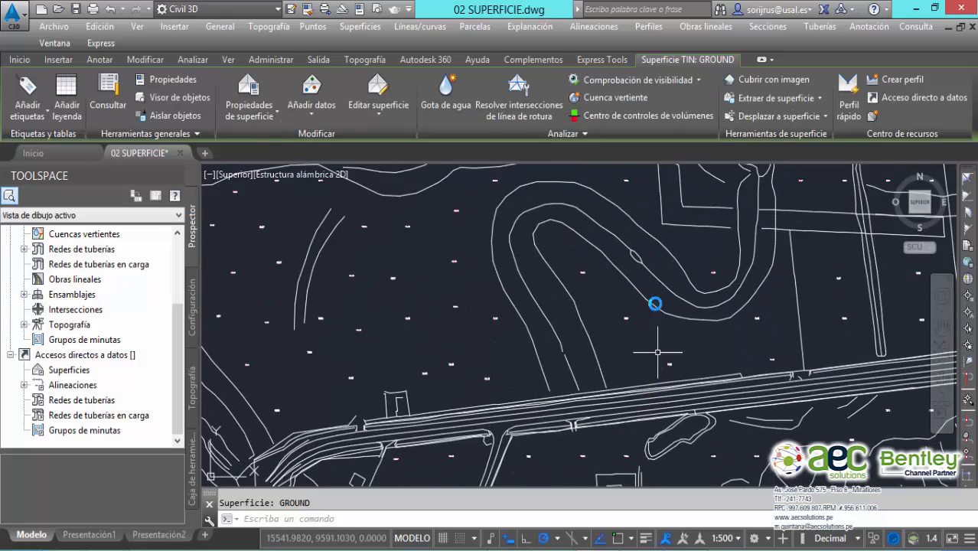
{"action": "middle_click_drag", "start_coordinate": [638, 299], "coordinate": [673, 241]}
{"action": "scroll", "coordinate": [548, 281], "scroll_direction": "down", "scroll_amount": 2}
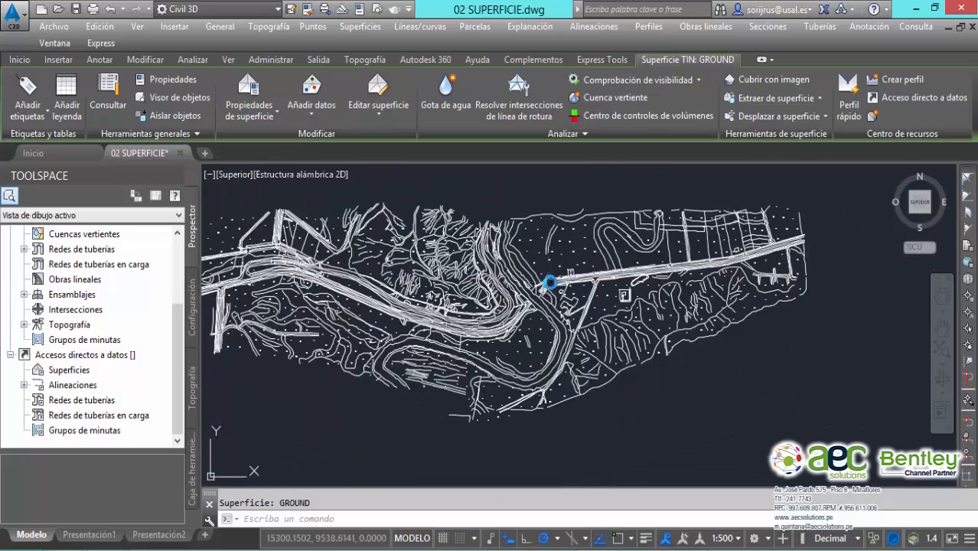
{"action": "middle_click_drag", "start_coordinate": [548, 282], "coordinate": [645, 289]}
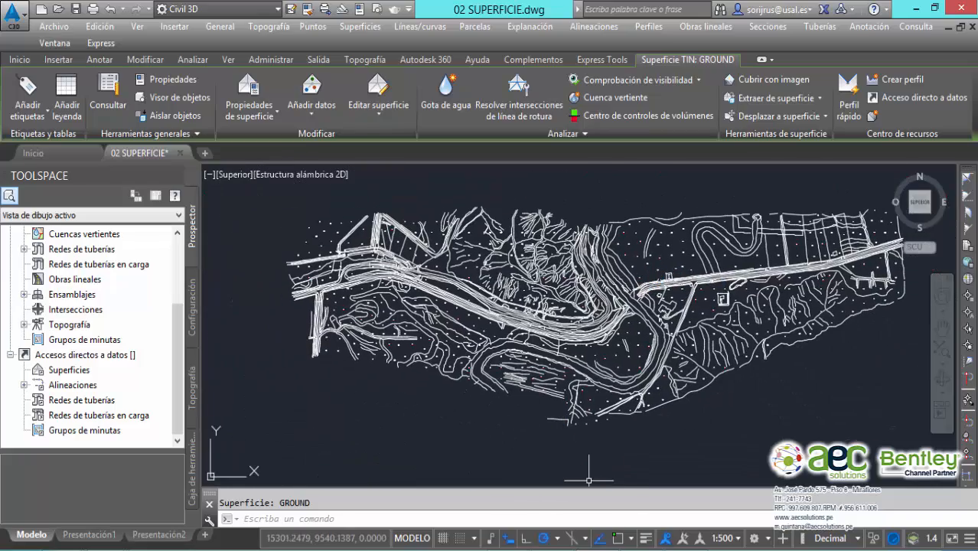
{"action": "mouse_move", "coordinate": [553, 549]}
{"action": "left_click", "coordinate": [565, 502]}
{"action": "scroll", "coordinate": [680, 262], "scroll_direction": "down", "scroll_amount": 1}
{"action": "scroll", "coordinate": [709, 232], "scroll_direction": "up", "scroll_amount": 1}
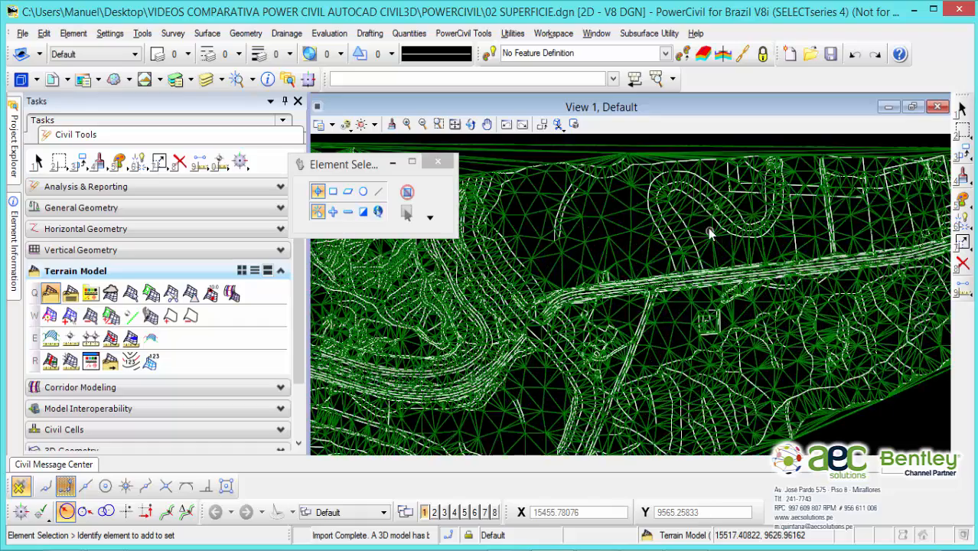
{"action": "middle_click_drag", "start_coordinate": [709, 231], "coordinate": [622, 325]}
{"action": "scroll", "coordinate": [692, 316], "scroll_direction": "up", "scroll_amount": 3}
{"action": "scroll", "coordinate": [746, 276], "scroll_direction": "down", "scroll_amount": 1}
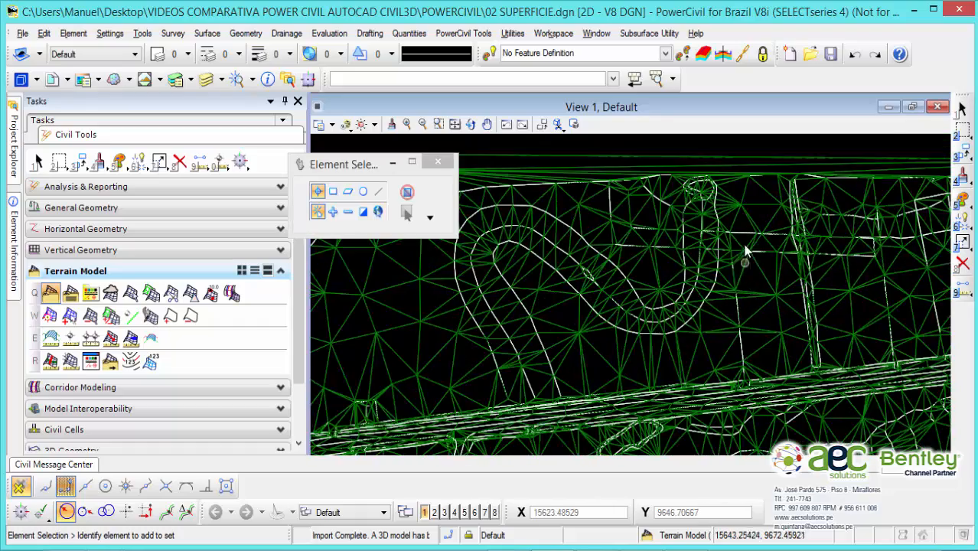
{"action": "middle_click_drag", "start_coordinate": [745, 251], "coordinate": [680, 301]}
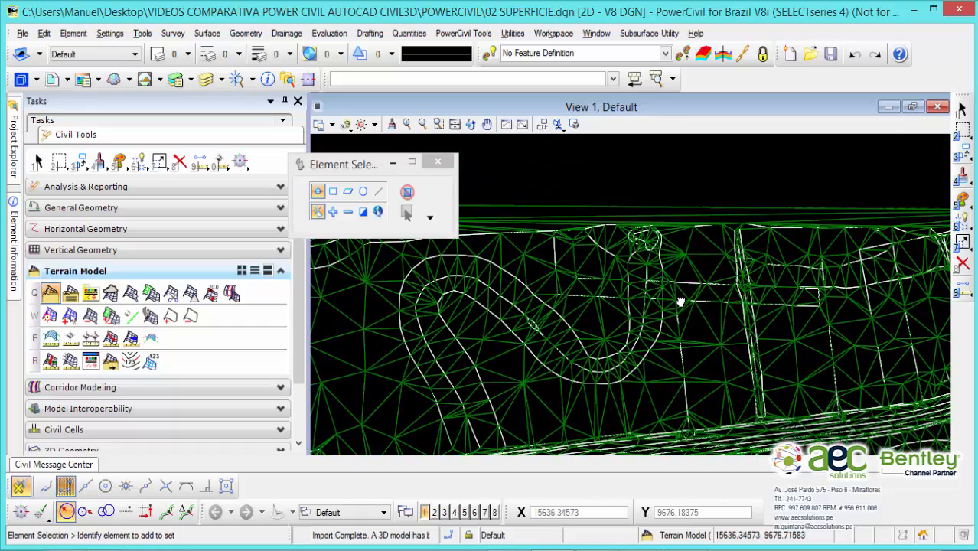
Turn off the Triangles display in the properties of the GROUND terrain model
{"action": "left_click", "coordinate": [695, 205]}
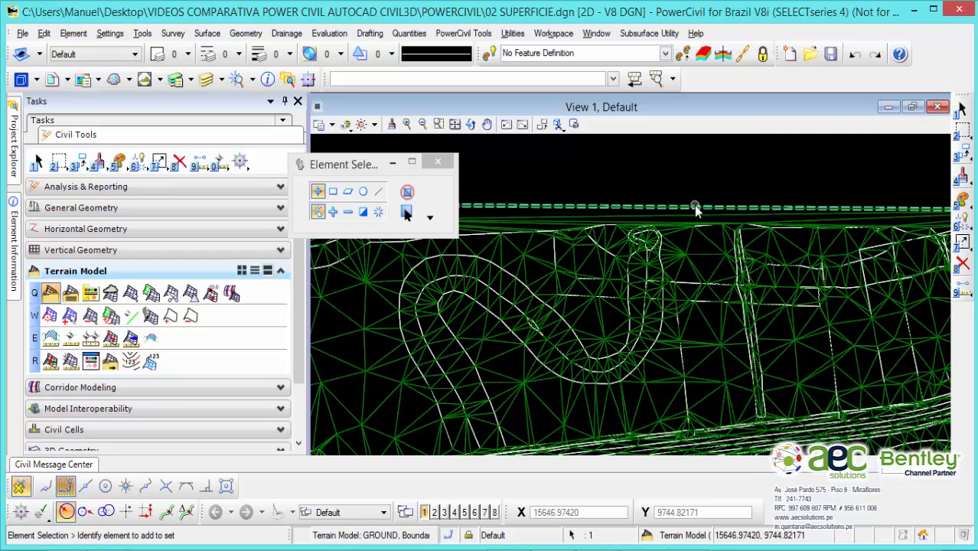
{"action": "mouse_move", "coordinate": [695, 205]}
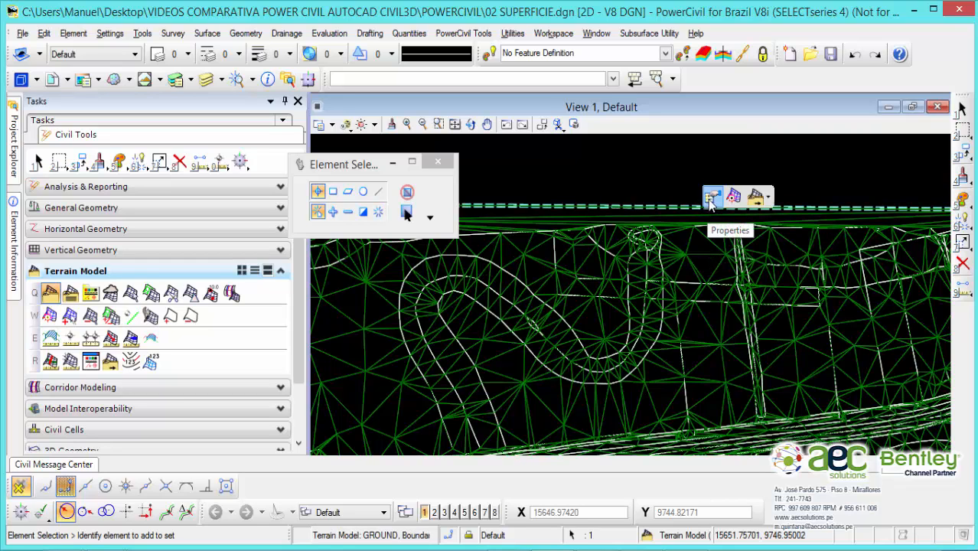
{"action": "left_click", "coordinate": [711, 198]}
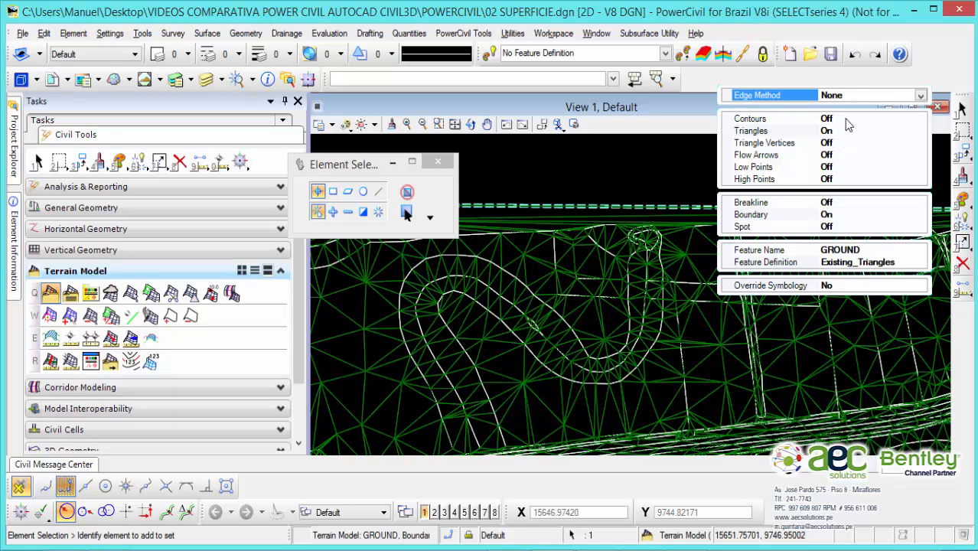
{"action": "double_click", "coordinate": [843, 131]}
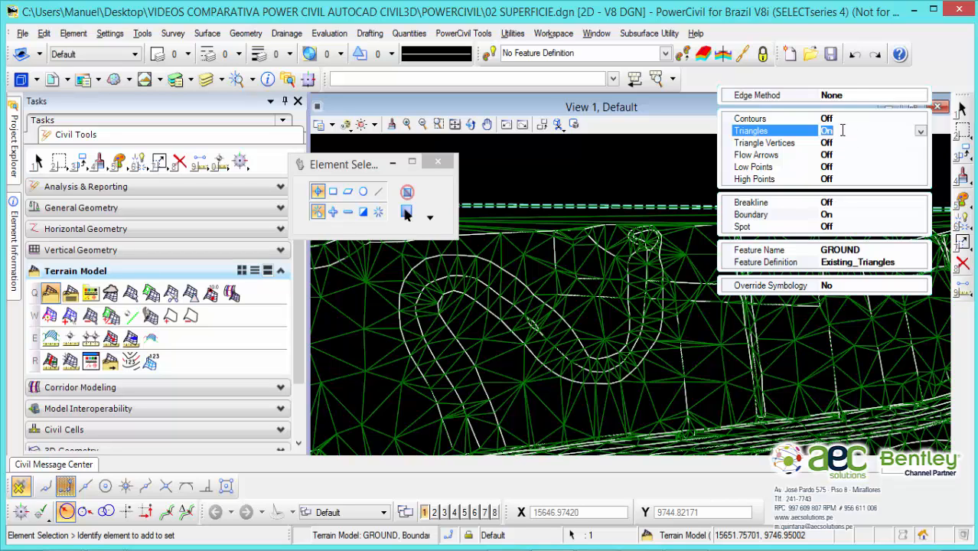
Examine the breaklines across the terrain, and switch to AutoCAD Civil 3D to compare them with its imported breaklines and points
{"action": "scroll", "coordinate": [633, 295], "scroll_direction": "down", "scroll_amount": 3}
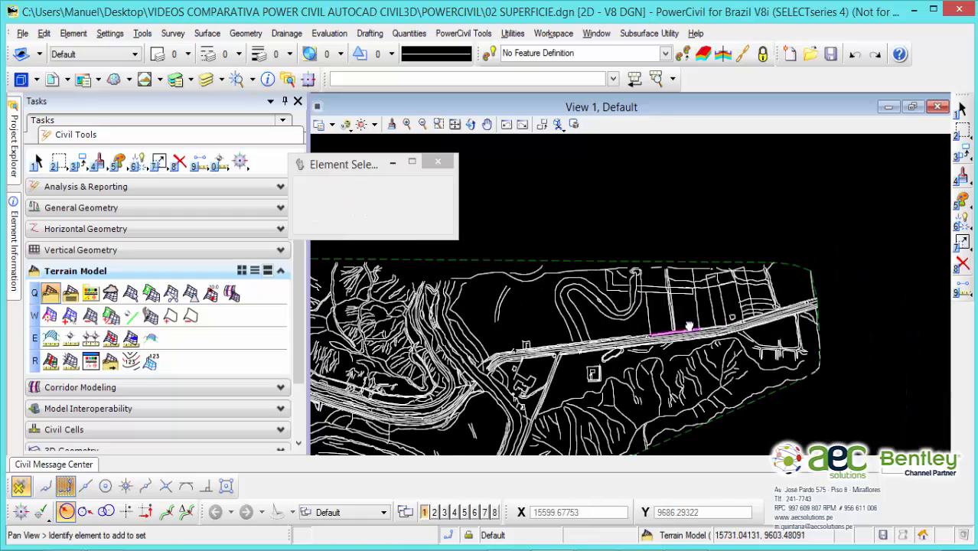
{"action": "middle_click_drag", "start_coordinate": [599, 335], "coordinate": [682, 283]}
{"action": "scroll", "coordinate": [664, 273], "scroll_direction": "up", "scroll_amount": 5}
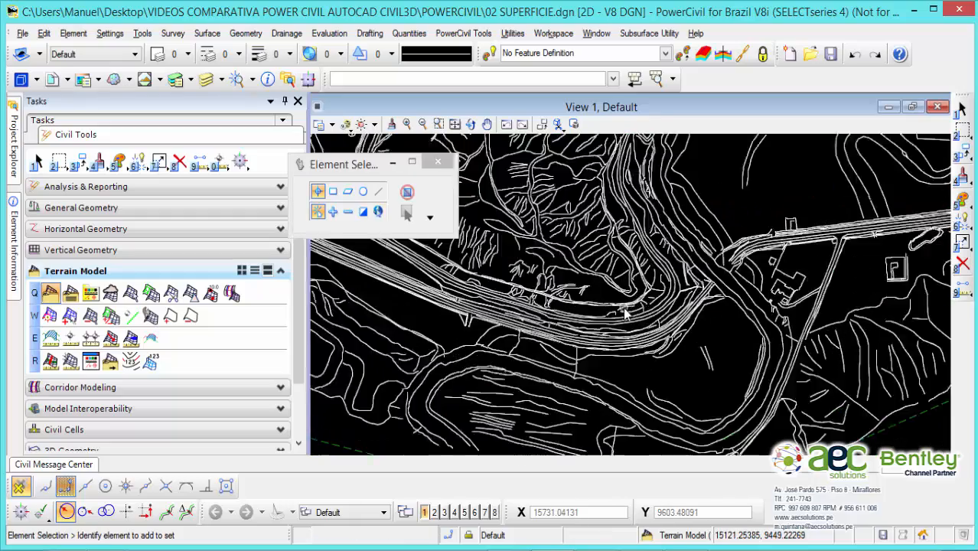
{"action": "scroll", "coordinate": [665, 274], "scroll_direction": "down", "scroll_amount": 1}
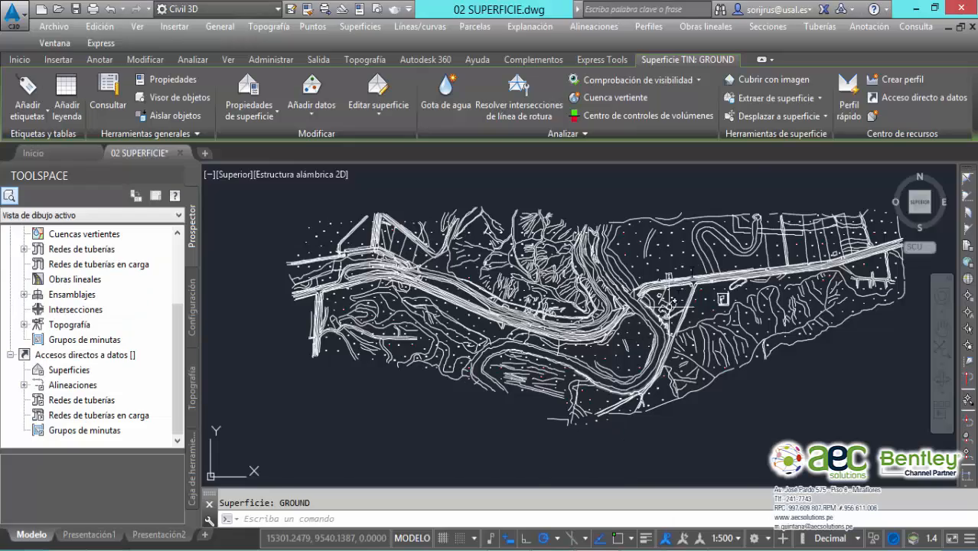
{"action": "scroll", "coordinate": [683, 250], "scroll_direction": "up", "scroll_amount": 6}
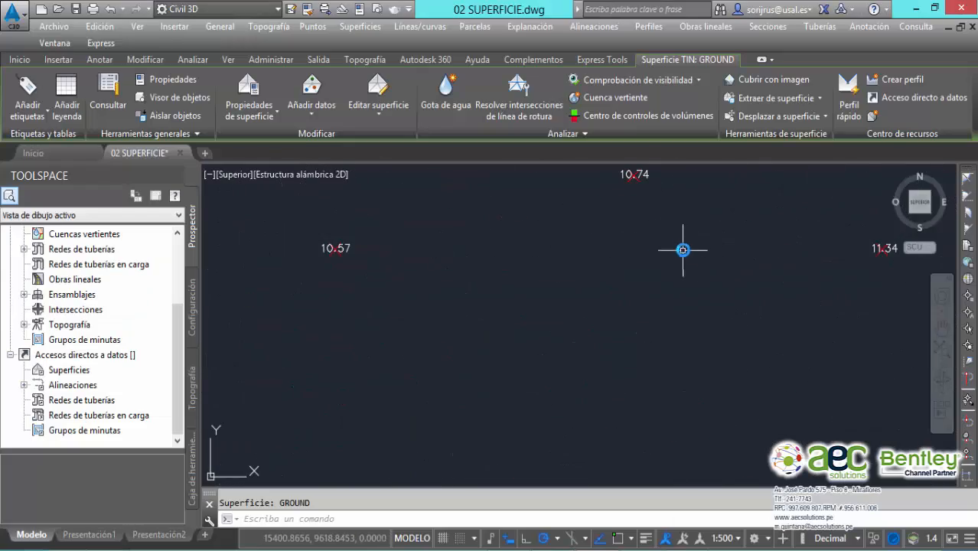
{"action": "scroll", "coordinate": [682, 310], "scroll_direction": "down", "scroll_amount": 6}
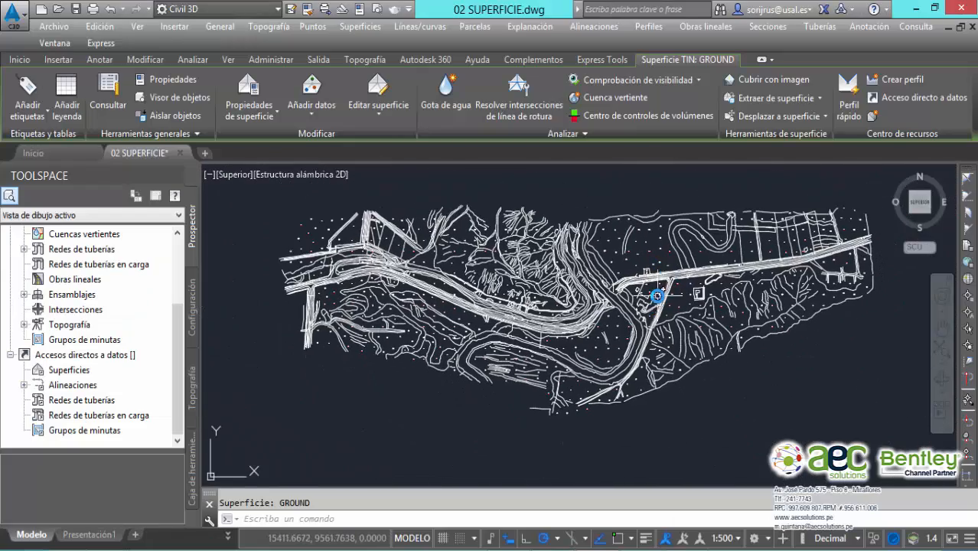
{"action": "middle_click_drag", "start_coordinate": [658, 296], "coordinate": [643, 325]}
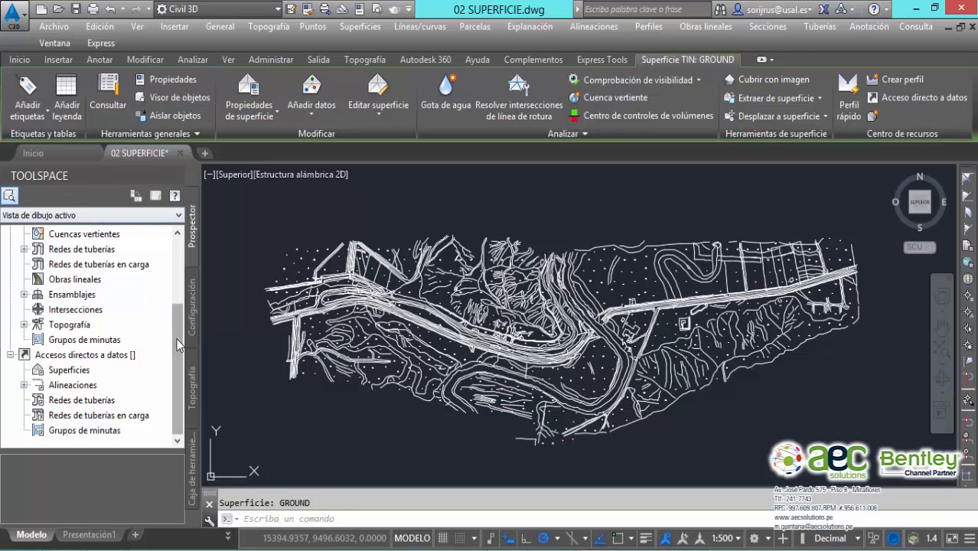
Set the GROUND surface's style to Triángulos 3D in its surface properties and apply the change
{"action": "left_click_drag", "start_coordinate": [179, 341], "coordinate": [181, 242]}
{"action": "left_click", "coordinate": [24, 295]}
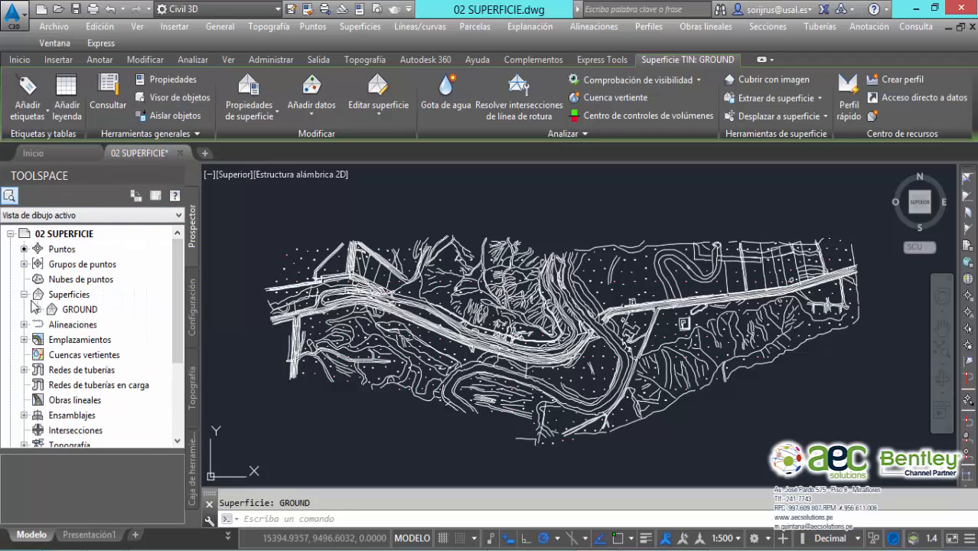
{"action": "right_click", "coordinate": [66, 312]}
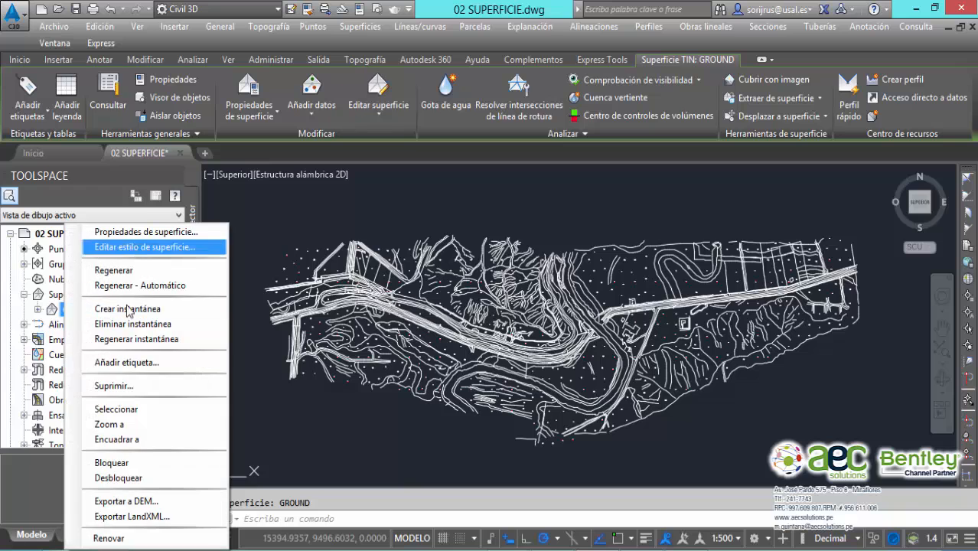
{"action": "left_click", "coordinate": [146, 232]}
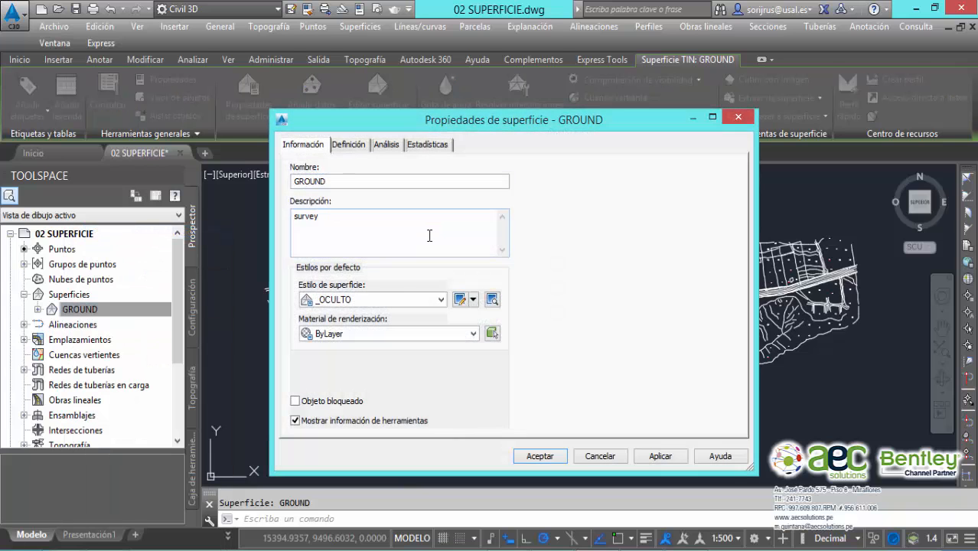
{"action": "left_click", "coordinate": [439, 300]}
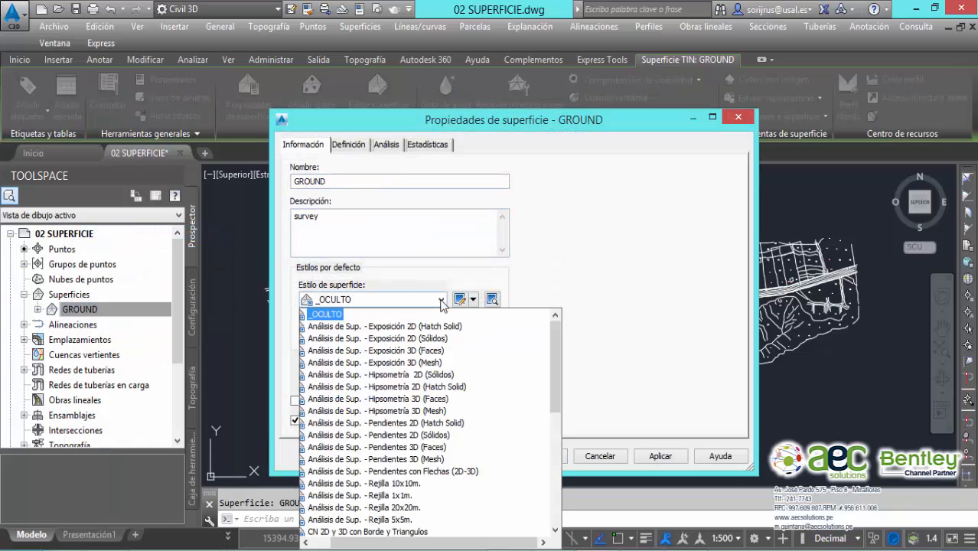
{"action": "left_click_drag", "start_coordinate": [558, 345], "coordinate": [366, 434]}
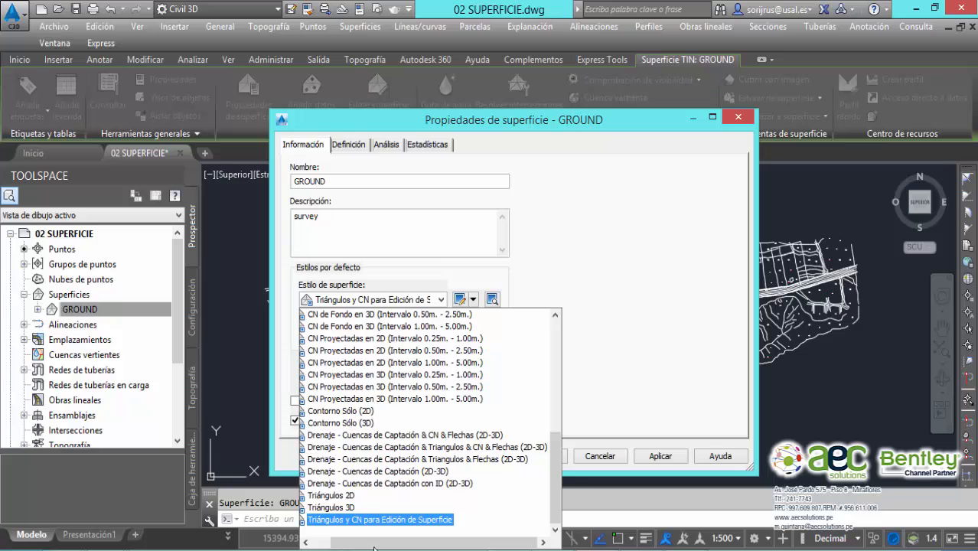
{"action": "left_click_drag", "start_coordinate": [374, 546], "coordinate": [354, 546]}
{"action": "scroll", "coordinate": [356, 493], "scroll_direction": "up", "scroll_amount": 1}
{"action": "scroll", "coordinate": [356, 493], "scroll_direction": "down", "scroll_amount": 1}
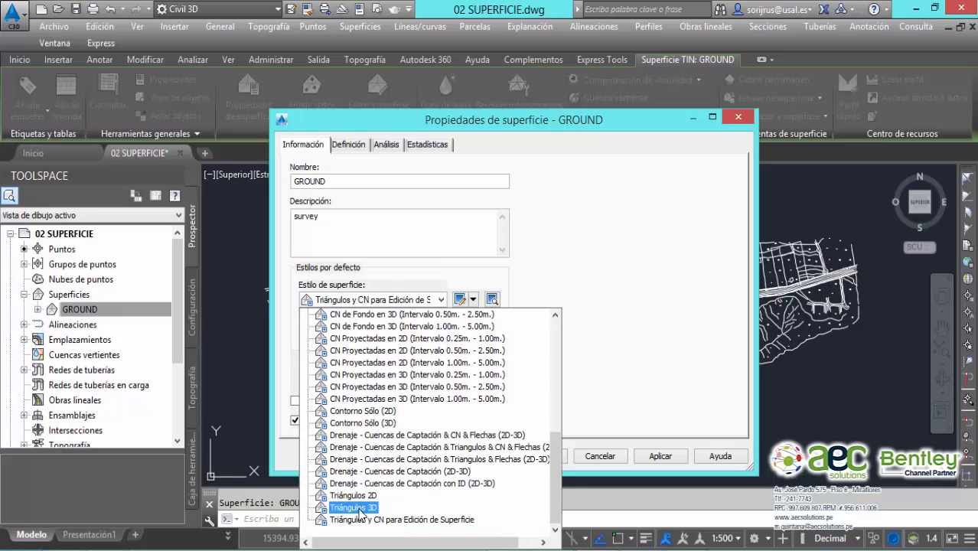
{"action": "left_click", "coordinate": [359, 508]}
{"action": "left_click", "coordinate": [653, 460]}
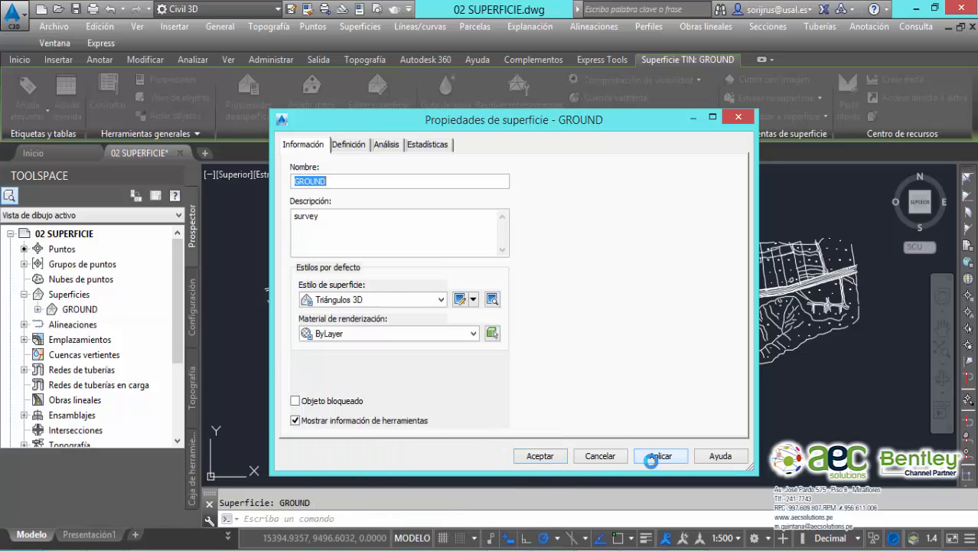
{"action": "left_click", "coordinate": [540, 457]}
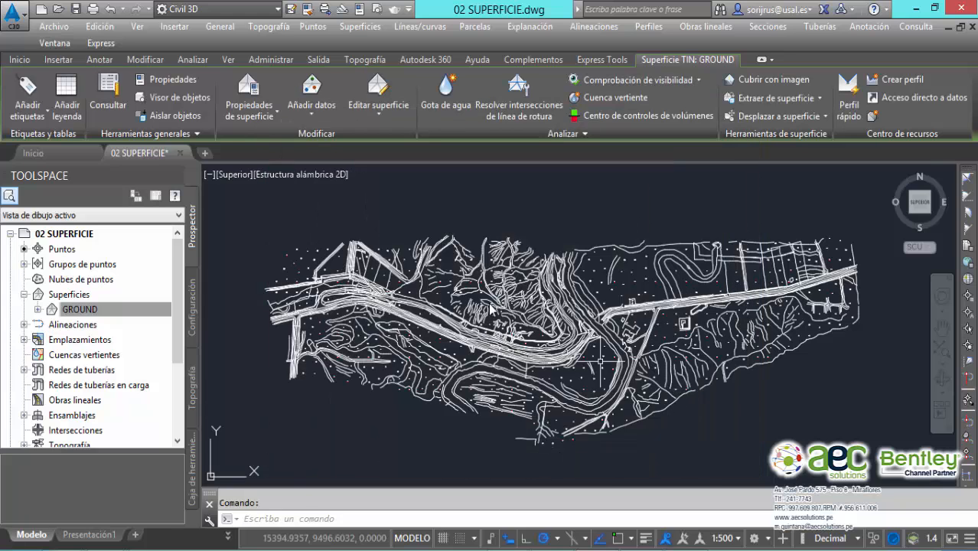
Set the GROUND surface's style to Triángulos 2D in its surface properties, apply the change and clear the selection
{"action": "right_click", "coordinate": [87, 317]}
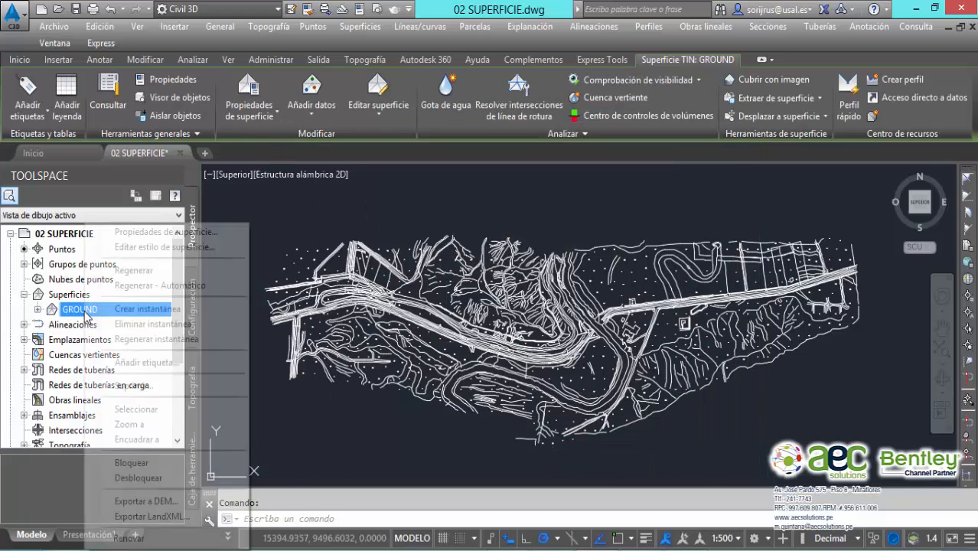
{"action": "left_click", "coordinate": [141, 231]}
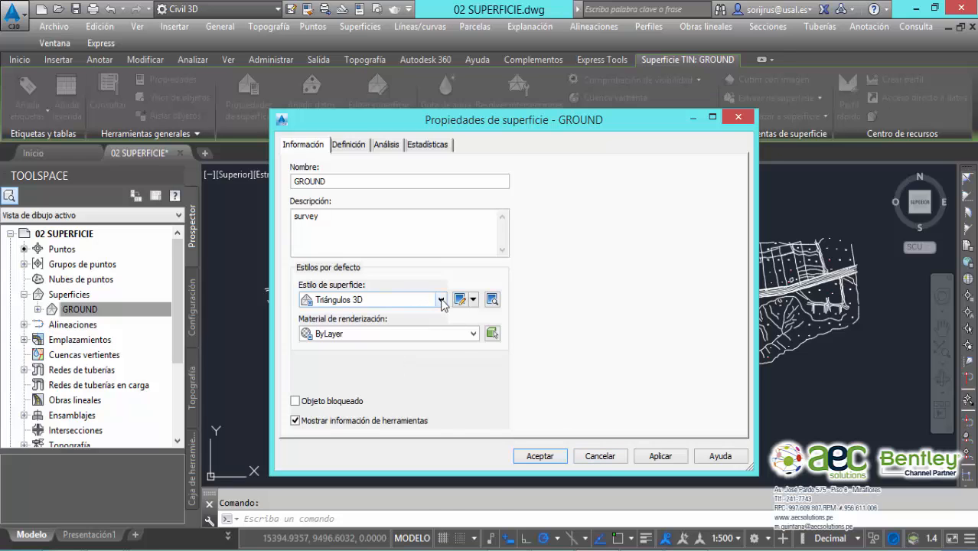
{"action": "left_click", "coordinate": [442, 300]}
{"action": "left_click_drag", "start_coordinate": [358, 544], "coordinate": [326, 544]}
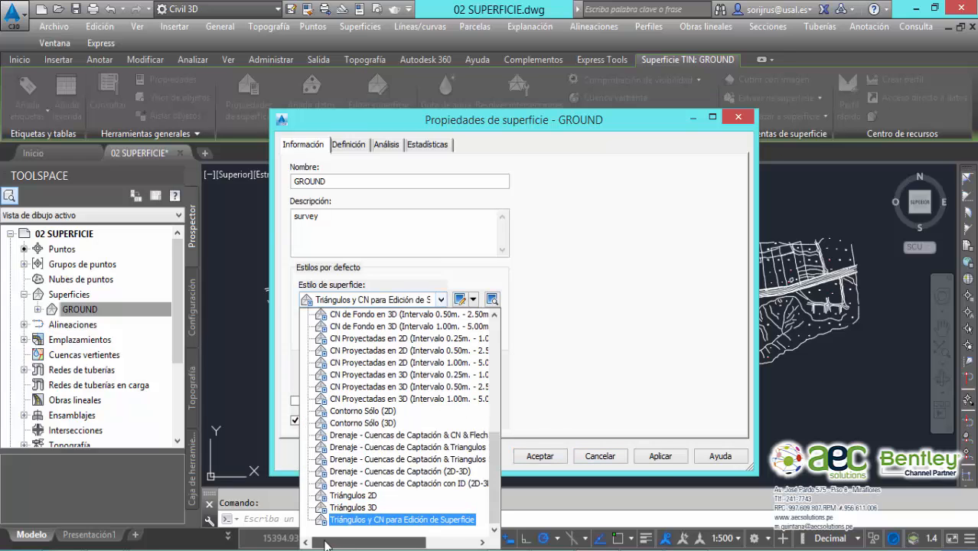
{"action": "left_click", "coordinate": [345, 496]}
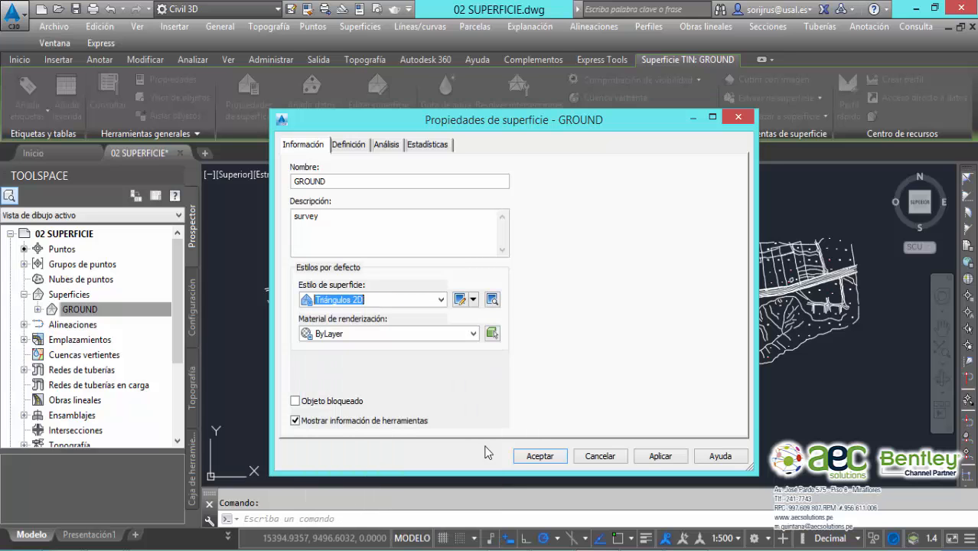
{"action": "left_click", "coordinate": [657, 456]}
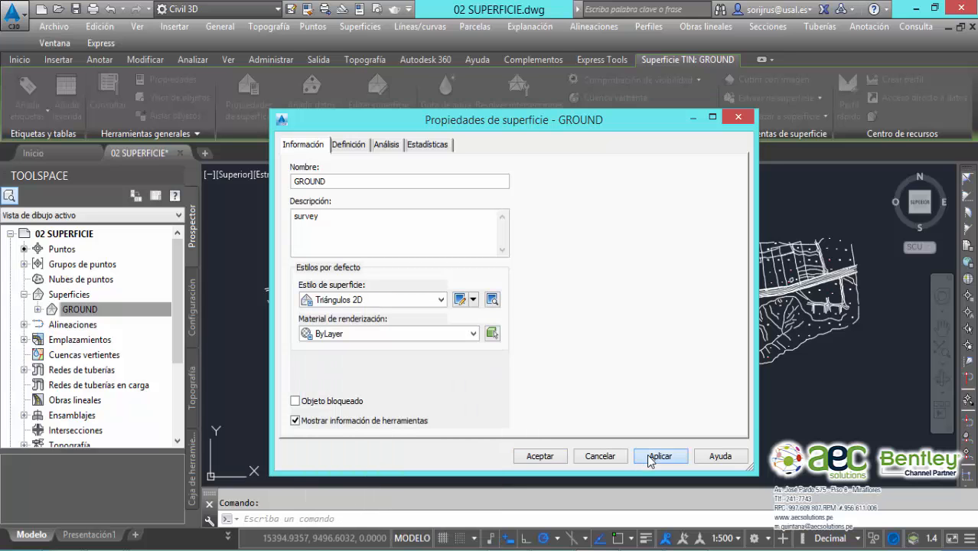
{"action": "left_click", "coordinate": [539, 456]}
{"action": "key", "text": "Escape"}
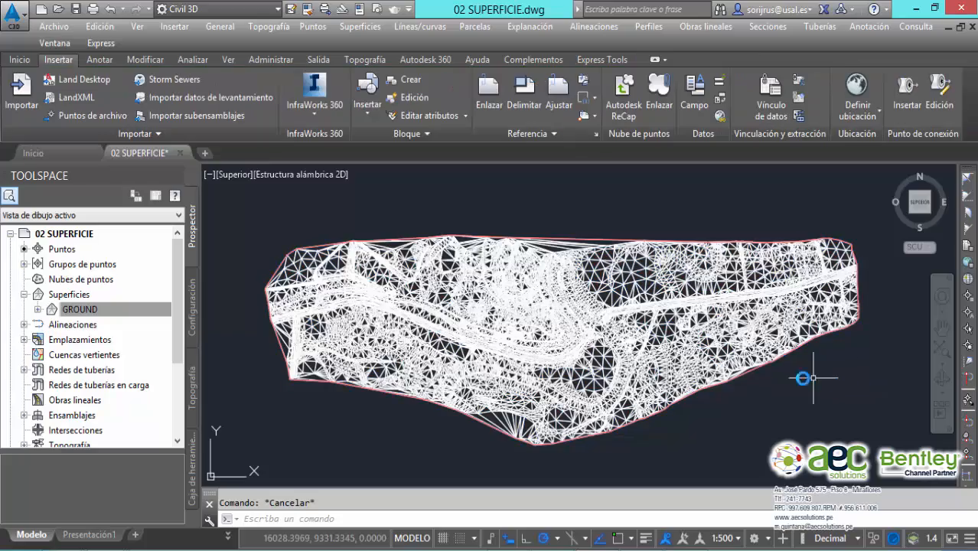
Inspect the GROUND surface's triangulation around the roads and save the drawing
{"action": "scroll", "coordinate": [636, 329], "scroll_direction": "up", "scroll_amount": 6}
{"action": "scroll", "coordinate": [694, 246], "scroll_direction": "down", "scroll_amount": 3}
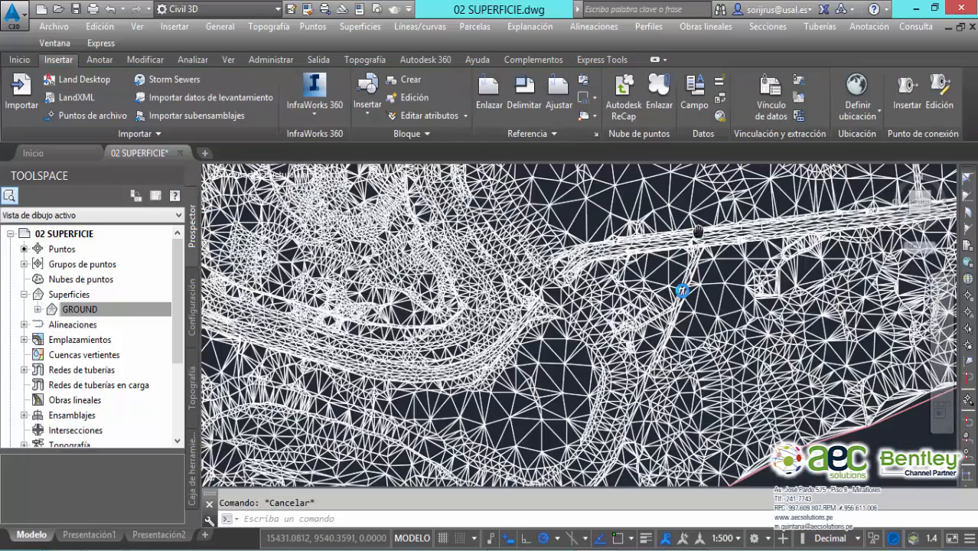
{"action": "middle_click_drag", "start_coordinate": [692, 256], "coordinate": [643, 317]}
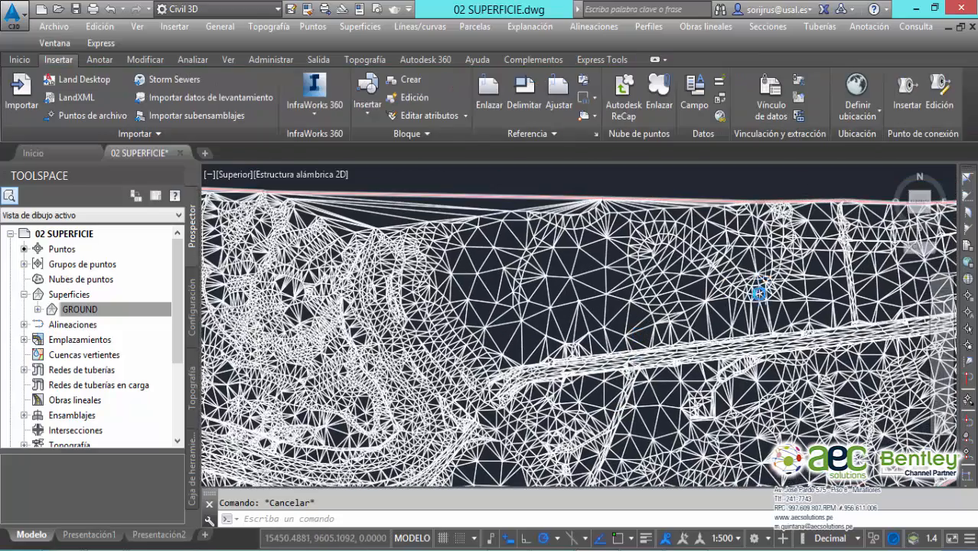
{"action": "middle_click_drag", "start_coordinate": [753, 302], "coordinate": [743, 262]}
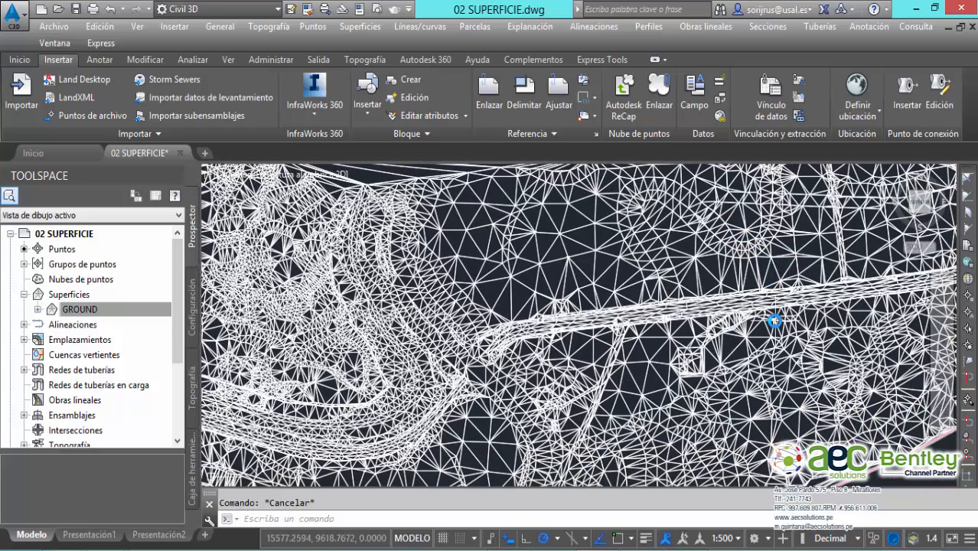
{"action": "left_click", "coordinate": [76, 10]}
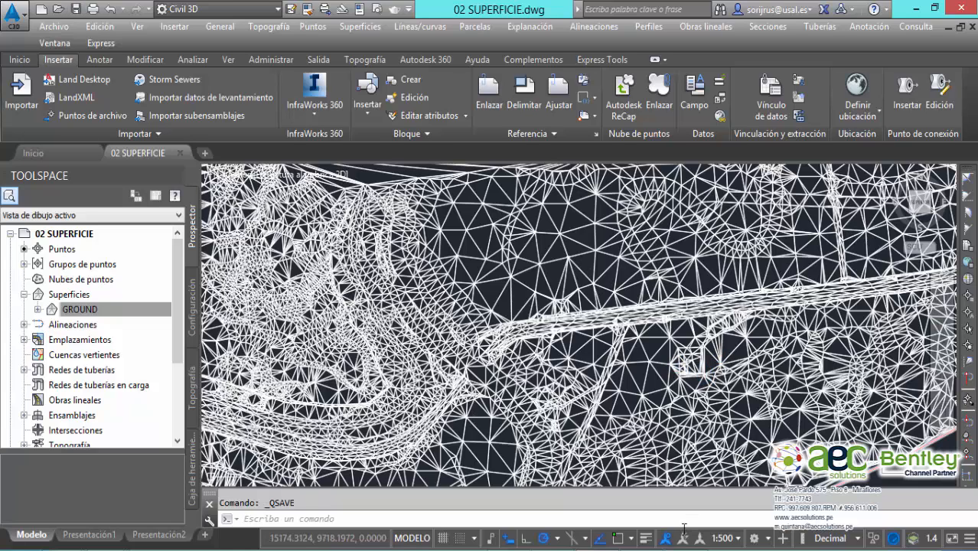
Switch to PowerCivil, turn the Triangles display on for the GROUND terrain model, and save the file
{"action": "mouse_move", "coordinate": [552, 550]}
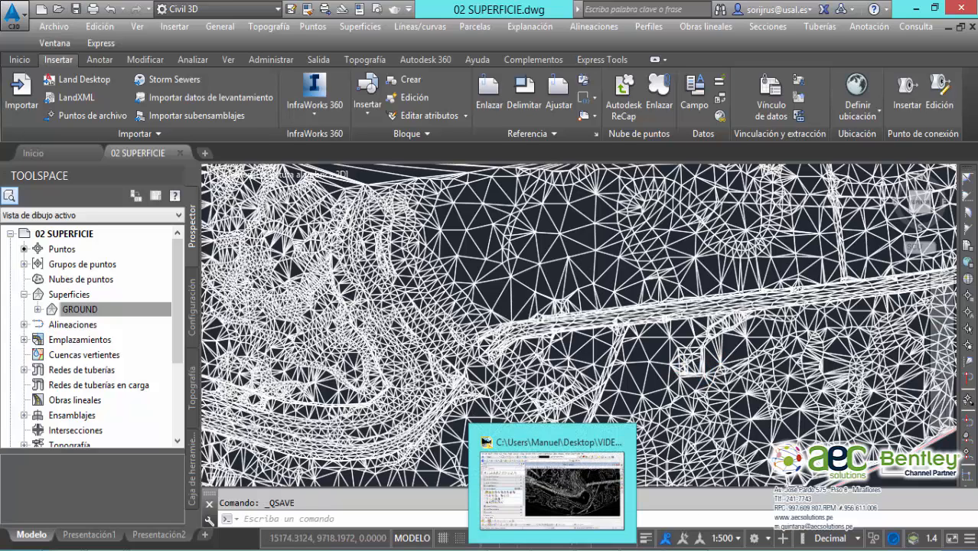
{"action": "left_click", "coordinate": [552, 550]}
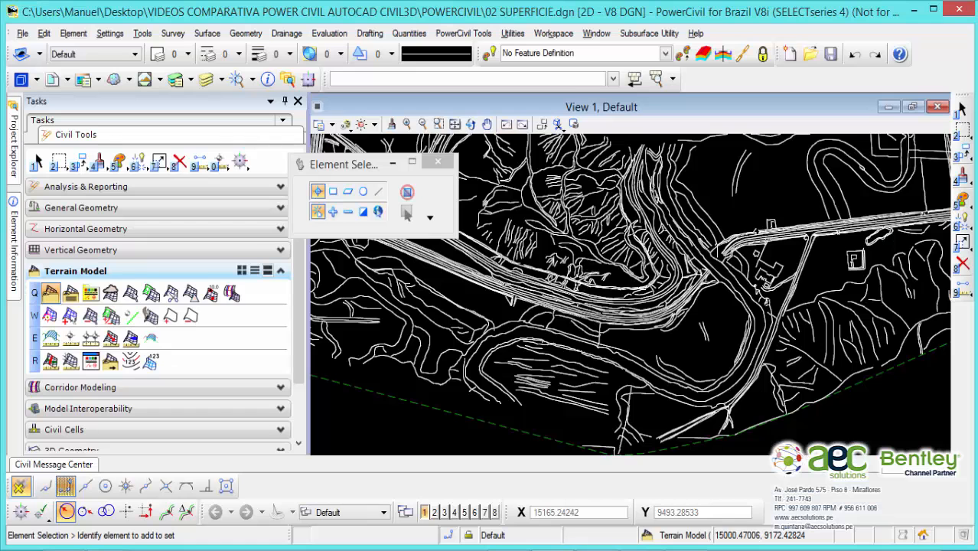
{"action": "scroll", "coordinate": [561, 250], "scroll_direction": "down", "scroll_amount": 2}
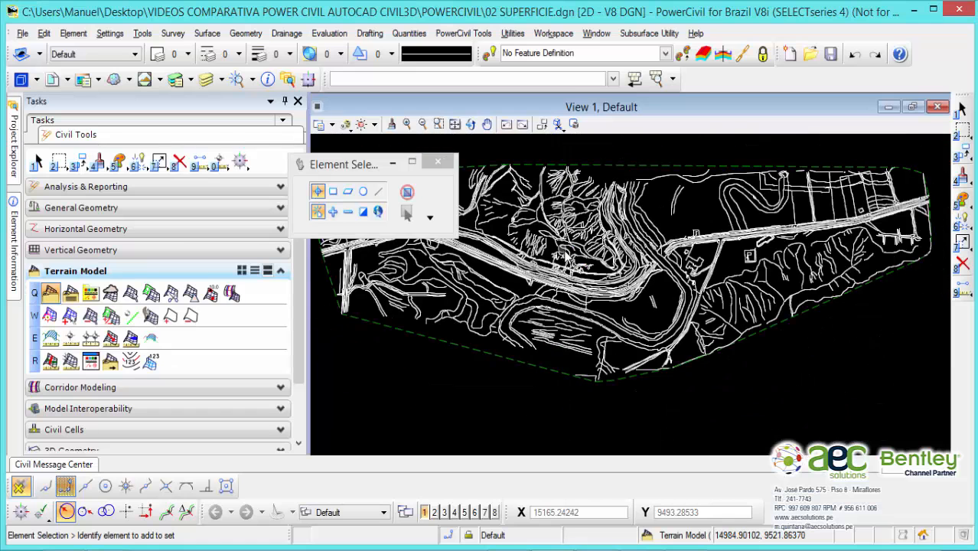
{"action": "left_click", "coordinate": [555, 370]}
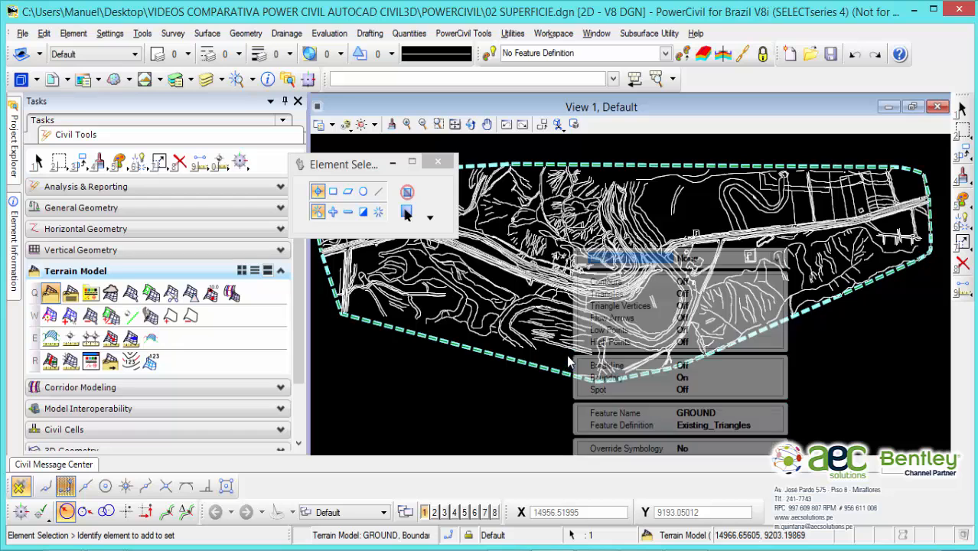
{"action": "double_click", "coordinate": [703, 294]}
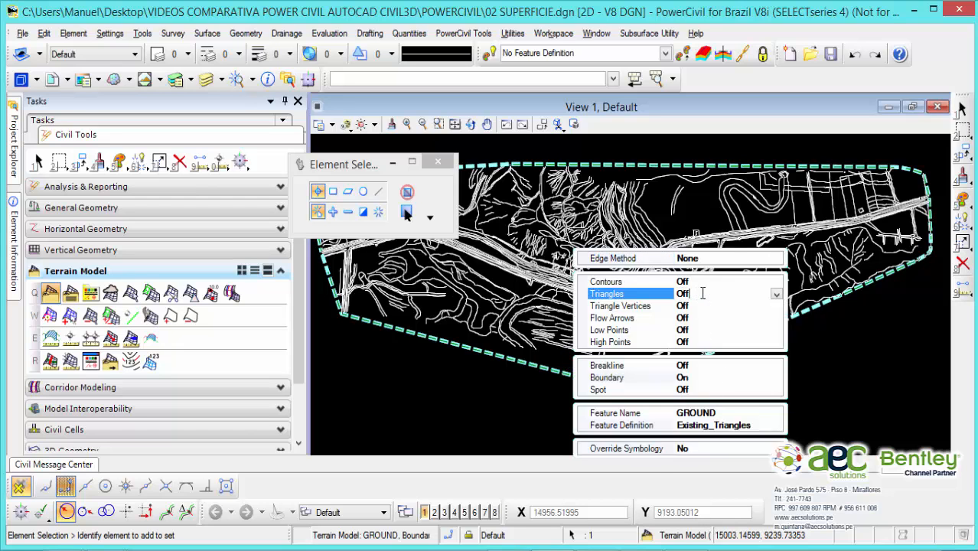
{"action": "left_click", "coordinate": [834, 356]}
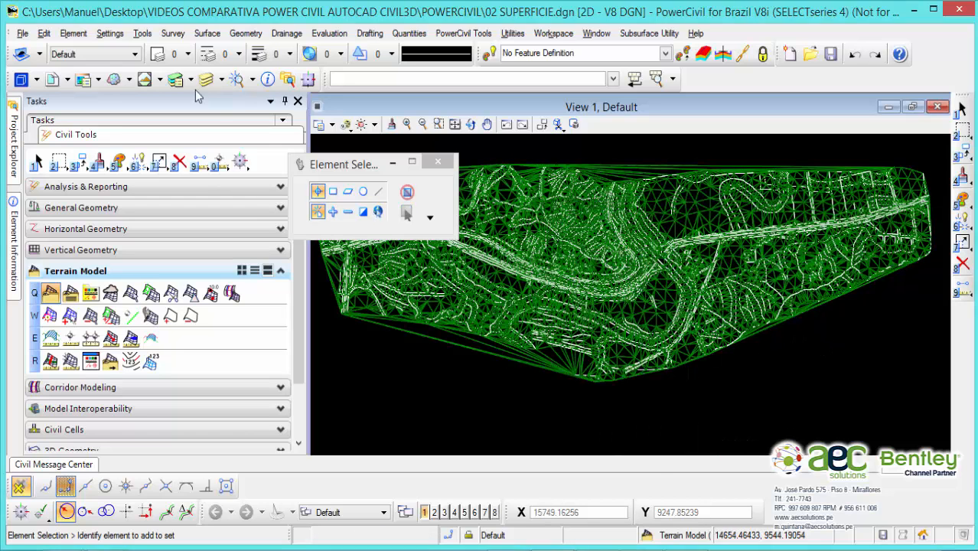
{"action": "left_click", "coordinate": [24, 33]}
{"action": "left_click", "coordinate": [79, 88]}
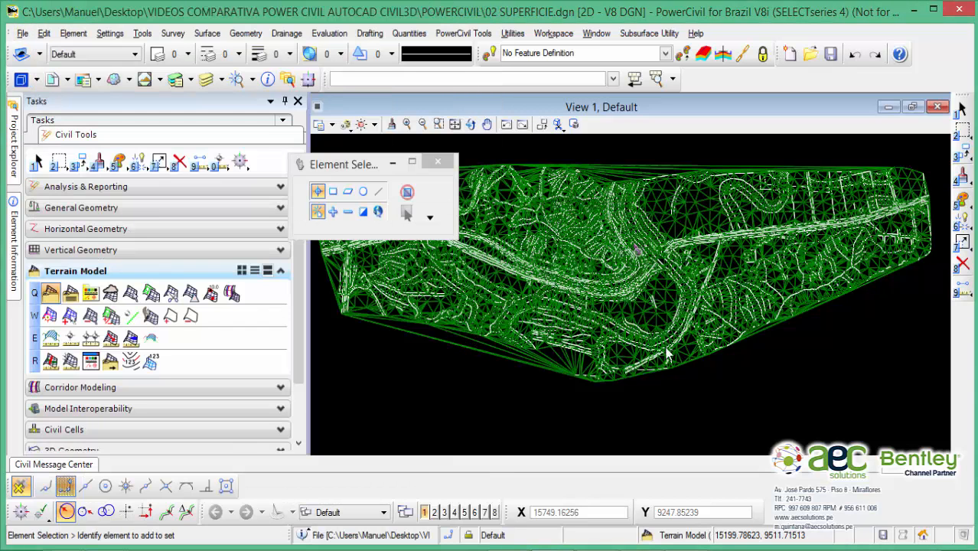
Examine the GROUND terrain model's triangulation along the roads and outer boundary in plan view
{"action": "scroll", "coordinate": [854, 372], "scroll_direction": "down", "scroll_amount": 3}
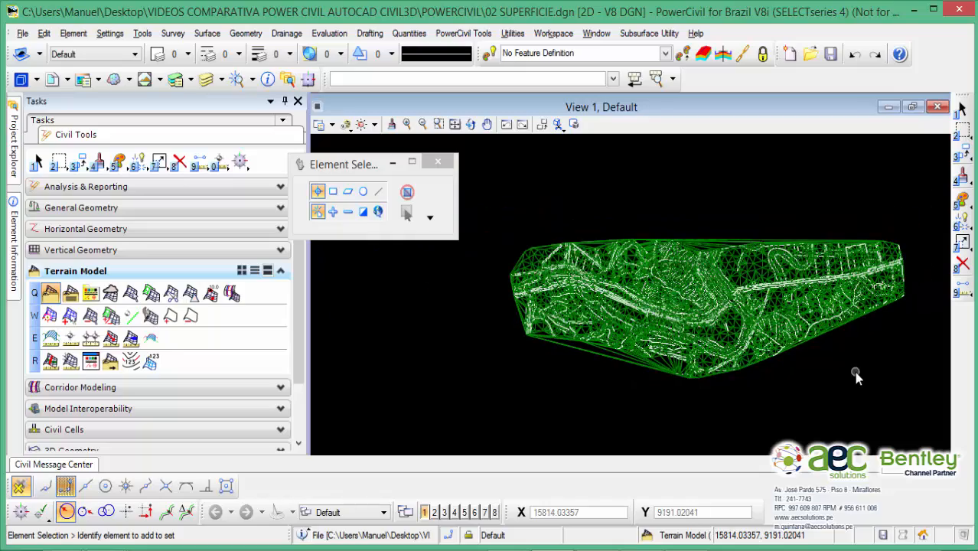
{"action": "scroll", "coordinate": [804, 333], "scroll_direction": "up", "scroll_amount": 5}
{"action": "scroll", "coordinate": [720, 265], "scroll_direction": "up", "scroll_amount": 3}
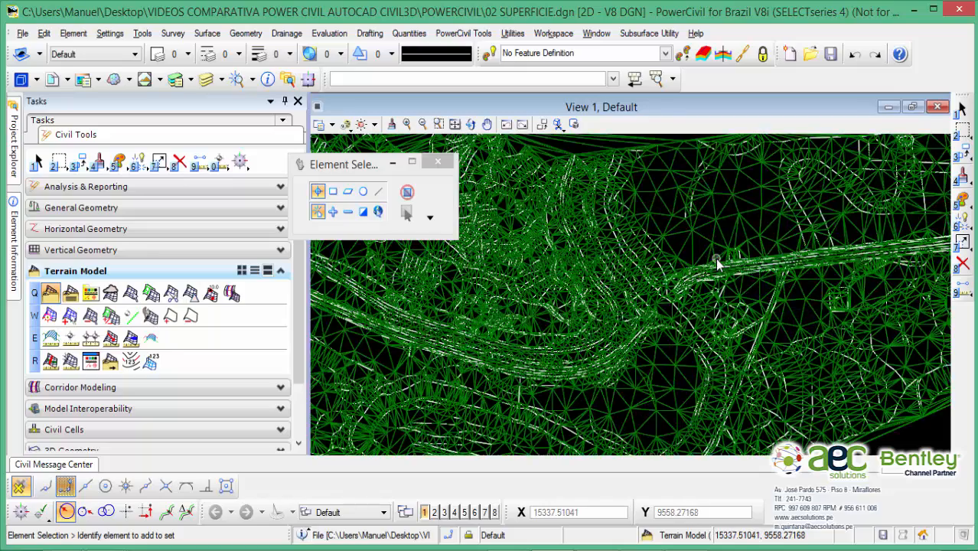
{"action": "scroll", "coordinate": [717, 266], "scroll_direction": "down", "scroll_amount": 3}
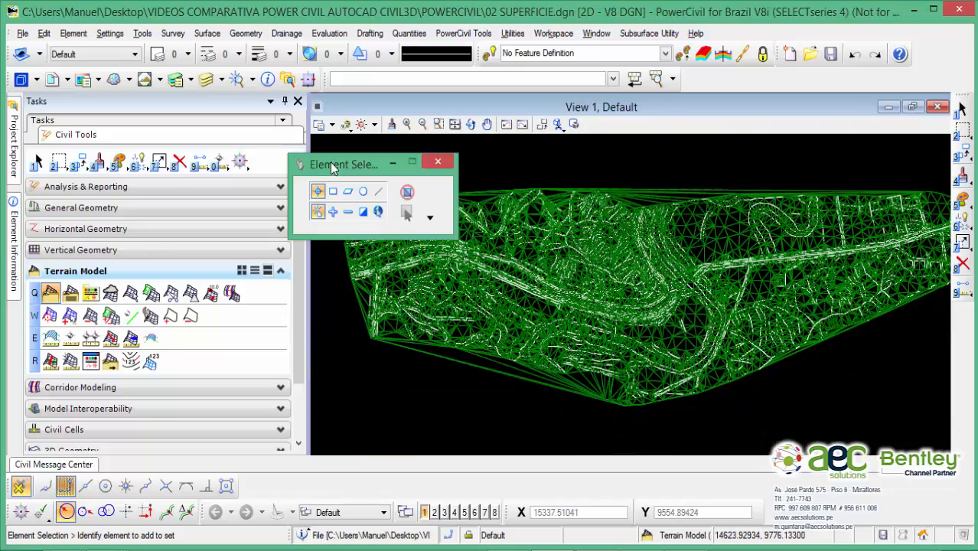
{"action": "left_click_drag", "start_coordinate": [330, 163], "coordinate": [197, 216]}
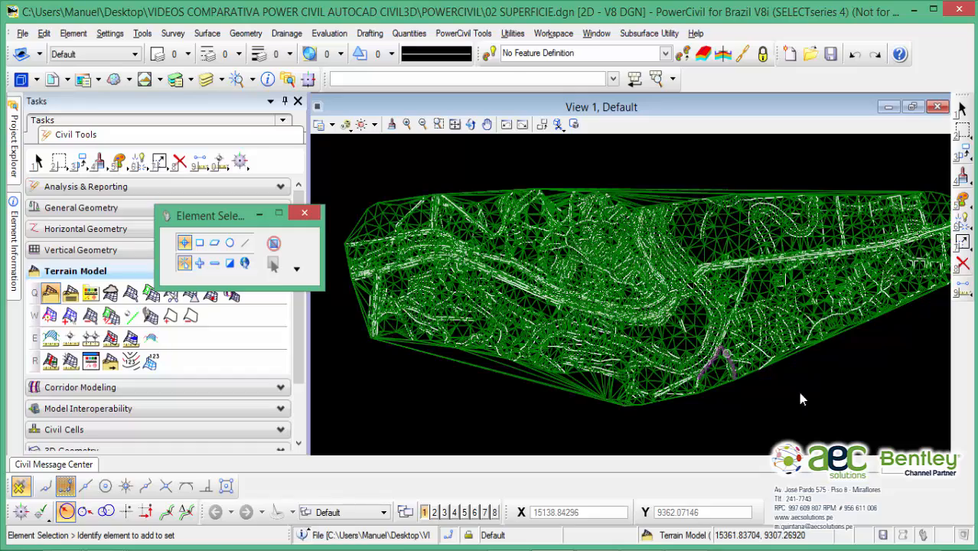
{"action": "scroll", "coordinate": [753, 239], "scroll_direction": "up", "scroll_amount": 2}
{"action": "scroll", "coordinate": [753, 239], "scroll_direction": "down", "scroll_amount": 2}
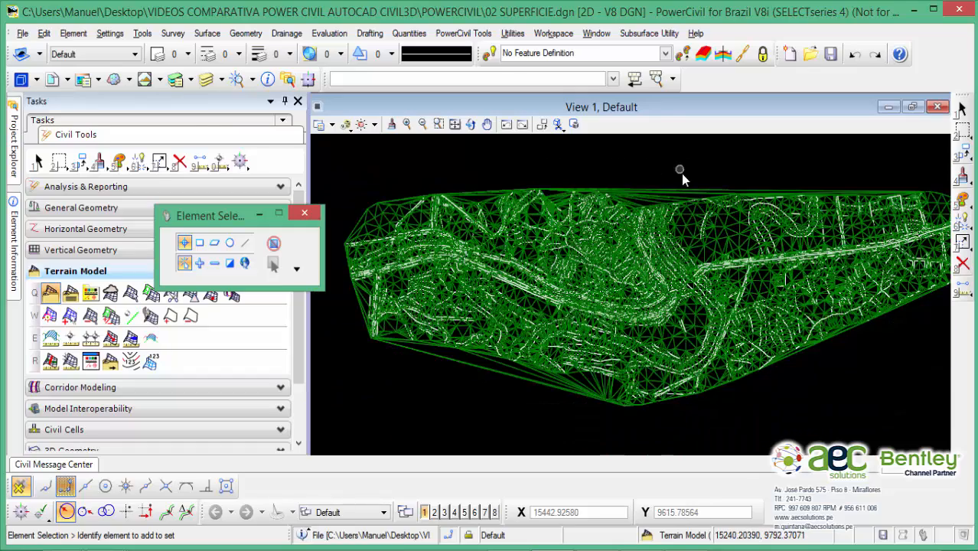
{"action": "scroll", "coordinate": [694, 170], "scroll_direction": "up", "scroll_amount": 2}
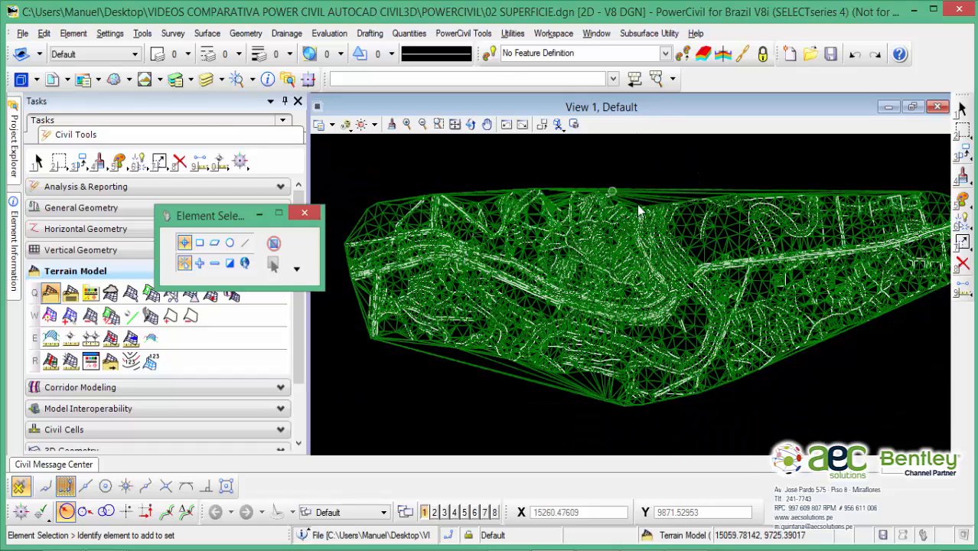
{"action": "scroll", "coordinate": [688, 146], "scroll_direction": "down", "scroll_amount": 2}
{"action": "scroll", "coordinate": [579, 264], "scroll_direction": "up", "scroll_amount": 2}
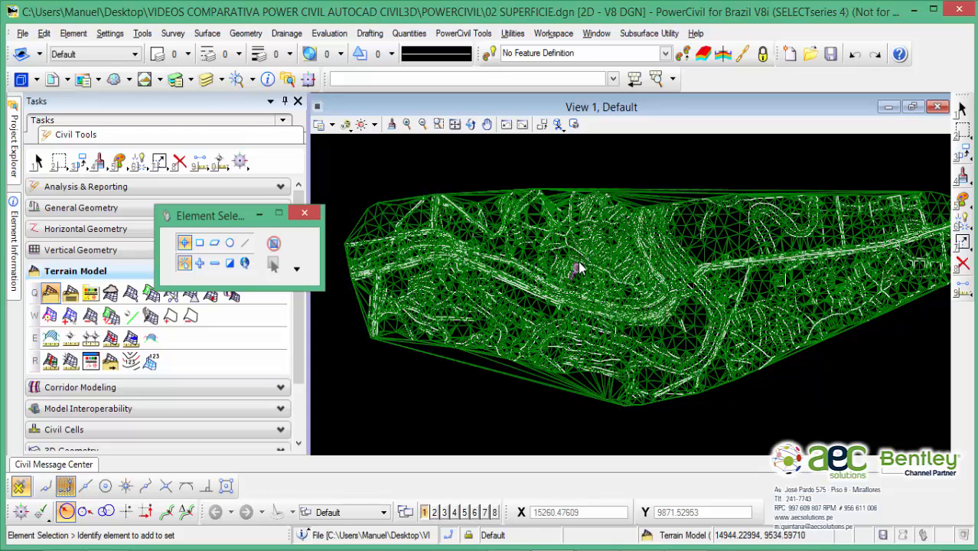
{"action": "scroll", "coordinate": [580, 264], "scroll_direction": "down", "scroll_amount": 2}
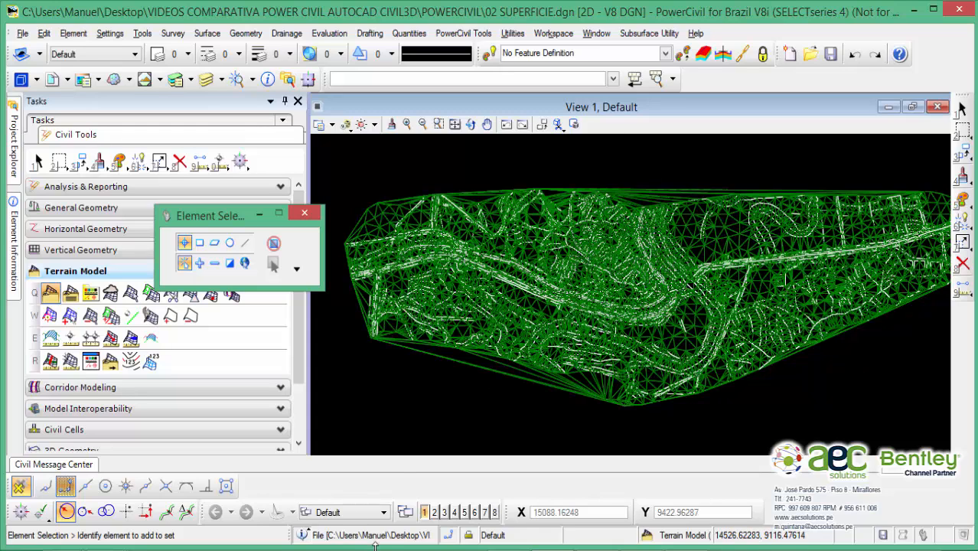
Open View 2, assign it the Default-3D model, and fit the terrain in the view
{"action": "left_click", "coordinate": [434, 512]}
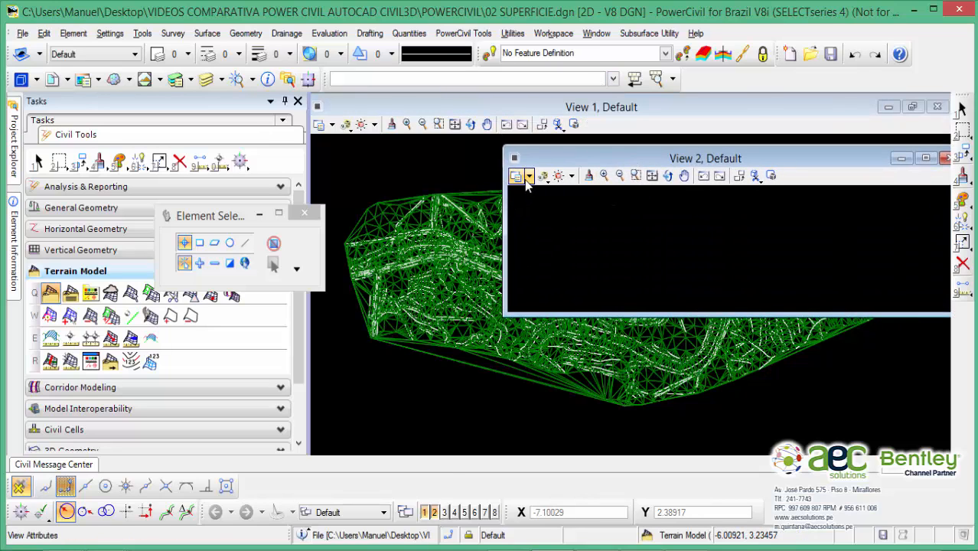
{"action": "left_click", "coordinate": [529, 177]}
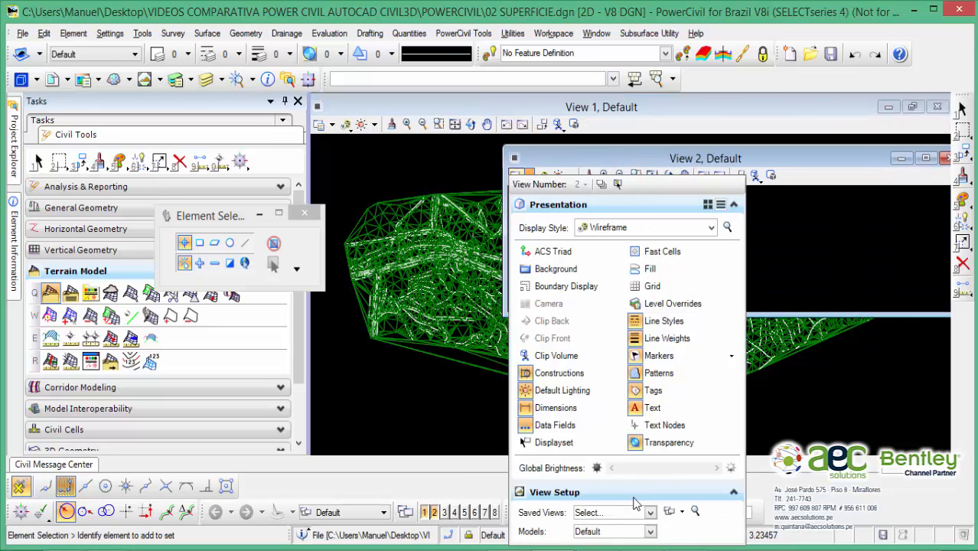
{"action": "left_click", "coordinate": [651, 531]}
{"action": "left_click", "coordinate": [613, 506]}
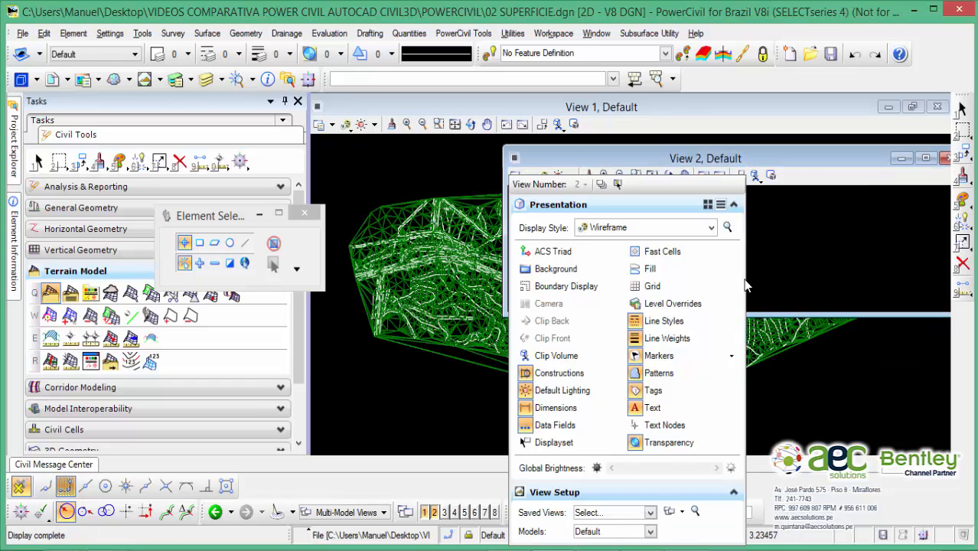
{"action": "left_click", "coordinate": [796, 246]}
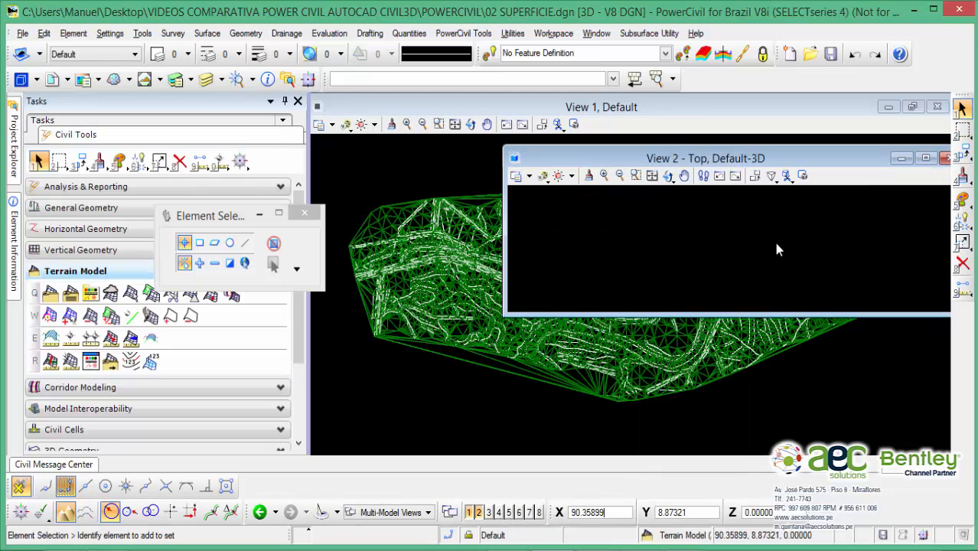
{"action": "mouse_move", "coordinate": [777, 243]}
{"action": "left_mouse_down"}
{"action": "mouse_move", "coordinate": [773, 203]}
{"action": "mouse_move", "coordinate": [774, 233]}
{"action": "left_mouse_up"}
{"action": "middle_click", "coordinate": [774, 235]}
{"action": "middle_click", "coordinate": [774, 234]}
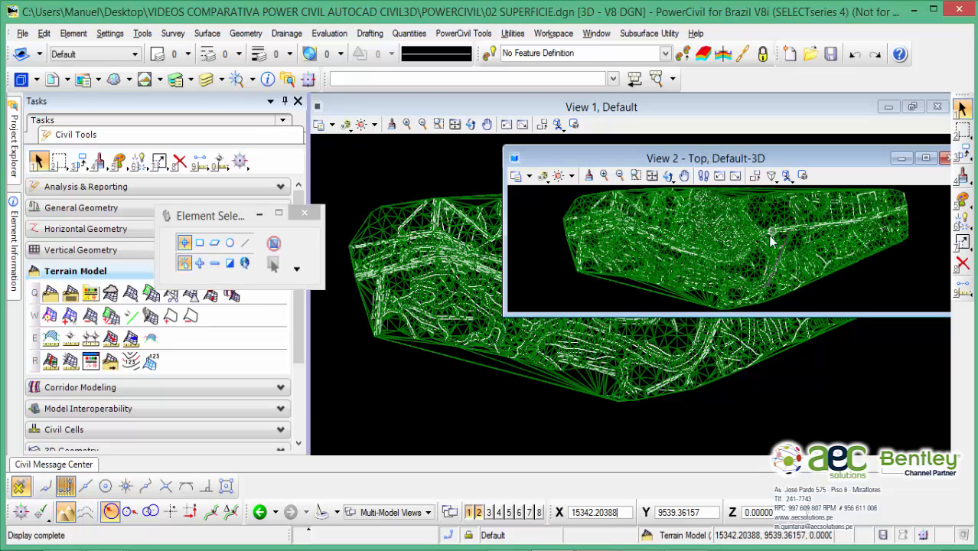
Rotate View 2 dynamically to see the terrain in 3D and maximize that view
{"action": "left_click", "coordinate": [667, 175]}
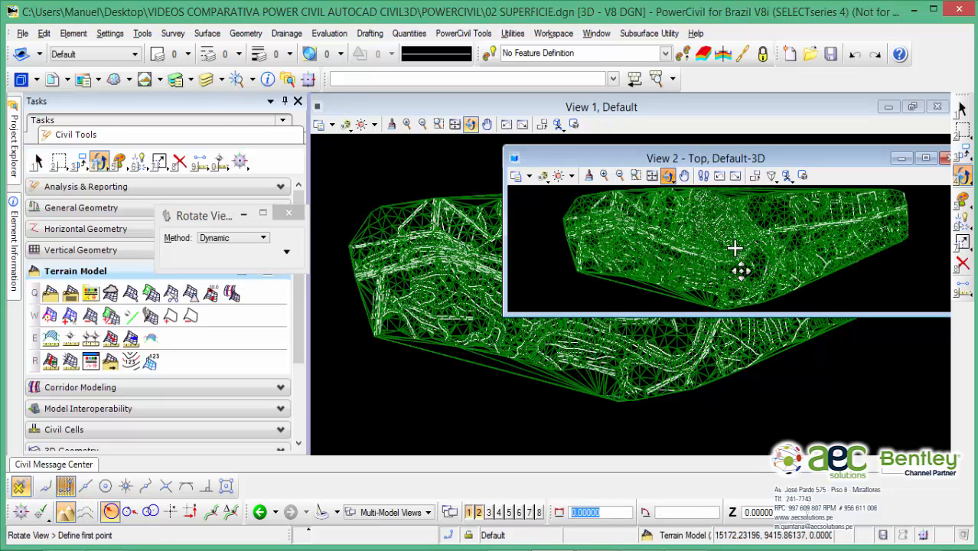
{"action": "left_click_drag", "start_coordinate": [741, 270], "coordinate": [608, 361]}
{"action": "double_click", "coordinate": [751, 158]}
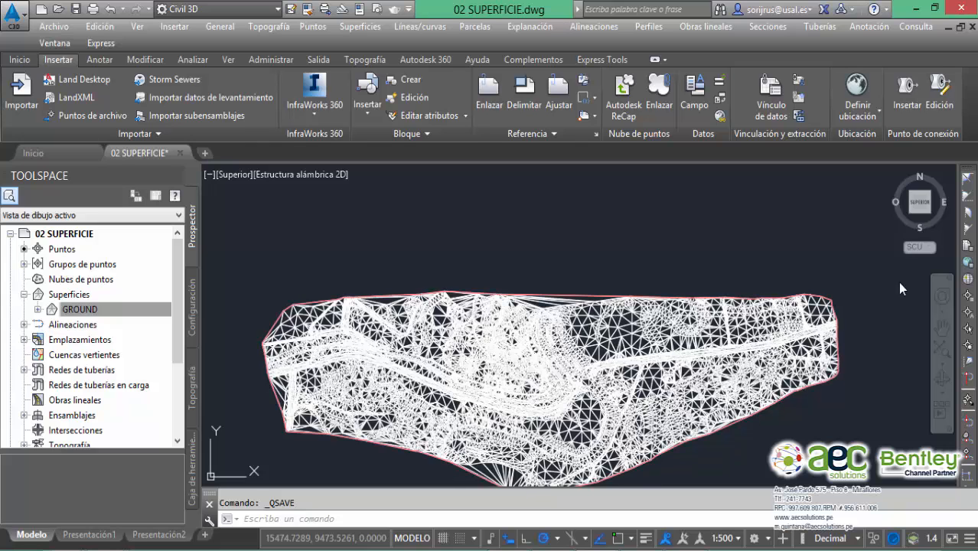
Switch to Civil 3D, try orbiting the GROUND surface, and restore the Superior view
{"action": "middle_click_drag", "start_coordinate": [868, 343], "coordinate": [731, 377], "text": "shift"}
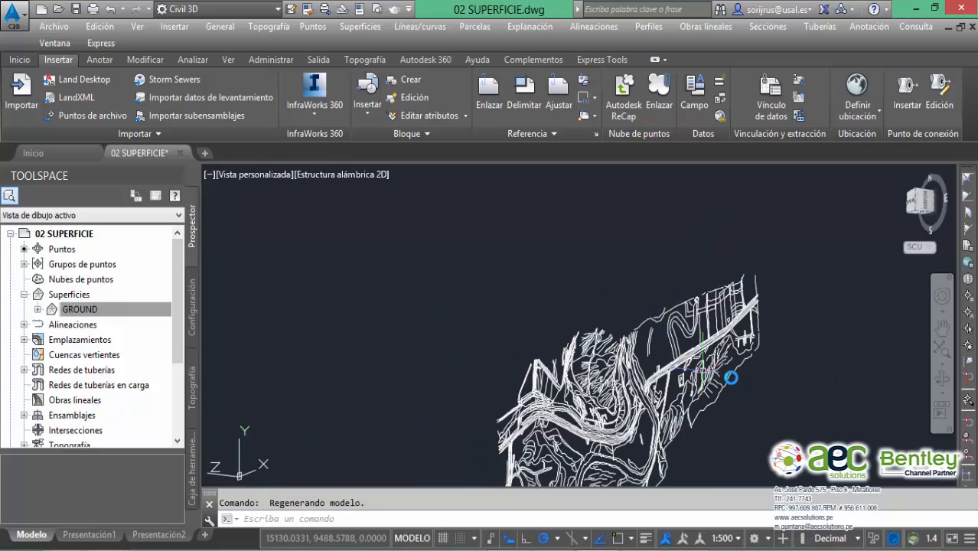
{"action": "left_click", "coordinate": [318, 178]}
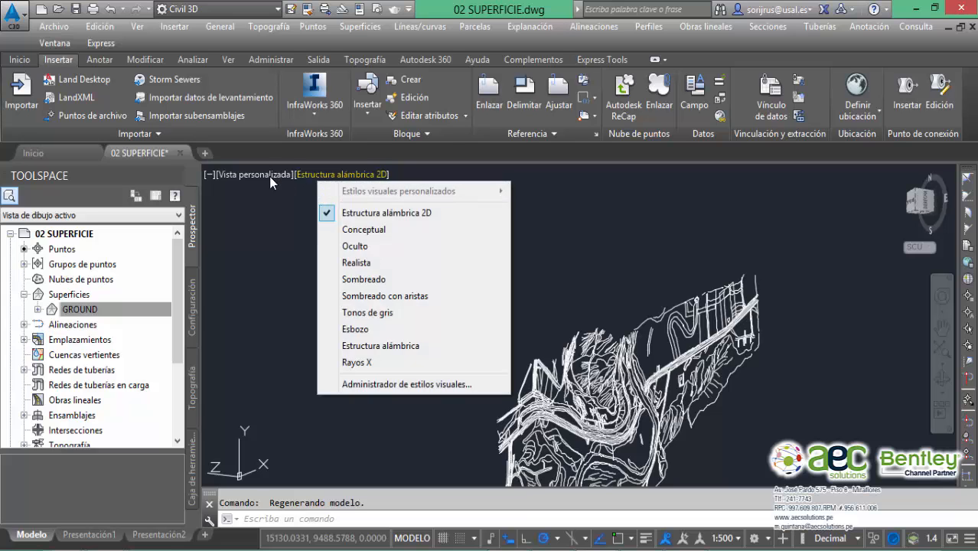
{"action": "left_click", "coordinate": [269, 176]}
{"action": "left_click", "coordinate": [311, 213]}
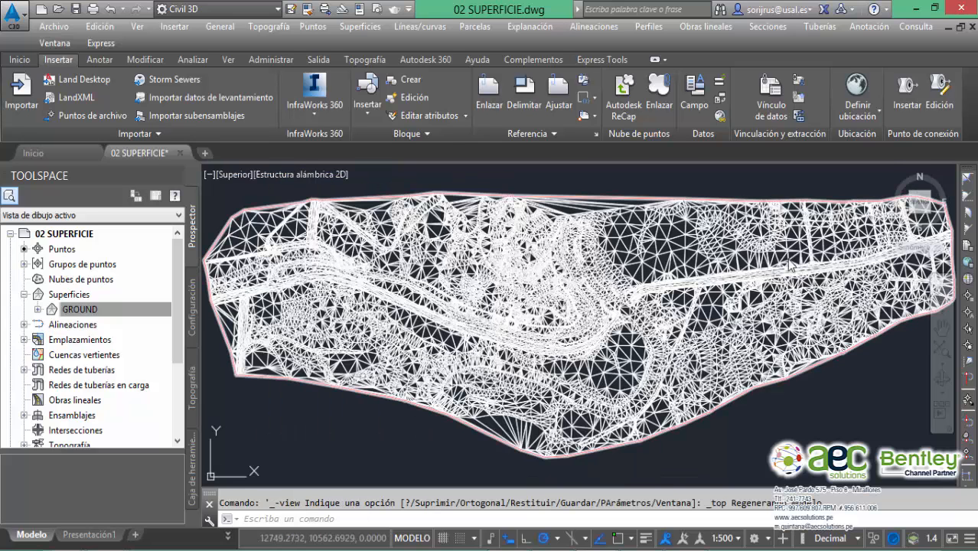
{"action": "scroll", "coordinate": [827, 191], "scroll_direction": "down", "scroll_amount": 2}
{"action": "middle_click_drag", "start_coordinate": [828, 190], "coordinate": [676, 244]}
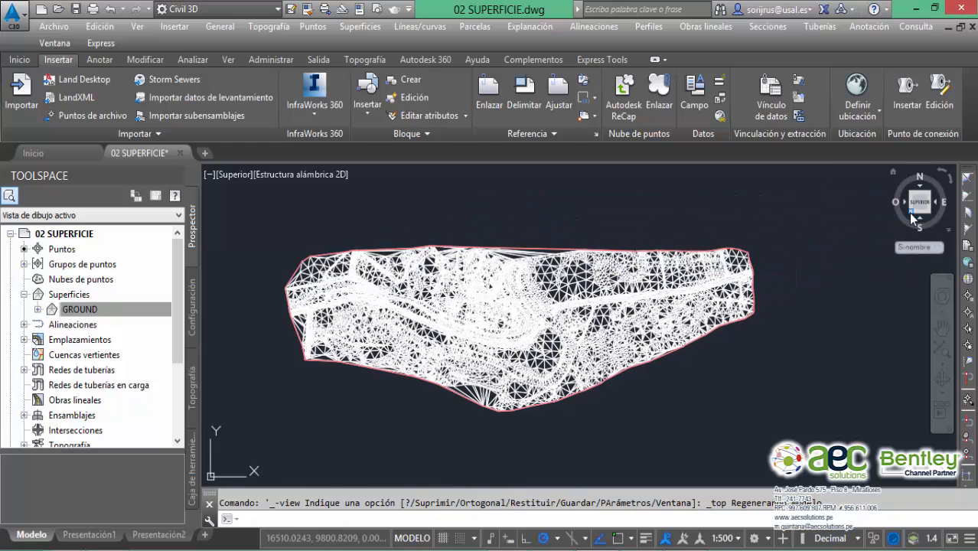
Set the Civil 3D drawing to the Isométrica SO view and examine the survey lines in 3D
{"action": "left_click", "coordinate": [911, 212]}
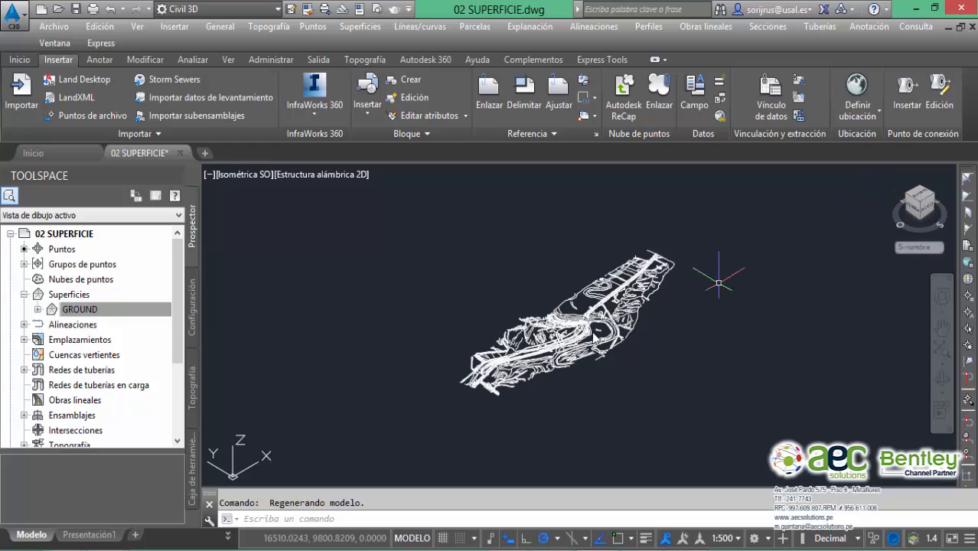
{"action": "scroll", "coordinate": [546, 347], "scroll_direction": "up", "scroll_amount": 6}
{"action": "scroll", "coordinate": [546, 347], "scroll_direction": "up", "scroll_amount": 2}
{"action": "scroll", "coordinate": [546, 347], "scroll_direction": "down", "scroll_amount": 5}
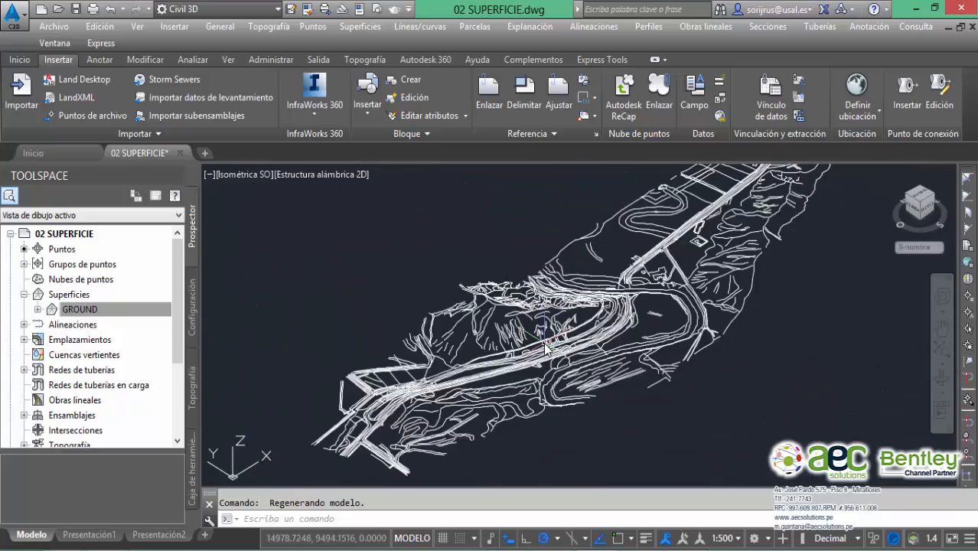
{"action": "scroll", "coordinate": [539, 341], "scroll_direction": "up", "scroll_amount": 5}
{"action": "scroll", "coordinate": [539, 337], "scroll_direction": "down", "scroll_amount": 6}
{"action": "scroll", "coordinate": [536, 319], "scroll_direction": "up", "scroll_amount": 4}
{"action": "scroll", "coordinate": [534, 315], "scroll_direction": "down", "scroll_amount": 2}
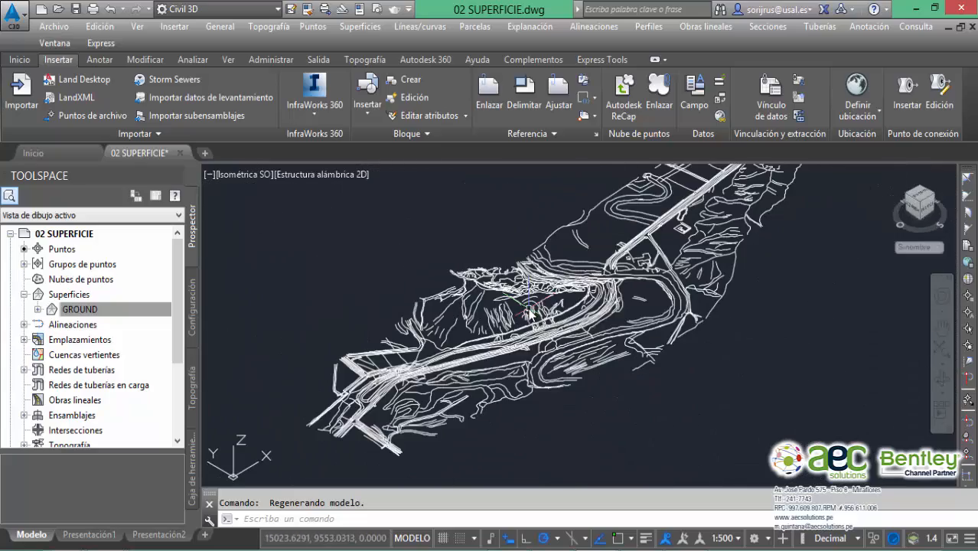
{"action": "scroll", "coordinate": [535, 315], "scroll_direction": "up", "scroll_amount": 2}
{"action": "scroll", "coordinate": [460, 315], "scroll_direction": "down", "scroll_amount": 4}
Set the GROUND surface's style to Triángulos 3D in its surface properties and accept the change
{"action": "left_click", "coordinate": [68, 310]}
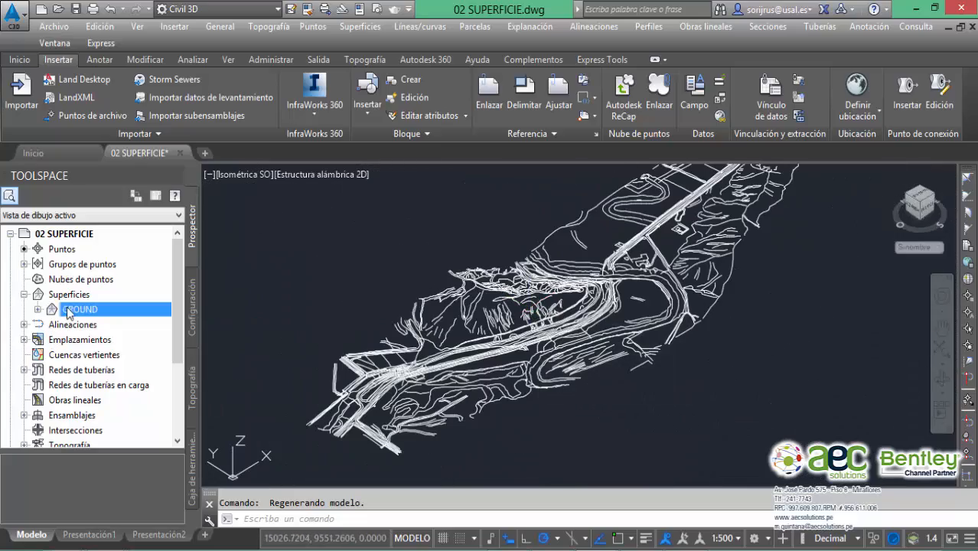
{"action": "right_click", "coordinate": [79, 312]}
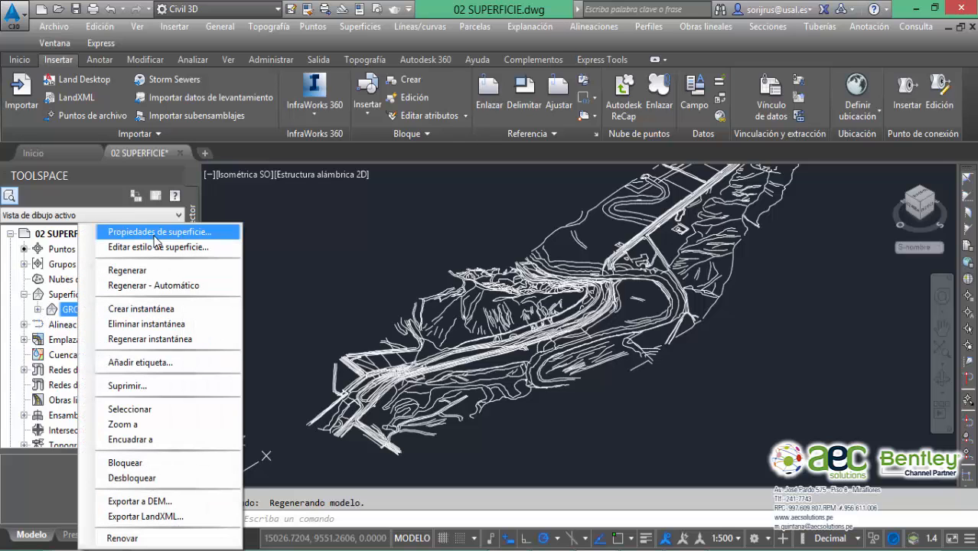
{"action": "left_click", "coordinate": [155, 234]}
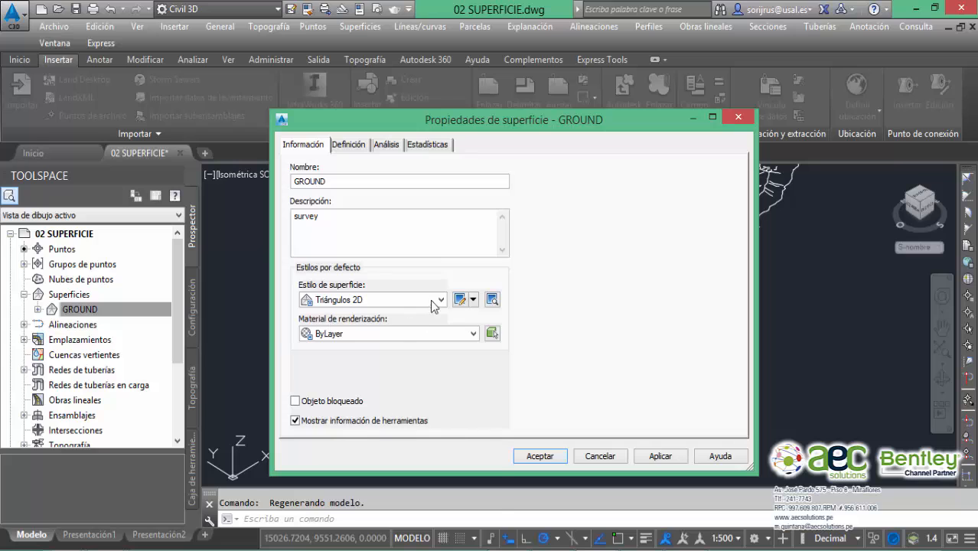
{"action": "left_click", "coordinate": [430, 299]}
{"action": "left_click", "coordinate": [339, 513]}
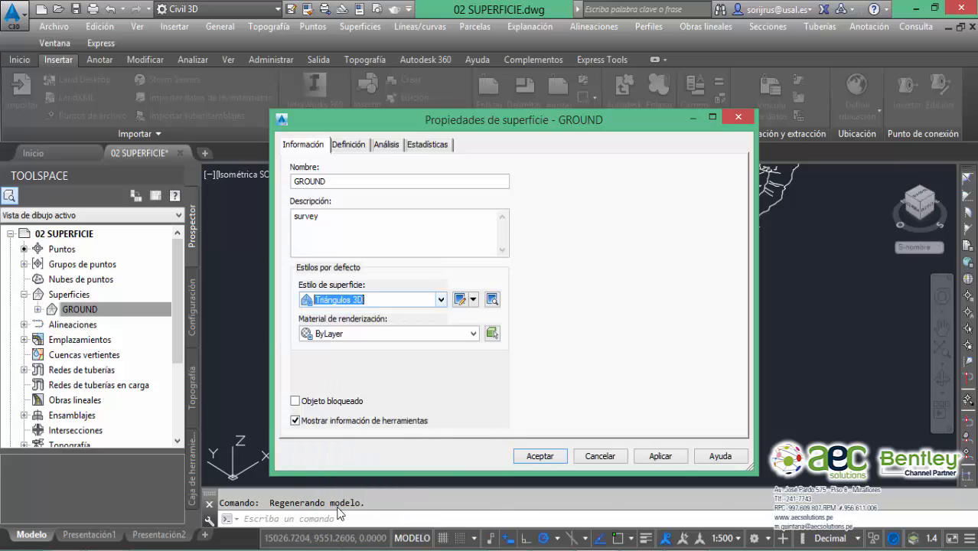
{"action": "left_click", "coordinate": [679, 457]}
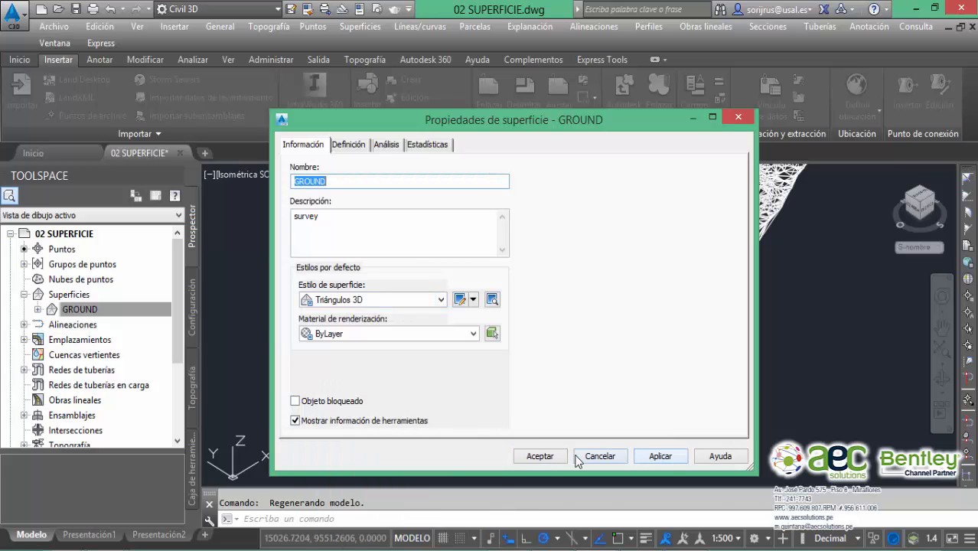
{"action": "left_click", "coordinate": [539, 456]}
Inspect the GROUND surface's 3D triangles from a low oblique angle and save the drawing
{"action": "scroll", "coordinate": [534, 290], "scroll_direction": "up", "scroll_amount": 5}
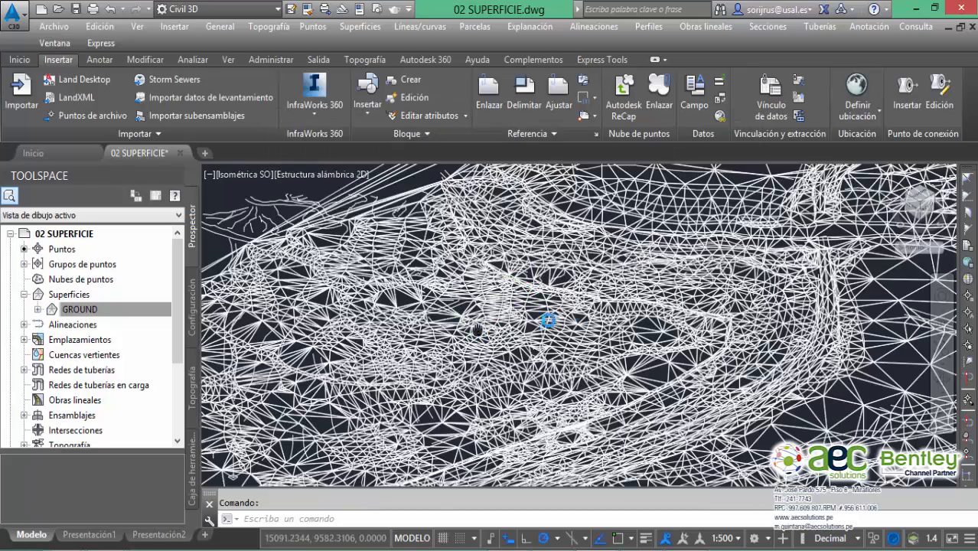
{"action": "middle_click_drag", "start_coordinate": [548, 321], "coordinate": [661, 297]}
{"action": "scroll", "coordinate": [589, 280], "scroll_direction": "down", "scroll_amount": 4}
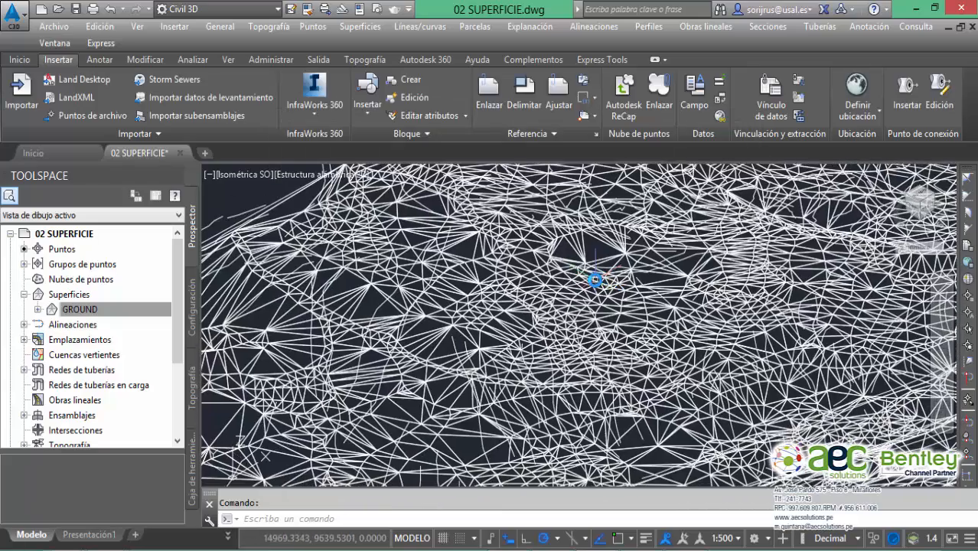
{"action": "middle_click_drag", "start_coordinate": [551, 335], "coordinate": [612, 281]}
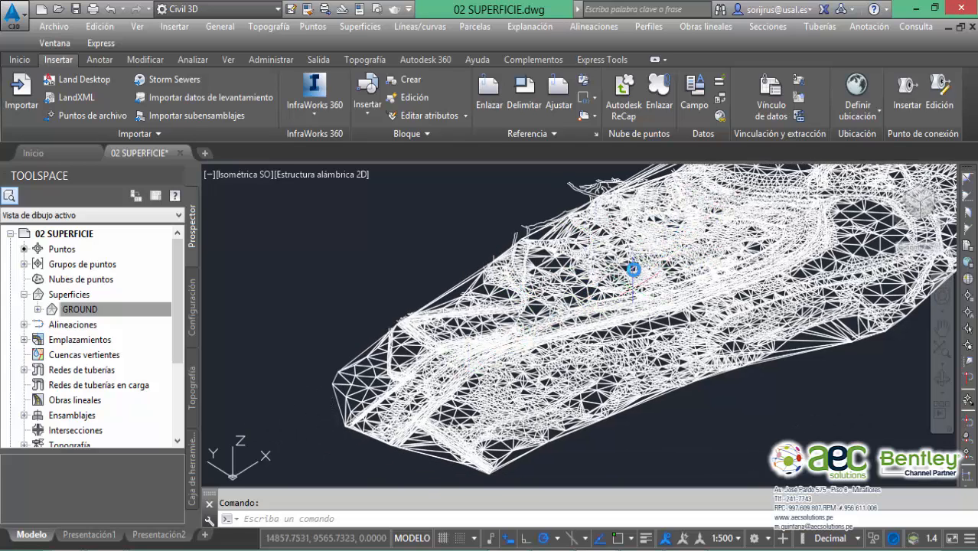
{"action": "middle_click_drag", "start_coordinate": [568, 278], "coordinate": [526, 329], "text": "shift"}
{"action": "scroll", "coordinate": [617, 257], "scroll_direction": "down", "scroll_amount": 2}
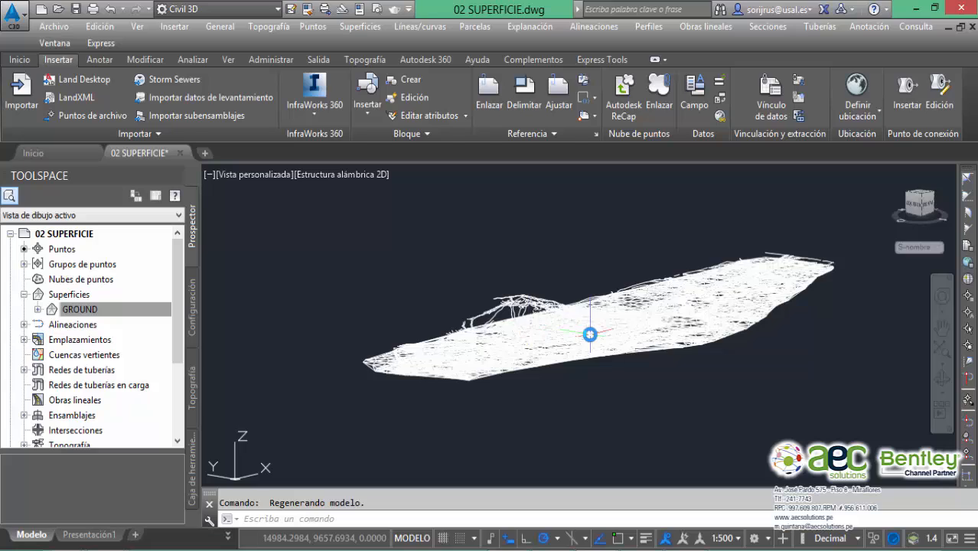
{"action": "left_click", "coordinate": [76, 10]}
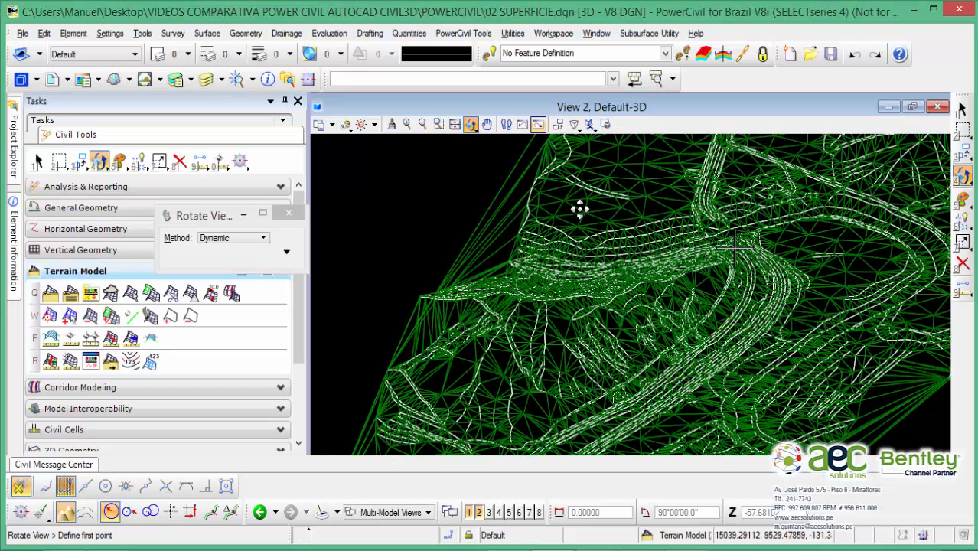
Switch to PowerCivil, rotate the 3D terrain in View 2 to a low oblique angle, and return to View 1 maximized
{"action": "left_click", "coordinate": [601, 312]}
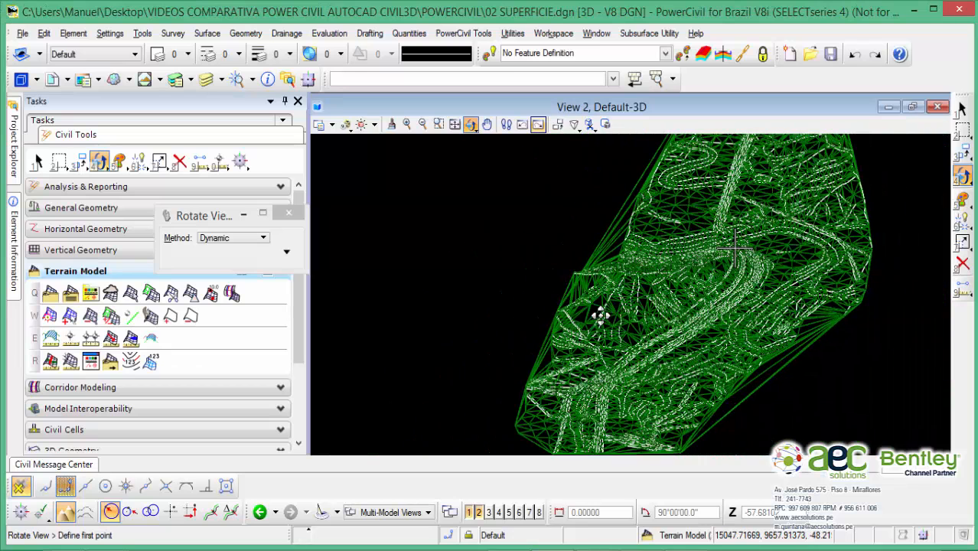
{"action": "left_click_drag", "start_coordinate": [664, 341], "coordinate": [626, 302]}
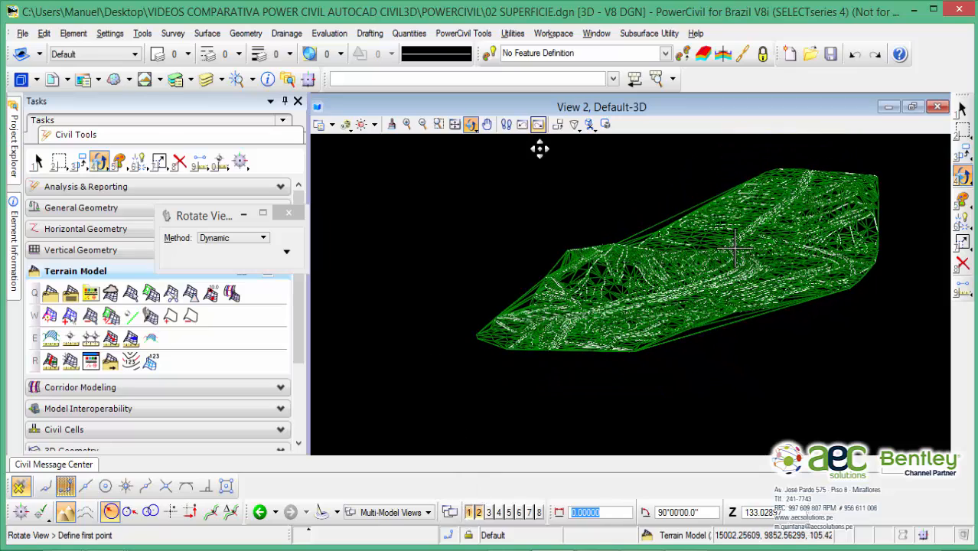
{"action": "left_click_drag", "start_coordinate": [559, 107], "coordinate": [702, 197]}
{"action": "left_click", "coordinate": [584, 108]}
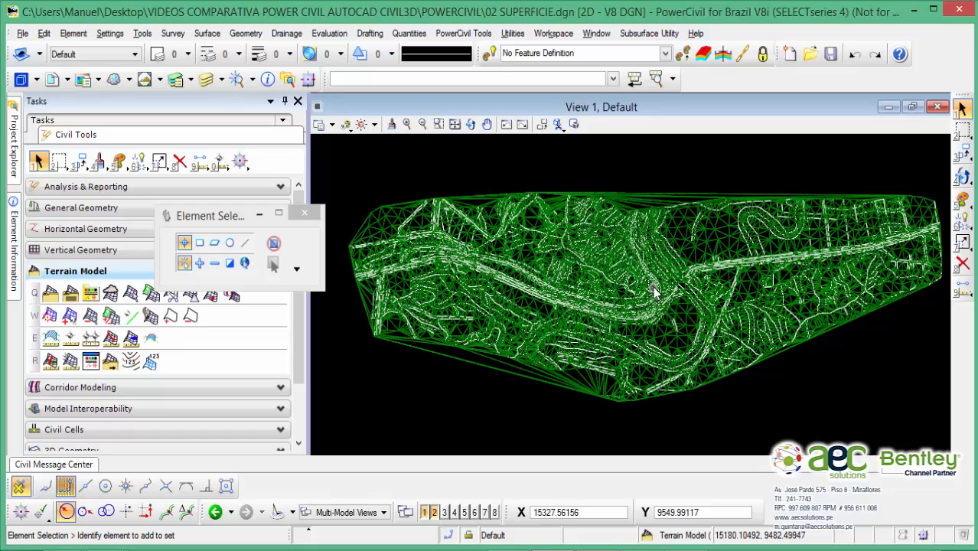
Check the Default model's attached references and the list of models contained in 02 SUPERFICIE.dgn
{"action": "middle_click_drag", "start_coordinate": [622, 292], "coordinate": [671, 312]}
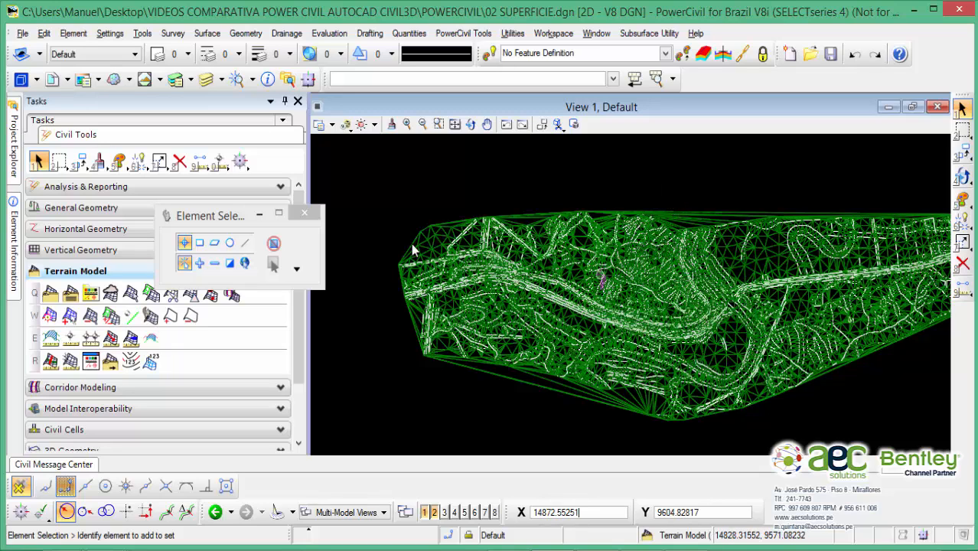
{"action": "left_click", "coordinate": [60, 80]}
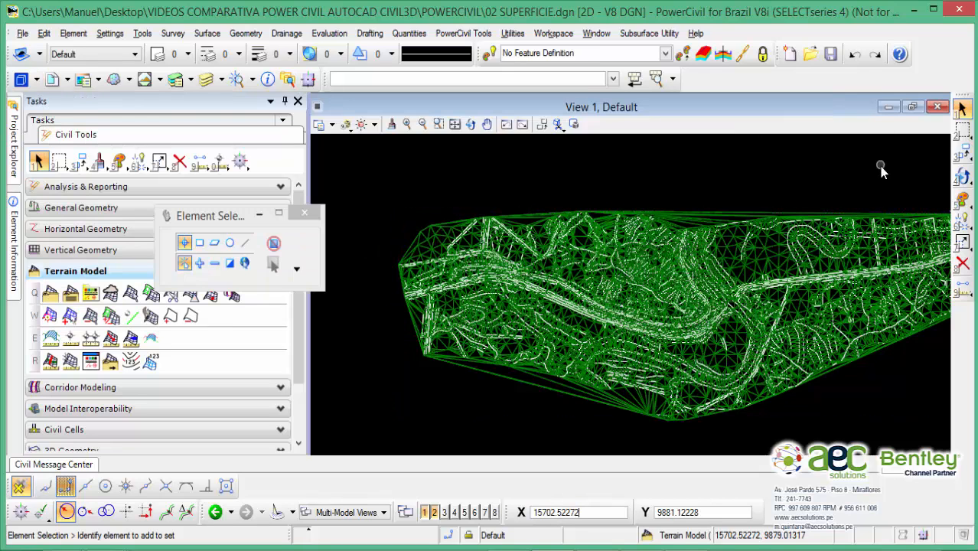
{"action": "left_click", "coordinate": [53, 79]}
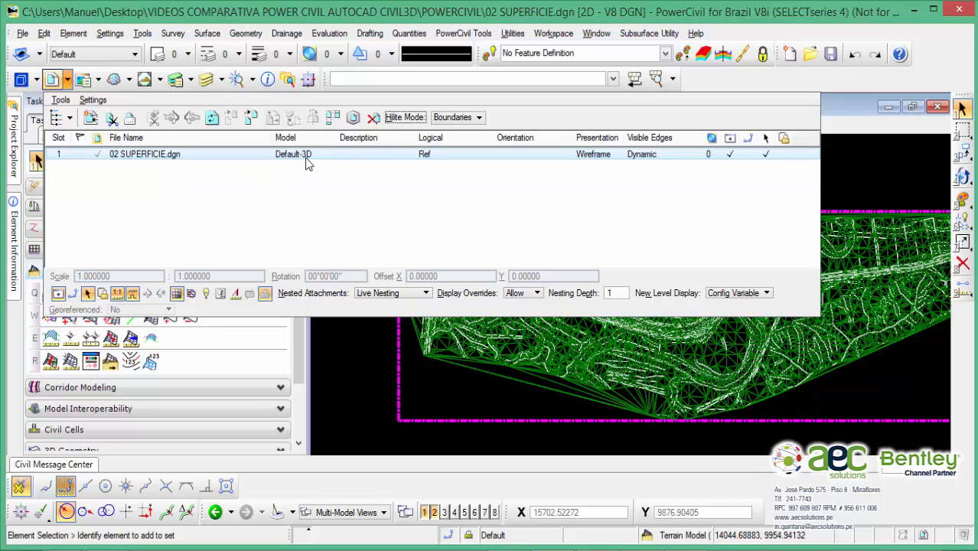
{"action": "left_click", "coordinate": [21, 80]}
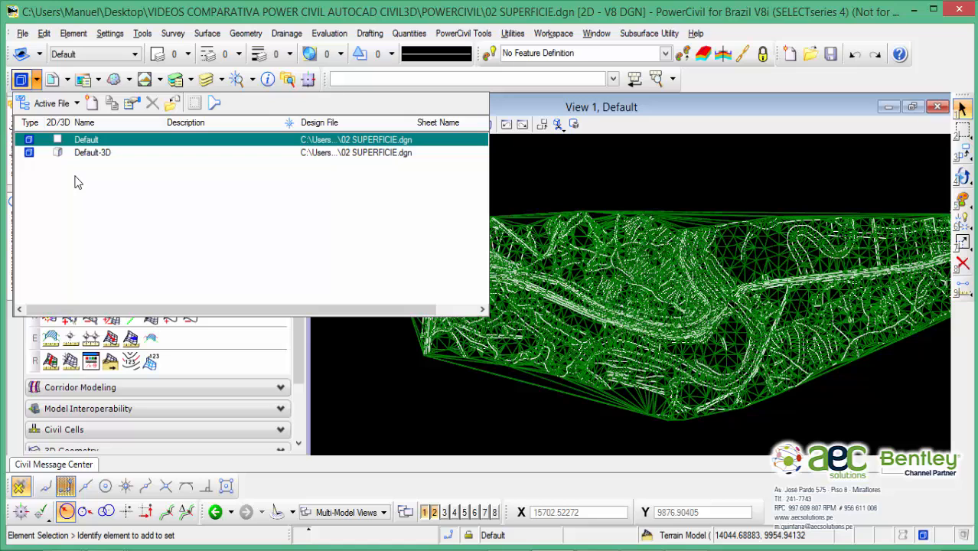
{"action": "left_click", "coordinate": [705, 163]}
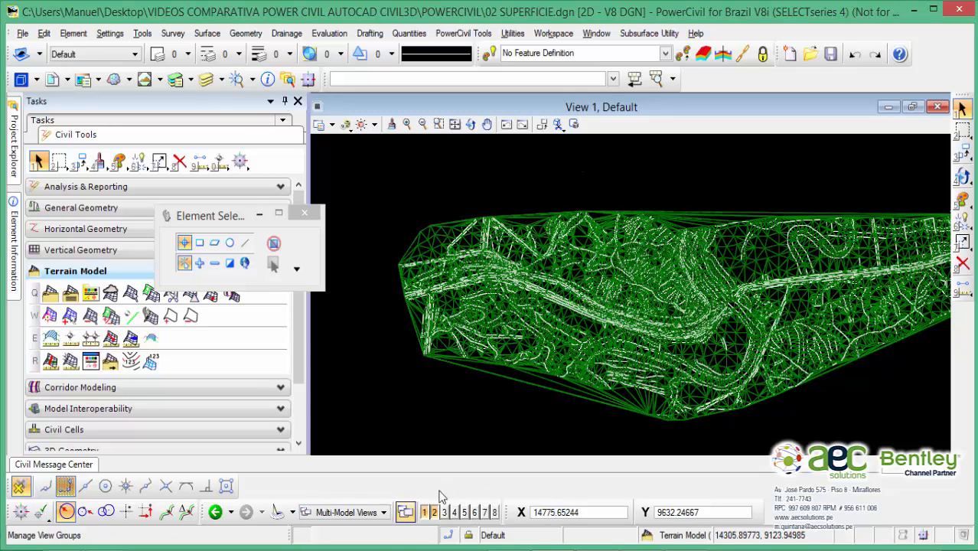
Restore View 1 to a smaller window, bring up View 2, and check the Default-3D model's reference attachments
{"action": "left_click_drag", "start_coordinate": [556, 109], "coordinate": [567, 170]}
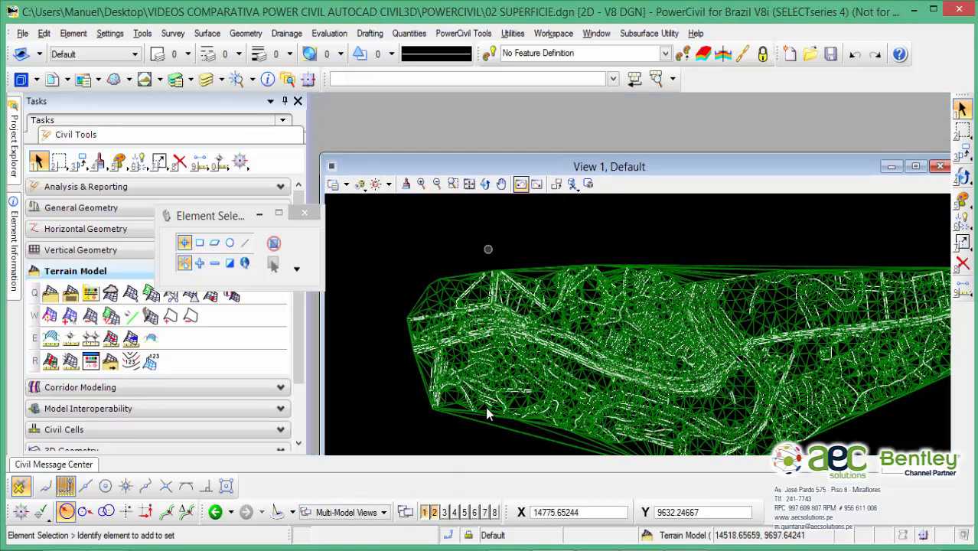
{"action": "left_click", "coordinate": [434, 513]}
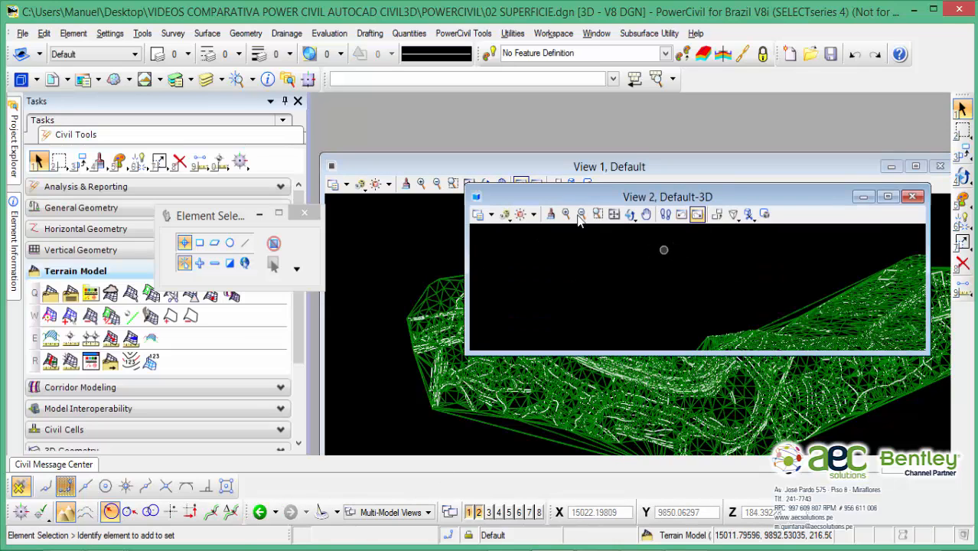
{"action": "left_click", "coordinate": [52, 79]}
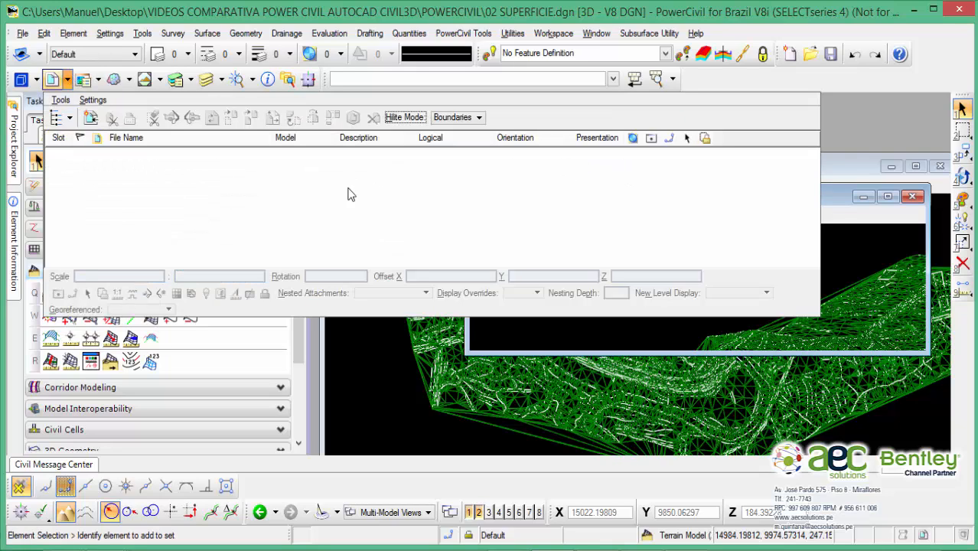
{"action": "left_click", "coordinate": [909, 124]}
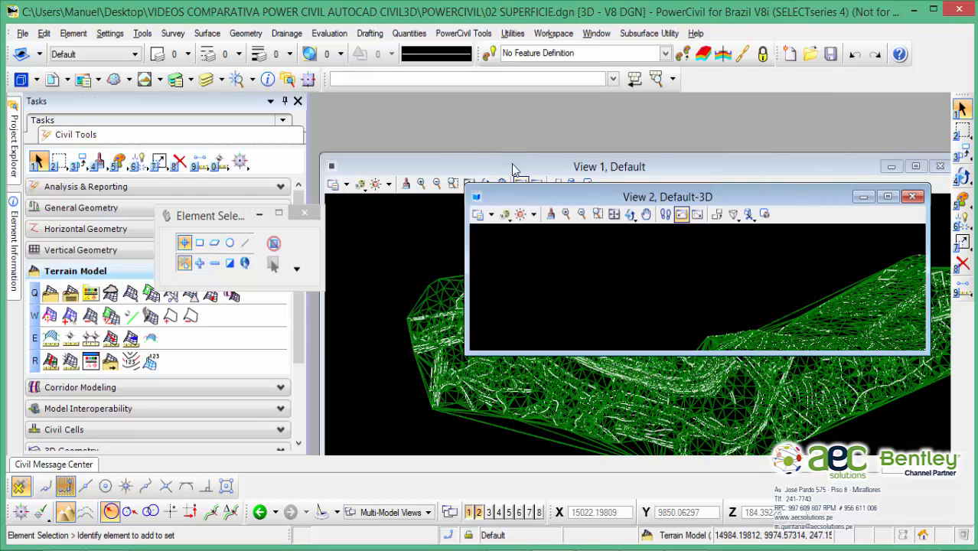
Save 02 SUPERFICIE.dgn, then switch to the Civil 3D drawing and back to PowerCivil
{"action": "left_click", "coordinate": [23, 34]}
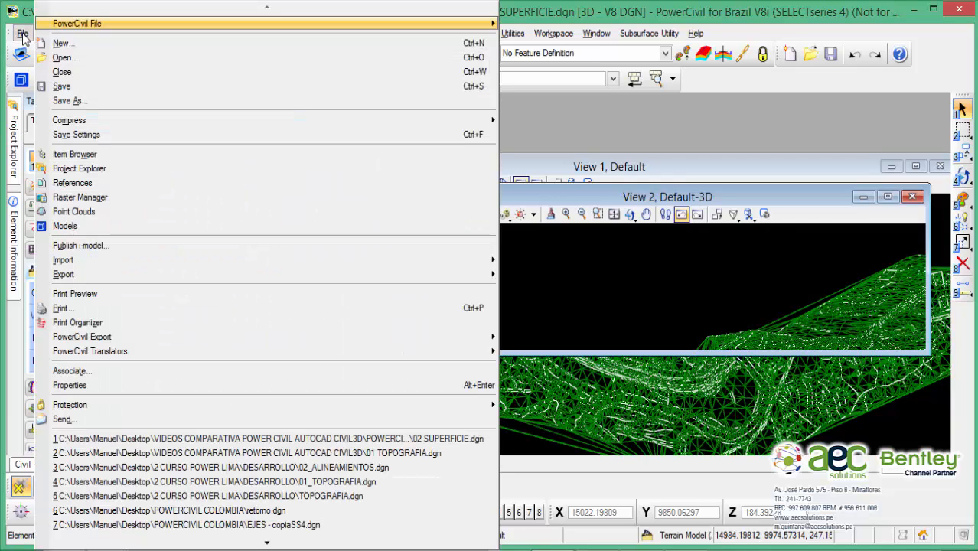
{"action": "left_click", "coordinate": [84, 87]}
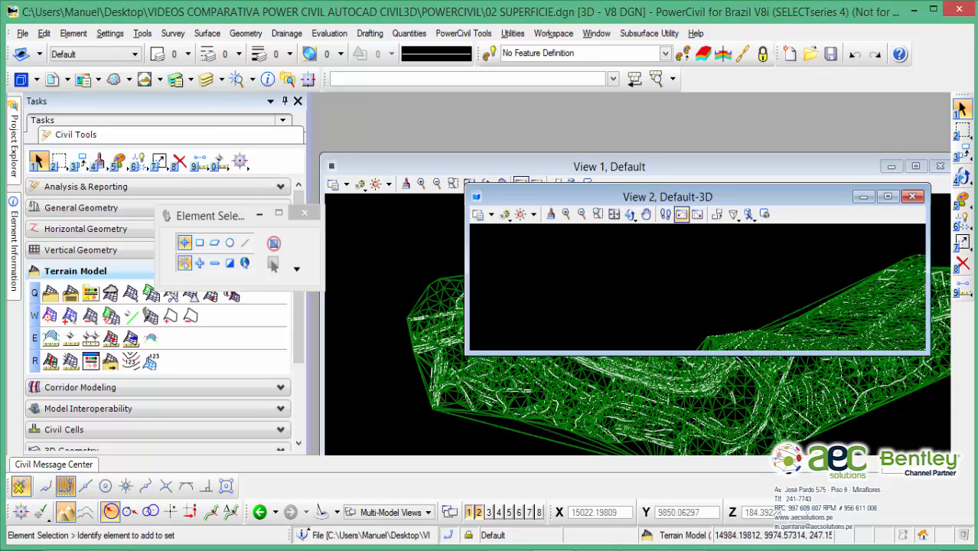
{"action": "left_click", "coordinate": [591, 550]}
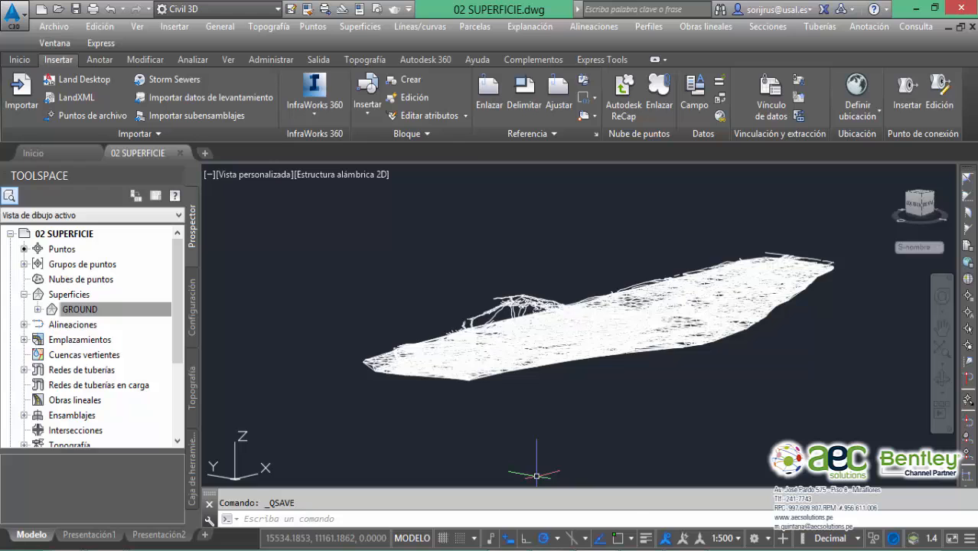
{"action": "left_click", "coordinate": [553, 549]}
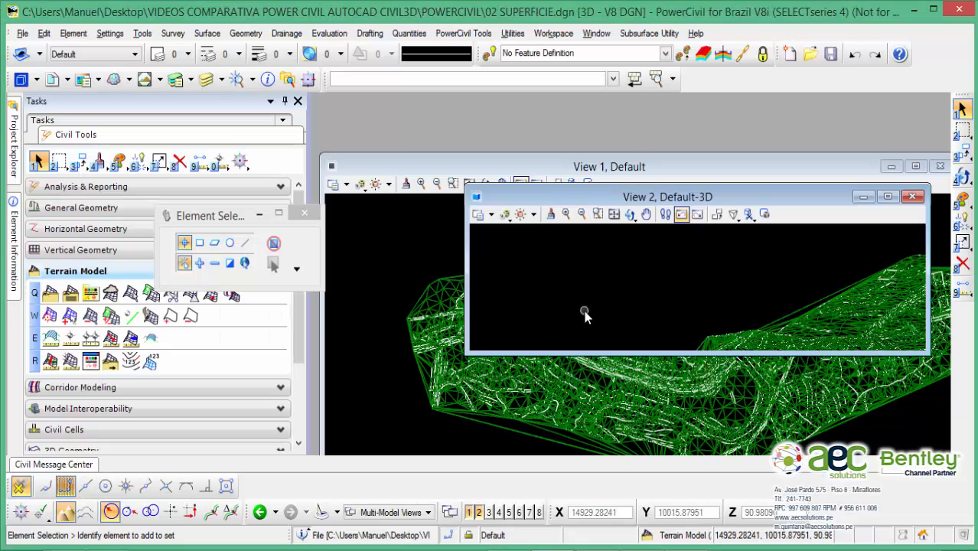
Create a new design file named 03 ALINEAAMIENTOS in the POWERCIVIL folder, using Seed2D-InRoads-Metric.dgn as the seed
{"action": "left_click", "coordinate": [23, 34]}
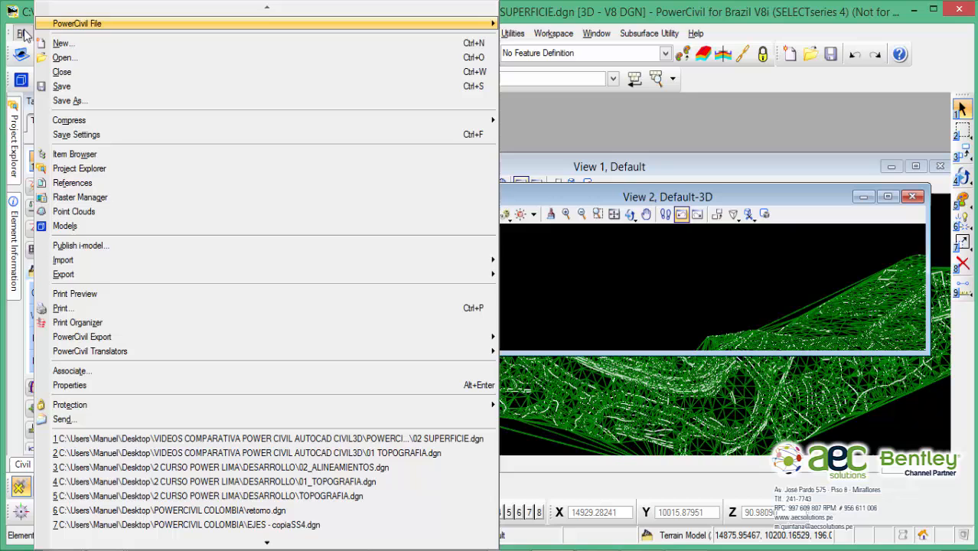
{"action": "left_click", "coordinate": [71, 46]}
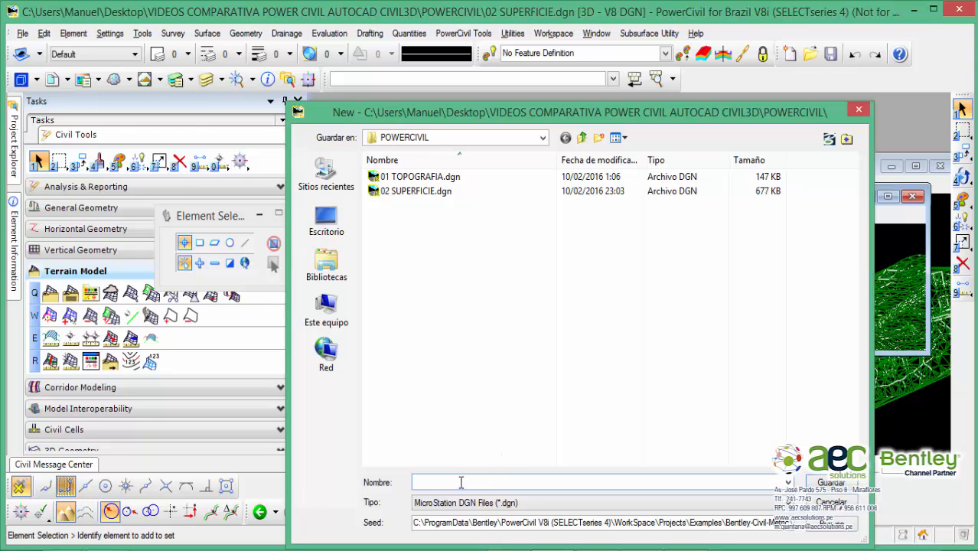
{"action": "type", "text": "03 ALINEAAMIENT"}
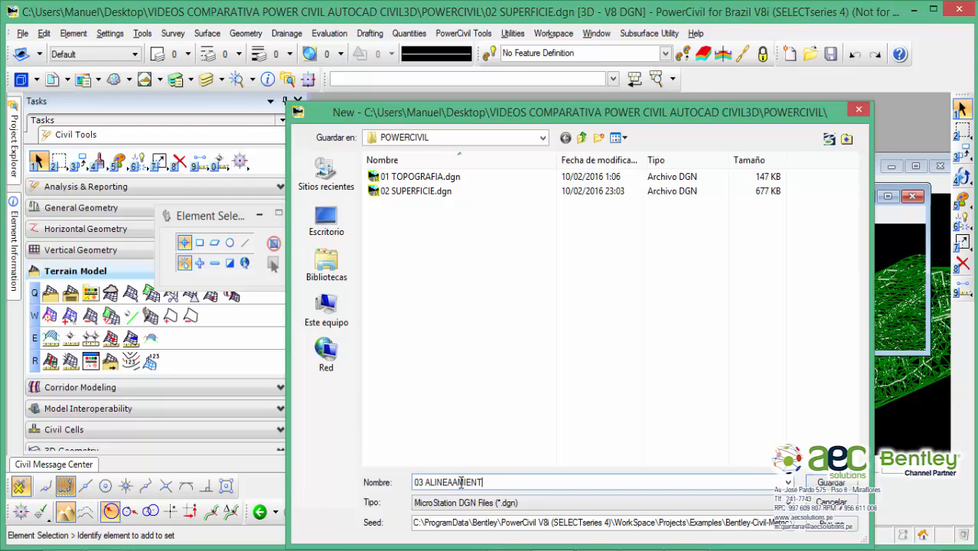
{"action": "type", "text": "OS"}
{"action": "left_click", "coordinate": [833, 527]}
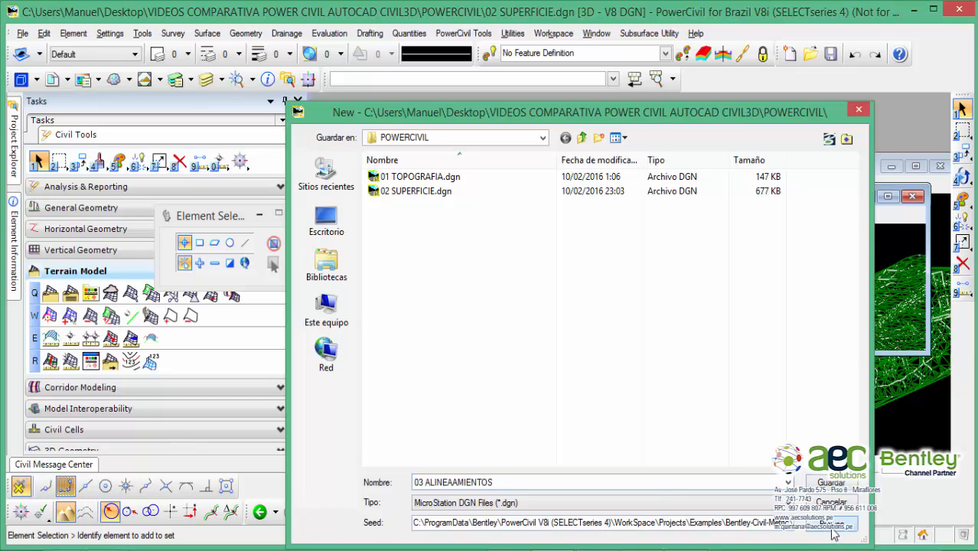
{"action": "left_click", "coordinate": [415, 191]}
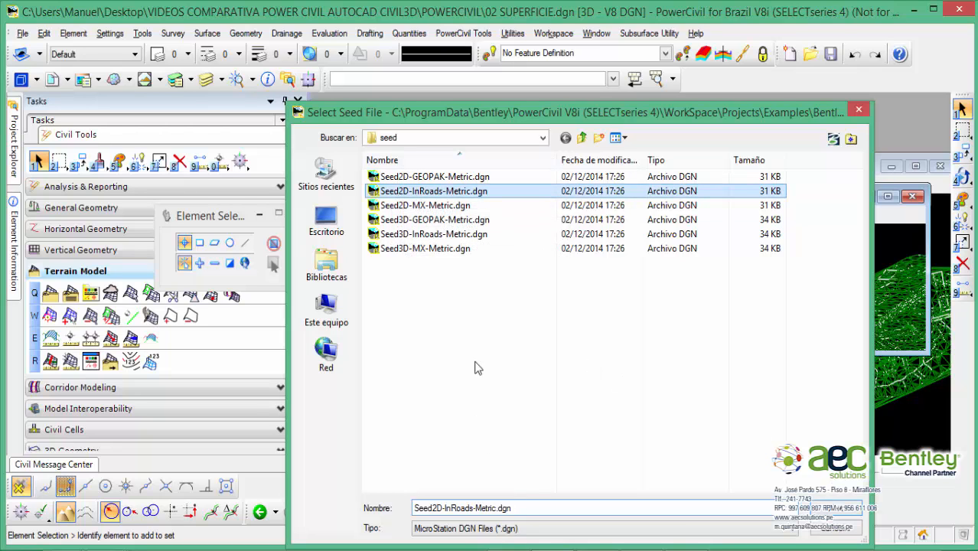
{"action": "left_click", "coordinate": [836, 512]}
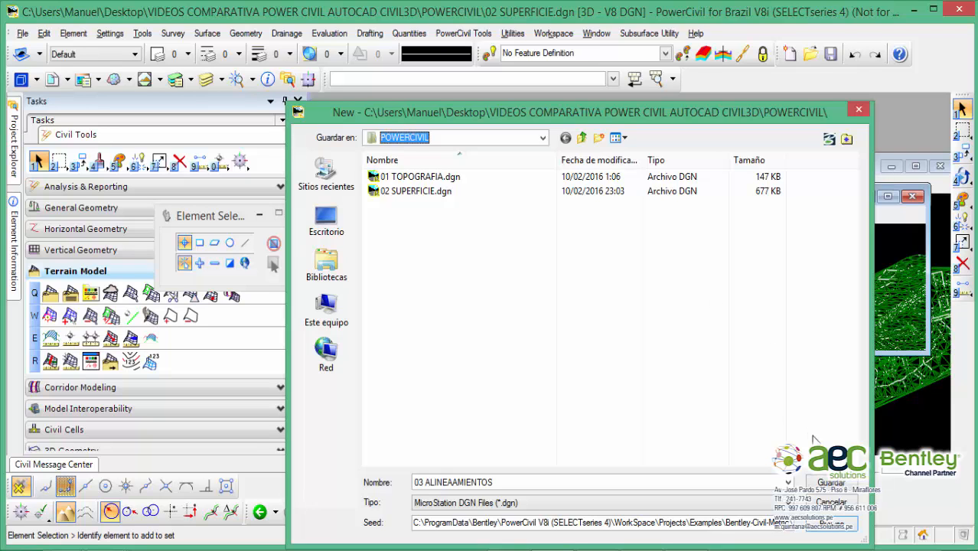
{"action": "left_click", "coordinate": [848, 487]}
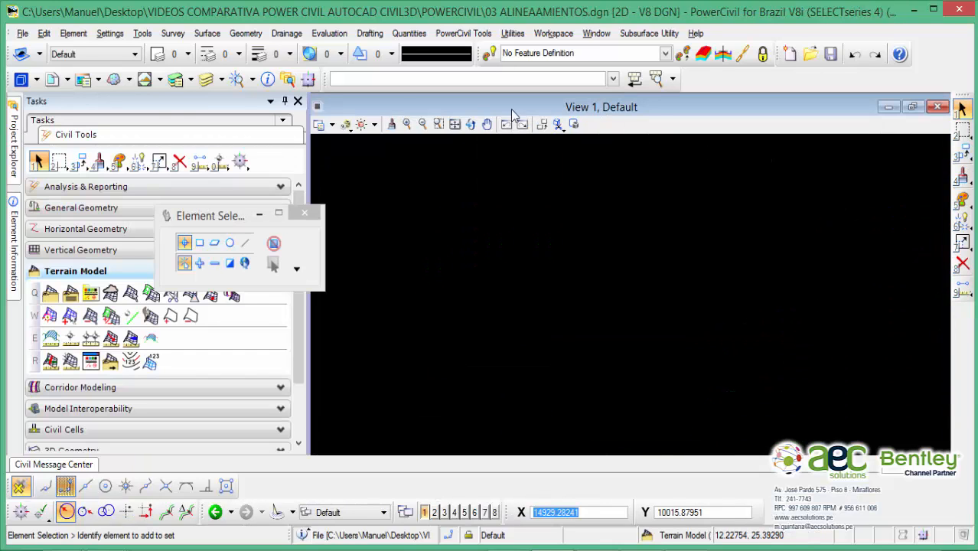
Check the new file's model list, move the element selection dialog aside, and fit View 1
{"action": "left_click", "coordinate": [26, 79]}
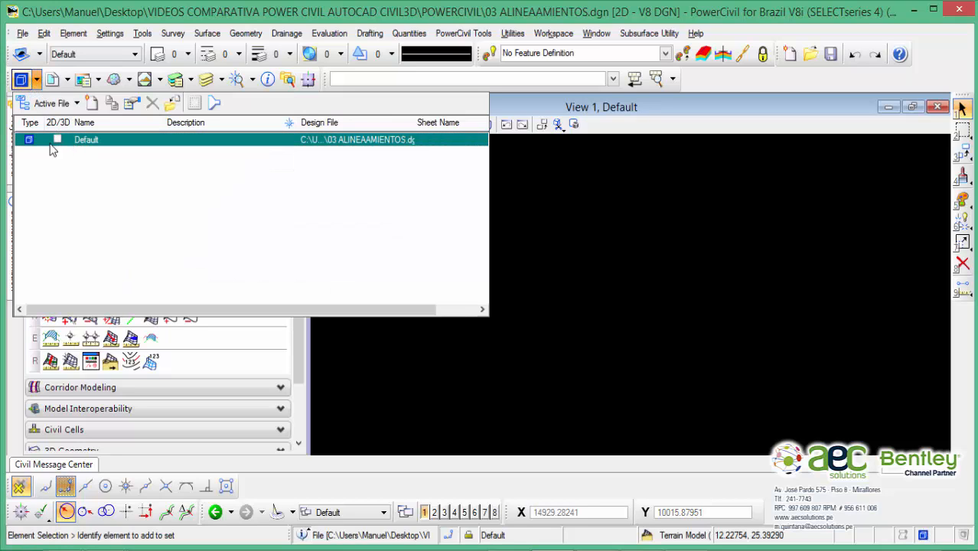
{"action": "left_click", "coordinate": [649, 105]}
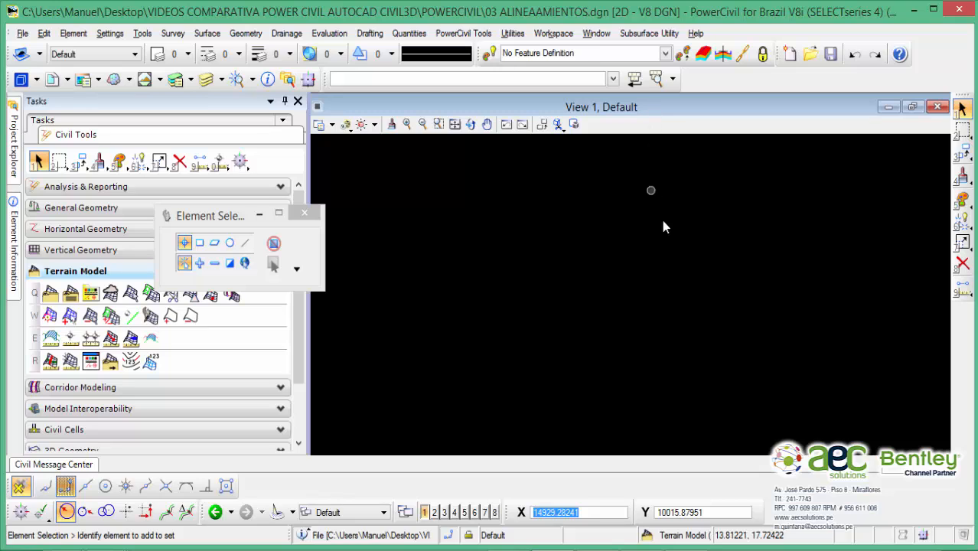
{"action": "left_click_drag", "start_coordinate": [231, 219], "coordinate": [300, 228]}
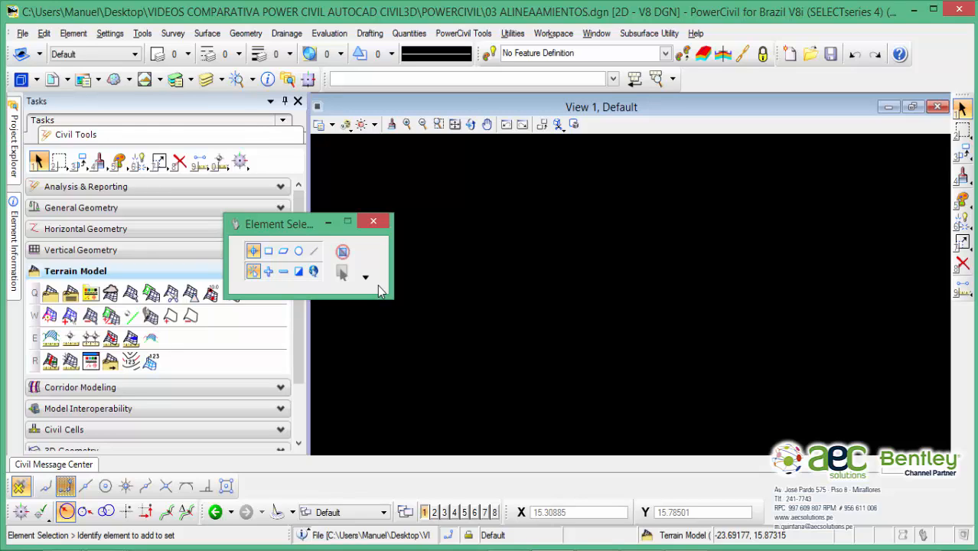
{"action": "left_click", "coordinate": [454, 124]}
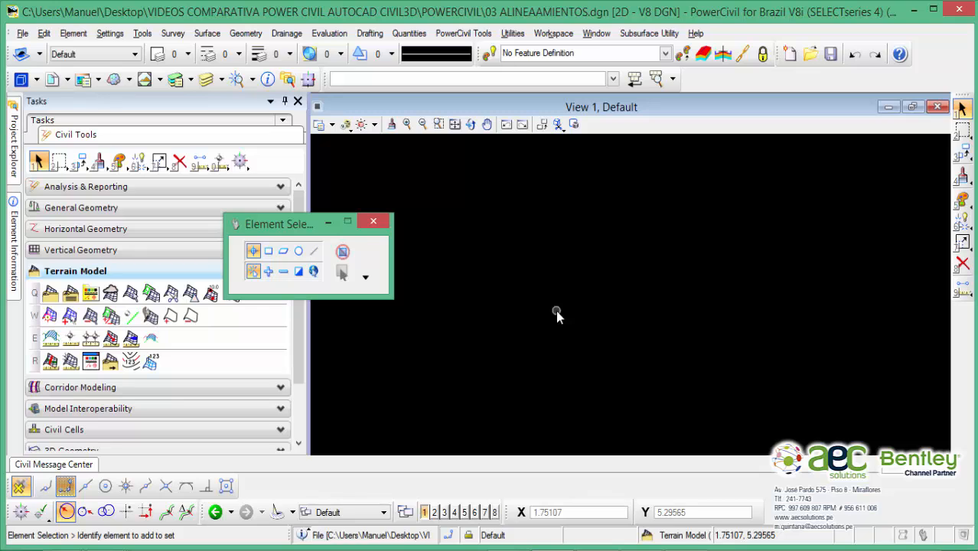
Attach 02 SUPERFICIE.dgn as a reference using the Coincident attachment method
{"action": "left_click", "coordinate": [66, 82]}
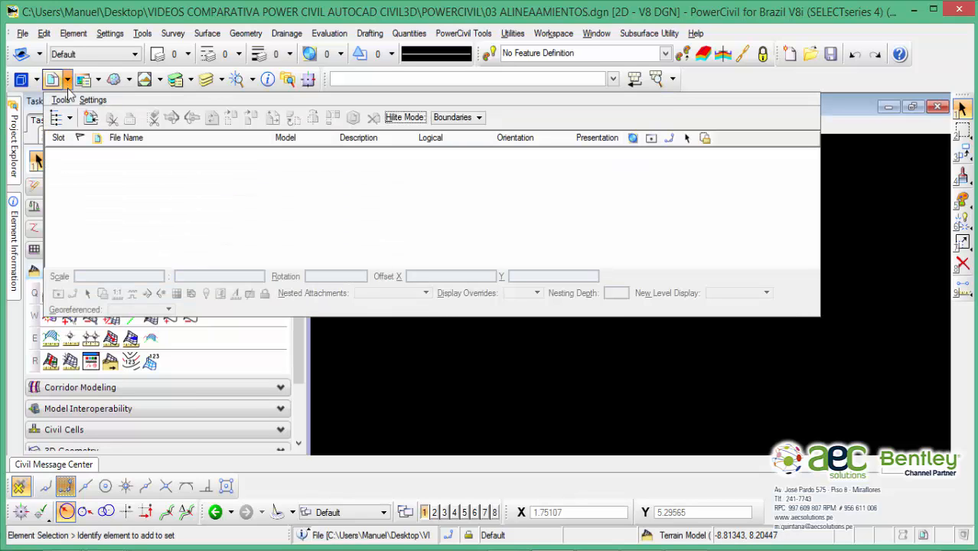
{"action": "left_click", "coordinate": [63, 102]}
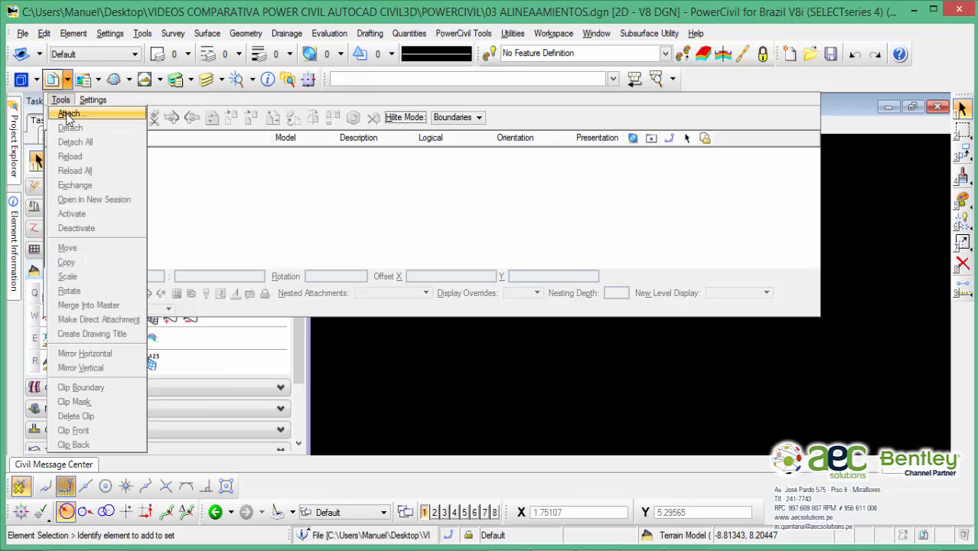
{"action": "left_click", "coordinate": [67, 115]}
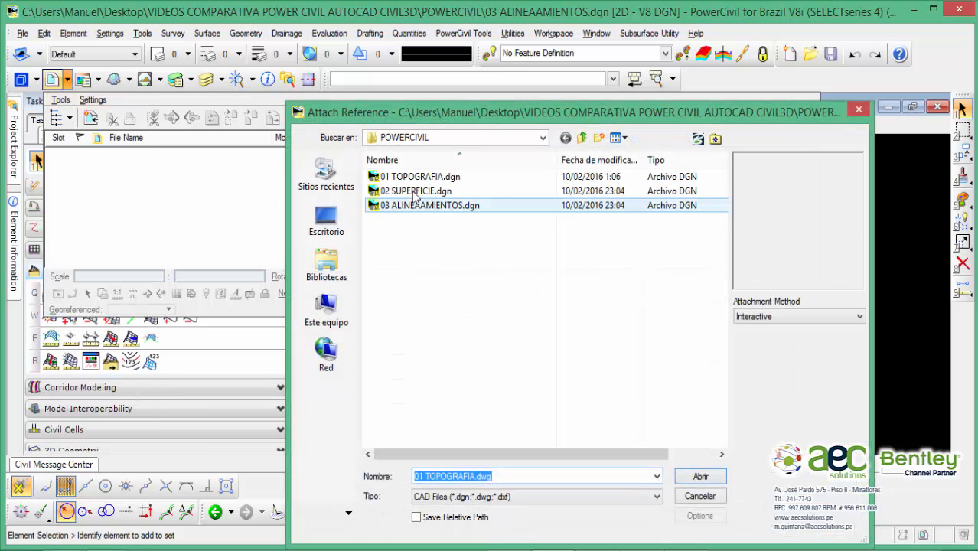
{"action": "left_click", "coordinate": [414, 195]}
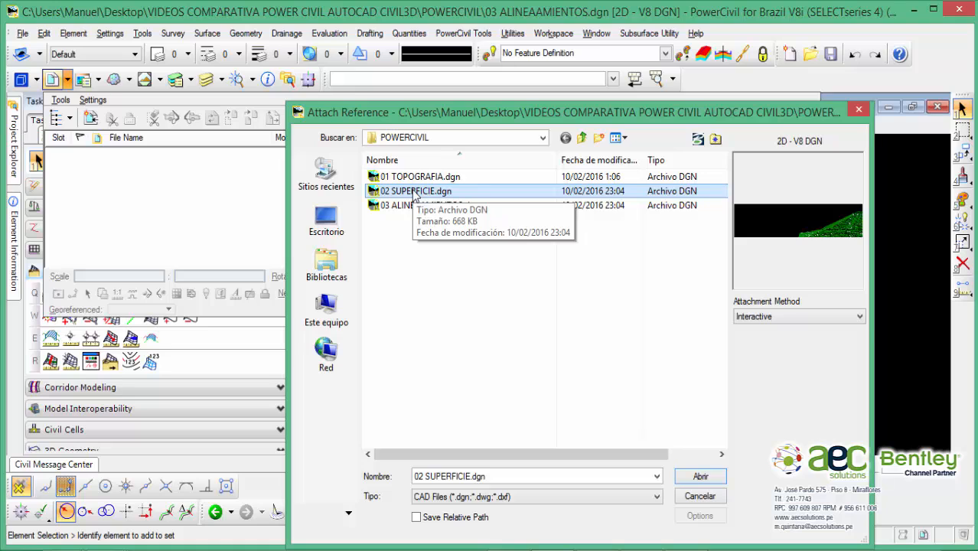
{"action": "left_click", "coordinate": [773, 316]}
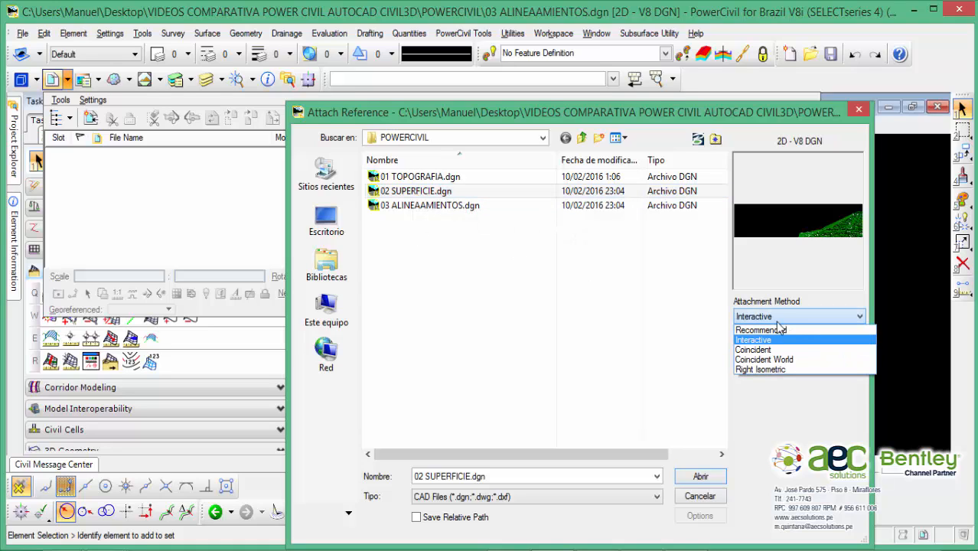
{"action": "left_click", "coordinate": [766, 349]}
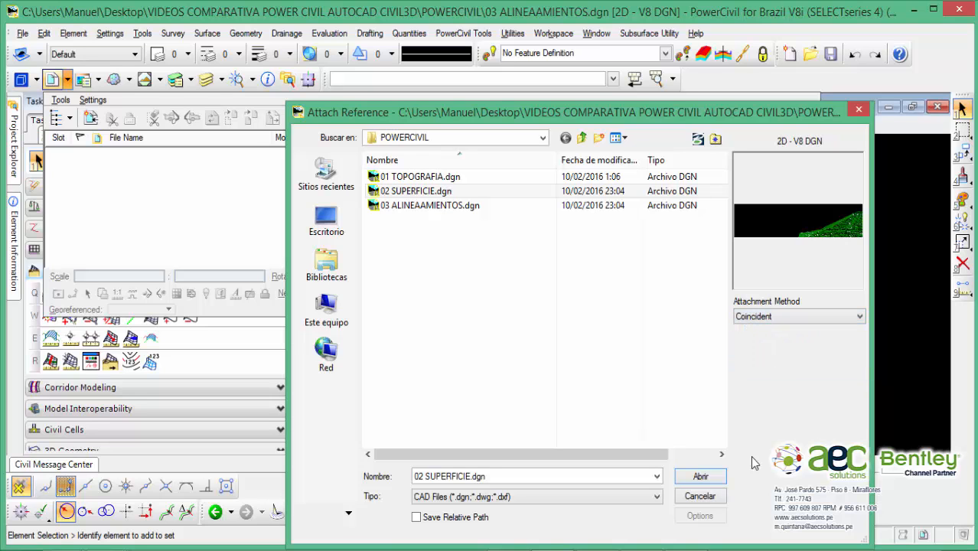
{"action": "left_click", "coordinate": [702, 476]}
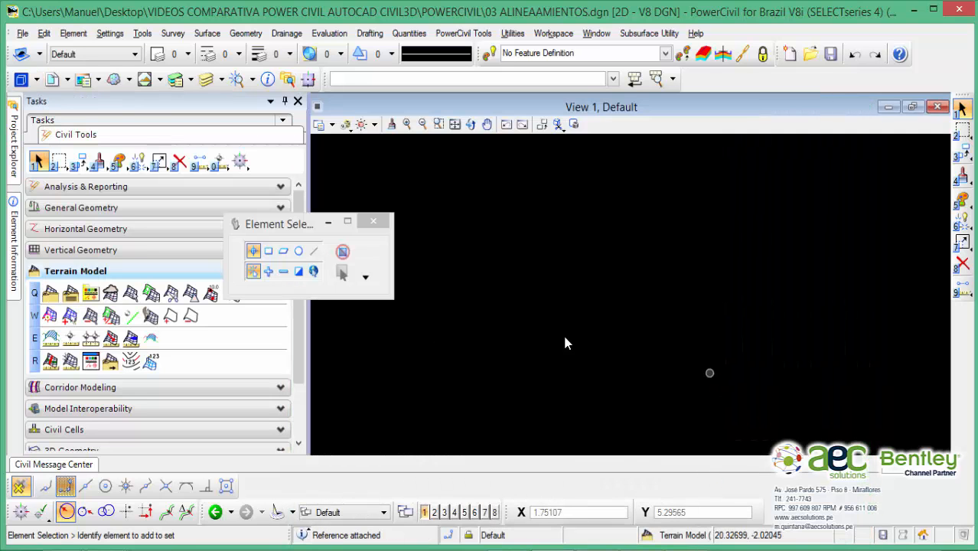
Fit View 1 to the attached terrain and examine its triangles and breaklines up close
{"action": "left_click", "coordinate": [455, 124]}
{"action": "left_click", "coordinate": [580, 218]}
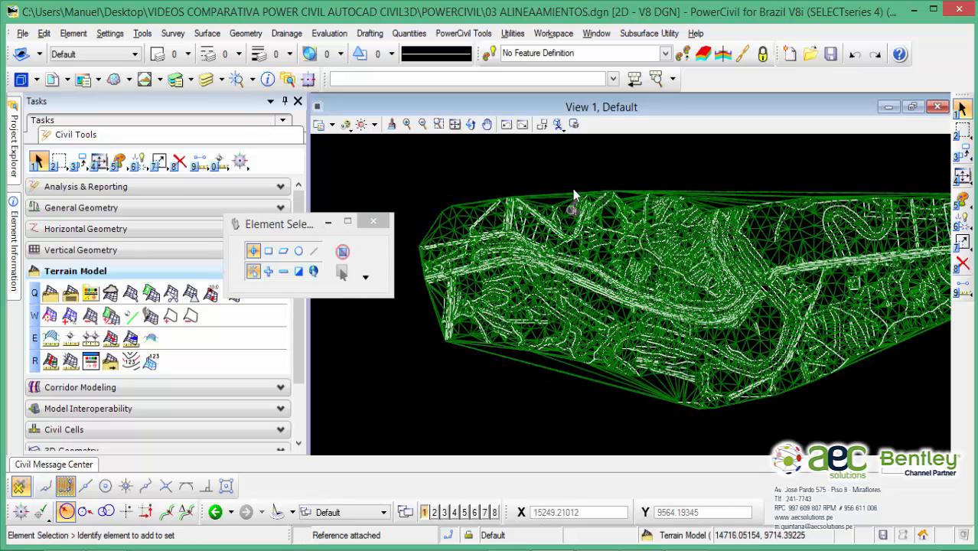
{"action": "scroll", "coordinate": [604, 241], "scroll_direction": "up", "scroll_amount": 1}
{"action": "mouse_move", "coordinate": [605, 245]}
{"action": "middle_mouse_down"}
{"action": "mouse_move", "coordinate": [582, 250]}
{"action": "mouse_move", "coordinate": [598, 251]}
{"action": "middle_mouse_up"}
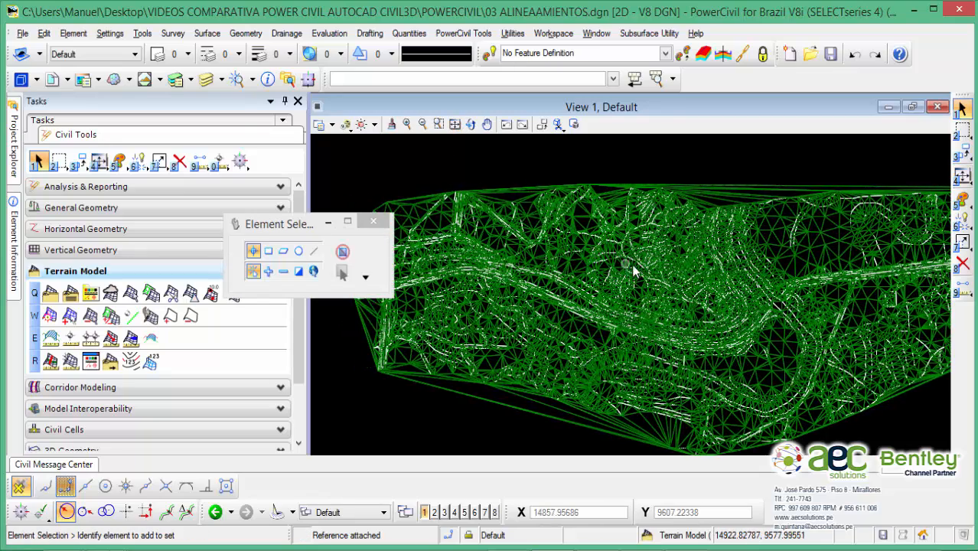
{"action": "scroll", "coordinate": [653, 293], "scroll_direction": "up", "scroll_amount": 2}
{"action": "scroll", "coordinate": [653, 293], "scroll_direction": "down", "scroll_amount": 2}
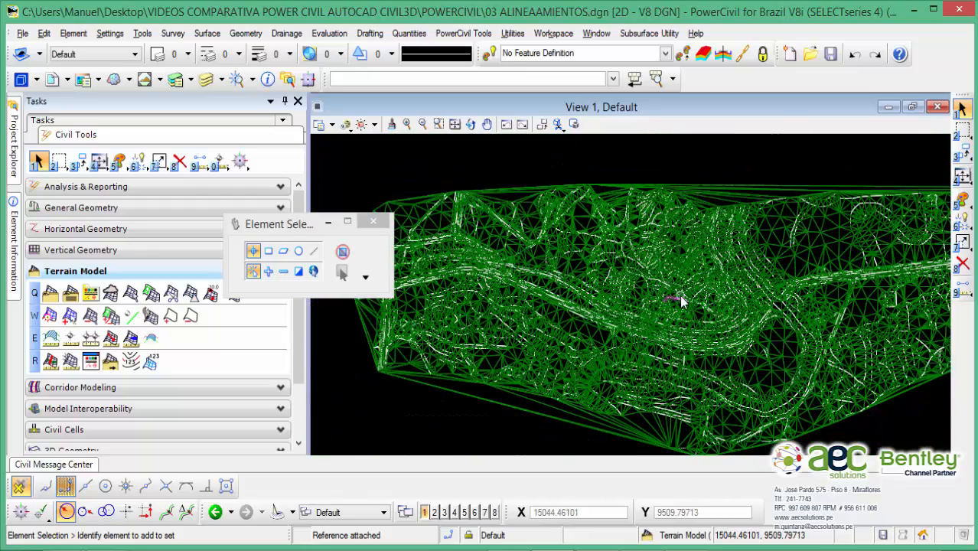
{"action": "scroll", "coordinate": [687, 301], "scroll_direction": "up", "scroll_amount": 1}
{"action": "scroll", "coordinate": [709, 295], "scroll_direction": "up", "scroll_amount": 1}
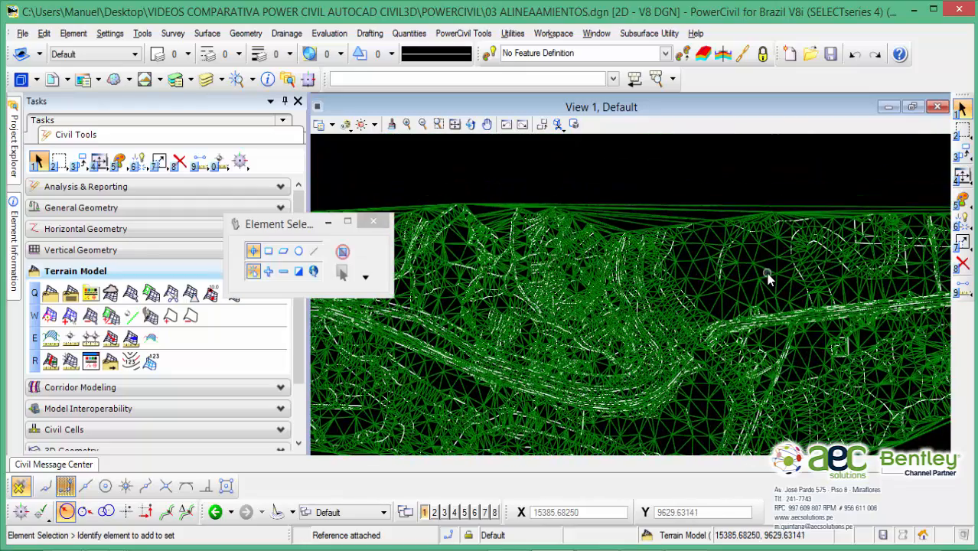
Review the model list of the alignments file before activating the terrain
{"action": "scroll", "coordinate": [766, 270], "scroll_direction": "up", "scroll_amount": 1}
{"action": "mouse_move", "coordinate": [762, 266]}
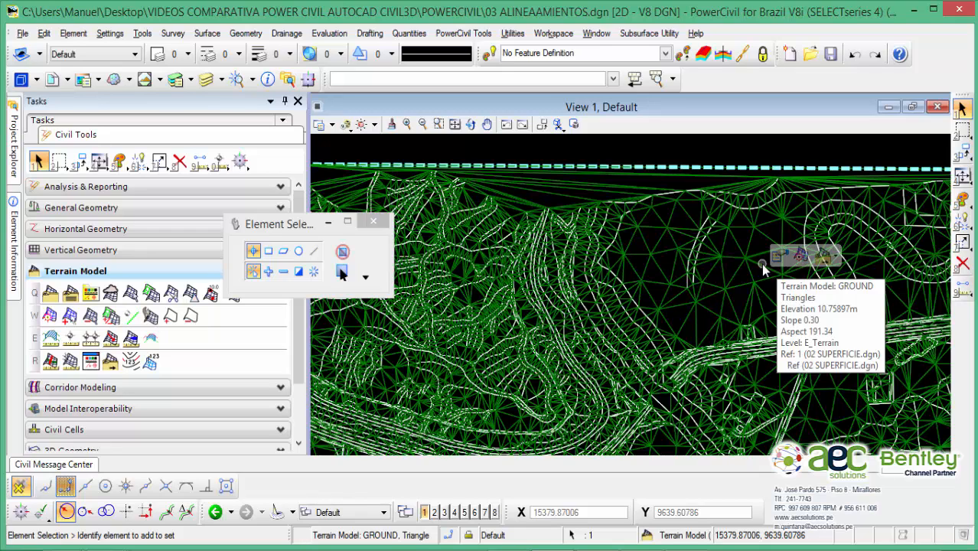
{"action": "left_click", "coordinate": [36, 81]}
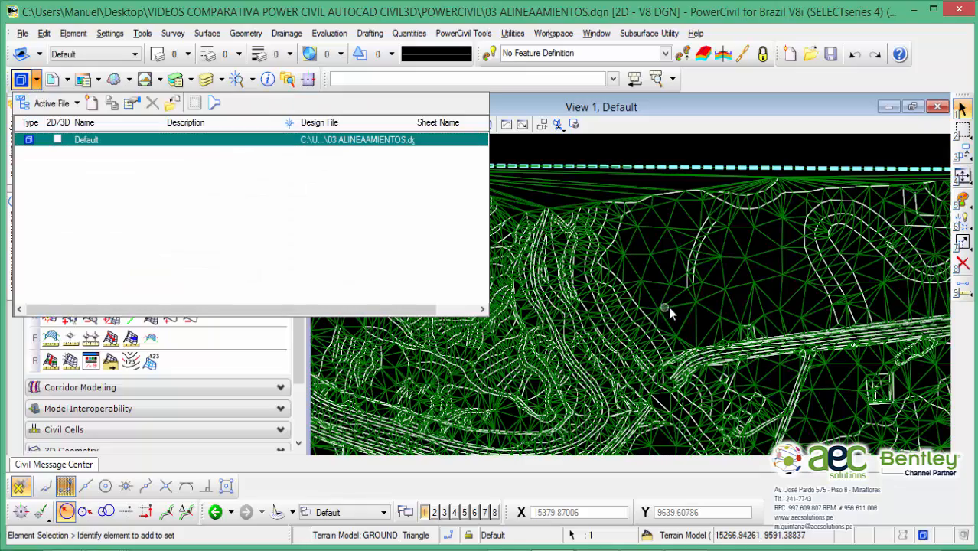
{"action": "left_click", "coordinate": [698, 209]}
Set the referenced GROUND terrain from 02 SUPERFICIE.dgn as the active terrain model
{"action": "scroll", "coordinate": [670, 249], "scroll_direction": "down", "scroll_amount": 3}
{"action": "middle_click_drag", "start_coordinate": [669, 258], "coordinate": [698, 235]}
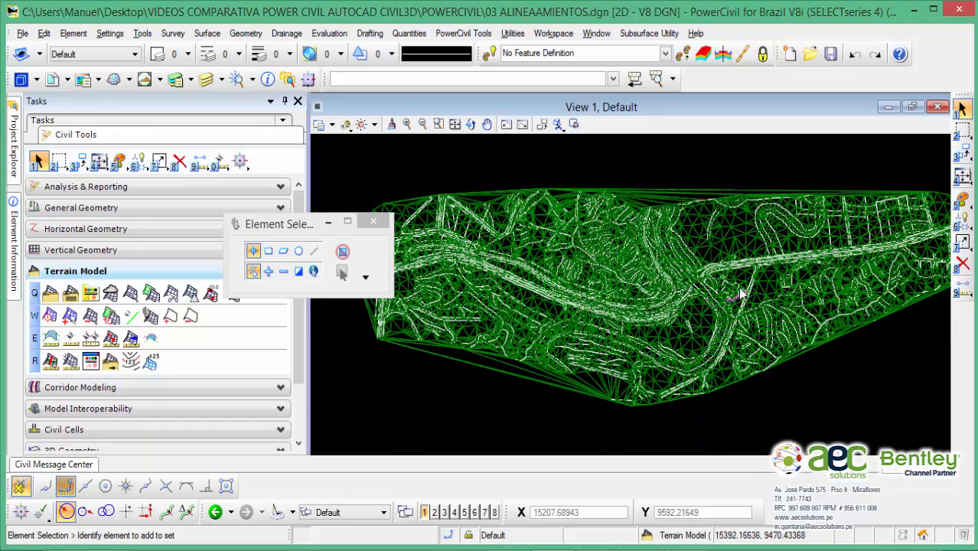
{"action": "scroll", "coordinate": [681, 285], "scroll_direction": "up", "scroll_amount": 3}
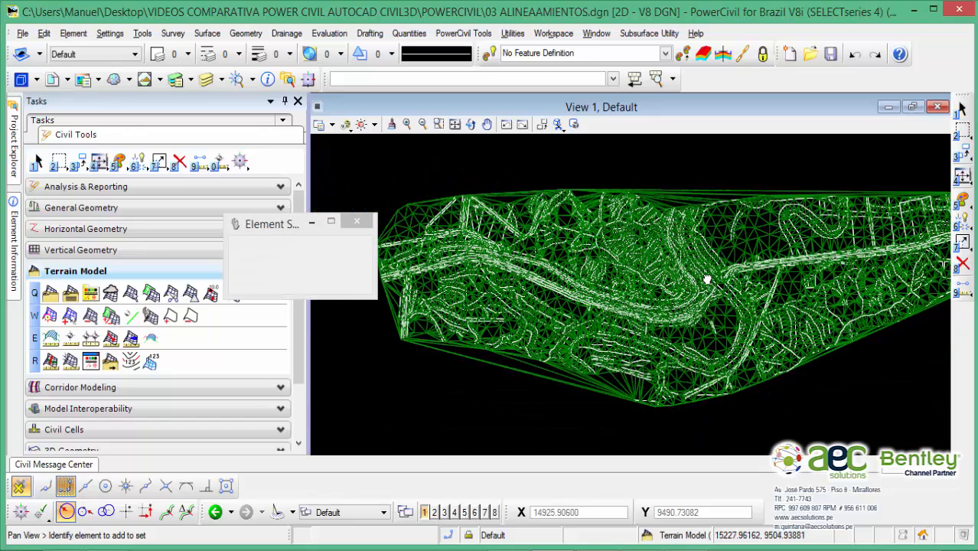
{"action": "left_click", "coordinate": [741, 240]}
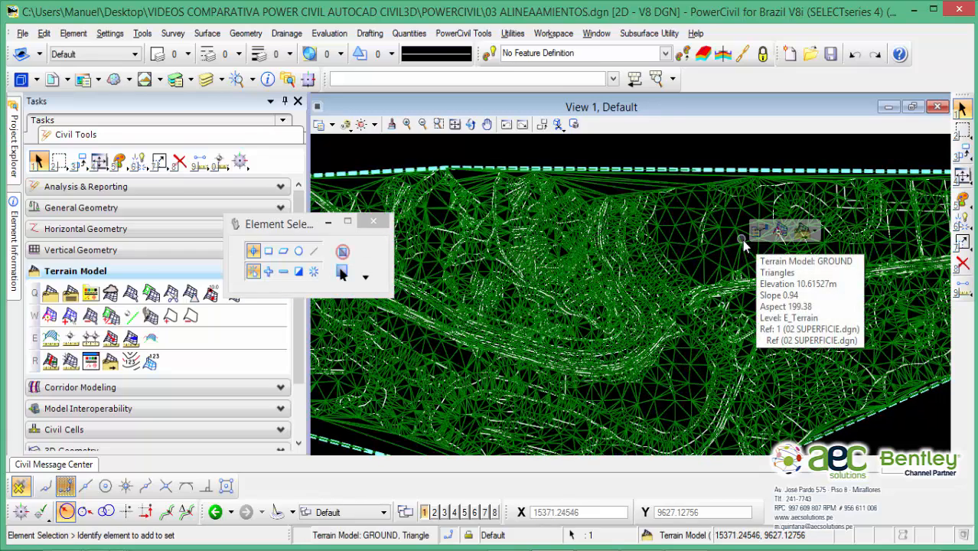
{"action": "mouse_move", "coordinate": [742, 241]}
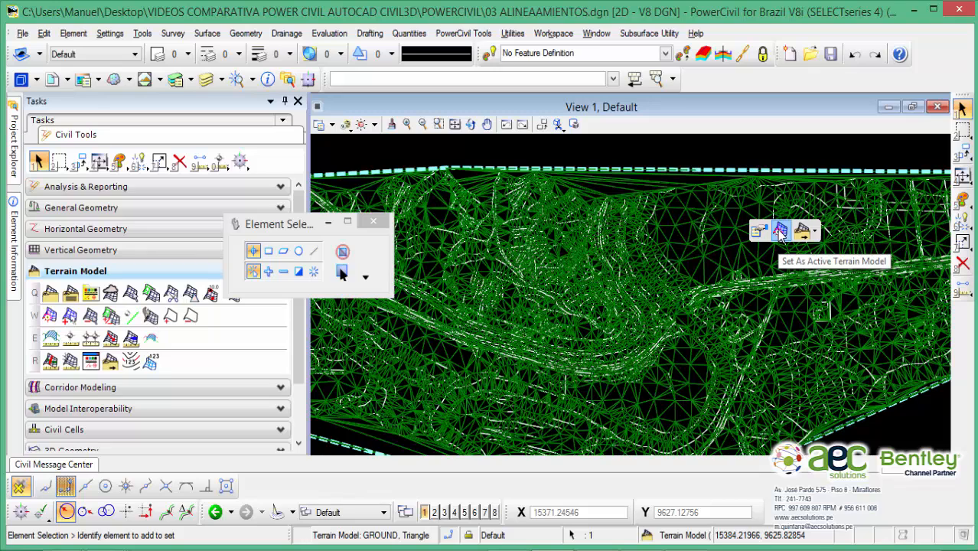
{"action": "left_click", "coordinate": [780, 232]}
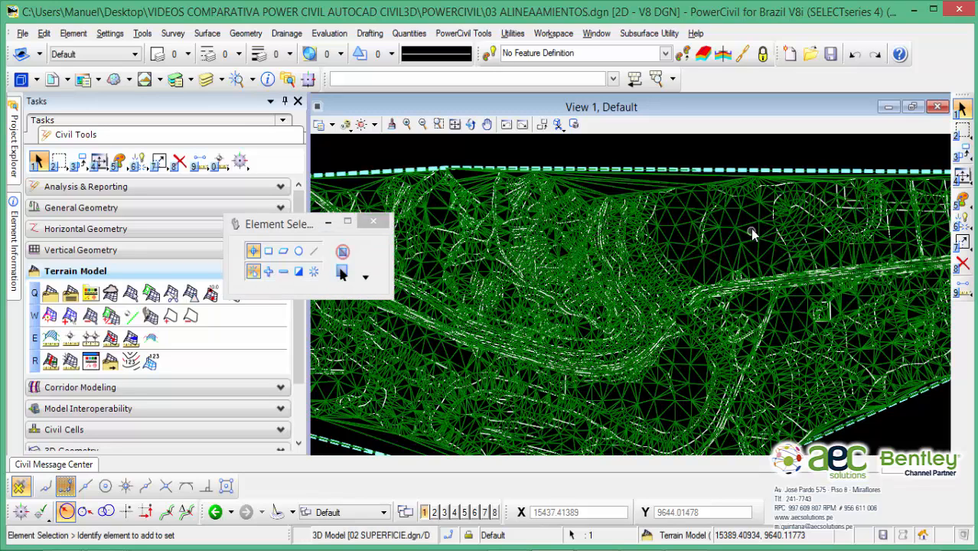
Check the reference list for the attached terrain file and the Default-3D model, and deselect the terrain
{"action": "mouse_move", "coordinate": [773, 223]}
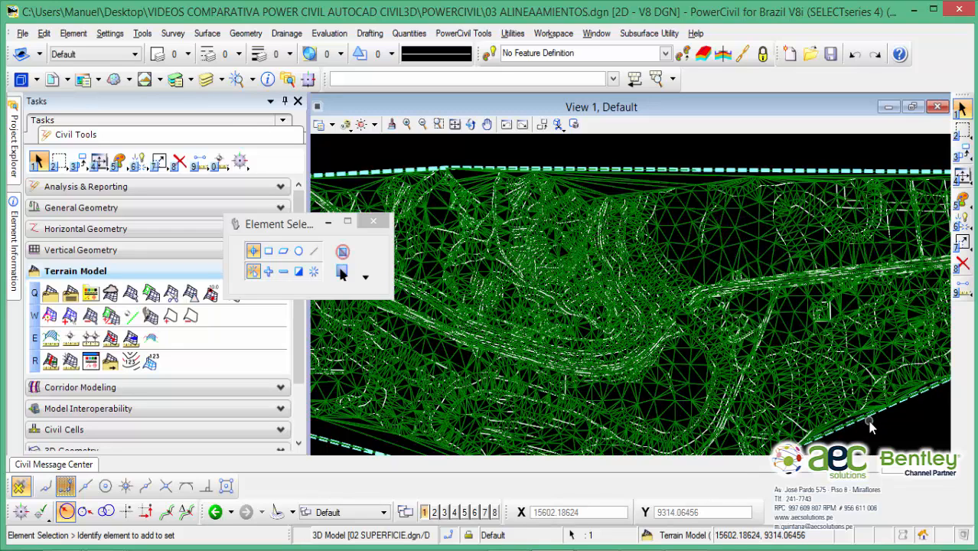
{"action": "left_click", "coordinate": [52, 79]}
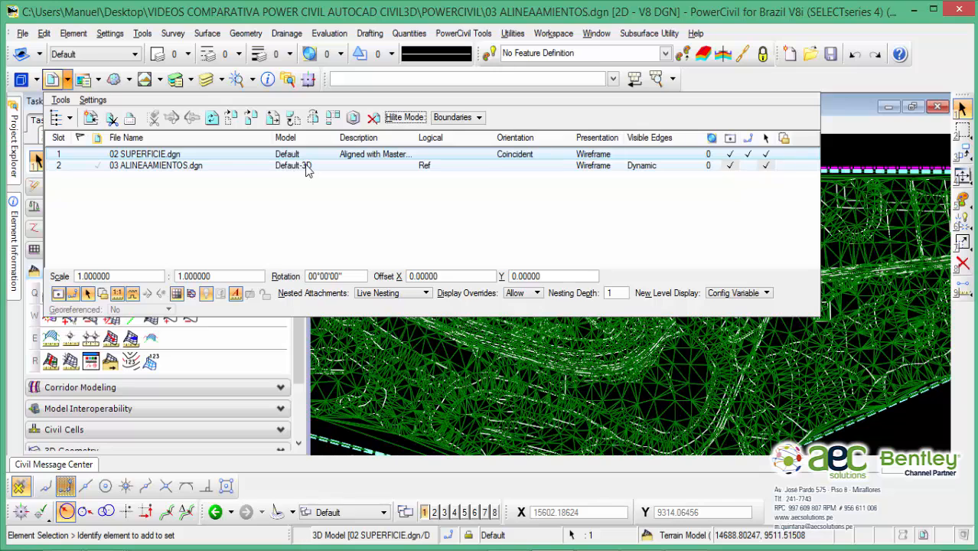
{"action": "left_click", "coordinate": [364, 436]}
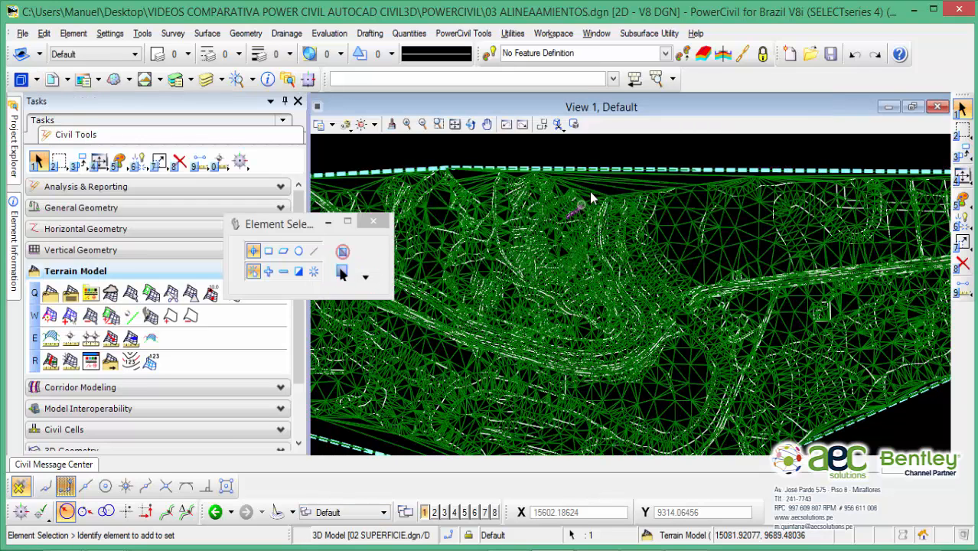
{"action": "left_click", "coordinate": [623, 148]}
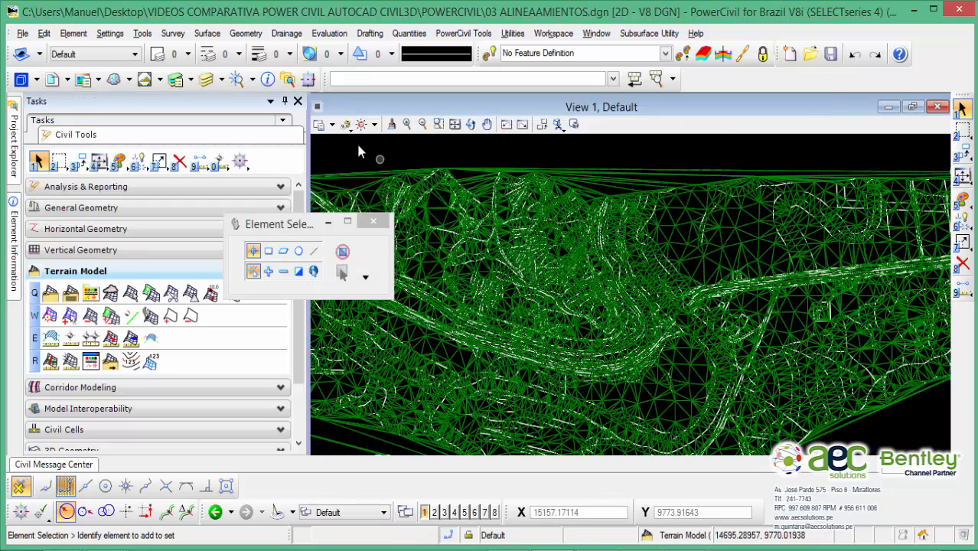
Switch View 1 from the 2D model to the Default-3D model
{"action": "left_click", "coordinate": [320, 124]}
{"action": "left_click", "coordinate": [453, 492]}
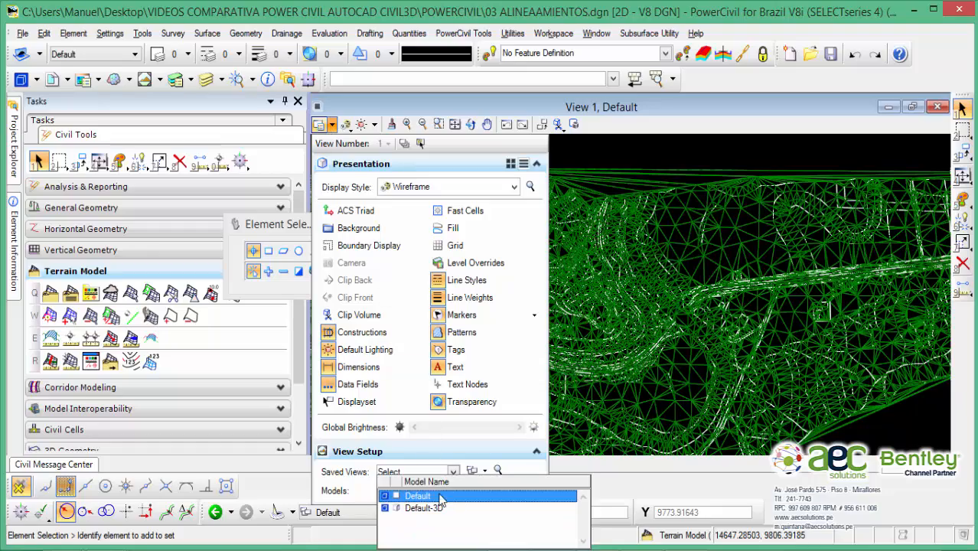
{"action": "left_click", "coordinate": [447, 507]}
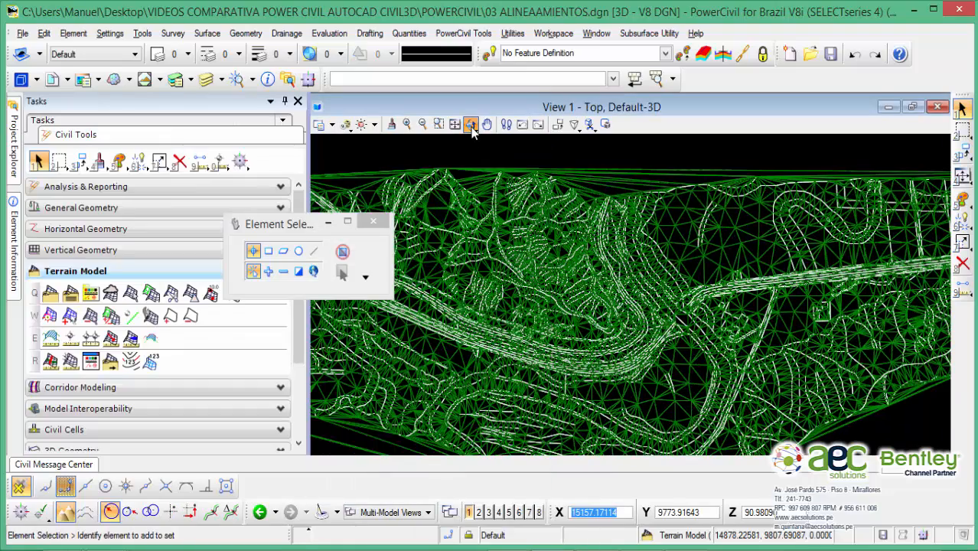
Rotate View 1 dynamically to inspect the terrain in 3D and restore the Top view
{"action": "left_click", "coordinate": [473, 126]}
{"action": "left_click_drag", "start_coordinate": [554, 353], "coordinate": [535, 400]}
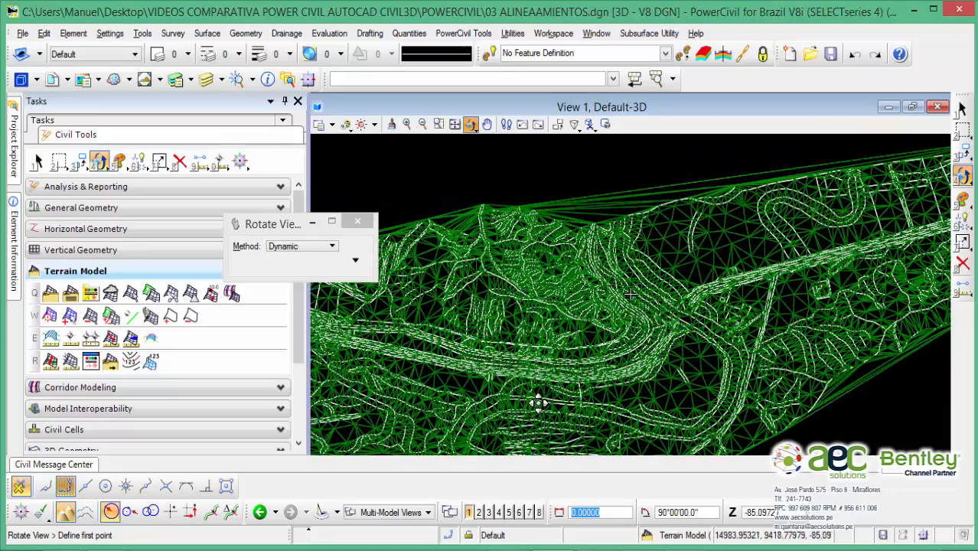
{"action": "left_click", "coordinate": [473, 128]}
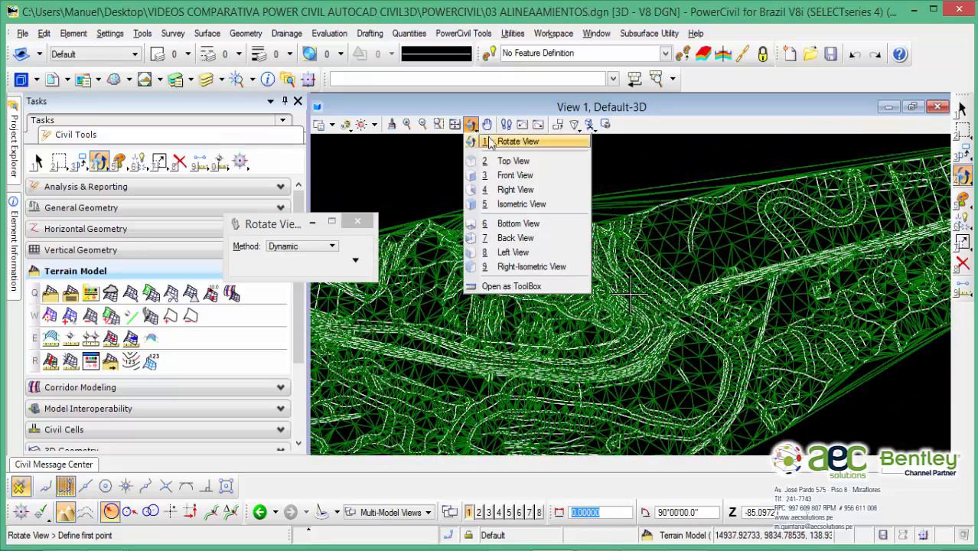
{"action": "left_click", "coordinate": [506, 161]}
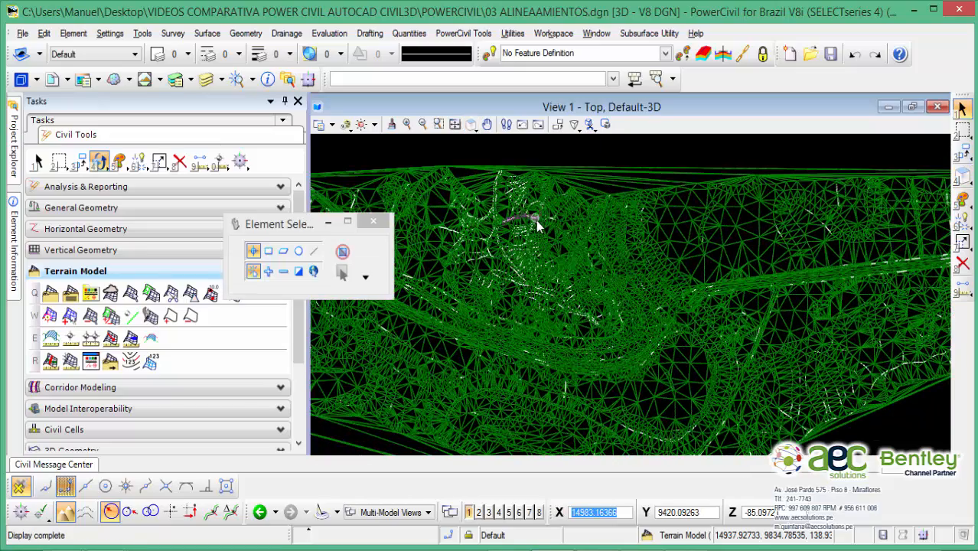
Select the GROUND terrain in the Default-3D model and set its Override Symbology property to Yes
{"action": "scroll", "coordinate": [592, 242], "scroll_direction": "down", "scroll_amount": 2}
{"action": "middle_click_drag", "start_coordinate": [592, 244], "coordinate": [713, 245]}
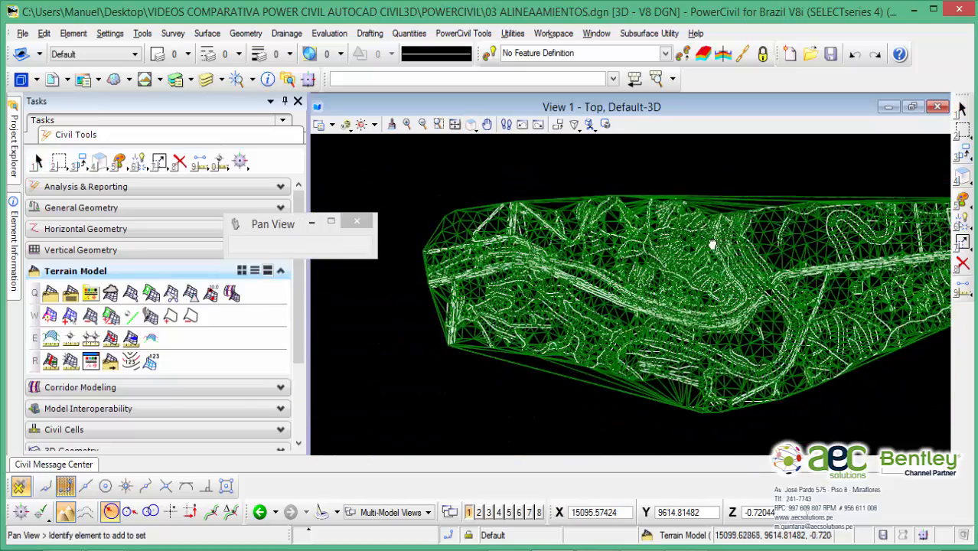
{"action": "scroll", "coordinate": [617, 245], "scroll_direction": "up", "scroll_amount": 2}
{"action": "scroll", "coordinate": [617, 245], "scroll_direction": "up", "scroll_amount": 2}
{"action": "middle_click_drag", "start_coordinate": [615, 263], "coordinate": [785, 221]}
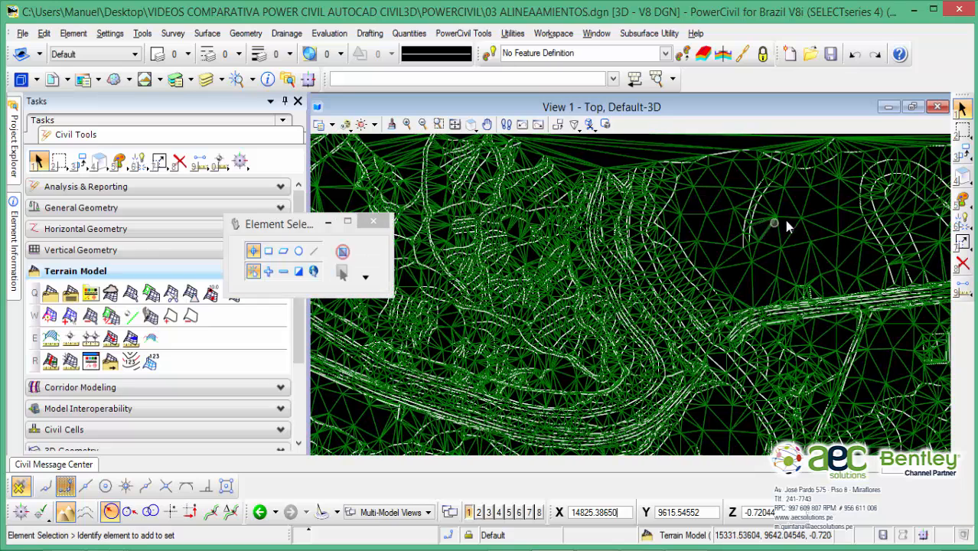
{"action": "mouse_move", "coordinate": [797, 219]}
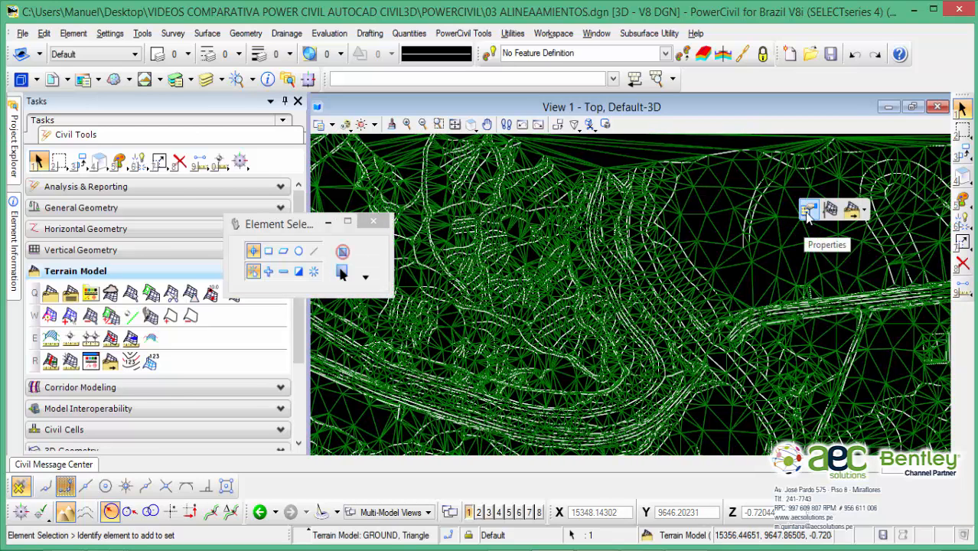
{"action": "left_click", "coordinate": [808, 214]}
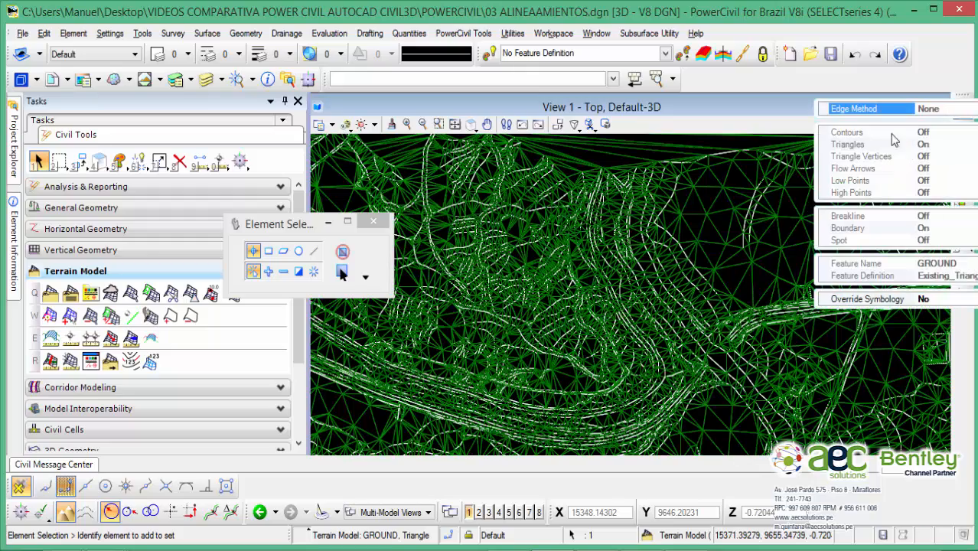
{"action": "middle_click_drag", "start_coordinate": [559, 227], "coordinate": [849, 264]}
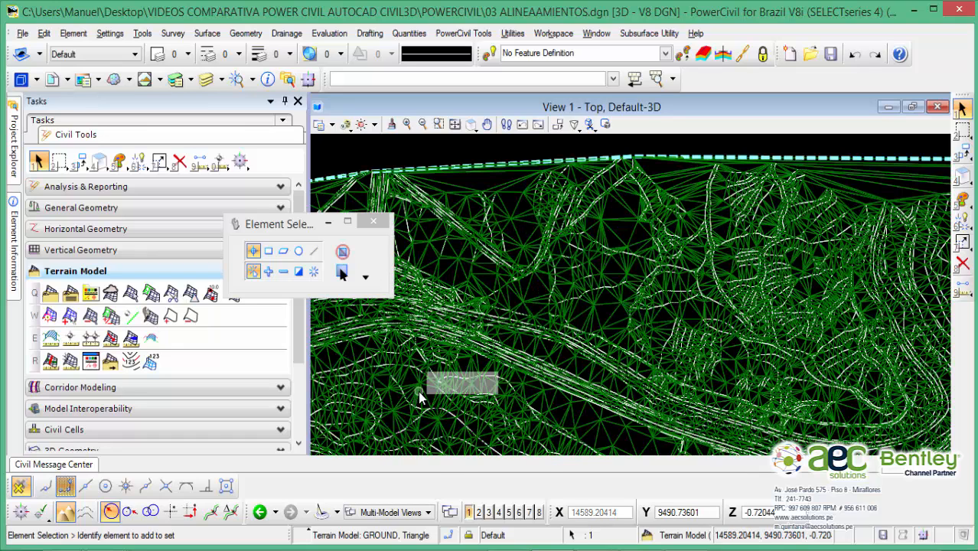
{"action": "mouse_move", "coordinate": [419, 392]}
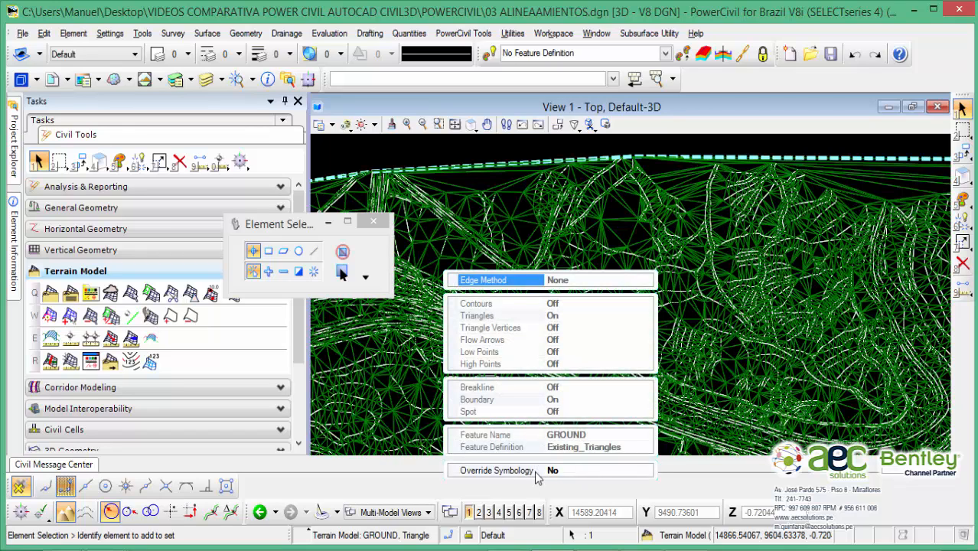
{"action": "left_click", "coordinate": [585, 474]}
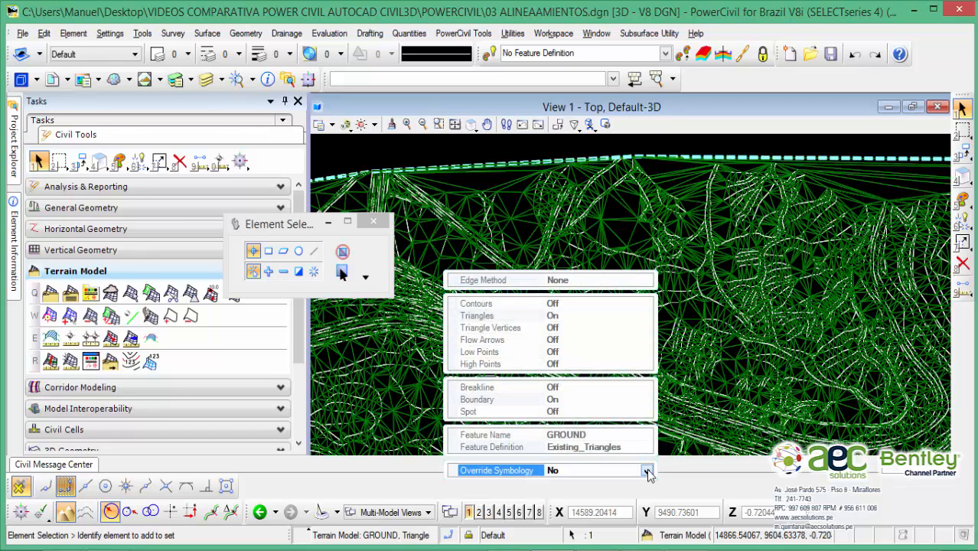
{"action": "left_click", "coordinate": [590, 473]}
{"action": "left_click", "coordinate": [601, 495]}
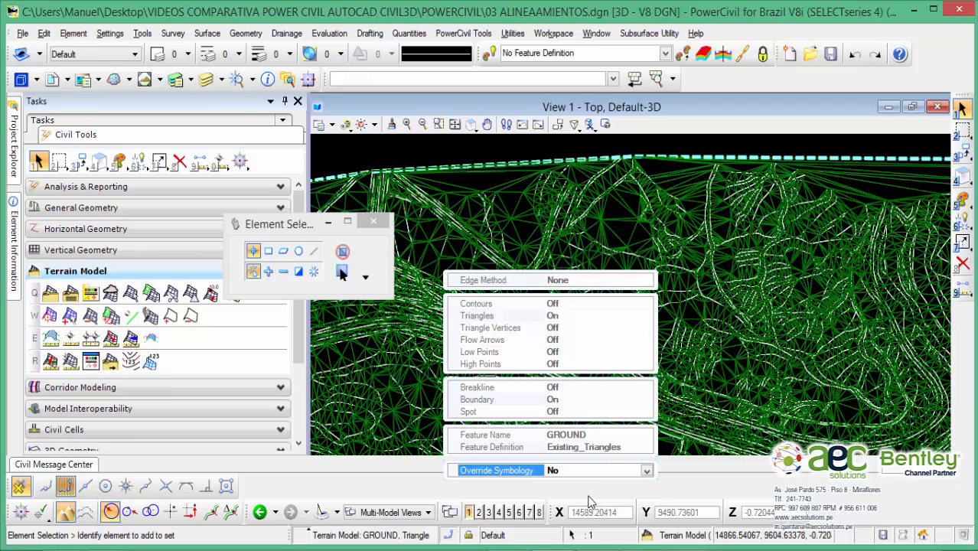
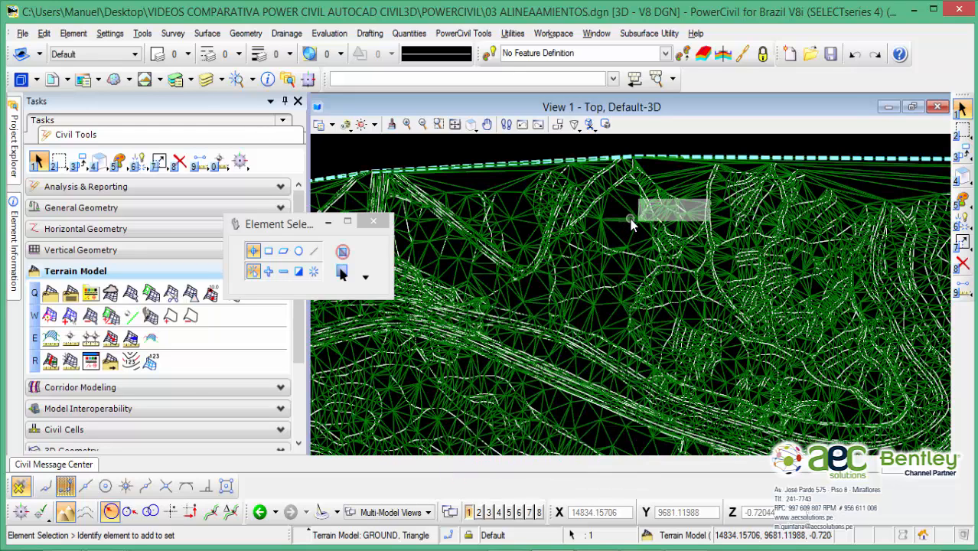
Set Contours to On and Triangles to Off in the GROUND terrain's display properties
{"action": "mouse_move", "coordinate": [644, 219]}
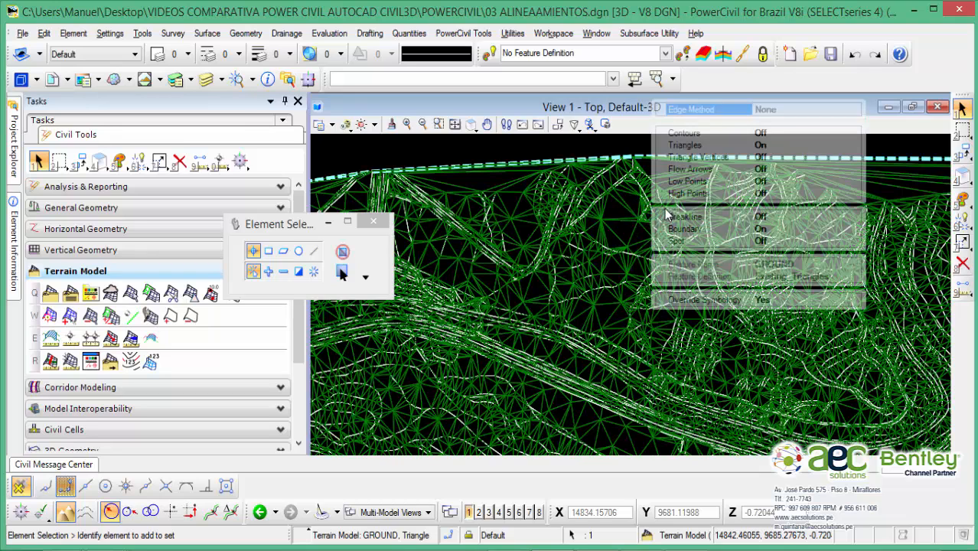
{"action": "double_click", "coordinate": [773, 134]}
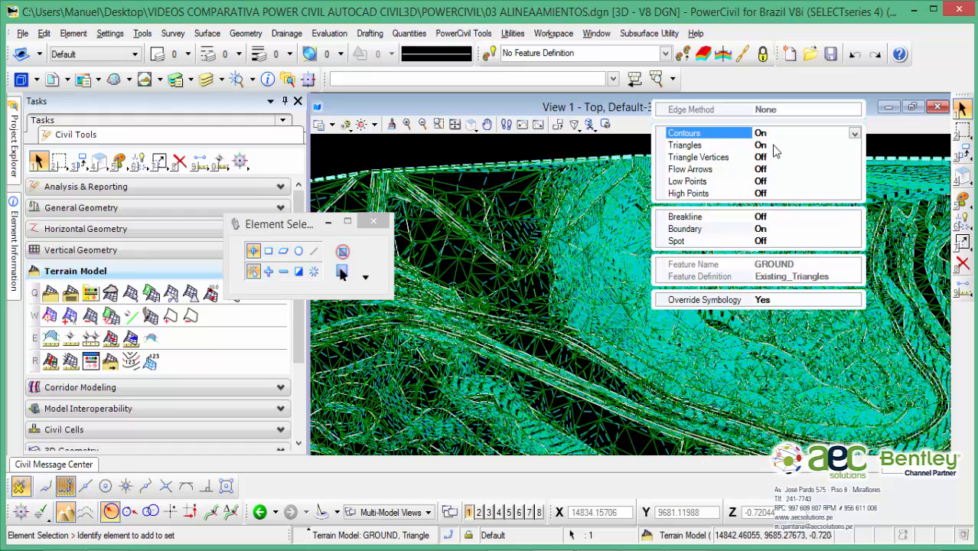
{"action": "double_click", "coordinate": [775, 146]}
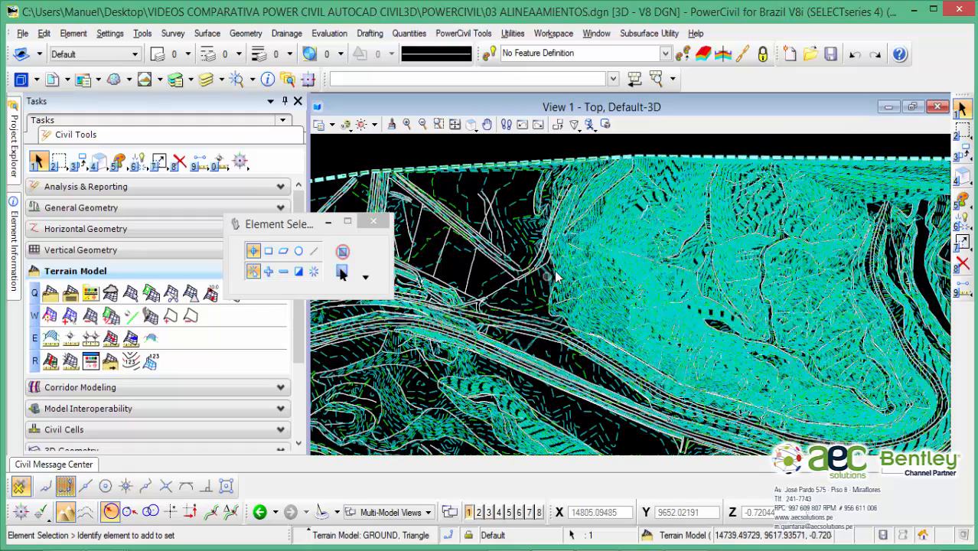
{"action": "scroll", "coordinate": [571, 271], "scroll_direction": "up", "scroll_amount": 5}
{"action": "scroll", "coordinate": [570, 271], "scroll_direction": "down", "scroll_amount": 3}
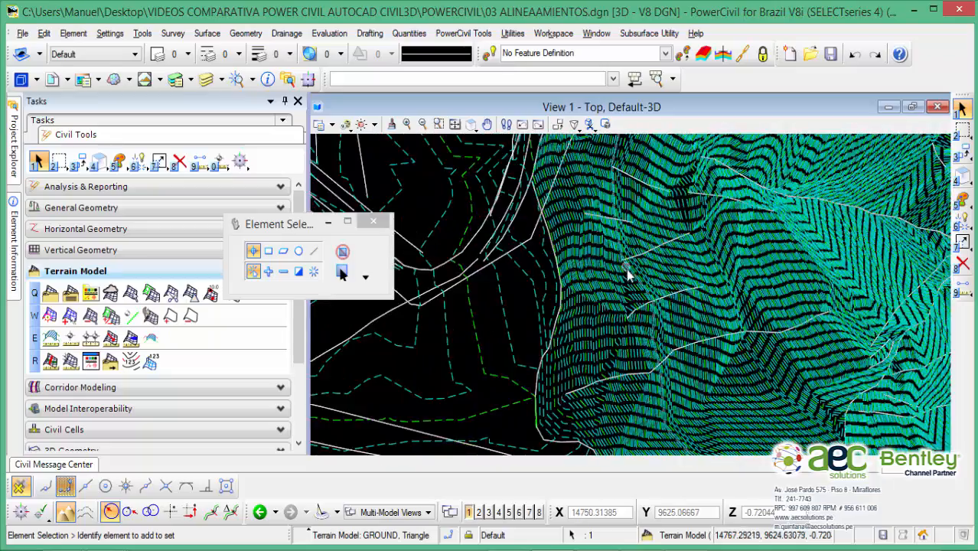
{"action": "middle_click_drag", "start_coordinate": [589, 222], "coordinate": [613, 240]}
{"action": "scroll", "coordinate": [614, 240], "scroll_direction": "down", "scroll_amount": 2}
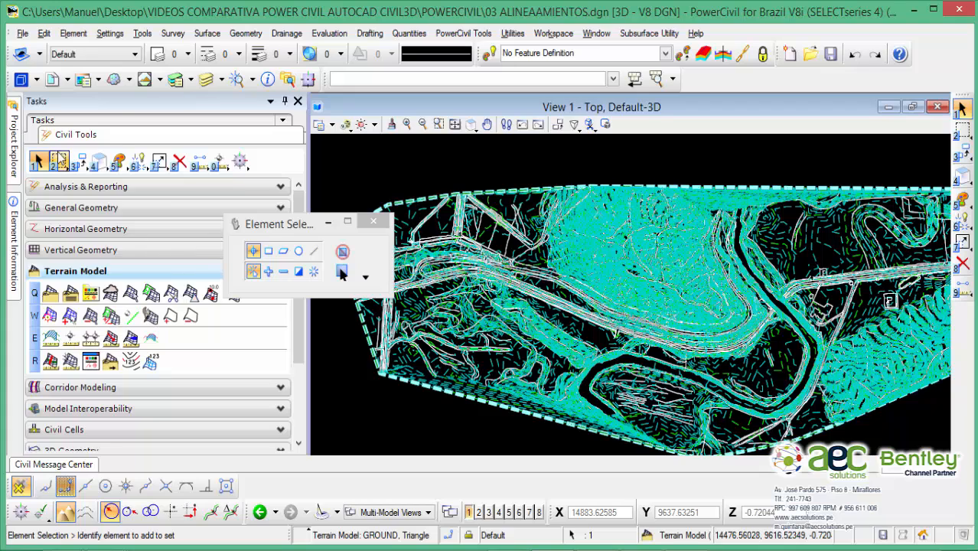
Review the GROUND terrain's calculated features display and contour interval settings in its element information
{"action": "mouse_move", "coordinate": [13, 220]}
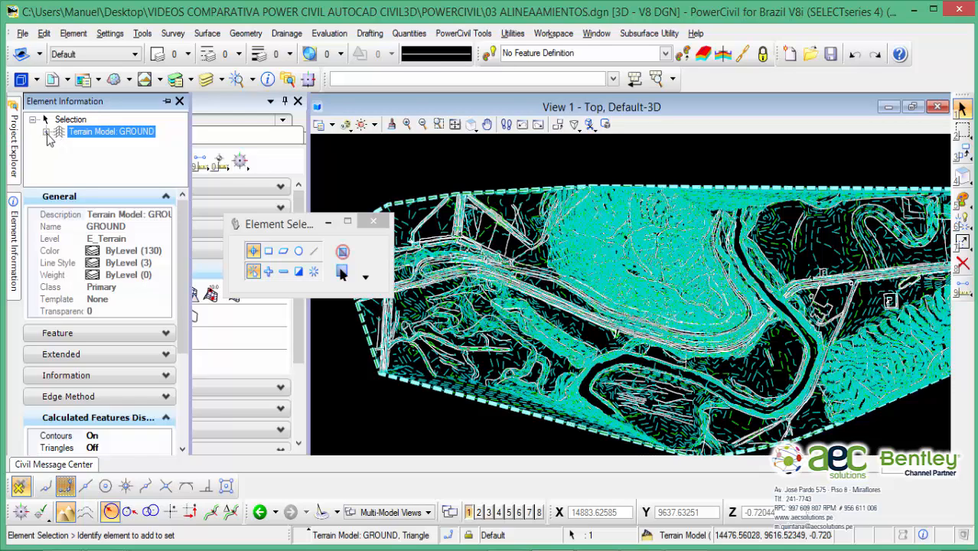
{"action": "left_click", "coordinate": [47, 133]}
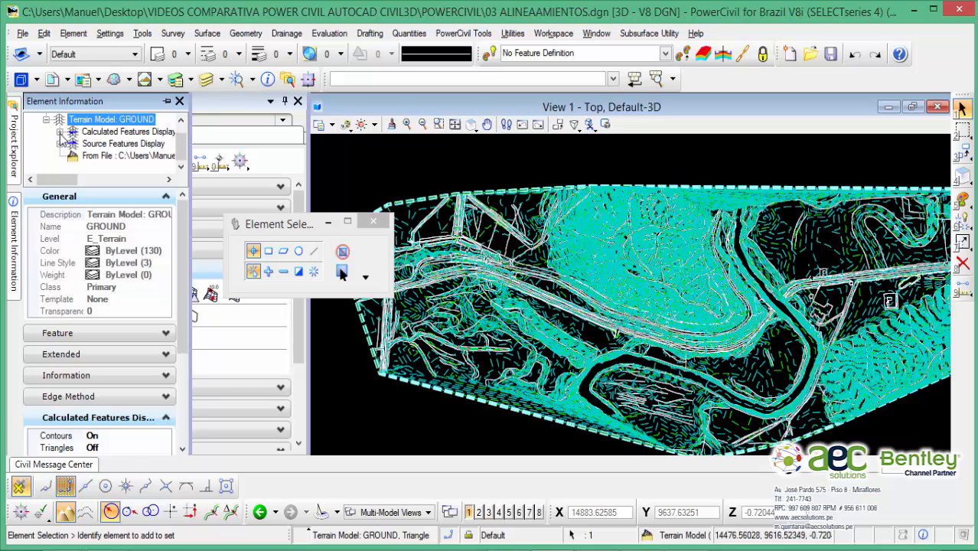
{"action": "left_click", "coordinate": [60, 132]}
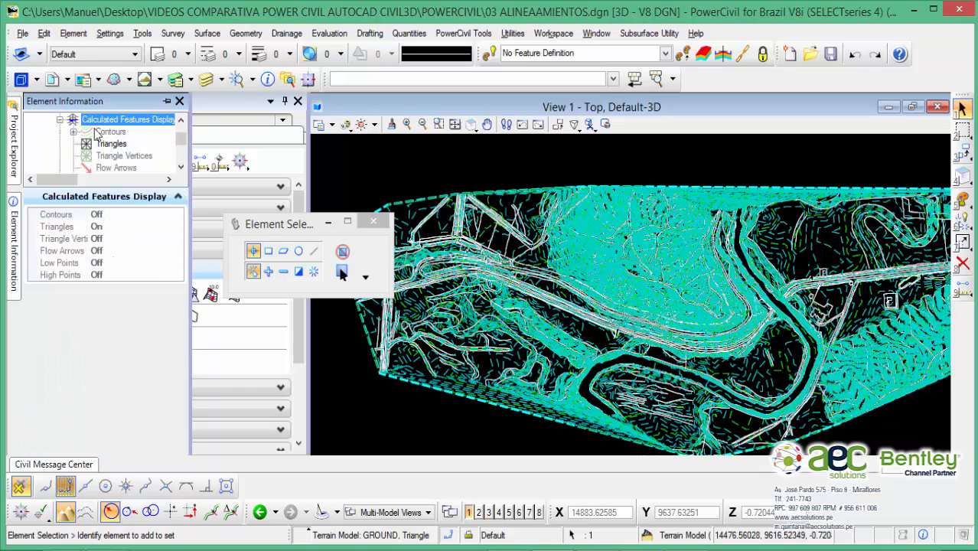
{"action": "left_click", "coordinate": [115, 133]}
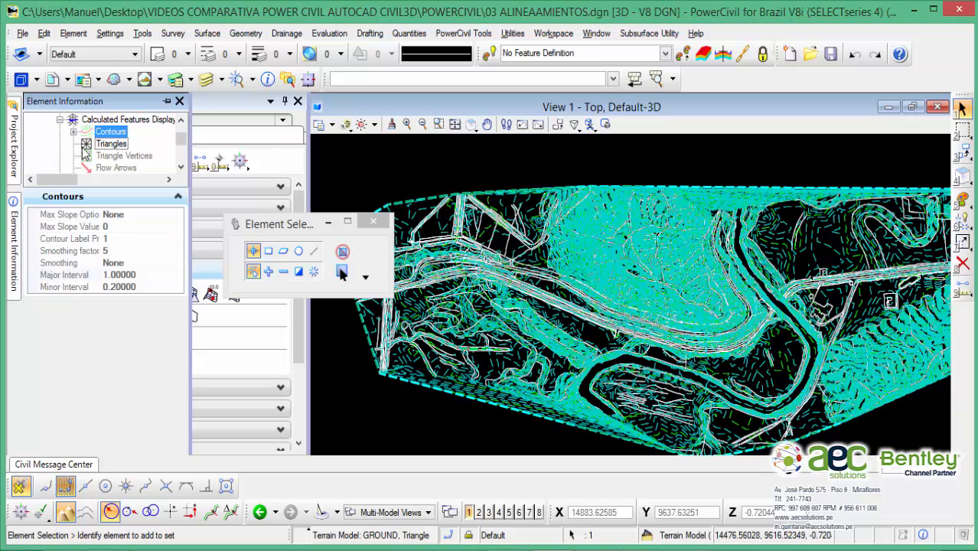
{"action": "left_click", "coordinate": [96, 123]}
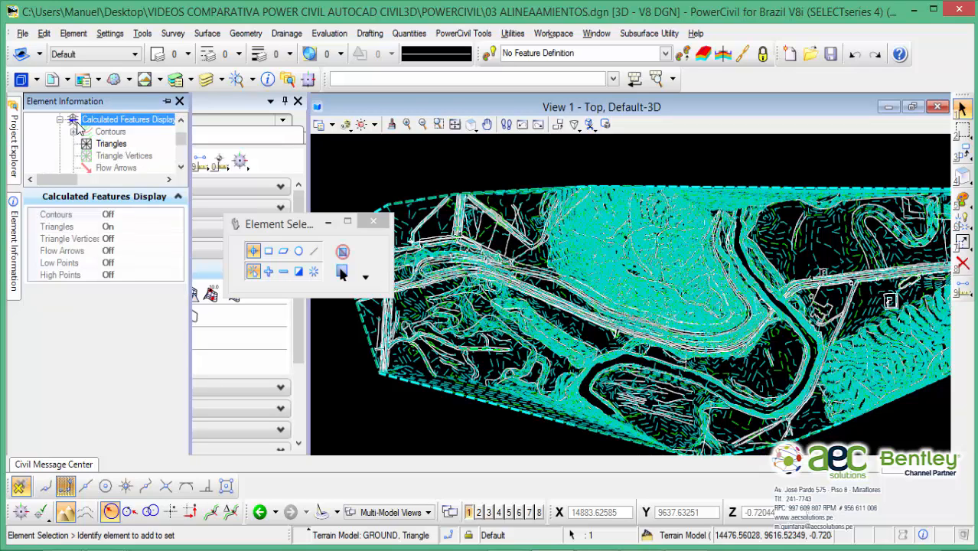
Review the GROUND terrain's general properties in its element information and clear the terrain selection
{"action": "scroll", "coordinate": [76, 127], "scroll_direction": "up", "scroll_amount": 1}
{"action": "left_click", "coordinate": [111, 131]}
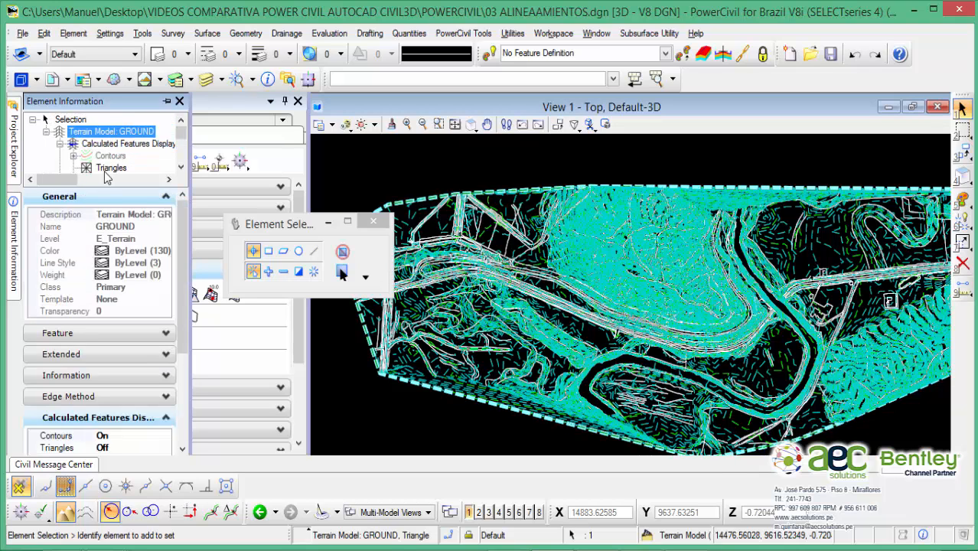
{"action": "left_click_drag", "start_coordinate": [183, 260], "coordinate": [200, 303]}
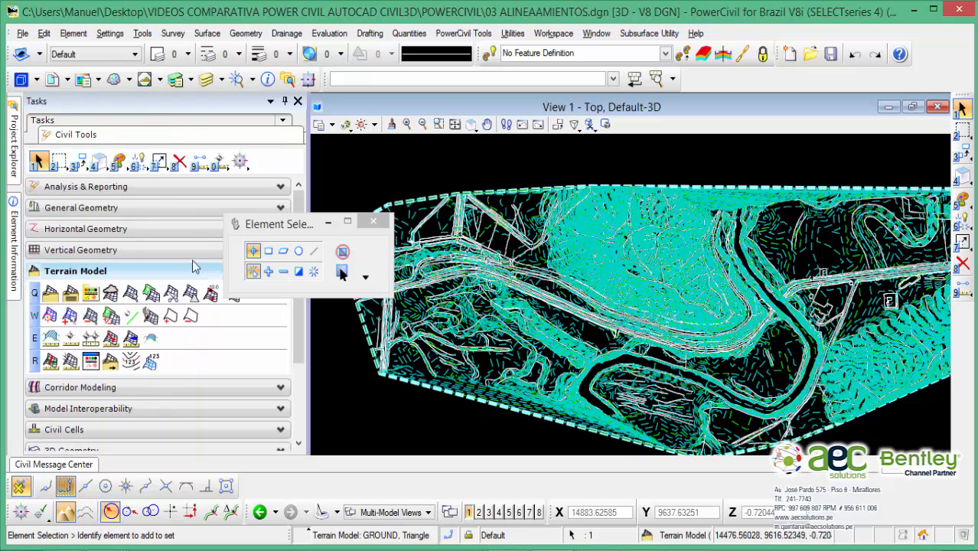
{"action": "left_click", "coordinate": [652, 153]}
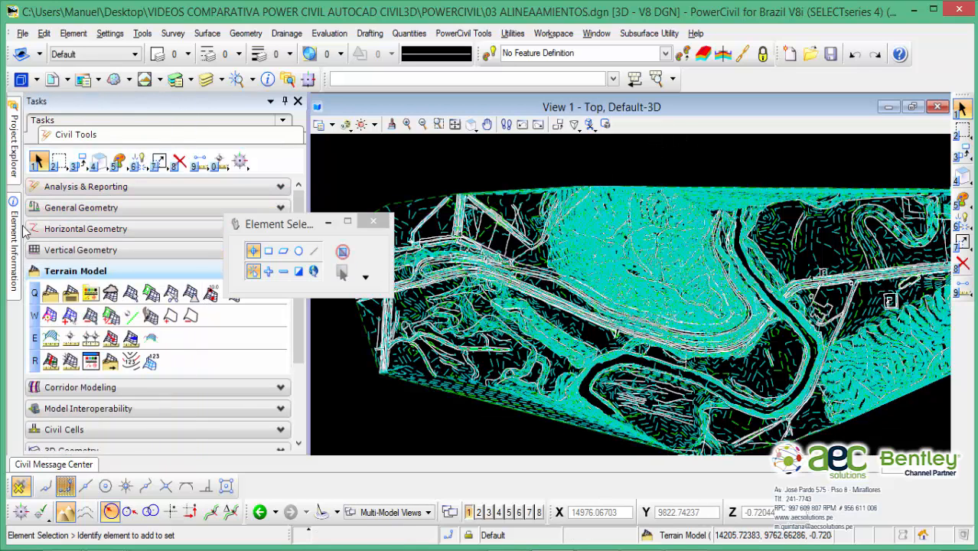
Examine the terrain models listed in the civil data for 02 SUPERFICIE.dgn and 03 ALINEAAMIENTOS.dgn, and clear the Element Selection dialog off the terrain
{"action": "mouse_move", "coordinate": [10, 156]}
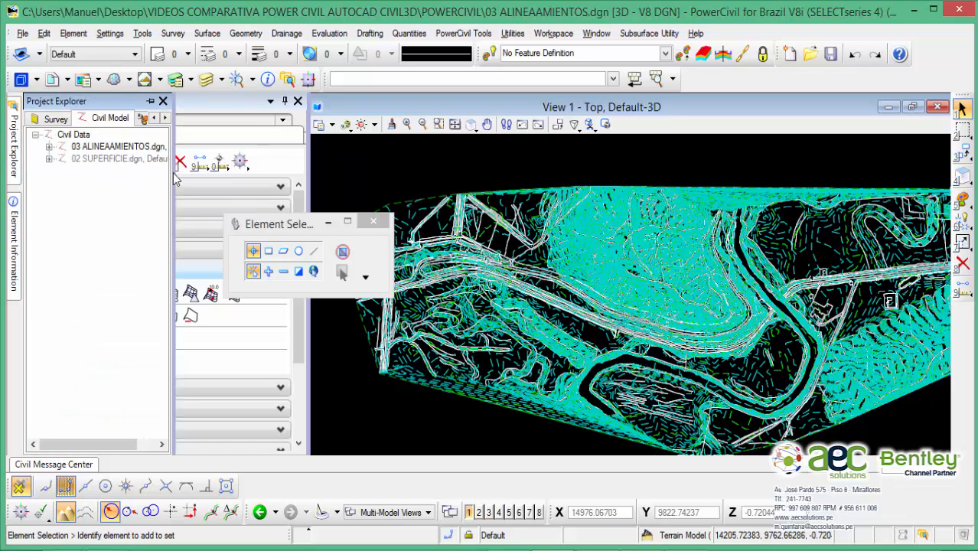
{"action": "left_click", "coordinate": [150, 101]}
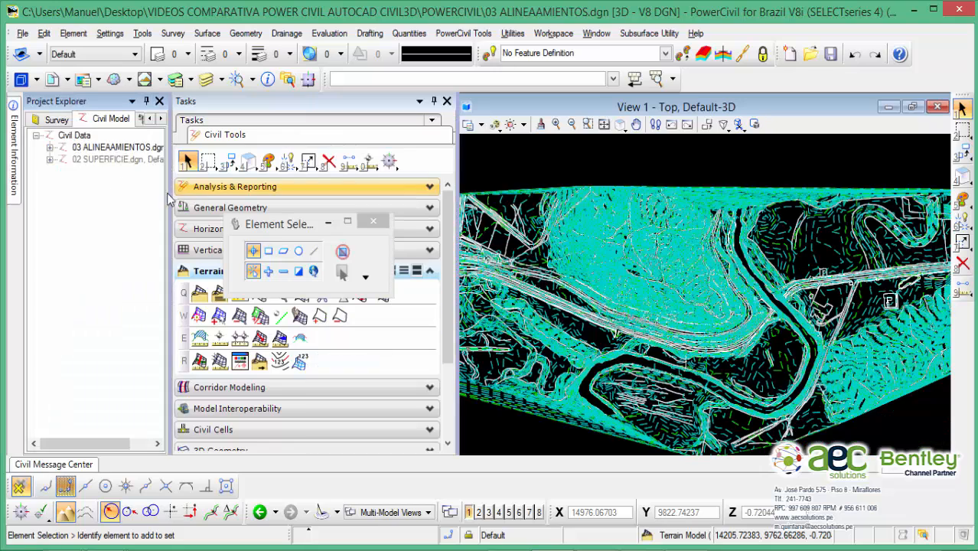
{"action": "left_click_drag", "start_coordinate": [170, 200], "coordinate": [243, 200]}
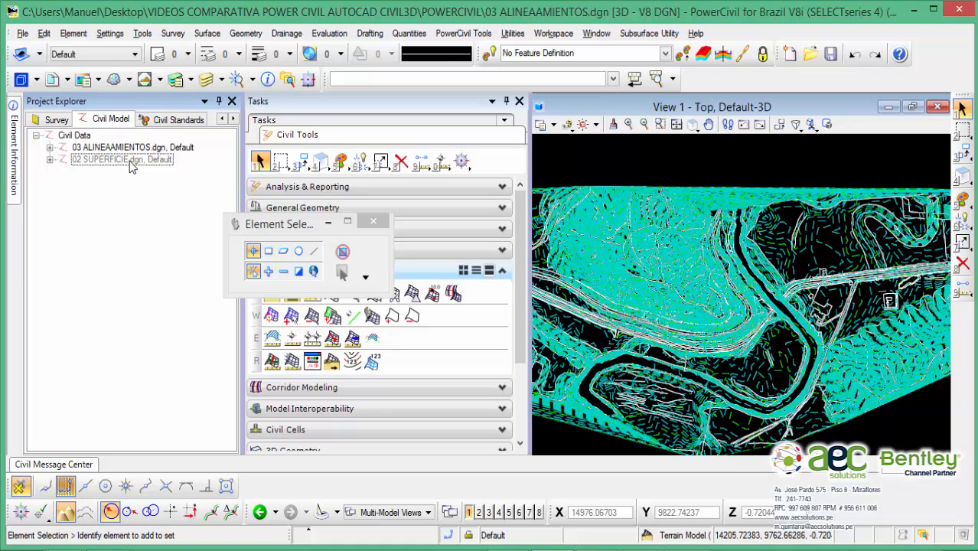
{"action": "left_click", "coordinate": [50, 159]}
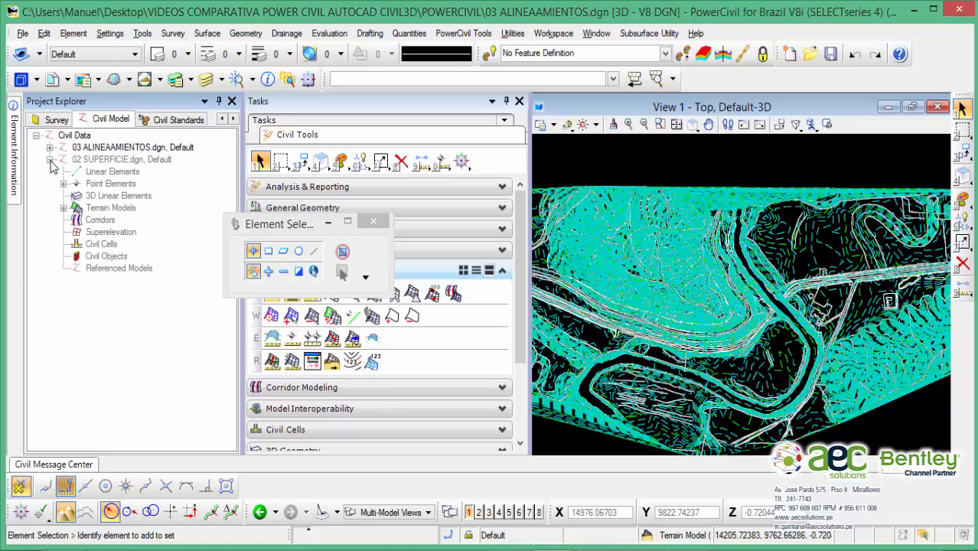
{"action": "left_click", "coordinate": [63, 207]}
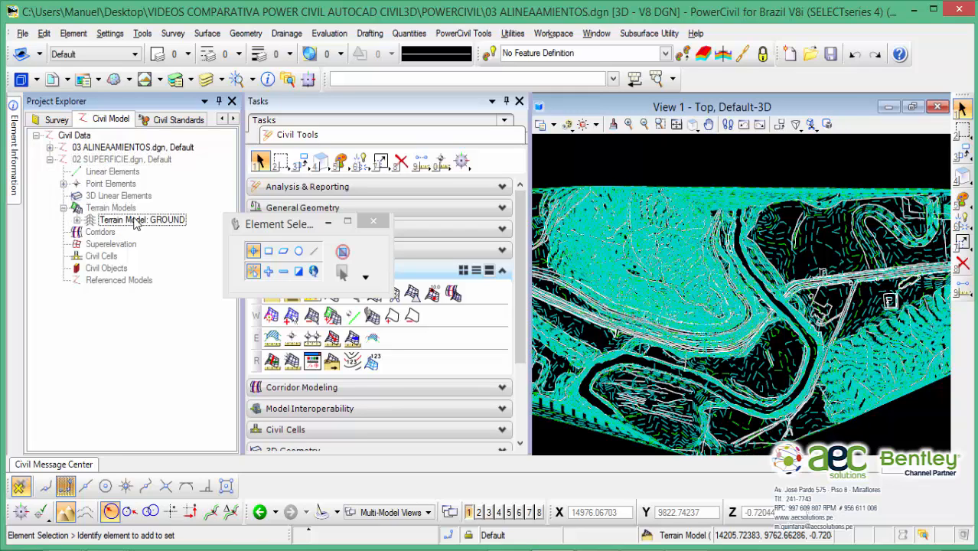
{"action": "left_click", "coordinate": [50, 147]}
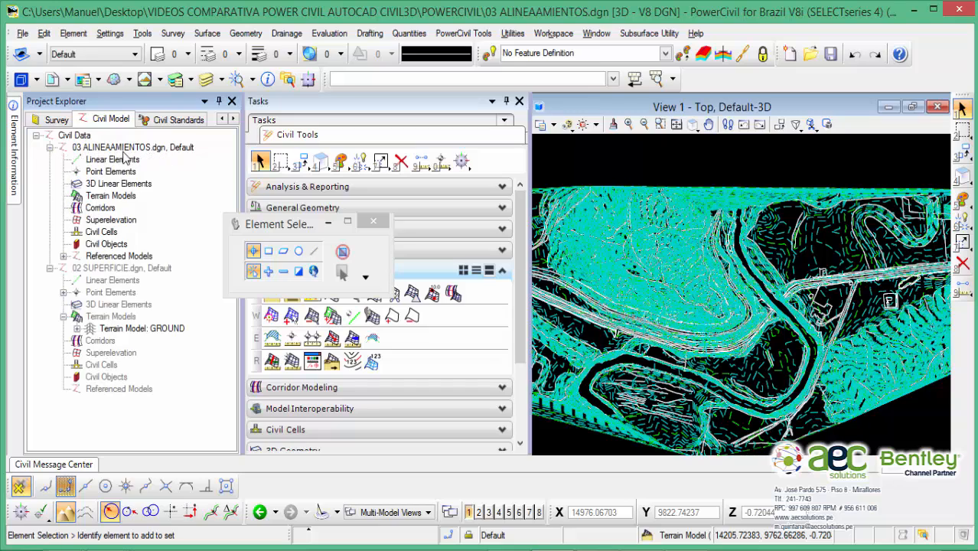
{"action": "left_click", "coordinate": [110, 196]}
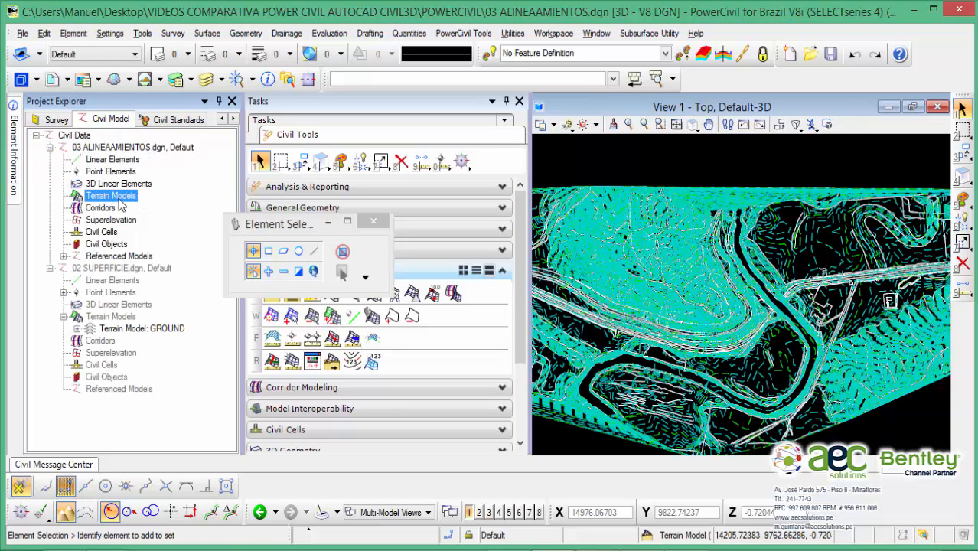
{"action": "left_click", "coordinate": [219, 102]}
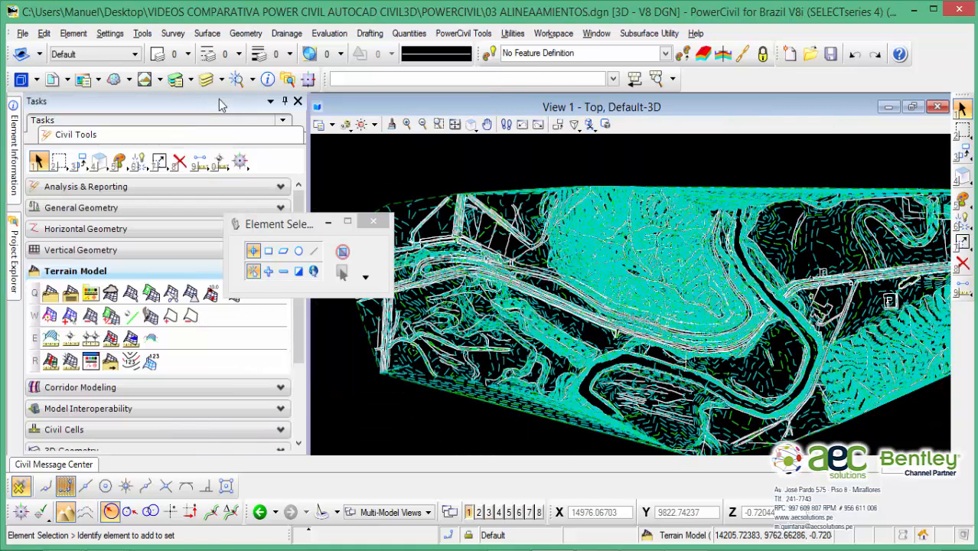
{"action": "left_click_drag", "start_coordinate": [264, 234], "coordinate": [307, 111]}
{"action": "middle_click_drag", "start_coordinate": [582, 272], "coordinate": [486, 307]}
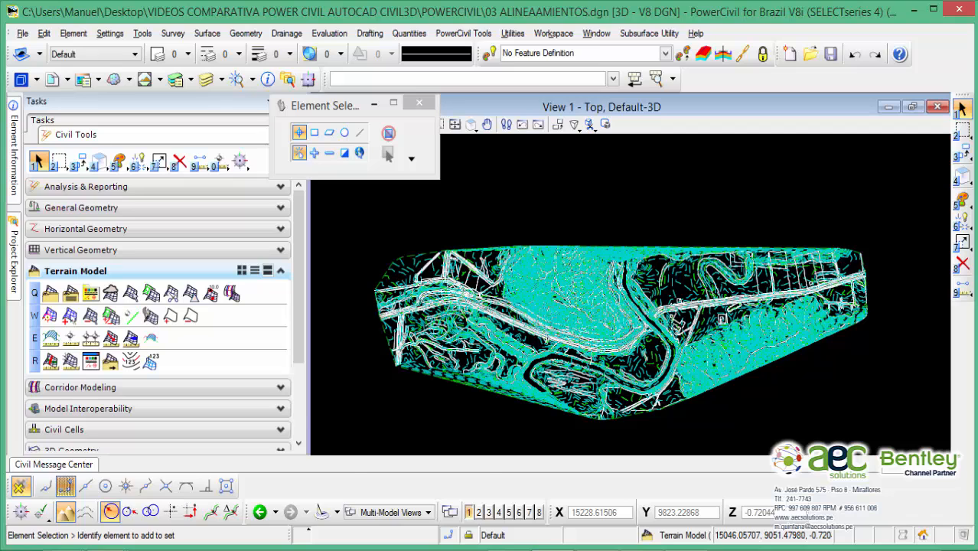
Switch to the POWERCIVIL folder in File Explorer and check the size of the second DGN file
{"action": "mouse_move", "coordinate": [238, 550]}
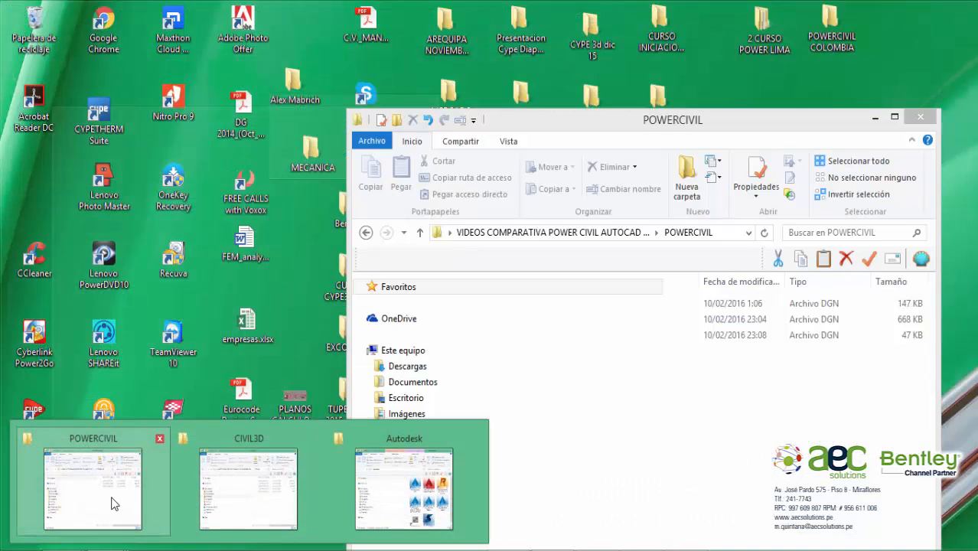
{"action": "left_click", "coordinate": [111, 503]}
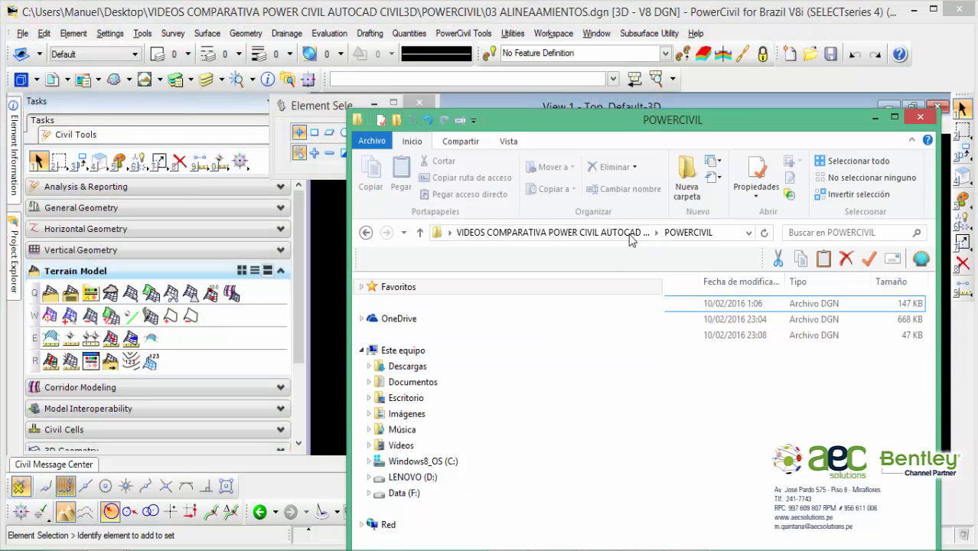
{"action": "left_click_drag", "start_coordinate": [629, 127], "coordinate": [560, 71]}
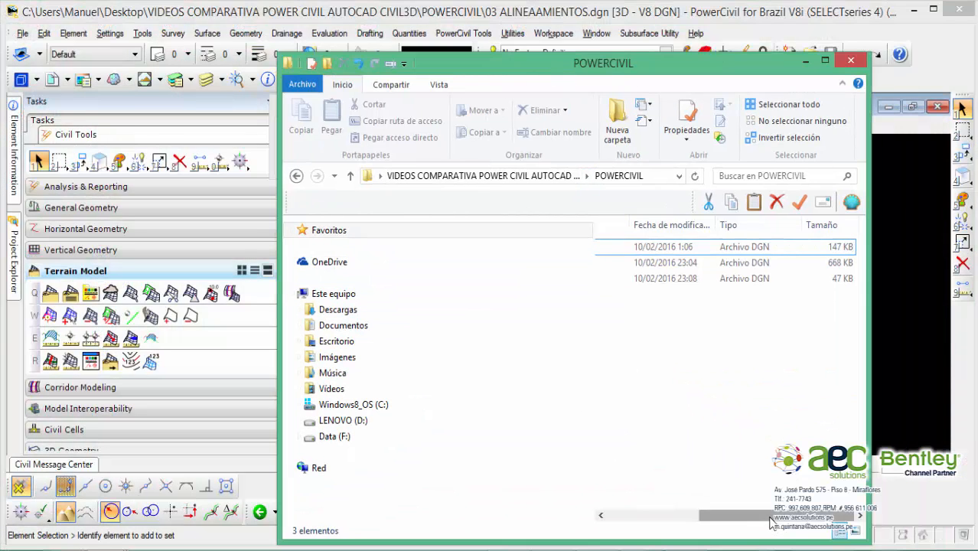
{"action": "left_click_drag", "start_coordinate": [719, 512], "coordinate": [836, 515]}
{"action": "left_click", "coordinate": [658, 265]}
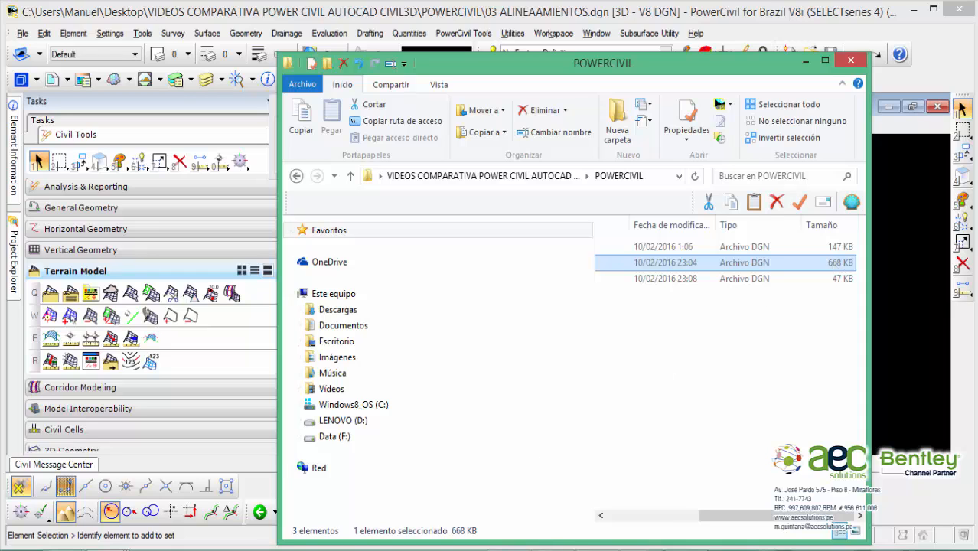
Check the size of 02 SUPERFICIE.dwg in the CIVIL3D folder and return to PowerCivil with both folder windows minimized
{"action": "left_click", "coordinate": [240, 486]}
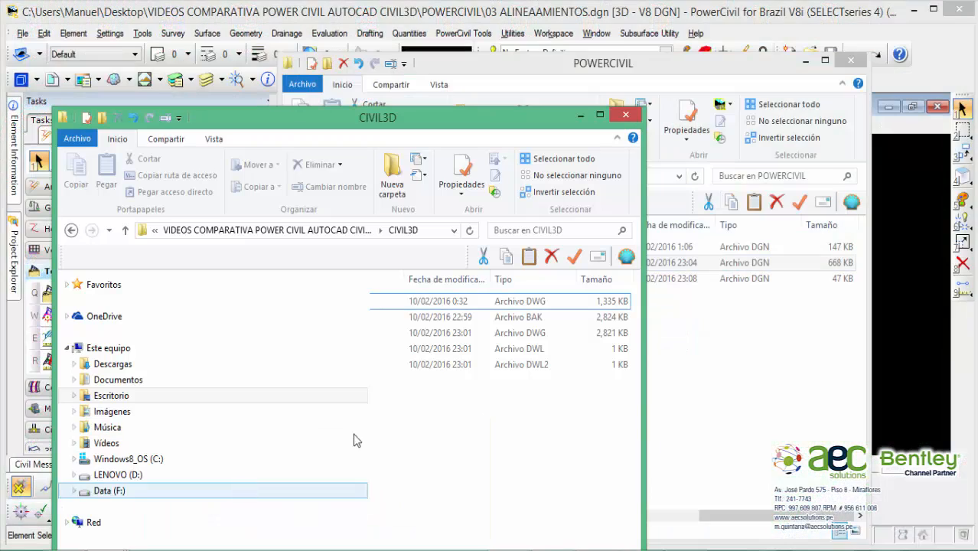
{"action": "left_click_drag", "start_coordinate": [463, 126], "coordinate": [474, 36]}
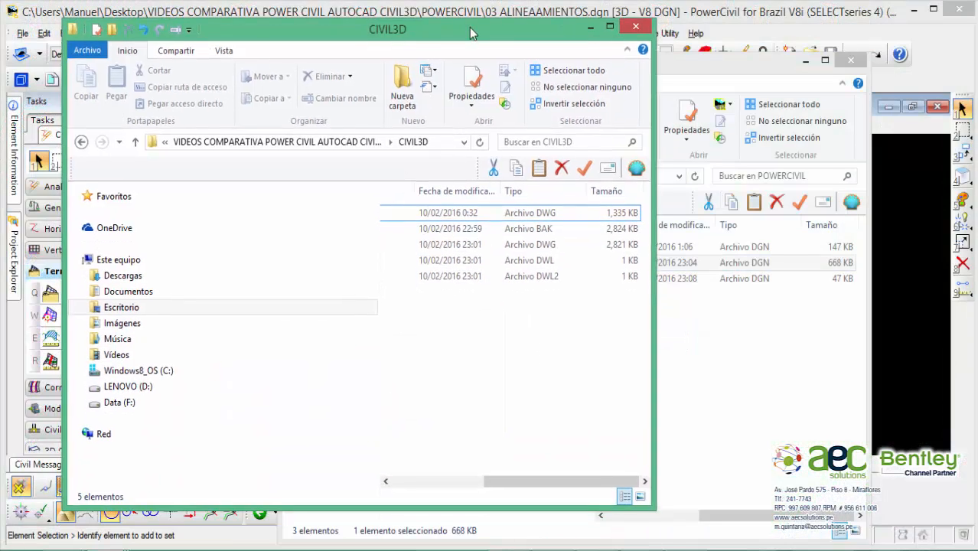
{"action": "left_click_drag", "start_coordinate": [536, 475], "coordinate": [369, 481]}
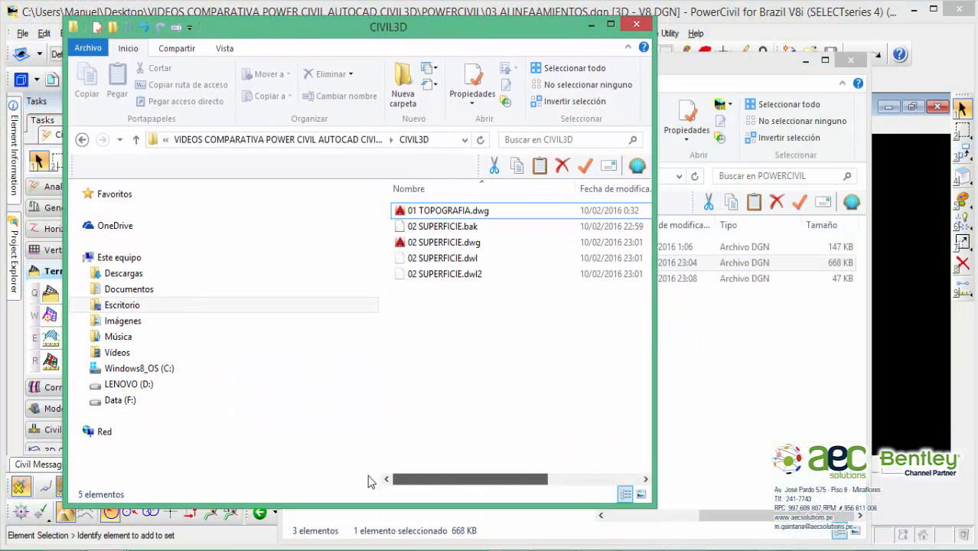
{"action": "left_click", "coordinate": [428, 243]}
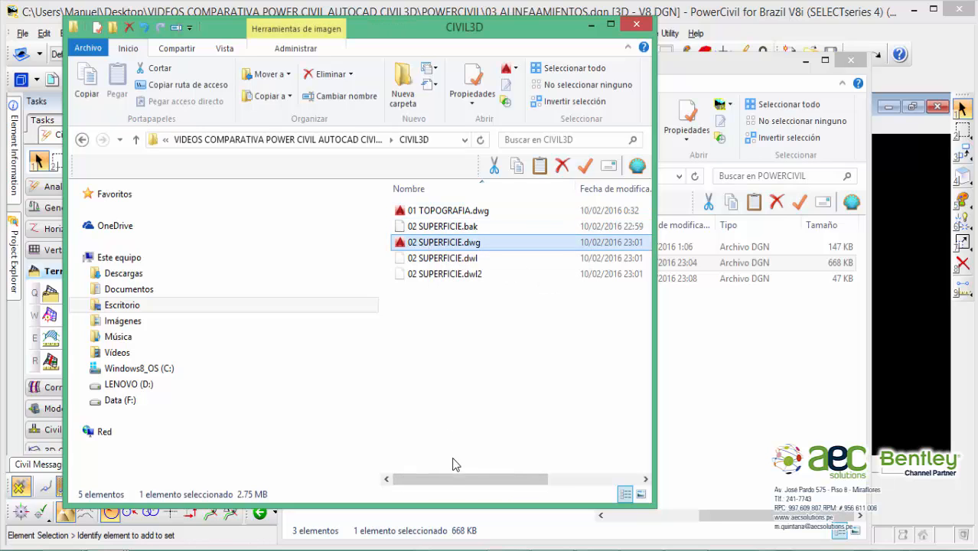
{"action": "left_click_drag", "start_coordinate": [455, 478], "coordinate": [553, 479]}
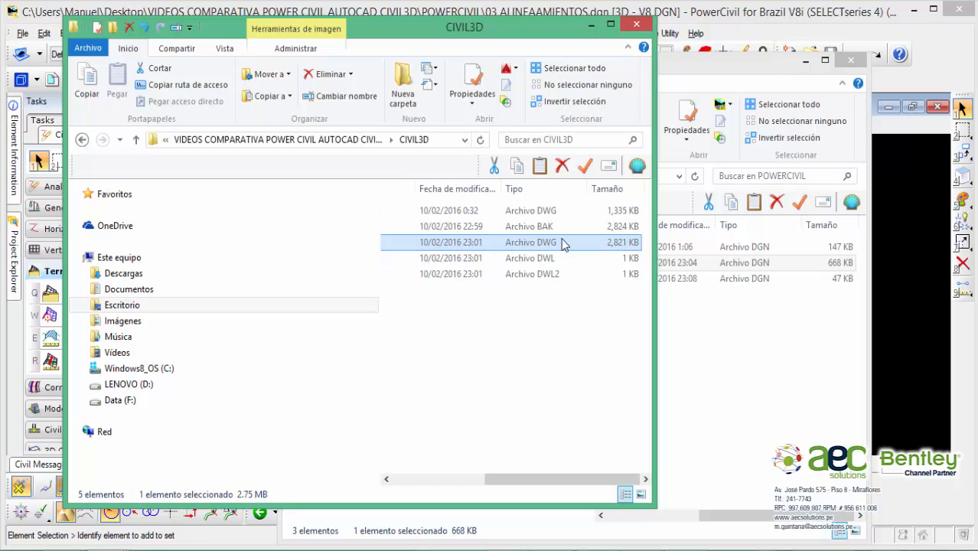
{"action": "left_click", "coordinate": [591, 25]}
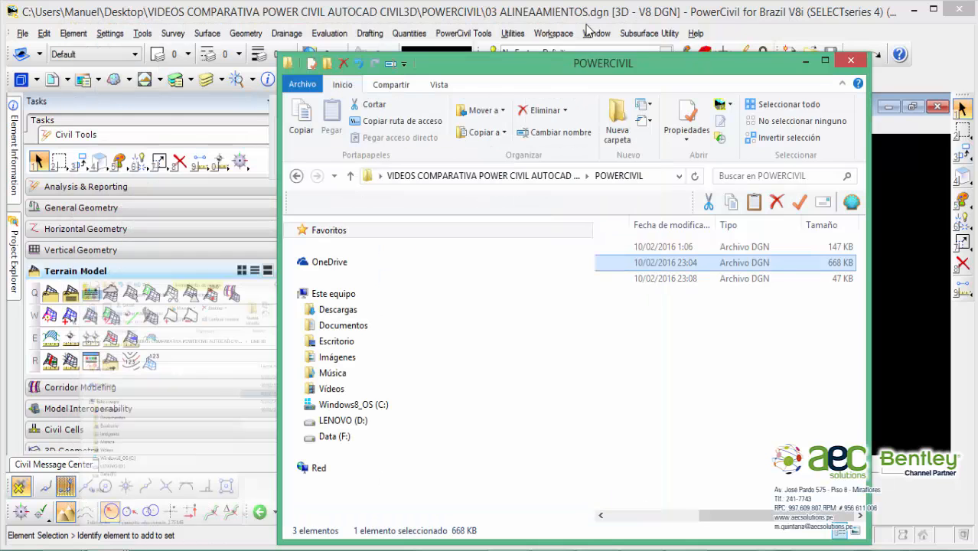
{"action": "left_click", "coordinate": [806, 61]}
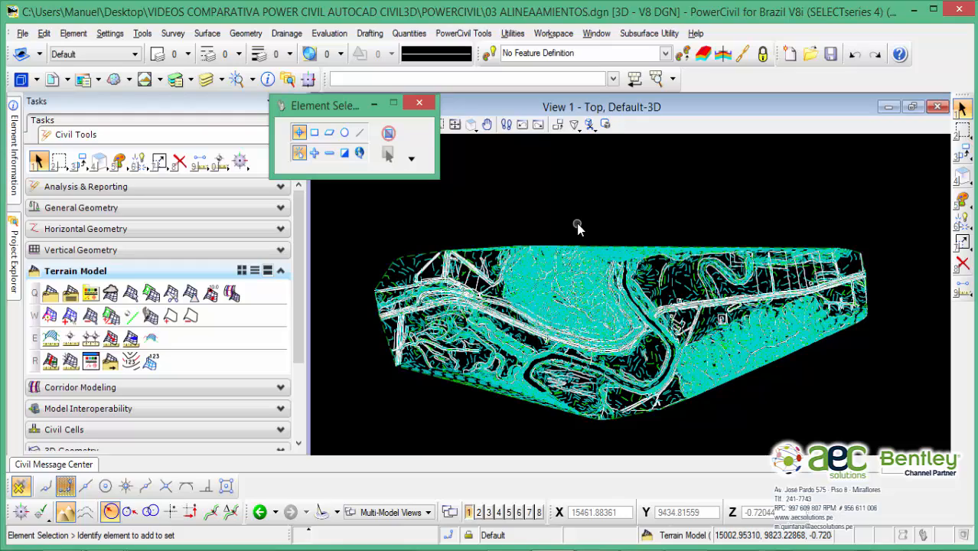
Inspect the GROUND terrain's contours up close along the road and slopes in the Top view
{"action": "scroll", "coordinate": [595, 300], "scroll_direction": "up", "scroll_amount": 2}
{"action": "middle_click_drag", "start_coordinate": [597, 300], "coordinate": [622, 274]}
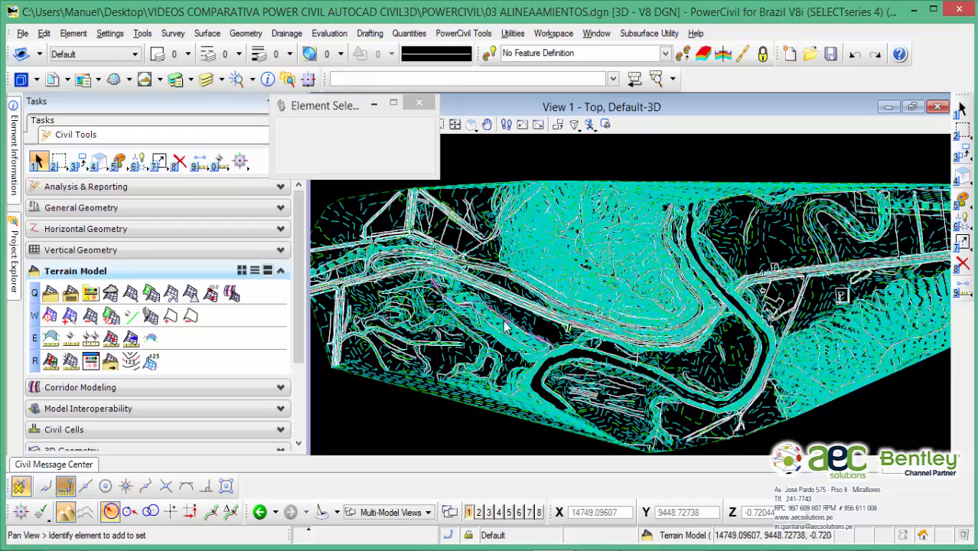
{"action": "middle_click_drag", "start_coordinate": [505, 328], "coordinate": [548, 329]}
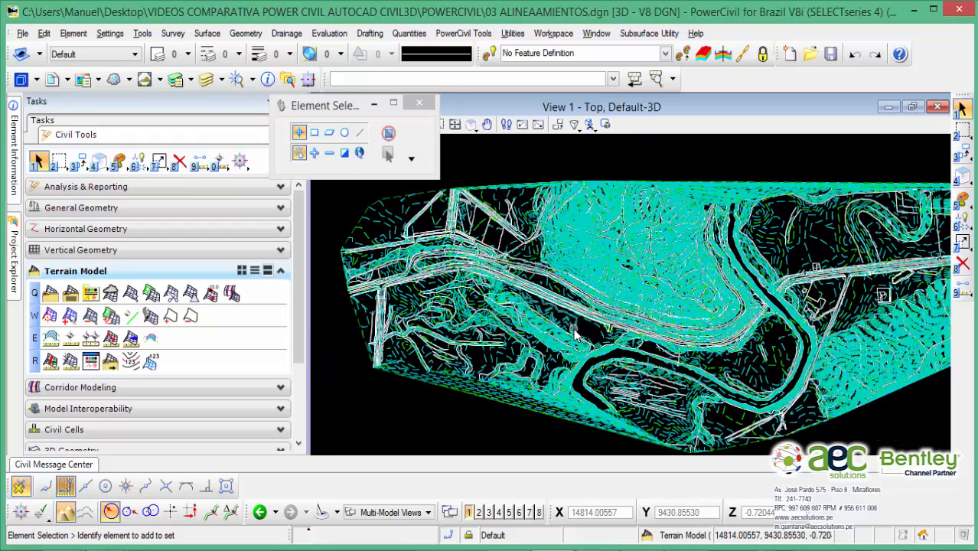
{"action": "scroll", "coordinate": [578, 330], "scroll_direction": "up", "scroll_amount": 2}
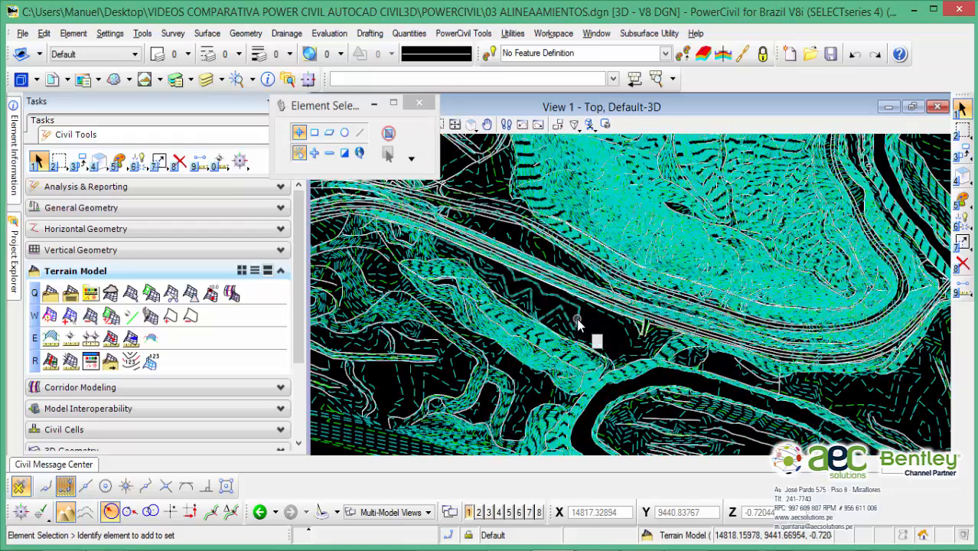
{"action": "scroll", "coordinate": [578, 325], "scroll_direction": "down", "scroll_amount": 2}
{"action": "scroll", "coordinate": [604, 283], "scroll_direction": "down", "scroll_amount": 2}
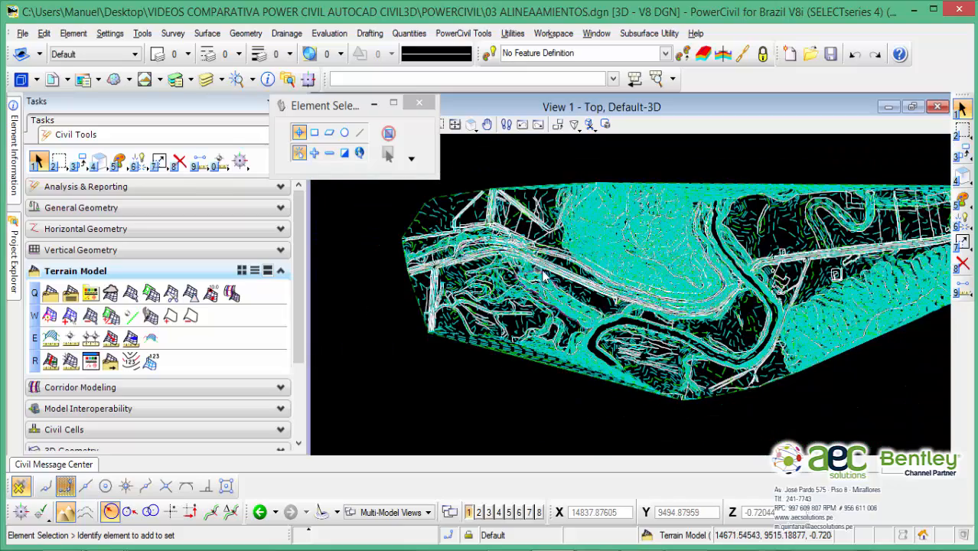
{"action": "scroll", "coordinate": [588, 268], "scroll_direction": "up", "scroll_amount": 4}
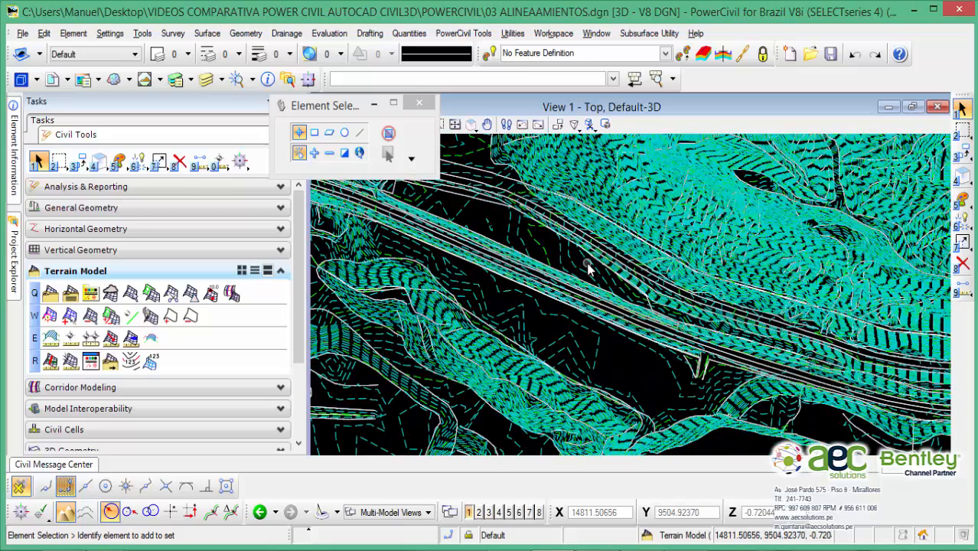
{"action": "scroll", "coordinate": [584, 323], "scroll_direction": "down", "scroll_amount": 1}
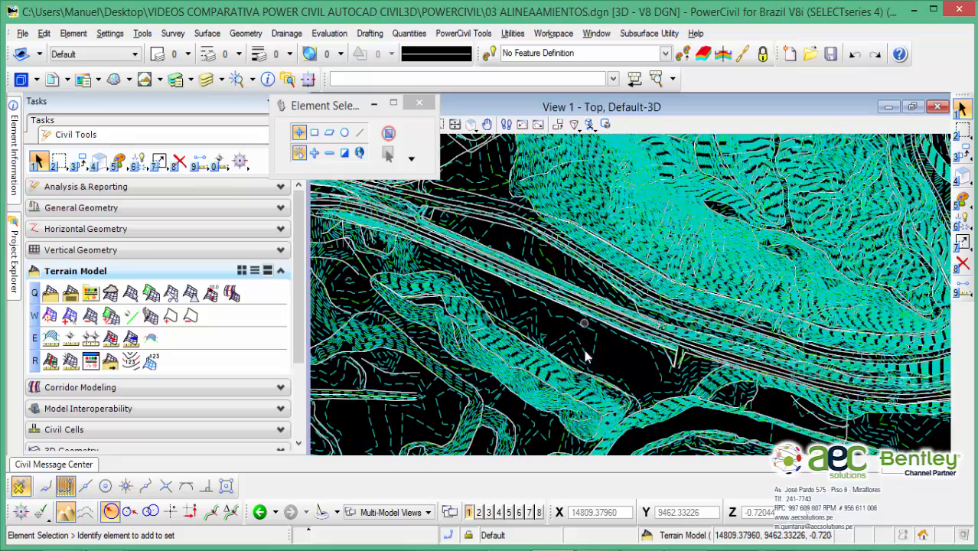
Examine the roads, slopes and river bend of the terrain model in the top view
{"action": "middle_click_drag", "start_coordinate": [600, 360], "coordinate": [585, 347]}
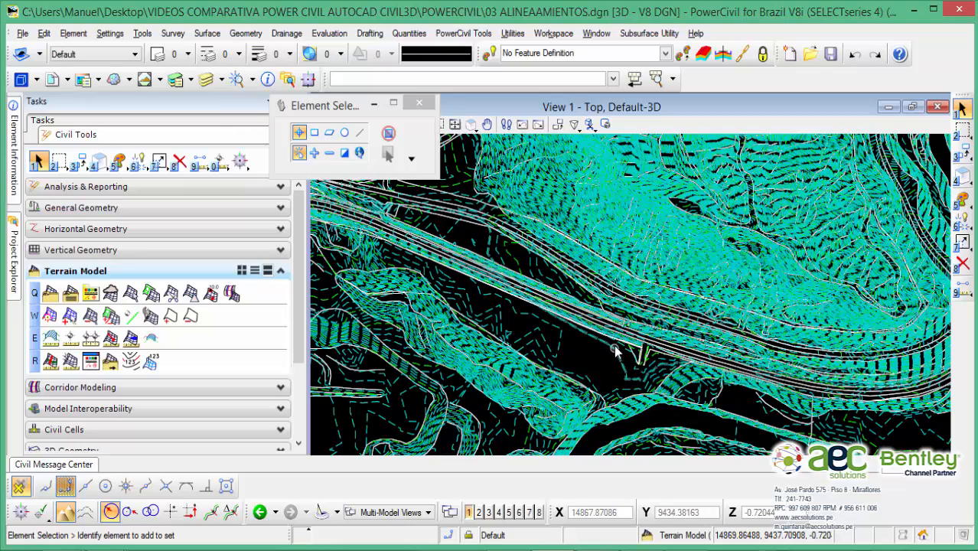
{"action": "scroll", "coordinate": [615, 350], "scroll_direction": "down", "scroll_amount": 2}
{"action": "middle_click_drag", "start_coordinate": [689, 220], "coordinate": [657, 274]}
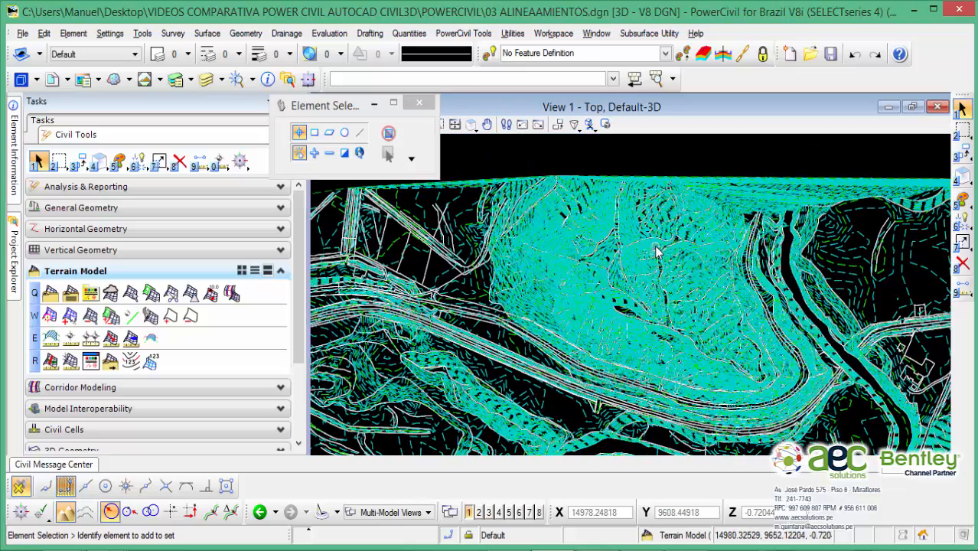
{"action": "middle_click_drag", "start_coordinate": [688, 325], "coordinate": [658, 242]}
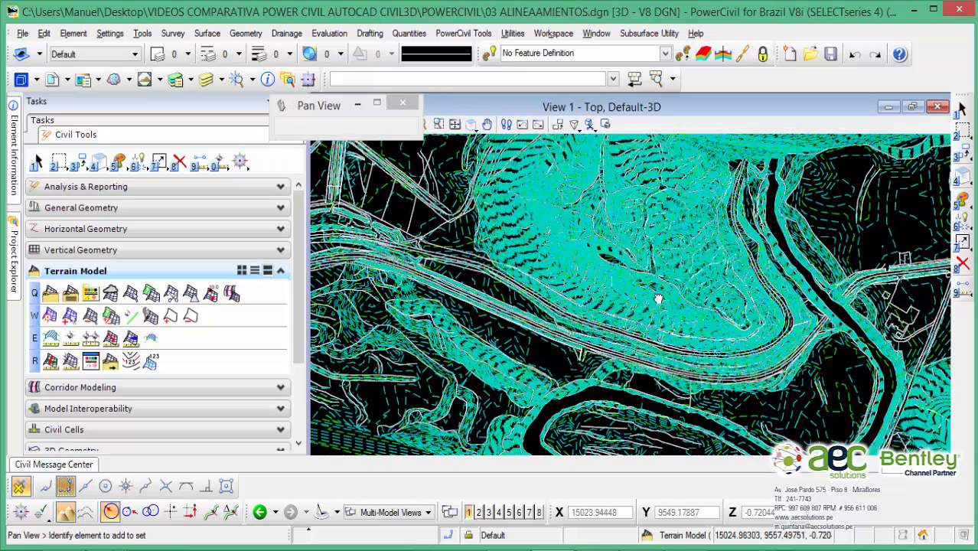
{"action": "middle_click_drag", "start_coordinate": [657, 299], "coordinate": [666, 255]}
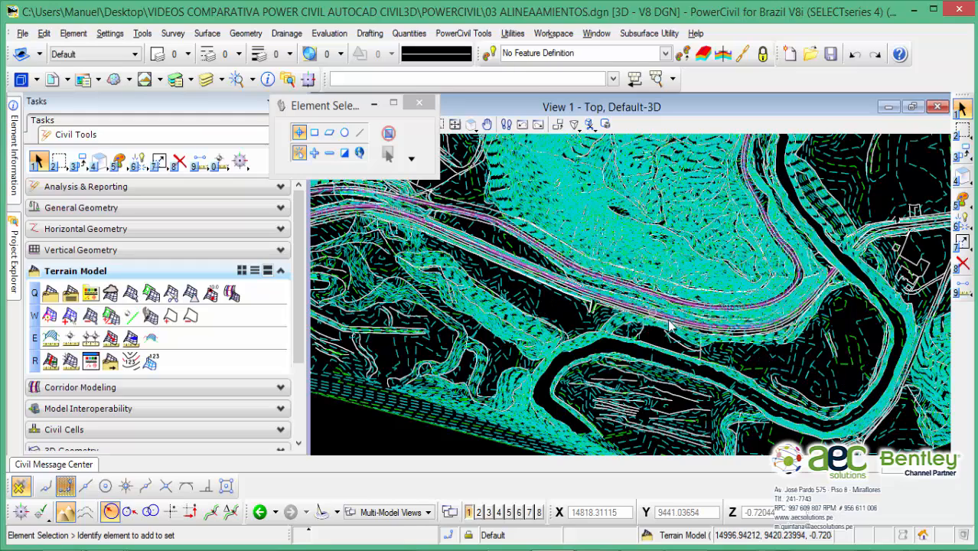
{"action": "scroll", "coordinate": [605, 348], "scroll_direction": "up", "scroll_amount": 2}
{"action": "scroll", "coordinate": [604, 346], "scroll_direction": "up", "scroll_amount": 2}
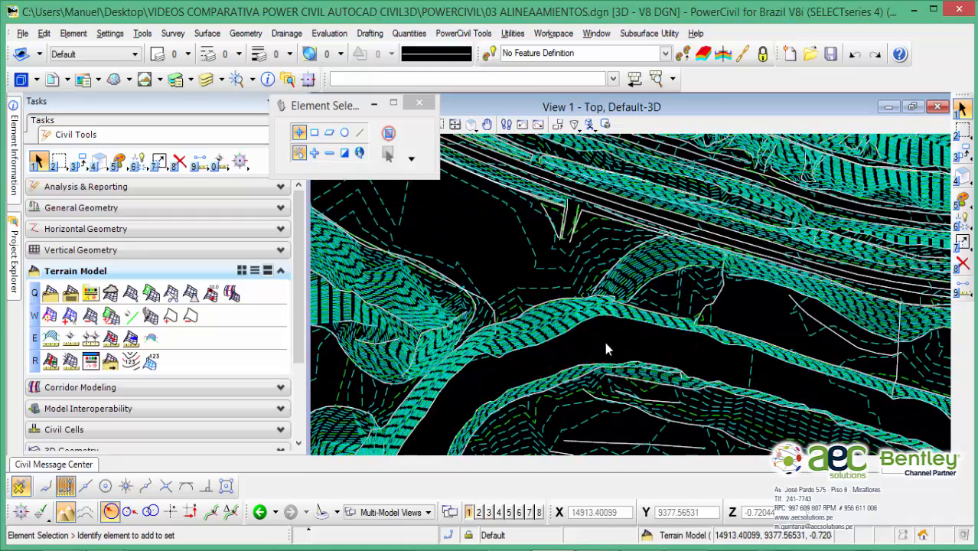
{"action": "scroll", "coordinate": [606, 346], "scroll_direction": "up", "scroll_amount": 2}
{"action": "scroll", "coordinate": [626, 278], "scroll_direction": "down", "scroll_amount": 2}
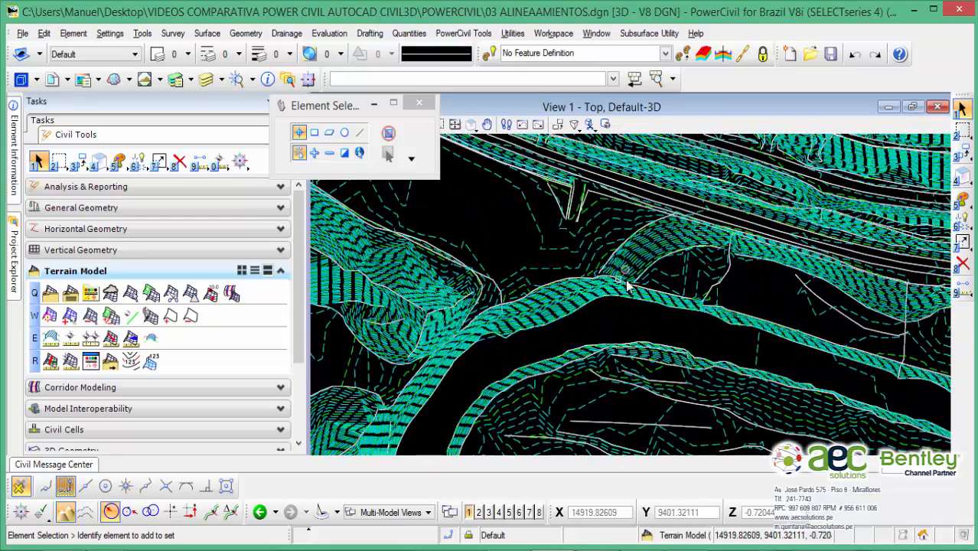
{"action": "scroll", "coordinate": [627, 307], "scroll_direction": "down", "scroll_amount": 3}
{"action": "scroll", "coordinate": [626, 316], "scroll_direction": "down", "scroll_amount": 1}
{"action": "middle_click_drag", "start_coordinate": [702, 301], "coordinate": [646, 308]}
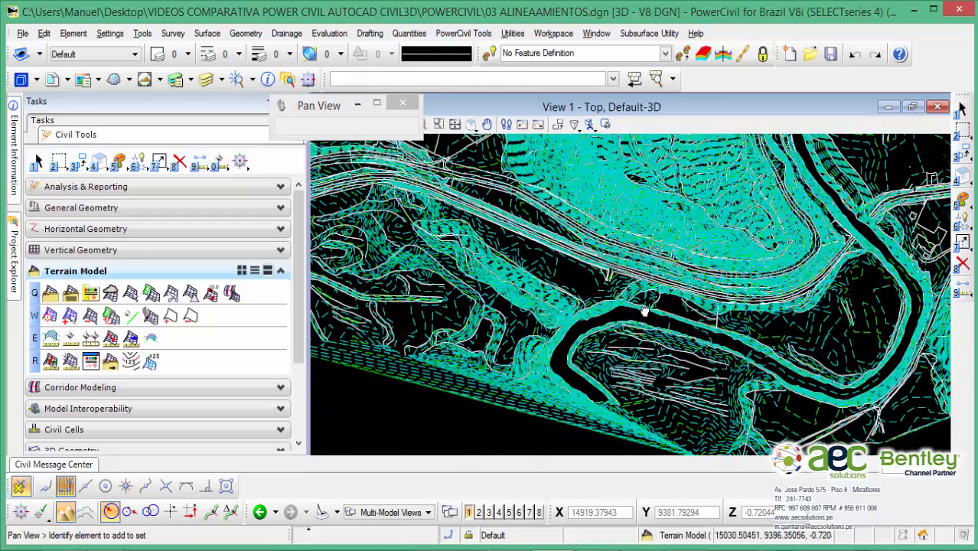
Inspect the terrain model closely where the river channel passes the road curve and the side road
{"action": "middle_click_drag", "start_coordinate": [760, 259], "coordinate": [716, 282]}
{"action": "scroll", "coordinate": [714, 282], "scroll_direction": "up", "scroll_amount": 1}
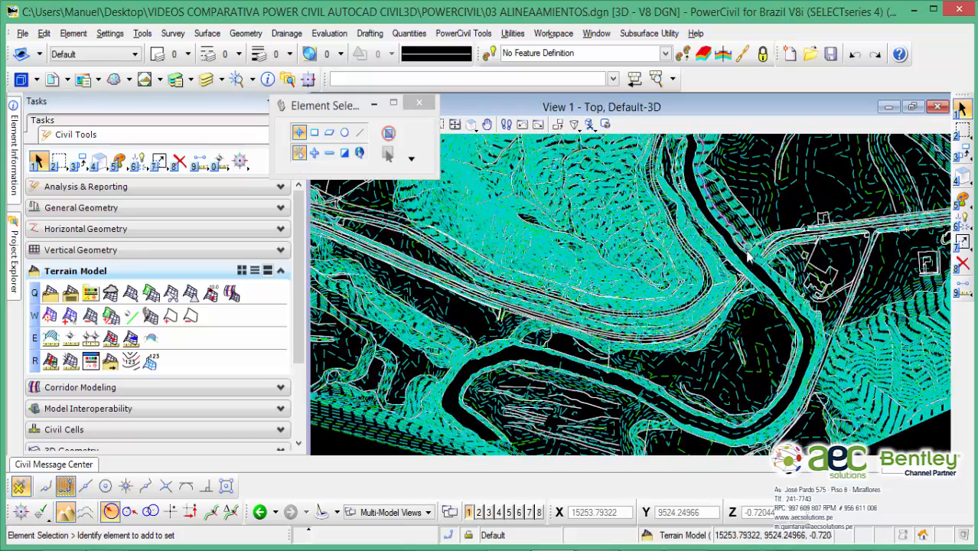
{"action": "scroll", "coordinate": [747, 264], "scroll_direction": "up", "scroll_amount": 4}
{"action": "scroll", "coordinate": [747, 264], "scroll_direction": "up", "scroll_amount": 2}
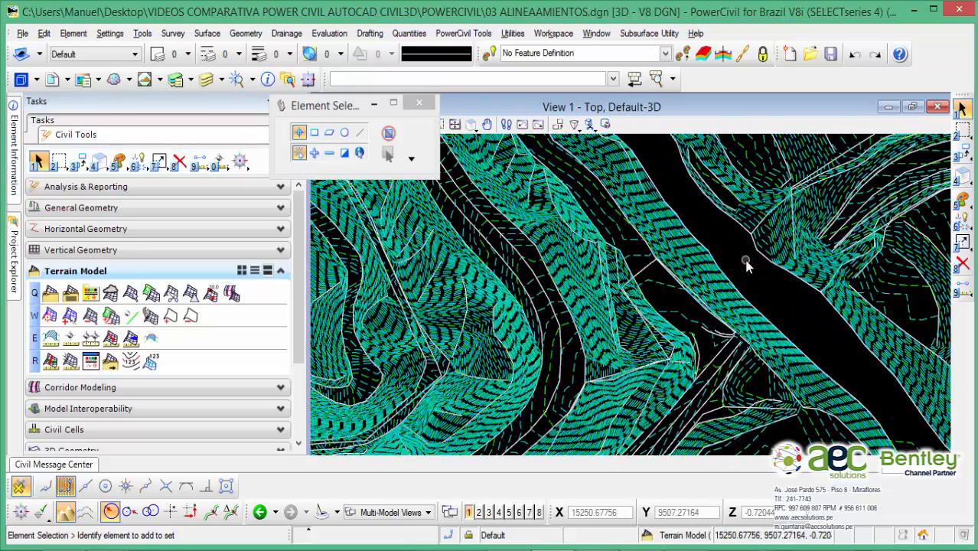
{"action": "scroll", "coordinate": [748, 263], "scroll_direction": "down", "scroll_amount": 1}
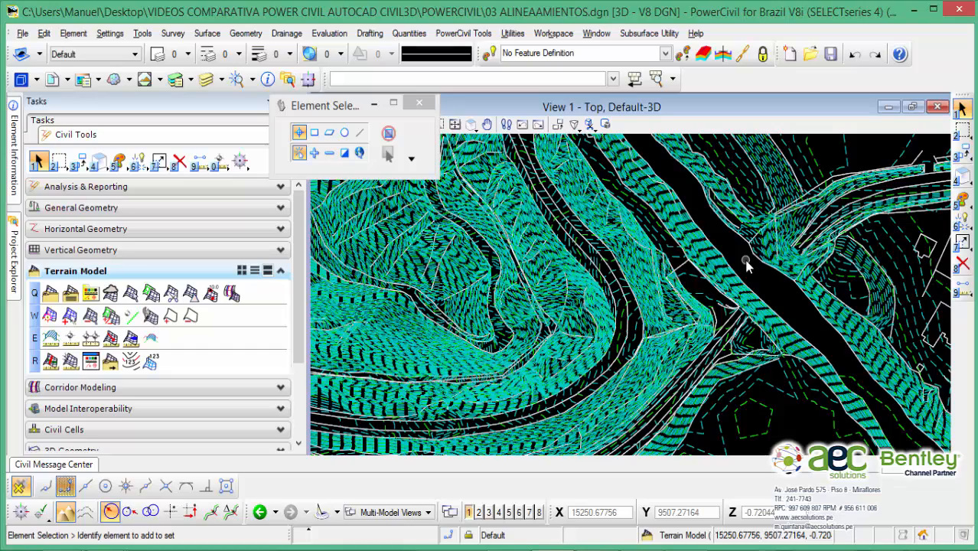
{"action": "scroll", "coordinate": [747, 263], "scroll_direction": "down", "scroll_amount": 1}
{"action": "scroll", "coordinate": [747, 264], "scroll_direction": "down", "scroll_amount": 1}
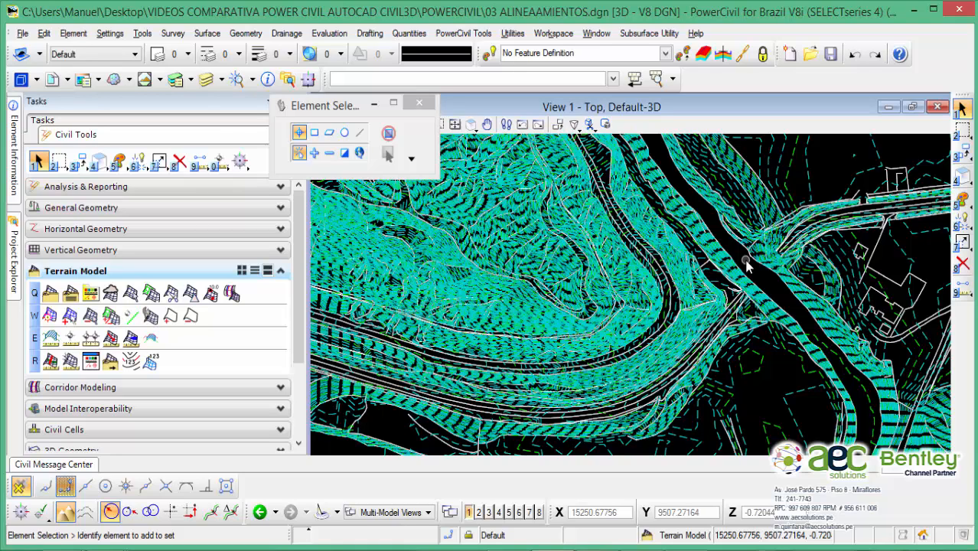
{"action": "scroll", "coordinate": [747, 263], "scroll_direction": "up", "scroll_amount": 1}
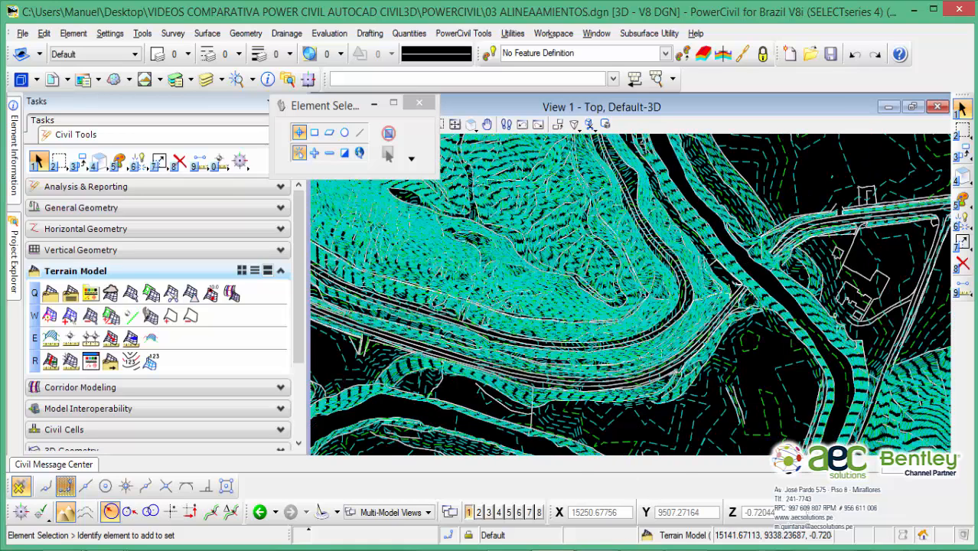
Switch to AutoCAD Civil 3D, create a new drawing and close the 02 SUPERFICIE drawing
{"action": "mouse_move", "coordinate": [597, 550]}
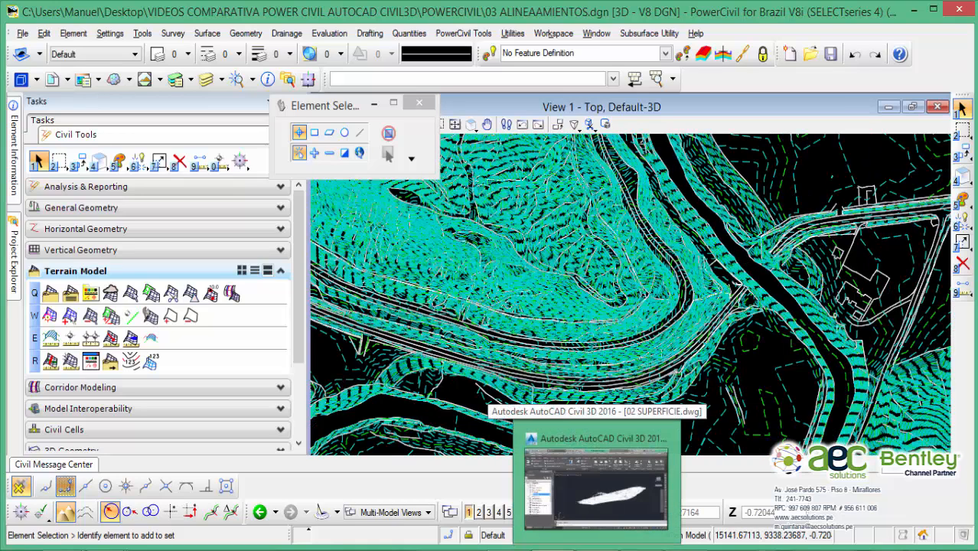
{"action": "left_click", "coordinate": [596, 490]}
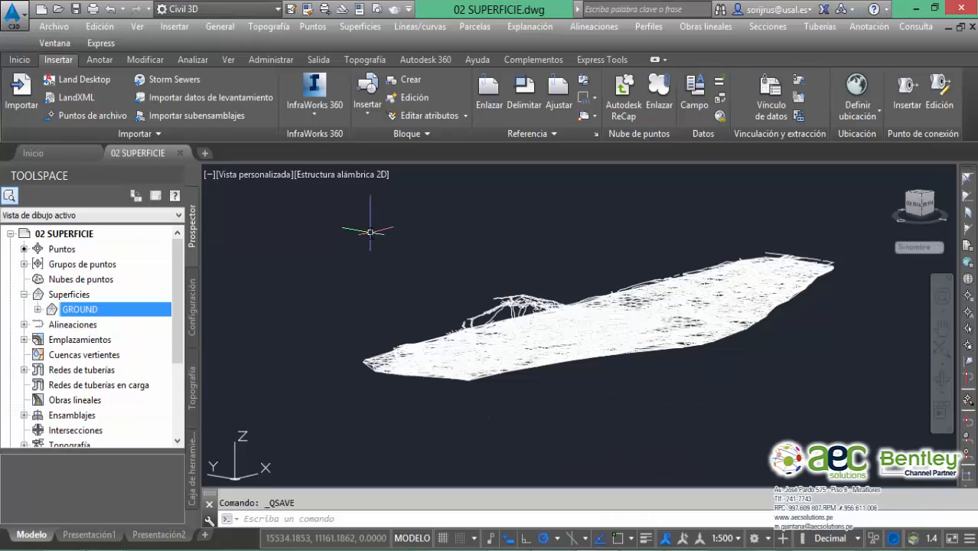
{"action": "left_click", "coordinate": [44, 11]}
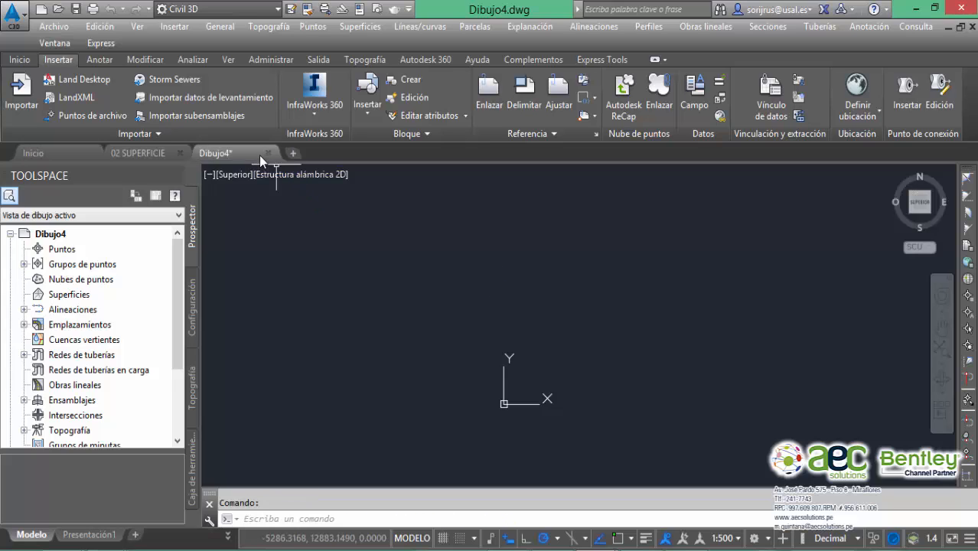
{"action": "mouse_move", "coordinate": [235, 153]}
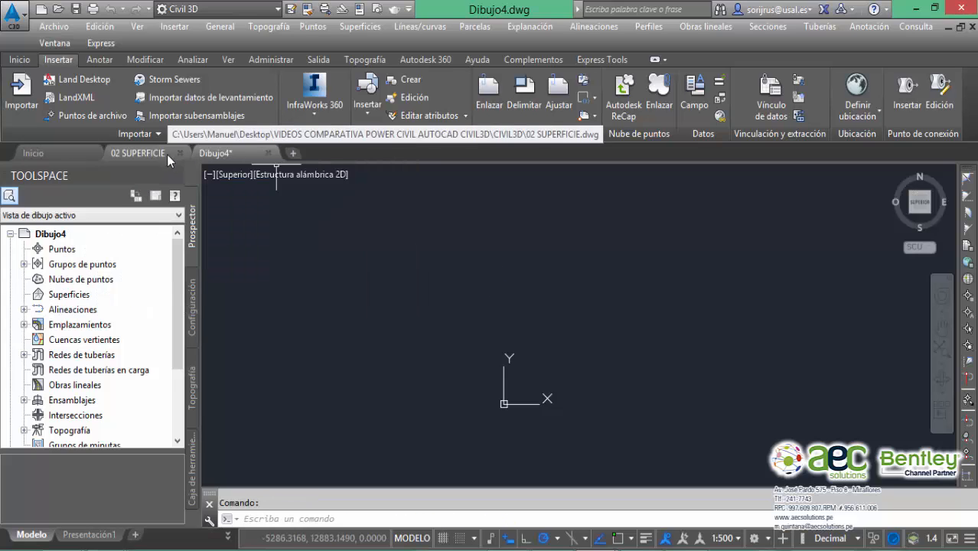
{"action": "left_click", "coordinate": [180, 155]}
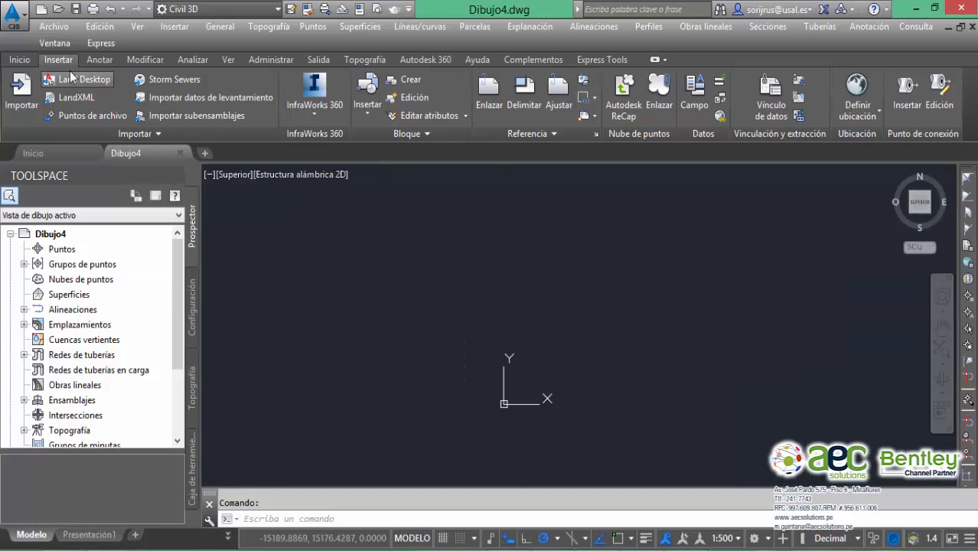
Save the new drawing as 03 ALINEAMIENTOS in the CIVIL3D folder, in AutoCAD 2013 DWG format
{"action": "left_click", "coordinate": [69, 27]}
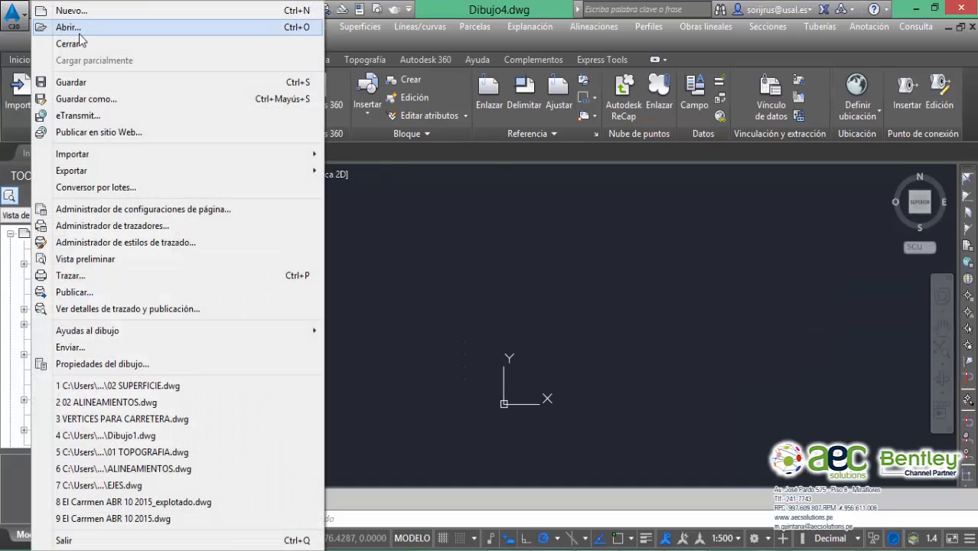
{"action": "left_click", "coordinate": [86, 99]}
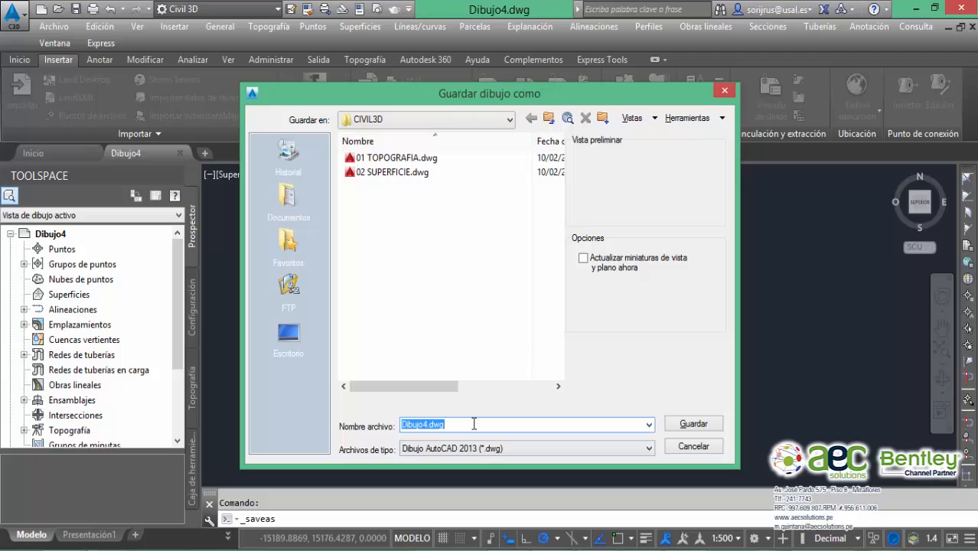
{"action": "type", "text": "03 ALINEAMIENTOS"}
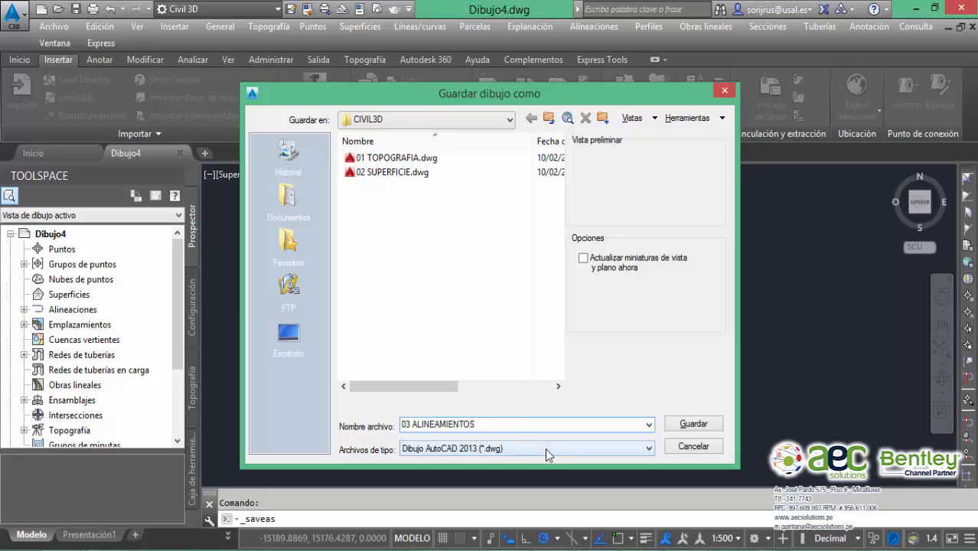
{"action": "left_click", "coordinate": [700, 425]}
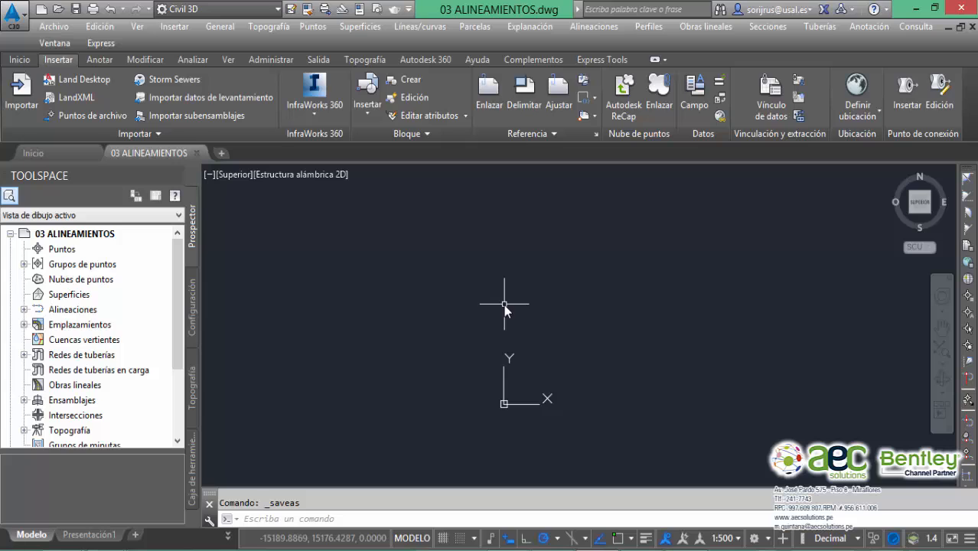
{"action": "scroll", "coordinate": [579, 303], "scroll_direction": "down", "scroll_amount": 5}
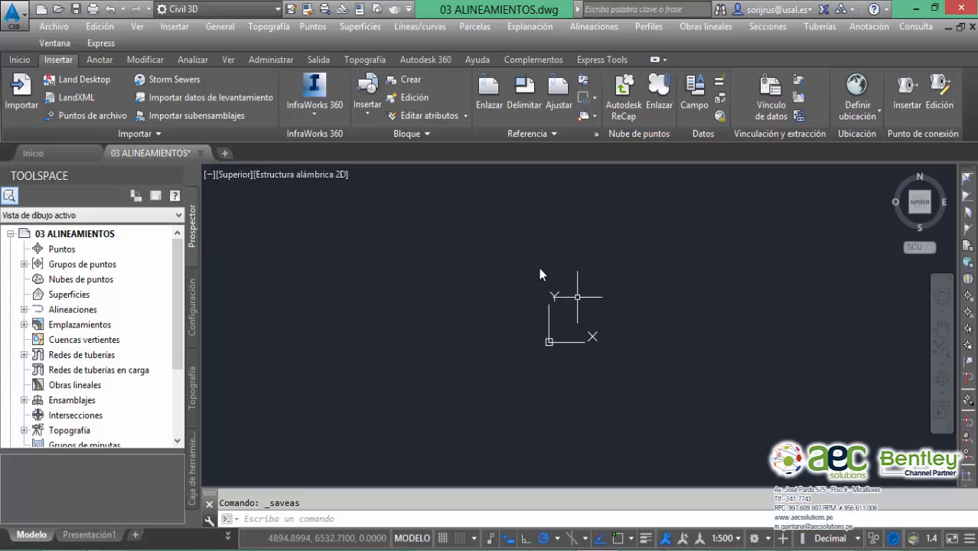
{"action": "left_click", "coordinate": [23, 61]}
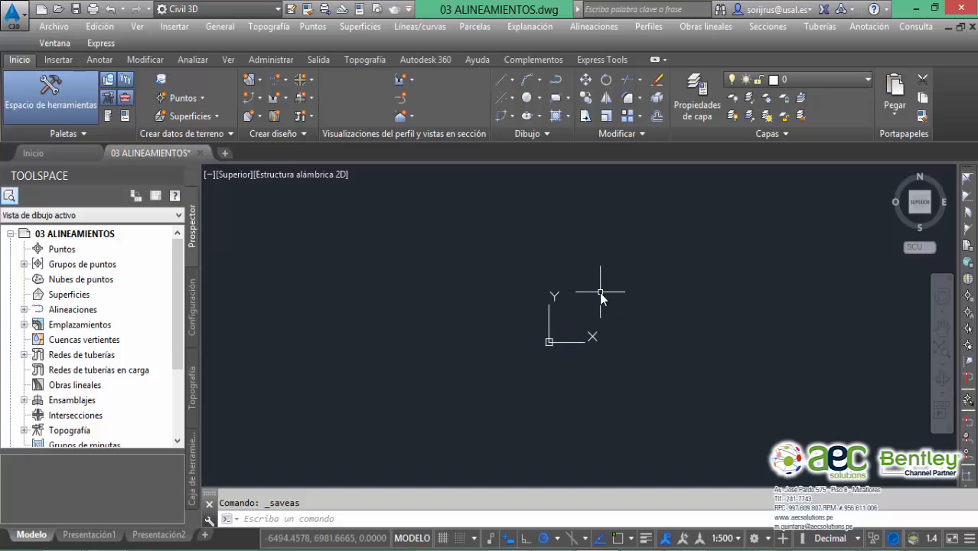
{"action": "middle_click_drag", "start_coordinate": [602, 291], "coordinate": [532, 311]}
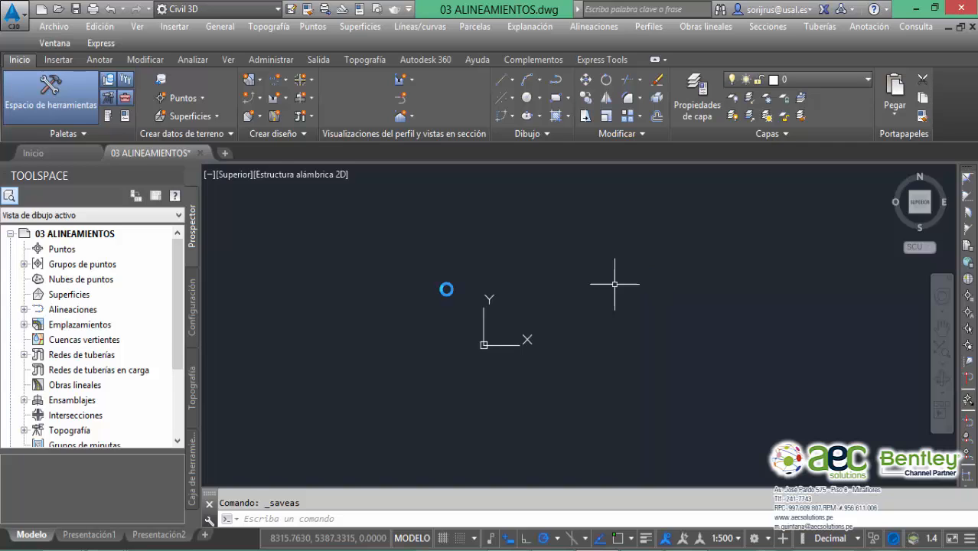
Set the data shortcuts working folder to CIVIL3D inside the VIDEOS COMPARATIVA POWER CIVIL AUTOCAD CIVIL3D folder
{"action": "left_click_drag", "start_coordinate": [175, 350], "coordinate": [171, 405]}
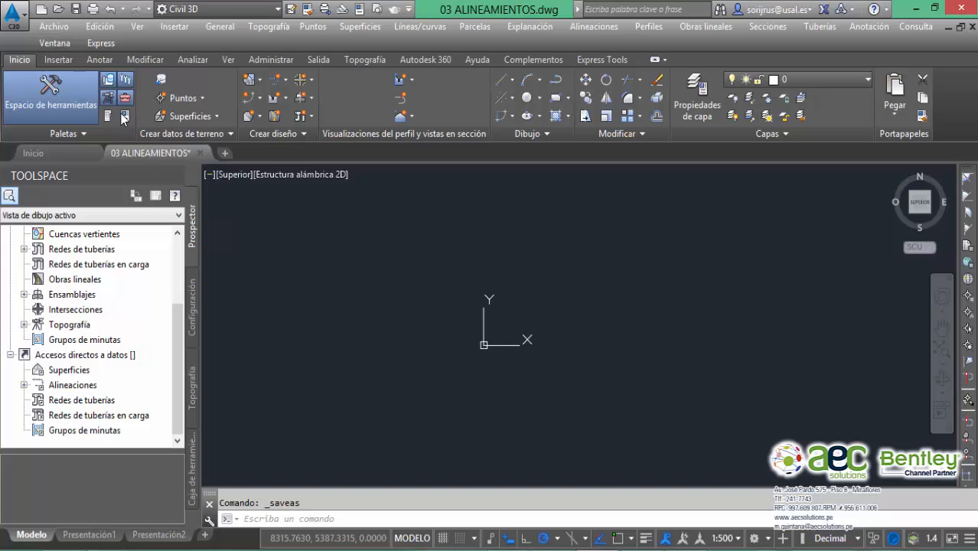
{"action": "right_click", "coordinate": [82, 357]}
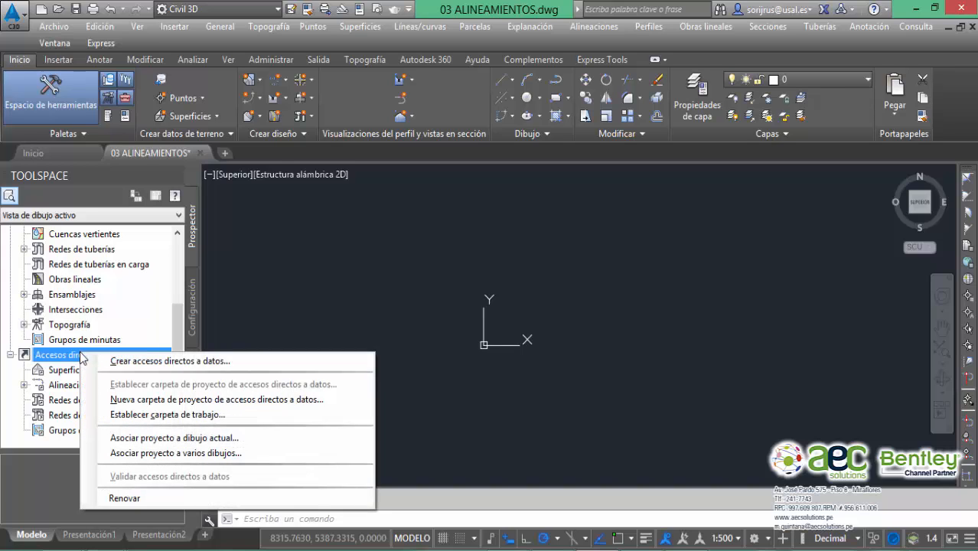
{"action": "left_click", "coordinate": [176, 415]}
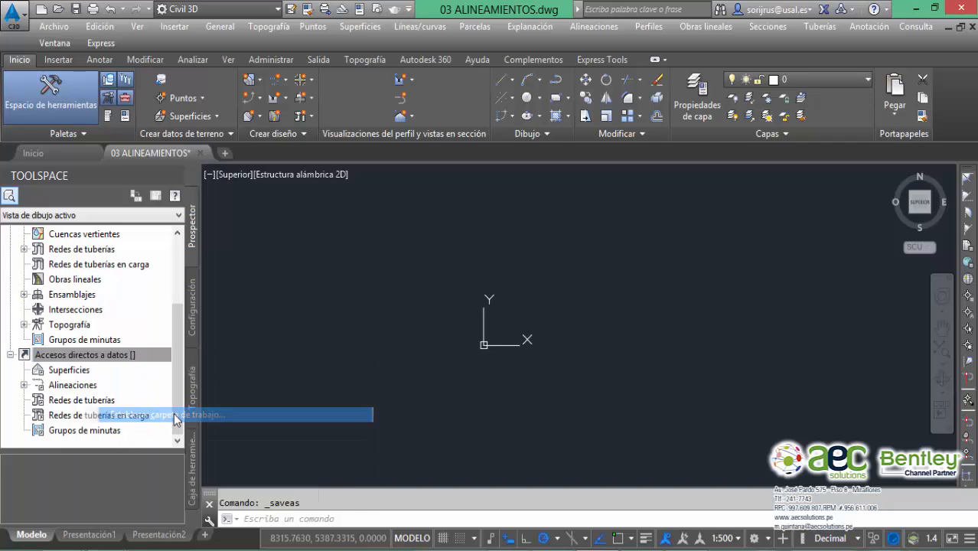
{"action": "left_click_drag", "start_coordinate": [587, 243], "coordinate": [592, 320]}
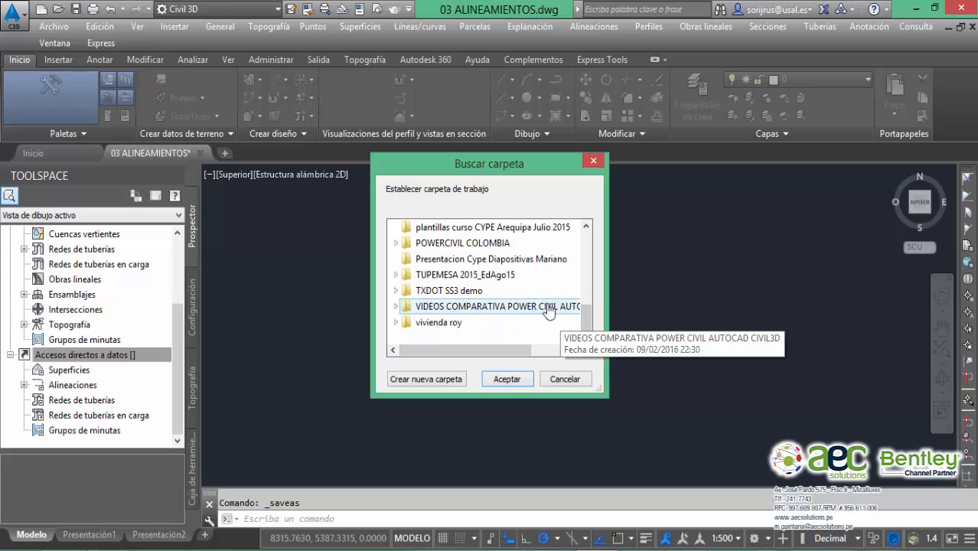
{"action": "left_click", "coordinate": [411, 310]}
{"action": "left_click", "coordinate": [405, 351]}
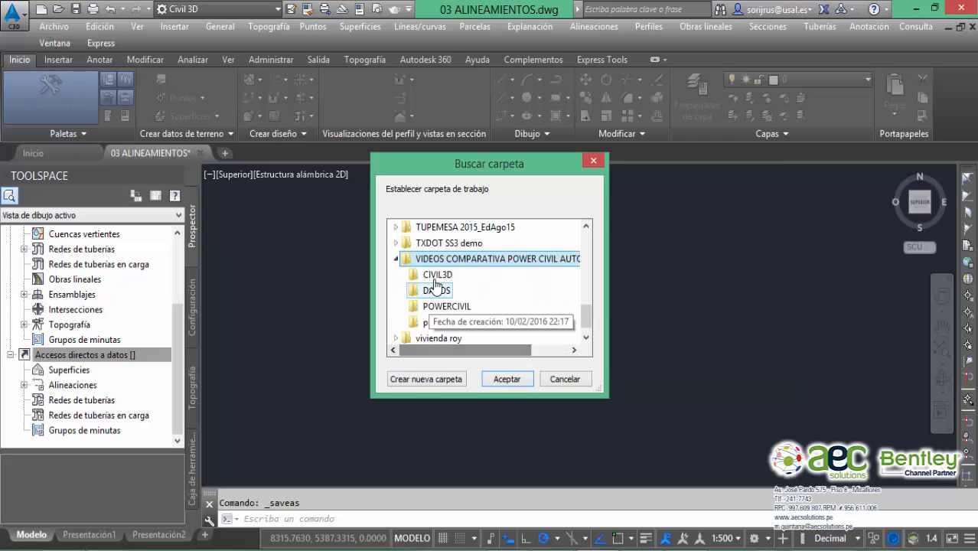
{"action": "left_click", "coordinate": [436, 274]}
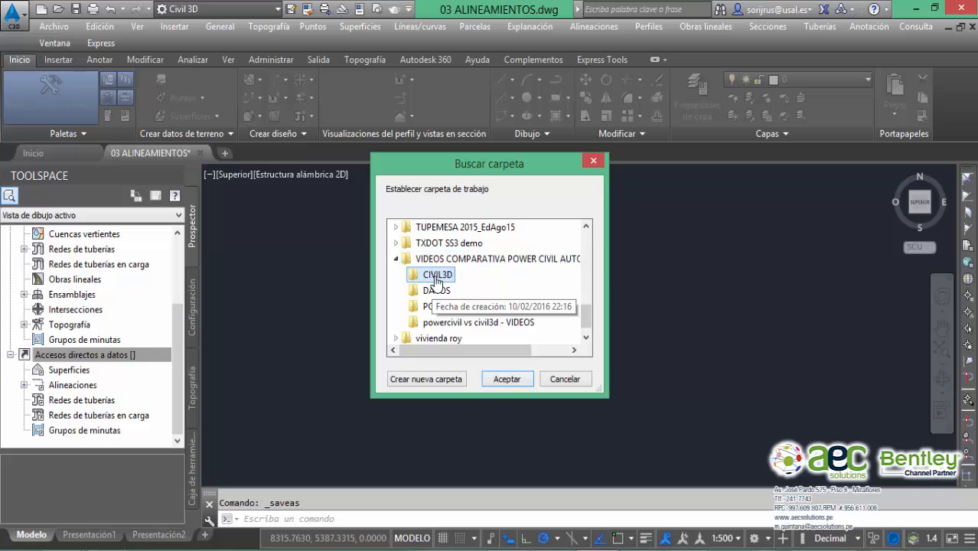
{"action": "left_click", "coordinate": [508, 378]}
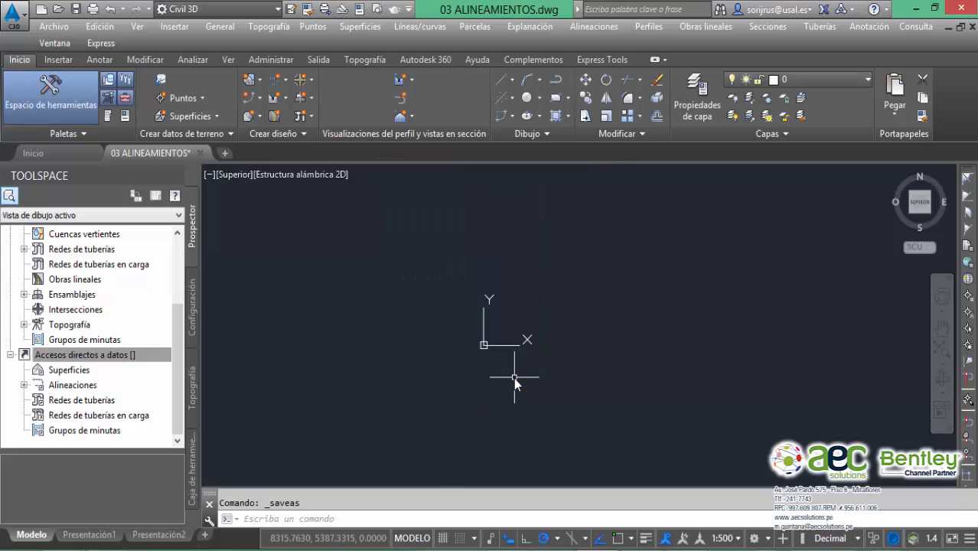
Check which working folder is assigned to the data shortcuts and accept it
{"action": "right_click", "coordinate": [98, 362]}
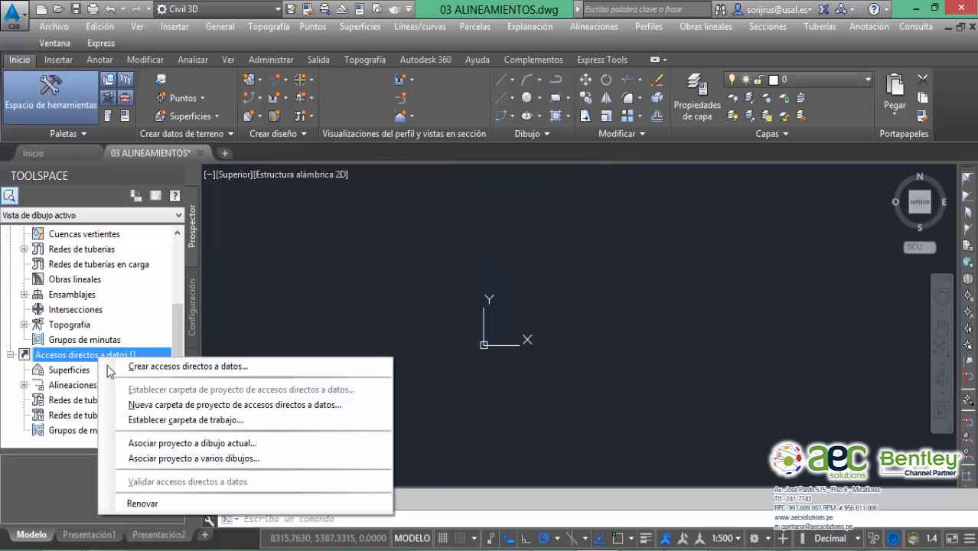
{"action": "left_click", "coordinate": [164, 423]}
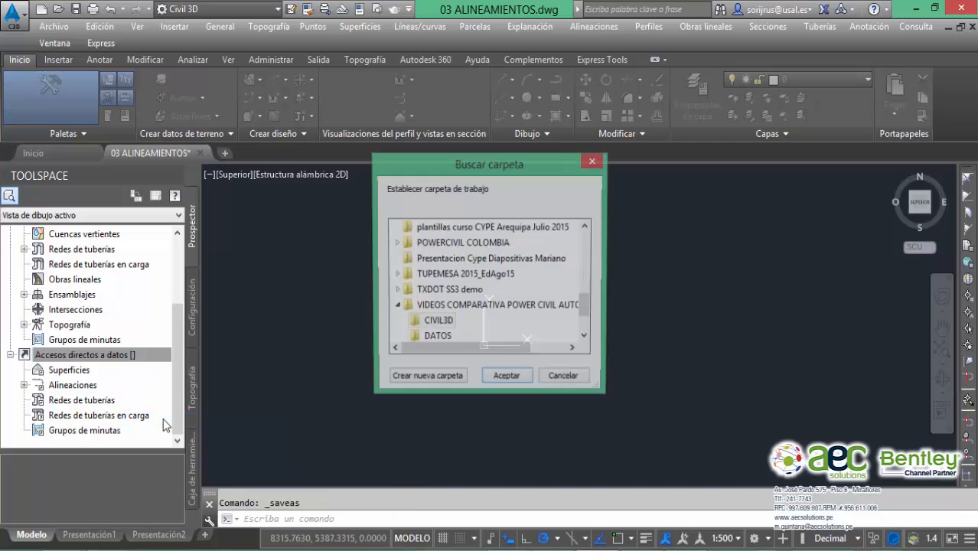
{"action": "left_click", "coordinate": [505, 378]}
Create a data shortcuts project folder named EJEMPLO YOUTUBE and widen the Toolspace to check its path
{"action": "right_click", "coordinate": [145, 358]}
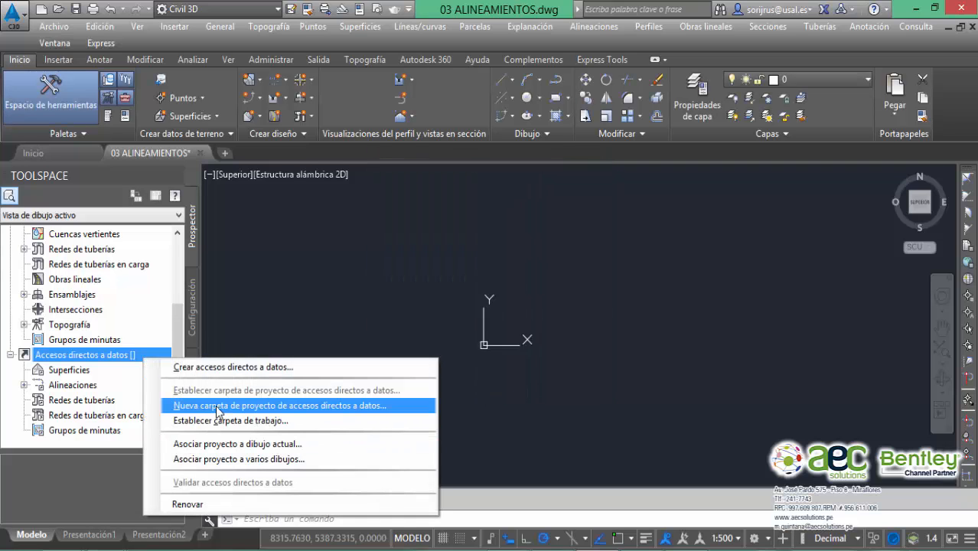
{"action": "left_click", "coordinate": [218, 407]}
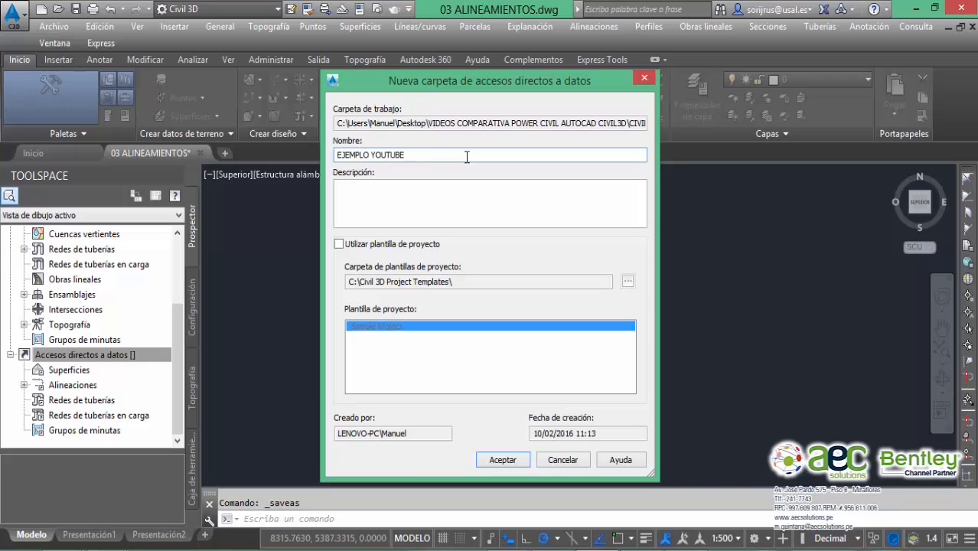
{"action": "left_click", "coordinate": [508, 460]}
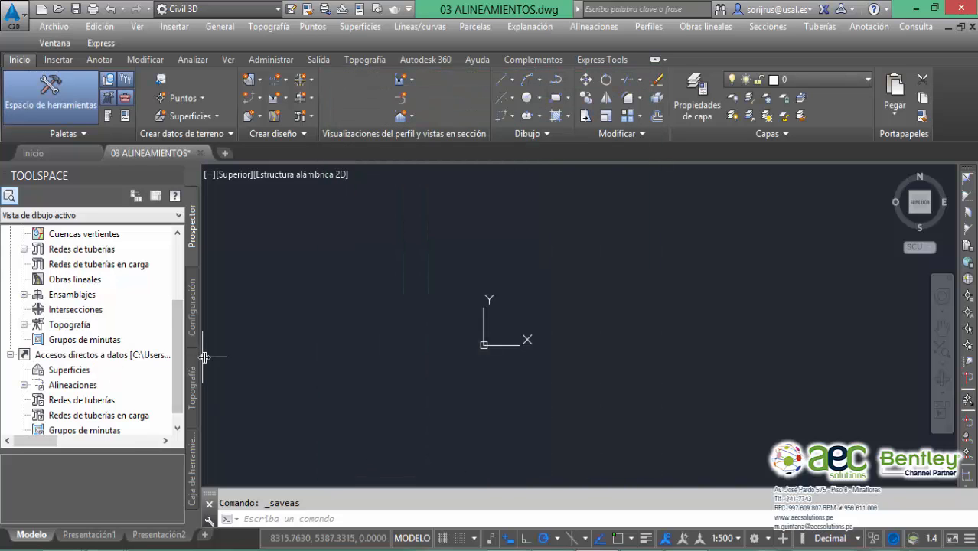
{"action": "left_click_drag", "start_coordinate": [199, 356], "coordinate": [348, 357]}
{"action": "left_click_drag", "start_coordinate": [161, 434], "coordinate": [336, 445]}
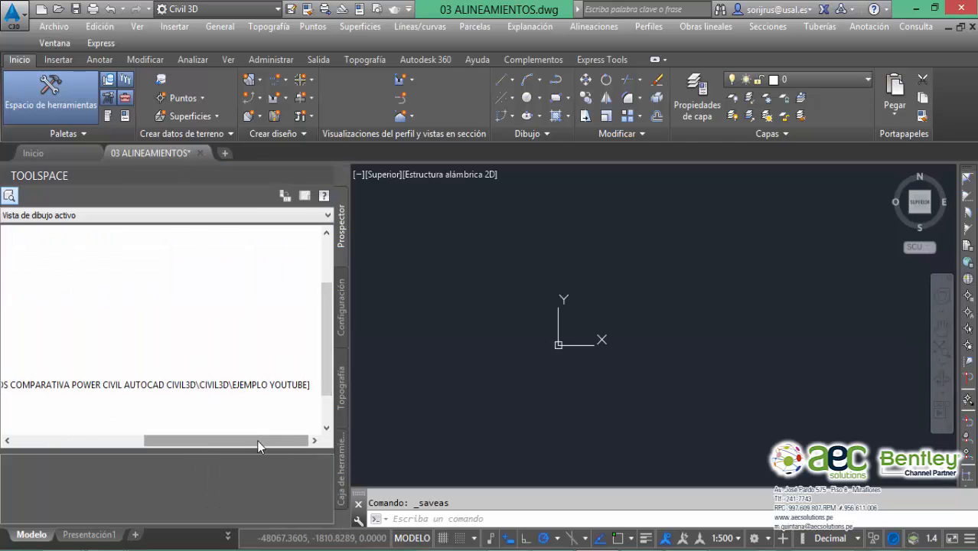
{"action": "left_click_drag", "start_coordinate": [257, 439], "coordinate": [69, 438]}
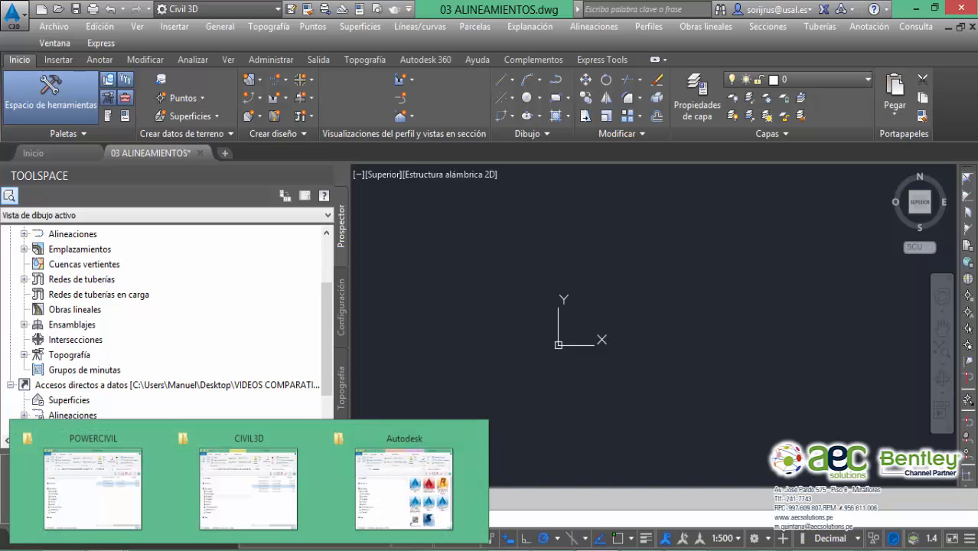
Switch to the CIVIL3D folder in File Explorer and examine the subfolders of EJEMPLO YOUTUBE\_Shortcuts
{"action": "left_click", "coordinate": [265, 495]}
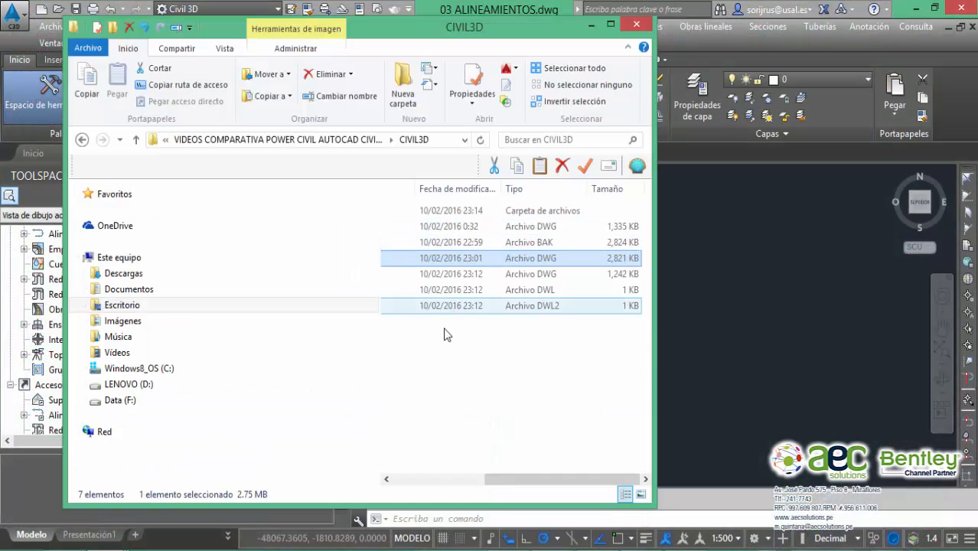
{"action": "left_click_drag", "start_coordinate": [521, 480], "coordinate": [374, 483]}
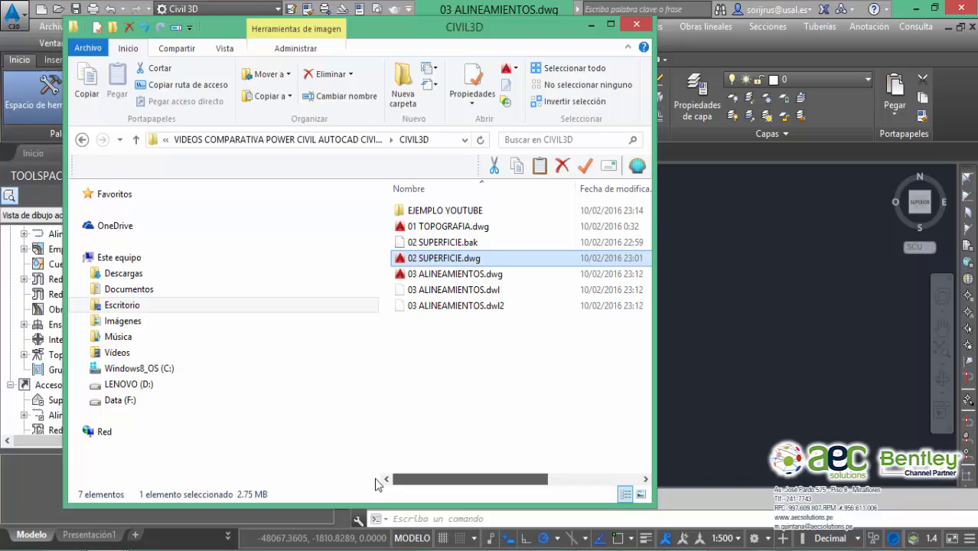
{"action": "double_click", "coordinate": [433, 212]}
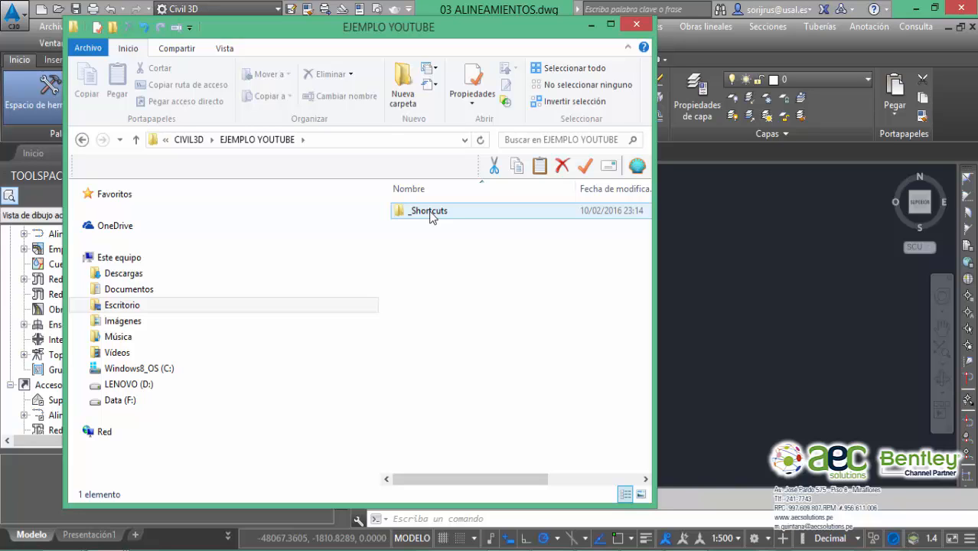
{"action": "double_click", "coordinate": [430, 214]}
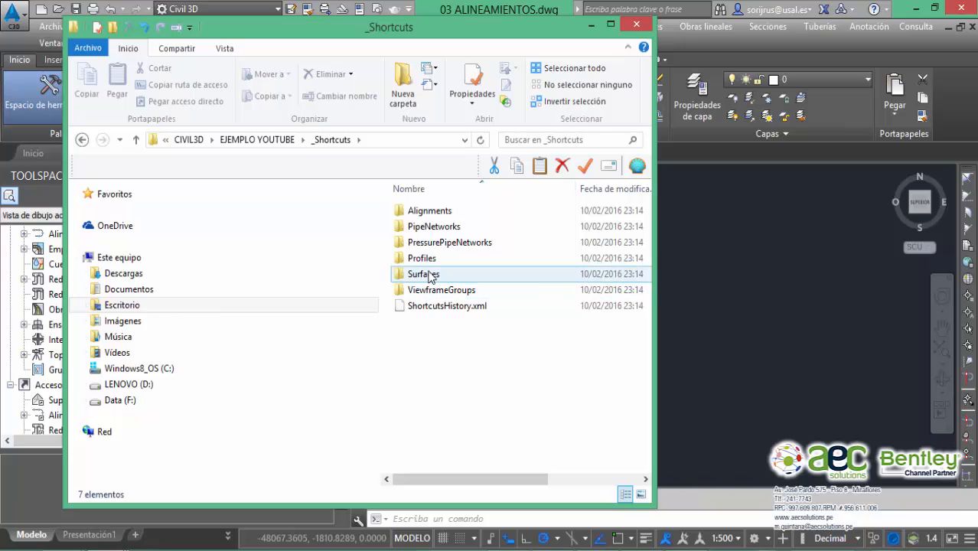
{"action": "left_click_drag", "start_coordinate": [401, 26], "coordinate": [534, 50]}
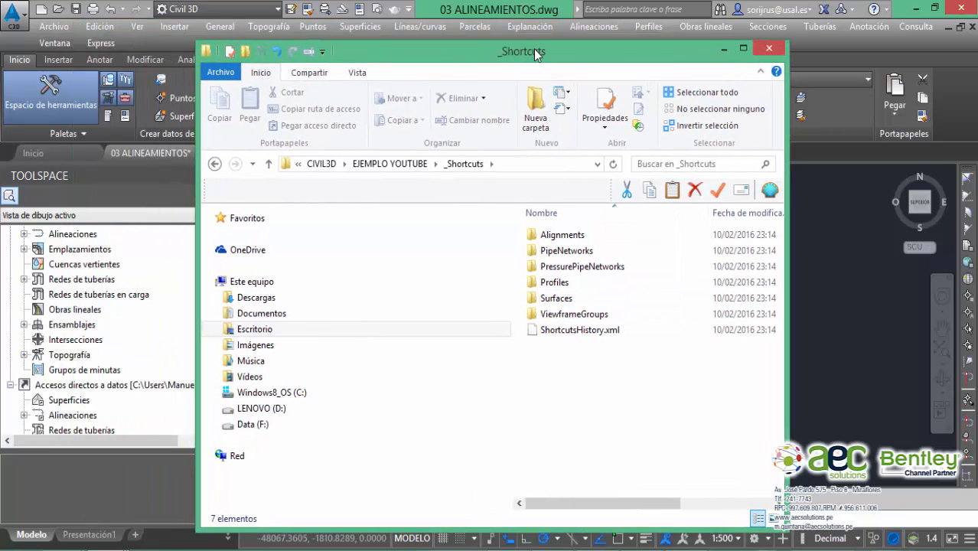
Copy 02 SUPERFICIE.dwg from the CIVIL3D folder into EJEMPLO YOUTUBE\_Shortcuts\Surfaces and minimize File Explorer
{"action": "left_click", "coordinate": [322, 164]}
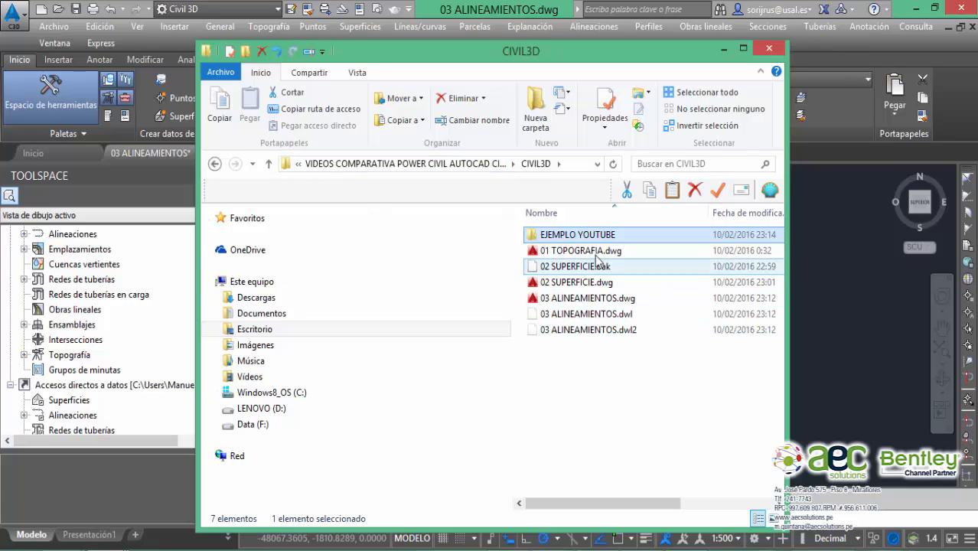
{"action": "left_click", "coordinate": [577, 283]}
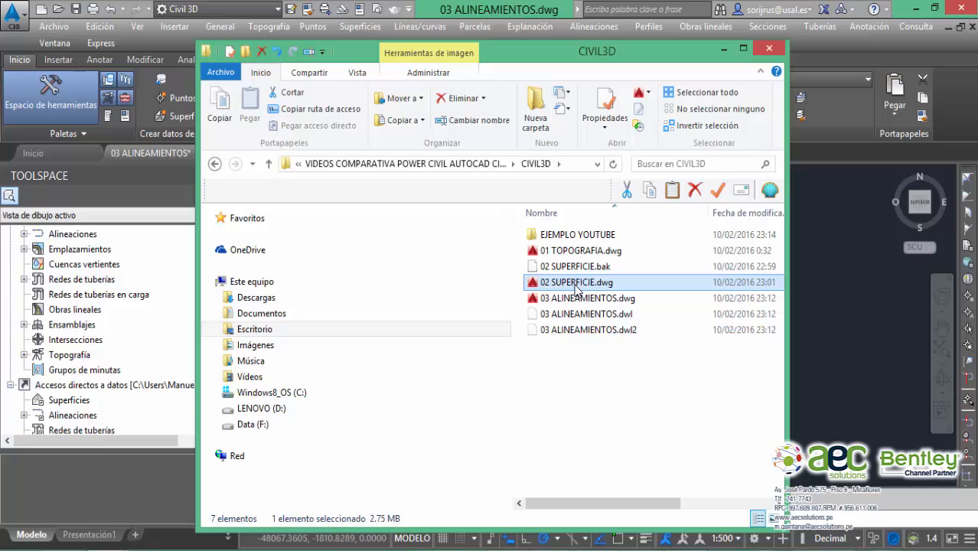
{"action": "key", "text": "ctrl+c"}
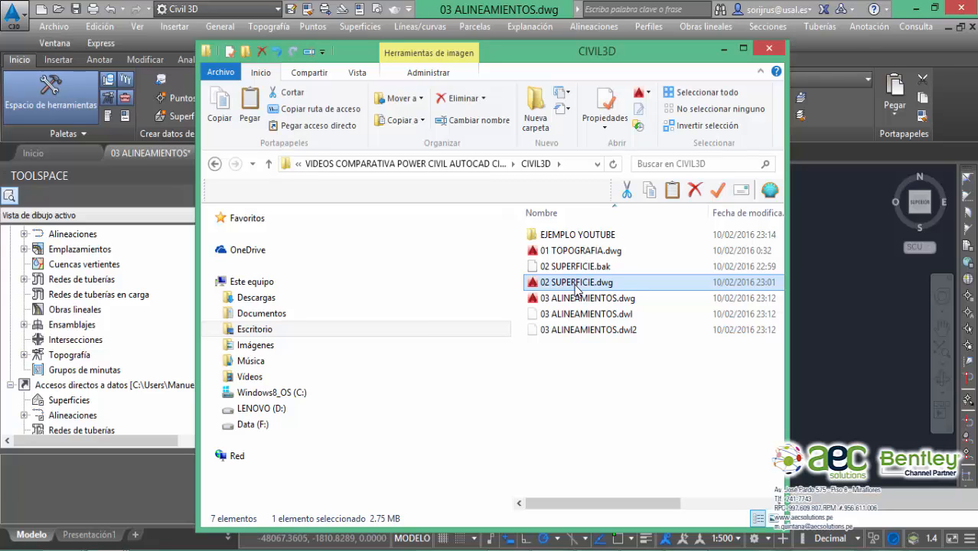
{"action": "double_click", "coordinate": [578, 235]}
{"action": "double_click", "coordinate": [585, 236]}
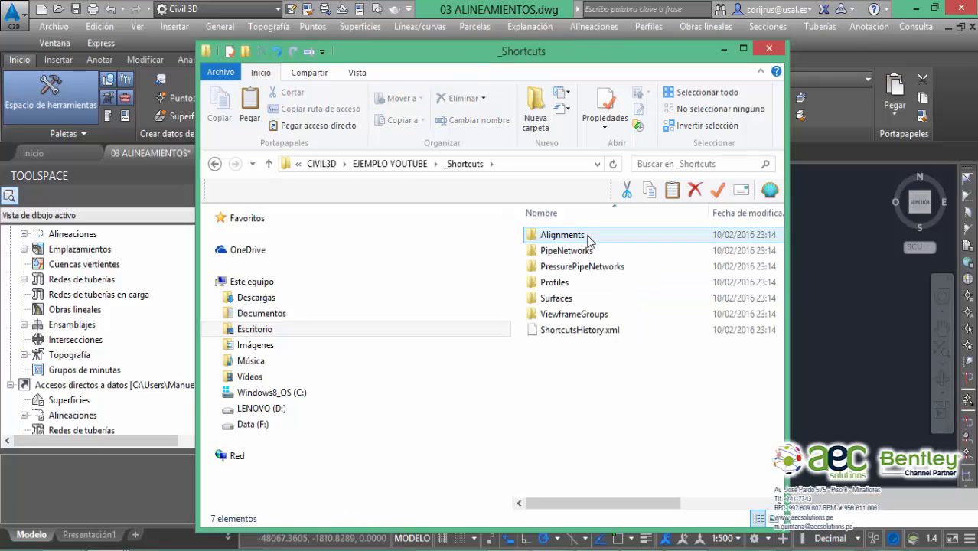
{"action": "double_click", "coordinate": [559, 298]}
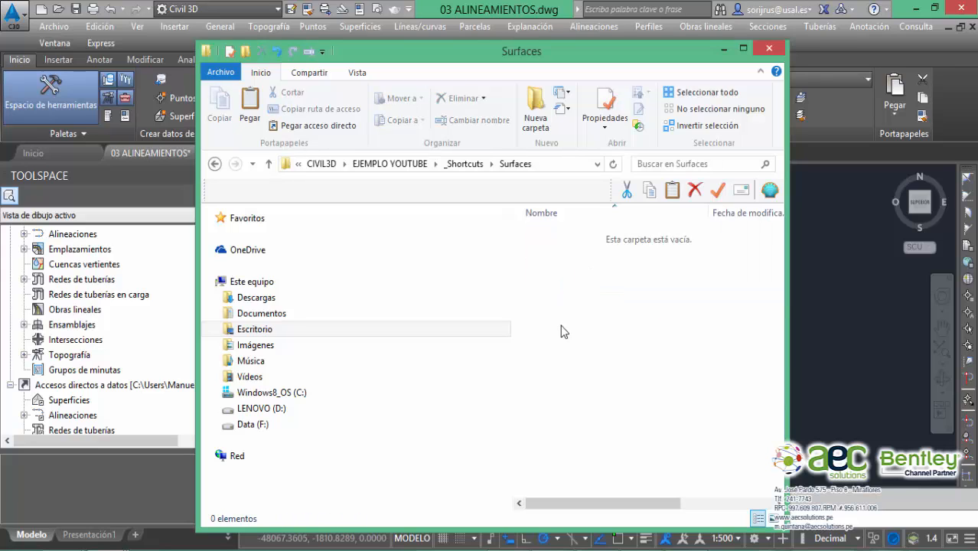
{"action": "key", "text": "ctrl+v"}
{"action": "left_click", "coordinate": [590, 346]}
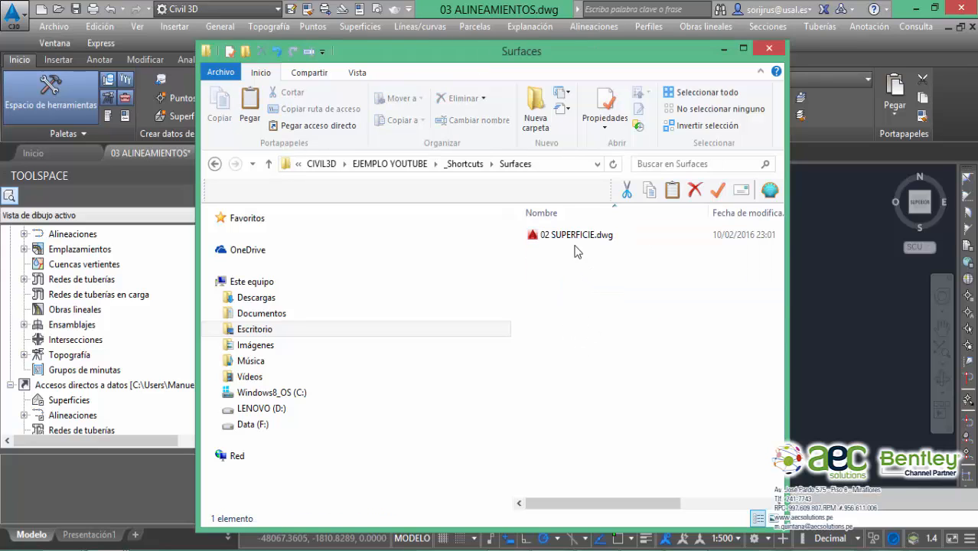
{"action": "left_click", "coordinate": [579, 235]}
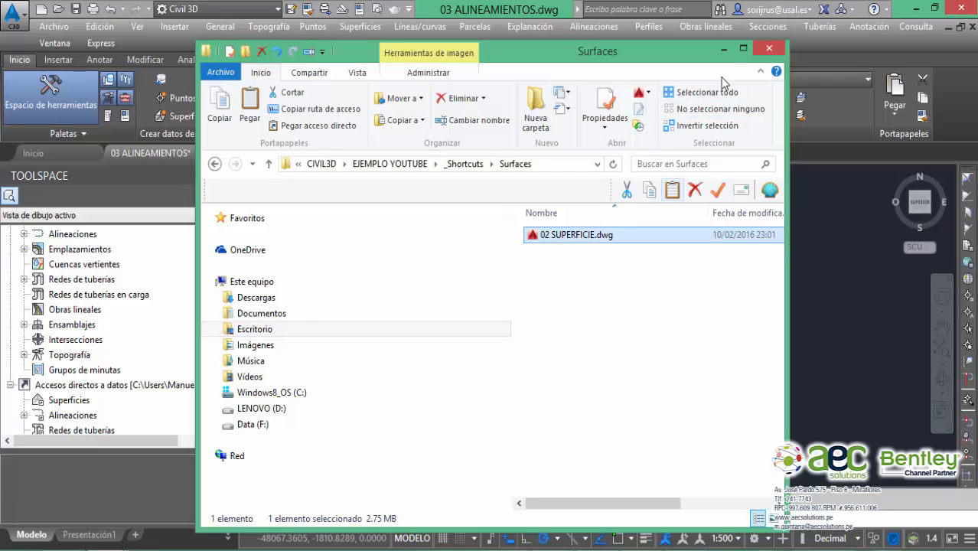
{"action": "left_click", "coordinate": [722, 51]}
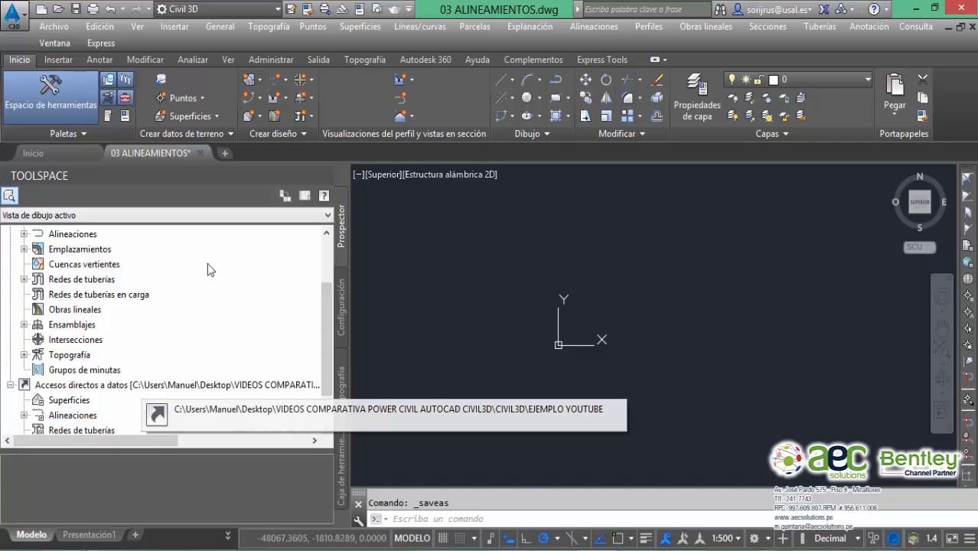
Open 02 SUPERFICIE.dwg from EJEMPLO YOUTUBE\_Shortcuts\Surfaces in Civil 3D and set the viewport to the Superior view
{"action": "left_click", "coordinate": [58, 10]}
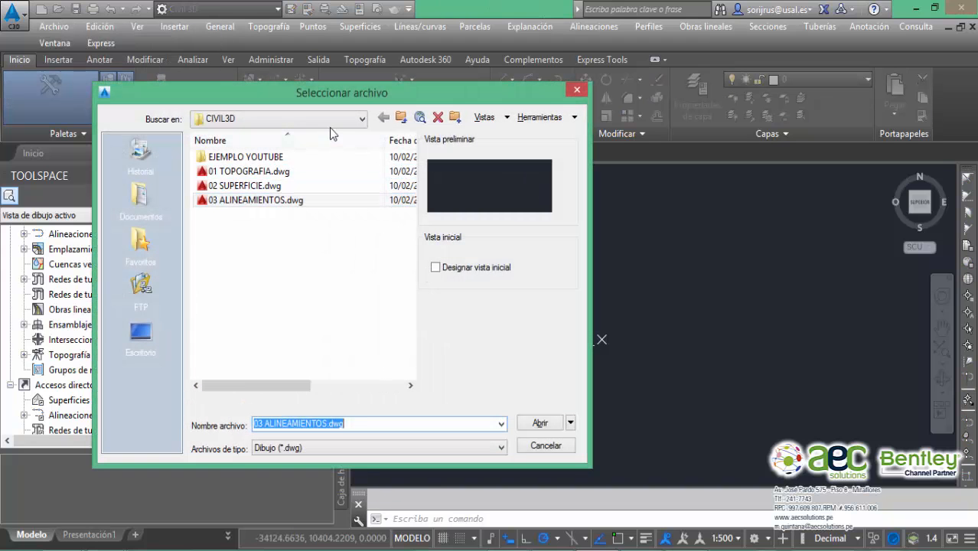
{"action": "double_click", "coordinate": [285, 157]}
{"action": "double_click", "coordinate": [255, 157]}
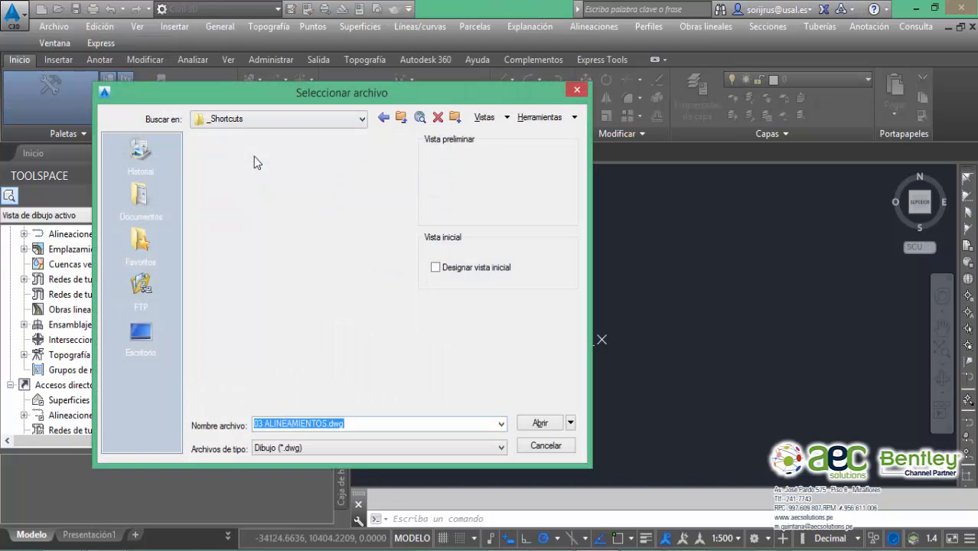
{"action": "double_click", "coordinate": [236, 214]}
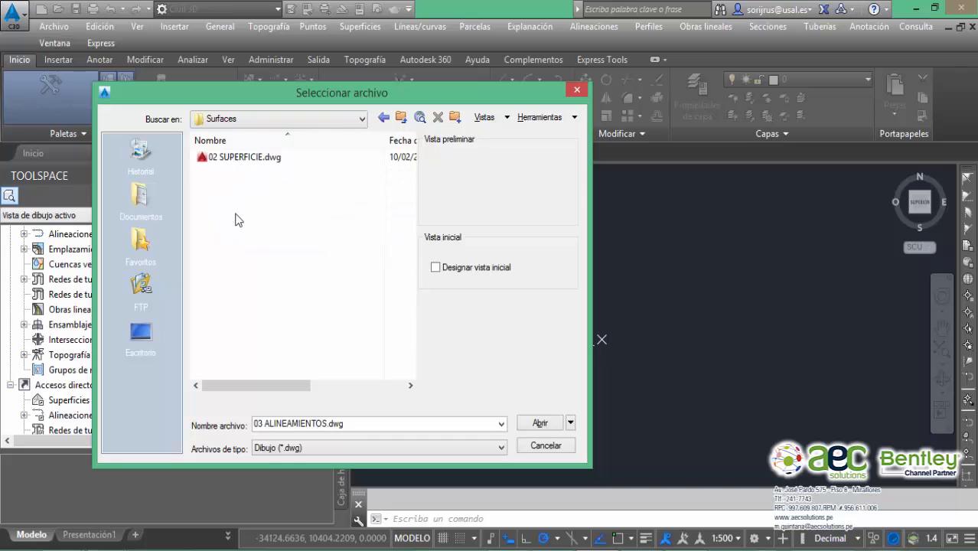
{"action": "left_click", "coordinate": [247, 158]}
{"action": "left_click", "coordinate": [541, 423]}
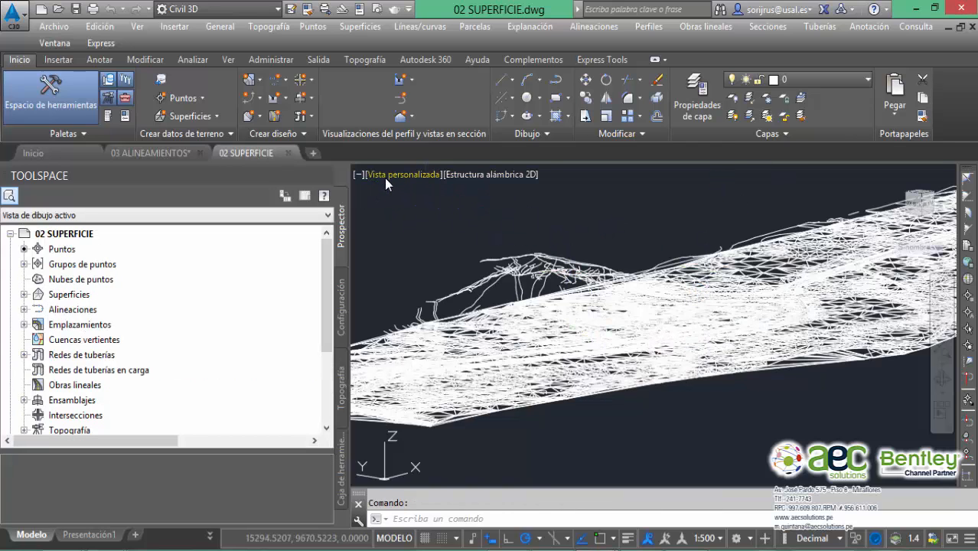
{"action": "left_click", "coordinate": [388, 175]}
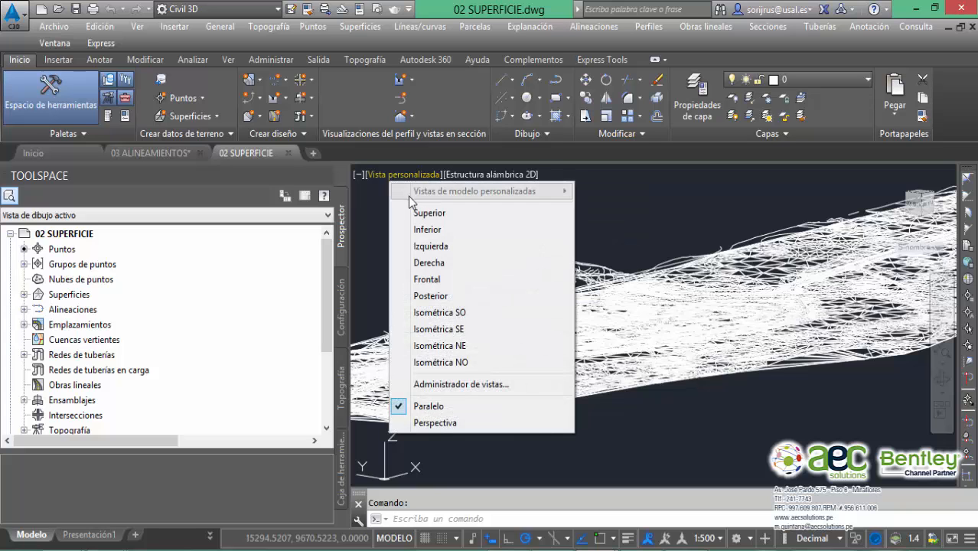
{"action": "left_click", "coordinate": [421, 214]}
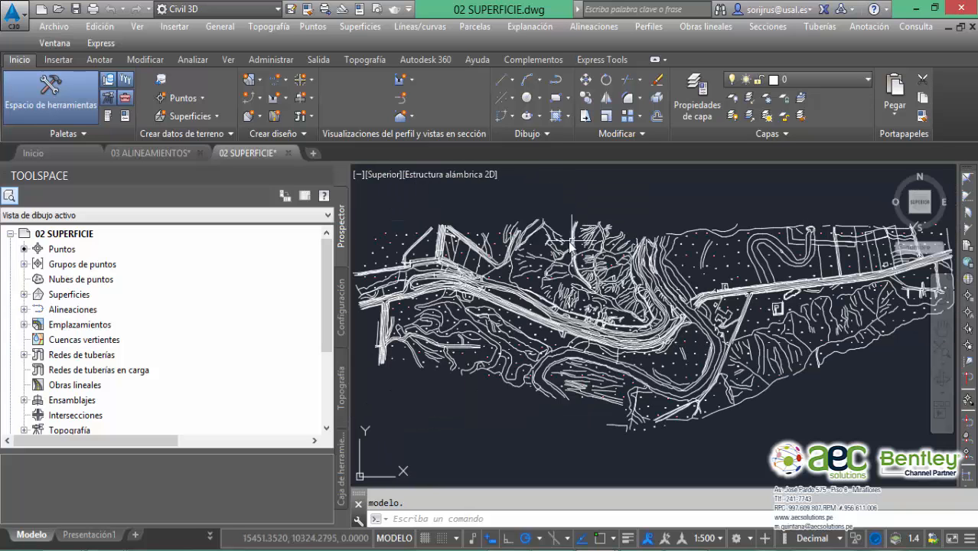
Set the surface style of the GROUND surface to Triángulos 2D in its surface properties
{"action": "left_click", "coordinate": [23, 295]}
{"action": "left_click", "coordinate": [68, 309]}
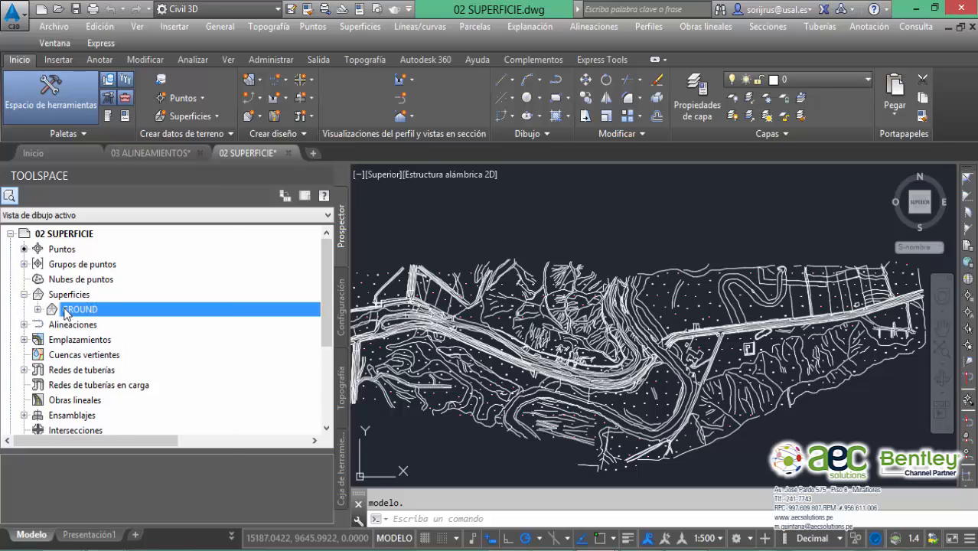
{"action": "right_click", "coordinate": [69, 308]}
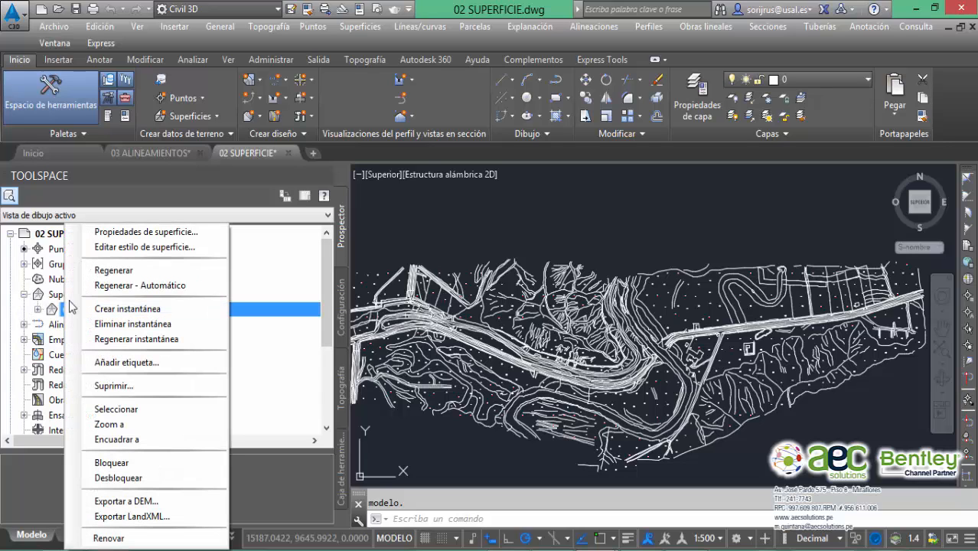
{"action": "left_click", "coordinate": [141, 233]}
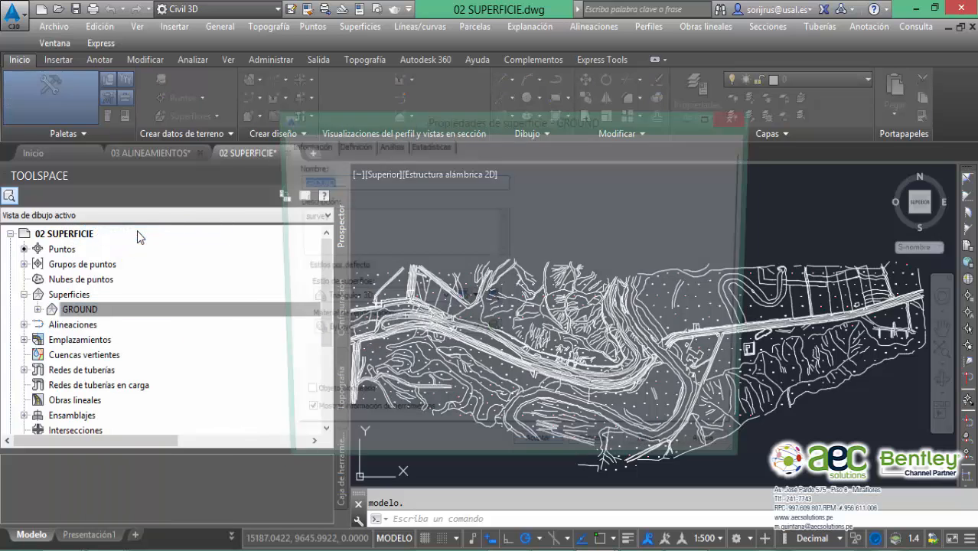
{"action": "left_click", "coordinate": [442, 300]}
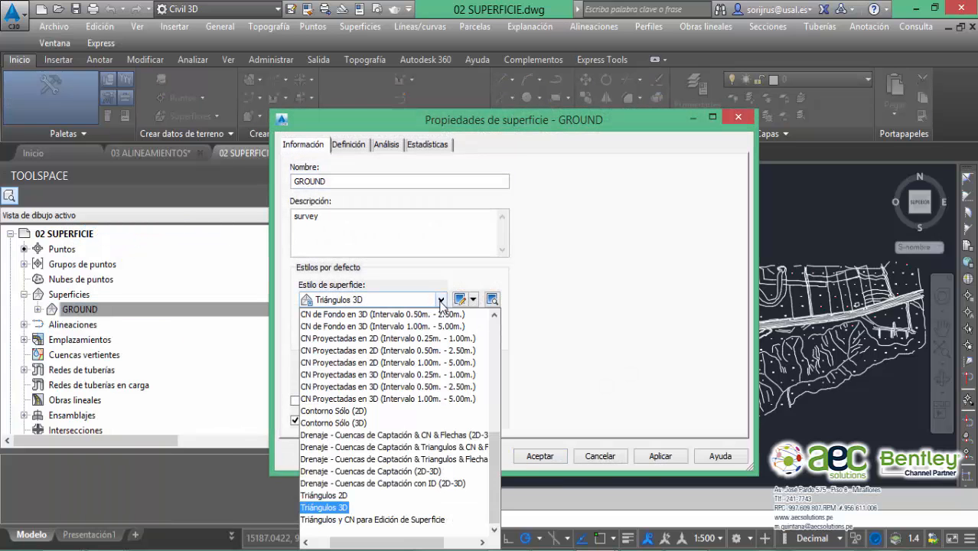
{"action": "left_click", "coordinate": [342, 494]}
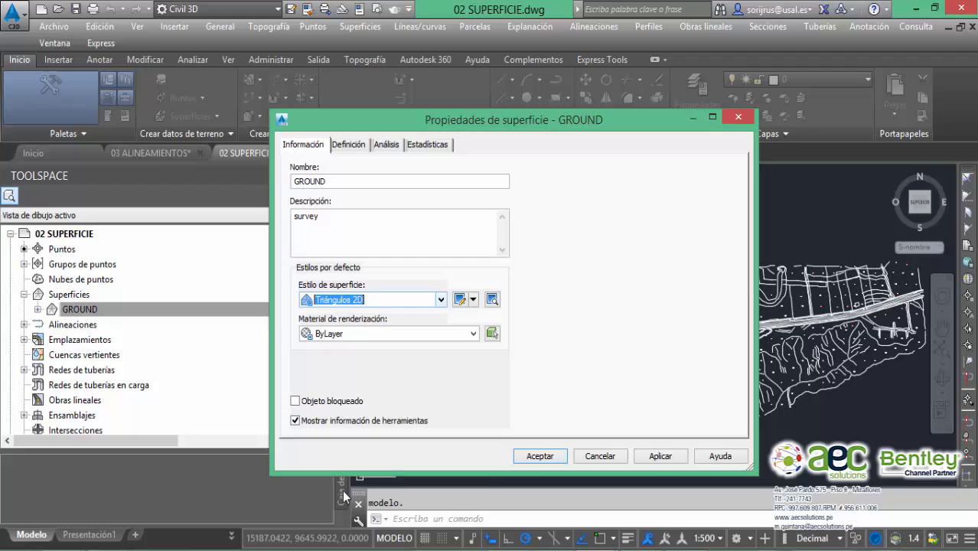
{"action": "left_click", "coordinate": [539, 457]}
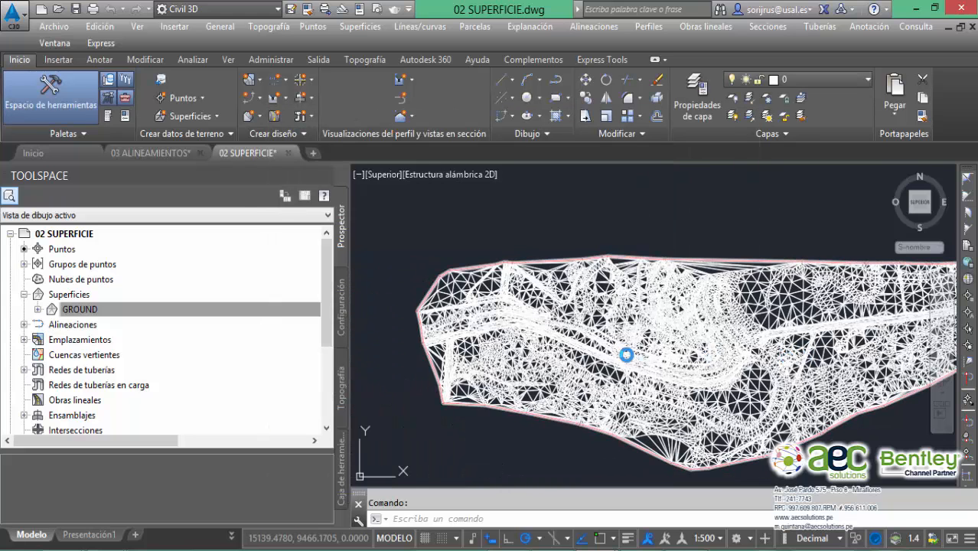
Create a data shortcut for the GROUND surface of 02 SUPERFICIE in the EJEMPLO YOUTUBE project
{"action": "scroll", "coordinate": [318, 309], "scroll_direction": "down", "scroll_amount": 3}
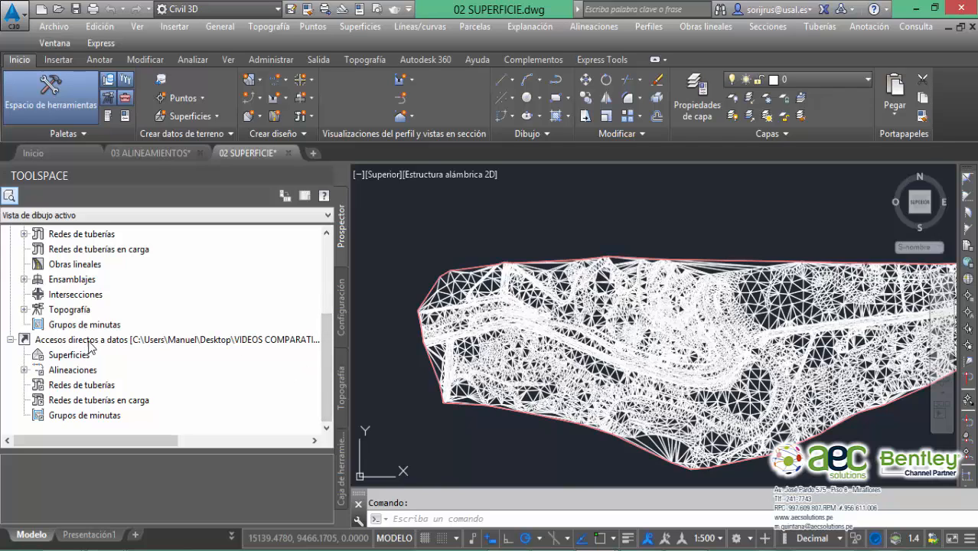
{"action": "left_click", "coordinate": [89, 344]}
{"action": "right_click", "coordinate": [90, 345]}
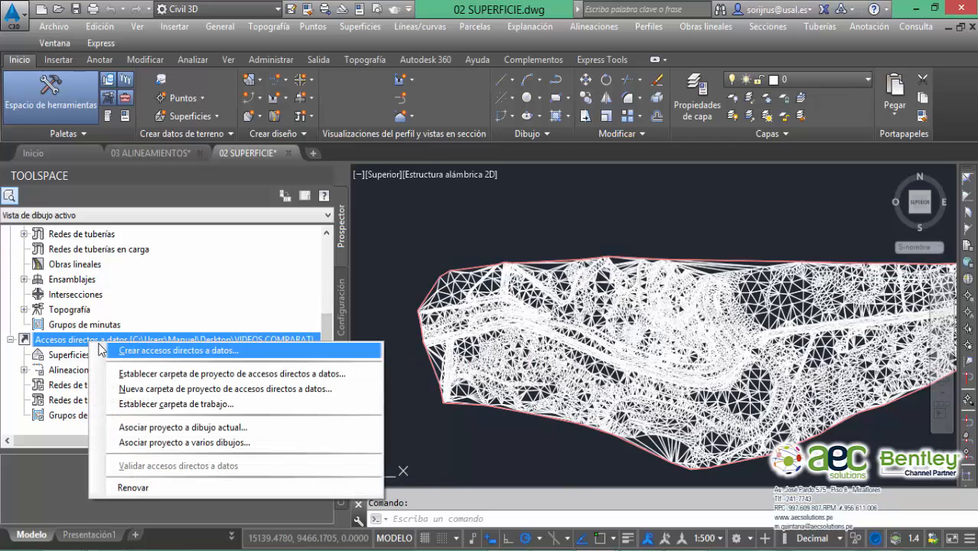
{"action": "left_click", "coordinate": [173, 352]}
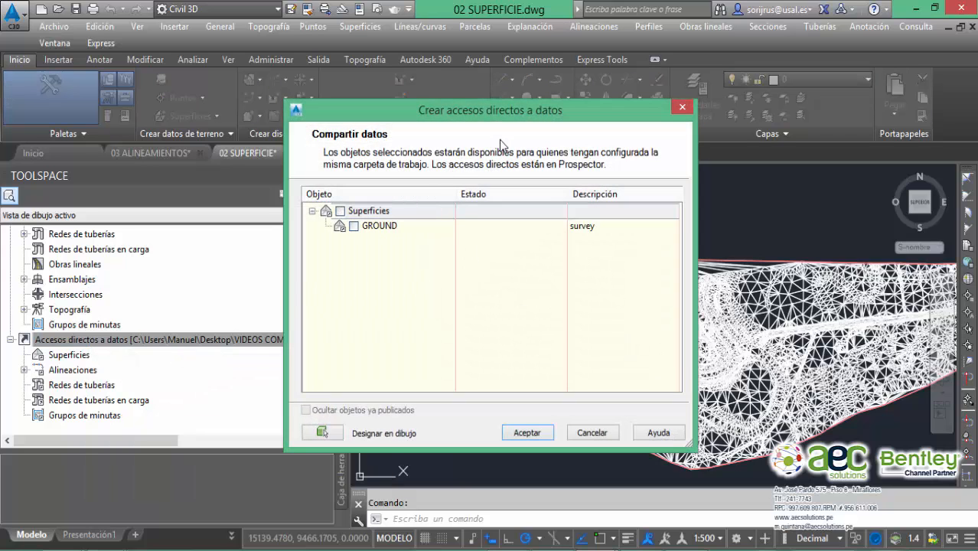
{"action": "mouse_move", "coordinate": [565, 117]}
{"action": "left_mouse_down"}
{"action": "mouse_move", "coordinate": [511, 150]}
{"action": "mouse_move", "coordinate": [492, 132]}
{"action": "left_mouse_up"}
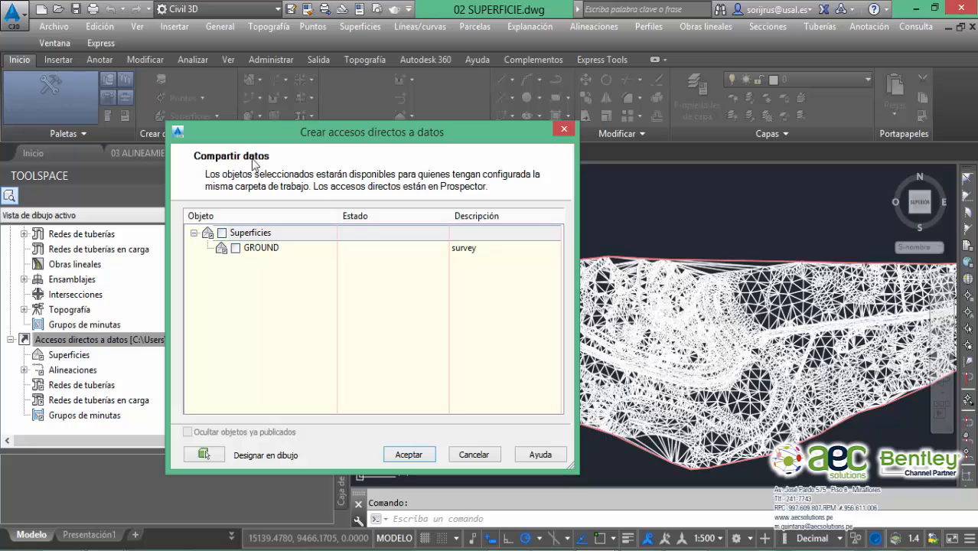
{"action": "left_click_drag", "start_coordinate": [308, 141], "coordinate": [395, 127]}
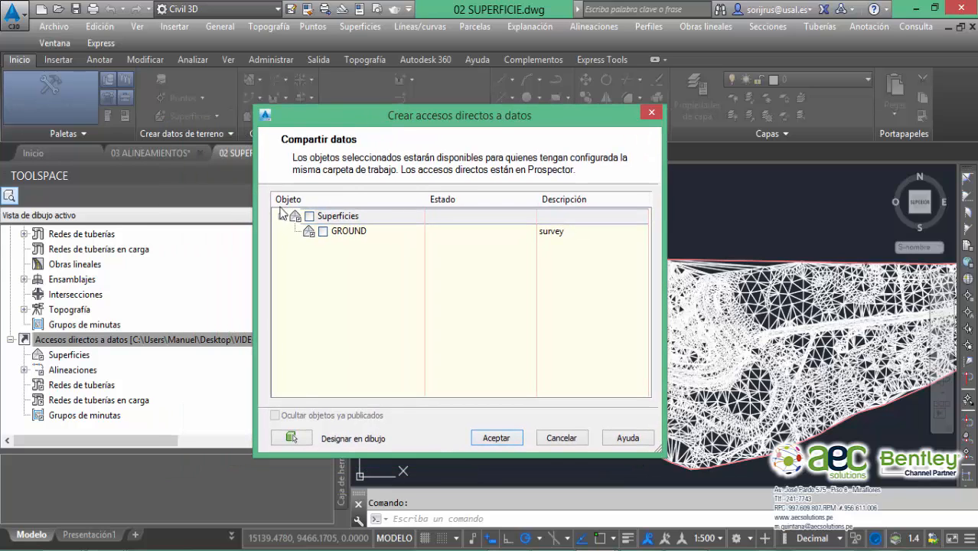
{"action": "left_click", "coordinate": [323, 231]}
{"action": "left_click", "coordinate": [323, 232]}
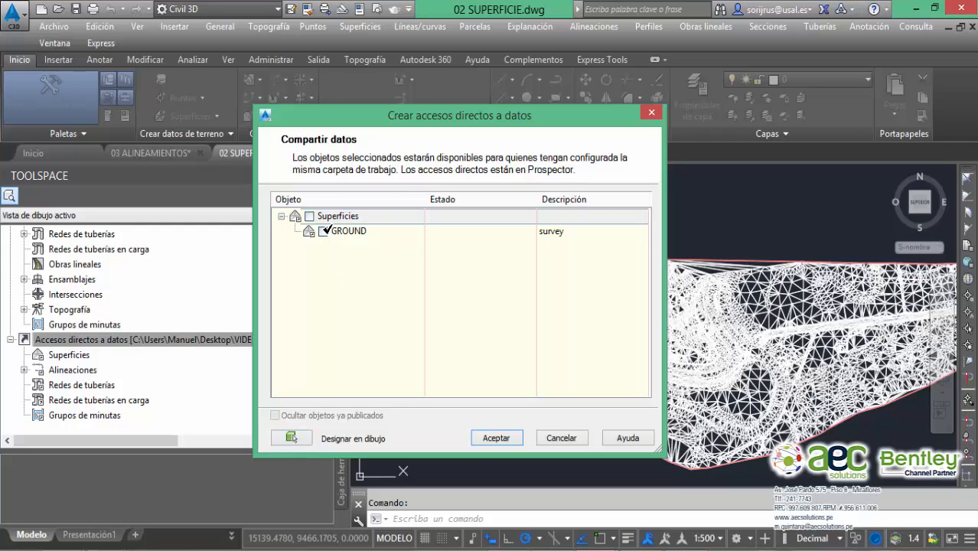
{"action": "left_click", "coordinate": [496, 438]}
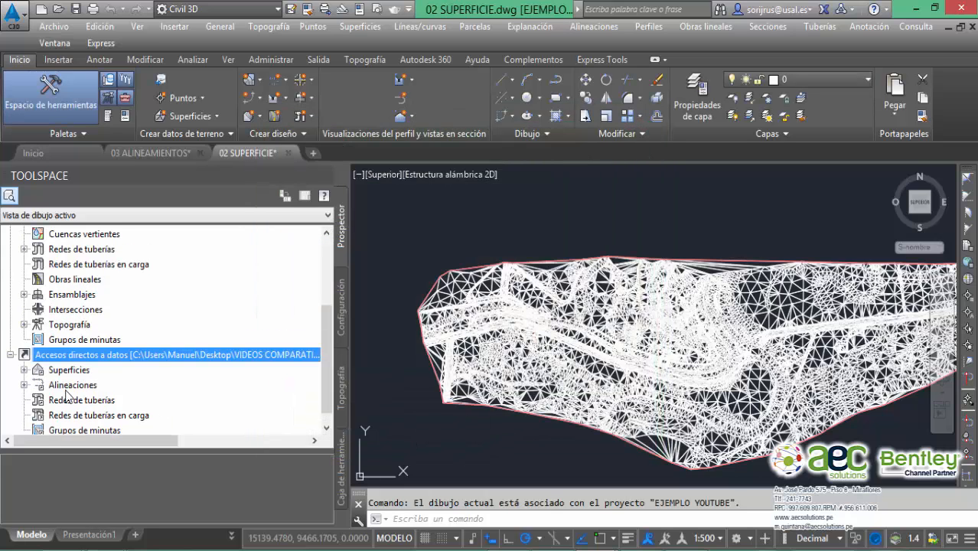
Expand the surface data shortcuts to check for GROUND and save the 02 SUPERFICIE drawing
{"action": "left_click", "coordinate": [24, 370]}
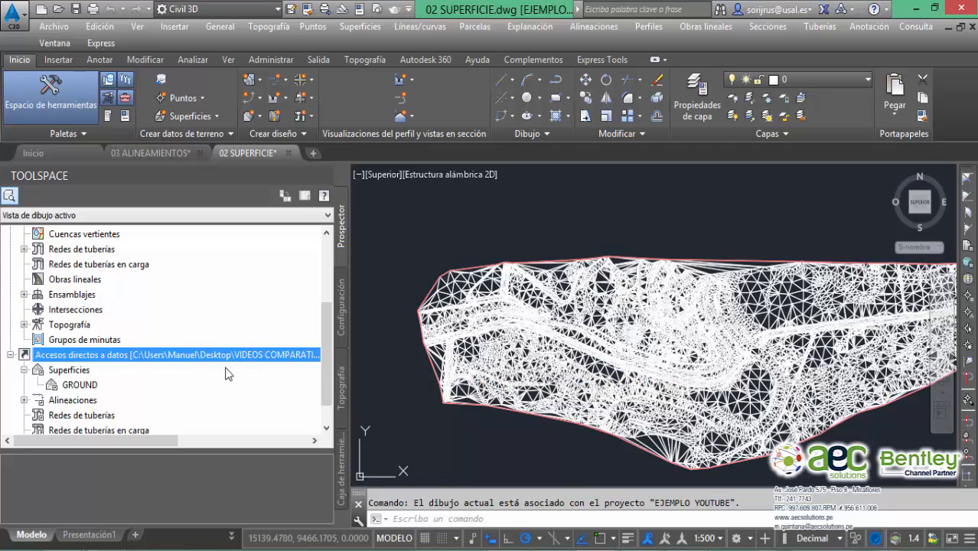
{"action": "left_click_drag", "start_coordinate": [230, 362], "coordinate": [330, 343]}
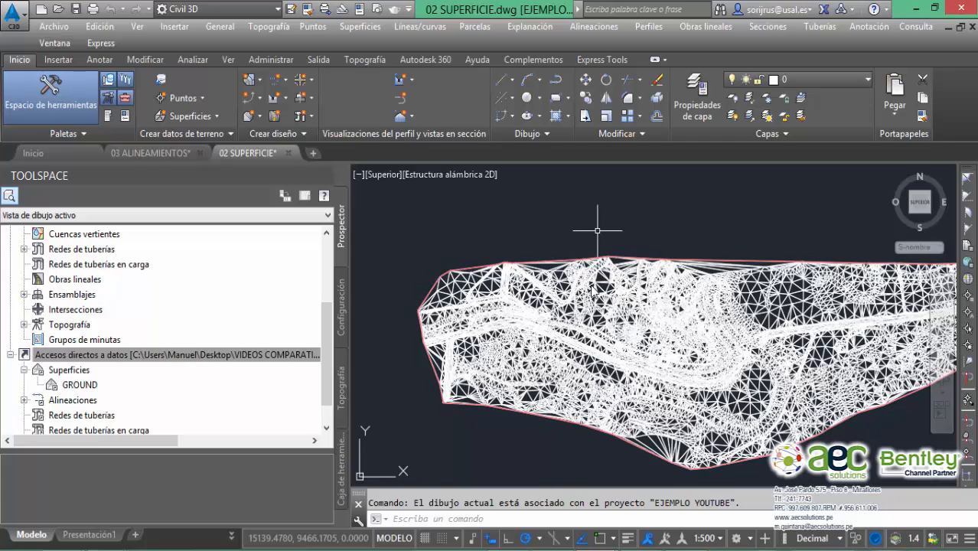
{"action": "mouse_move", "coordinate": [553, 550]}
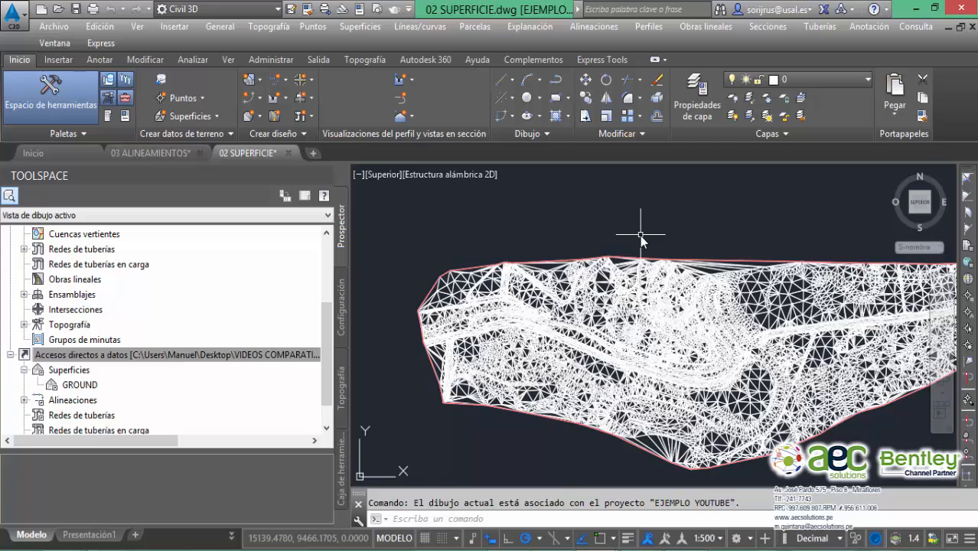
{"action": "left_click", "coordinate": [310, 354]}
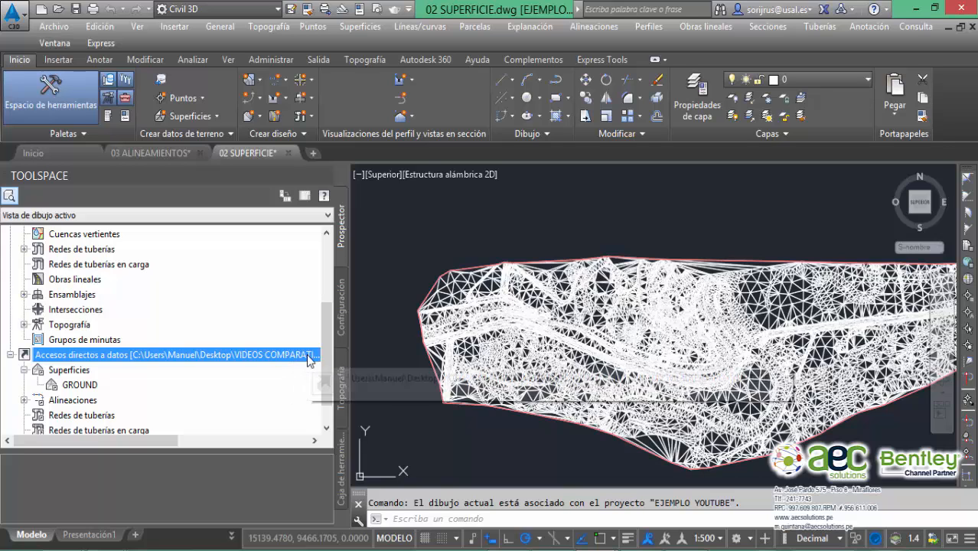
{"action": "left_click", "coordinate": [79, 10]}
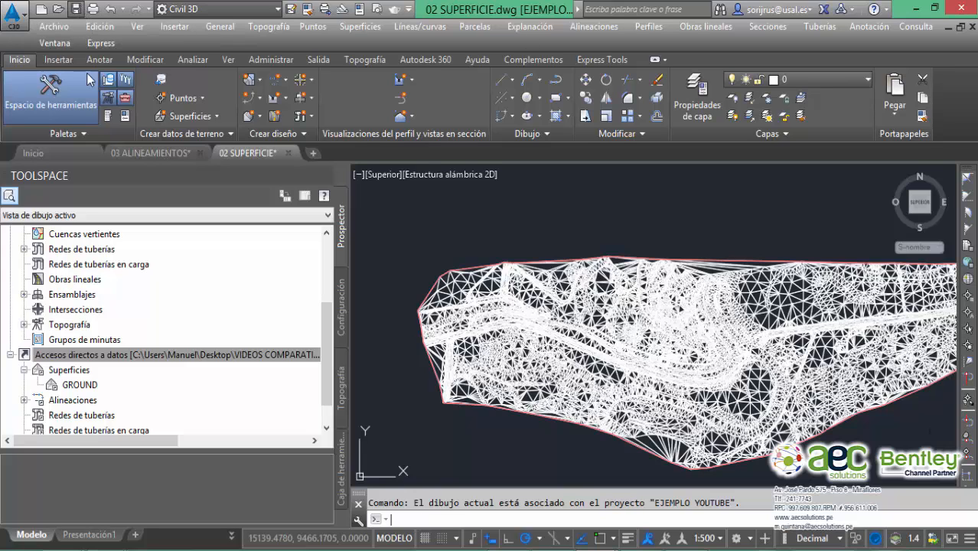
Switch to 03 ALINEAMIENTOS.dwg and create a reference to the GROUND surface data shortcut with the Triángulos 2D style
{"action": "left_click", "coordinate": [63, 28]}
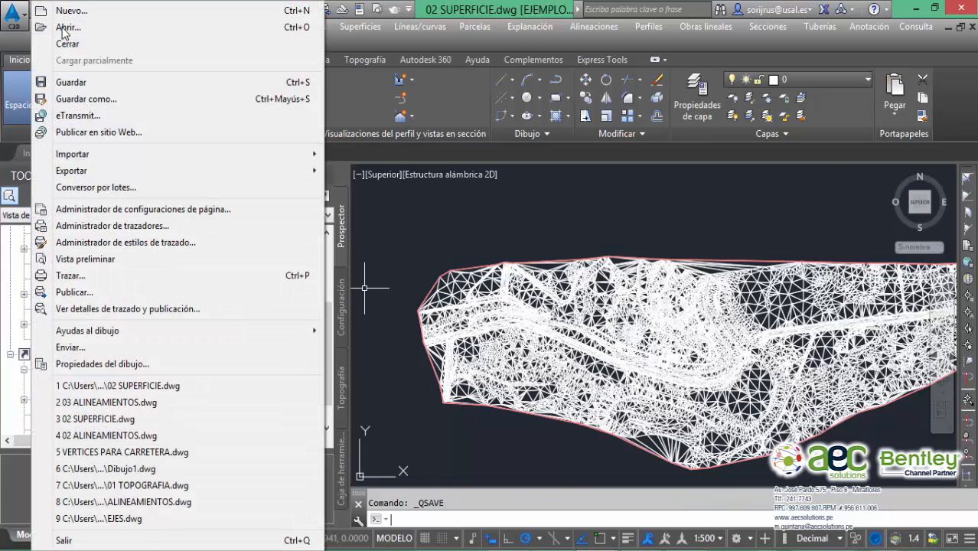
{"action": "left_click", "coordinate": [115, 403]}
{"action": "left_click_drag", "start_coordinate": [325, 316], "coordinate": [322, 419]}
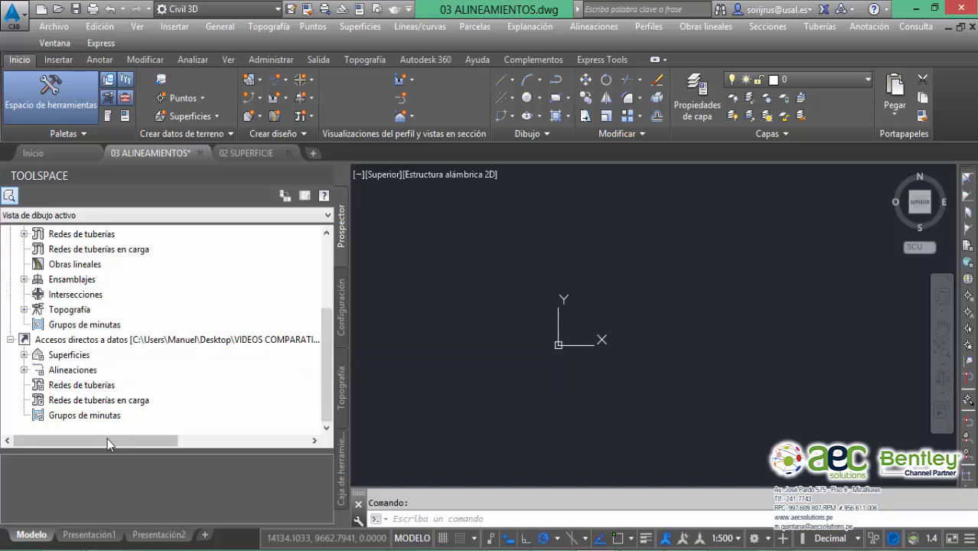
{"action": "mouse_move", "coordinate": [107, 440]}
{"action": "left_mouse_down"}
{"action": "mouse_move", "coordinate": [255, 441]}
{"action": "mouse_move", "coordinate": [124, 440]}
{"action": "left_mouse_up"}
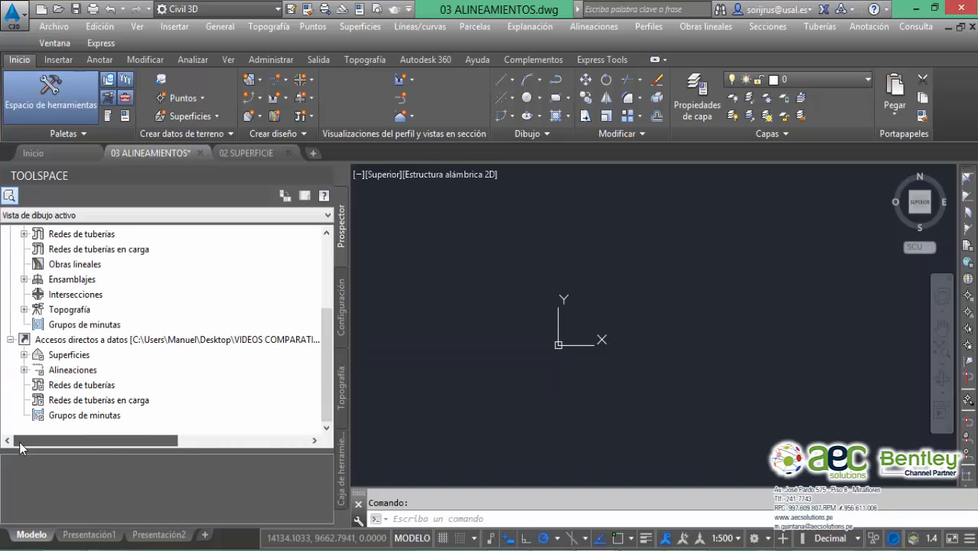
{"action": "left_click", "coordinate": [25, 355]}
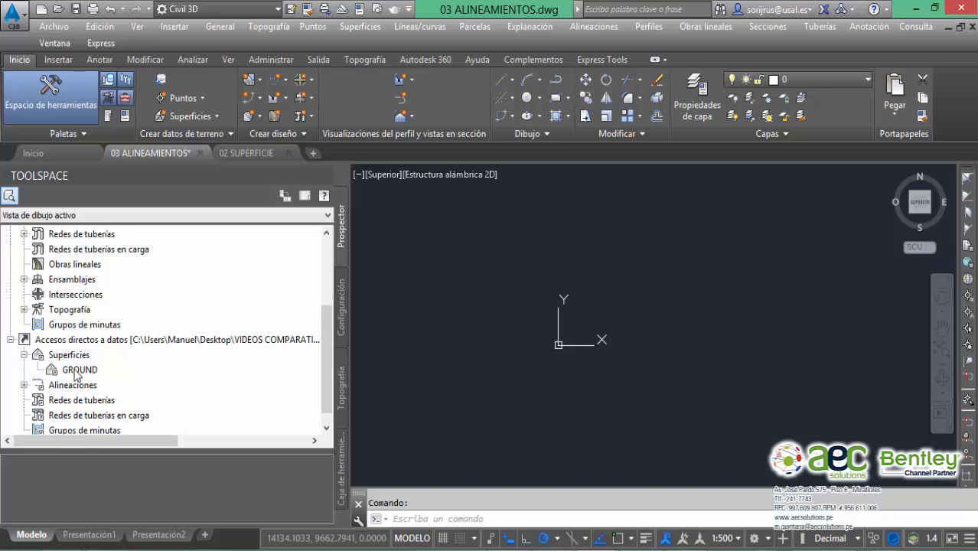
{"action": "left_click", "coordinate": [78, 371]}
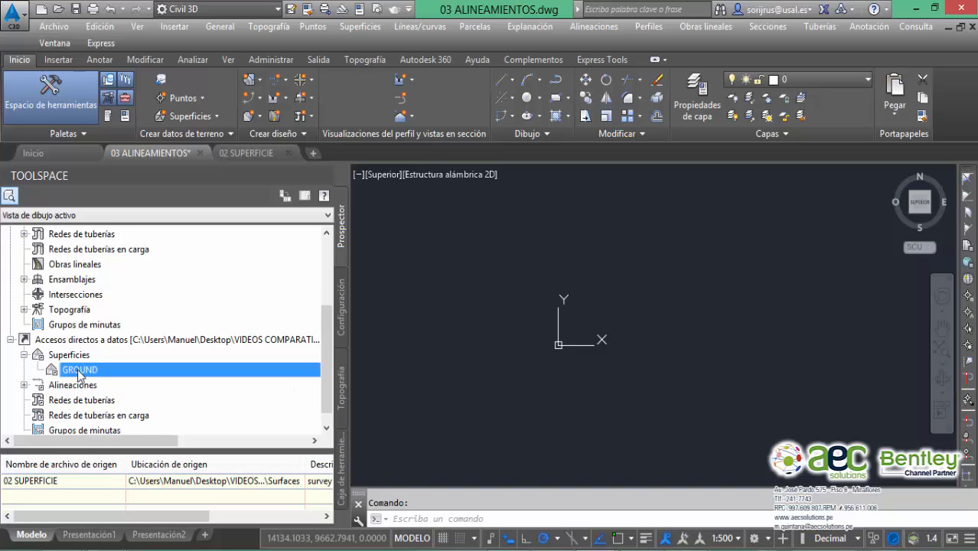
{"action": "right_click", "coordinate": [79, 371]}
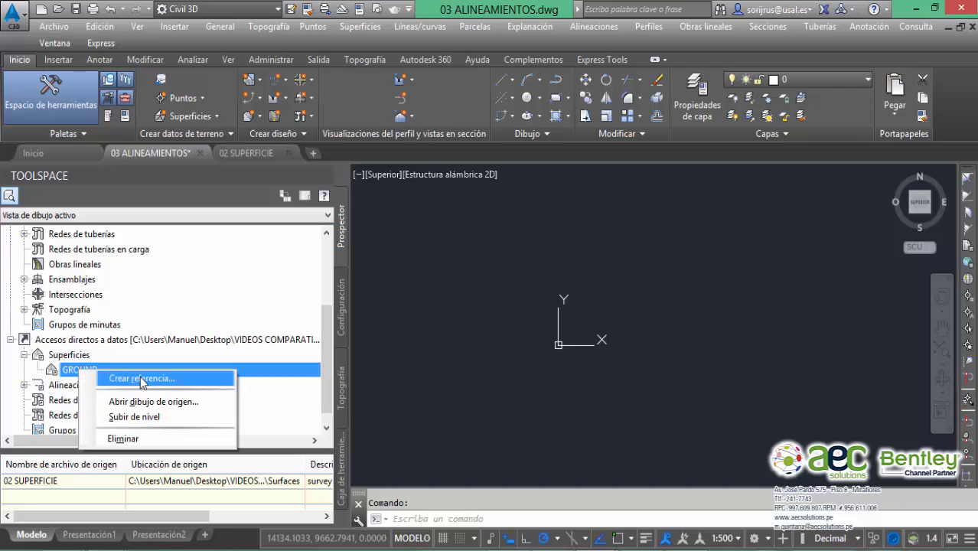
{"action": "left_click", "coordinate": [141, 379]}
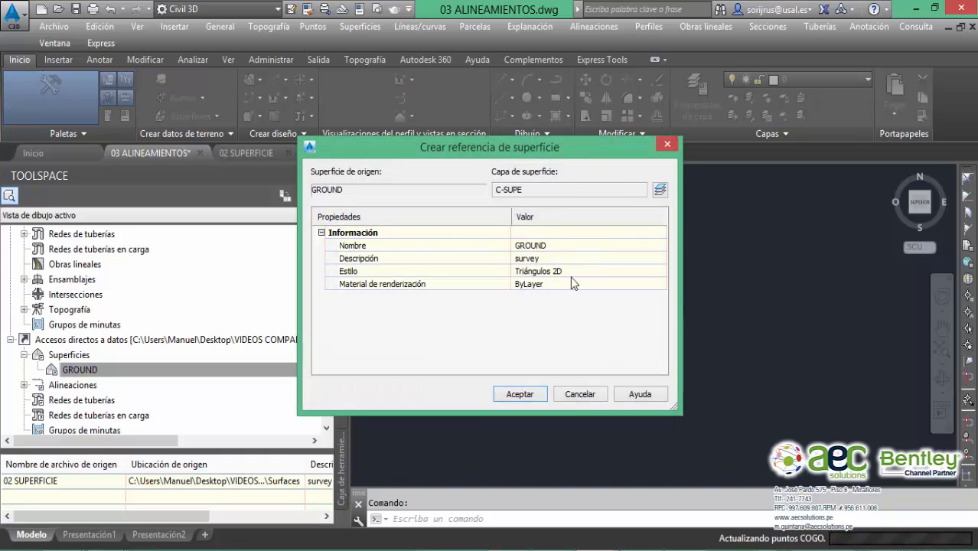
{"action": "left_click", "coordinate": [519, 394]}
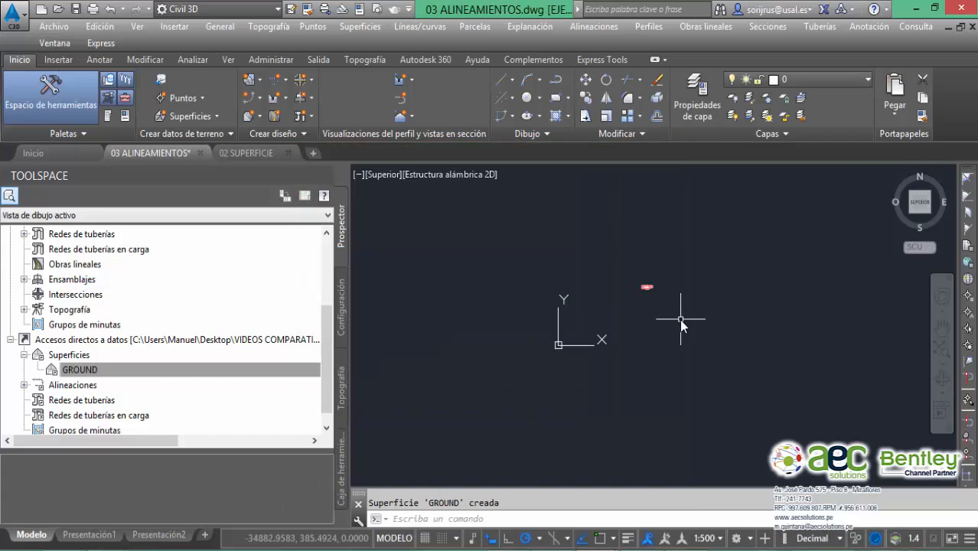
Expand the surfaces of 03 ALINEAMIENTOS to check the referenced GROUND surface and save the drawing
{"action": "scroll", "coordinate": [652, 287], "scroll_direction": "up", "scroll_amount": 15}
{"action": "middle_click_drag", "start_coordinate": [620, 273], "coordinate": [738, 336]}
{"action": "scroll", "coordinate": [36, 294], "scroll_direction": "up", "scroll_amount": 3}
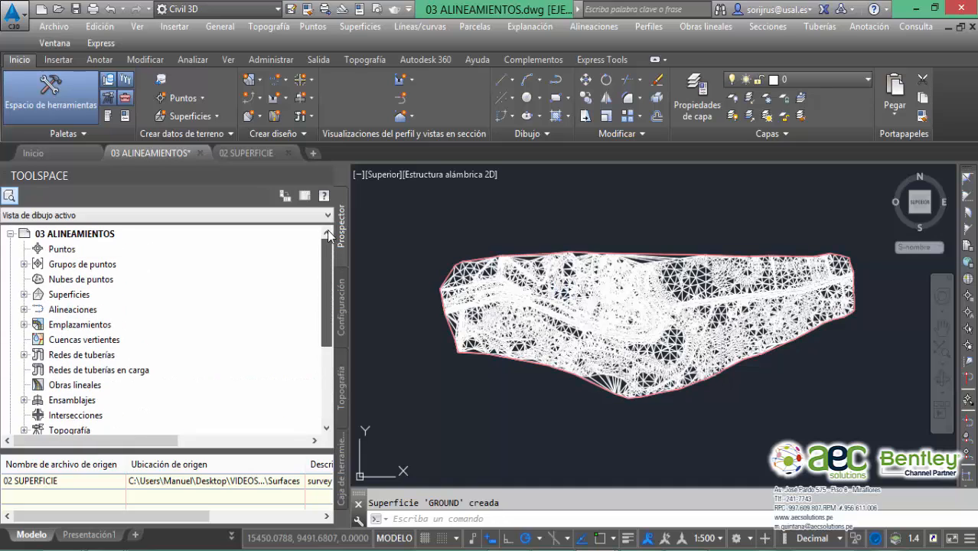
{"action": "left_click", "coordinate": [24, 294]}
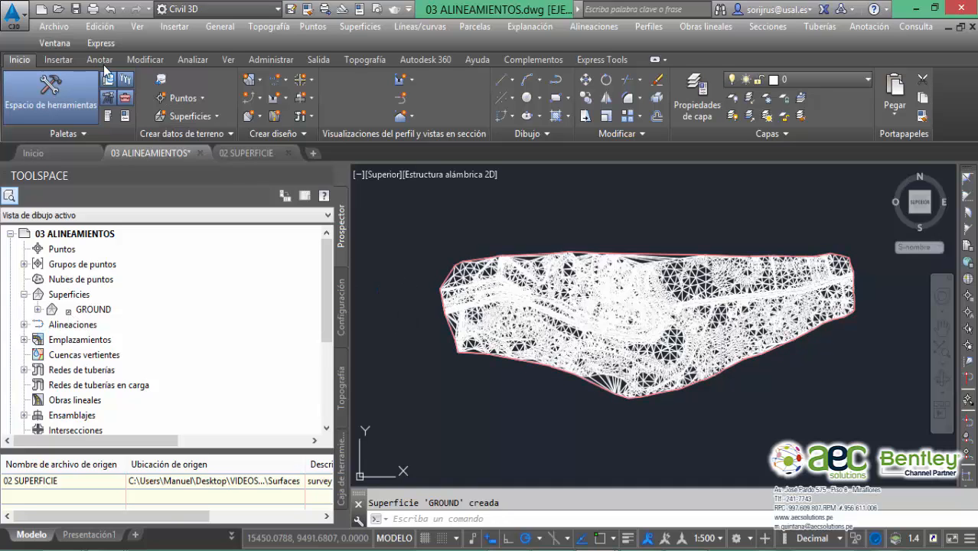
{"action": "left_click", "coordinate": [78, 13]}
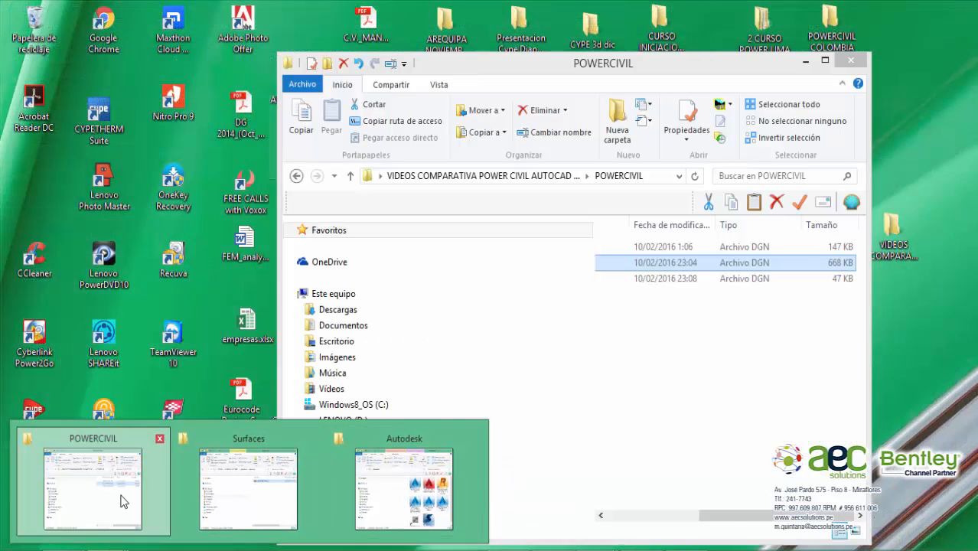
Switch to the POWERCIVIL folder in File Explorer and examine the file size of 03 ALINEAAMIENTOS.dgn
{"action": "left_click", "coordinate": [123, 502]}
{"action": "left_click_drag", "start_coordinate": [708, 515], "coordinate": [629, 517]}
{"action": "left_click", "coordinate": [672, 280]}
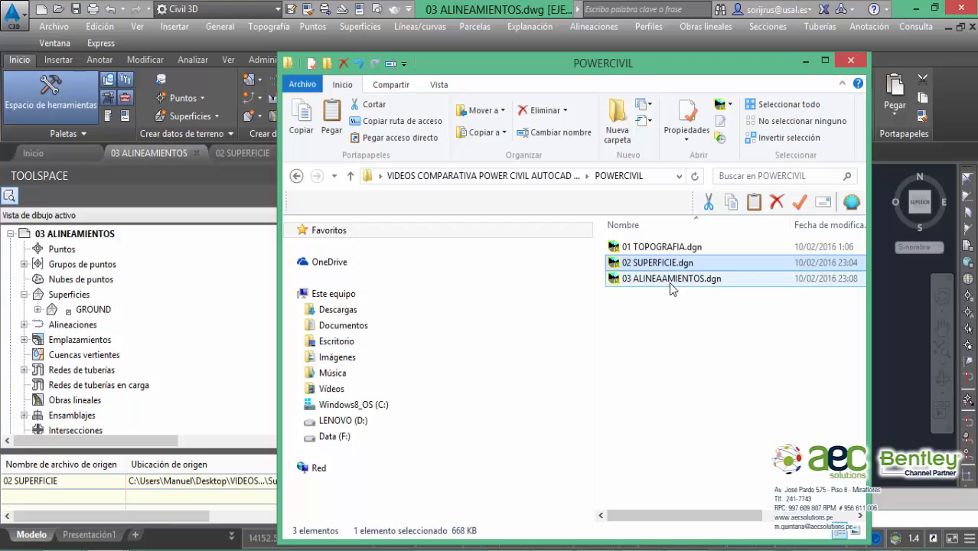
{"action": "left_click_drag", "start_coordinate": [730, 516], "coordinate": [821, 513]}
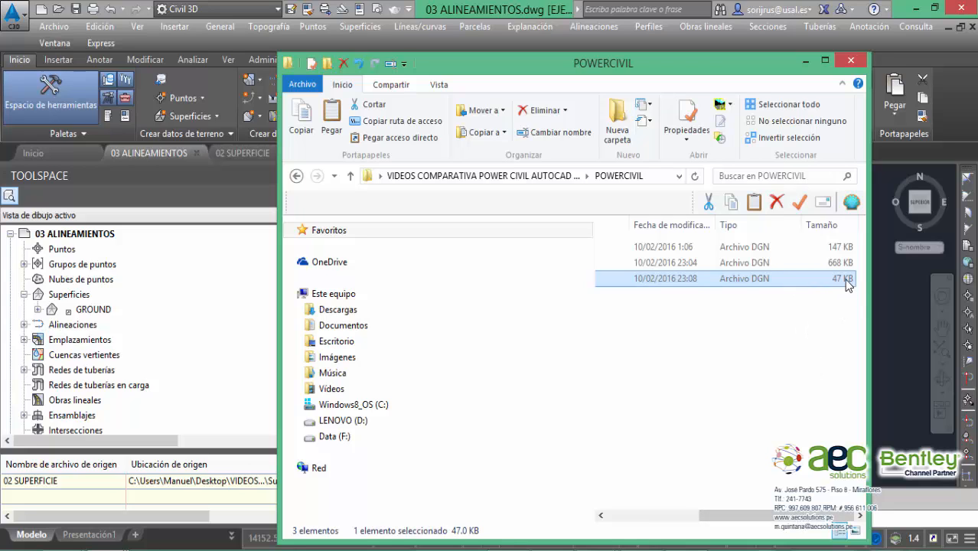
{"action": "left_click", "coordinate": [741, 264], "text": "shift"}
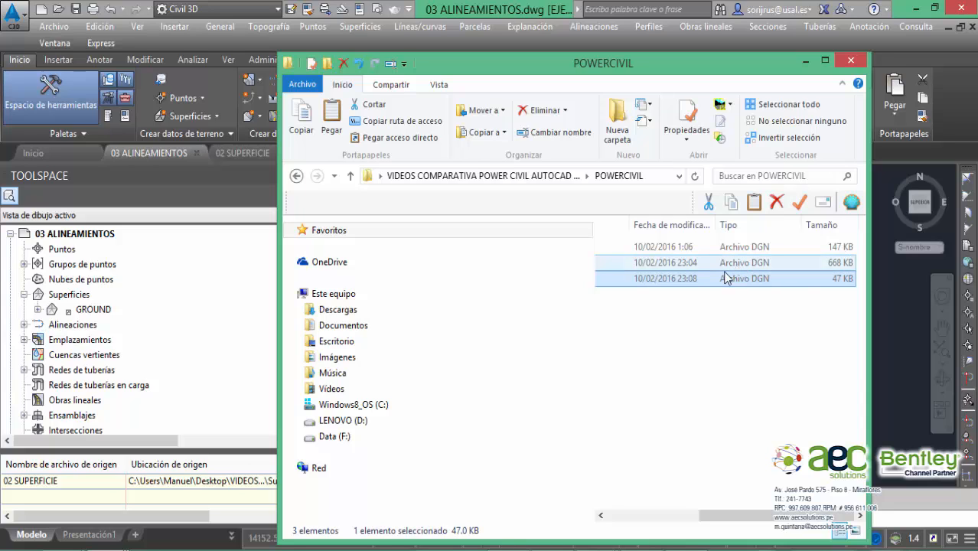
Go back to the CIVIL3D folder in File Explorer, examine the file size of 03 ALINEAMIENTOS.dwg, and minimize that window
{"action": "mouse_move", "coordinate": [364, 503]}
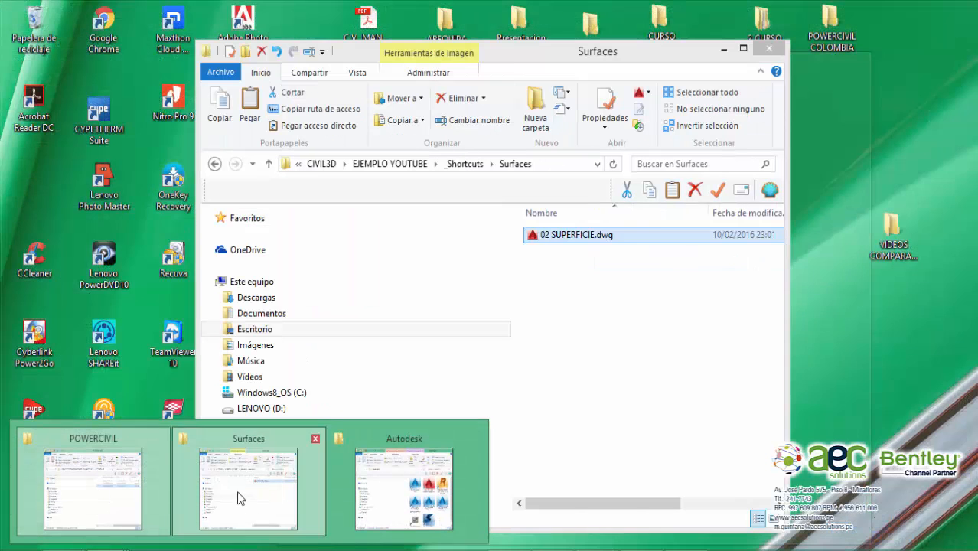
{"action": "left_click", "coordinate": [241, 498]}
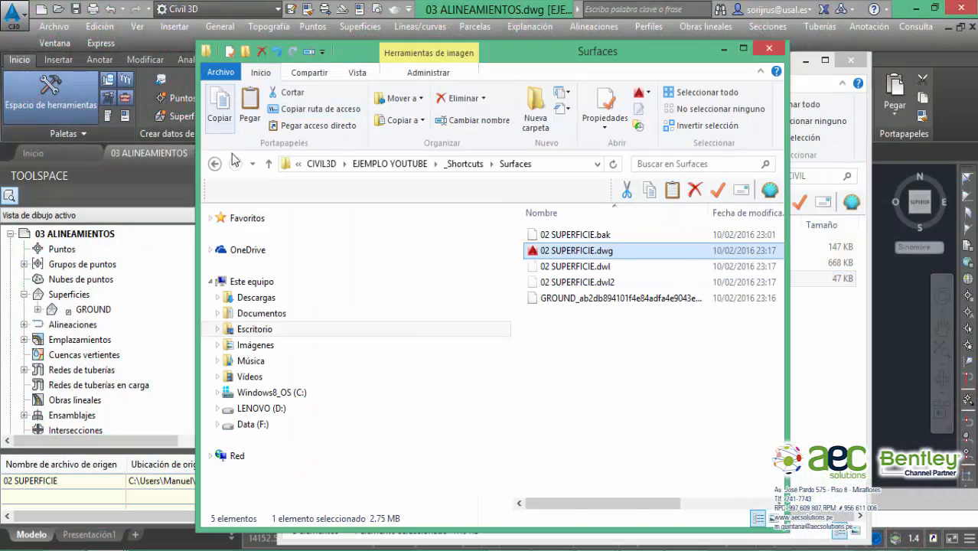
{"action": "left_click", "coordinate": [216, 164]}
{"action": "left_click", "coordinate": [215, 164]}
{"action": "left_click", "coordinate": [215, 164]}
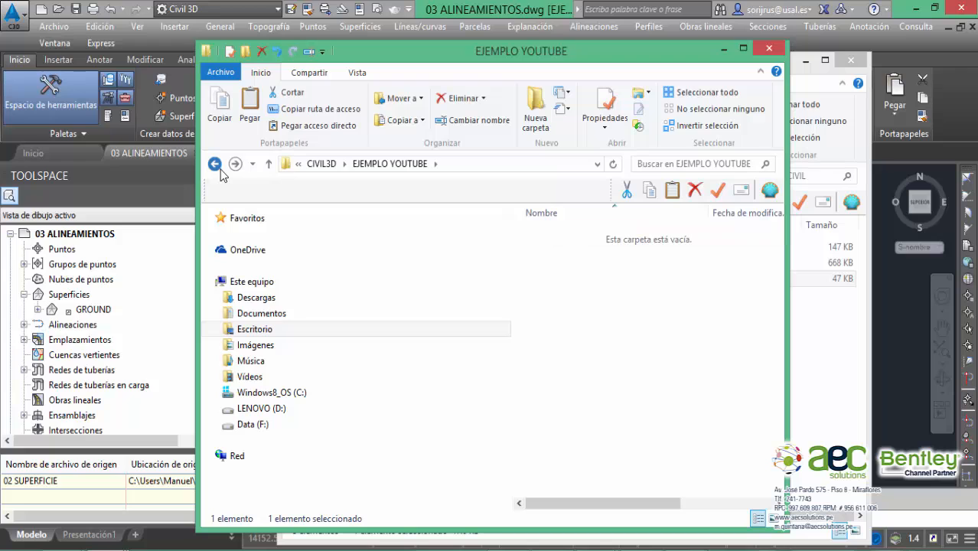
{"action": "left_click", "coordinate": [215, 164]}
{"action": "left_click", "coordinate": [215, 164]}
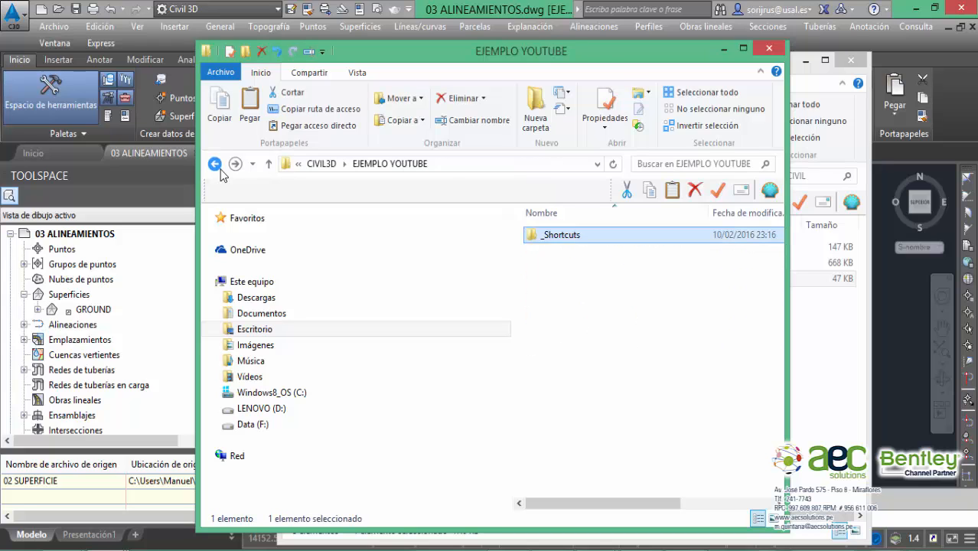
{"action": "left_click", "coordinate": [215, 164]}
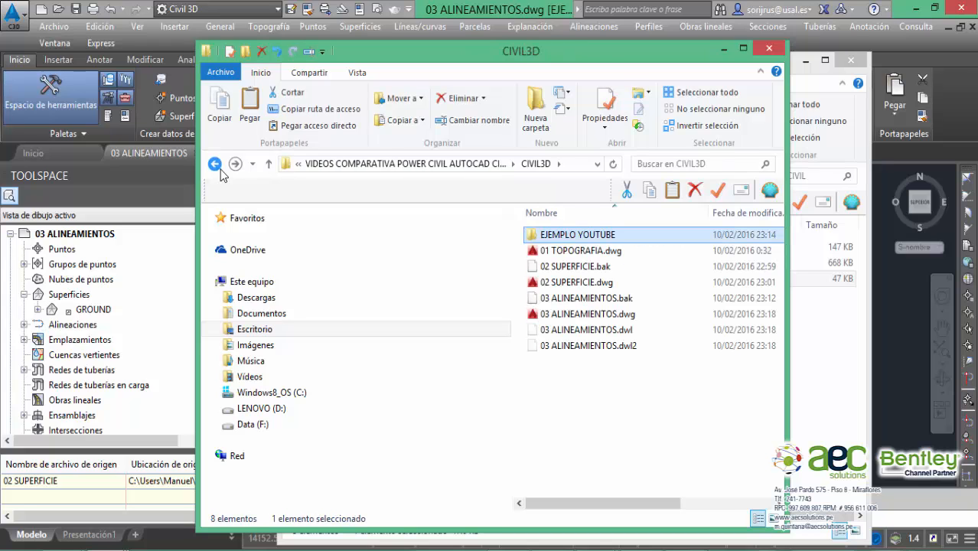
{"action": "left_click", "coordinate": [576, 314]}
{"action": "left_click_drag", "start_coordinate": [621, 505], "coordinate": [735, 504]}
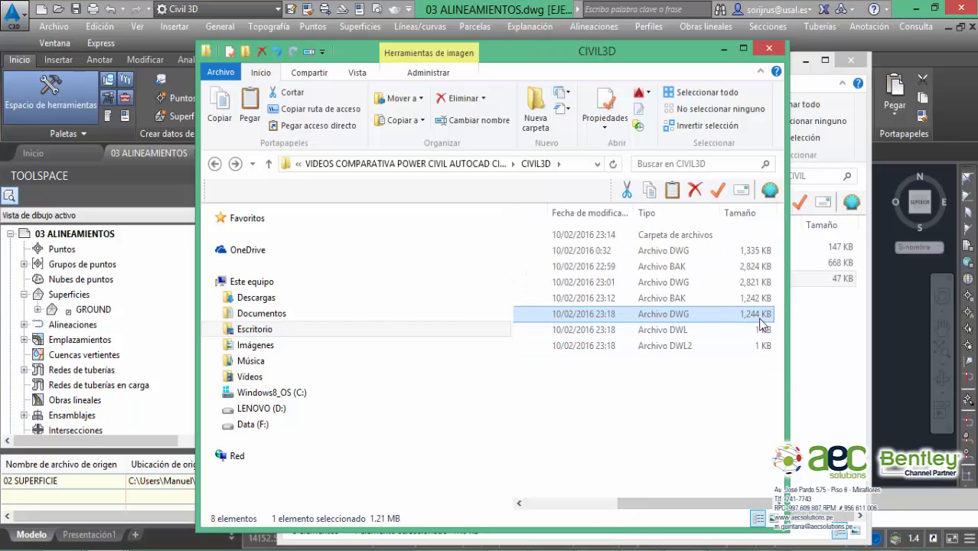
{"action": "left_click_drag", "start_coordinate": [708, 505], "coordinate": [591, 507]}
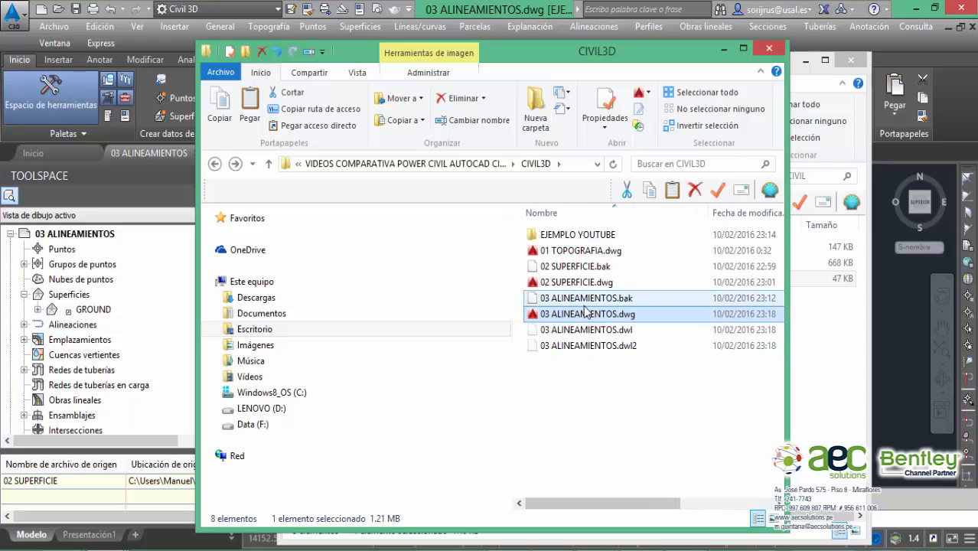
{"action": "left_click_drag", "start_coordinate": [589, 507], "coordinate": [698, 505]}
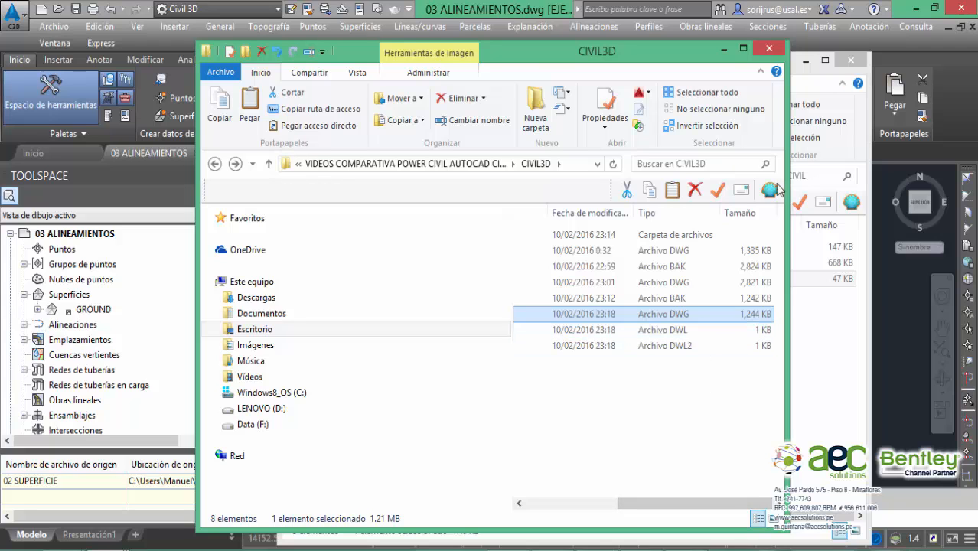
{"action": "left_click", "coordinate": [725, 53]}
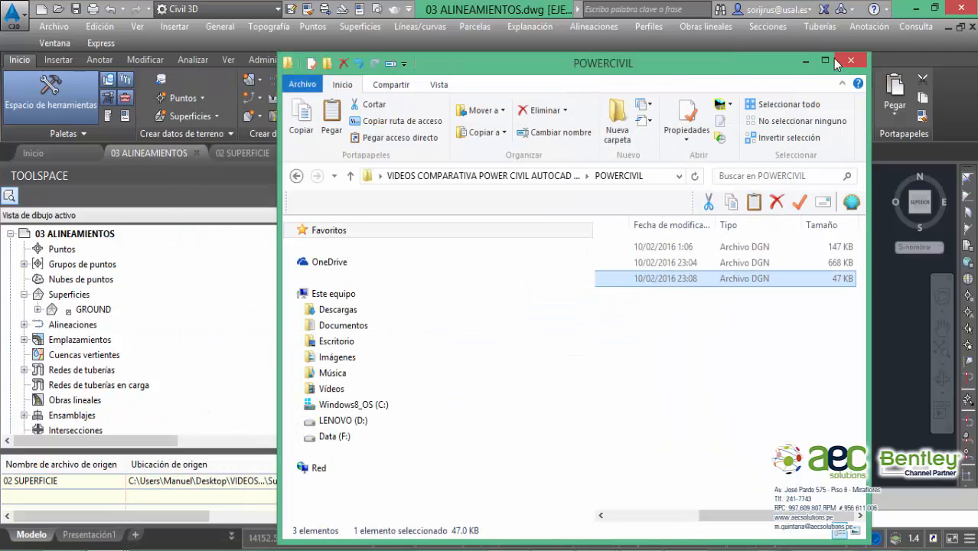
View the GROUND surface in the drawing and recheck the file size of 03 ALINEAAMIENTOS.dgn in the POWERCIVIL folder
{"action": "left_click", "coordinate": [806, 61]}
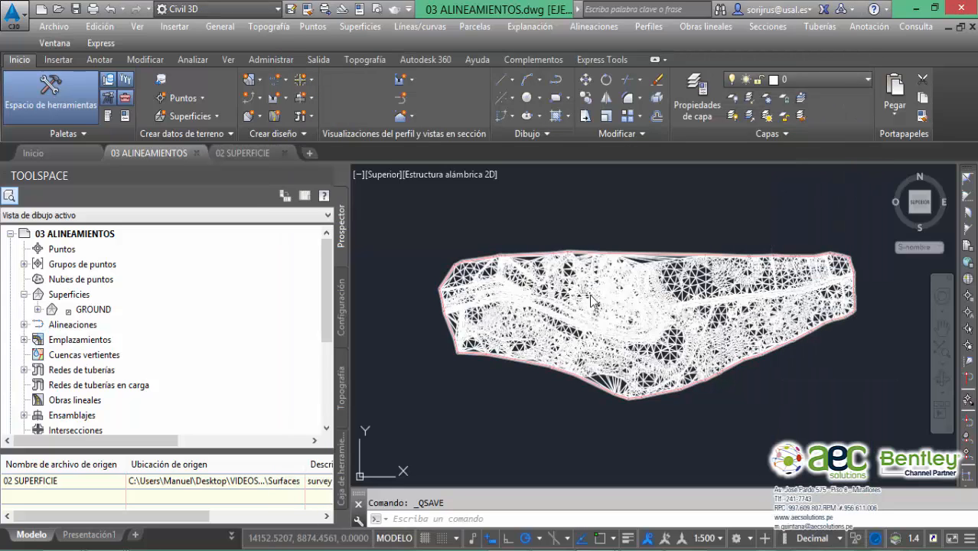
{"action": "middle_click_drag", "start_coordinate": [664, 264], "coordinate": [725, 240]}
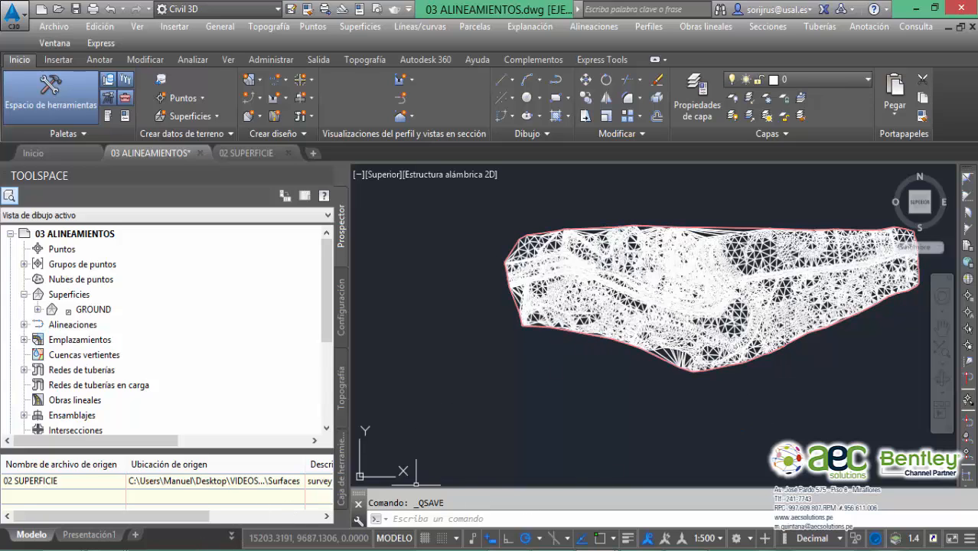
{"action": "mouse_move", "coordinate": [249, 545]}
{"action": "left_click", "coordinate": [110, 499]}
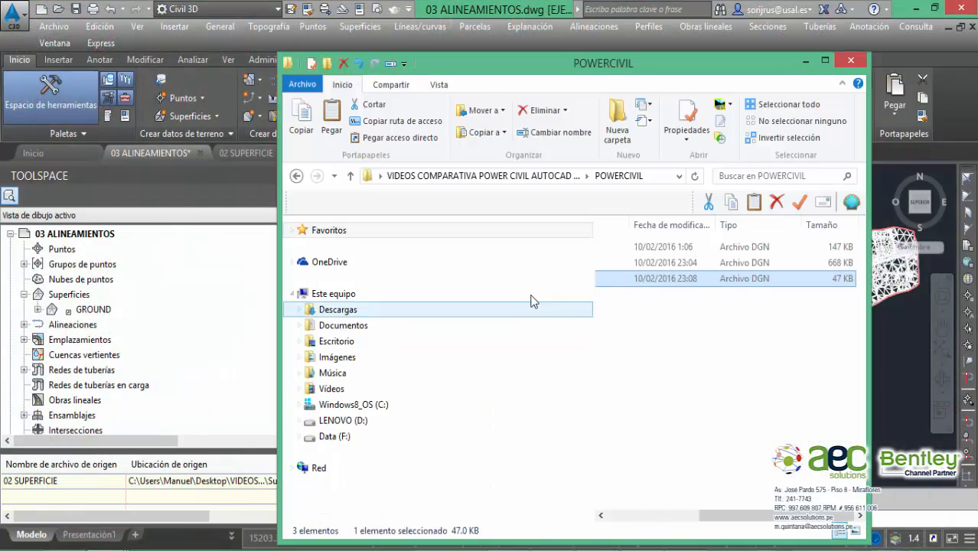
{"action": "mouse_move", "coordinate": [781, 517]}
{"action": "left_mouse_down"}
{"action": "mouse_move", "coordinate": [630, 522]}
{"action": "mouse_move", "coordinate": [785, 520]}
{"action": "left_mouse_up"}
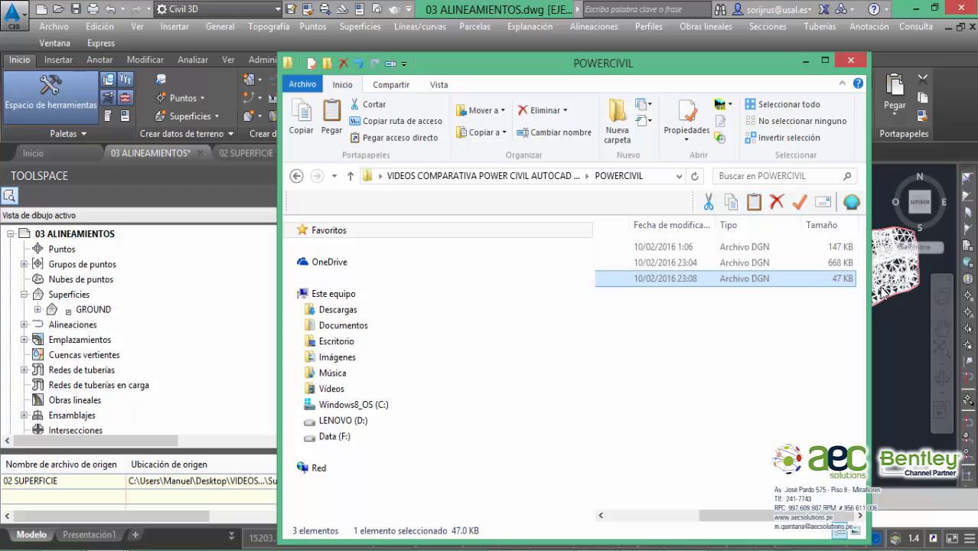
{"action": "left_click", "coordinate": [805, 60]}
Recheck the file size of 03 ALINEAMIENTOS.dwg in the CIVIL3D folder and return to the drawing to inspect the GROUND surface triangles
{"action": "mouse_move", "coordinate": [375, 528]}
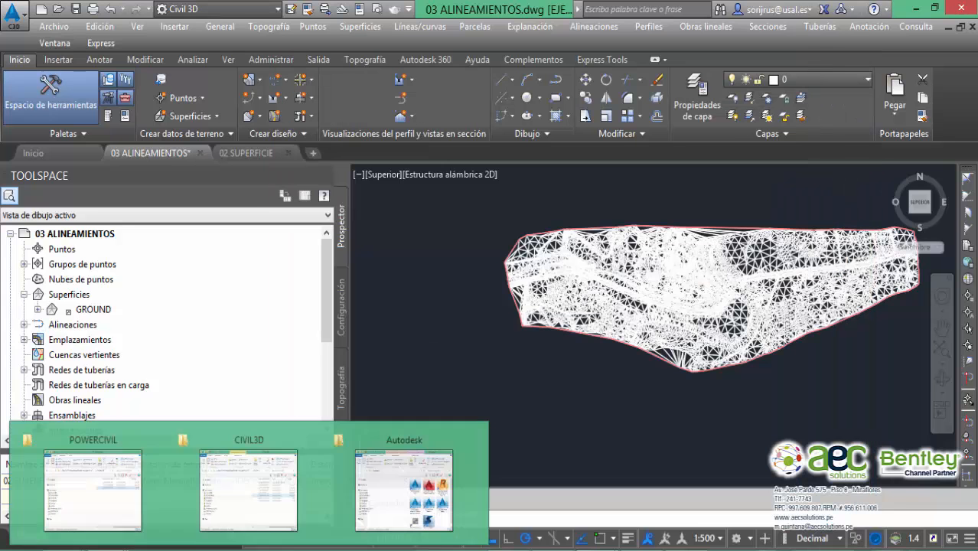
{"action": "left_click", "coordinate": [274, 493]}
{"action": "left_click_drag", "start_coordinate": [652, 501], "coordinate": [737, 506]}
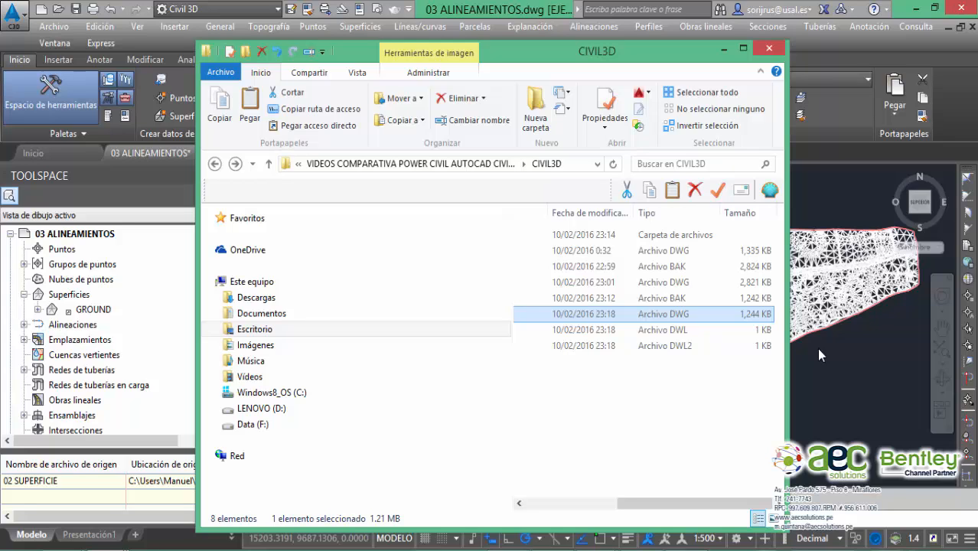
{"action": "left_click", "coordinate": [723, 49]}
{"action": "scroll", "coordinate": [796, 337], "scroll_direction": "up", "scroll_amount": 1}
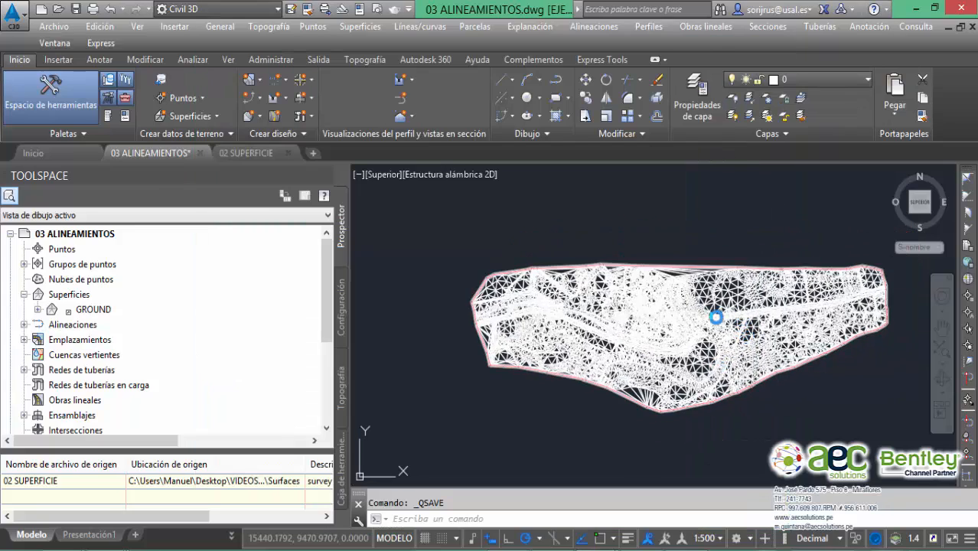
{"action": "scroll", "coordinate": [682, 314], "scroll_direction": "up", "scroll_amount": 5}
{"action": "scroll", "coordinate": [671, 303], "scroll_direction": "down", "scroll_amount": 5}
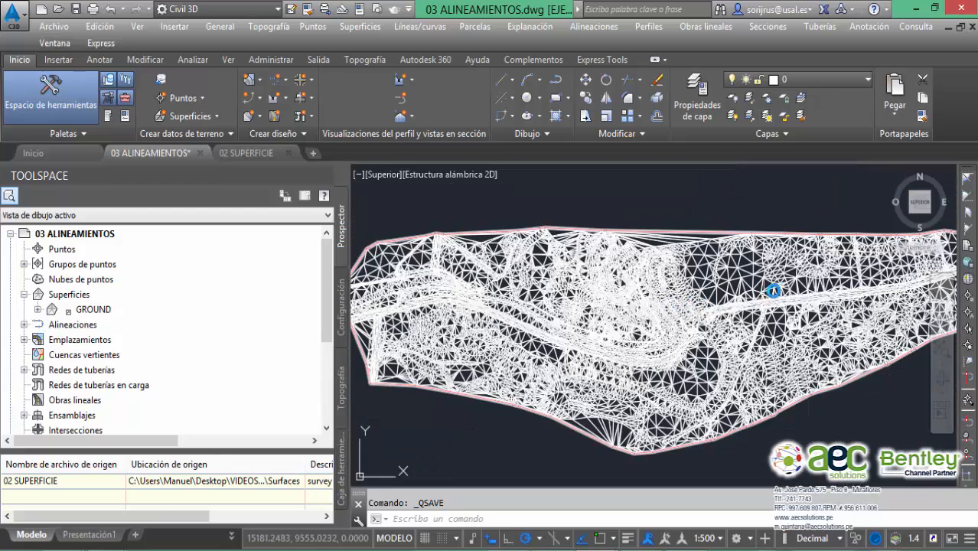
{"action": "mouse_move", "coordinate": [676, 338]}
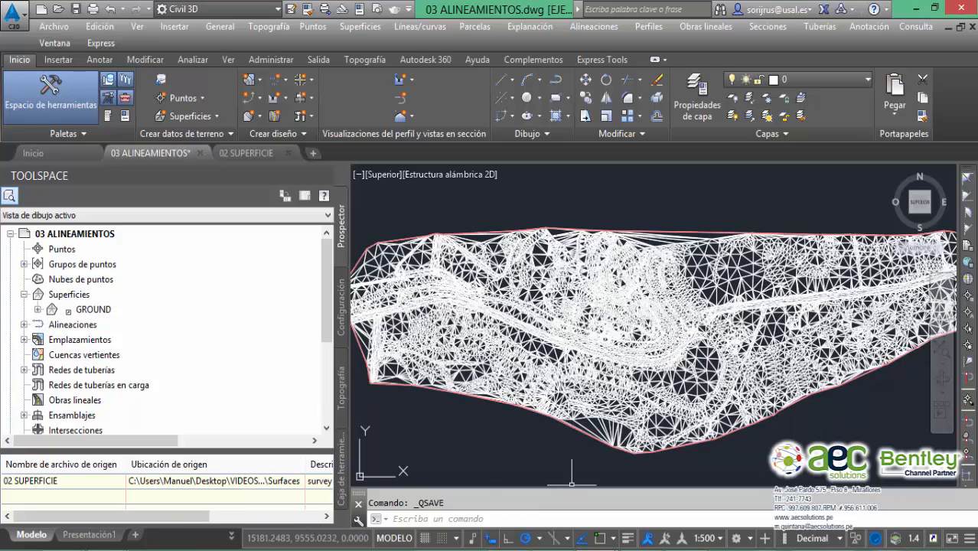
Open the DATOS folder inside the comparison videos folder on the desktop, locate VERTICES PARA CARRETERA.dwg, and minimize the folder windows
{"action": "mouse_move", "coordinate": [248, 550]}
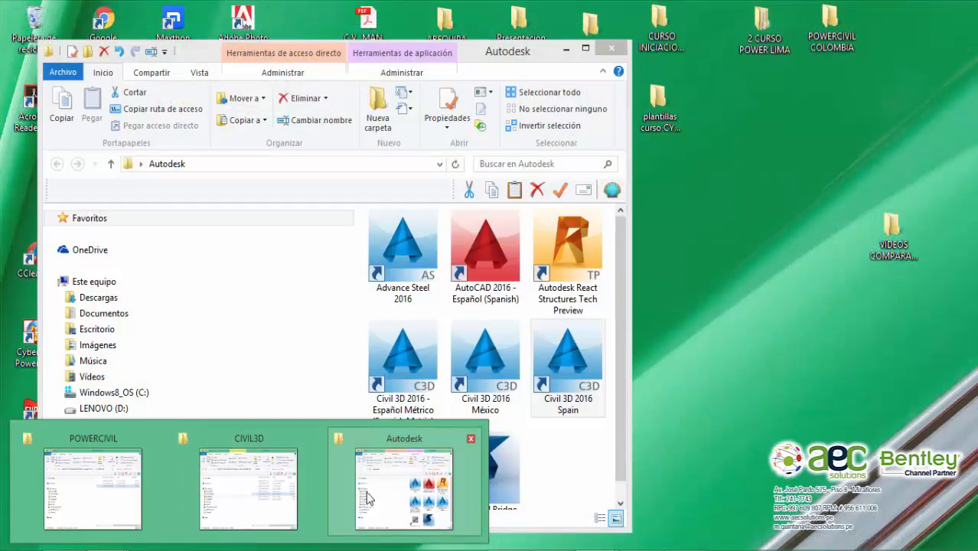
{"action": "left_click", "coordinate": [274, 501]}
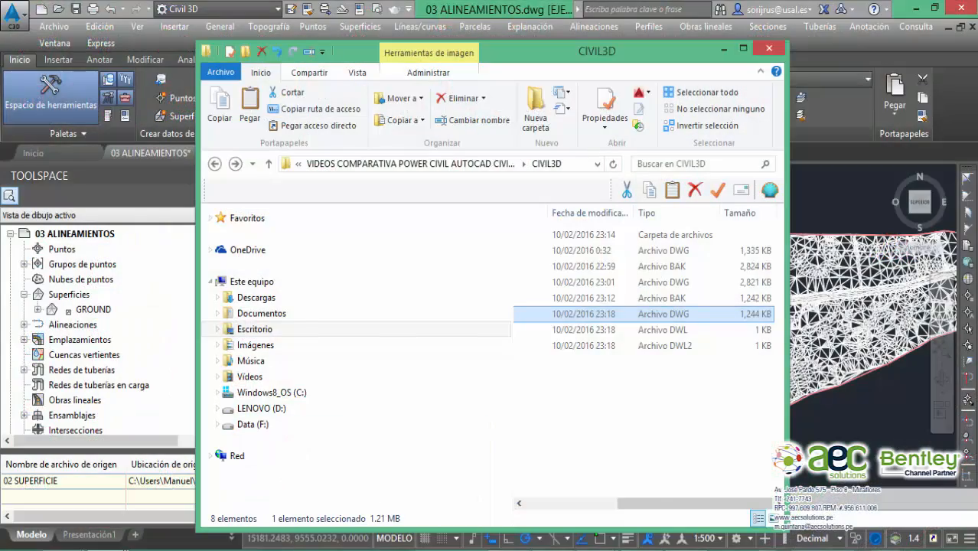
{"action": "mouse_move", "coordinate": [249, 549]}
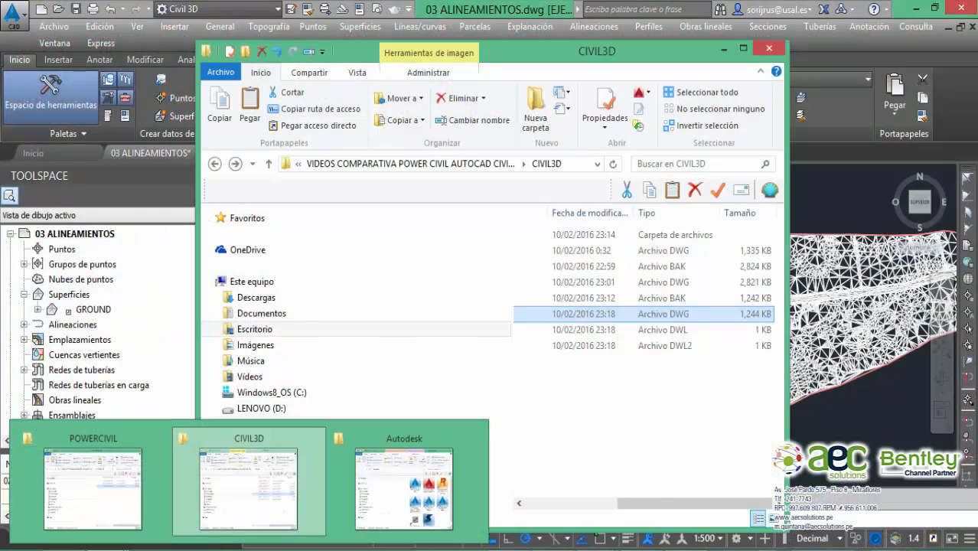
{"action": "left_click", "coordinate": [429, 475]}
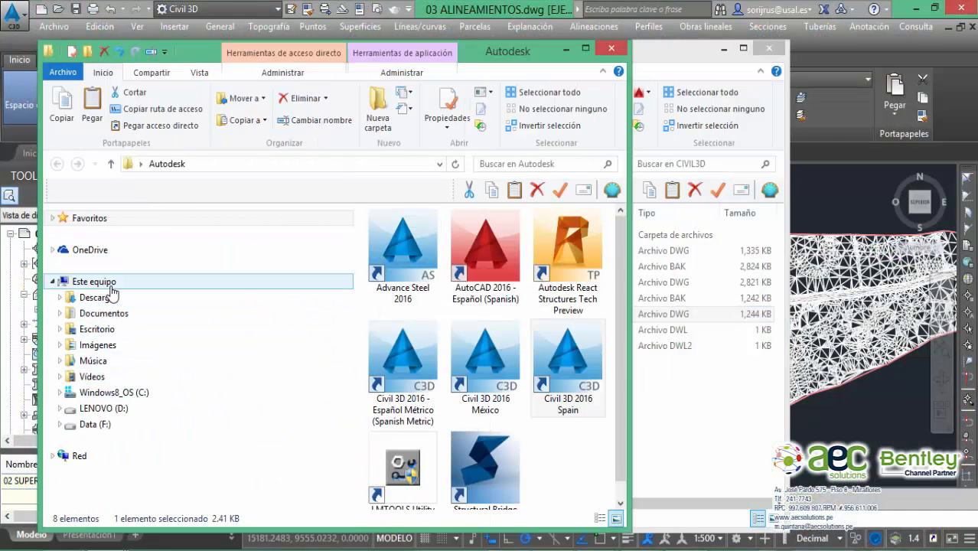
{"action": "left_click", "coordinate": [98, 329]}
{"action": "left_click_drag", "start_coordinate": [624, 277], "coordinate": [622, 373]}
{"action": "left_click_drag", "start_coordinate": [421, 331], "coordinate": [411, 334]}
{"action": "double_click", "coordinate": [413, 330]}
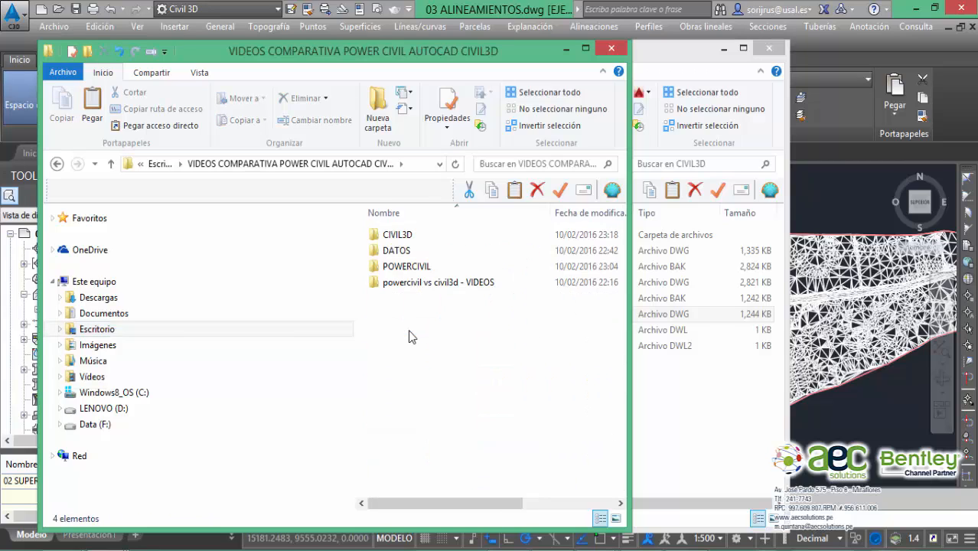
{"action": "double_click", "coordinate": [406, 253]}
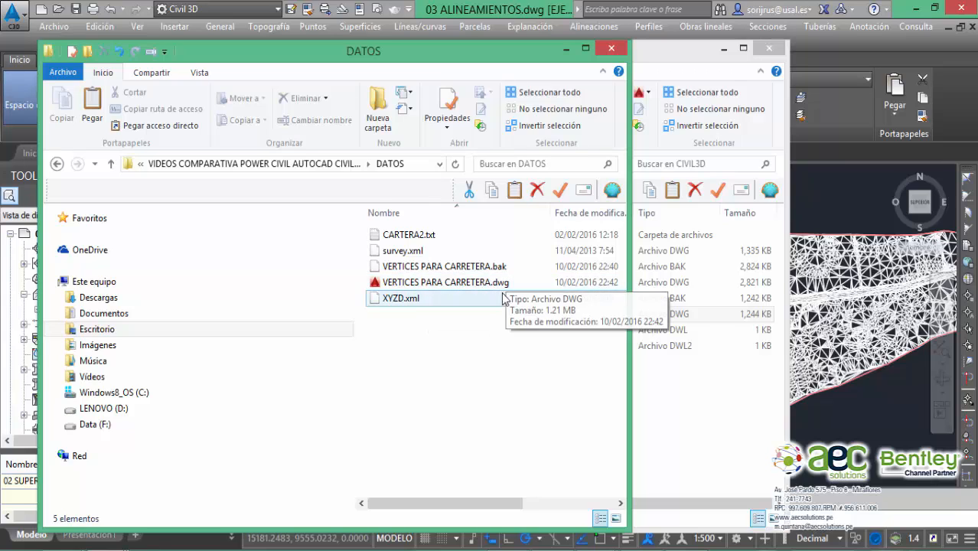
{"action": "left_click", "coordinate": [567, 49]}
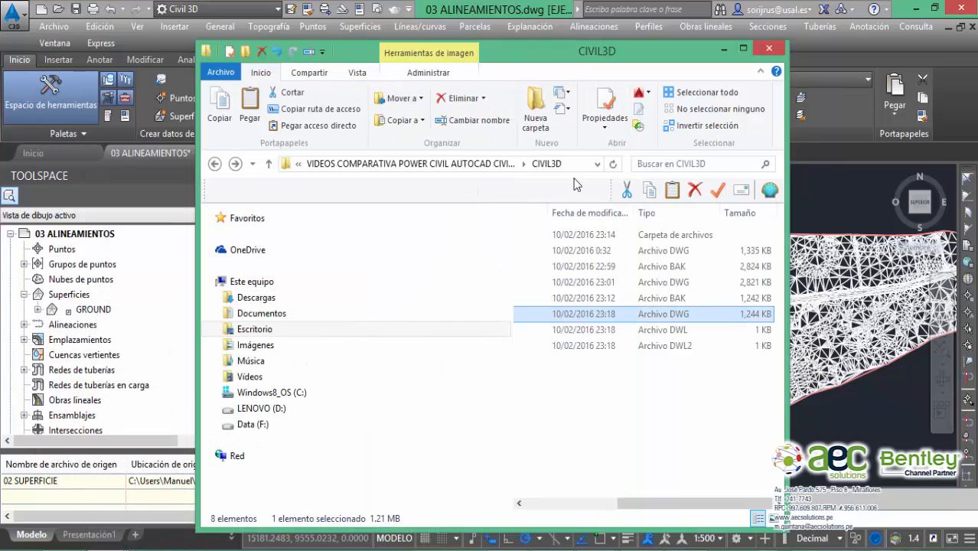
{"action": "left_click", "coordinate": [724, 50]}
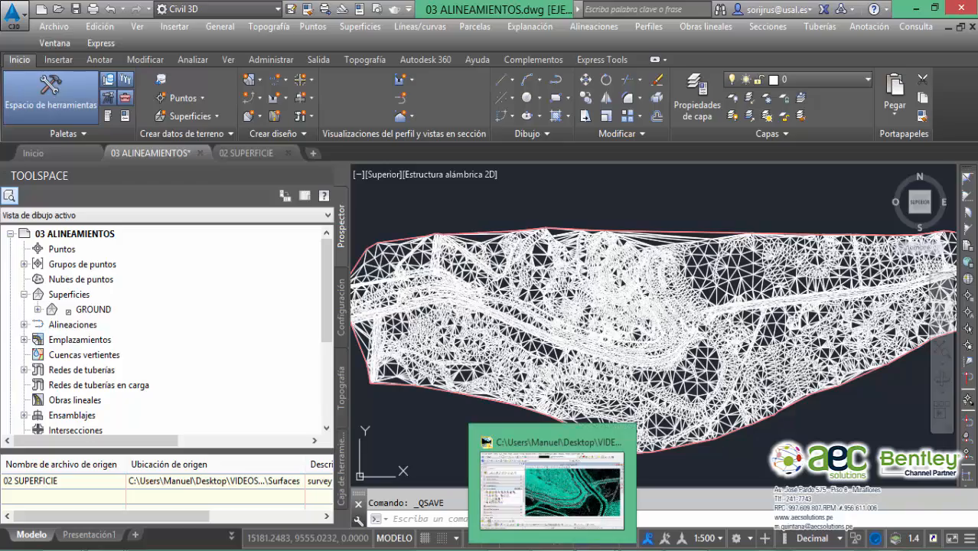
Switch to PowerCivil, move the Element Selection dialog aside, and set View 1 to display the Default model instead of Default-3D
{"action": "left_click", "coordinate": [555, 481]}
{"action": "scroll", "coordinate": [557, 262], "scroll_direction": "down", "scroll_amount": 2}
{"action": "middle_click_drag", "start_coordinate": [557, 261], "coordinate": [670, 298]}
{"action": "mouse_move", "coordinate": [481, 279]}
{"action": "middle_mouse_down"}
{"action": "mouse_move", "coordinate": [615, 270]}
{"action": "mouse_move", "coordinate": [555, 271]}
{"action": "mouse_move", "coordinate": [553, 295]}
{"action": "middle_mouse_up"}
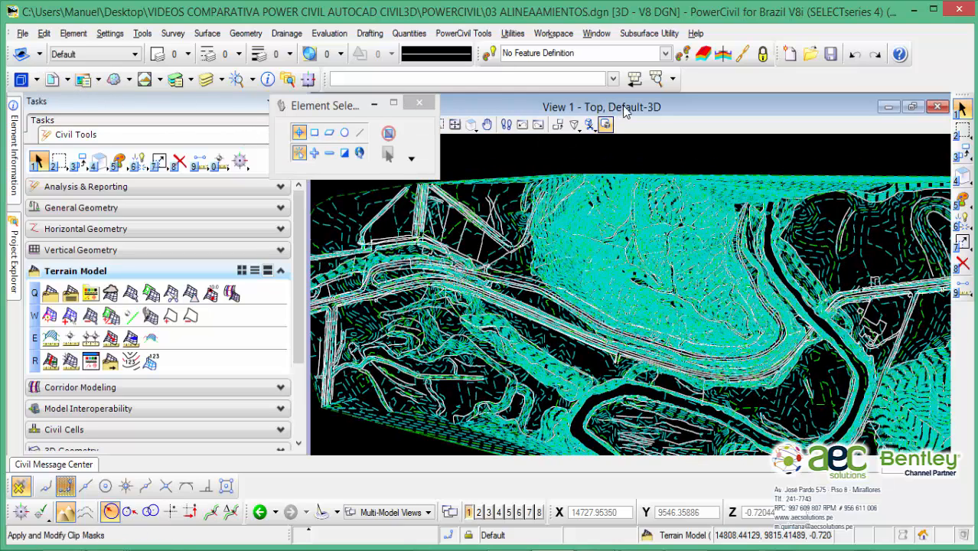
{"action": "left_click_drag", "start_coordinate": [329, 106], "coordinate": [579, 134]}
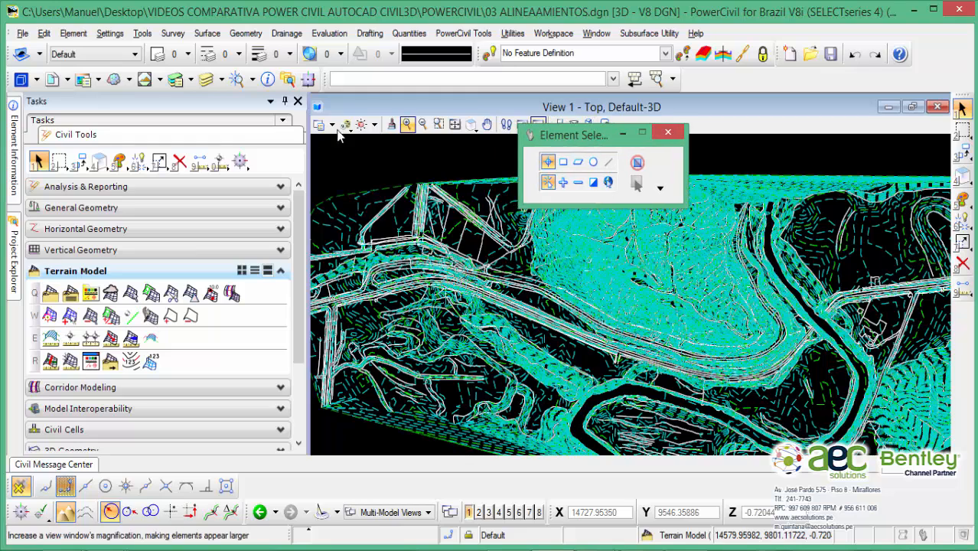
{"action": "left_click", "coordinate": [328, 125]}
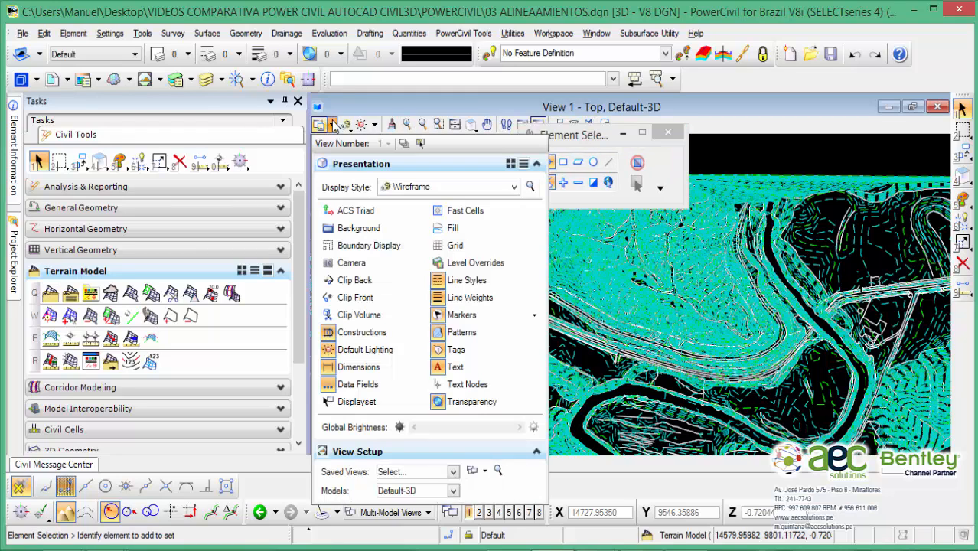
{"action": "left_click", "coordinate": [453, 492]}
{"action": "left_click", "coordinate": [427, 505]}
{"action": "left_click", "coordinate": [592, 394]}
{"action": "middle_click_drag", "start_coordinate": [565, 299], "coordinate": [681, 307]}
{"action": "middle_click_drag", "start_coordinate": [510, 299], "coordinate": [633, 288]}
{"action": "scroll", "coordinate": [528, 283], "scroll_direction": "up", "scroll_amount": 2}
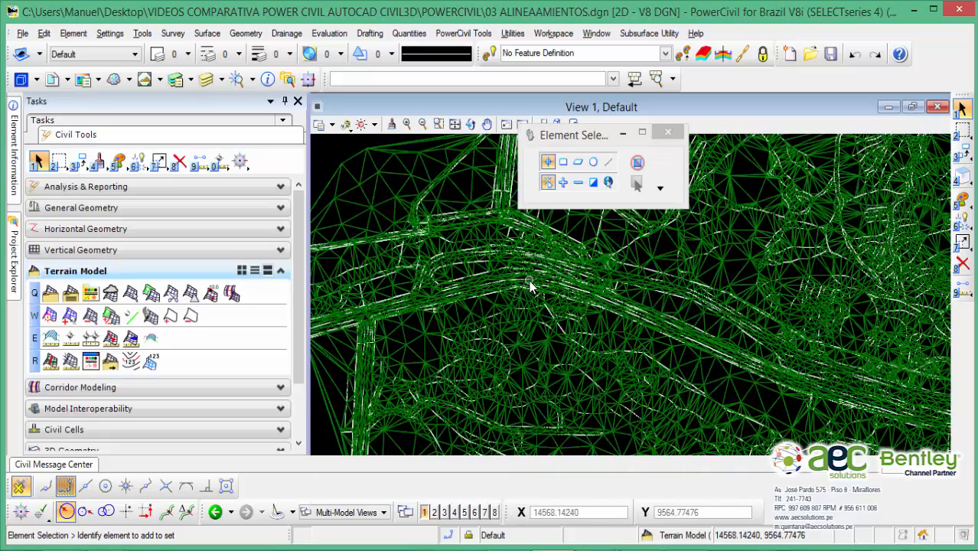
{"action": "scroll", "coordinate": [528, 284], "scroll_direction": "down", "scroll_amount": 2}
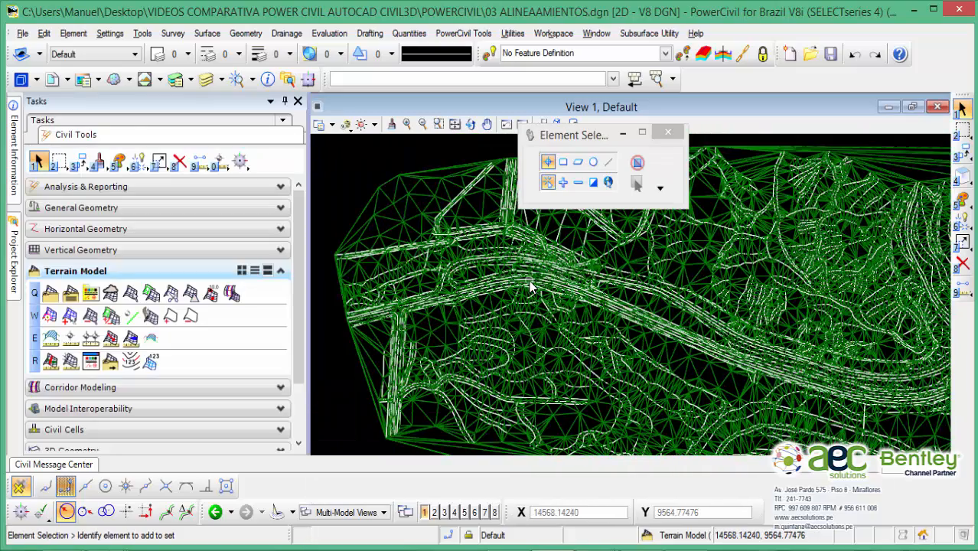
Attach VERTICES PARA CARRETERA.dwg from the DATOS folder as a reference using the Coincident attachment method
{"action": "left_click", "coordinate": [67, 80]}
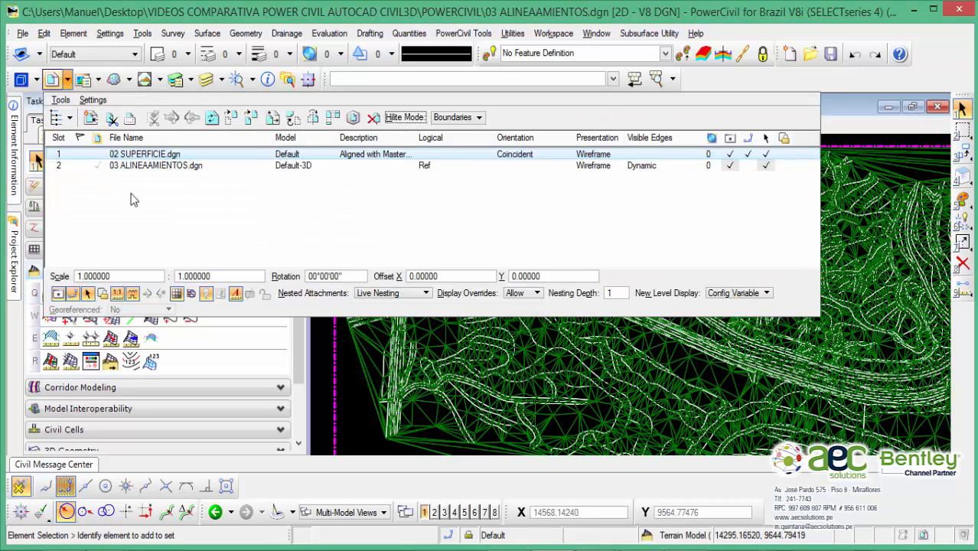
{"action": "left_click", "coordinate": [61, 101]}
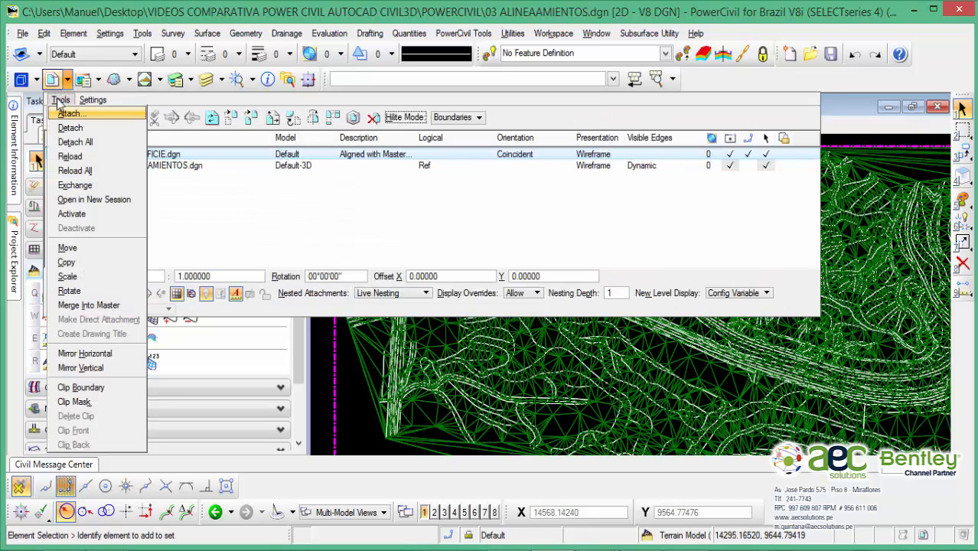
{"action": "left_click", "coordinate": [69, 113]}
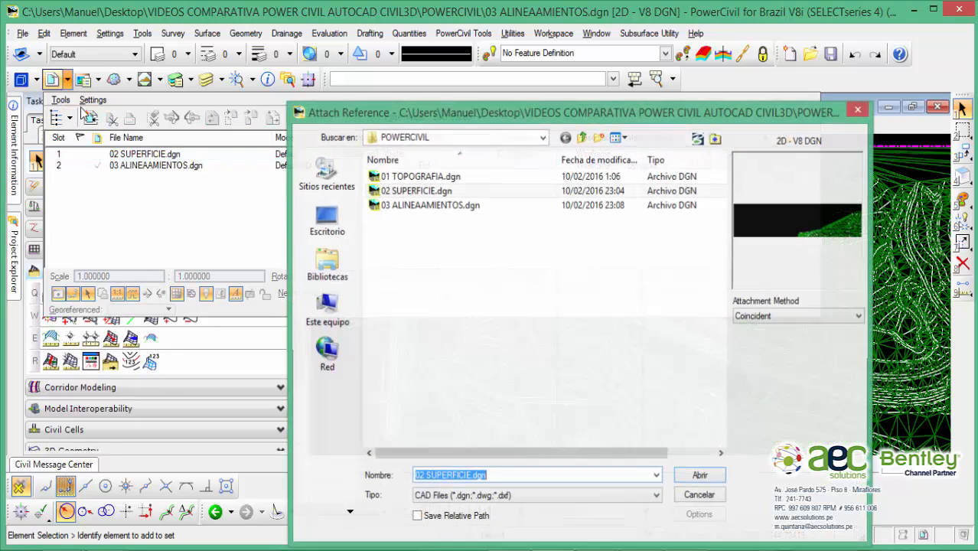
{"action": "left_click", "coordinate": [582, 138]}
{"action": "double_click", "coordinate": [402, 191]}
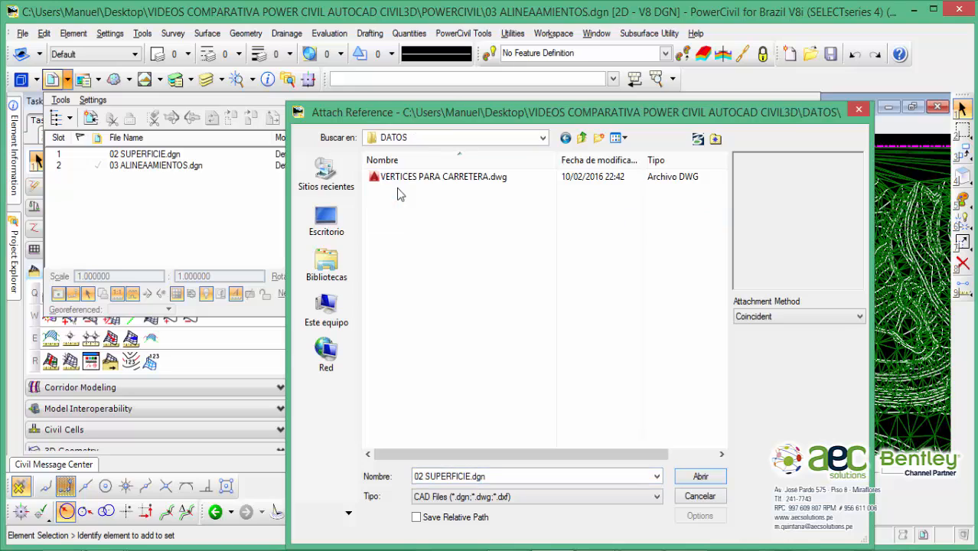
{"action": "left_click", "coordinate": [509, 188]}
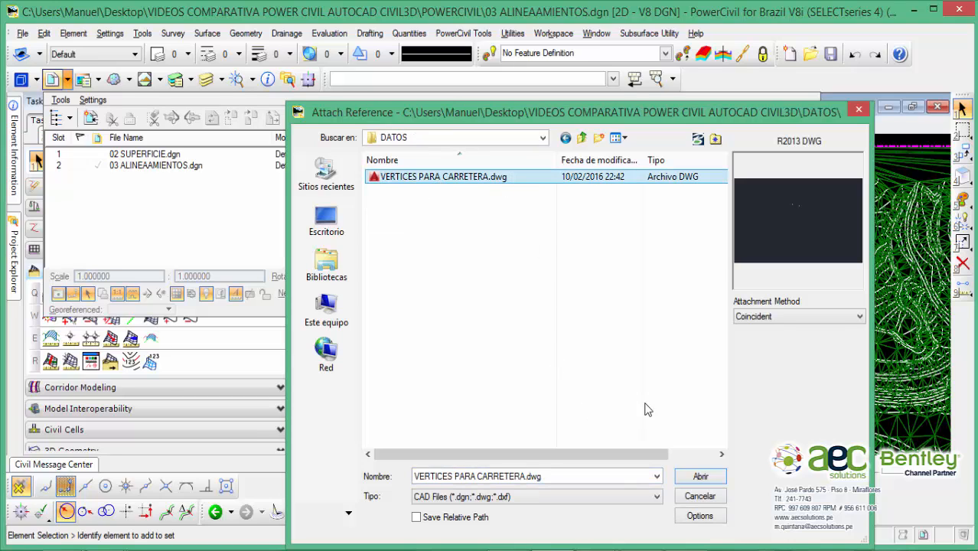
{"action": "left_click", "coordinate": [701, 477]}
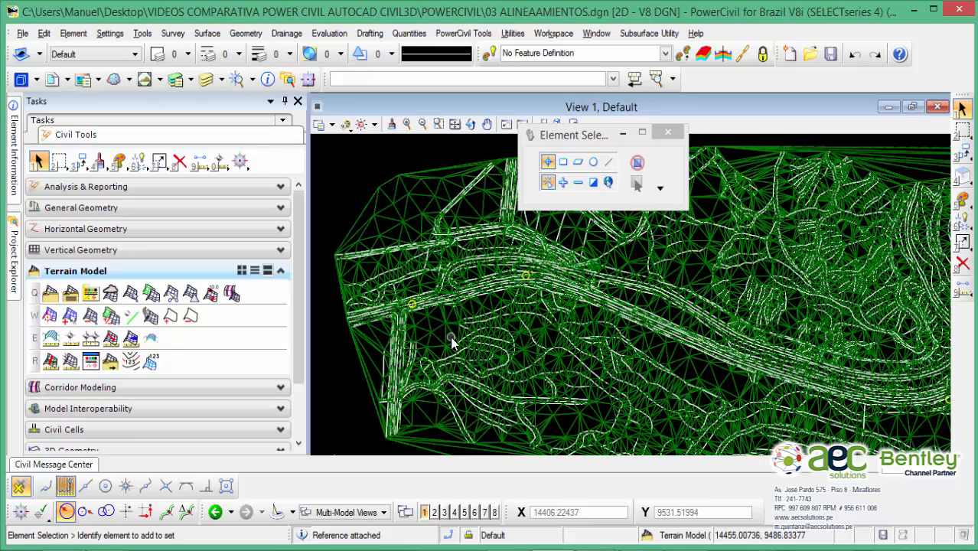
Examine the referenced vertex circles along the whole road from its western start to its eastern end
{"action": "middle_click_drag", "start_coordinate": [450, 336], "coordinate": [423, 301]}
{"action": "scroll", "coordinate": [424, 302], "scroll_direction": "up", "scroll_amount": 2}
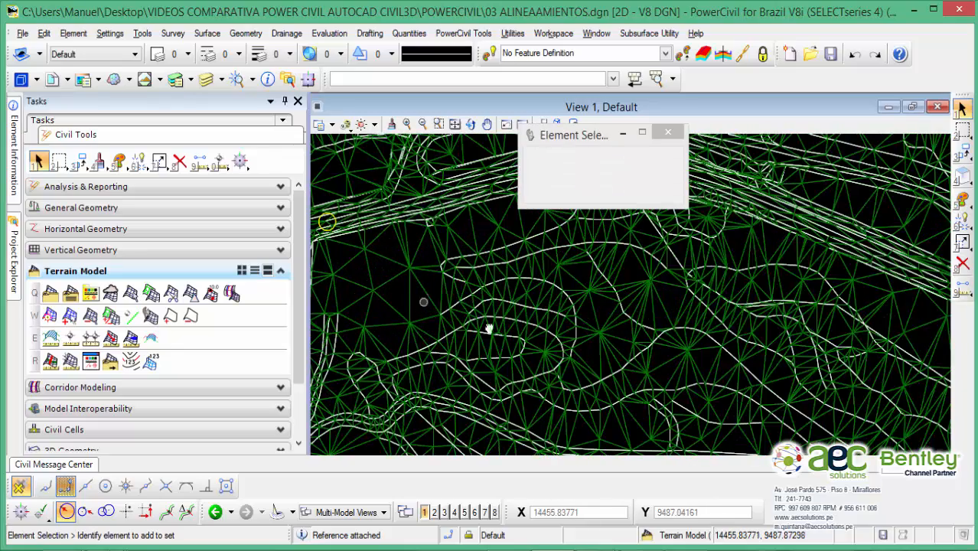
{"action": "scroll", "coordinate": [515, 312], "scroll_direction": "up", "scroll_amount": 2}
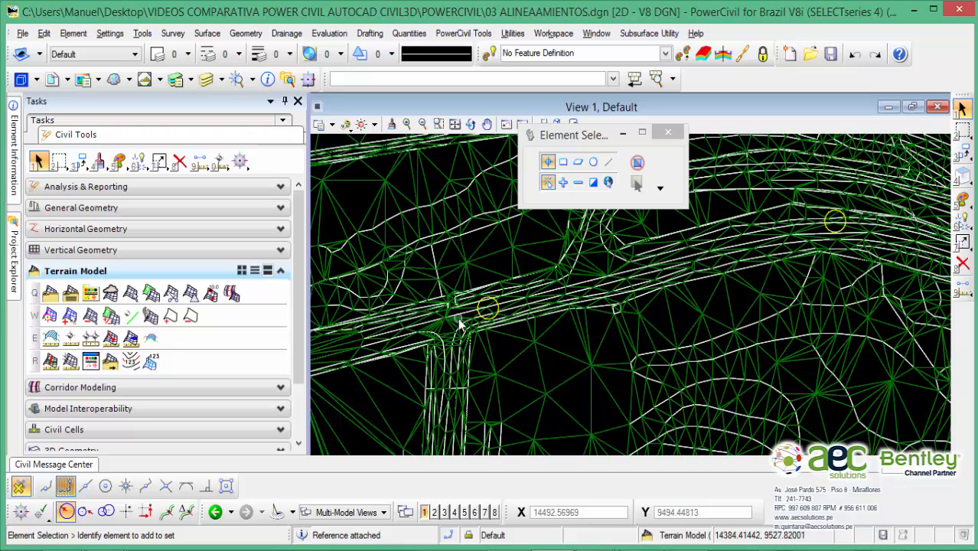
{"action": "scroll", "coordinate": [493, 313], "scroll_direction": "up", "scroll_amount": 1}
{"action": "scroll", "coordinate": [492, 311], "scroll_direction": "down", "scroll_amount": 3}
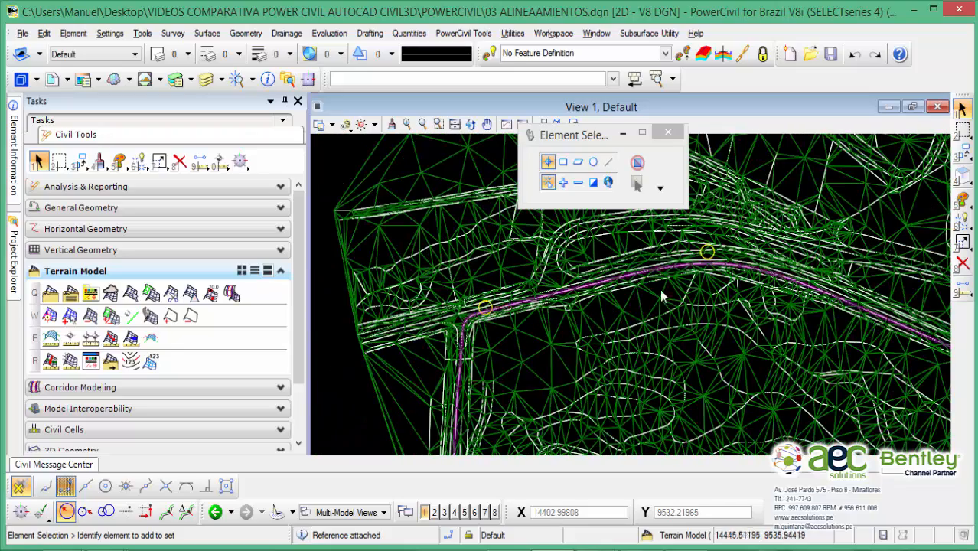
{"action": "middle_click_drag", "start_coordinate": [707, 253], "coordinate": [639, 267]}
{"action": "middle_click_drag", "start_coordinate": [768, 325], "coordinate": [611, 292]}
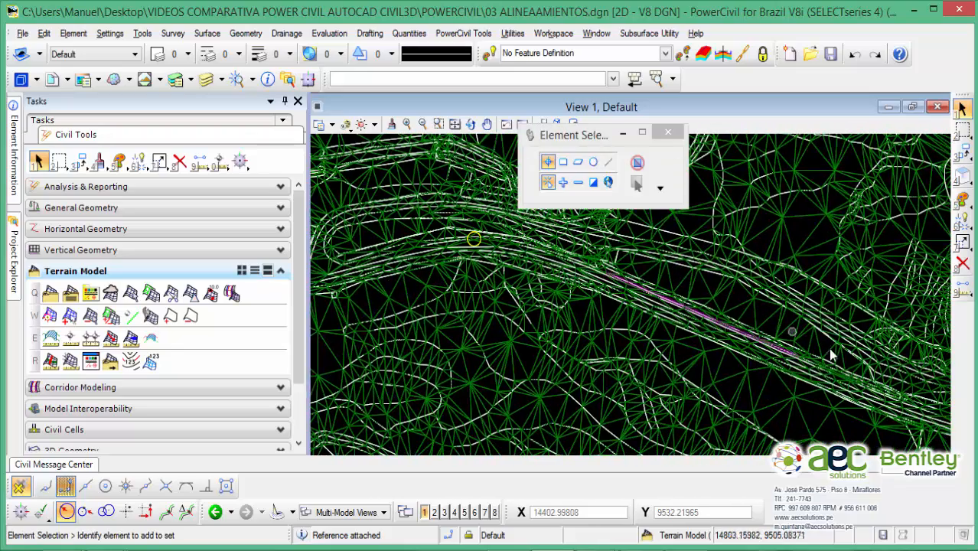
{"action": "middle_click_drag", "start_coordinate": [828, 348], "coordinate": [605, 297]}
{"action": "middle_click_drag", "start_coordinate": [884, 367], "coordinate": [640, 290]}
{"action": "middle_click_drag", "start_coordinate": [813, 338], "coordinate": [664, 360]}
{"action": "middle_click_drag", "start_coordinate": [759, 328], "coordinate": [663, 415]}
{"action": "middle_click_drag", "start_coordinate": [812, 264], "coordinate": [648, 324]}
{"action": "middle_click_drag", "start_coordinate": [850, 267], "coordinate": [609, 299]}
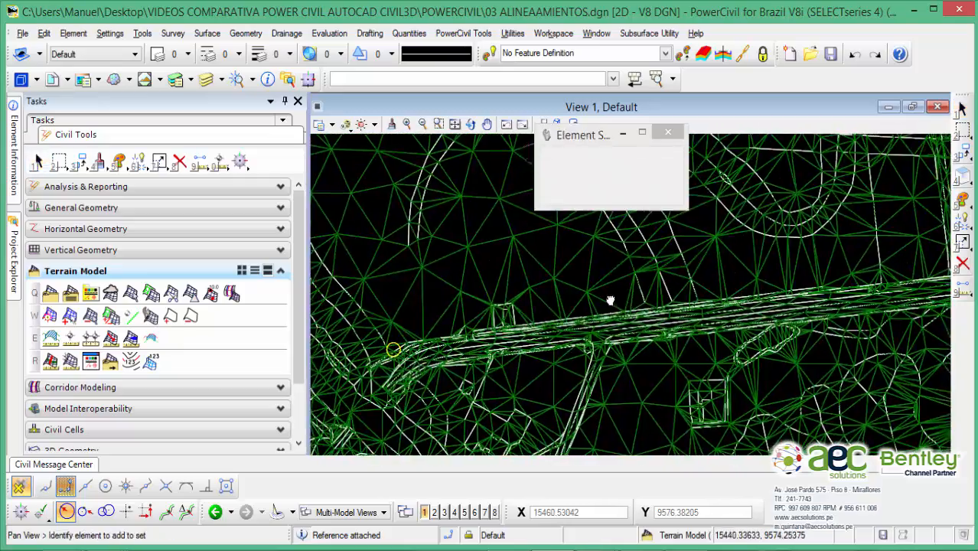
{"action": "middle_click_drag", "start_coordinate": [785, 297], "coordinate": [450, 311]}
{"action": "middle_click_drag", "start_coordinate": [903, 236], "coordinate": [852, 287]}
{"action": "scroll", "coordinate": [605, 294], "scroll_direction": "down", "scroll_amount": 1}
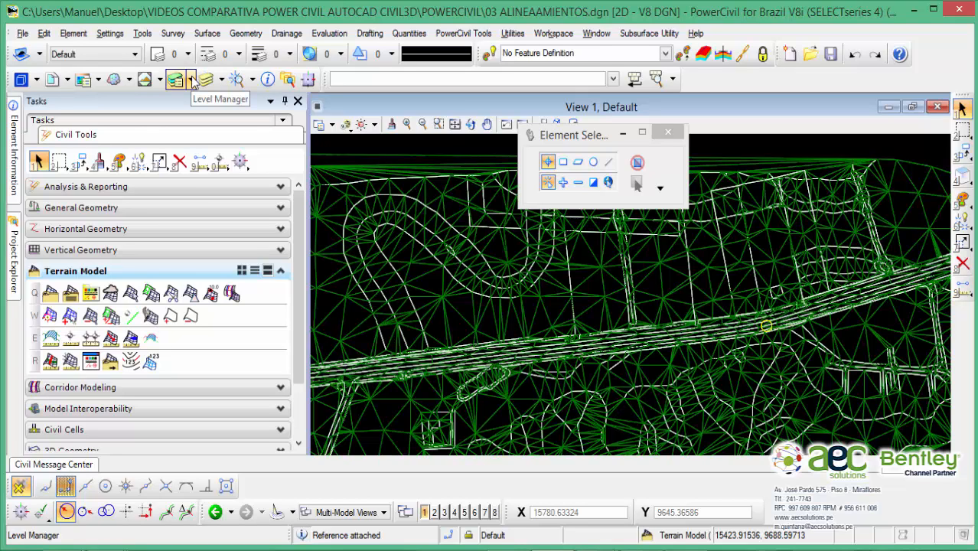
In Level Manager, browse the levels of 03 ALINEAAMIENTOS.dgn and its references, including the nested 02 SUPERFICIE.dgn and VERTICES PARA CARRETERA.dwg
{"action": "left_click", "coordinate": [191, 80]}
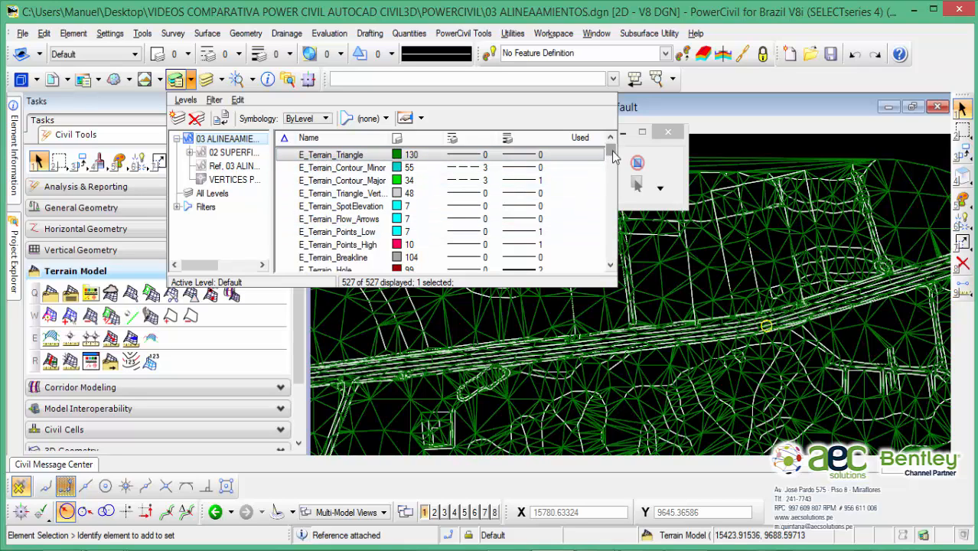
{"action": "mouse_move", "coordinate": [611, 154]}
{"action": "left_mouse_down"}
{"action": "mouse_move", "coordinate": [612, 263]}
{"action": "mouse_move", "coordinate": [611, 153]}
{"action": "left_mouse_up"}
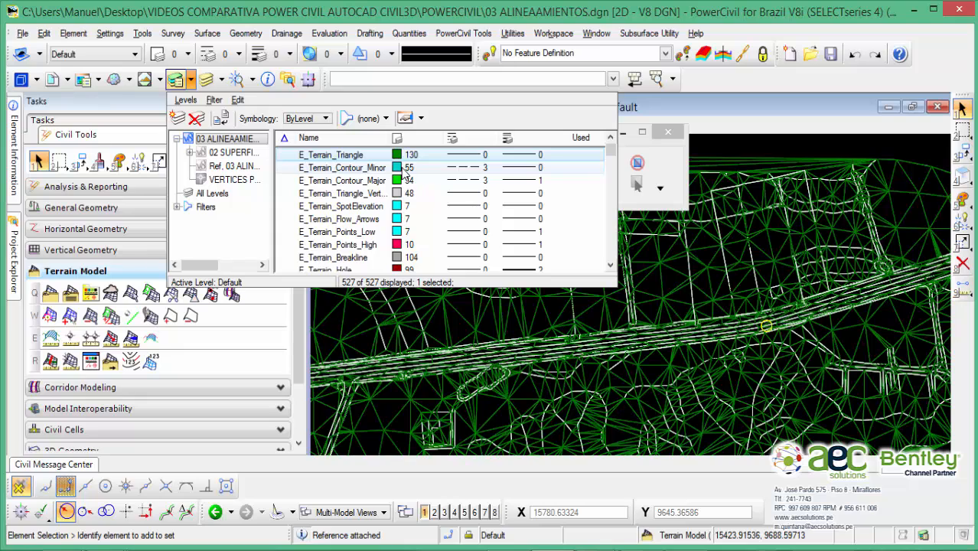
{"action": "left_click", "coordinate": [189, 153]}
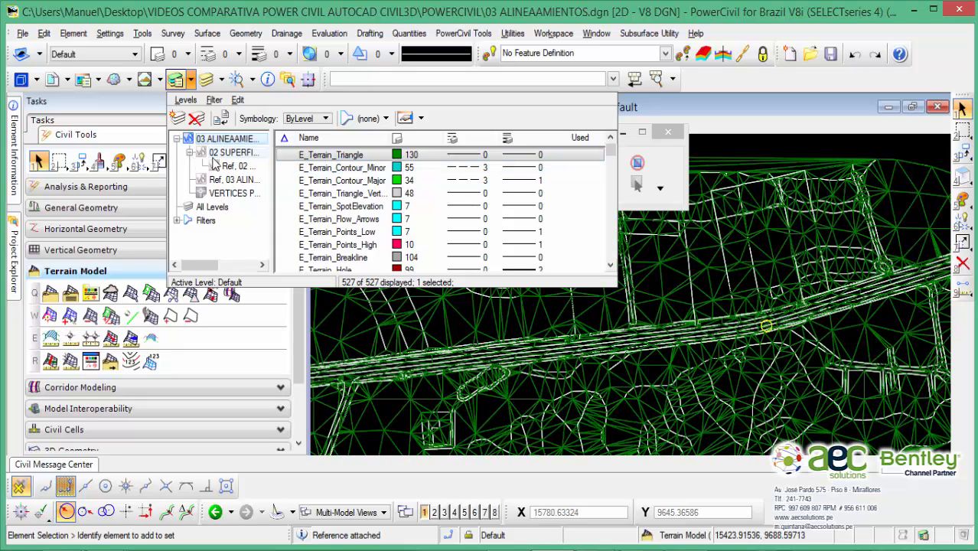
{"action": "left_click", "coordinate": [242, 154]}
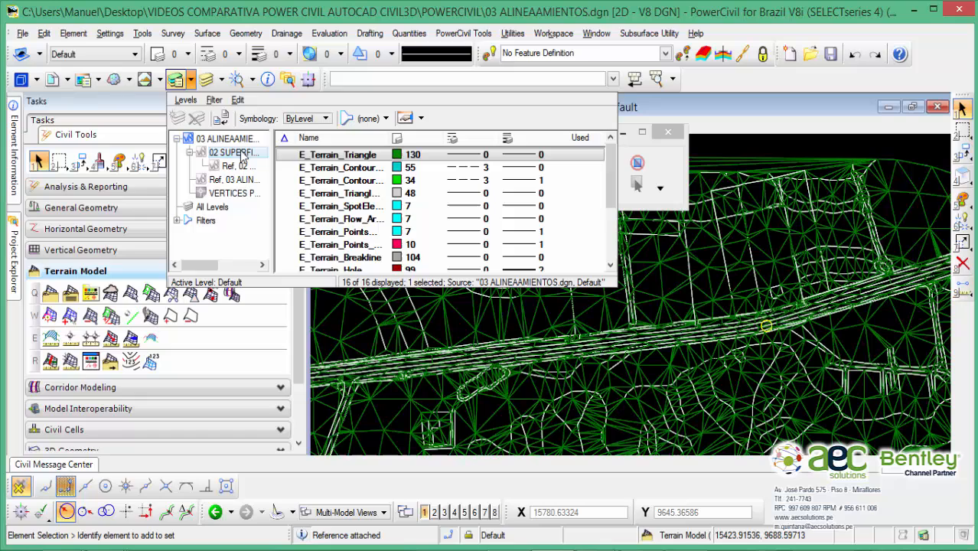
{"action": "left_click", "coordinate": [242, 168]}
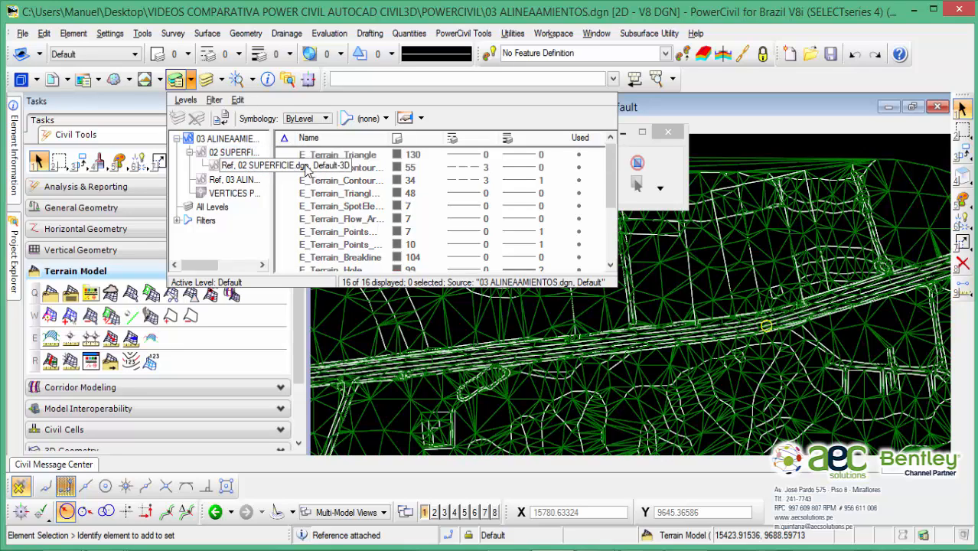
{"action": "left_click", "coordinate": [233, 181]}
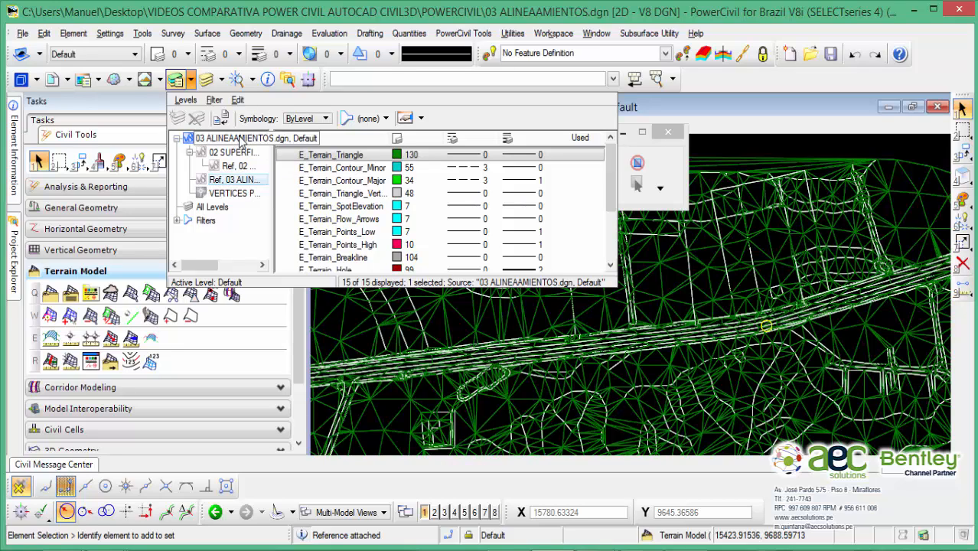
{"action": "left_click", "coordinate": [233, 197]}
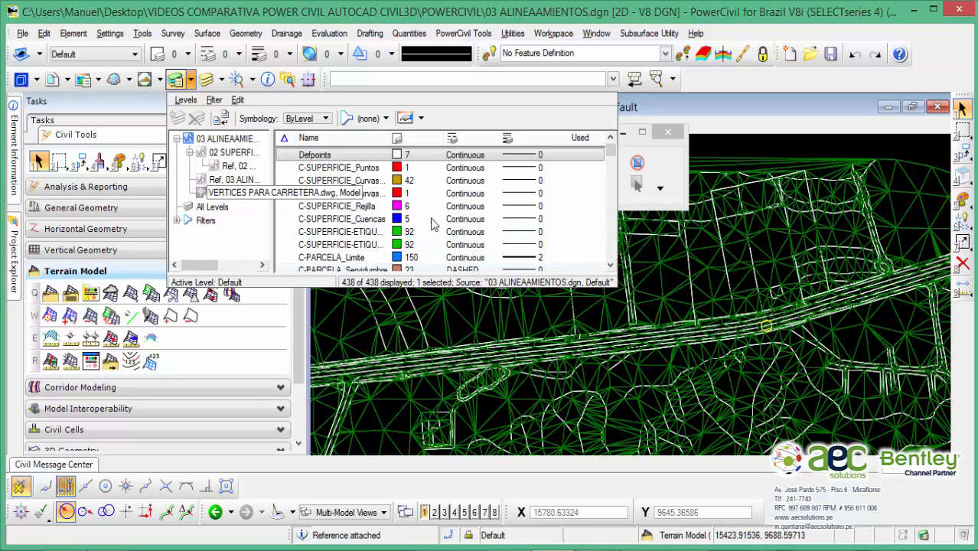
Search the level list of VERTICES PARA CARRETERA.dwg in Level Manager for the levels marked as used
{"action": "left_click_drag", "start_coordinate": [611, 152], "coordinate": [611, 247]}
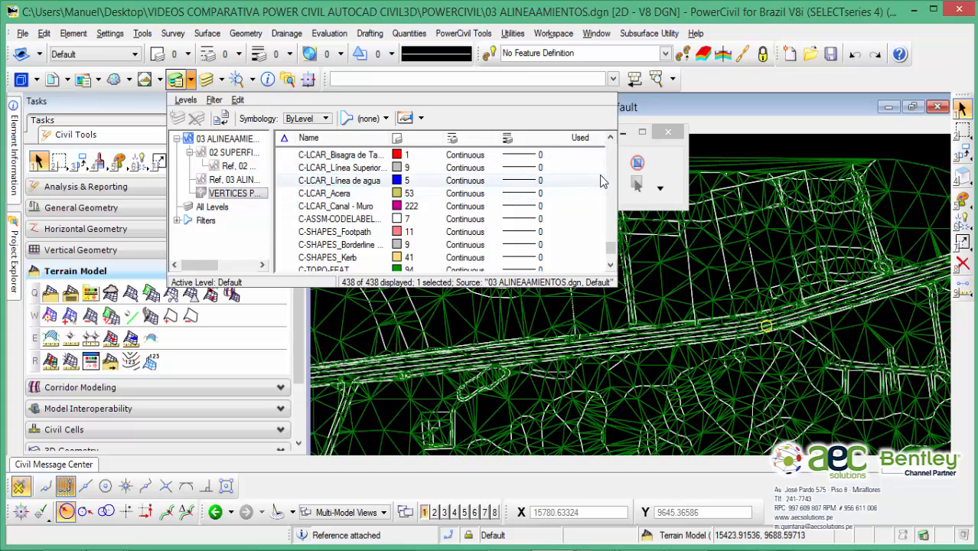
{"action": "mouse_move", "coordinate": [610, 247]}
{"action": "left_mouse_down"}
{"action": "mouse_move", "coordinate": [601, 138]}
{"action": "mouse_move", "coordinate": [607, 163]}
{"action": "mouse_move", "coordinate": [617, 155]}
{"action": "mouse_move", "coordinate": [613, 251]}
{"action": "mouse_move", "coordinate": [612, 232]}
{"action": "left_mouse_up"}
{"action": "scroll", "coordinate": [454, 222], "scroll_direction": "up", "scroll_amount": 3}
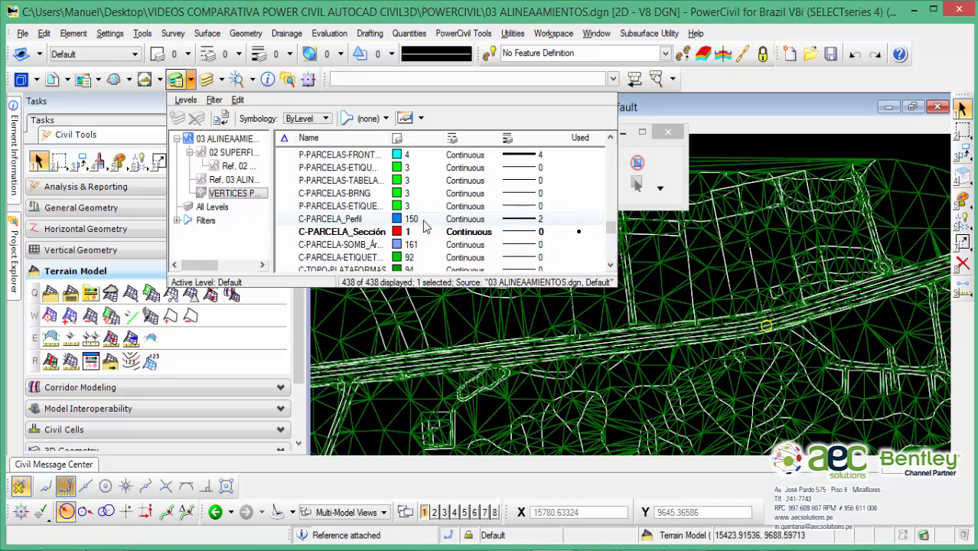
{"action": "scroll", "coordinate": [417, 222], "scroll_direction": "down", "scroll_amount": 20}
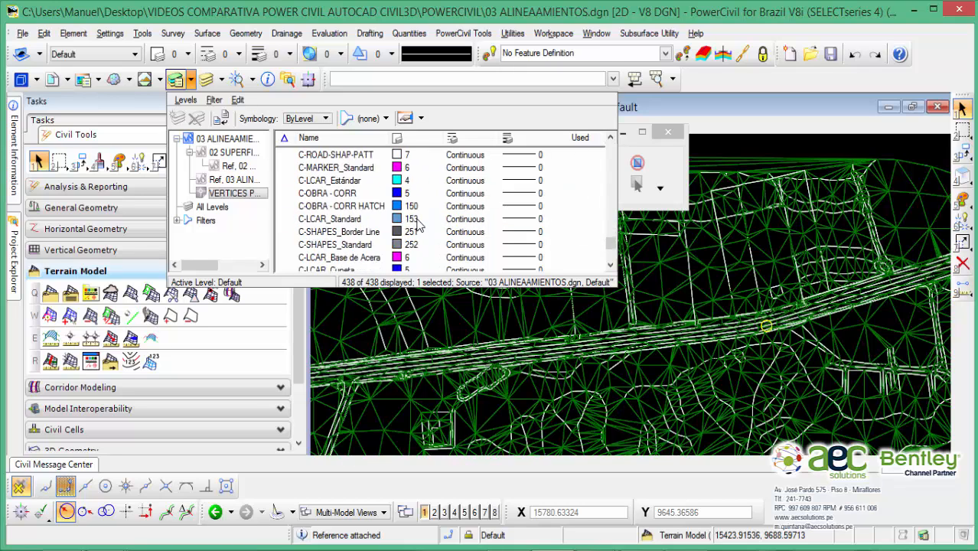
{"action": "scroll", "coordinate": [417, 222], "scroll_direction": "down", "scroll_amount": 5}
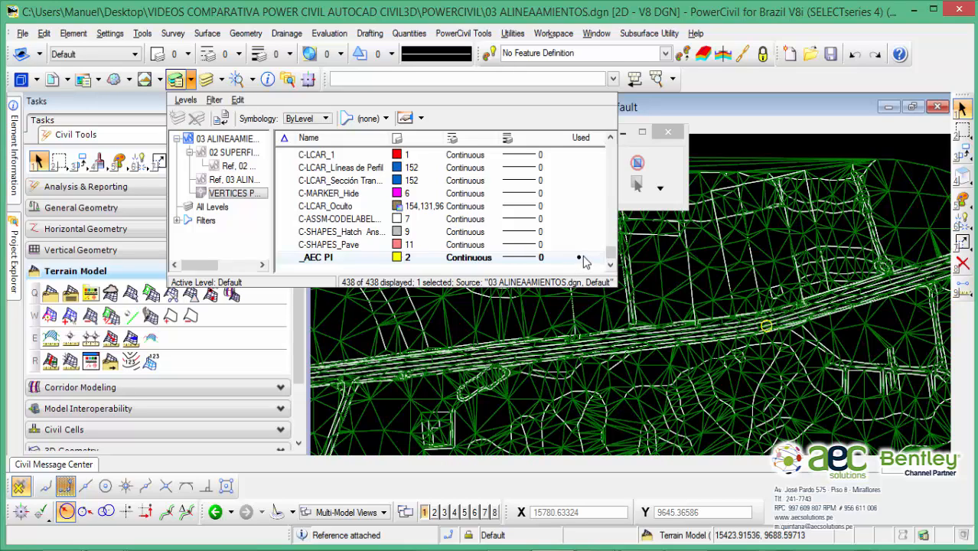
{"action": "left_click", "coordinate": [693, 266]}
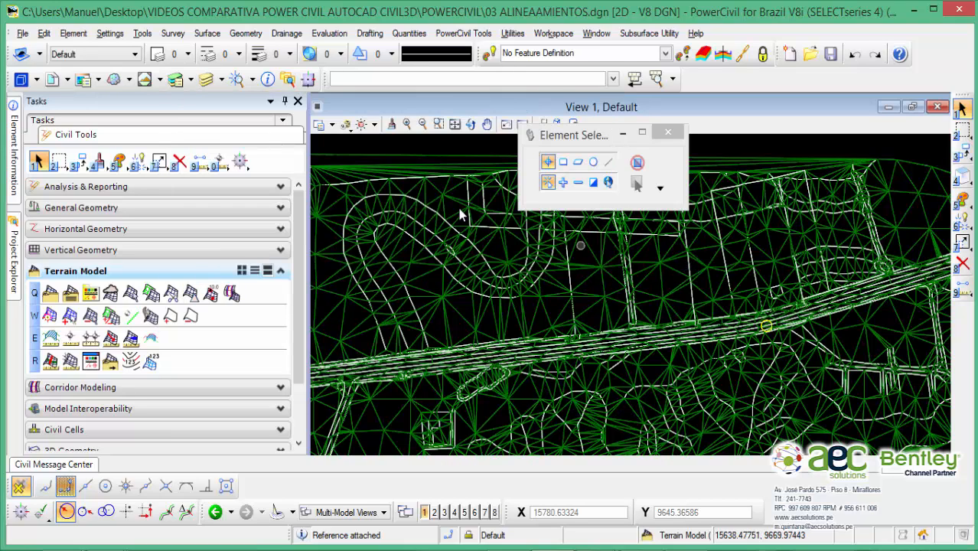
{"action": "left_click", "coordinate": [191, 82]}
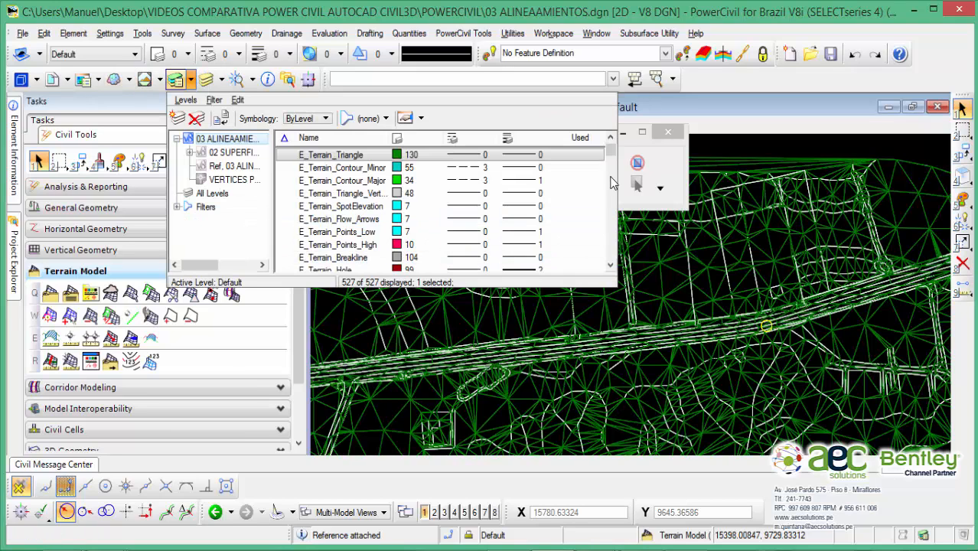
{"action": "left_click", "coordinate": [232, 179]}
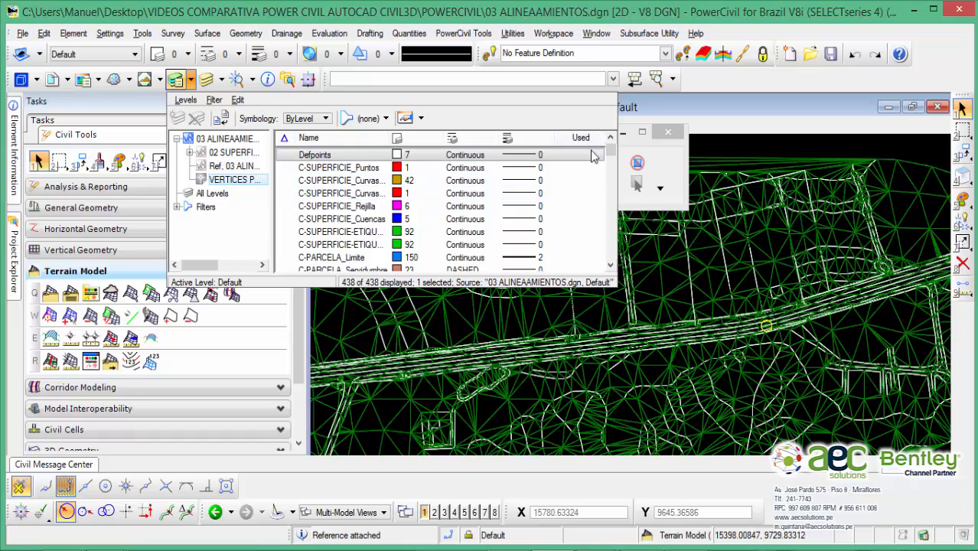
{"action": "left_click_drag", "start_coordinate": [611, 154], "coordinate": [609, 257]}
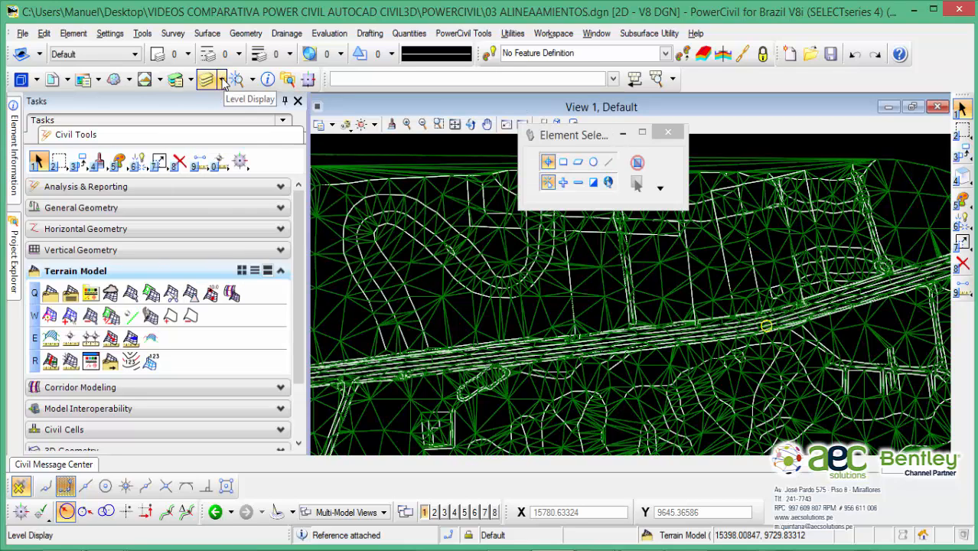
In Level Display, list the levels of VERTICES PARA CARRETERA.dwg with the used ones first and widen the Name column
{"action": "mouse_move", "coordinate": [225, 85]}
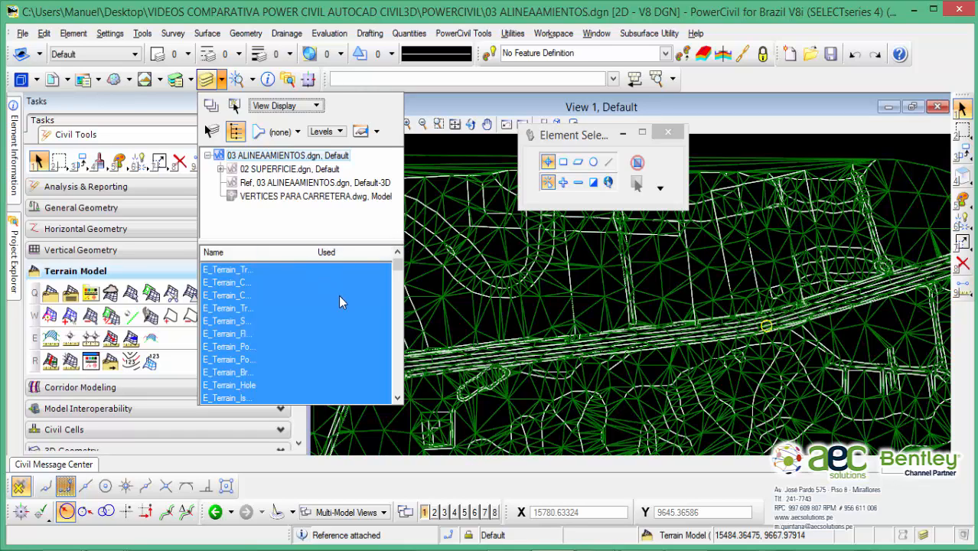
{"action": "mouse_move", "coordinate": [400, 265]}
{"action": "left_mouse_down"}
{"action": "mouse_move", "coordinate": [402, 383]}
{"action": "mouse_move", "coordinate": [391, 261]}
{"action": "left_mouse_up"}
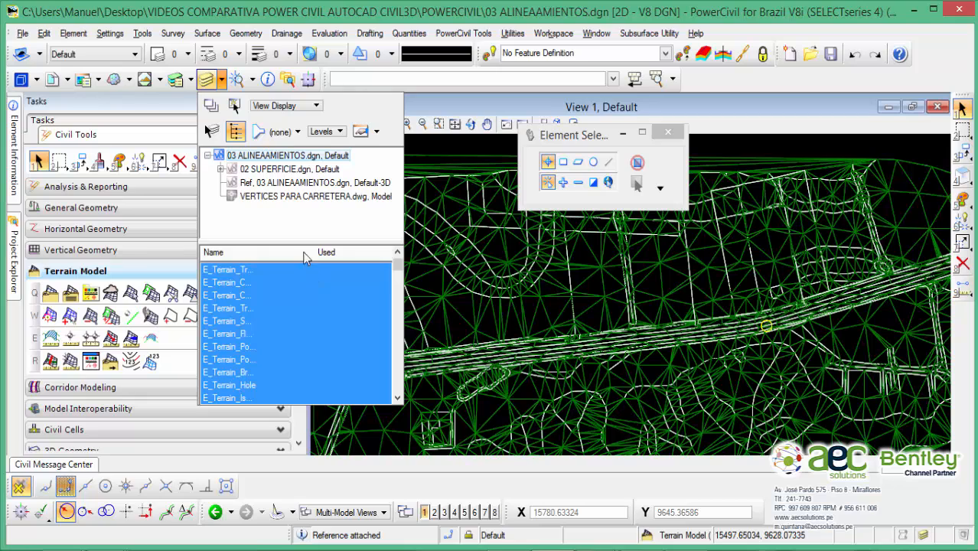
{"action": "left_click", "coordinate": [275, 198]}
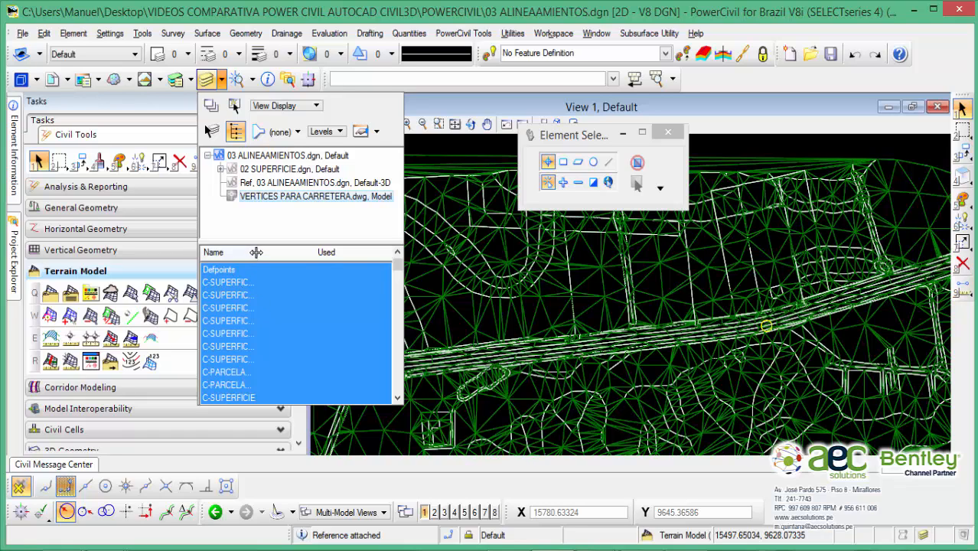
{"action": "mouse_move", "coordinate": [256, 252]}
{"action": "left_mouse_down"}
{"action": "mouse_move", "coordinate": [311, 254]}
{"action": "mouse_move", "coordinate": [273, 257]}
{"action": "left_mouse_up"}
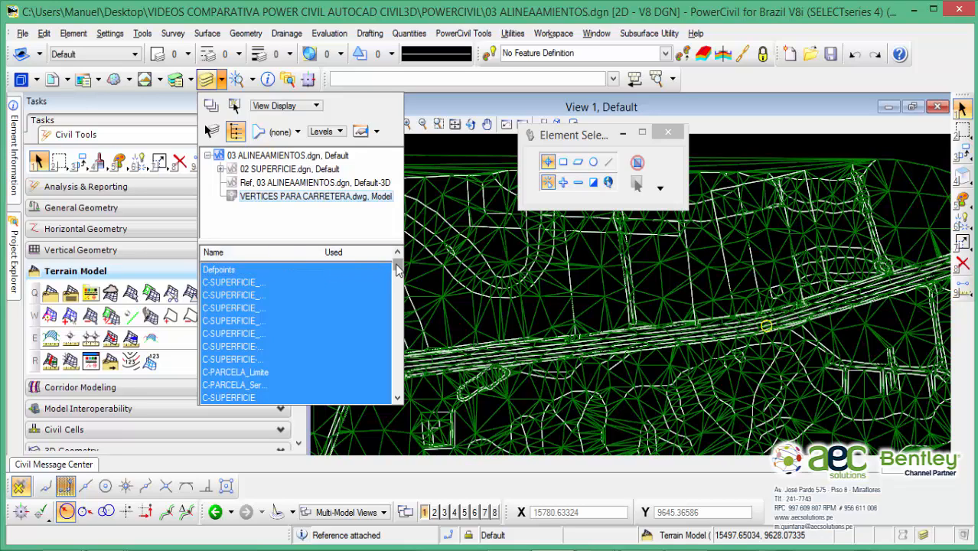
{"action": "mouse_move", "coordinate": [397, 268]}
{"action": "left_mouse_down"}
{"action": "mouse_move", "coordinate": [396, 310]}
{"action": "mouse_move", "coordinate": [376, 261]}
{"action": "mouse_move", "coordinate": [397, 266]}
{"action": "mouse_move", "coordinate": [398, 392]}
{"action": "mouse_move", "coordinate": [399, 322]}
{"action": "mouse_move", "coordinate": [381, 279]}
{"action": "mouse_move", "coordinate": [398, 314]}
{"action": "mouse_move", "coordinate": [397, 264]}
{"action": "left_mouse_up"}
{"action": "left_click", "coordinate": [337, 253]}
{"action": "left_click", "coordinate": [343, 253]}
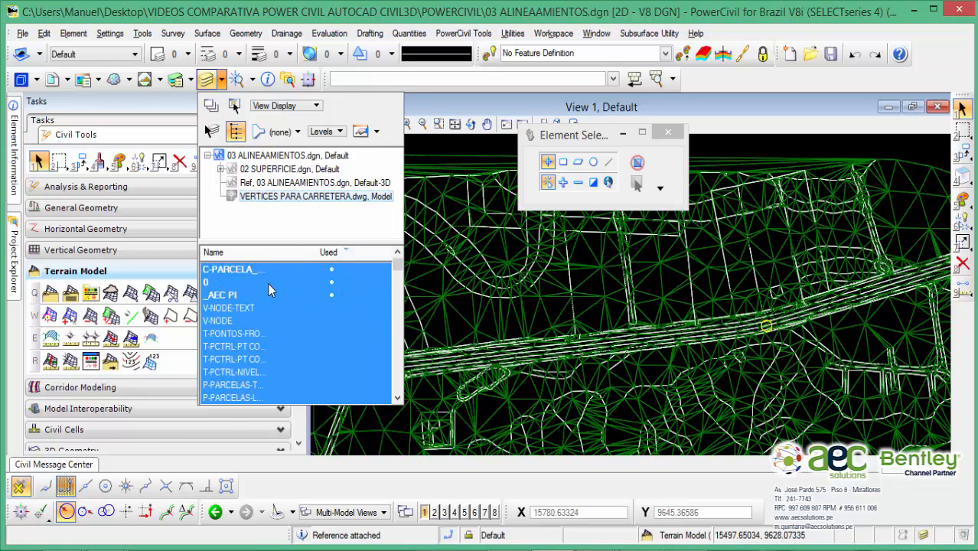
{"action": "mouse_move", "coordinate": [294, 254]}
{"action": "left_mouse_down"}
{"action": "mouse_move", "coordinate": [318, 252]}
{"action": "mouse_move", "coordinate": [307, 252]}
{"action": "left_mouse_up"}
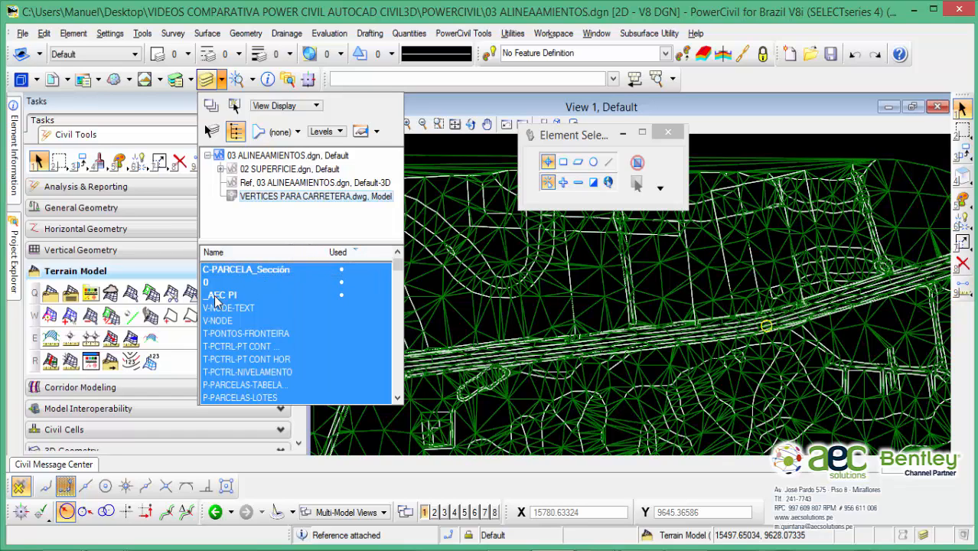
Turn off the _AEC PI level of VERTICES PARA CARRETERA.dwg to check its vertex circles, and turn it back on
{"action": "left_click", "coordinate": [314, 295], "text": "ctrl"}
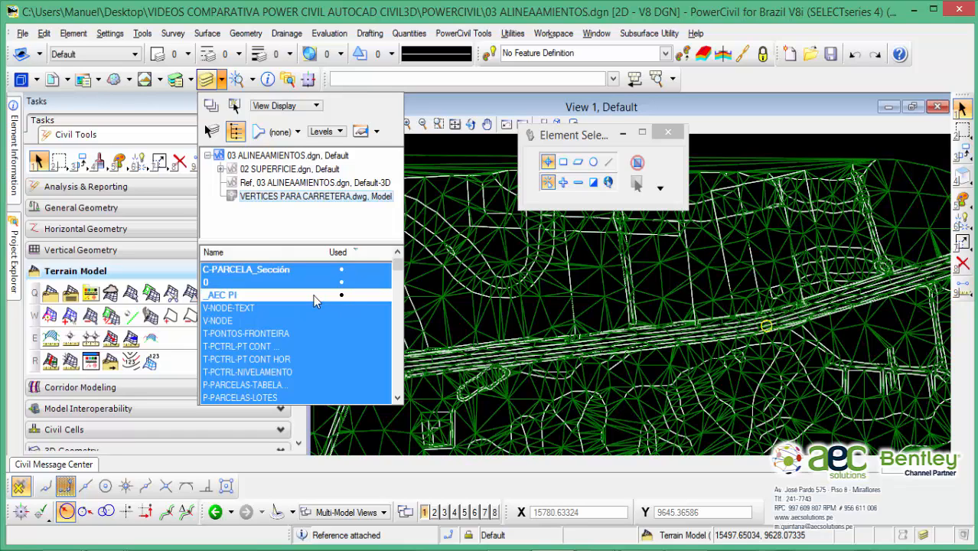
{"action": "left_click", "coordinate": [768, 331]}
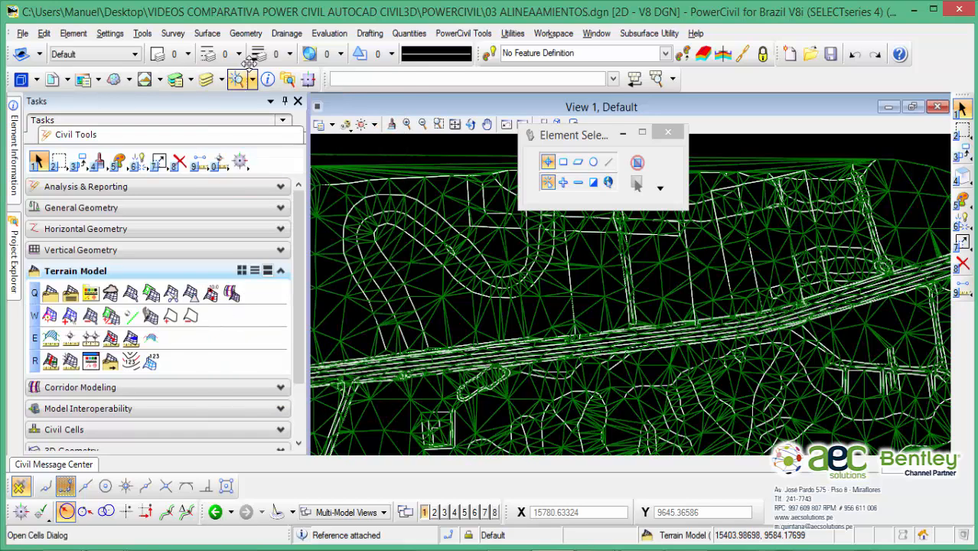
{"action": "left_click", "coordinate": [206, 78]}
{"action": "left_click", "coordinate": [268, 197]}
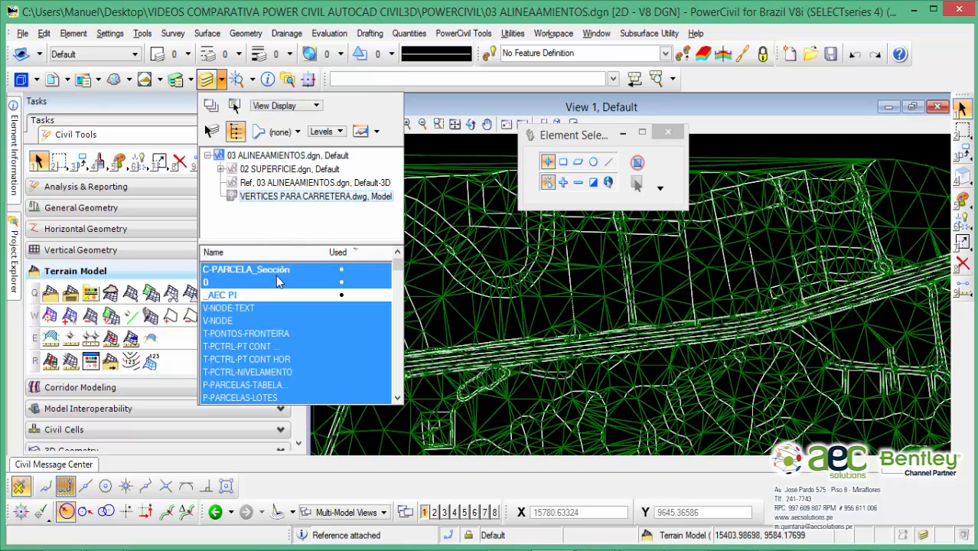
{"action": "left_click", "coordinate": [246, 294]}
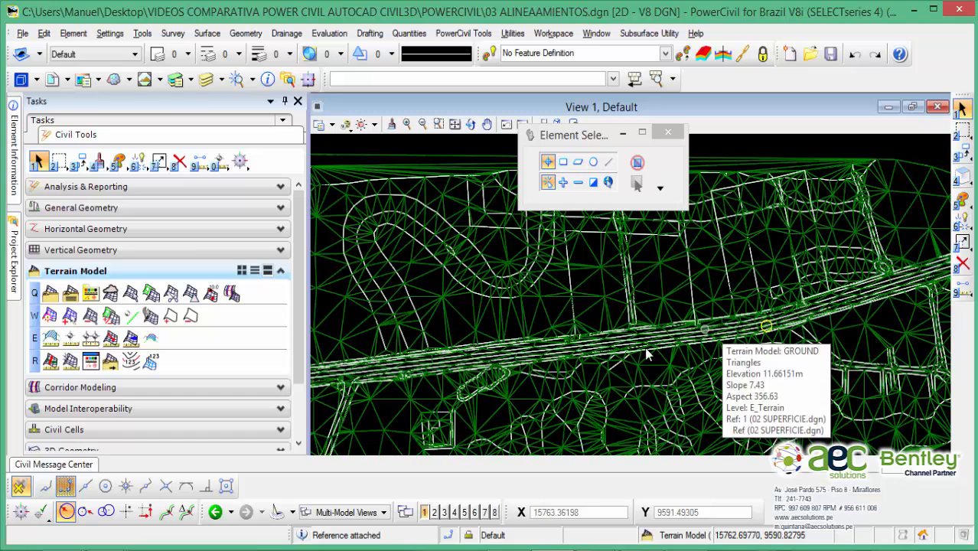
Switch to Civil 3D and close the 02 SUPERFICIE drawing, keeping 03 ALINEAMIENTOS.dwg open
{"action": "mouse_move", "coordinate": [595, 548]}
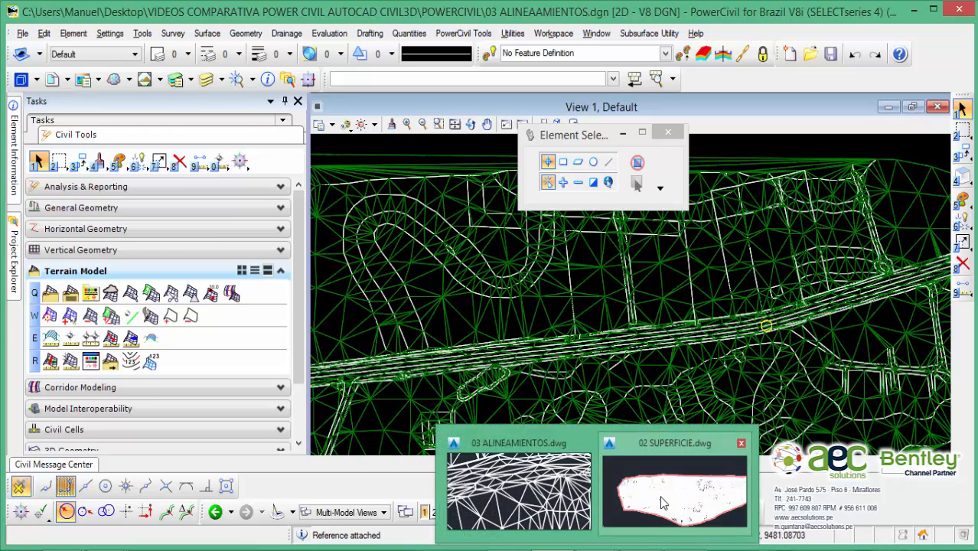
{"action": "left_click", "coordinate": [505, 498]}
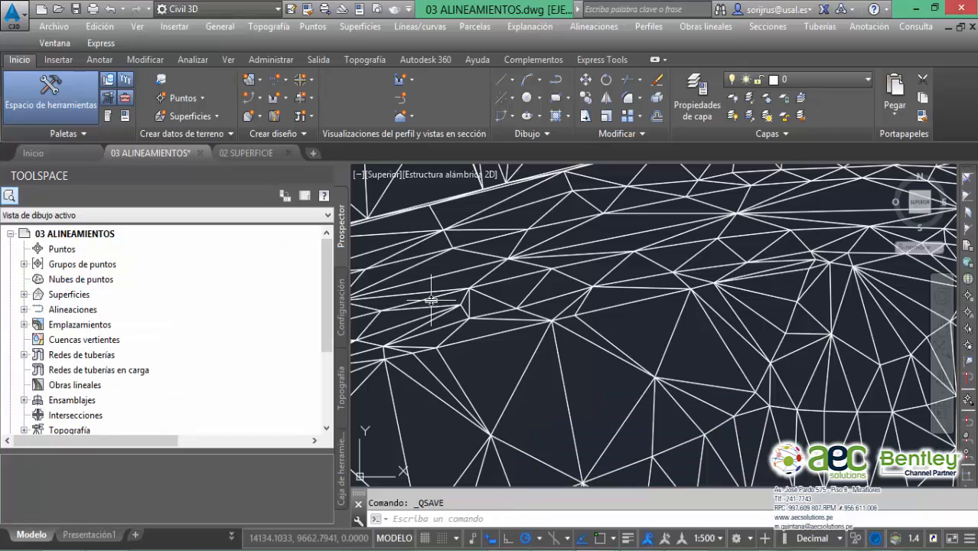
{"action": "left_click", "coordinate": [256, 151]}
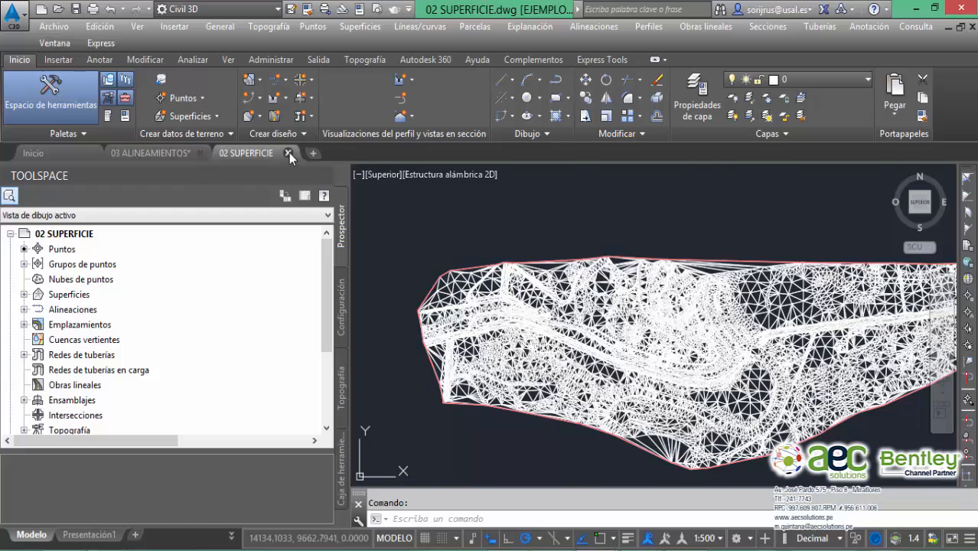
{"action": "left_click", "coordinate": [288, 153]}
Display the external references manager for the 03 ALINEAMIENTOS drawing with the REFX command
{"action": "scroll", "coordinate": [517, 317], "scroll_direction": "down", "scroll_amount": 6}
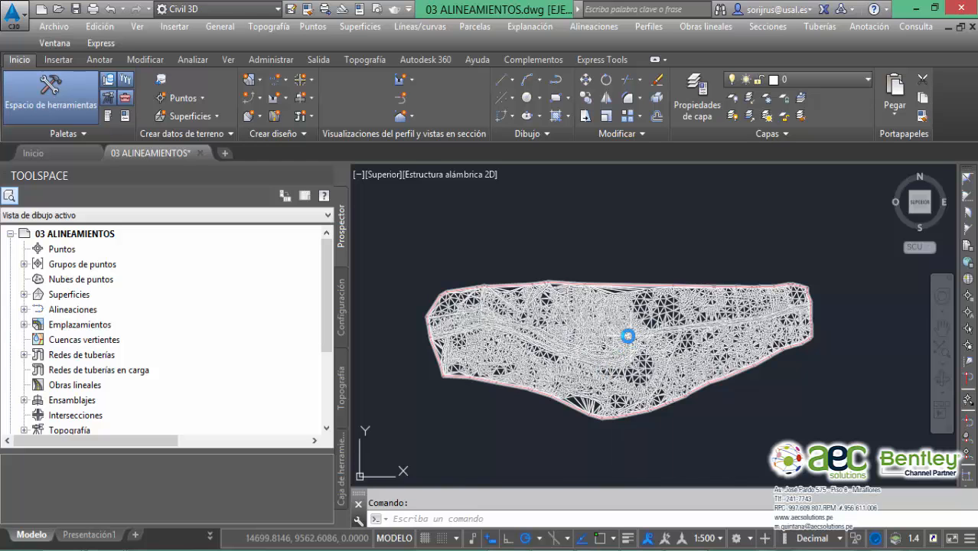
{"action": "scroll", "coordinate": [605, 346], "scroll_direction": "up", "scroll_amount": 3}
{"action": "scroll", "coordinate": [594, 345], "scroll_direction": "down", "scroll_amount": 3}
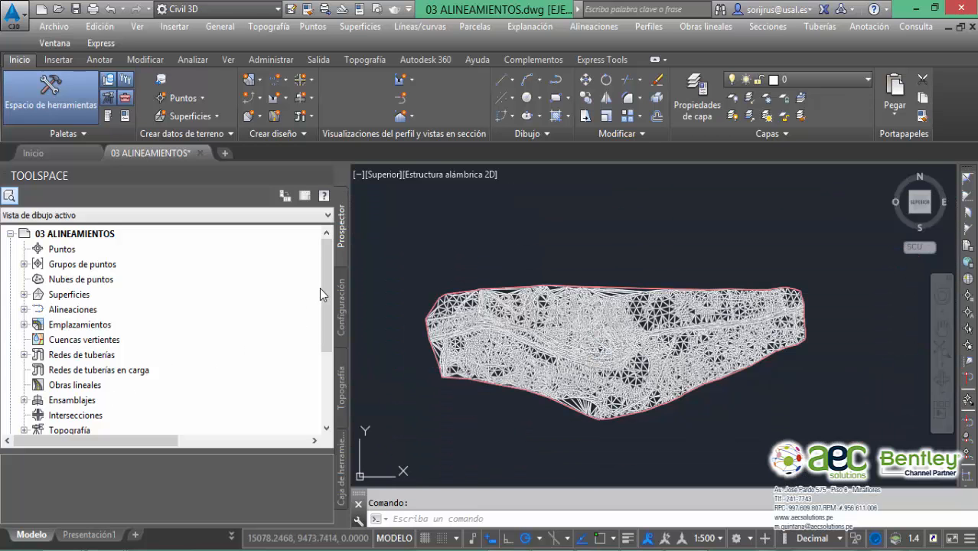
{"action": "mouse_move", "coordinate": [322, 289]}
{"action": "left_mouse_down"}
{"action": "mouse_move", "coordinate": [321, 366]}
{"action": "mouse_move", "coordinate": [320, 268]}
{"action": "left_mouse_up"}
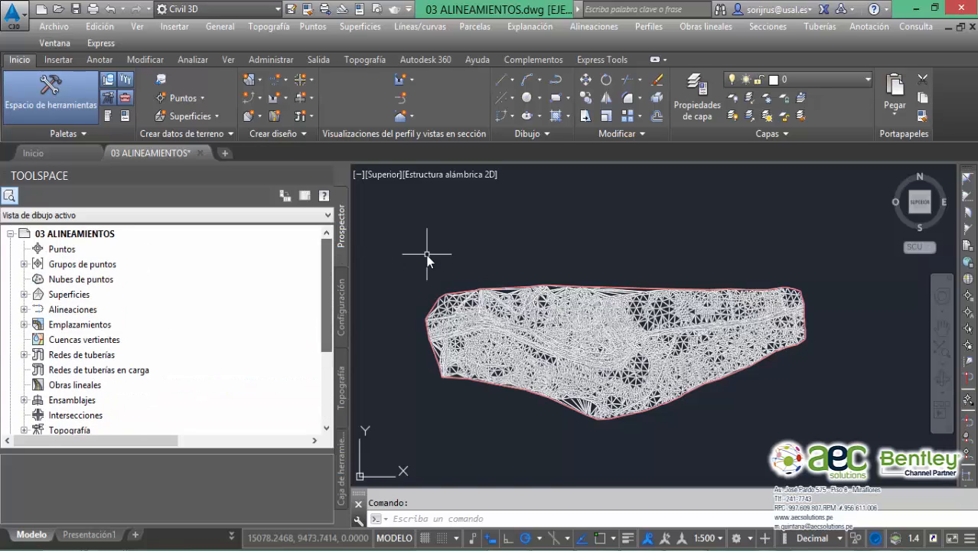
{"action": "type", "text": "REF"}
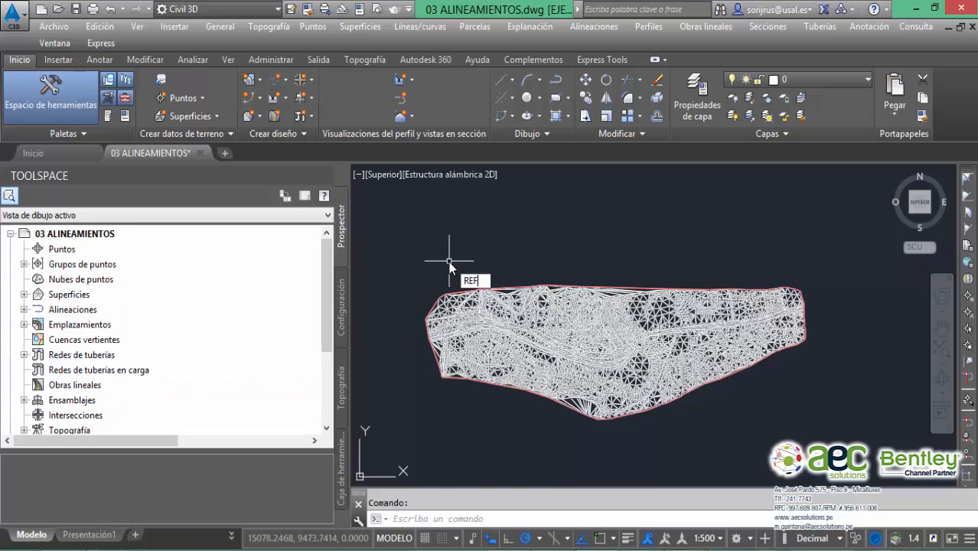
{"action": "type", "text": "X"}
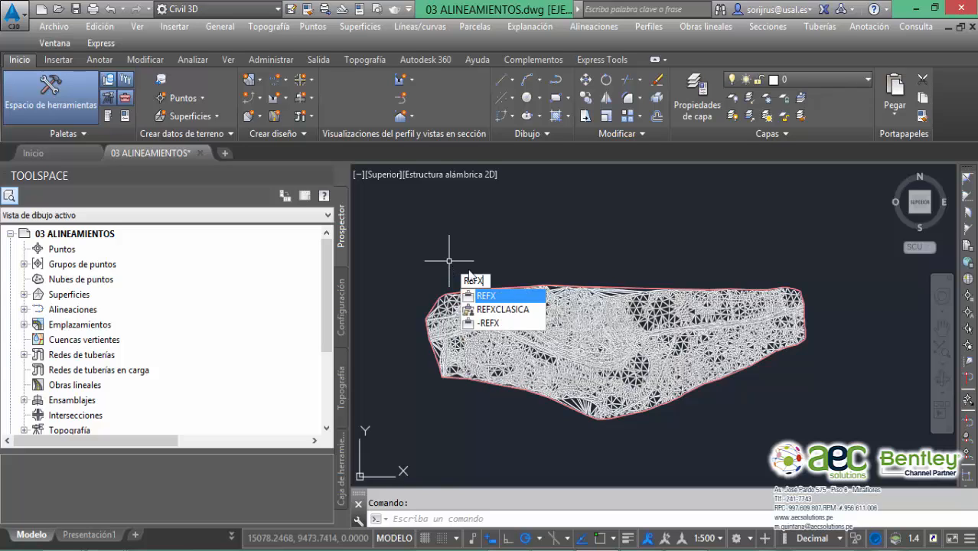
{"action": "left_click", "coordinate": [504, 295]}
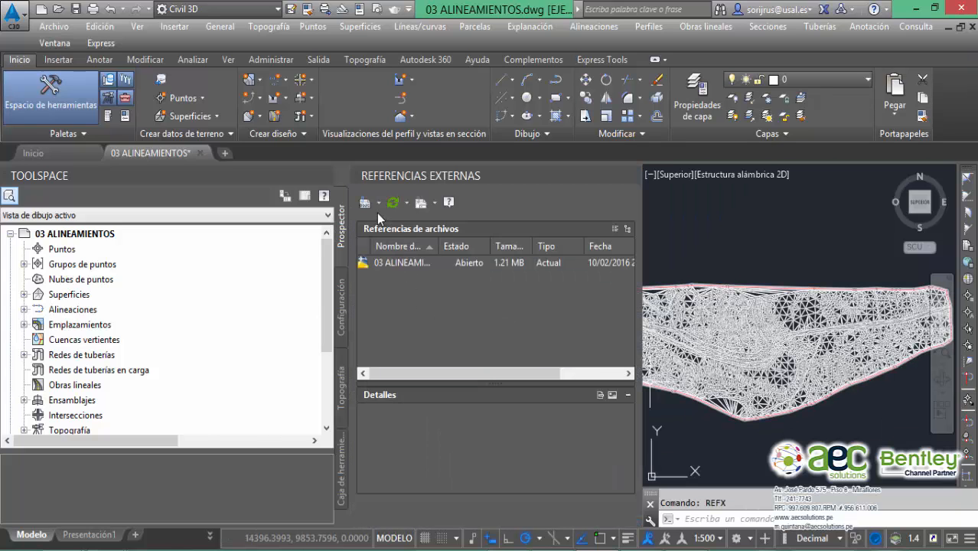
Attach VERTICES PARA CARRETERA.dwg from the DATOS folder as an external reference at 0,0,0 with scale 1 and full path
{"action": "left_click", "coordinate": [370, 204]}
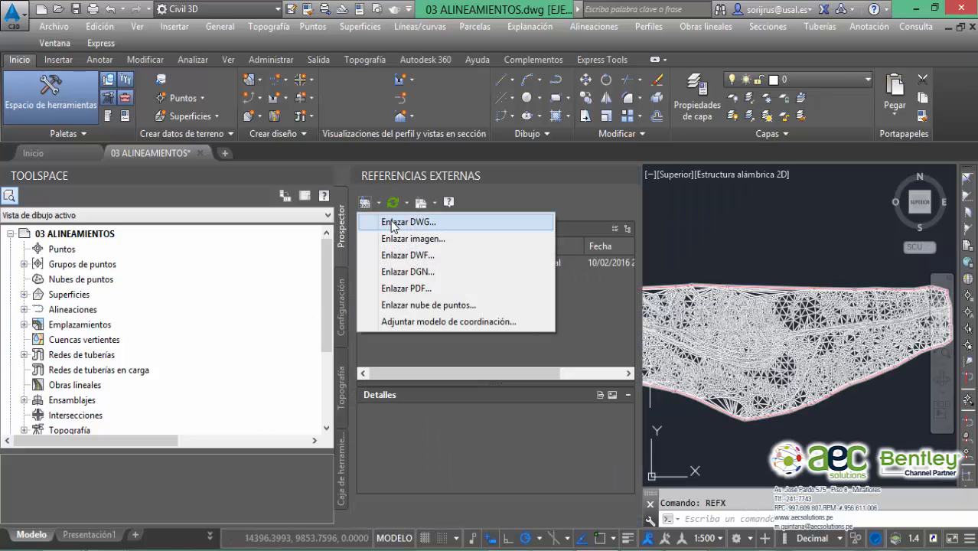
{"action": "left_click", "coordinate": [393, 224]}
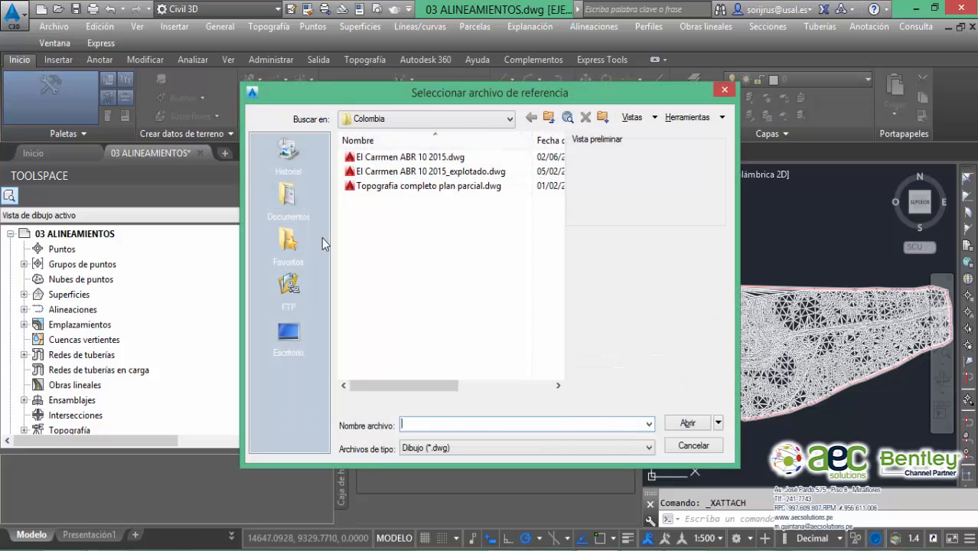
{"action": "left_click", "coordinate": [289, 334]}
{"action": "left_click_drag", "start_coordinate": [561, 244], "coordinate": [559, 335]}
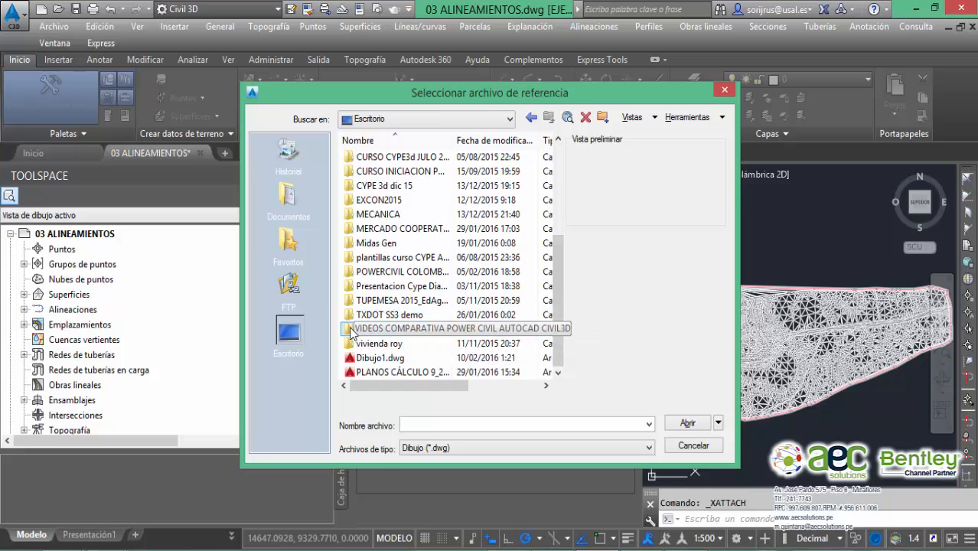
{"action": "double_click", "coordinate": [349, 331]}
{"action": "double_click", "coordinate": [378, 173]}
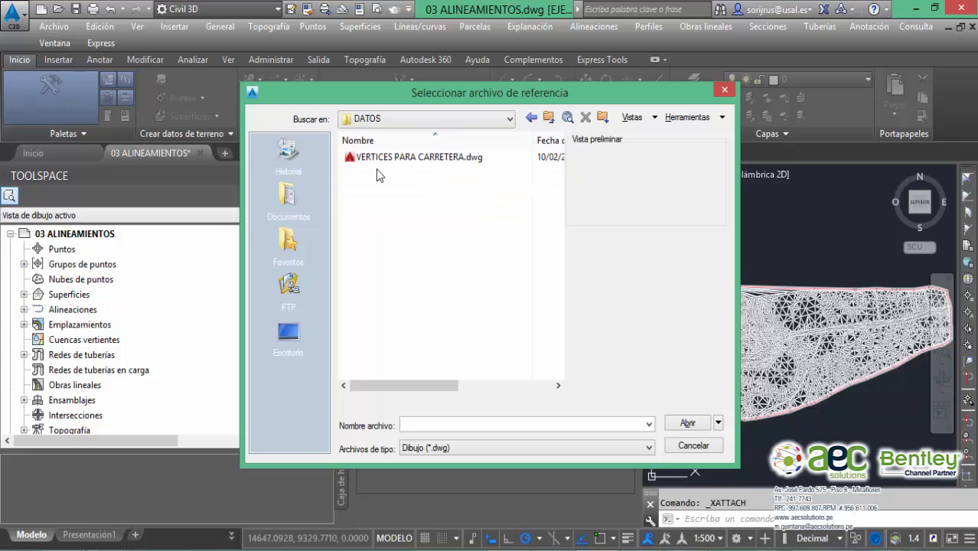
{"action": "left_click", "coordinate": [400, 158]}
{"action": "left_click", "coordinate": [686, 426]}
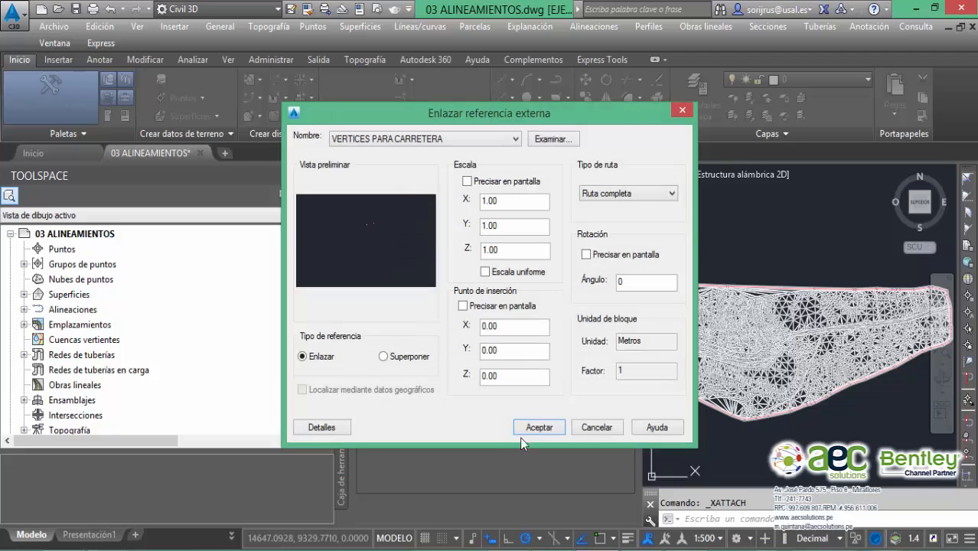
{"action": "left_click", "coordinate": [531, 429]}
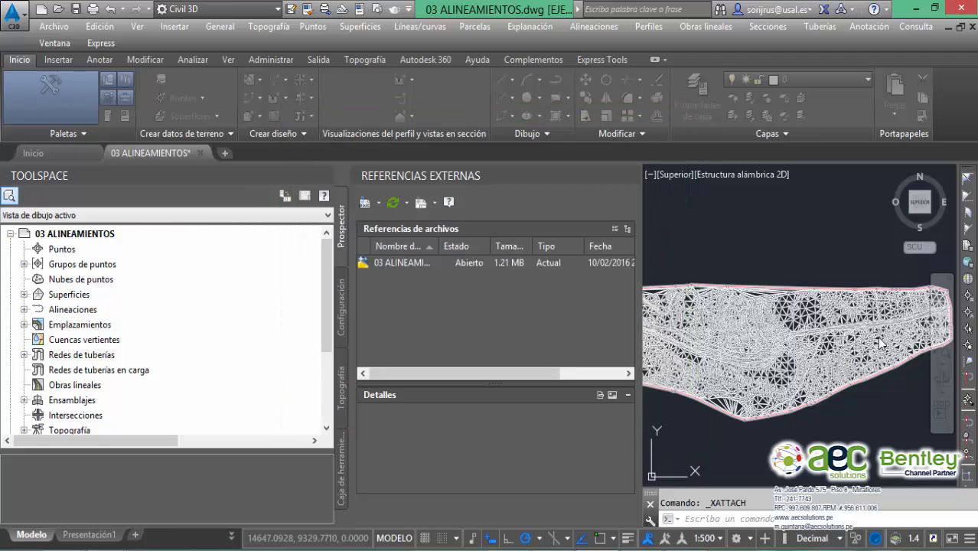
Examine the vertex circles of the attached VERTICES PARA CARRETERA reference along the road on the surface
{"action": "scroll", "coordinate": [846, 334], "scroll_direction": "up", "scroll_amount": 3}
{"action": "middle_click_drag", "start_coordinate": [864, 320], "coordinate": [874, 314]}
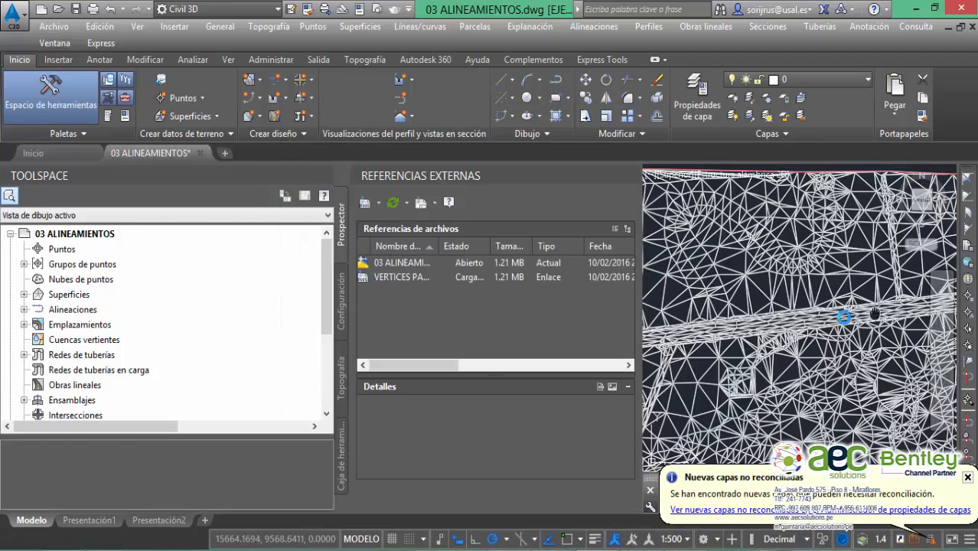
{"action": "scroll", "coordinate": [843, 317], "scroll_direction": "up", "scroll_amount": 2}
{"action": "scroll", "coordinate": [850, 307], "scroll_direction": "up", "scroll_amount": 2}
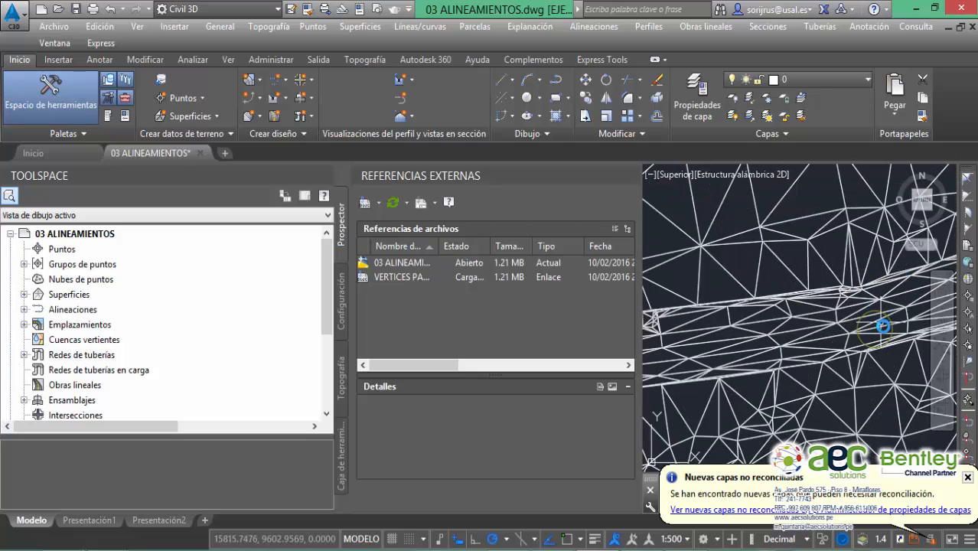
{"action": "scroll", "coordinate": [835, 315], "scroll_direction": "up", "scroll_amount": 3}
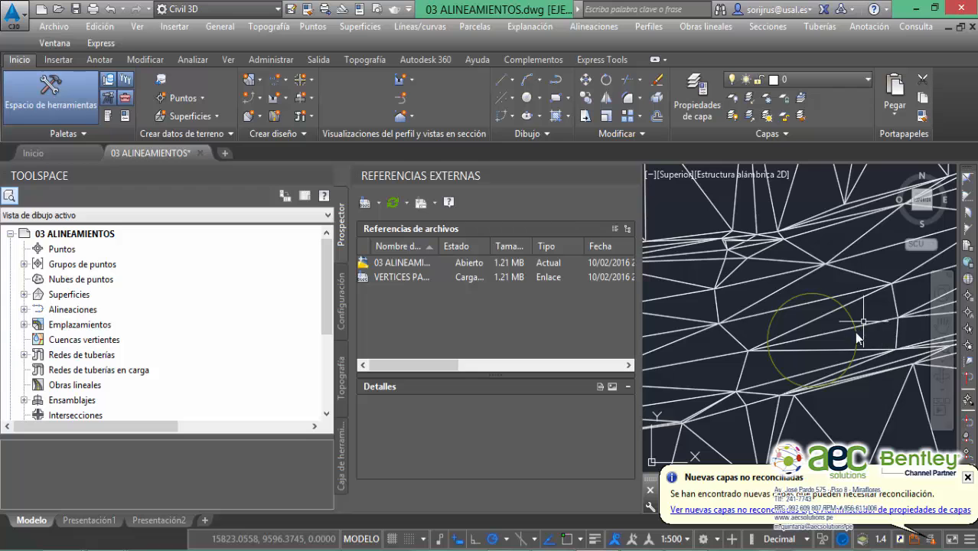
{"action": "left_click", "coordinate": [402, 277]}
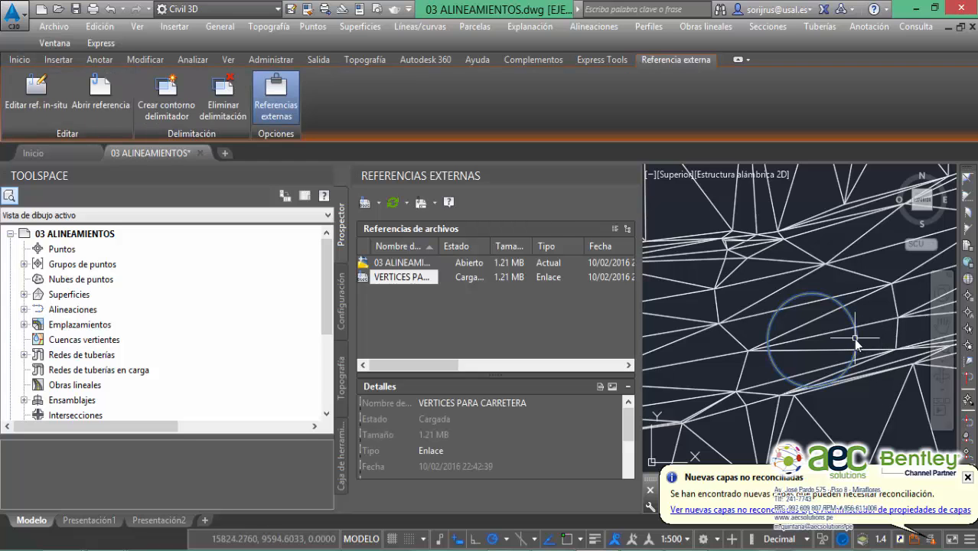
{"action": "scroll", "coordinate": [855, 345], "scroll_direction": "down", "scroll_amount": 5}
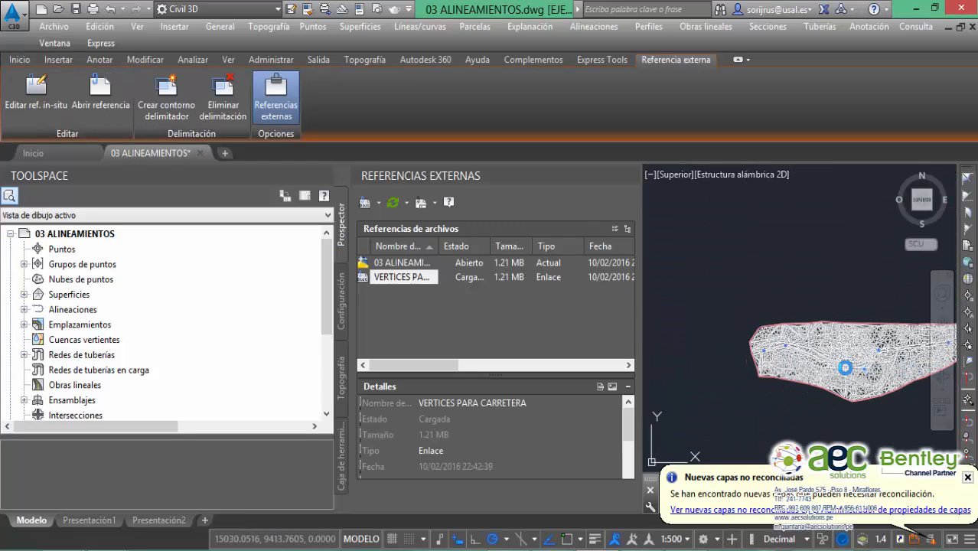
{"action": "scroll", "coordinate": [777, 347], "scroll_direction": "up", "scroll_amount": 2}
{"action": "scroll", "coordinate": [777, 347], "scroll_direction": "up", "scroll_amount": 4}
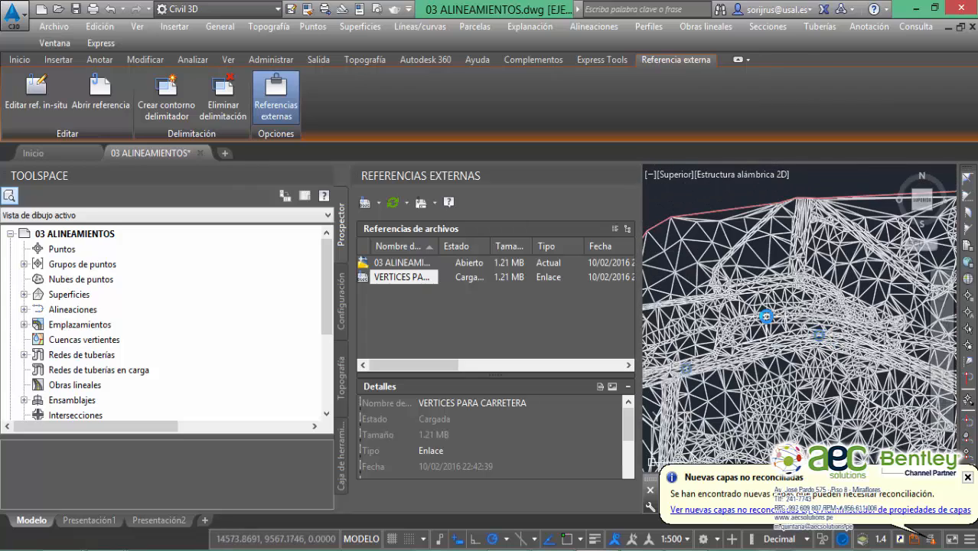
Set the external reference type of VERTICES PARA CARRETERA to Enlace
{"action": "right_click", "coordinate": [429, 276]}
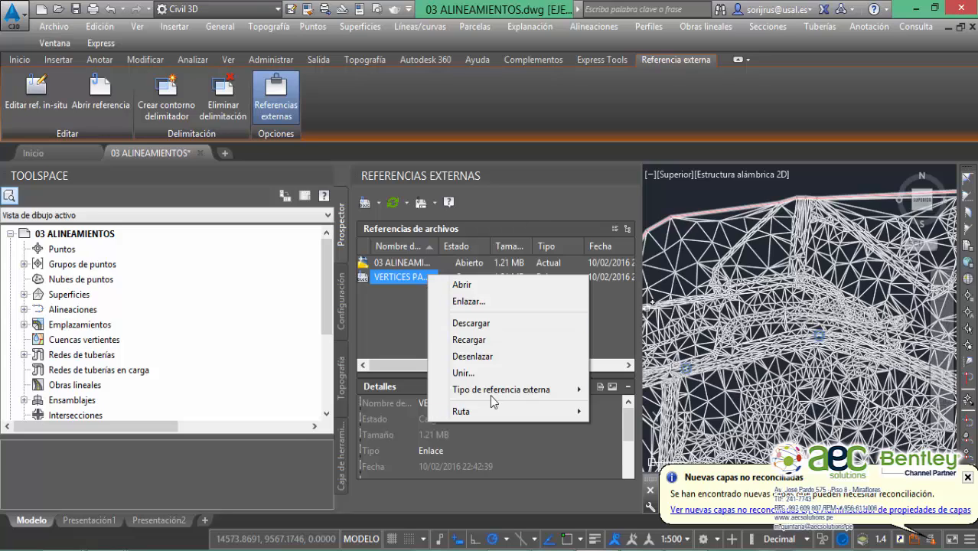
{"action": "mouse_move", "coordinate": [499, 391]}
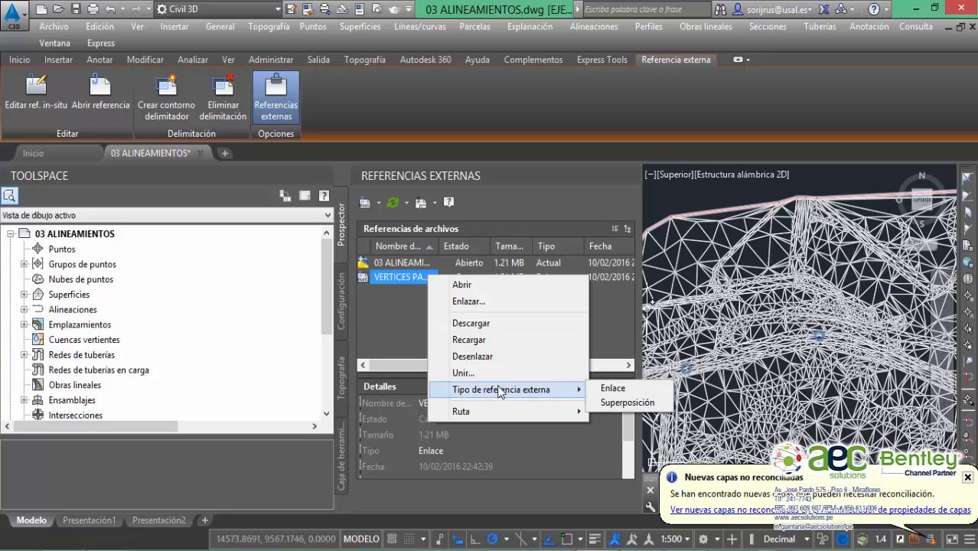
{"action": "left_click", "coordinate": [636, 390]}
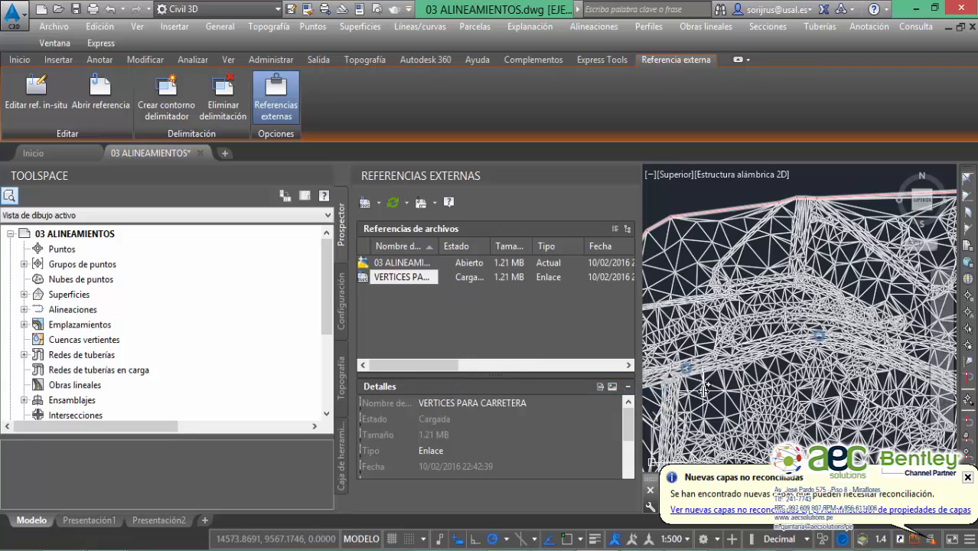
Open the source drawing of the selected VERTICES PARA CARRETERA reference and show its full extents
{"action": "middle_click_drag", "start_coordinate": [703, 389], "coordinate": [750, 376]}
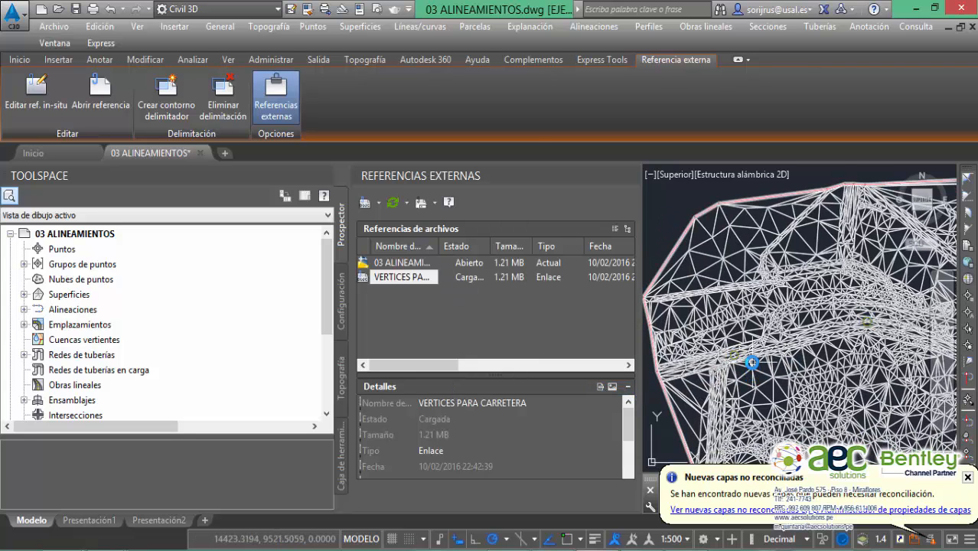
{"action": "scroll", "coordinate": [712, 345], "scroll_direction": "up", "scroll_amount": 5}
{"action": "scroll", "coordinate": [712, 345], "scroll_direction": "down", "scroll_amount": 2}
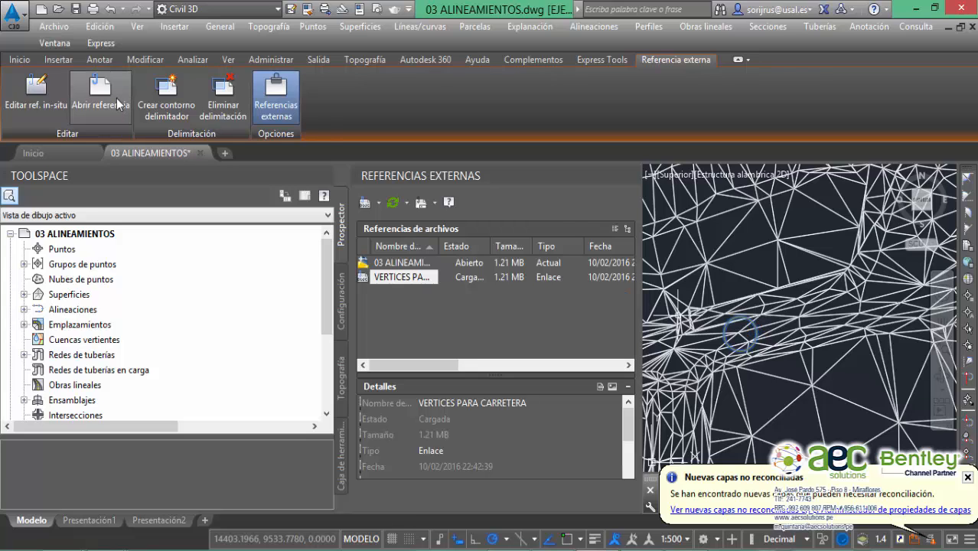
{"action": "left_click", "coordinate": [97, 98]}
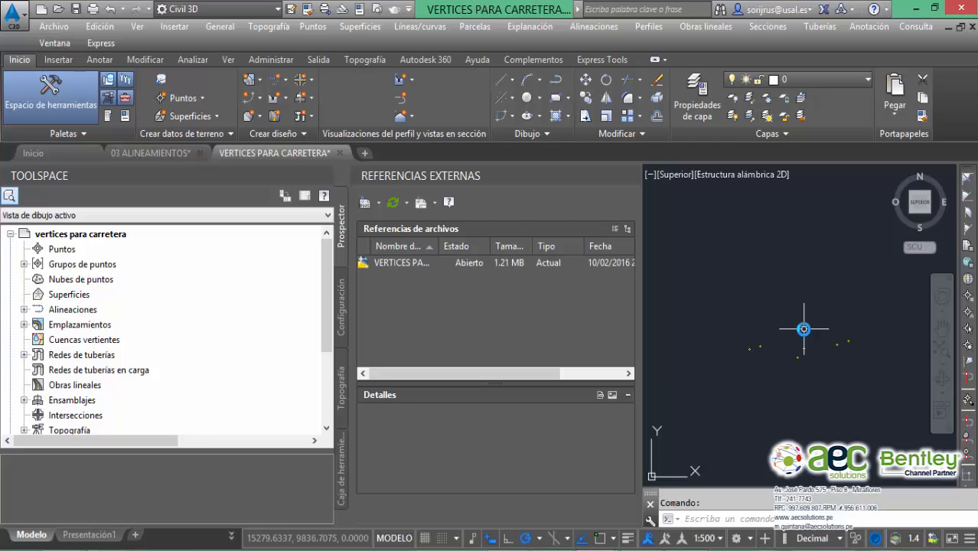
{"action": "middle_click", "coordinate": [801, 338]}
{"action": "middle_click", "coordinate": [800, 338]}
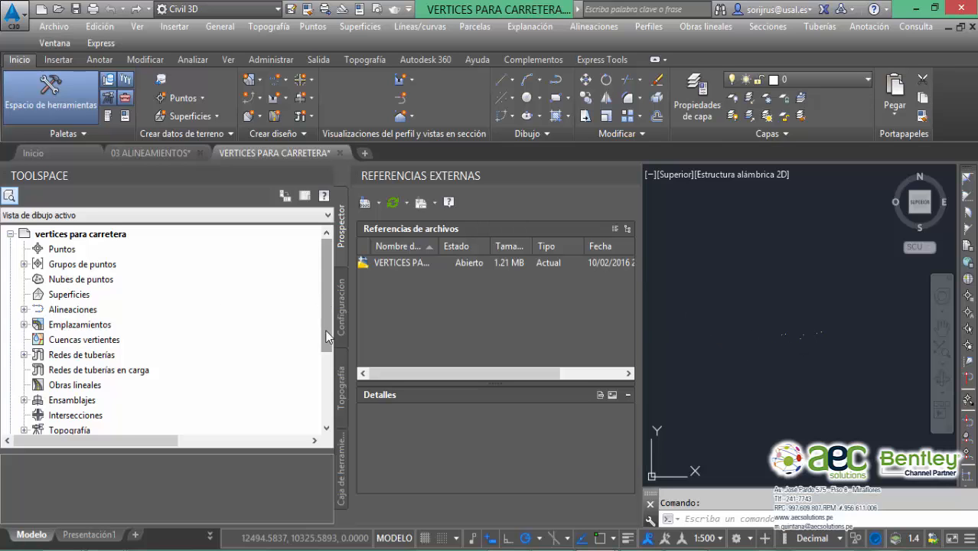
Create a reference to the GROUND surface shortcut with the Triángulos 2D style in VERTICES PARA CARRETERA, and close the external references manager
{"action": "left_click_drag", "start_coordinate": [320, 305], "coordinate": [317, 380]}
{"action": "left_click", "coordinate": [65, 357]}
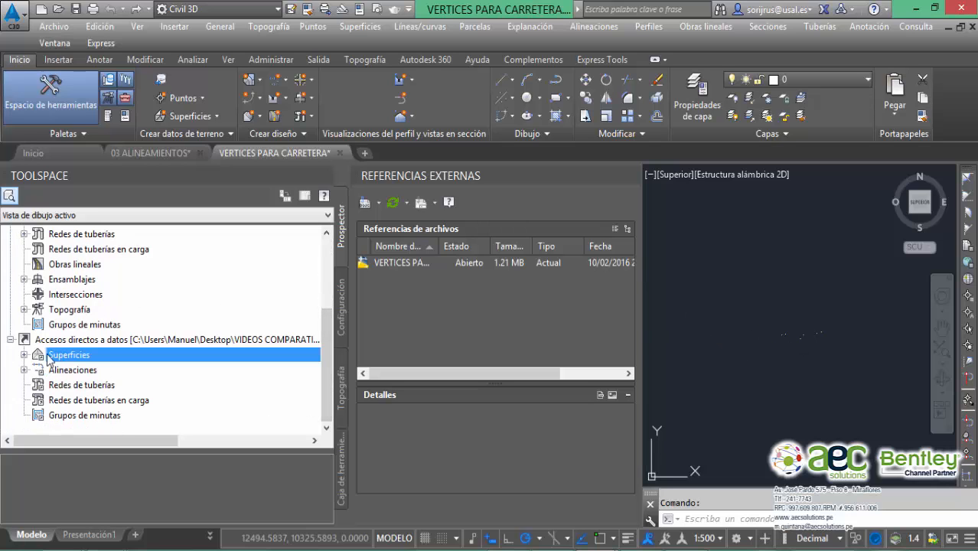
{"action": "left_click", "coordinate": [24, 354]}
{"action": "left_click", "coordinate": [75, 372]}
{"action": "right_click", "coordinate": [75, 371]}
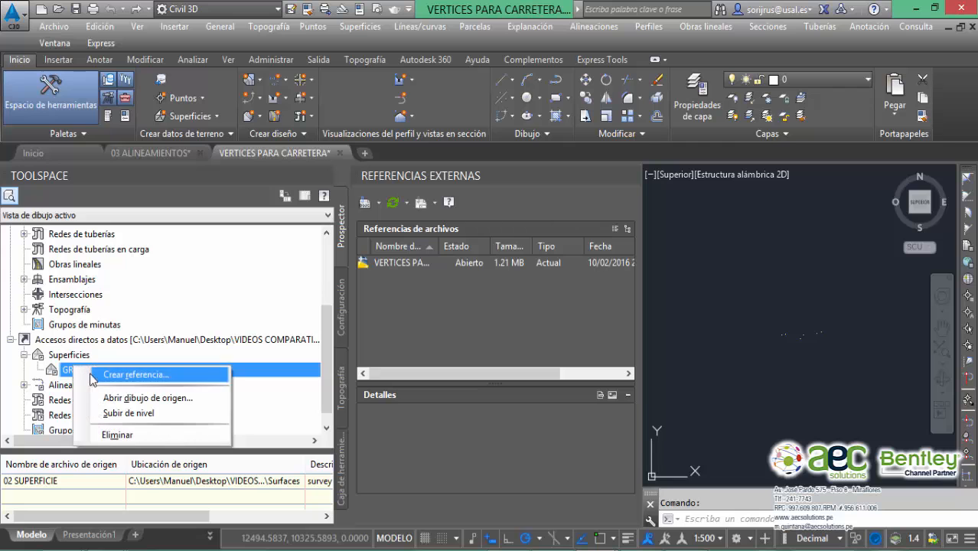
{"action": "left_click", "coordinate": [96, 375]}
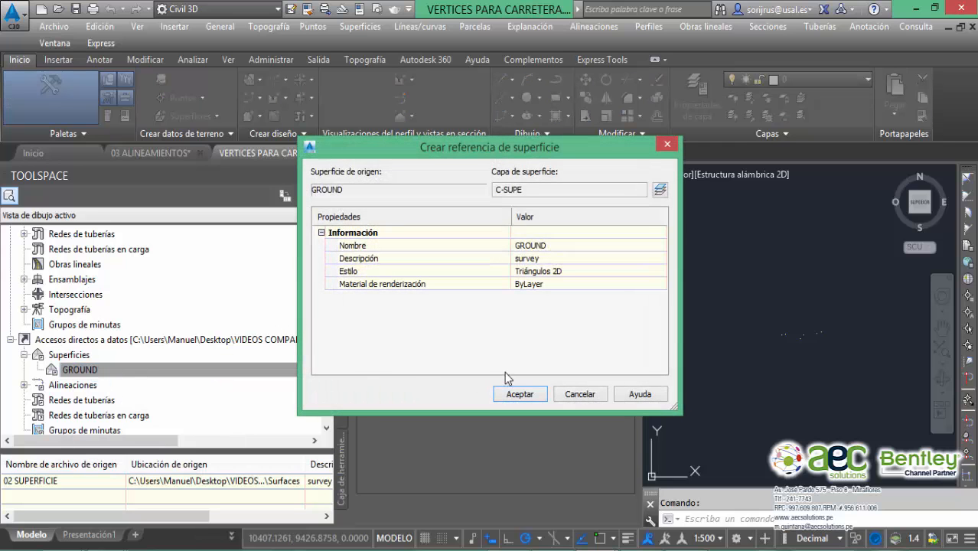
{"action": "left_click", "coordinate": [515, 393]}
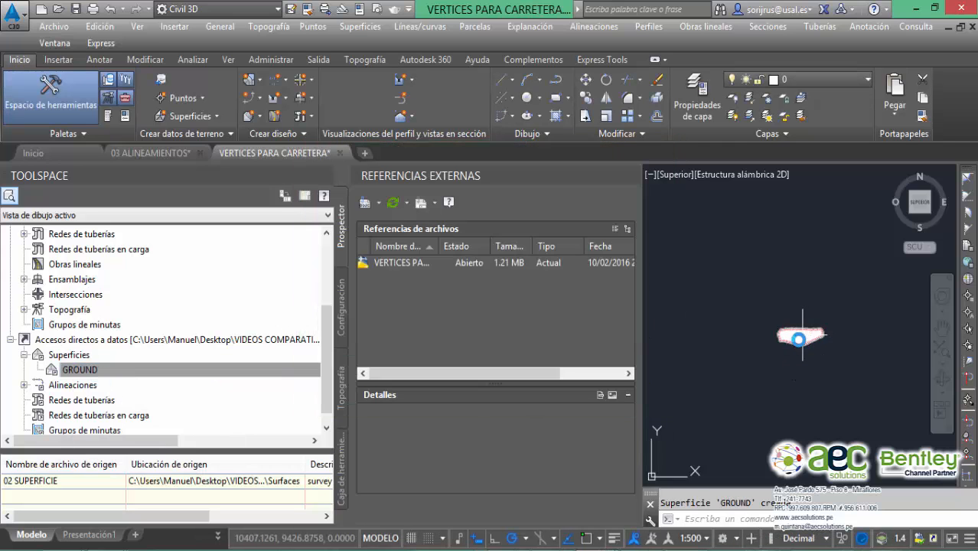
{"action": "scroll", "coordinate": [797, 341], "scroll_direction": "up", "scroll_amount": 4}
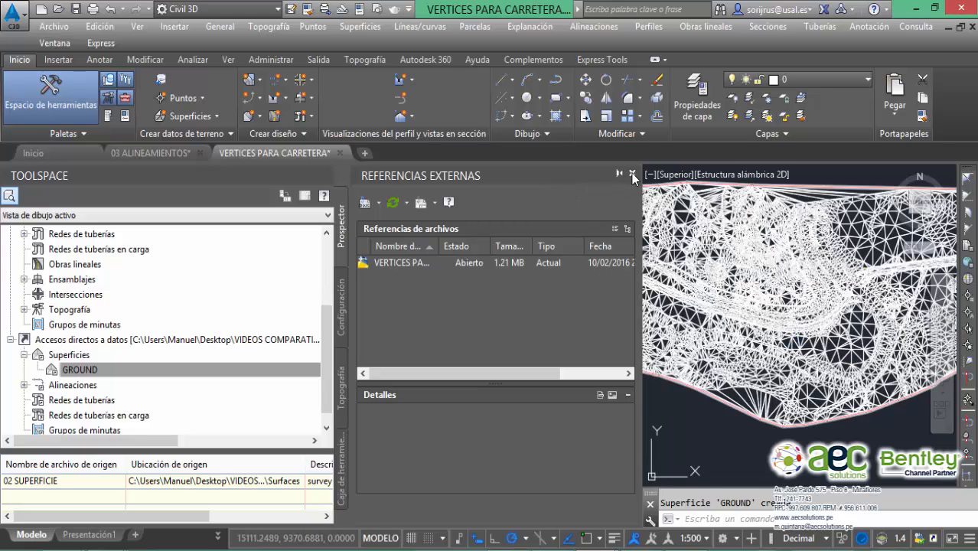
{"action": "left_click", "coordinate": [633, 175]}
Examine where the road vertex circles lie along the existing road on the referenced GROUND surface
{"action": "scroll", "coordinate": [673, 247], "scroll_direction": "down", "scroll_amount": 3}
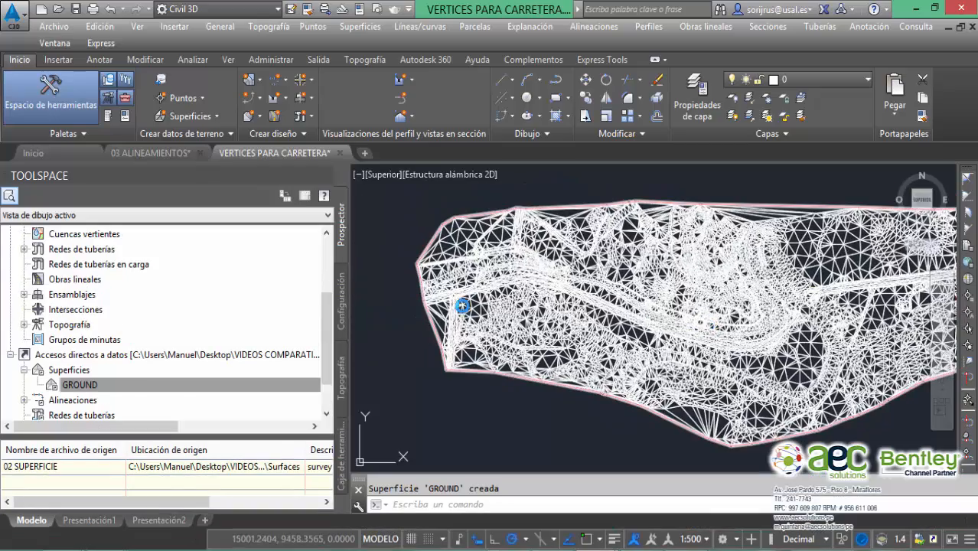
{"action": "scroll", "coordinate": [504, 299], "scroll_direction": "up", "scroll_amount": 6}
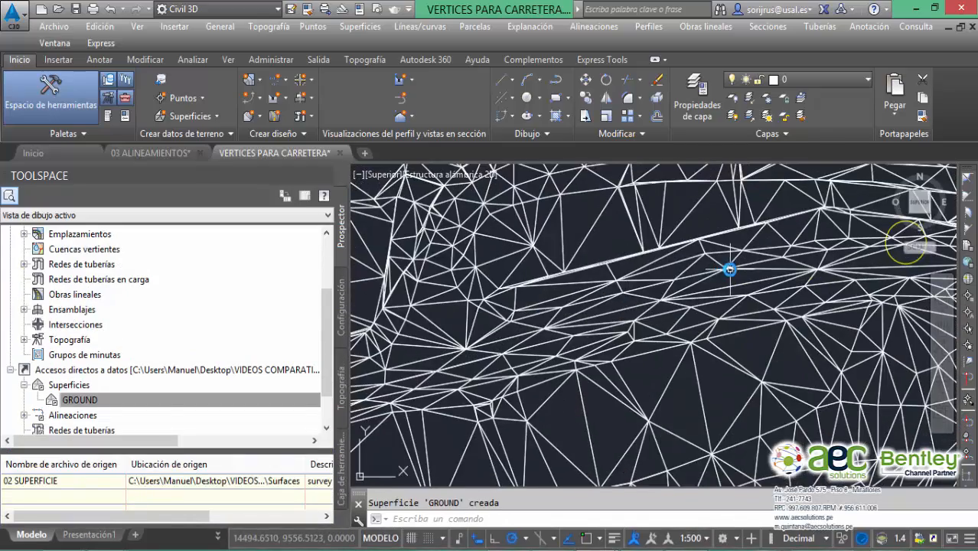
{"action": "middle_click_drag", "start_coordinate": [730, 268], "coordinate": [640, 300]}
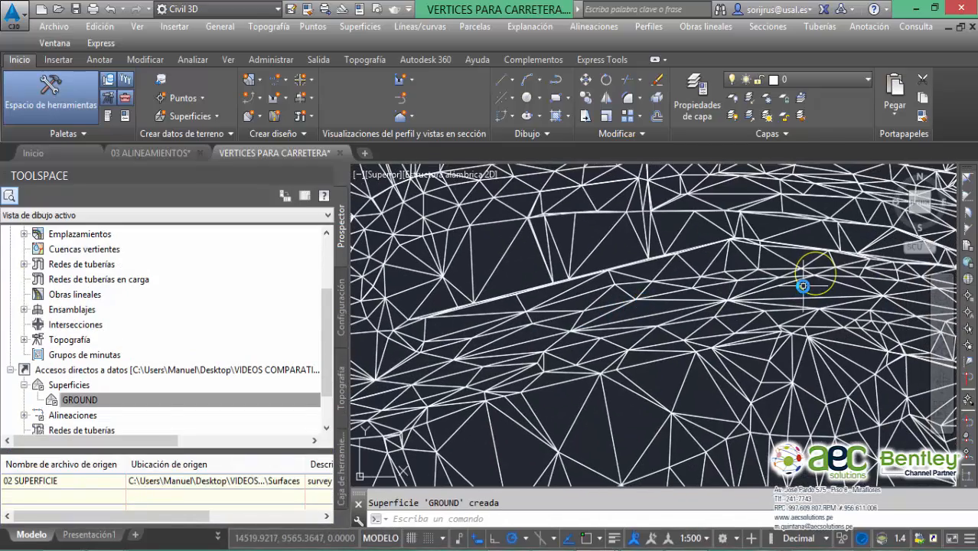
{"action": "scroll", "coordinate": [735, 317], "scroll_direction": "down", "scroll_amount": 4}
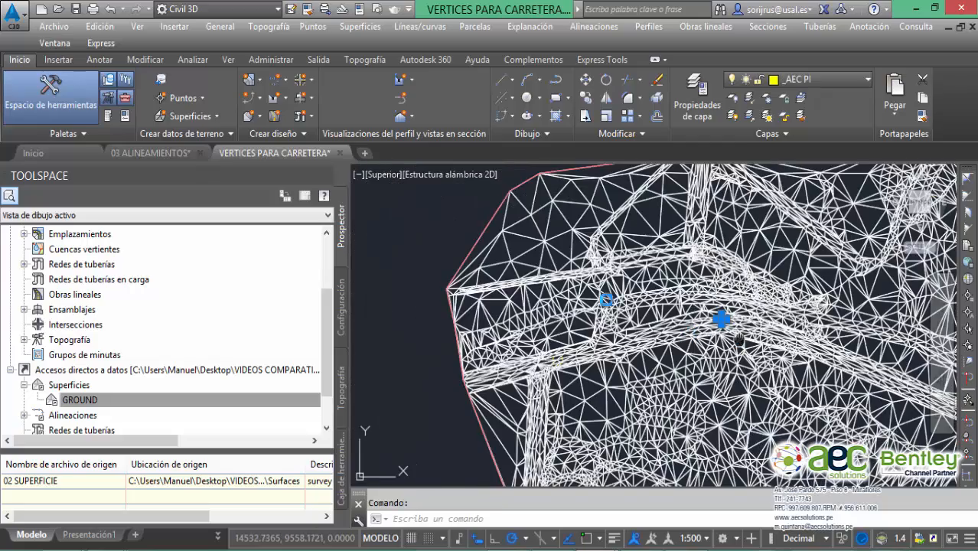
{"action": "middle_click_drag", "start_coordinate": [607, 300], "coordinate": [528, 275]}
{"action": "mouse_move", "coordinate": [712, 321]}
{"action": "middle_mouse_down"}
{"action": "mouse_move", "coordinate": [555, 261]}
{"action": "mouse_move", "coordinate": [429, 252]}
{"action": "middle_mouse_up"}
{"action": "middle_click_drag", "start_coordinate": [730, 336], "coordinate": [533, 320]}
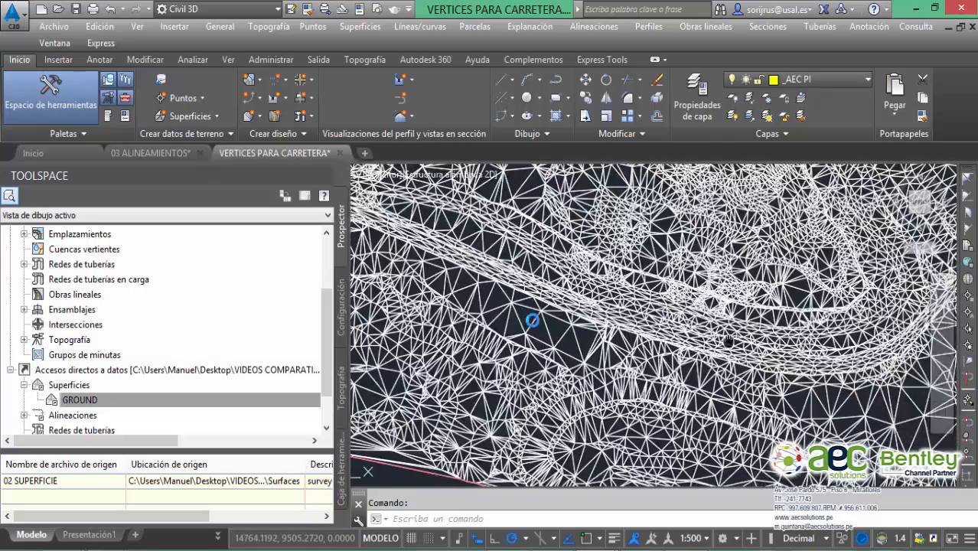
Select the referenced GROUND surface in VERTICES PARA CARRETERA and open its surface properties
{"action": "scroll", "coordinate": [634, 362], "scroll_direction": "up", "scroll_amount": 5}
{"action": "middle_click_drag", "start_coordinate": [791, 306], "coordinate": [720, 333]}
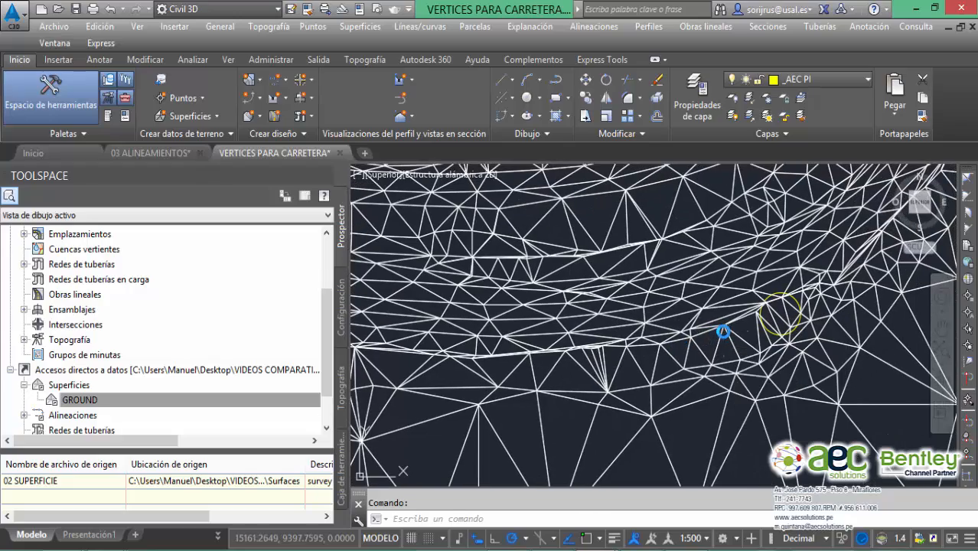
{"action": "key", "text": "Escape"}
{"action": "scroll", "coordinate": [724, 331], "scroll_direction": "down", "scroll_amount": 3}
{"action": "scroll", "coordinate": [724, 331], "scroll_direction": "down", "scroll_amount": 5}
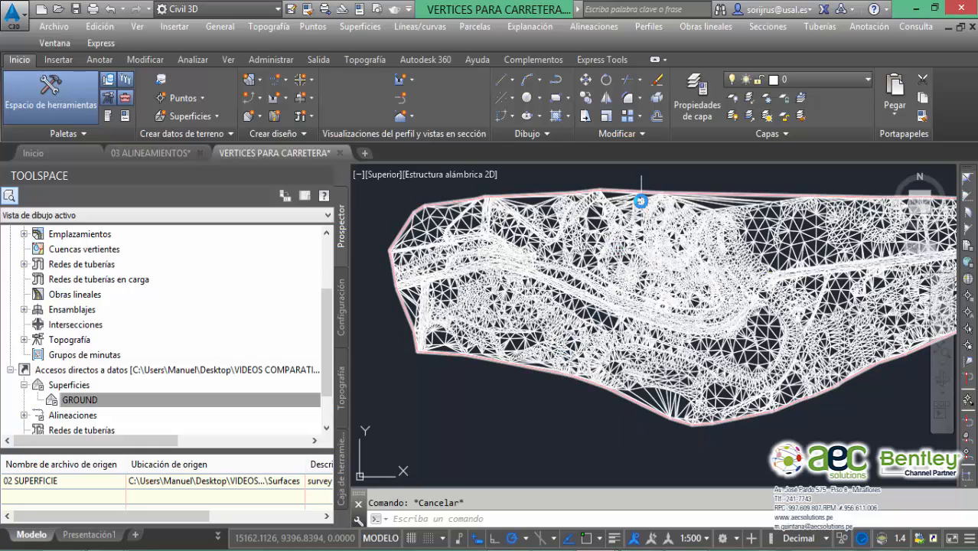
{"action": "middle_click_drag", "start_coordinate": [629, 234], "coordinate": [632, 287]}
{"action": "left_click", "coordinate": [638, 271]}
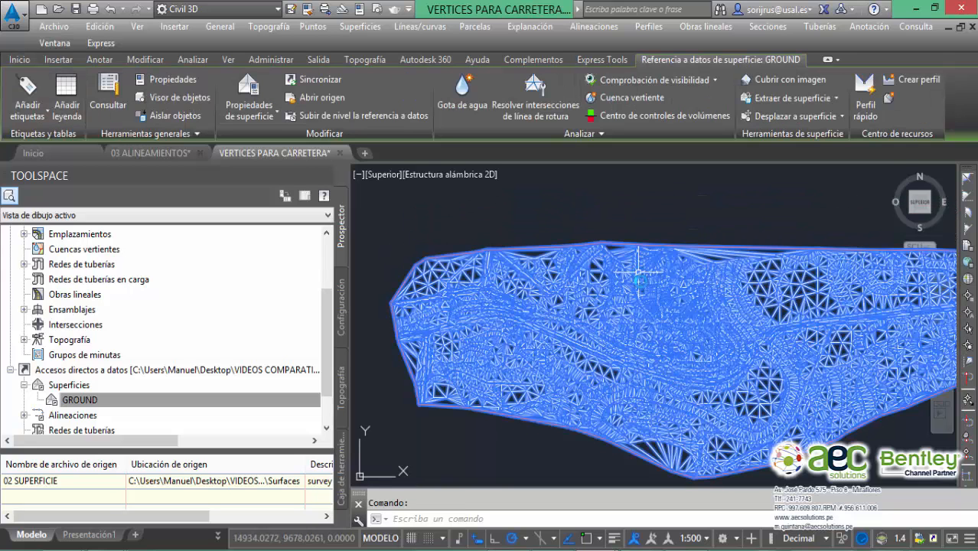
{"action": "left_click", "coordinate": [281, 115]}
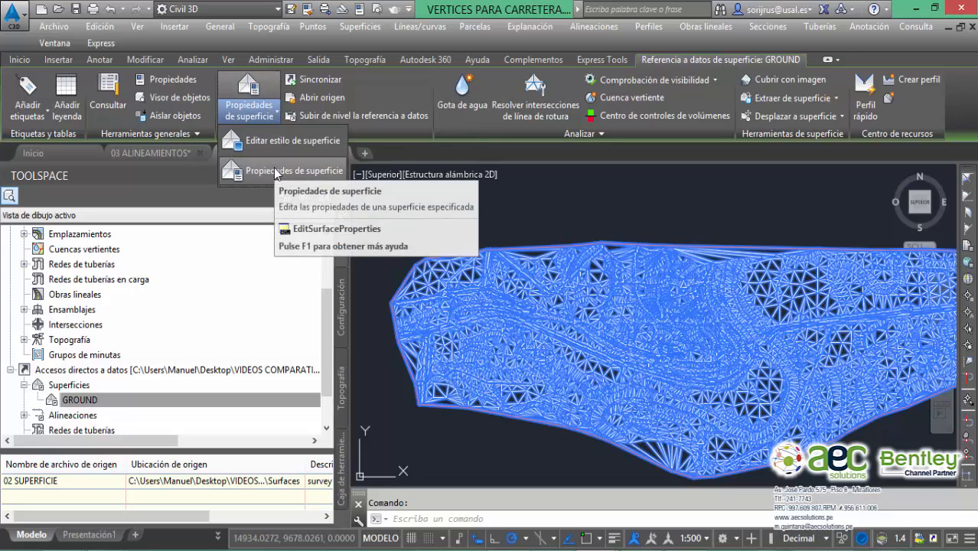
{"action": "left_click", "coordinate": [274, 172]}
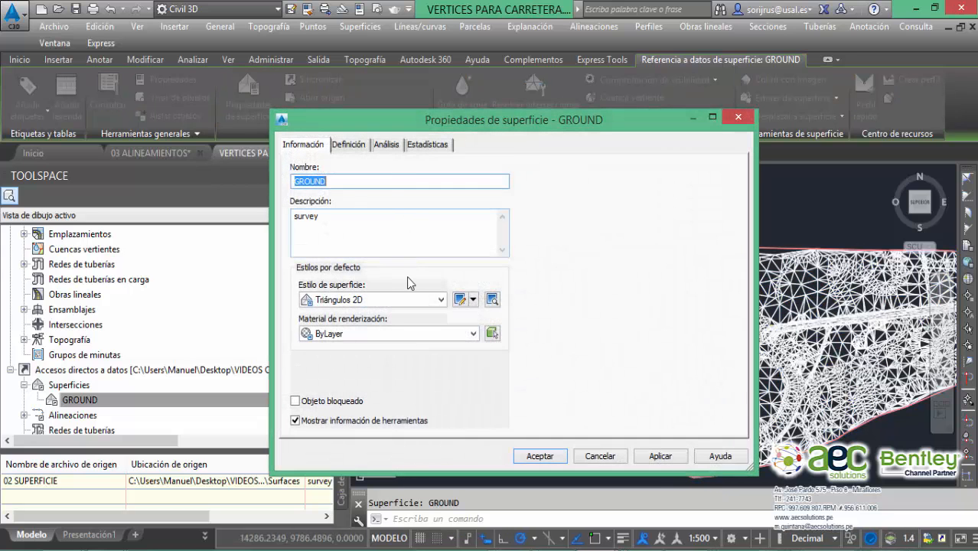
Set the GROUND surface style to Contorno Sólo (2D), apply it, and deselect the surface
{"action": "left_click", "coordinate": [440, 300]}
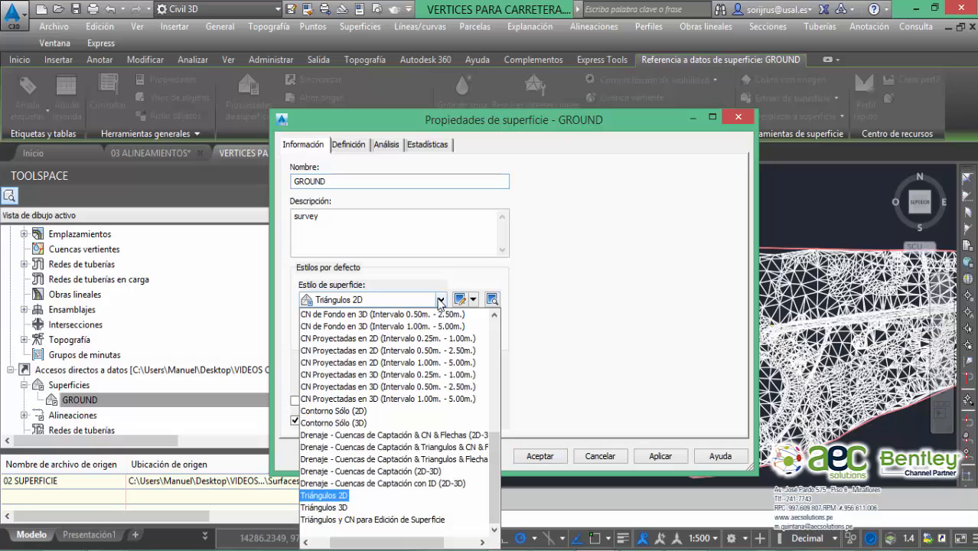
{"action": "left_click", "coordinate": [335, 411]}
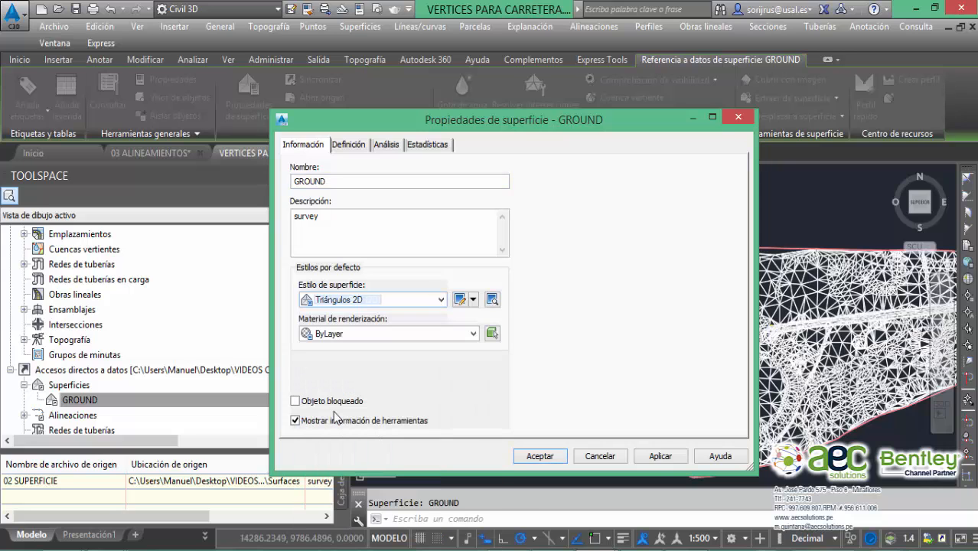
{"action": "left_click", "coordinate": [658, 455]}
{"action": "left_click", "coordinate": [555, 463]}
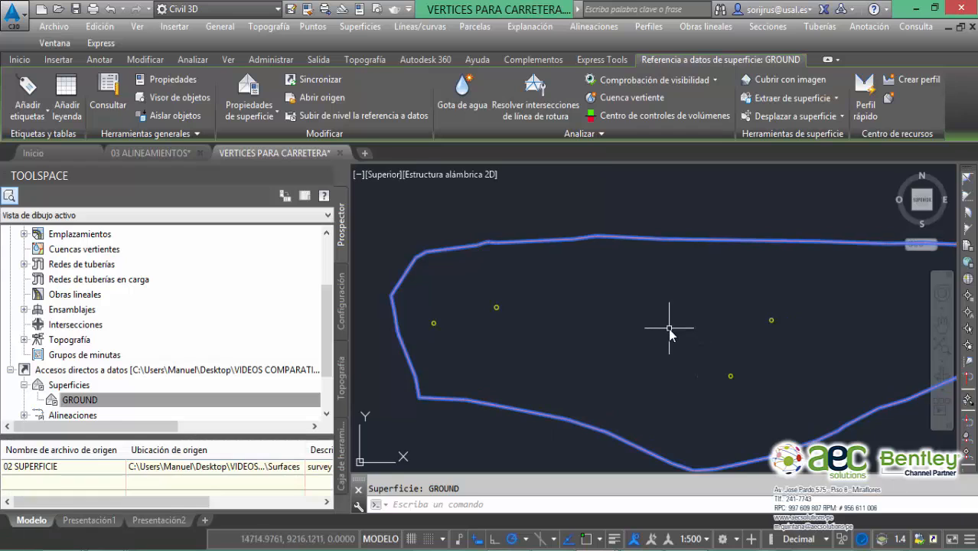
{"action": "scroll", "coordinate": [678, 328], "scroll_direction": "down", "scroll_amount": 3}
{"action": "key", "text": "Escape"}
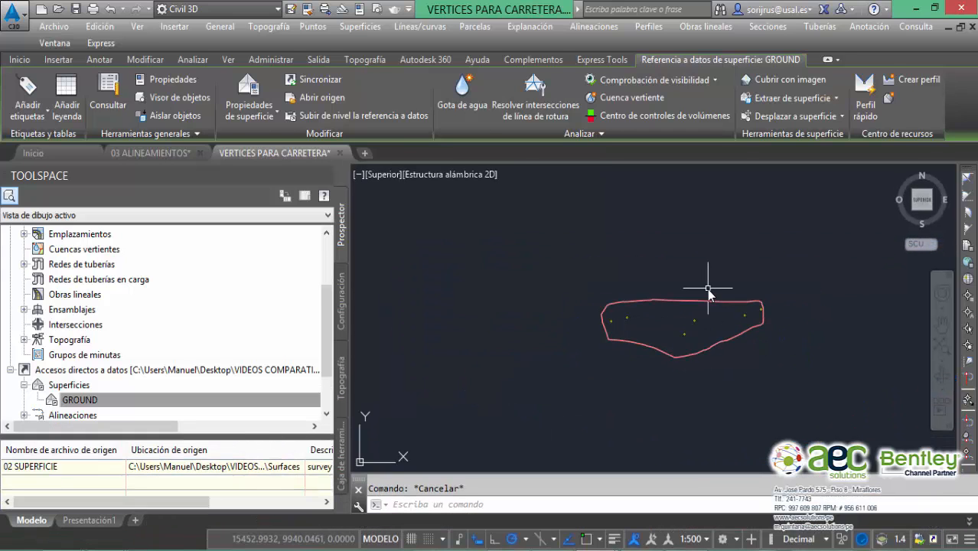
{"action": "scroll", "coordinate": [674, 329], "scroll_direction": "up", "scroll_amount": 4}
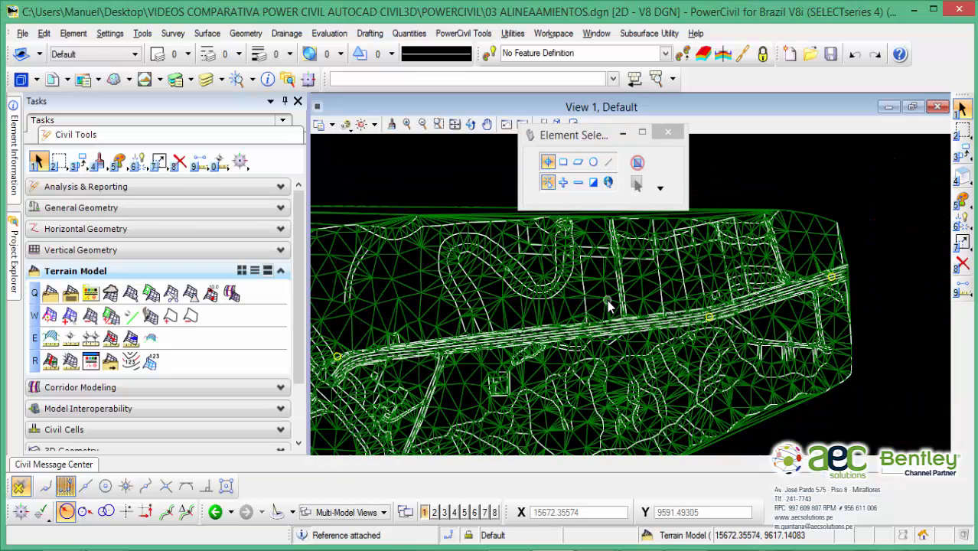
Switch to PowerCivil, set Override Symbology to Yes for the referenced GROUND terrain model, and turn its triangles off
{"action": "middle_click_drag", "start_coordinate": [609, 306], "coordinate": [611, 338]}
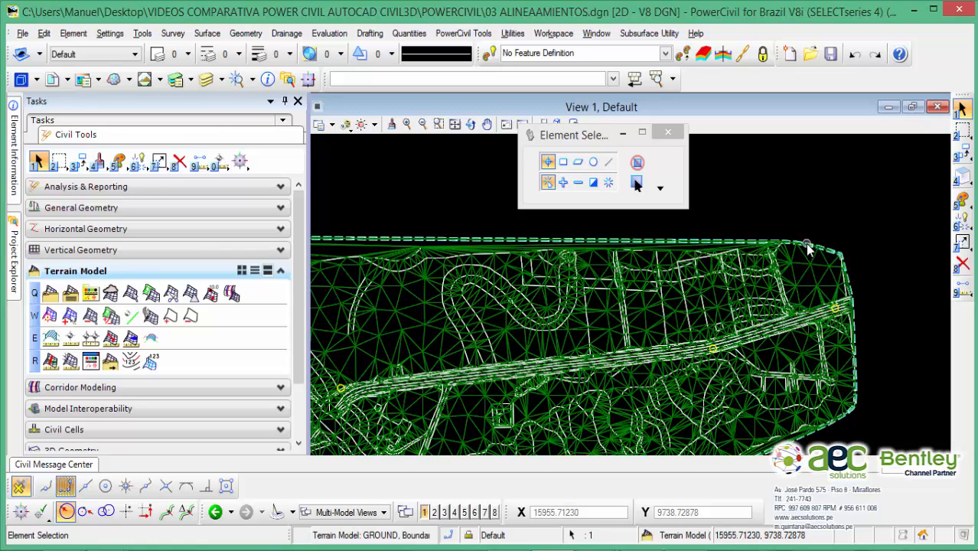
{"action": "left_click", "coordinate": [806, 243]}
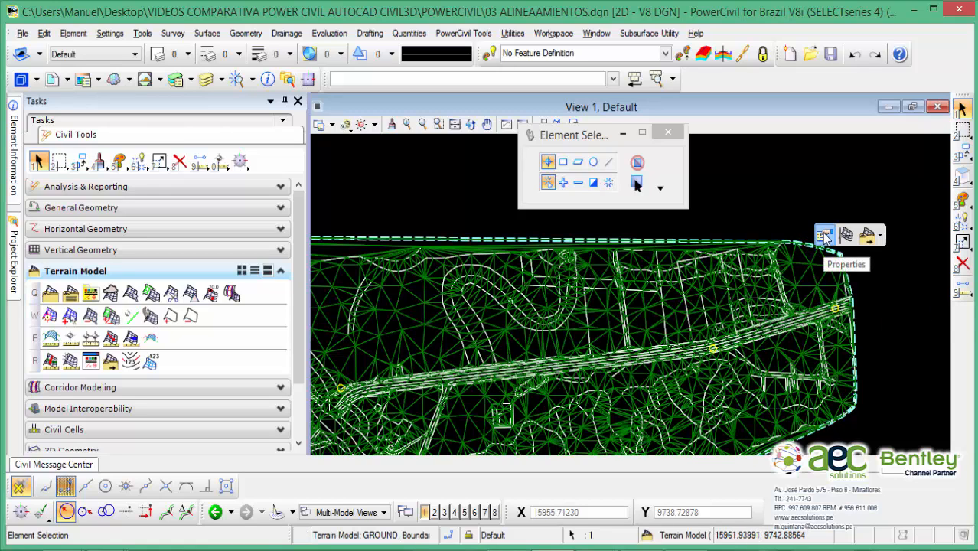
{"action": "left_click", "coordinate": [825, 237]}
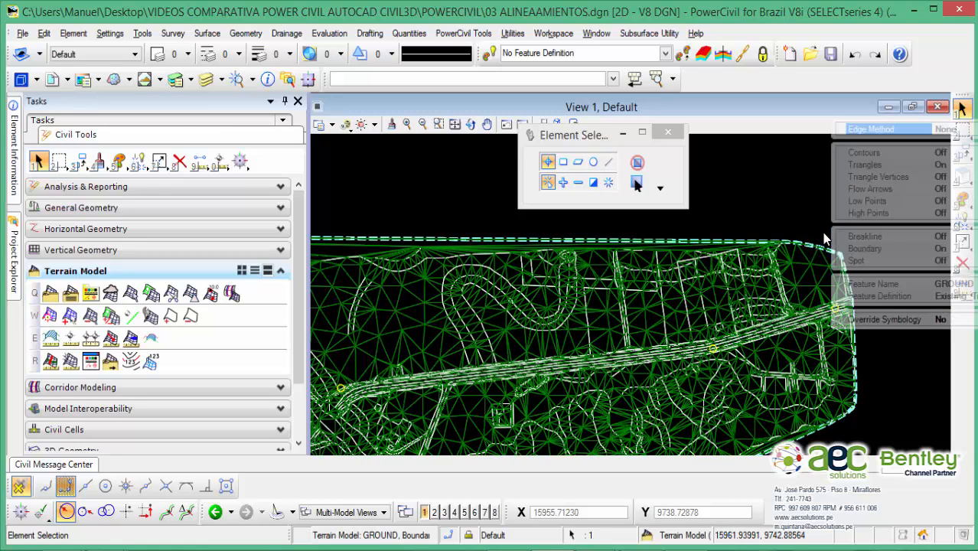
{"action": "left_click", "coordinate": [939, 322]}
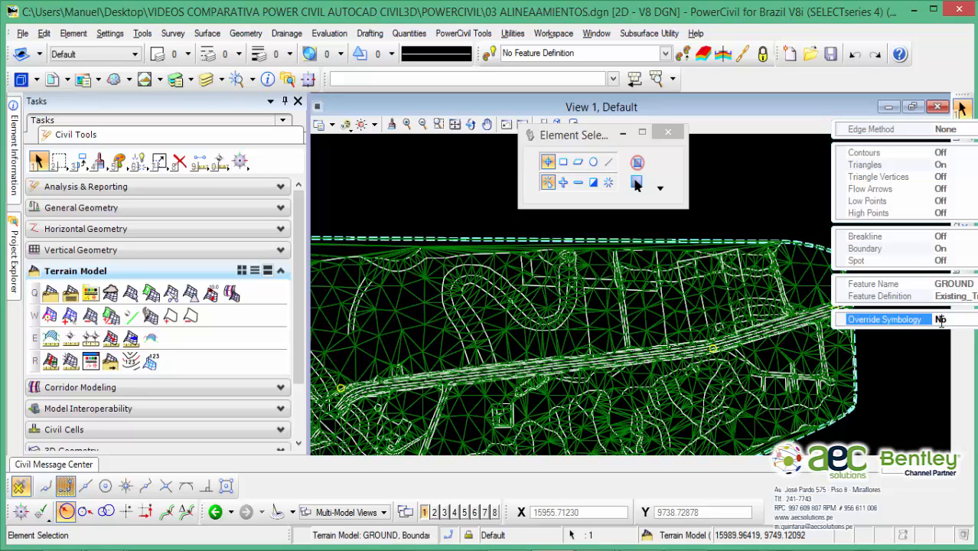
{"action": "left_click", "coordinate": [941, 322]}
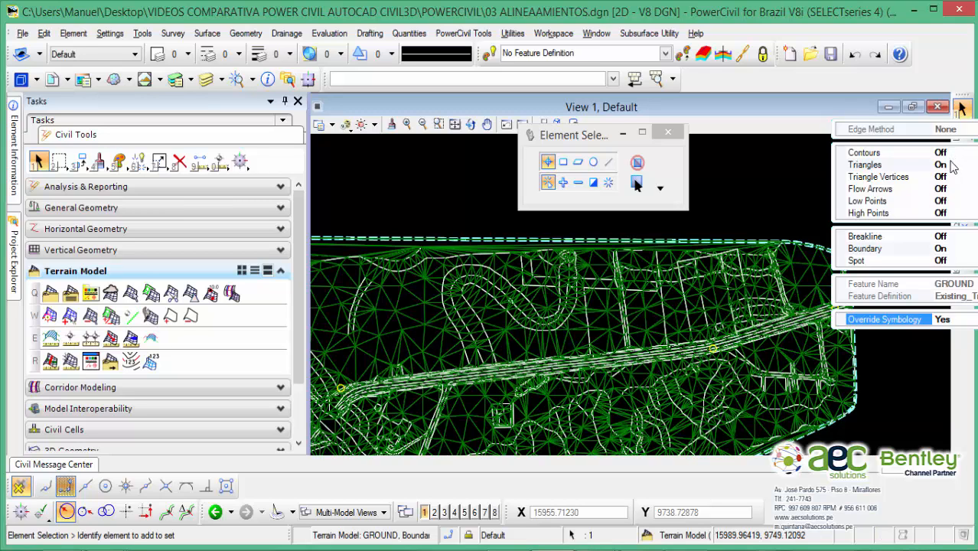
{"action": "left_click", "coordinate": [949, 165]}
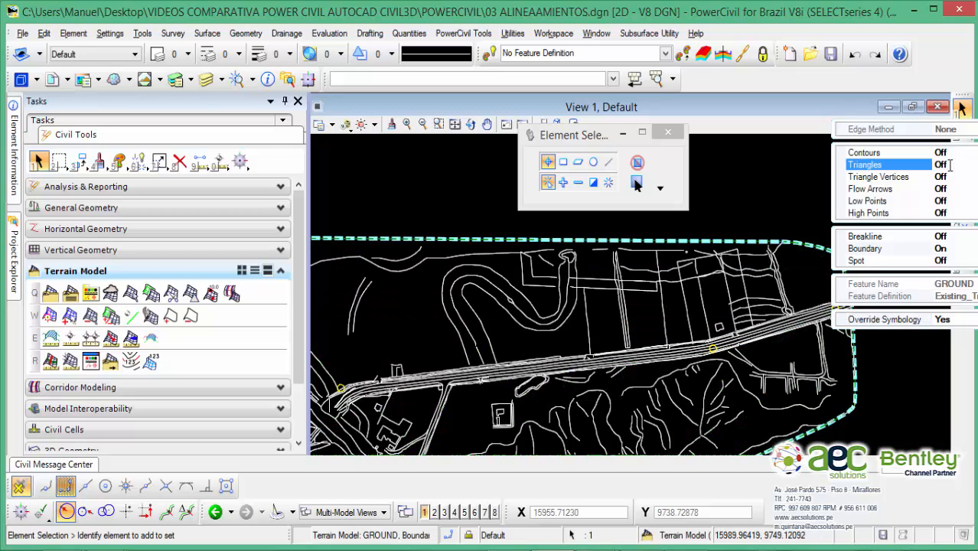
Select the GROUND terrain model by its dashed boundary above the road
{"action": "scroll", "coordinate": [768, 187], "scroll_direction": "down", "scroll_amount": 5}
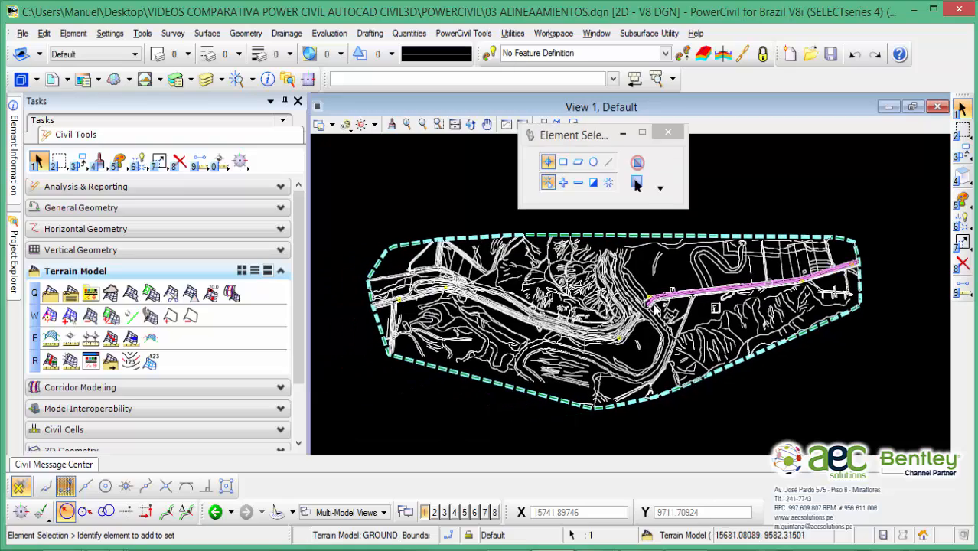
{"action": "mouse_move", "coordinate": [570, 291]}
{"action": "middle_mouse_down"}
{"action": "mouse_move", "coordinate": [685, 307]}
{"action": "mouse_move", "coordinate": [636, 297]}
{"action": "middle_mouse_up"}
{"action": "scroll", "coordinate": [705, 273], "scroll_direction": "up", "scroll_amount": 2}
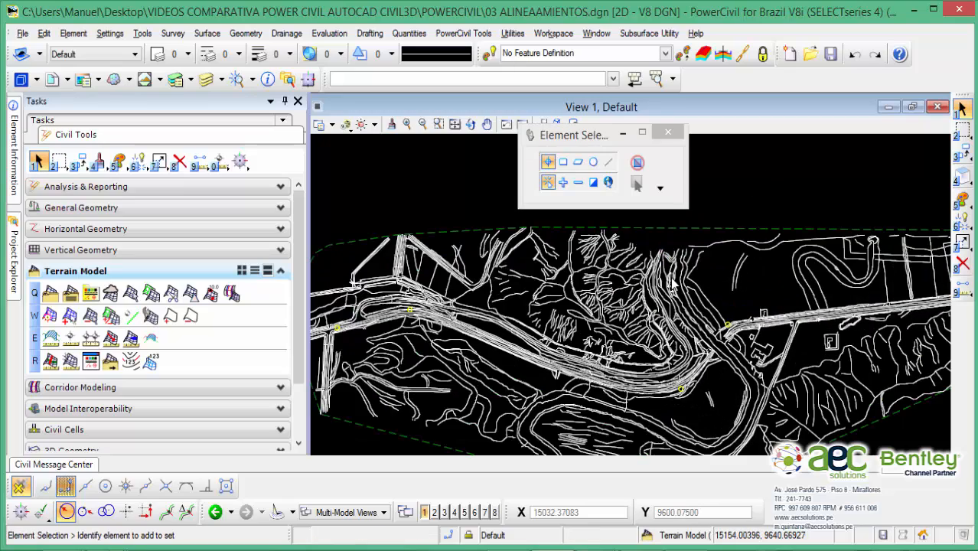
{"action": "scroll", "coordinate": [705, 273], "scroll_direction": "up", "scroll_amount": 1}
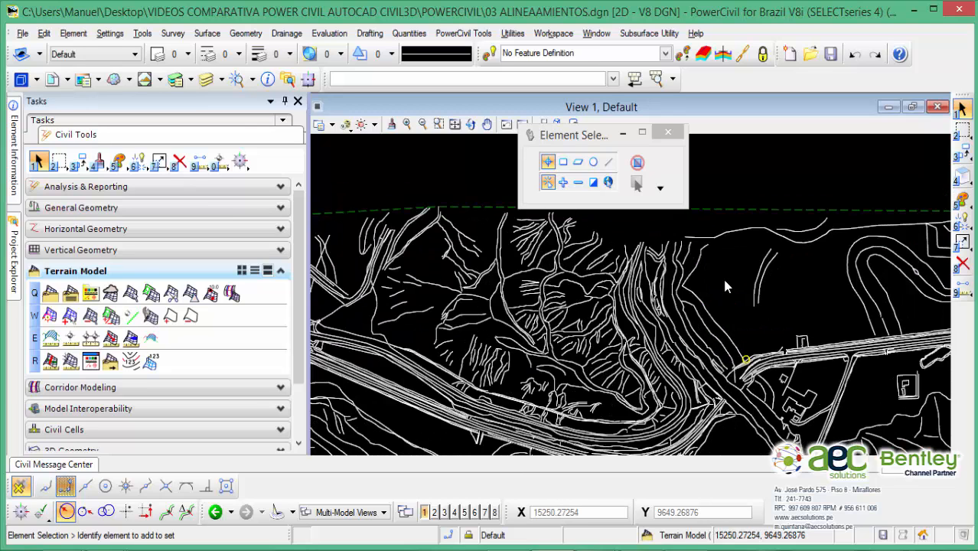
{"action": "left_click", "coordinate": [781, 209]}
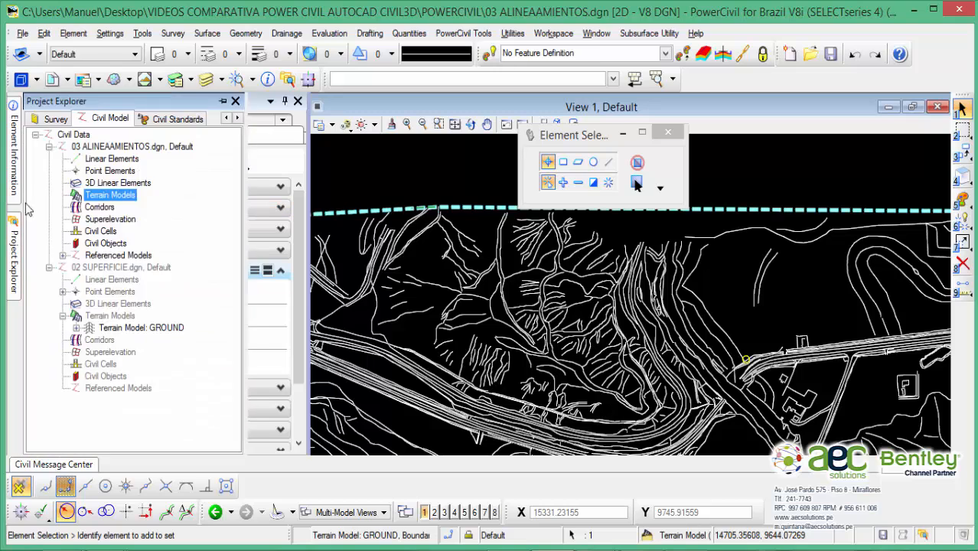
{"action": "mouse_move", "coordinate": [15, 183]}
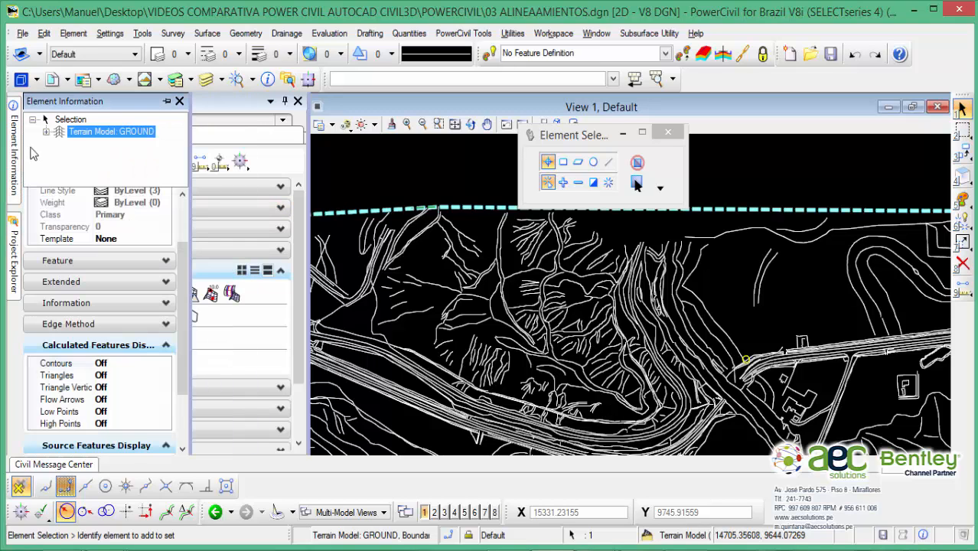
{"action": "left_click", "coordinate": [179, 101]}
{"action": "mouse_move", "coordinate": [13, 141]}
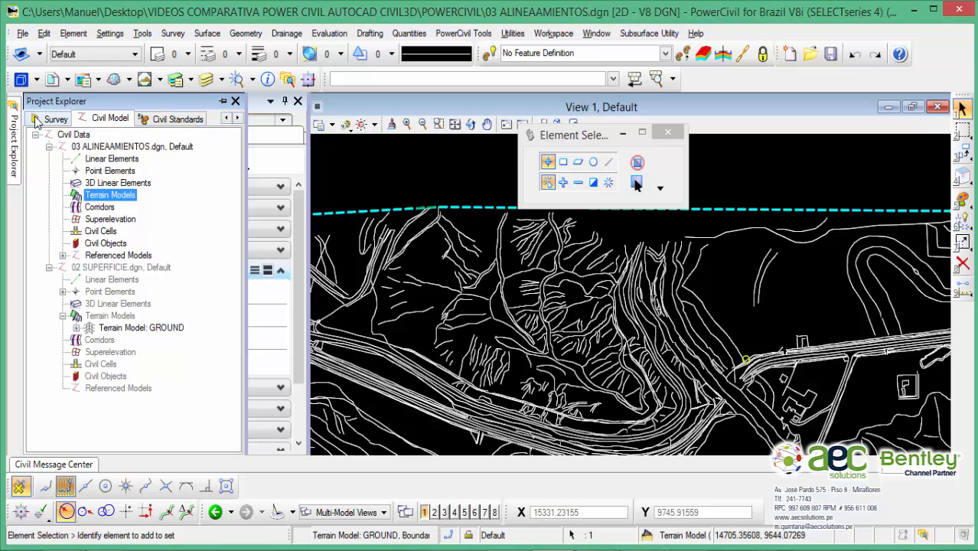
{"action": "left_click", "coordinate": [225, 103]}
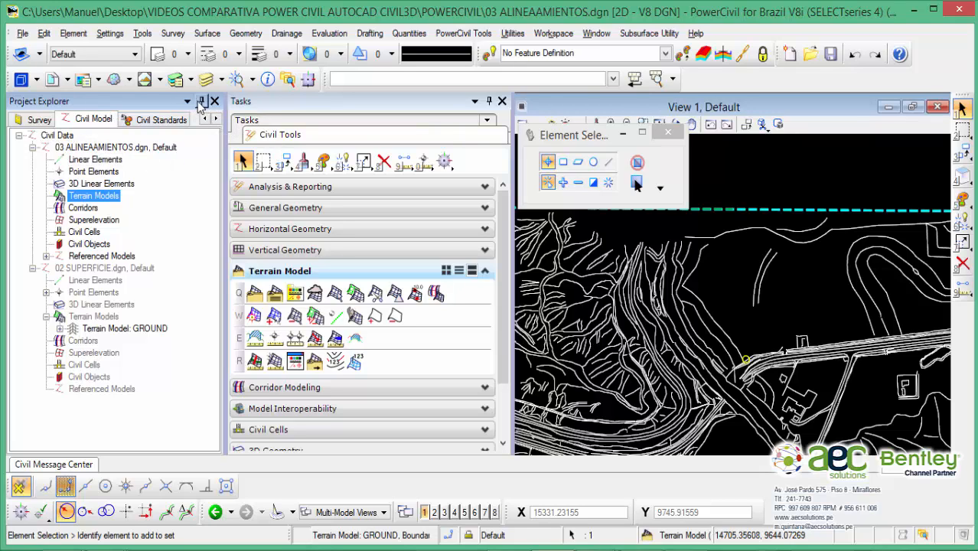
{"action": "left_click", "coordinate": [201, 102]}
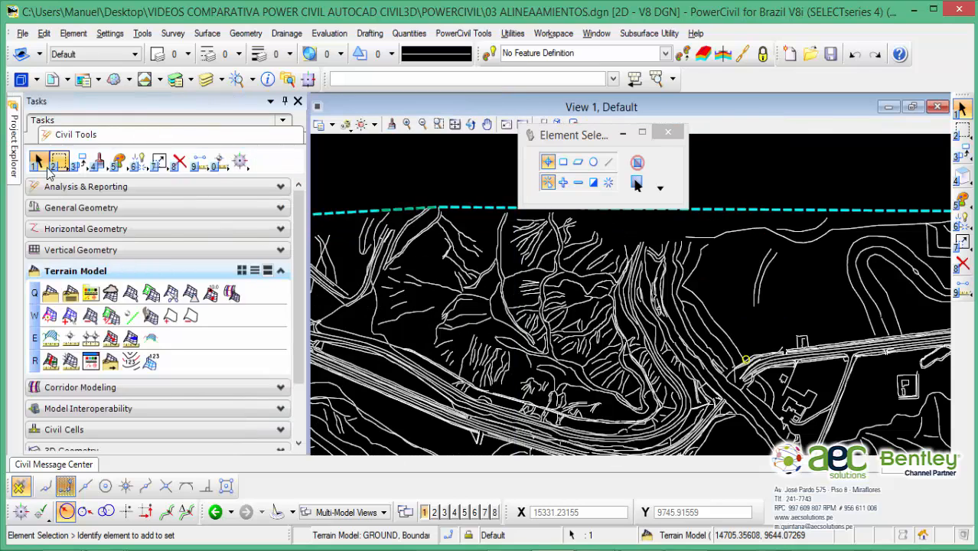
Display the element information of the selected GROUND terrain model and keep it docked
{"action": "left_click", "coordinate": [268, 81]}
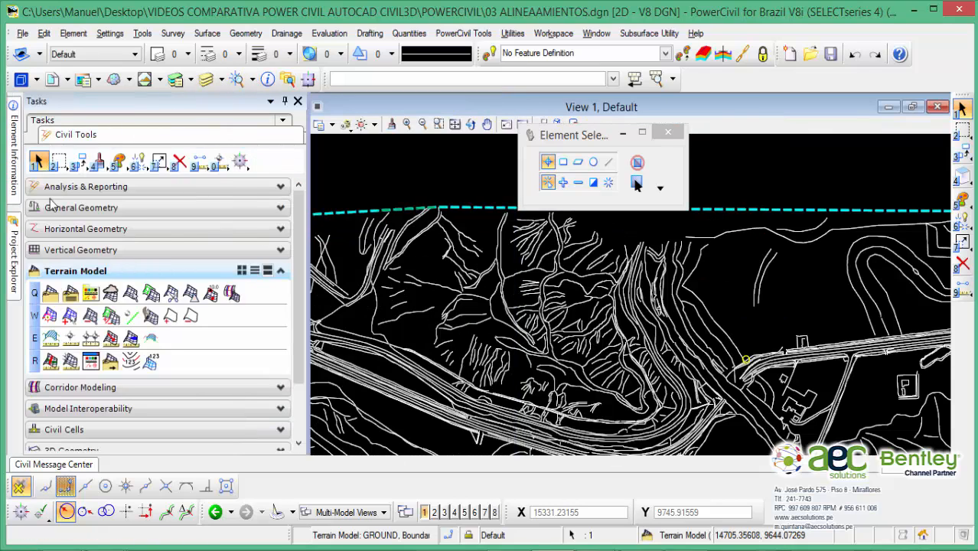
{"action": "mouse_move", "coordinate": [14, 241]}
{"action": "mouse_move", "coordinate": [15, 173]}
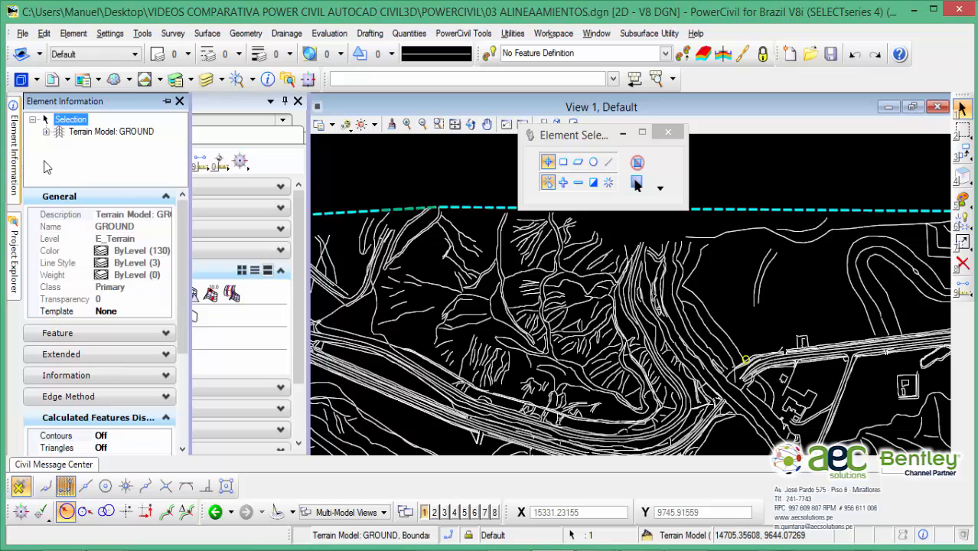
{"action": "left_click", "coordinate": [167, 101]}
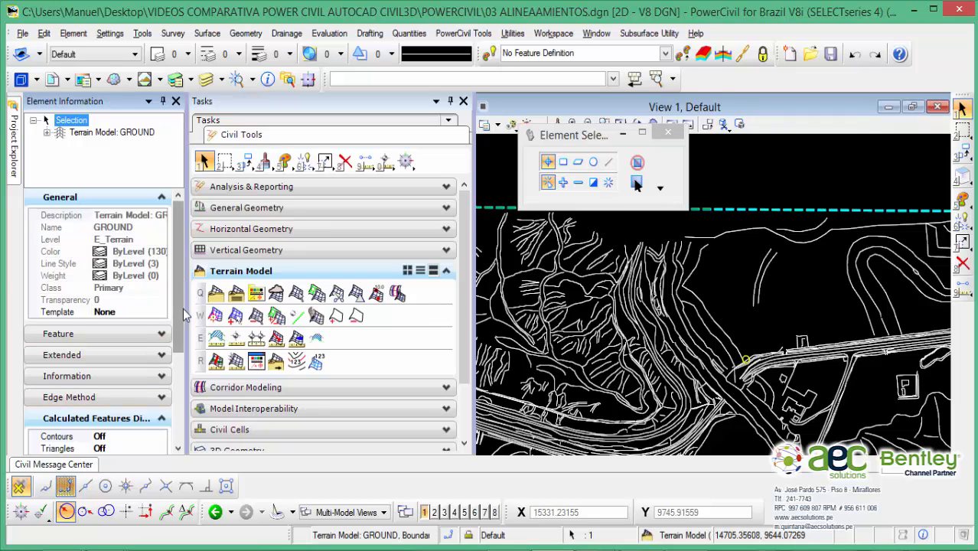
Switch the breakline display of the GROUND terrain model on and back off
{"action": "scroll", "coordinate": [170, 345], "scroll_direction": "down", "scroll_amount": 3}
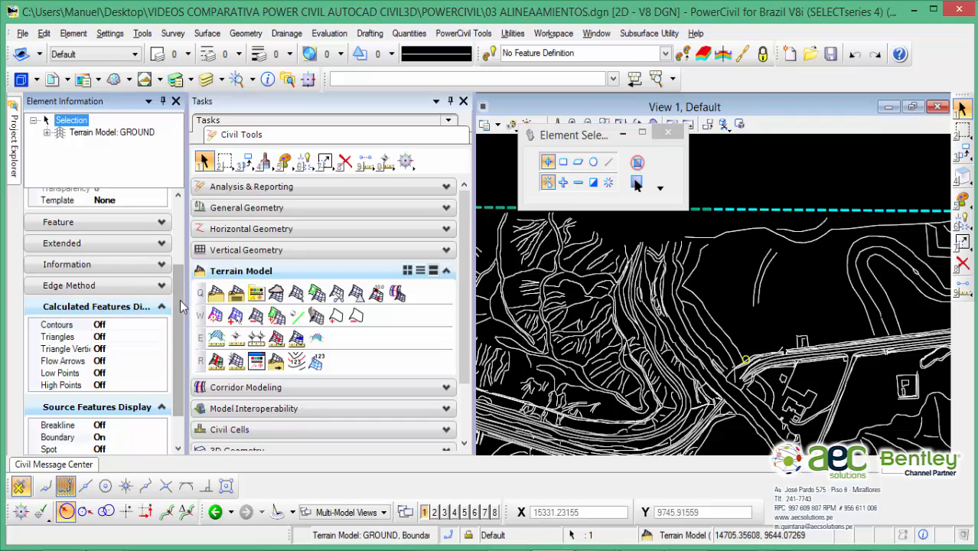
{"action": "scroll", "coordinate": [179, 302], "scroll_direction": "down", "scroll_amount": 1}
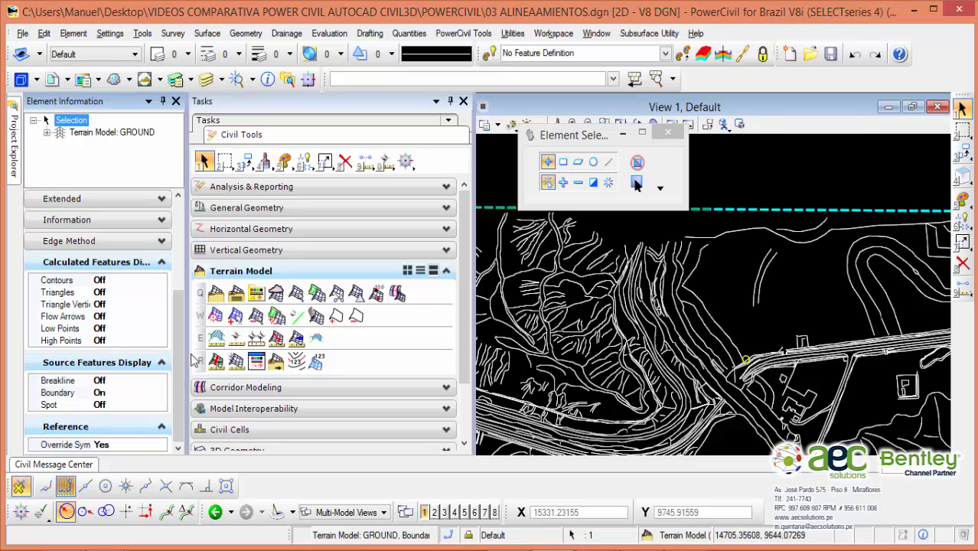
{"action": "double_click", "coordinate": [113, 381]}
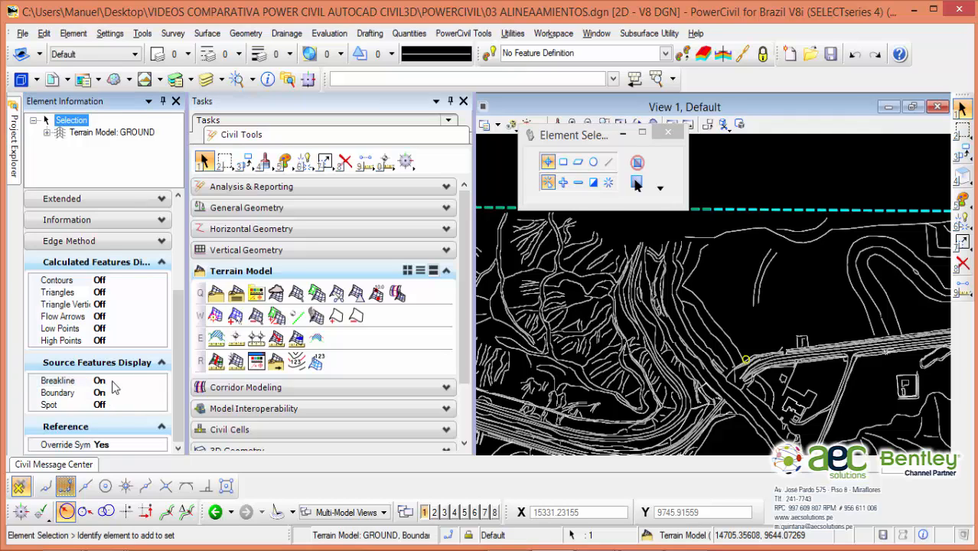
{"action": "left_click", "coordinate": [114, 381]}
{"action": "double_click", "coordinate": [113, 381]}
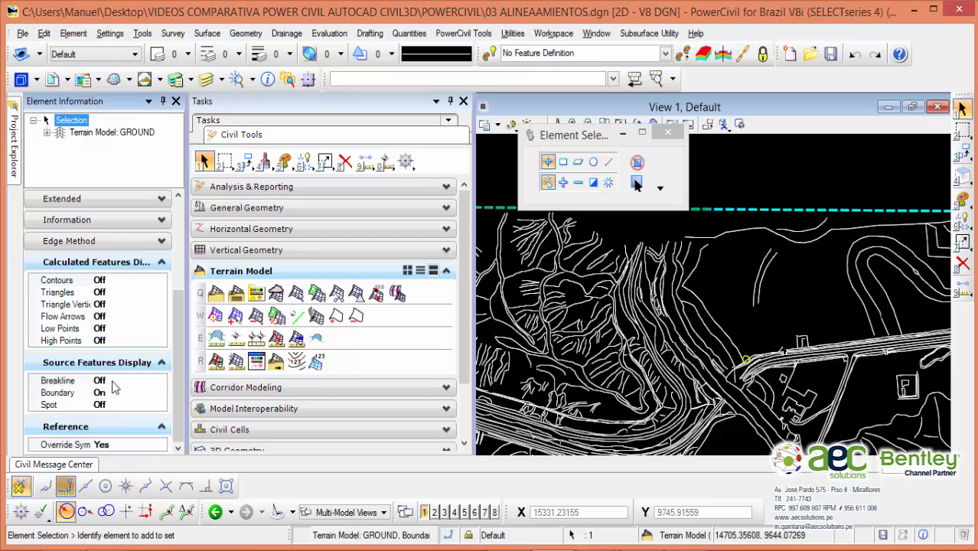
Turn the boundary display of the GROUND terrain model off and its spot display on
{"action": "double_click", "coordinate": [114, 392]}
{"action": "left_click", "coordinate": [115, 393]}
{"action": "double_click", "coordinate": [115, 405]}
{"action": "left_click", "coordinate": [115, 405]}
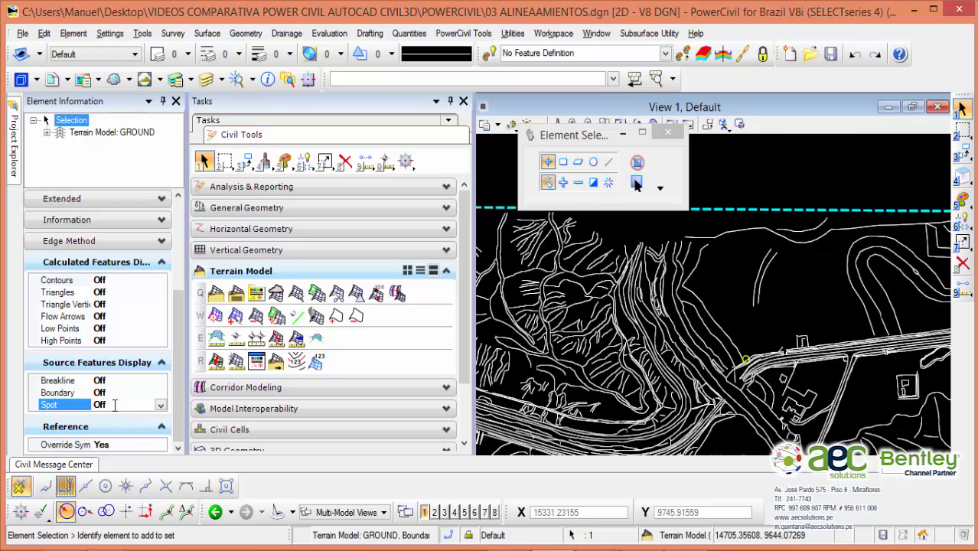
{"action": "double_click", "coordinate": [115, 405]}
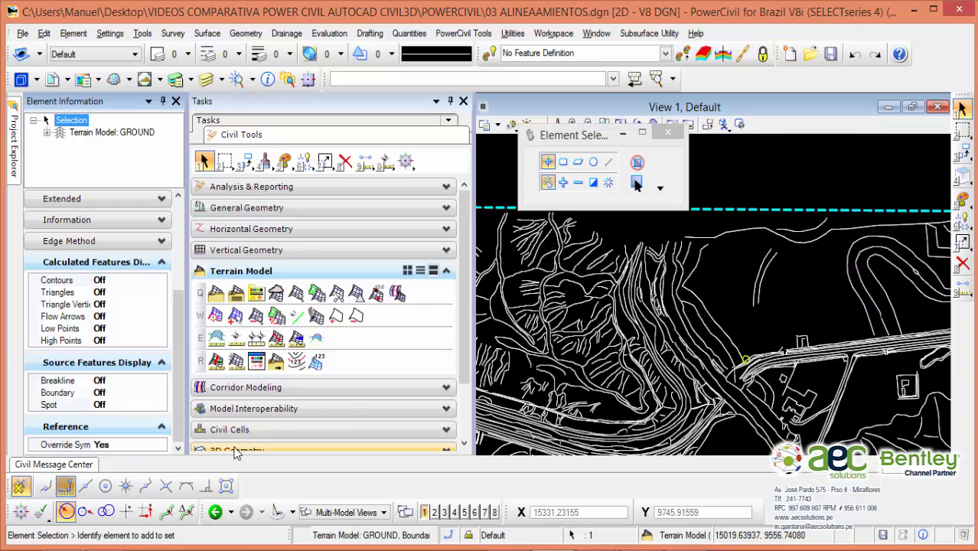
{"action": "left_click", "coordinate": [127, 407]}
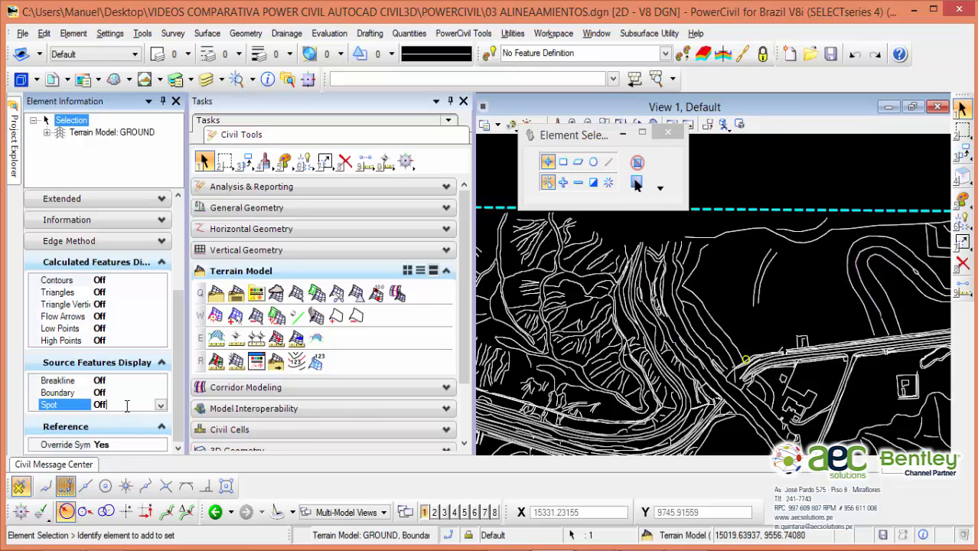
{"action": "double_click", "coordinate": [126, 405]}
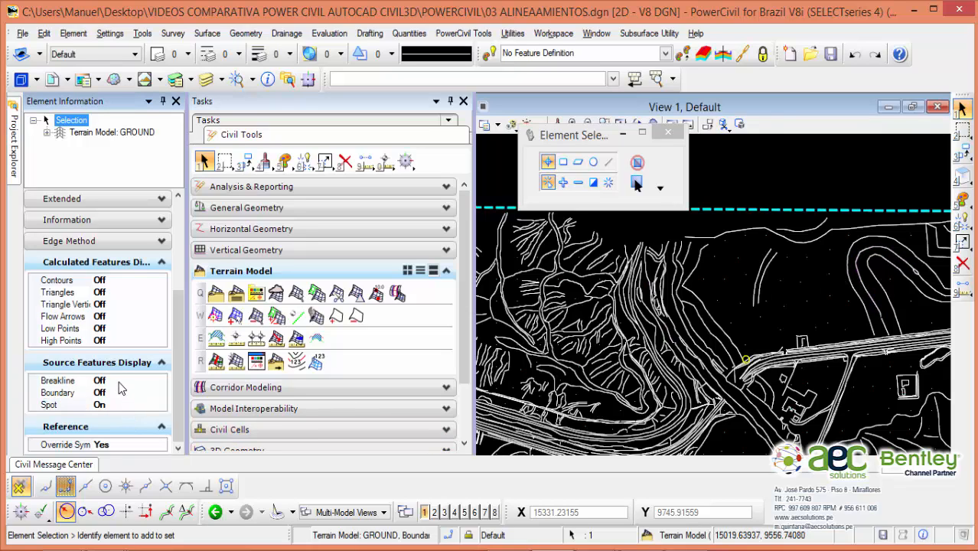
Switch the GROUND terrain model's breakline display on and off again, and identify a referenced linear element in the drawing
{"action": "double_click", "coordinate": [118, 380]}
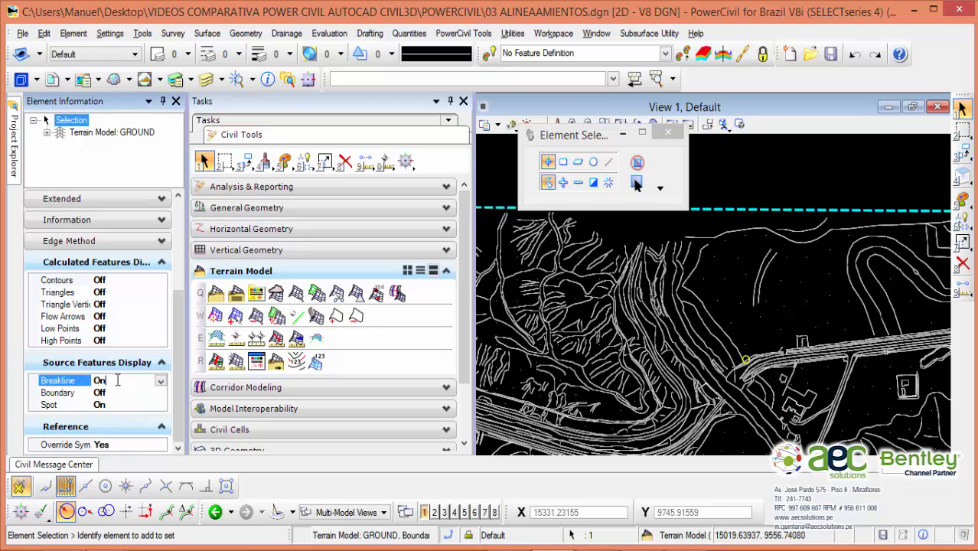
{"action": "double_click", "coordinate": [118, 380]}
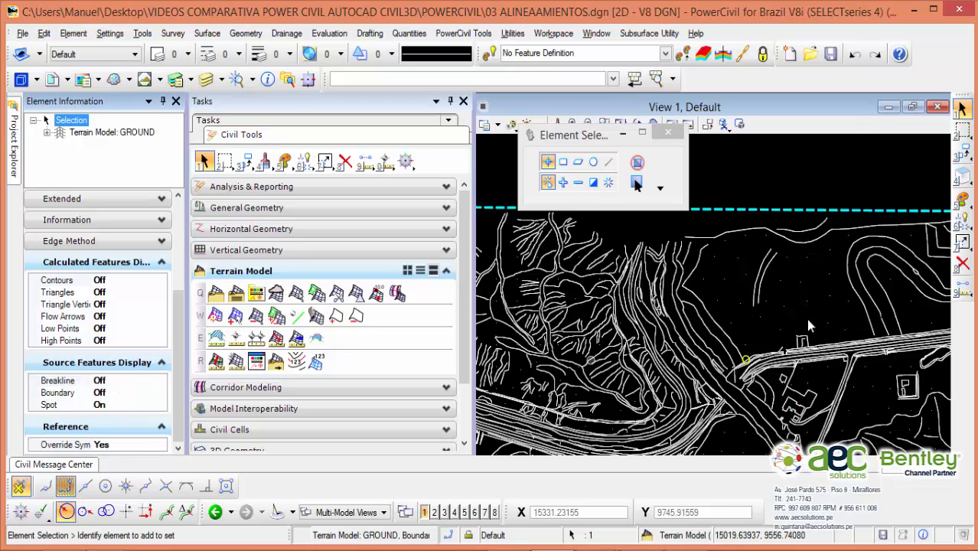
{"action": "mouse_move", "coordinate": [705, 308]}
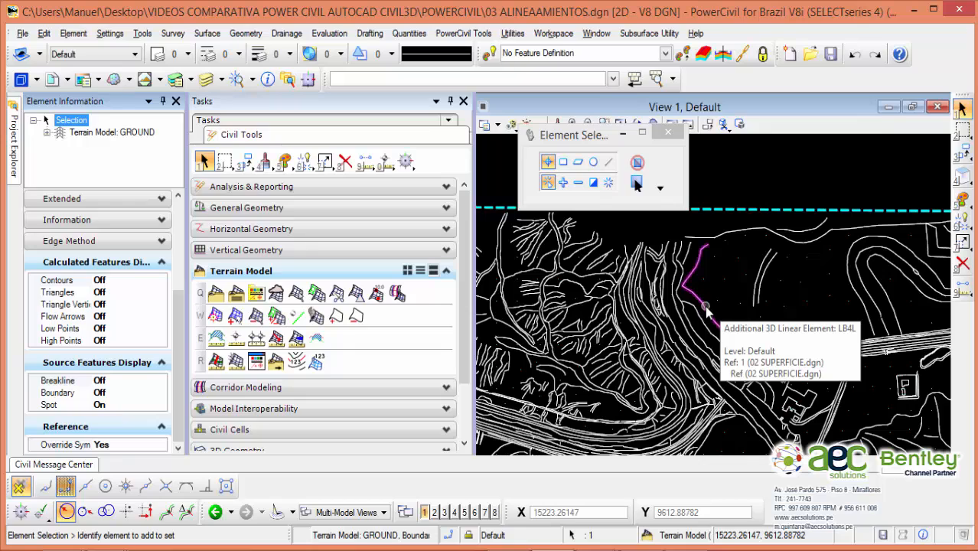
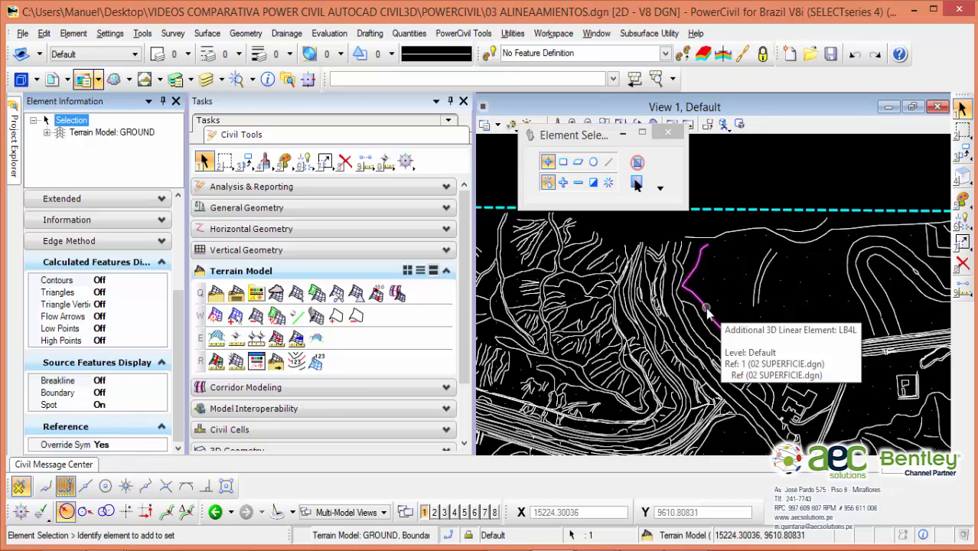
Turn off the display of the 02 SUPERFICIE.dgn reference, keeping the VERTICES PARA CARRETERA.dwg reference displayed
{"action": "left_click", "coordinate": [66, 81]}
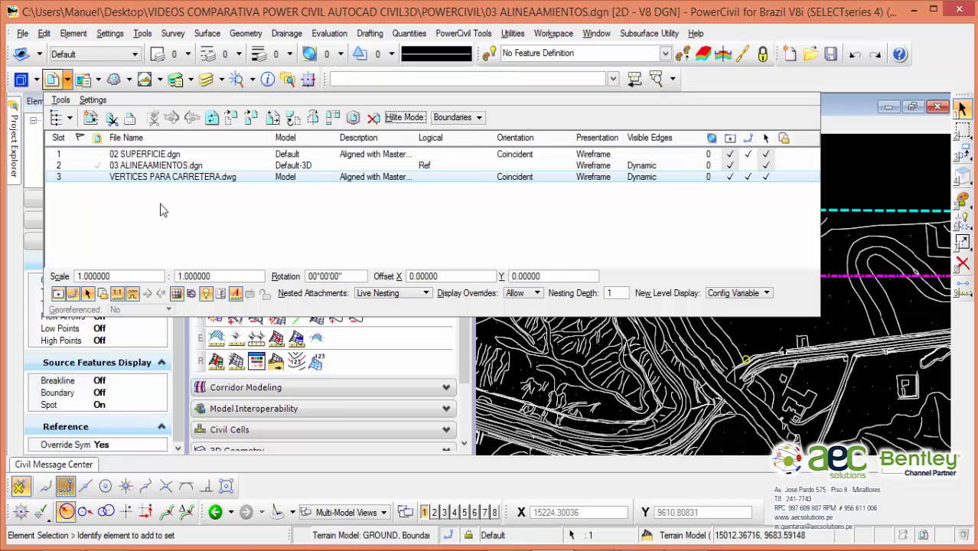
{"action": "left_click", "coordinate": [158, 157]}
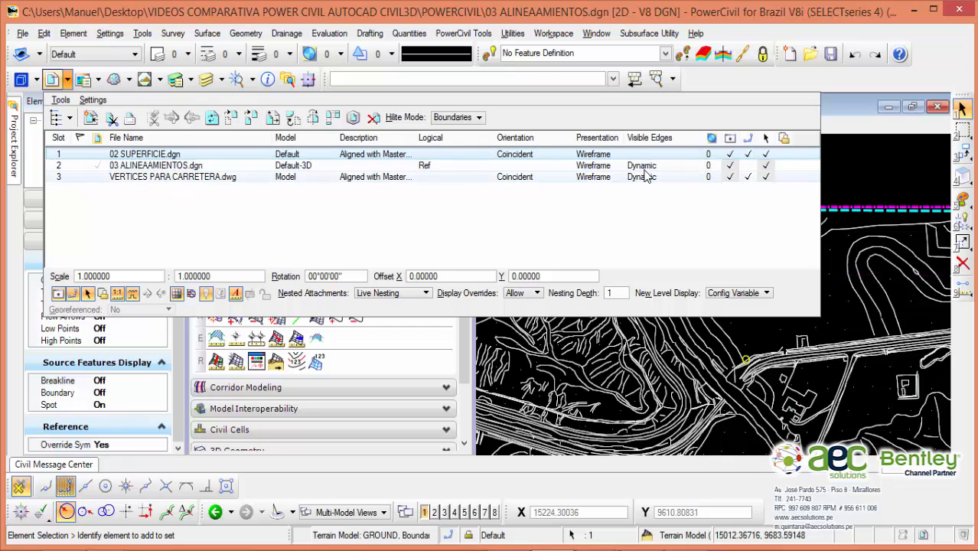
{"action": "left_click", "coordinate": [730, 155]}
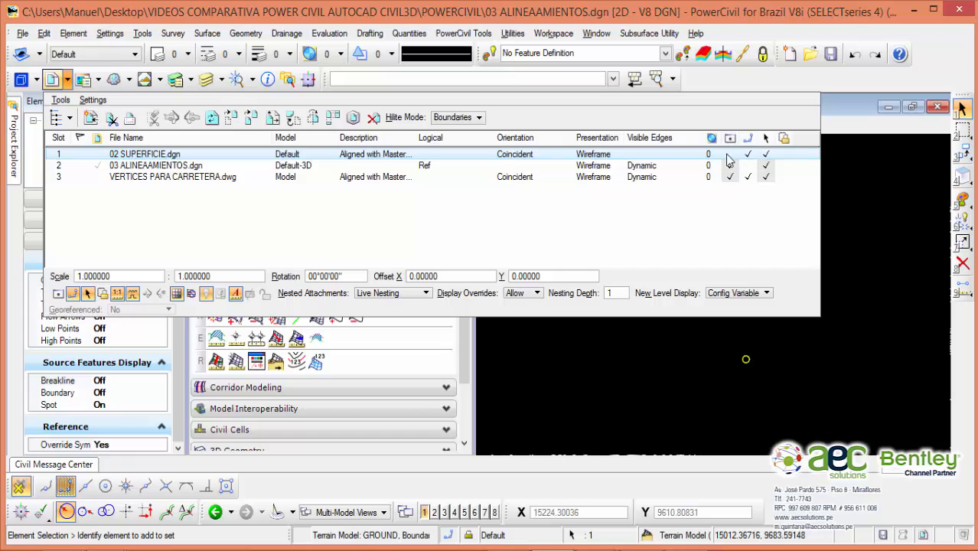
{"action": "left_click", "coordinate": [730, 155]}
{"action": "left_click", "coordinate": [730, 155]}
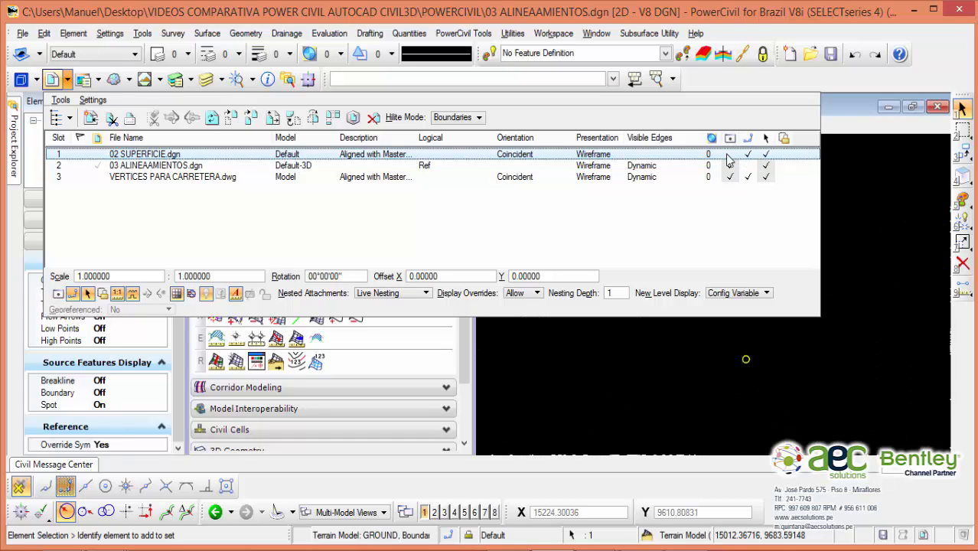
{"action": "left_click", "coordinate": [730, 155]}
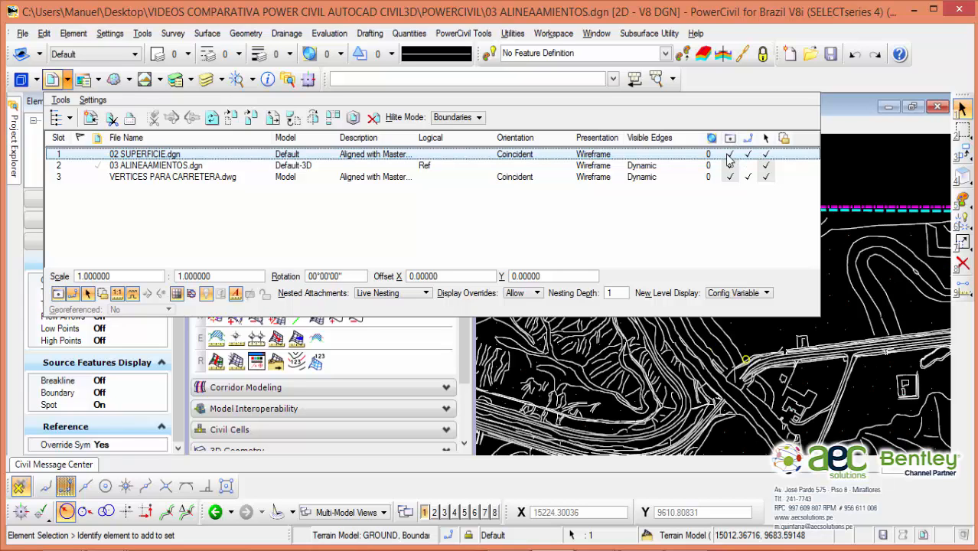
{"action": "left_click", "coordinate": [729, 154]}
{"action": "left_click", "coordinate": [884, 190]}
{"action": "scroll", "coordinate": [811, 305], "scroll_direction": "down", "scroll_amount": 4}
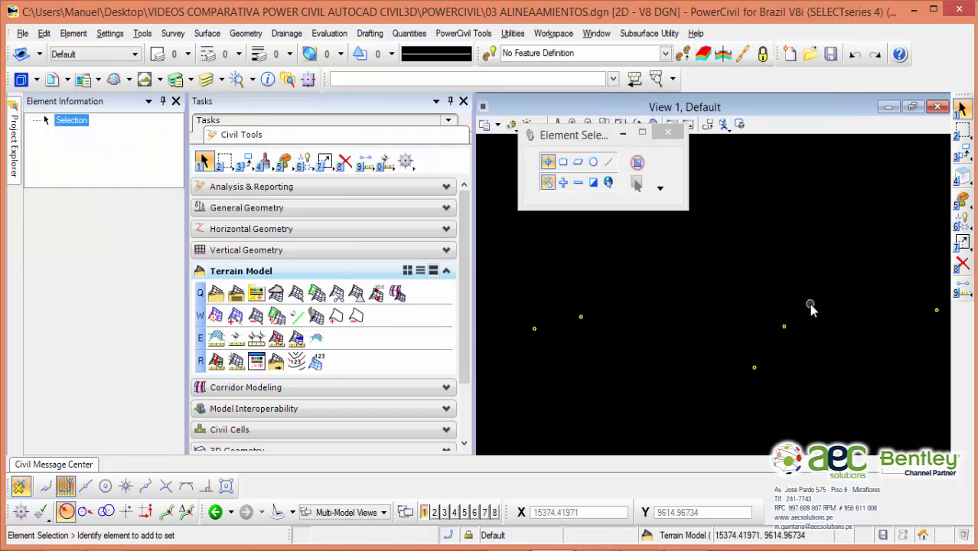
{"action": "scroll", "coordinate": [810, 305], "scroll_direction": "down", "scroll_amount": 4}
{"action": "scroll", "coordinate": [811, 316], "scroll_direction": "up", "scroll_amount": 4}
{"action": "middle_click_drag", "start_coordinate": [800, 307], "coordinate": [810, 292]}
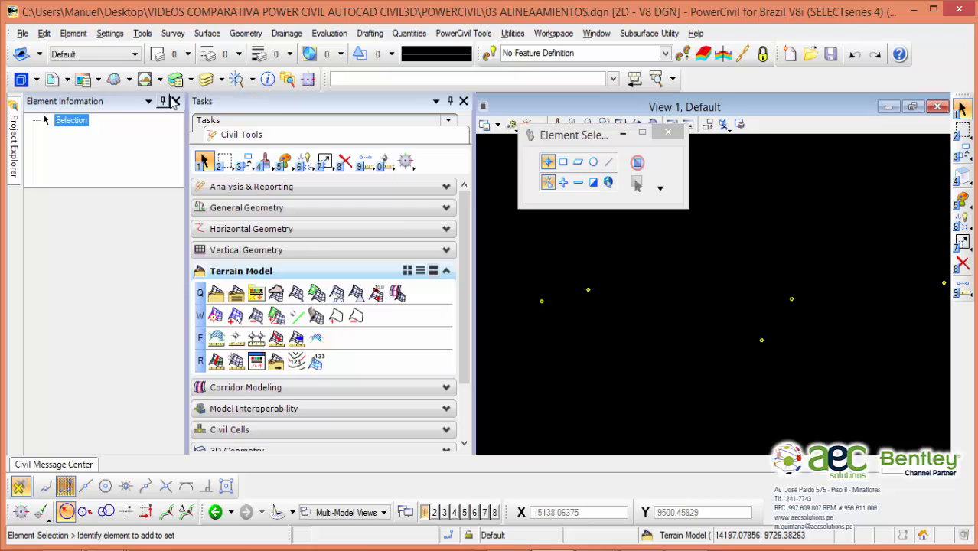
Set the element information to auto-hide and move the Element Selection settings clear of the road vertices
{"action": "left_click", "coordinate": [266, 80]}
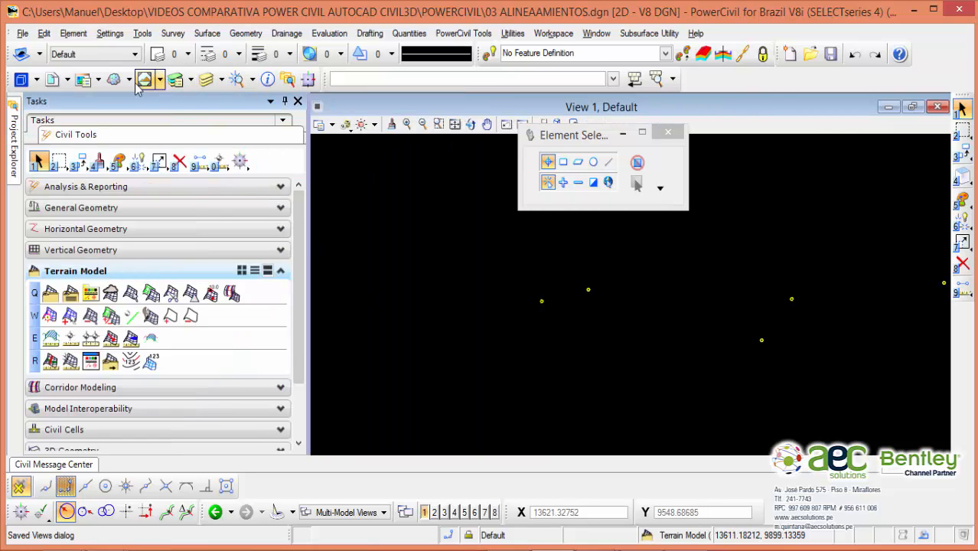
{"action": "left_click", "coordinate": [268, 80]}
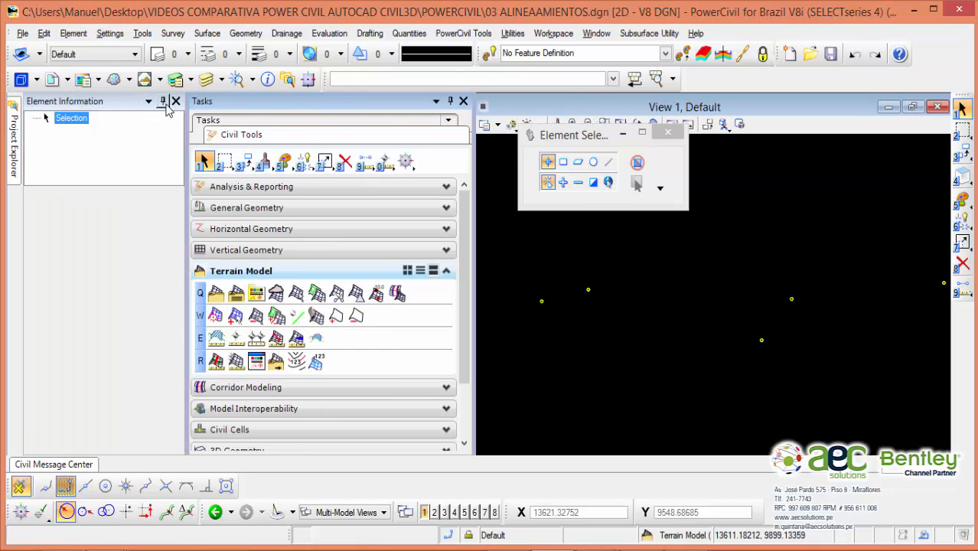
{"action": "left_click", "coordinate": [163, 103]}
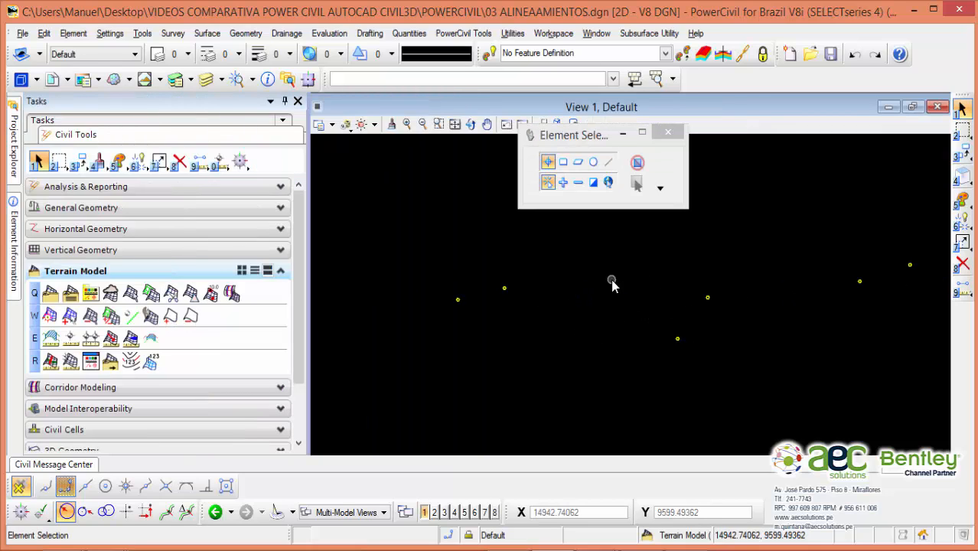
{"action": "scroll", "coordinate": [647, 264], "scroll_direction": "down", "scroll_amount": 1}
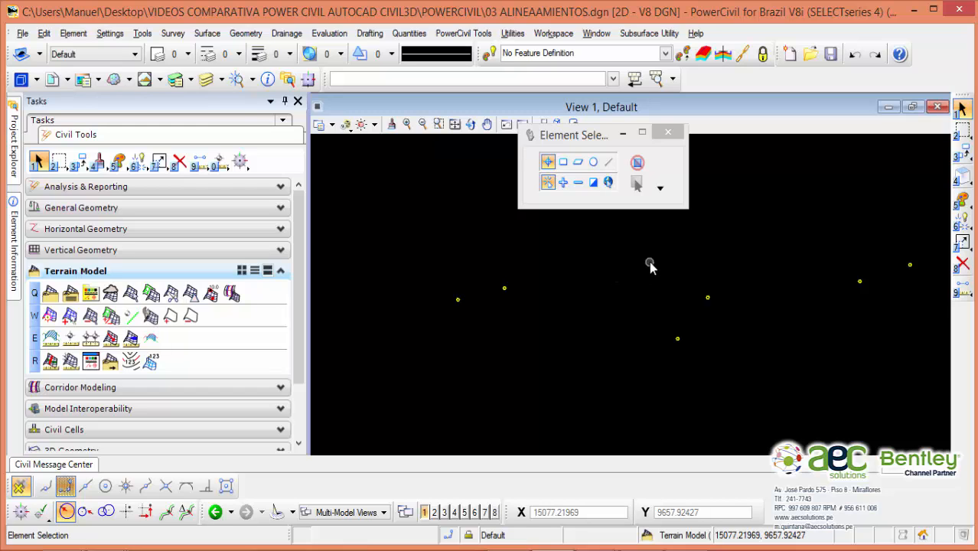
{"action": "left_click_drag", "start_coordinate": [617, 137], "coordinate": [769, 79]}
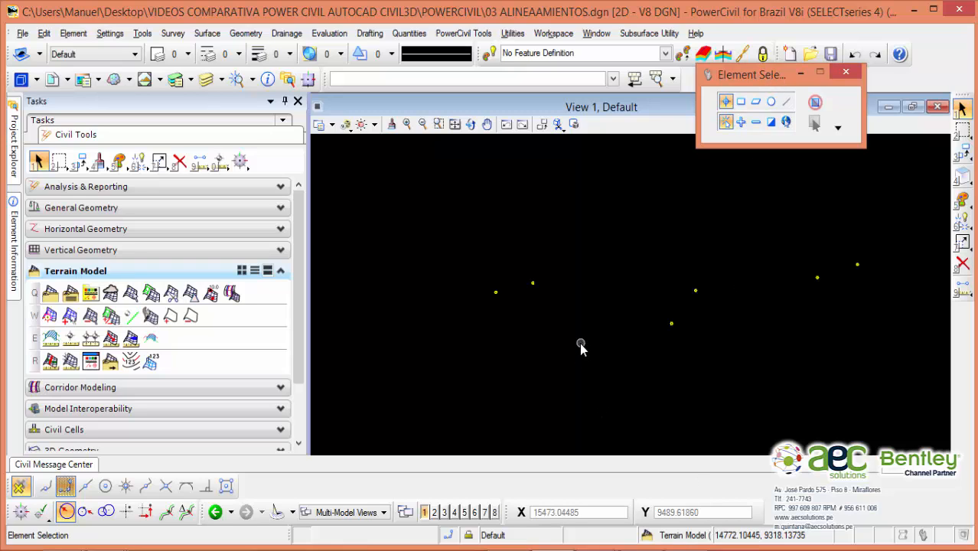
{"action": "middle_click_drag", "start_coordinate": [580, 343], "coordinate": [546, 365]}
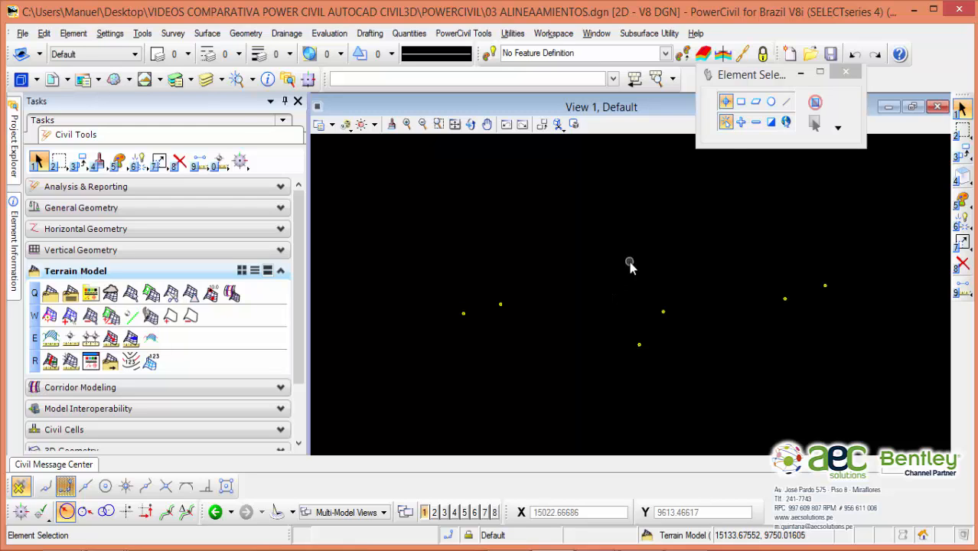
{"action": "left_click_drag", "start_coordinate": [736, 75], "coordinate": [756, 151]}
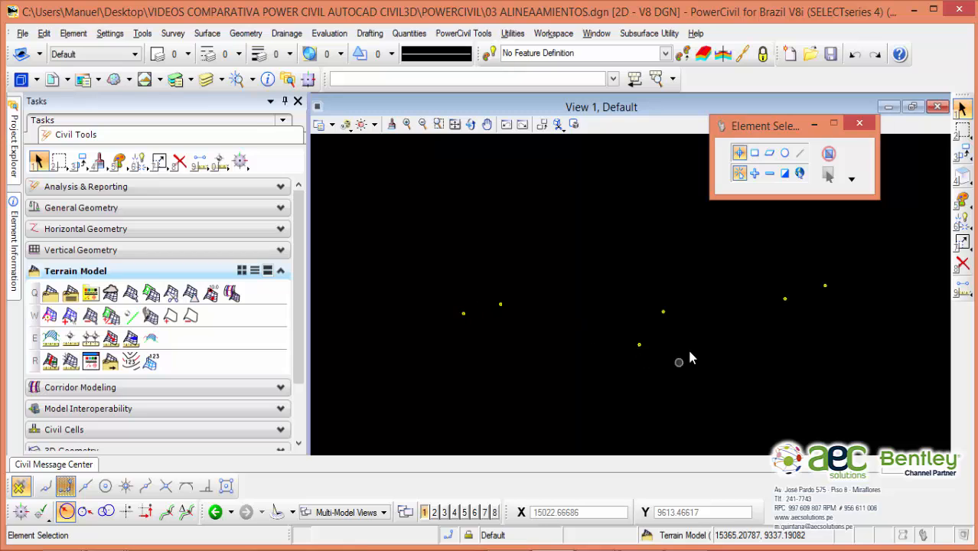
Replace the expanded Terrain Model tools with the Horizontal Geometry tools, keeping the road vertices in view
{"action": "scroll", "coordinate": [470, 322], "scroll_direction": "up", "scroll_amount": 3}
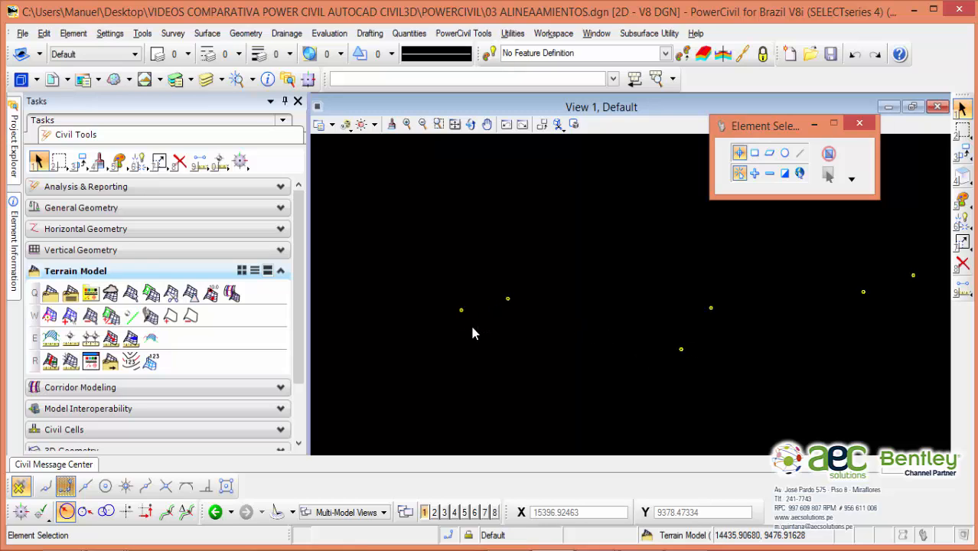
{"action": "scroll", "coordinate": [465, 311], "scroll_direction": "up", "scroll_amount": 1}
{"action": "scroll", "coordinate": [459, 311], "scroll_direction": "down", "scroll_amount": 2}
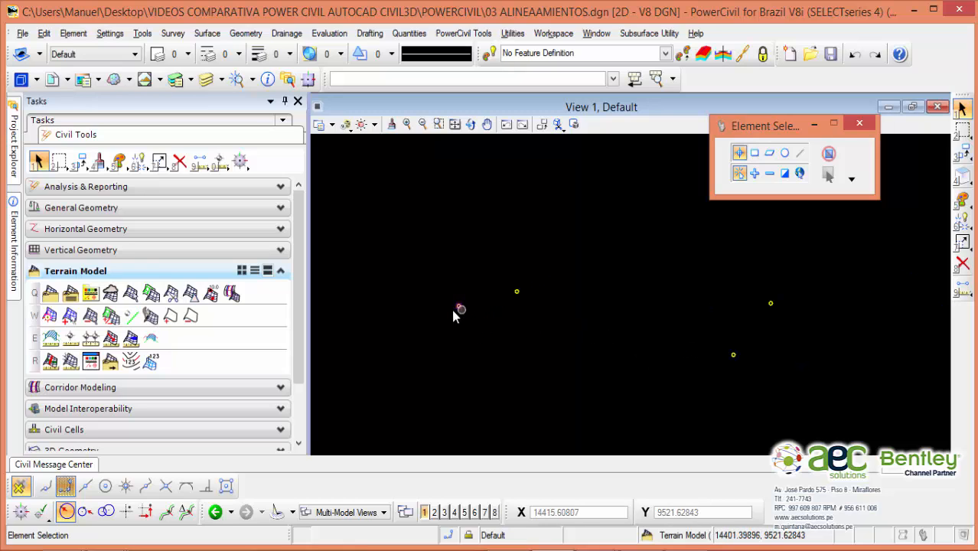
{"action": "middle_click_drag", "start_coordinate": [735, 335], "coordinate": [615, 305]}
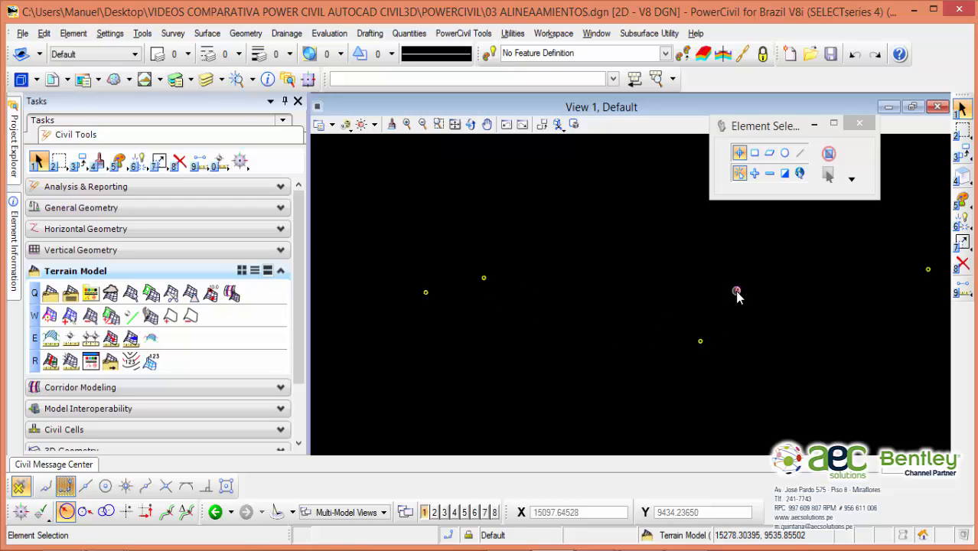
{"action": "scroll", "coordinate": [800, 313], "scroll_direction": "down", "scroll_amount": 1}
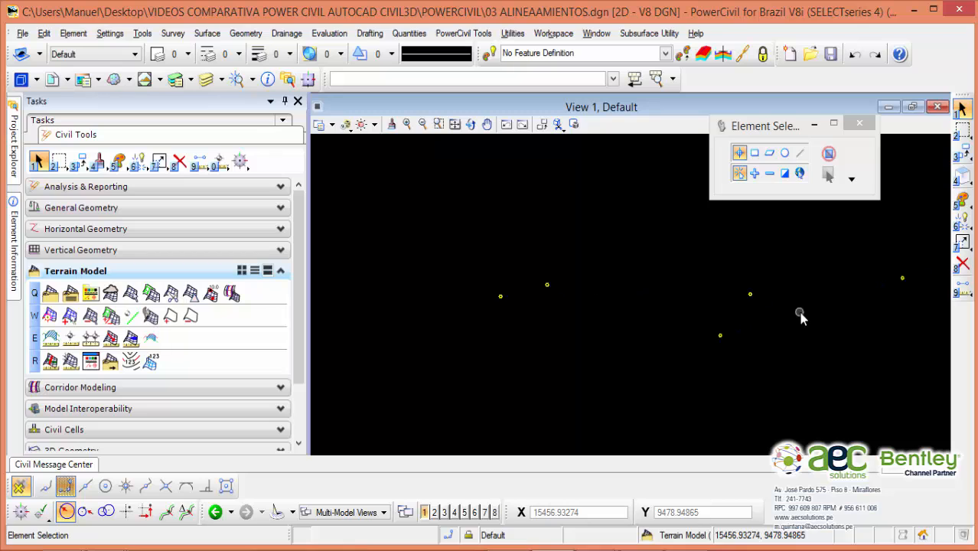
{"action": "middle_click_drag", "start_coordinate": [800, 314], "coordinate": [733, 308]}
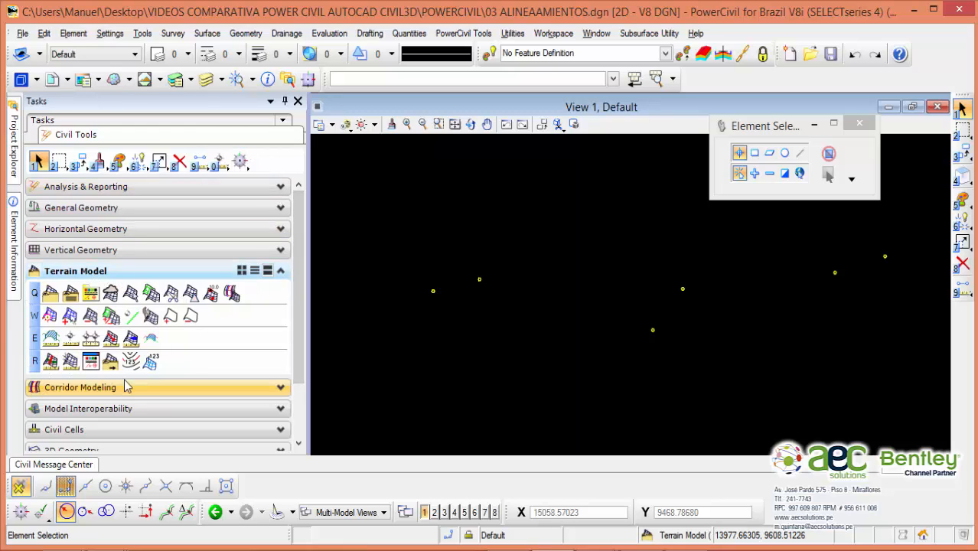
{"action": "left_click", "coordinate": [281, 272]}
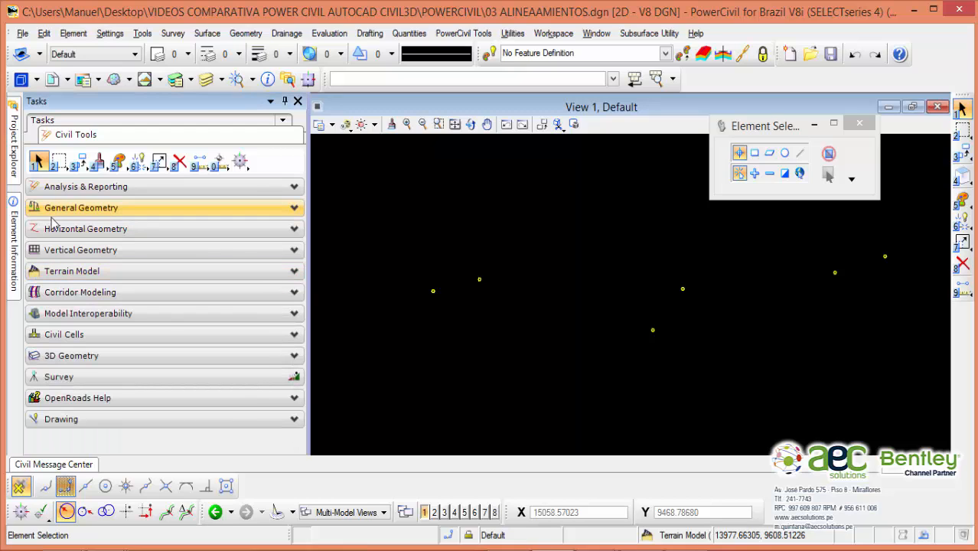
{"action": "left_click", "coordinate": [115, 232]}
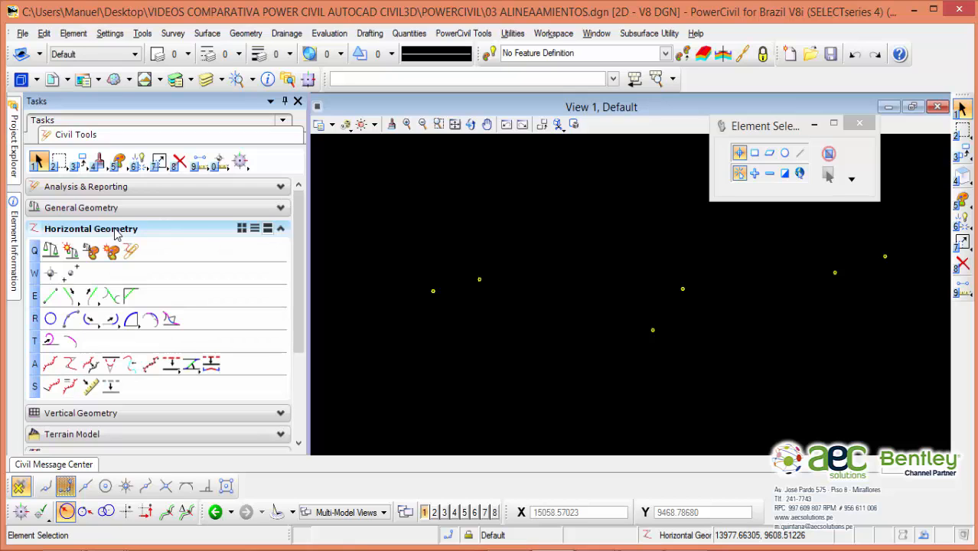
{"action": "mouse_move", "coordinate": [299, 280]}
{"action": "left_mouse_down"}
{"action": "mouse_move", "coordinate": [295, 330]}
{"action": "mouse_move", "coordinate": [294, 287]}
{"action": "left_mouse_up"}
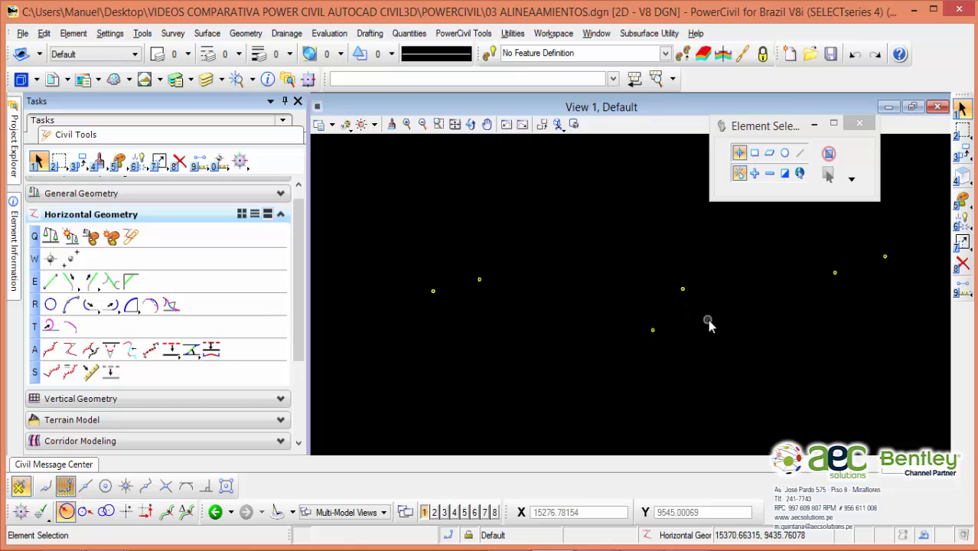
{"action": "middle_click_drag", "start_coordinate": [708, 321], "coordinate": [680, 319]}
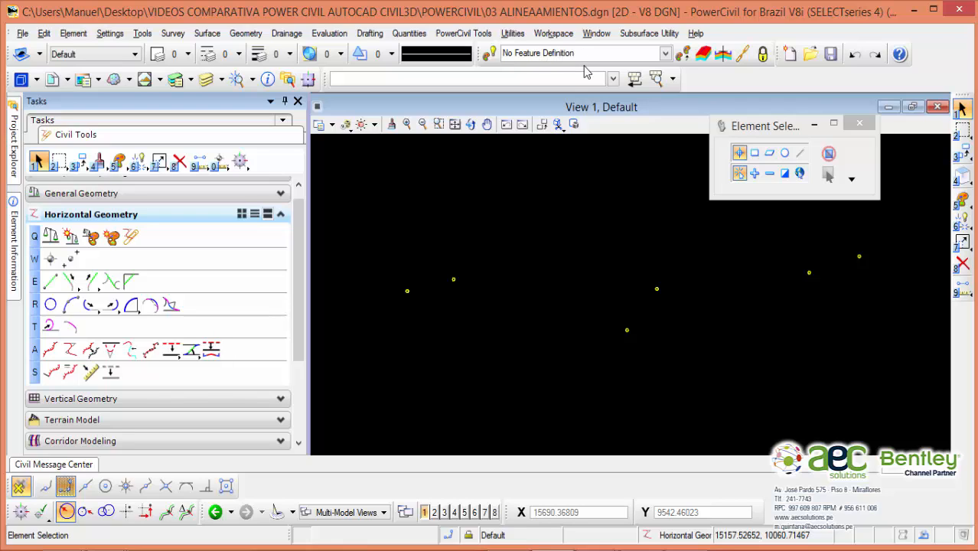
Set Geom_Centerline from the Linear Geometry definitions as the feature definition and activate its use for new elements
{"action": "left_click", "coordinate": [666, 53]}
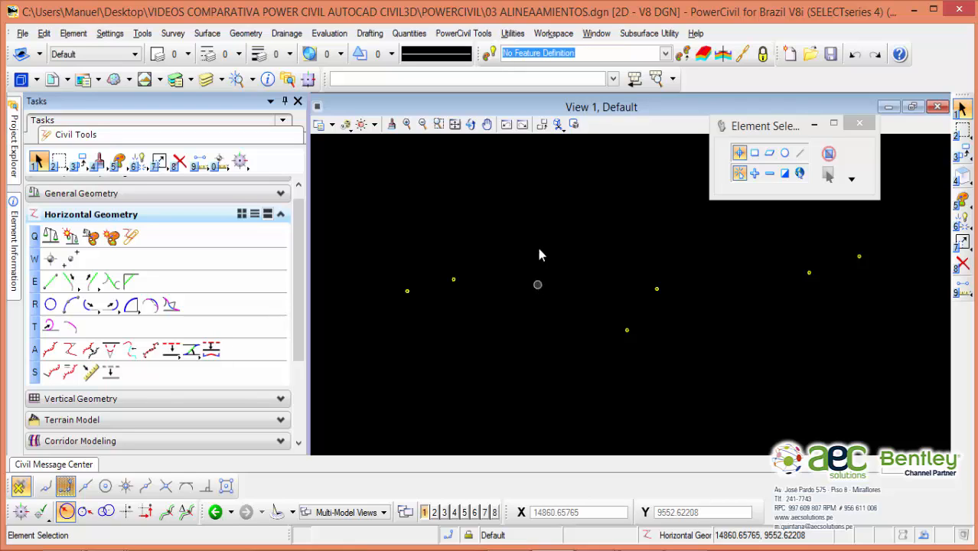
{"action": "left_click", "coordinate": [666, 54]}
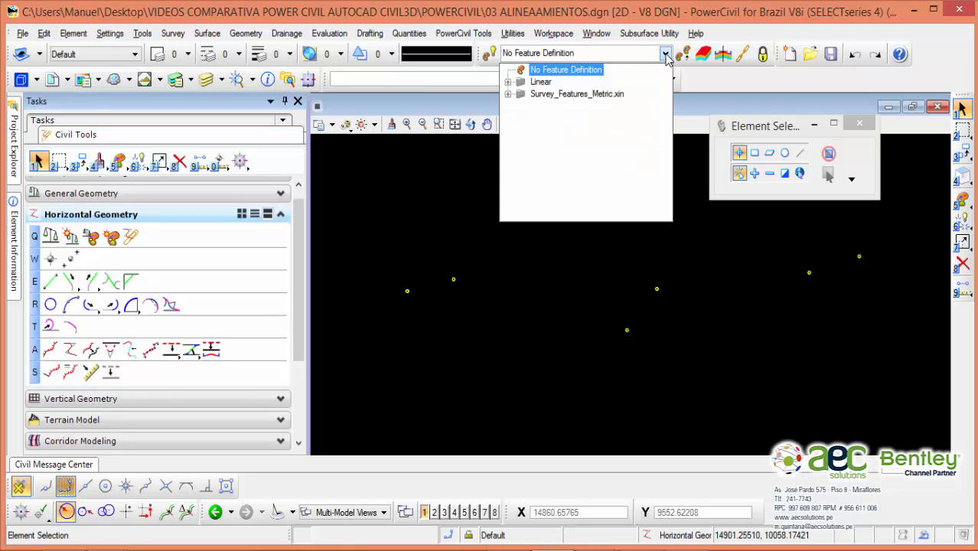
{"action": "left_click", "coordinate": [508, 82]}
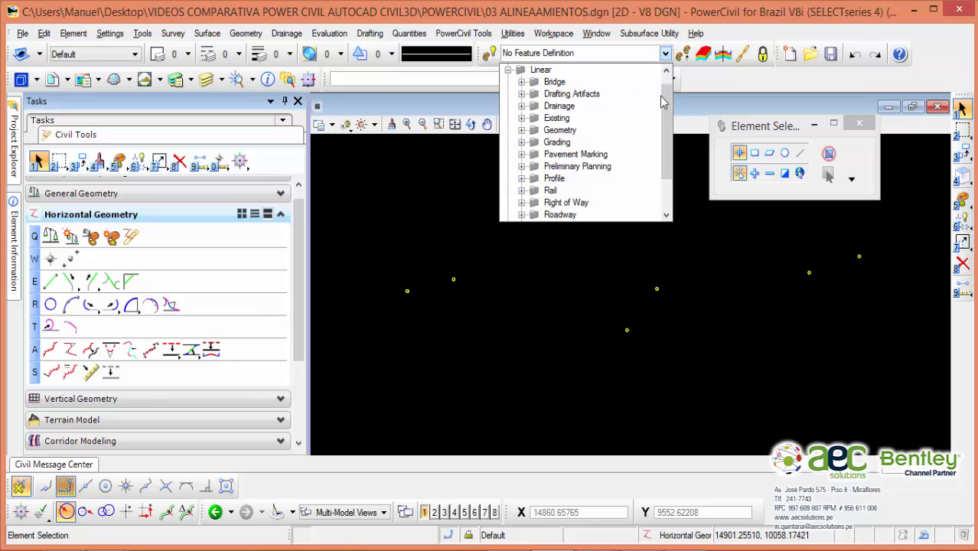
{"action": "left_click", "coordinate": [522, 130]}
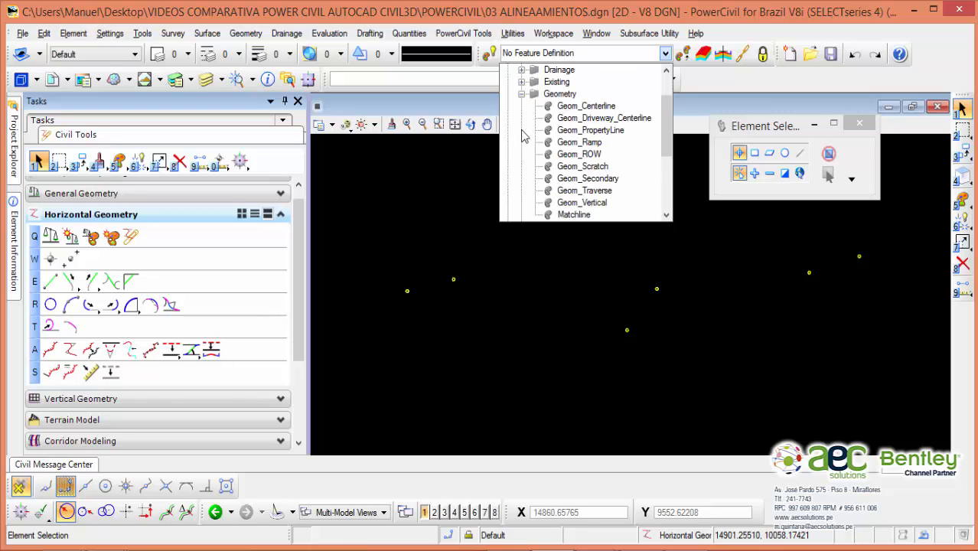
{"action": "left_click", "coordinate": [573, 112]}
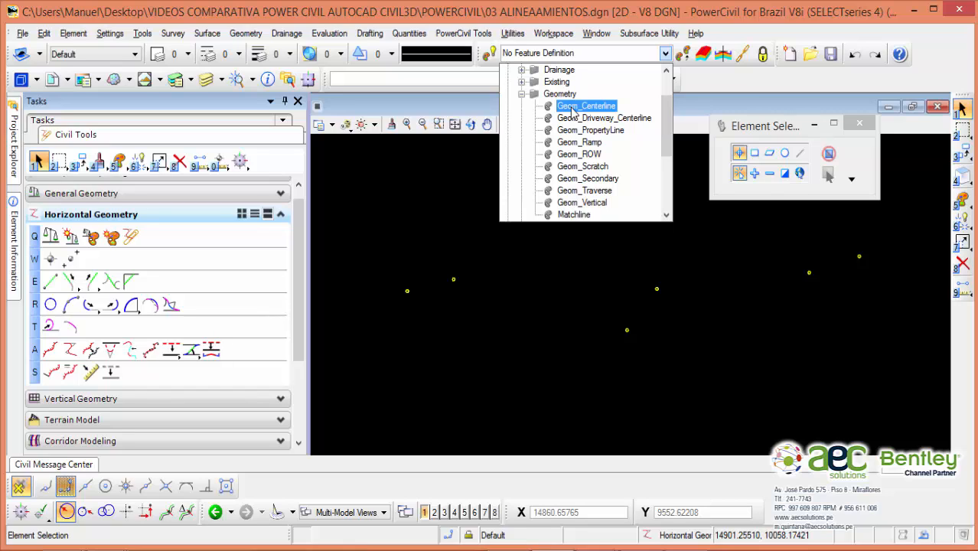
{"action": "double_click", "coordinate": [572, 112]}
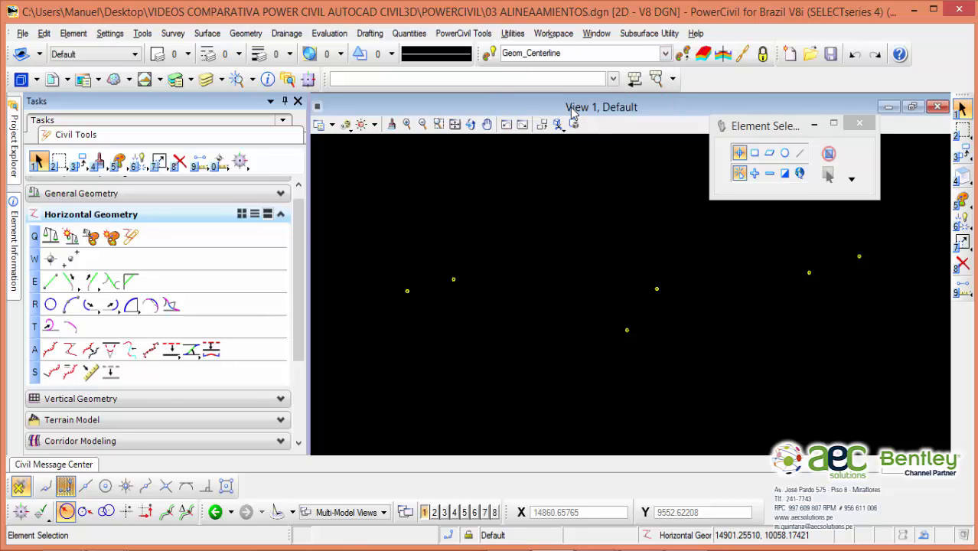
{"action": "left_click", "coordinate": [652, 53]}
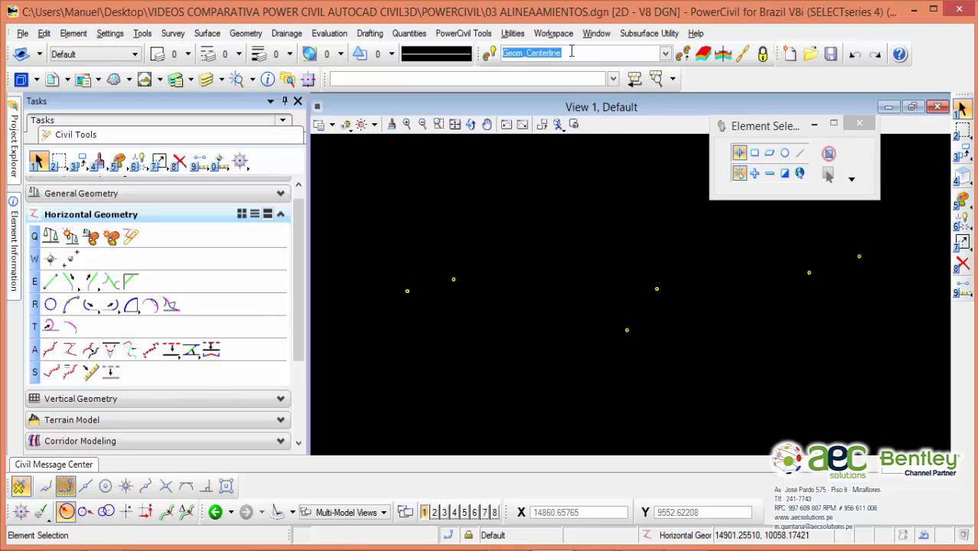
{"action": "left_click", "coordinate": [490, 57]}
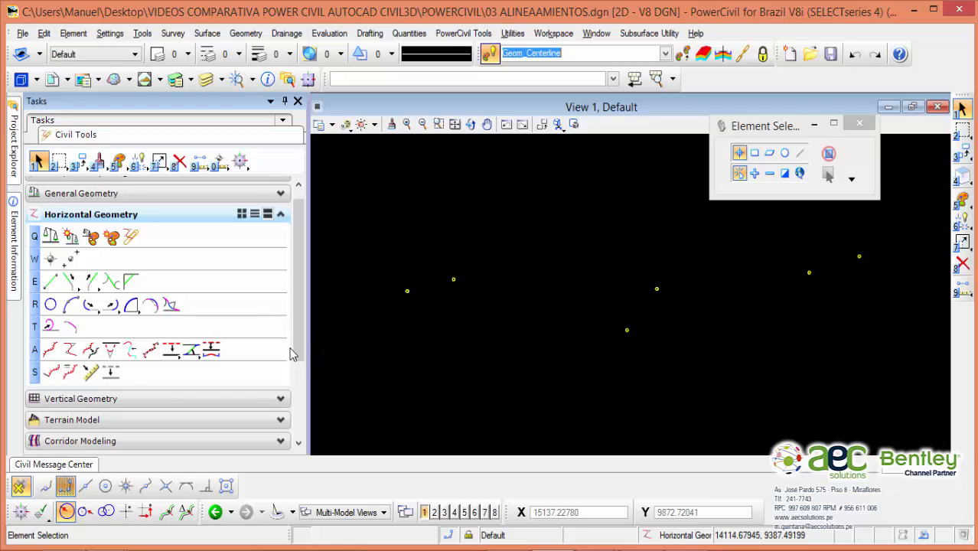
Start the Complex Element by PI command and move its settings clear of the road vertices
{"action": "left_click", "coordinate": [71, 350]}
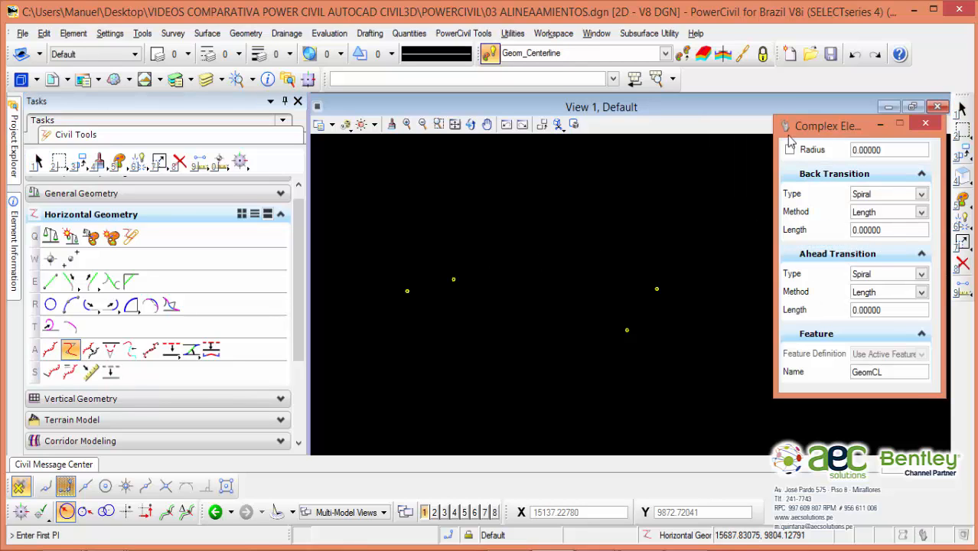
{"action": "left_click_drag", "start_coordinate": [796, 125], "coordinate": [363, 176]}
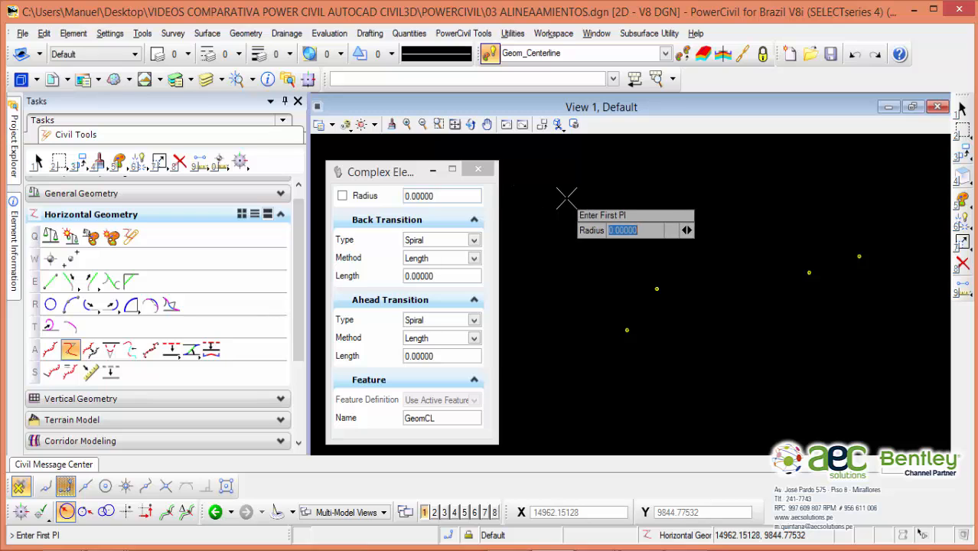
{"action": "left_click_drag", "start_coordinate": [400, 177], "coordinate": [330, 176]}
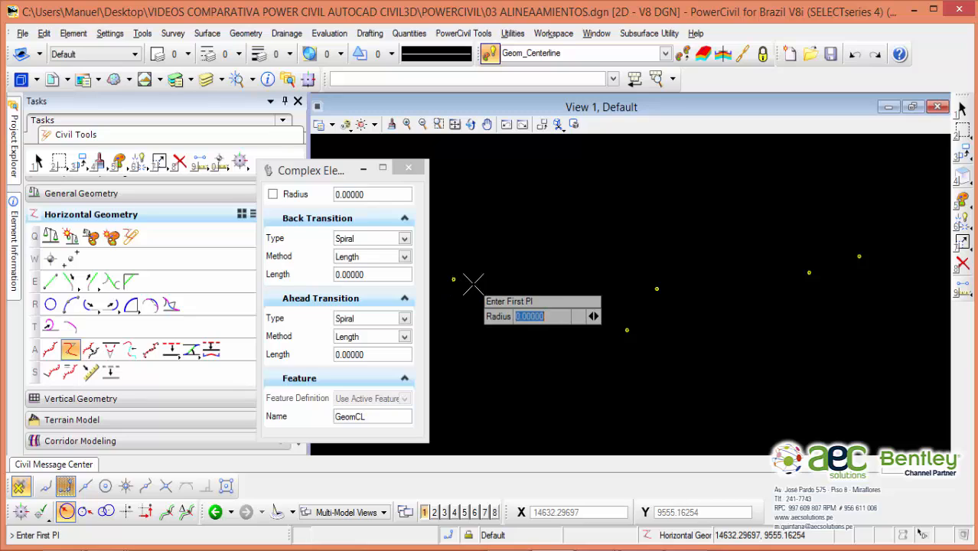
Set the back transition type to None and show the available methods for the ahead transition
{"action": "left_click", "coordinate": [403, 239]}
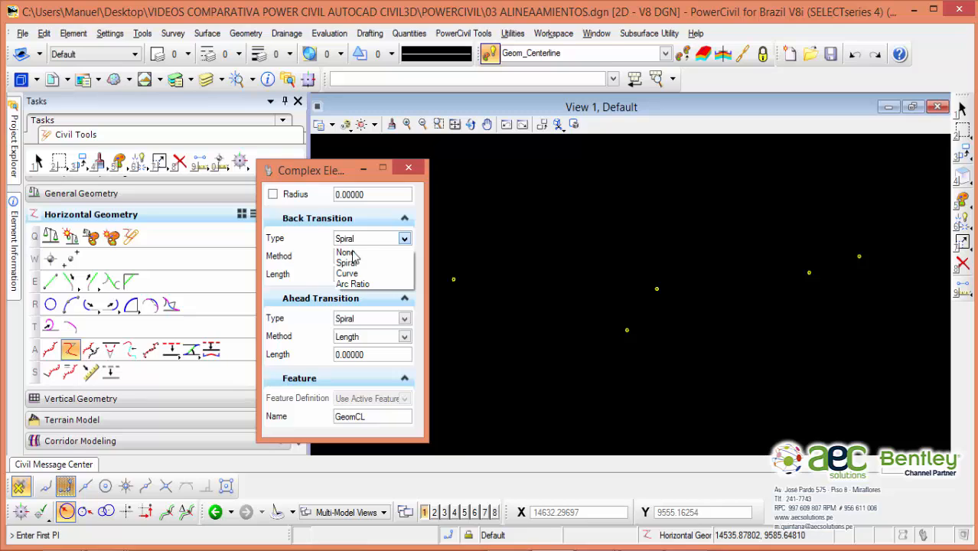
{"action": "left_click", "coordinate": [360, 252]}
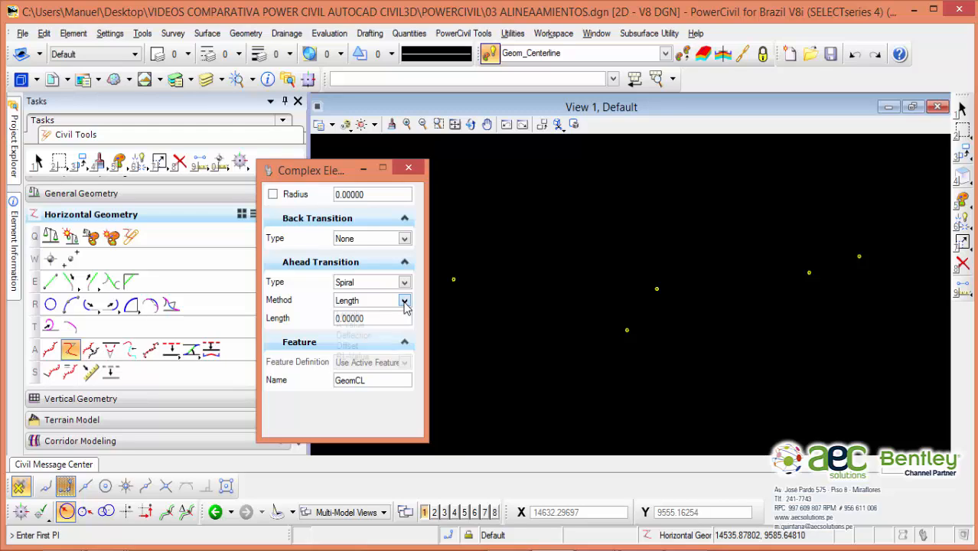
{"action": "left_click", "coordinate": [404, 302]}
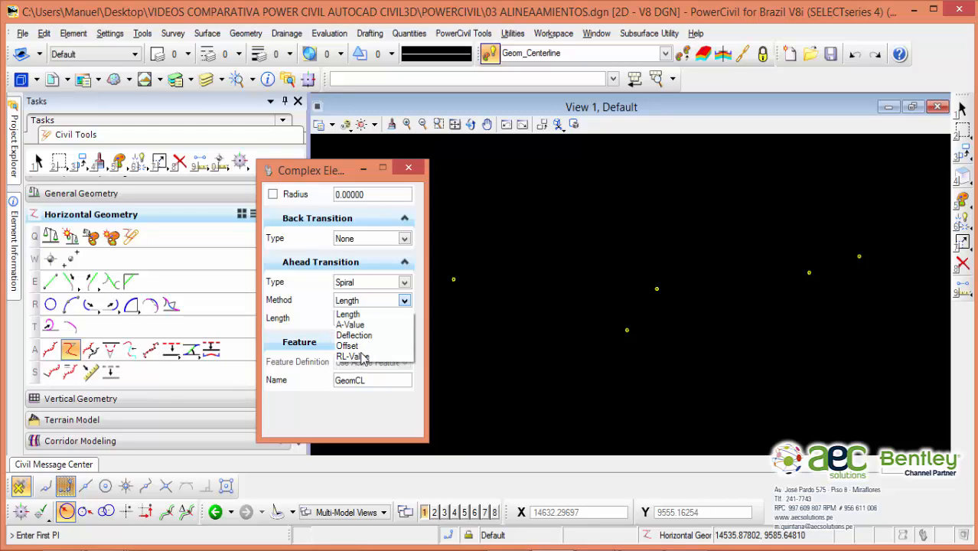
Set the ahead transition type to None and name the complex element EJE
{"action": "left_click", "coordinate": [308, 291]}
{"action": "left_click", "coordinate": [405, 281]}
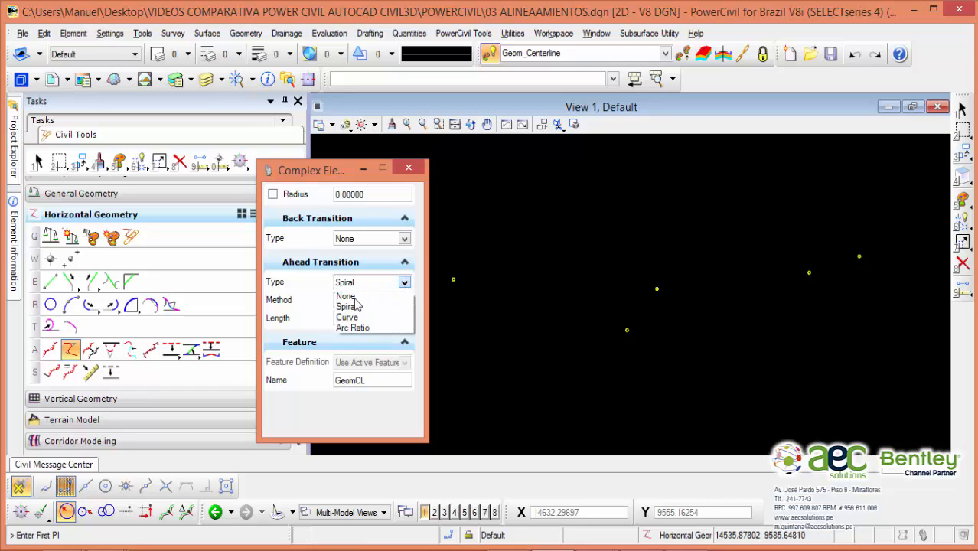
{"action": "left_click", "coordinate": [348, 296]}
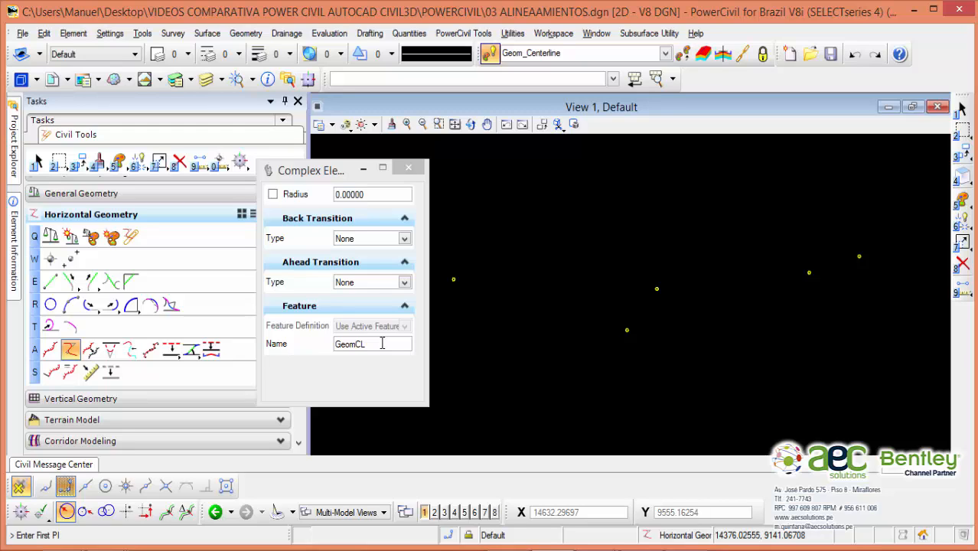
{"action": "left_click_drag", "start_coordinate": [378, 344], "coordinate": [328, 345]}
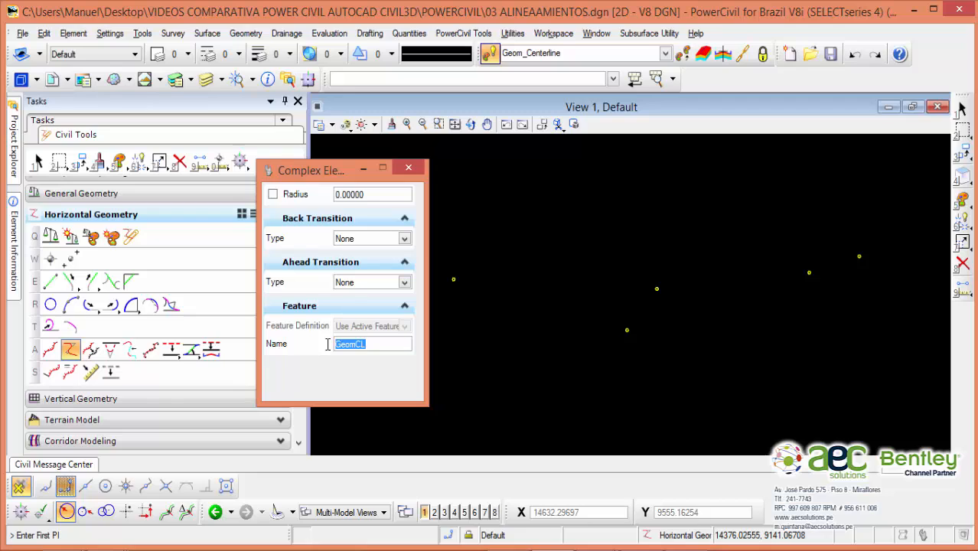
{"action": "type", "text": "e"}
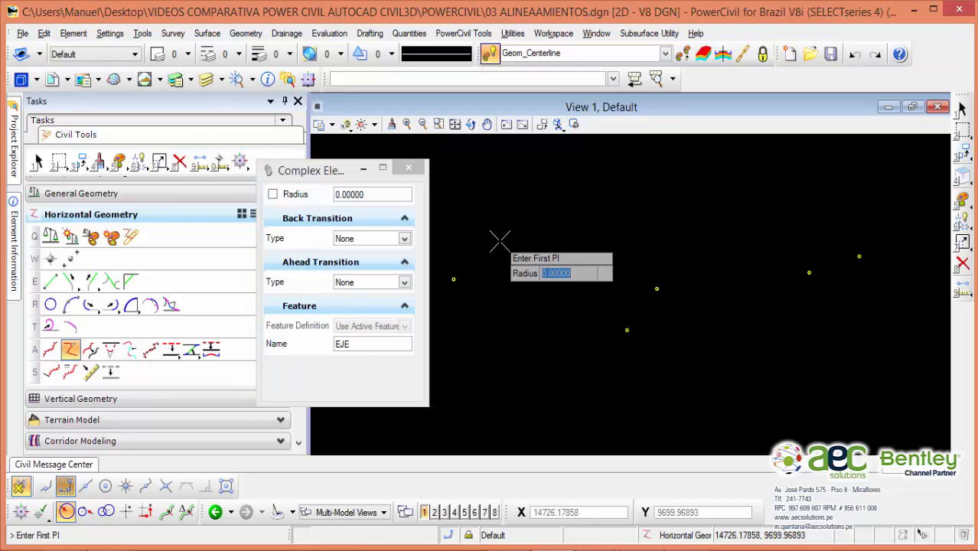
Make Center Snap the default snap mode and move the settings dialog clear of the vertex circles
{"action": "middle_click_drag", "start_coordinate": [498, 239], "coordinate": [615, 240]}
{"action": "middle_click_drag", "start_coordinate": [611, 327], "coordinate": [618, 329]}
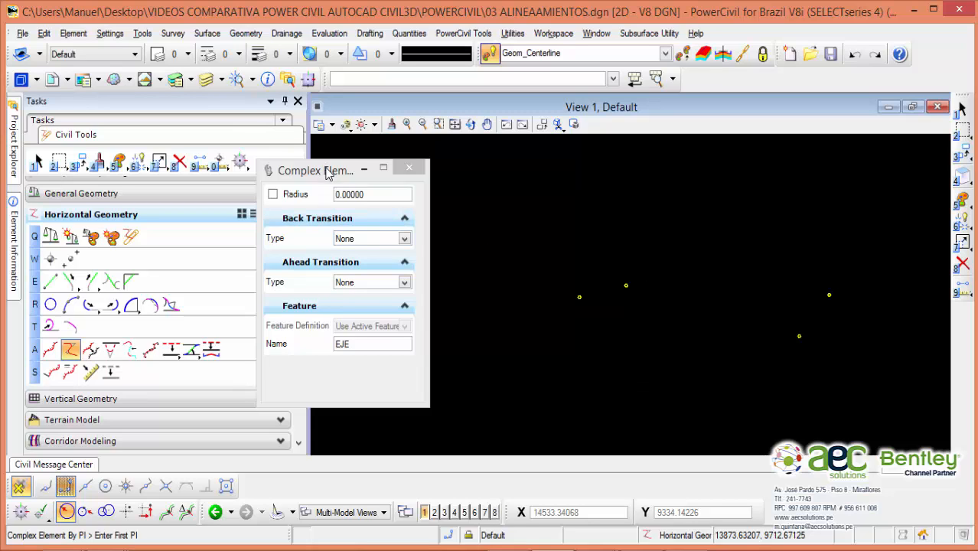
{"action": "left_click_drag", "start_coordinate": [330, 173], "coordinate": [394, 92]}
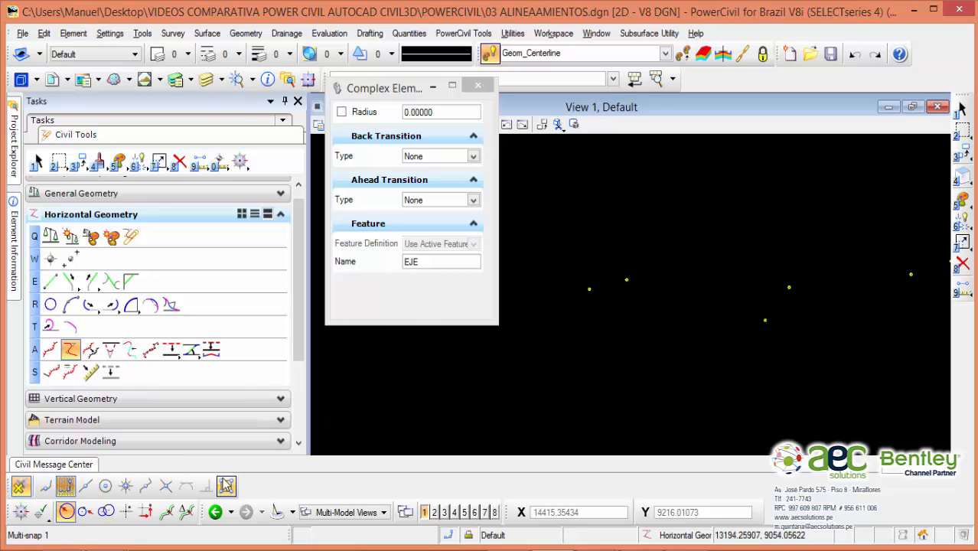
{"action": "left_click", "coordinate": [104, 488]}
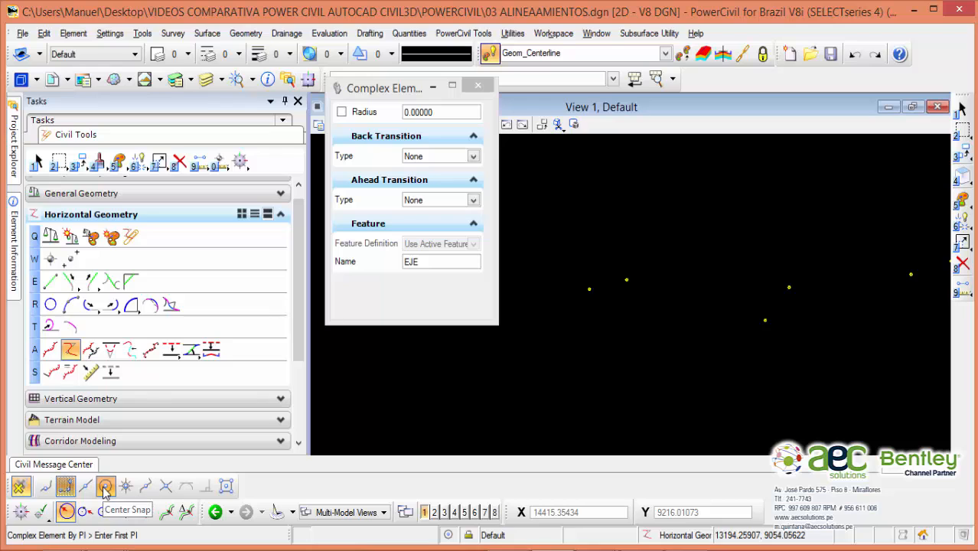
{"action": "double_click", "coordinate": [103, 489]}
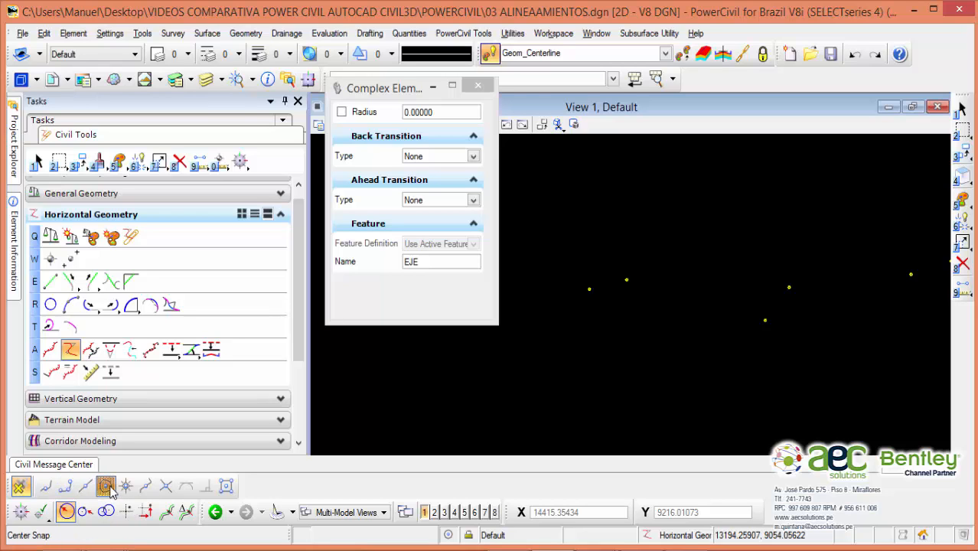
Place the alignment's first PI at the center of the westernmost vertex circle
{"action": "scroll", "coordinate": [598, 289], "scroll_direction": "up", "scroll_amount": 6}
{"action": "middle_click_drag", "start_coordinate": [600, 288], "coordinate": [693, 330]}
{"action": "scroll", "coordinate": [648, 332], "scroll_direction": "up", "scroll_amount": 3}
{"action": "scroll", "coordinate": [693, 333], "scroll_direction": "up", "scroll_amount": 1}
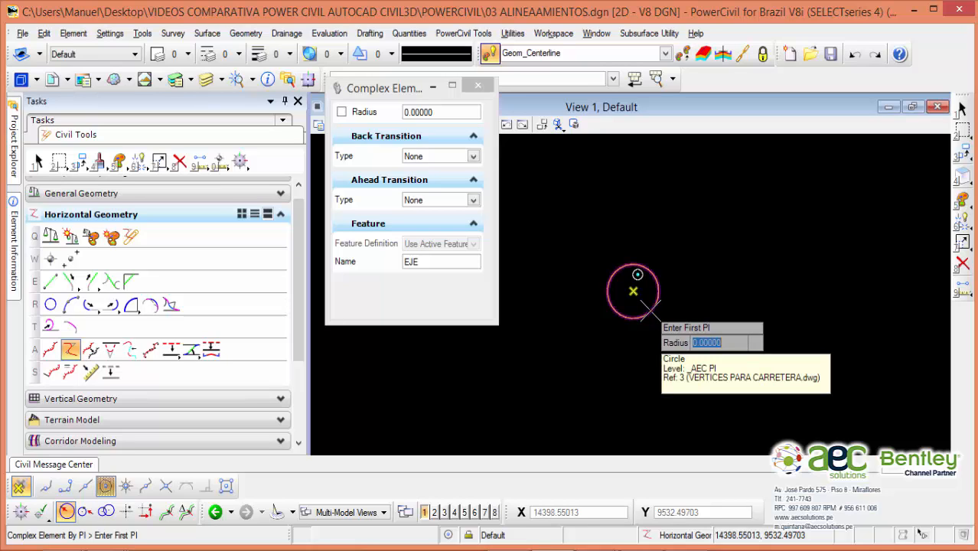
{"action": "left_click", "coordinate": [639, 298]}
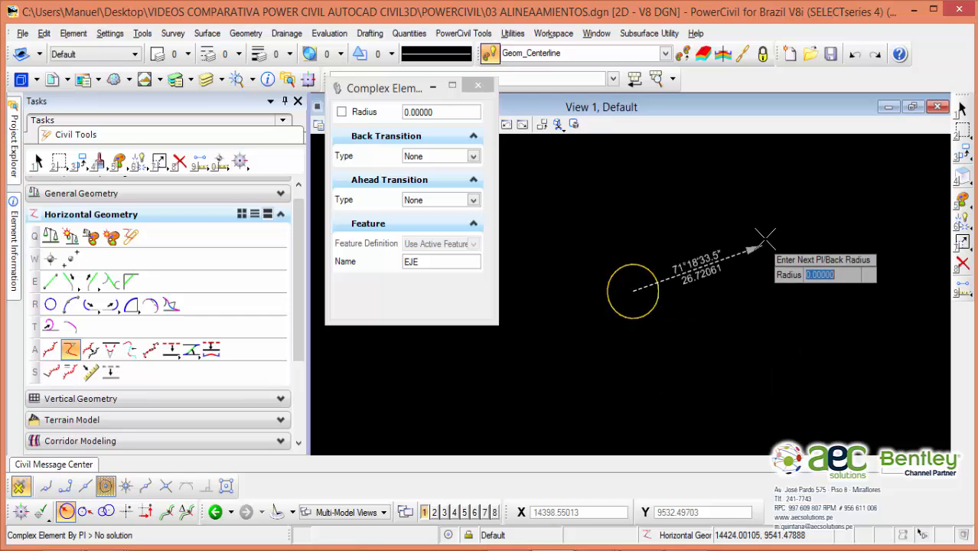
Place the second PI at the center of the neighbouring vertex circle to the east
{"action": "scroll", "coordinate": [830, 302], "scroll_direction": "down", "scroll_amount": 2}
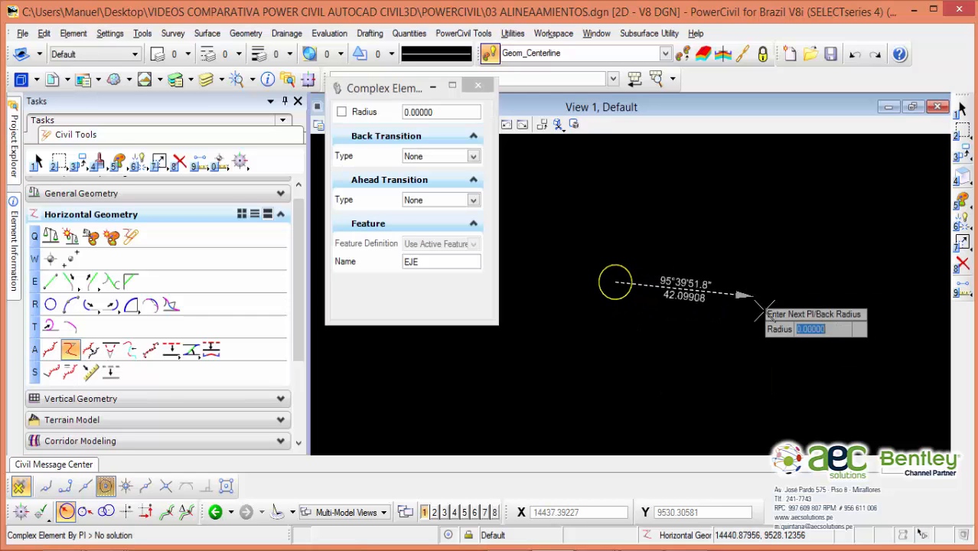
{"action": "middle_click_drag", "start_coordinate": [810, 274], "coordinate": [743, 299]}
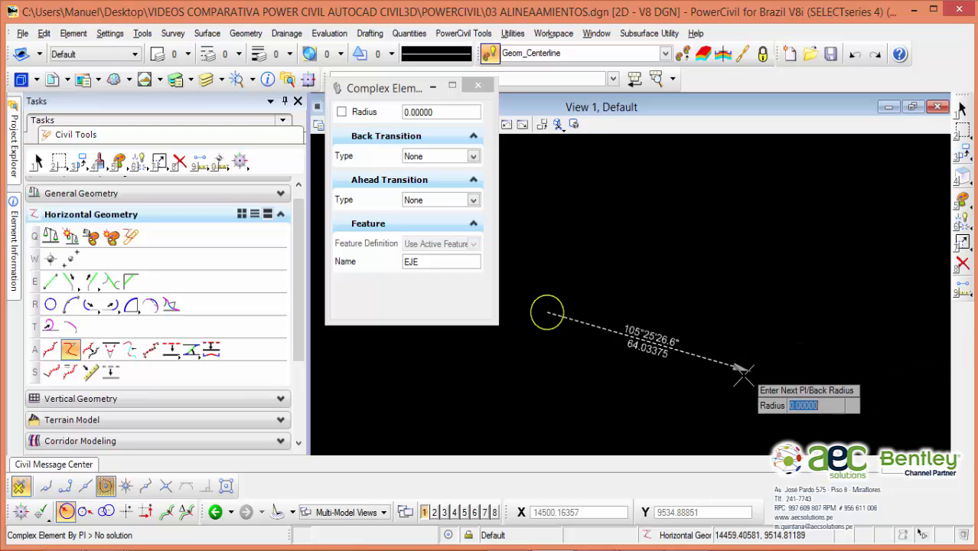
{"action": "middle_click_drag", "start_coordinate": [741, 382], "coordinate": [904, 315]}
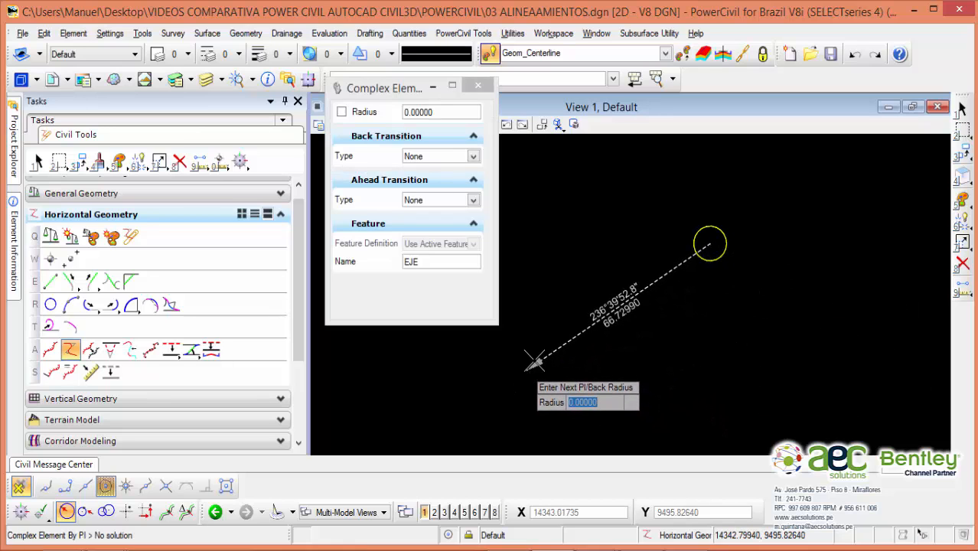
{"action": "middle_click_drag", "start_coordinate": [536, 272], "coordinate": [692, 256]}
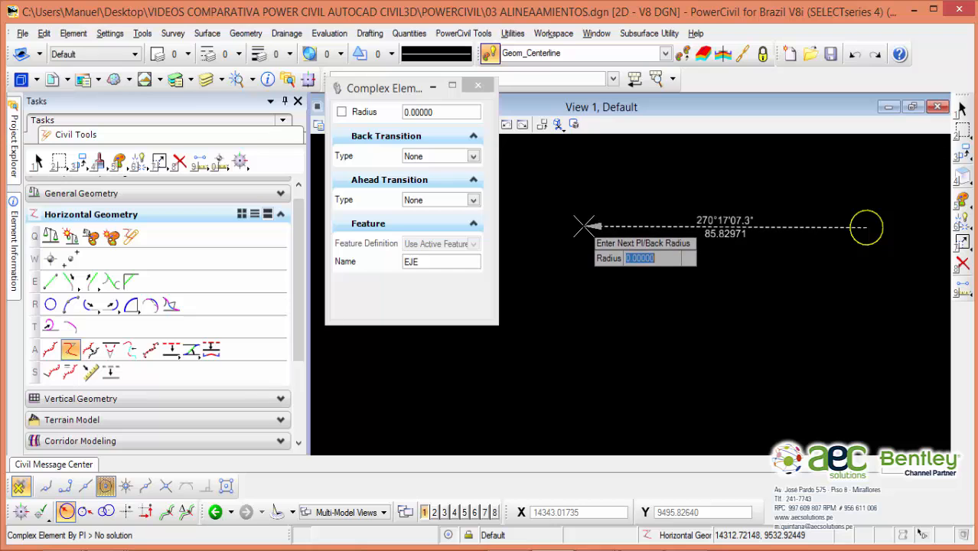
{"action": "middle_click_drag", "start_coordinate": [796, 291], "coordinate": [491, 377]}
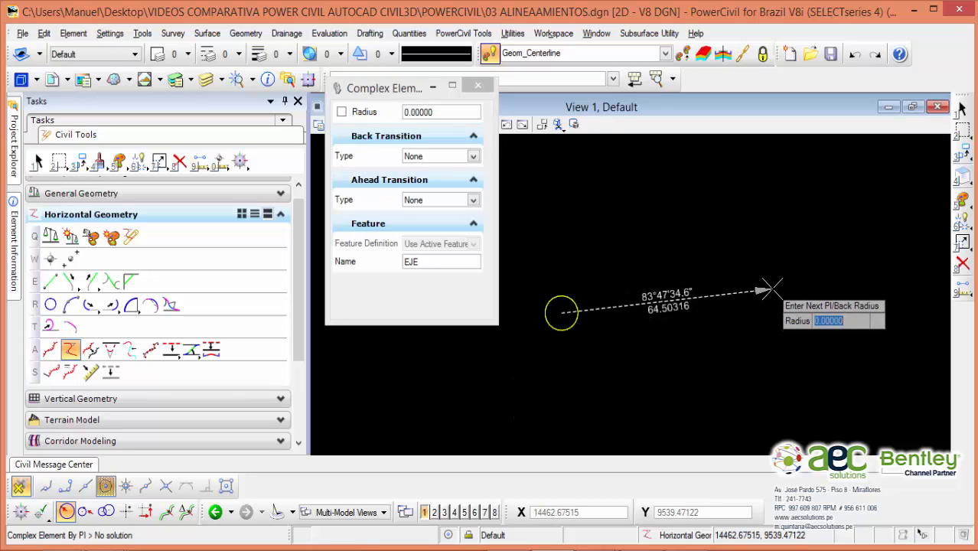
{"action": "scroll", "coordinate": [788, 284], "scroll_direction": "down", "scroll_amount": 4}
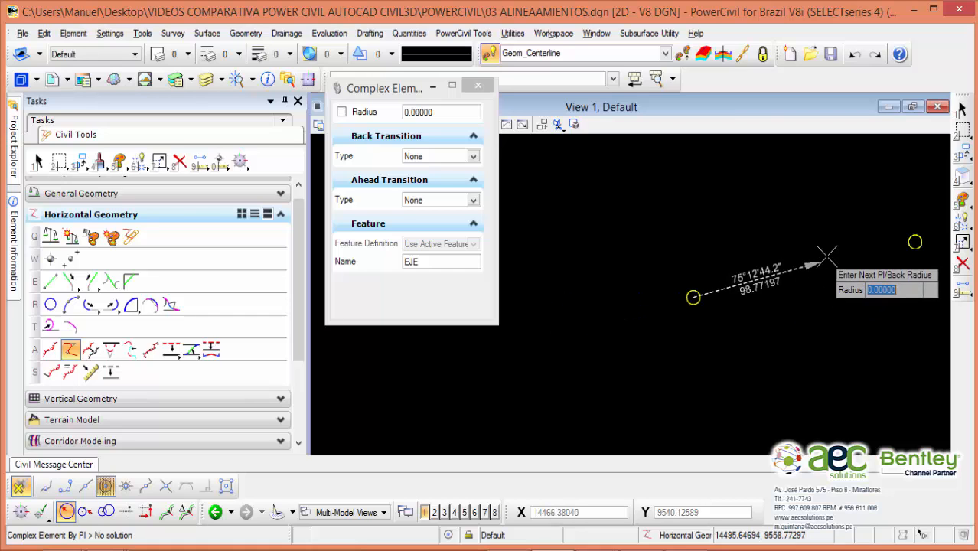
{"action": "middle_click_drag", "start_coordinate": [820, 260], "coordinate": [646, 299]}
{"action": "scroll", "coordinate": [733, 270], "scroll_direction": "up", "scroll_amount": 2}
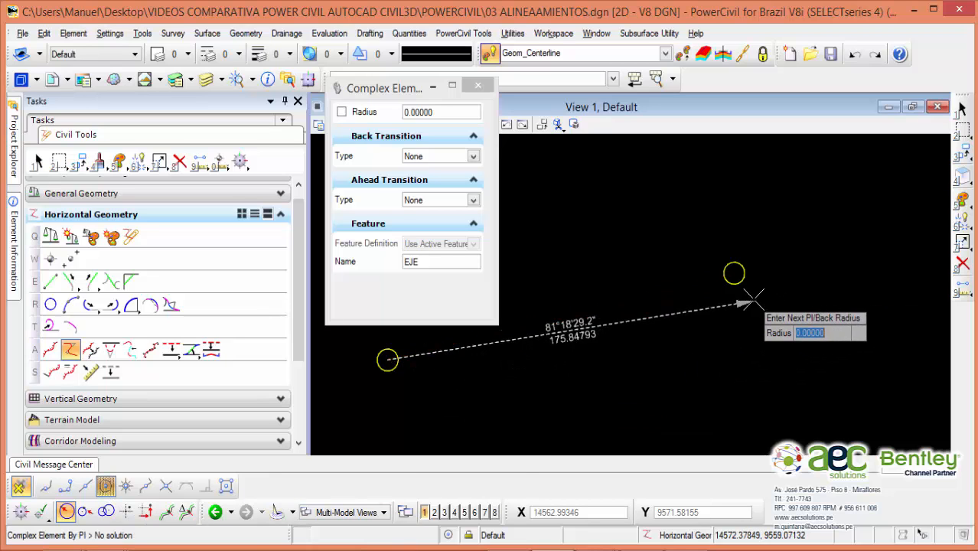
{"action": "scroll", "coordinate": [738, 295], "scroll_direction": "up", "scroll_amount": 1}
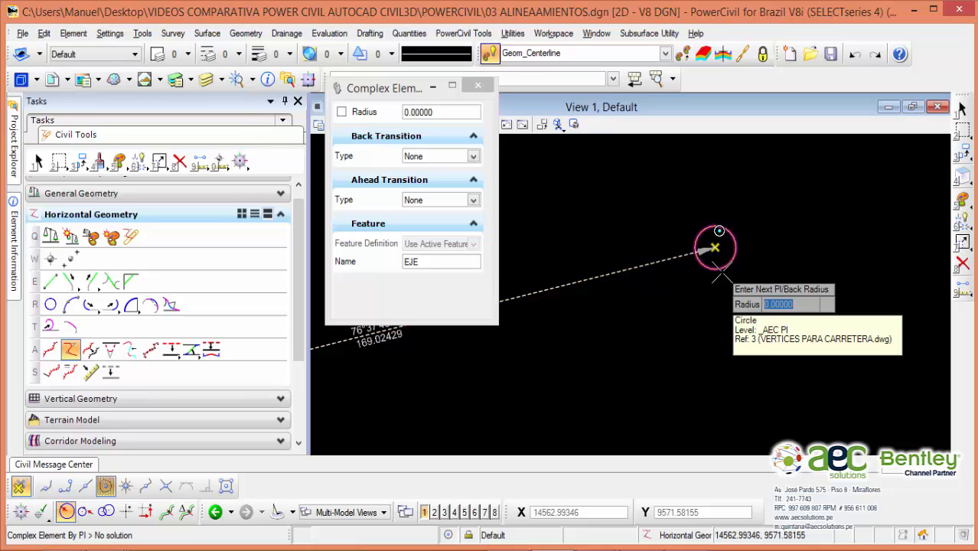
{"action": "left_click", "coordinate": [722, 273]}
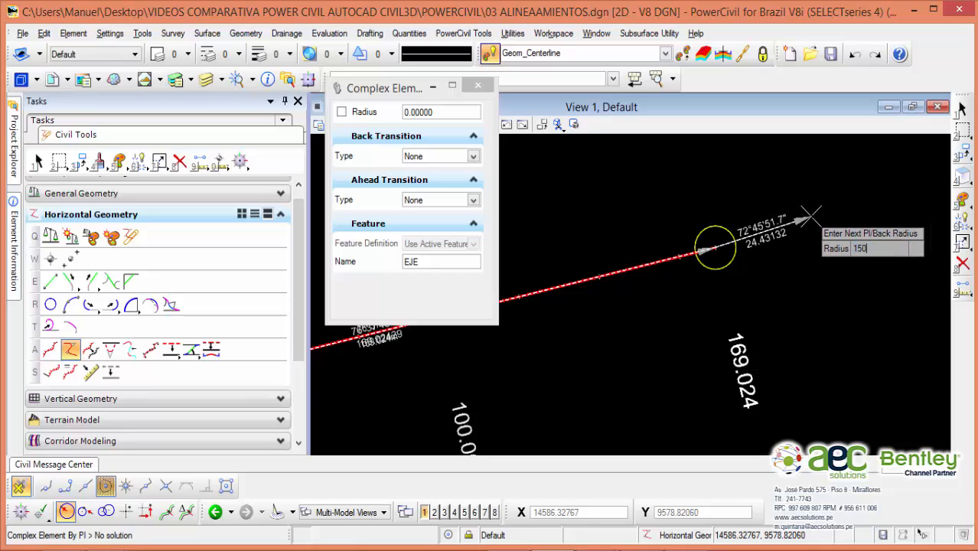
Set the curve radius to 150 and place the third PI at the center of the next vertex circle to the southeast
{"action": "key", "text": "Return"}
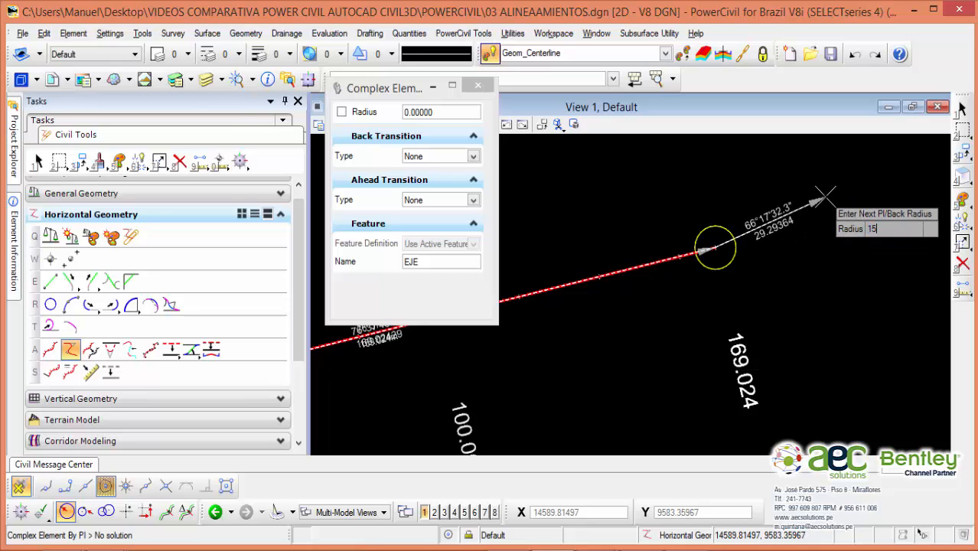
{"action": "key", "text": "Return"}
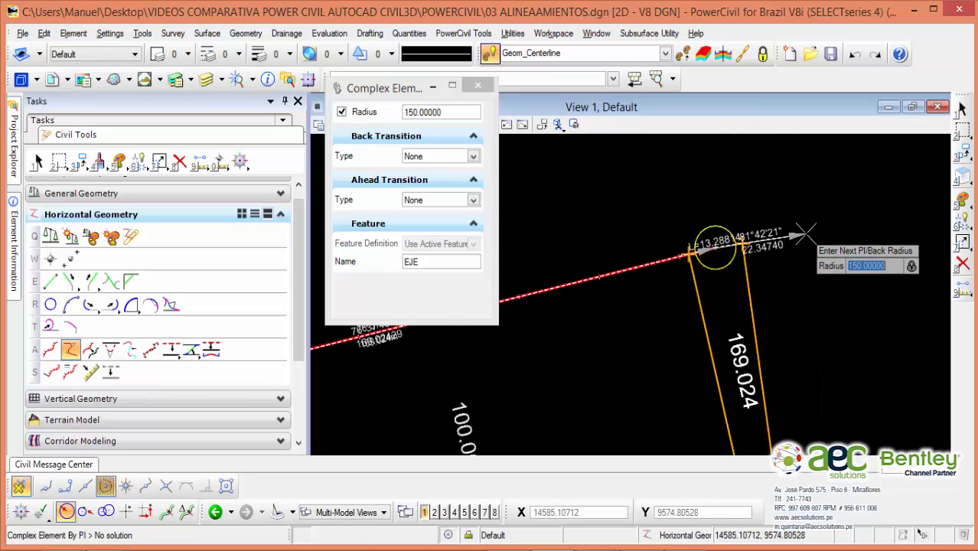
{"action": "middle_click_drag", "start_coordinate": [811, 239], "coordinate": [761, 243]}
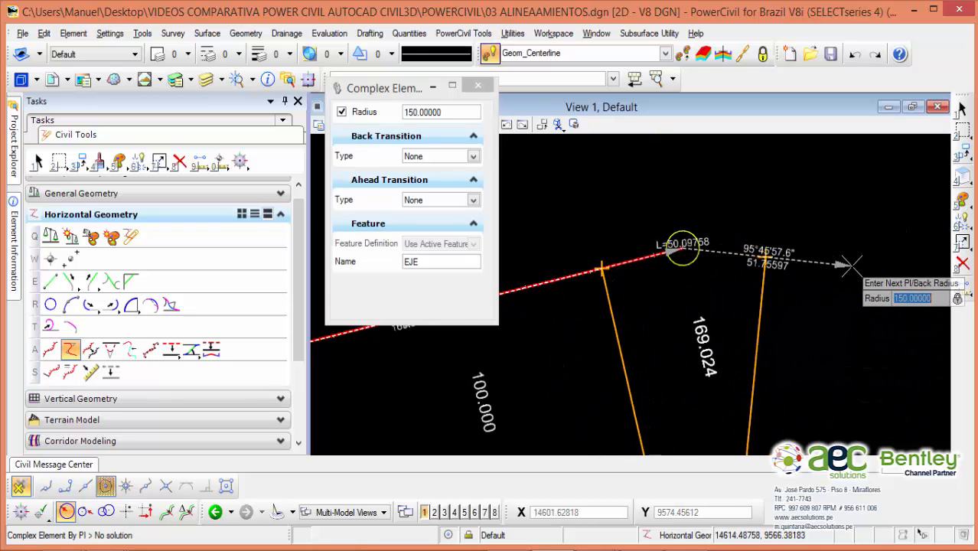
{"action": "scroll", "coordinate": [853, 262], "scroll_direction": "down", "scroll_amount": 2}
{"action": "scroll", "coordinate": [853, 265], "scroll_direction": "down", "scroll_amount": 1}
{"action": "middle_click_drag", "start_coordinate": [834, 261], "coordinate": [770, 221]}
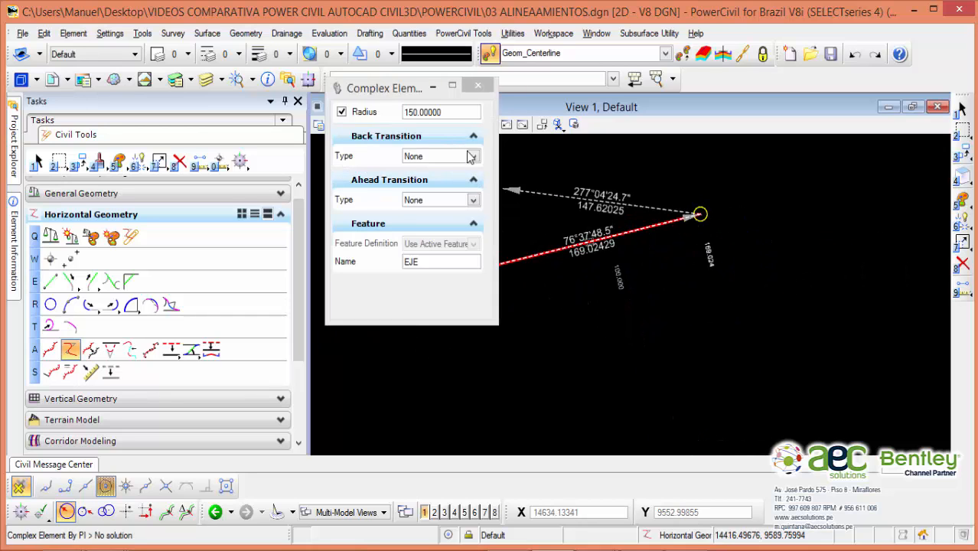
{"action": "middle_click_drag", "start_coordinate": [874, 230], "coordinate": [749, 265]}
{"action": "scroll", "coordinate": [781, 274], "scroll_direction": "down", "scroll_amount": 4}
{"action": "middle_click_drag", "start_coordinate": [815, 280], "coordinate": [641, 249]}
{"action": "scroll", "coordinate": [739, 294], "scroll_direction": "up", "scroll_amount": 1}
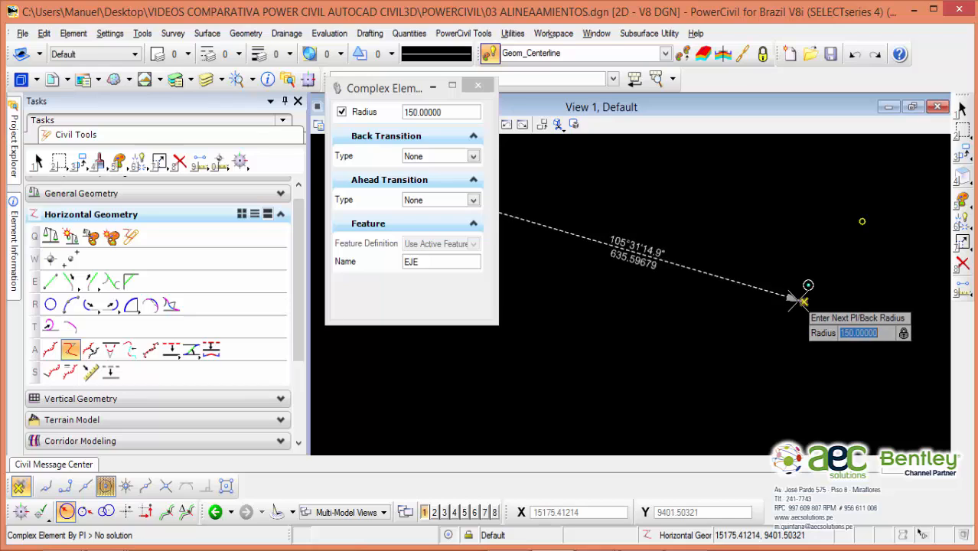
{"action": "scroll", "coordinate": [797, 302], "scroll_direction": "up", "scroll_amount": 2}
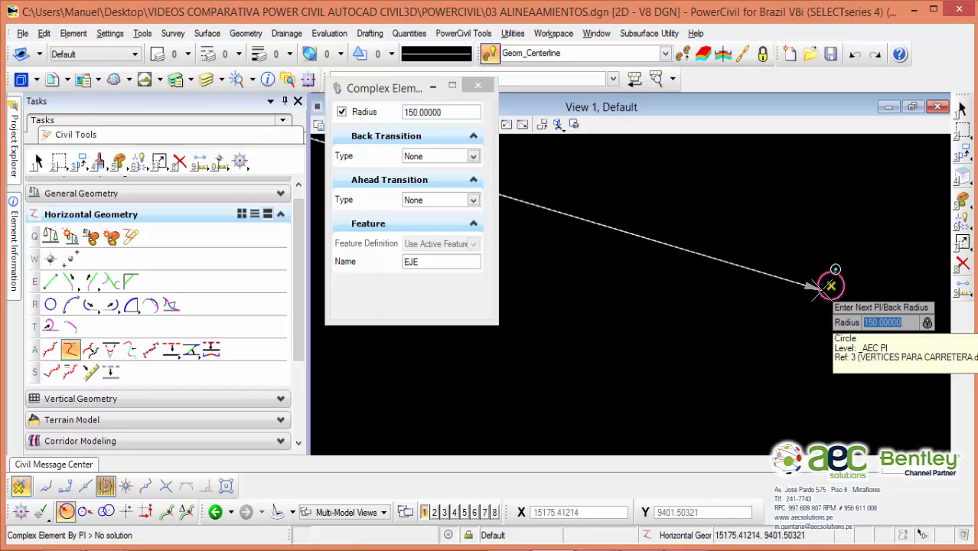
{"action": "left_click", "coordinate": [831, 285]}
{"action": "scroll", "coordinate": [834, 273], "scroll_direction": "up", "scroll_amount": 4}
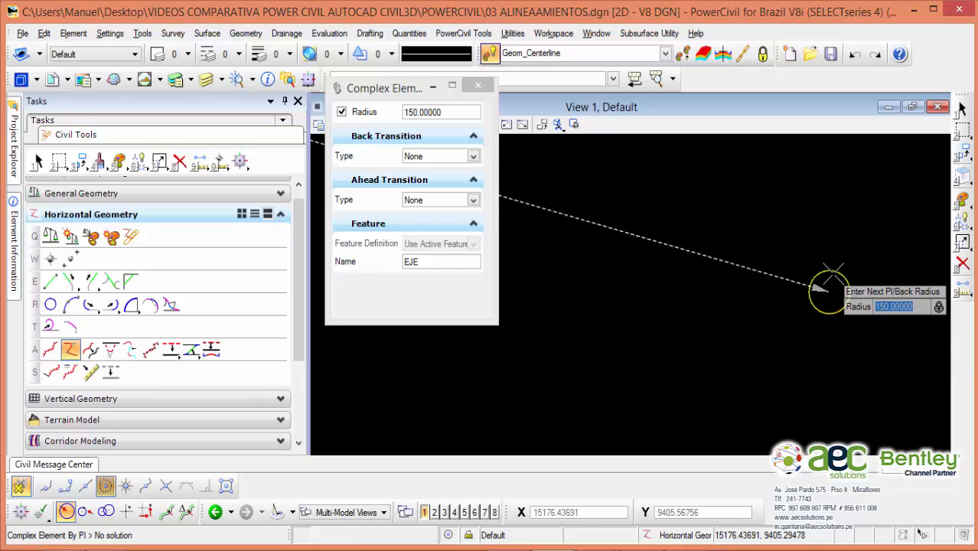
{"action": "left_click", "coordinate": [837, 269]}
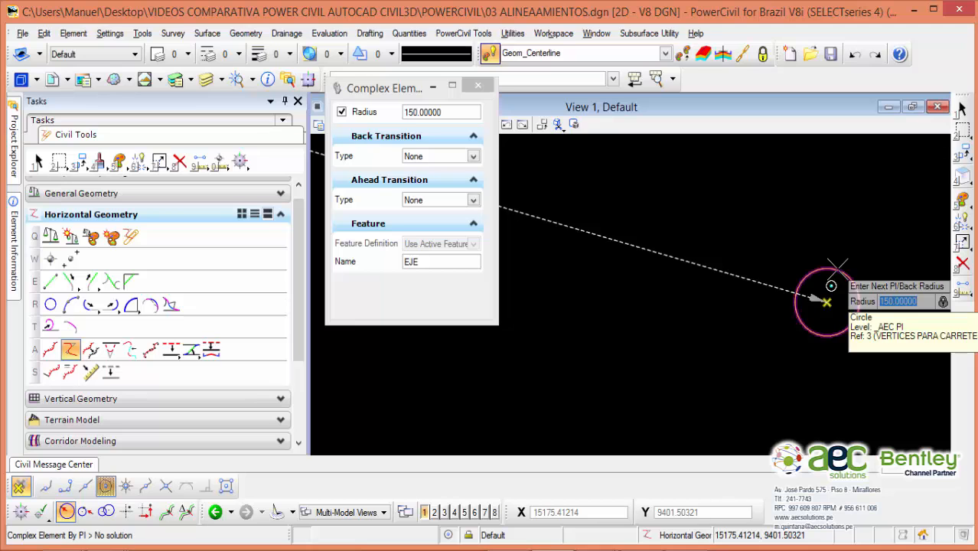
Set the curve radius at the third PI to 80 and place the fourth PI at the center of the vertex circle to the northeast
{"action": "scroll", "coordinate": [872, 238], "scroll_direction": "down", "scroll_amount": 4}
{"action": "middle_click_drag", "start_coordinate": [872, 238], "coordinate": [665, 333]}
{"action": "scroll", "coordinate": [690, 325], "scroll_direction": "down", "scroll_amount": 3}
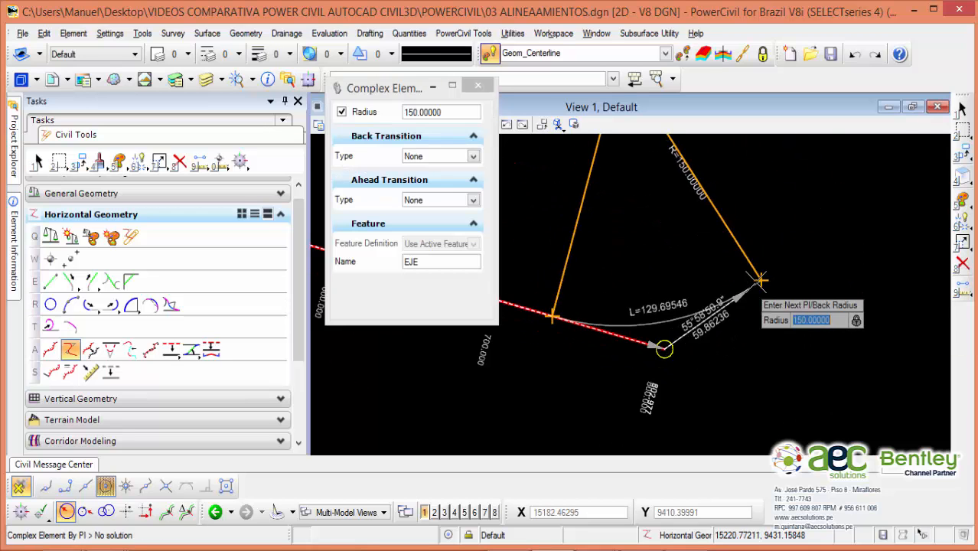
{"action": "middle_click_drag", "start_coordinate": [780, 273], "coordinate": [674, 355]}
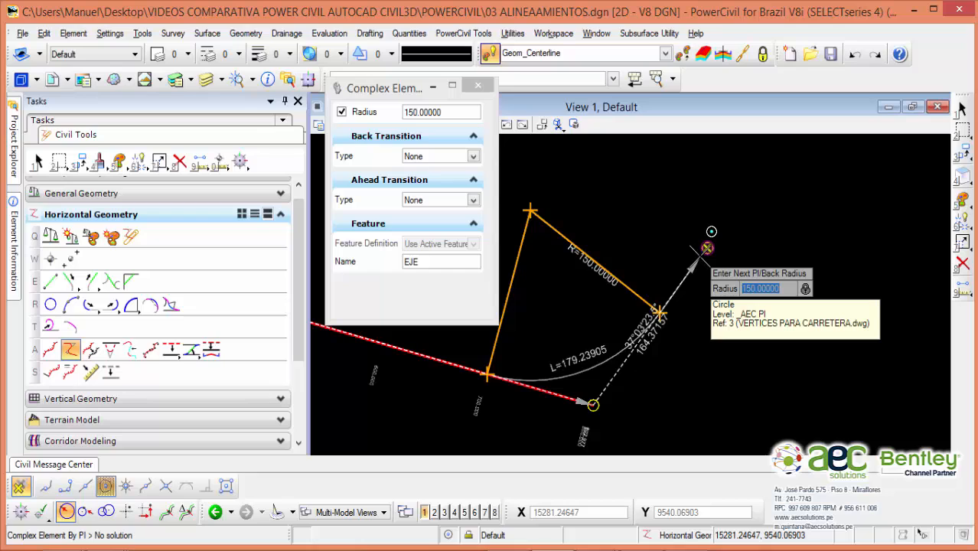
{"action": "type", "text": "80"}
{"action": "key", "text": "Return"}
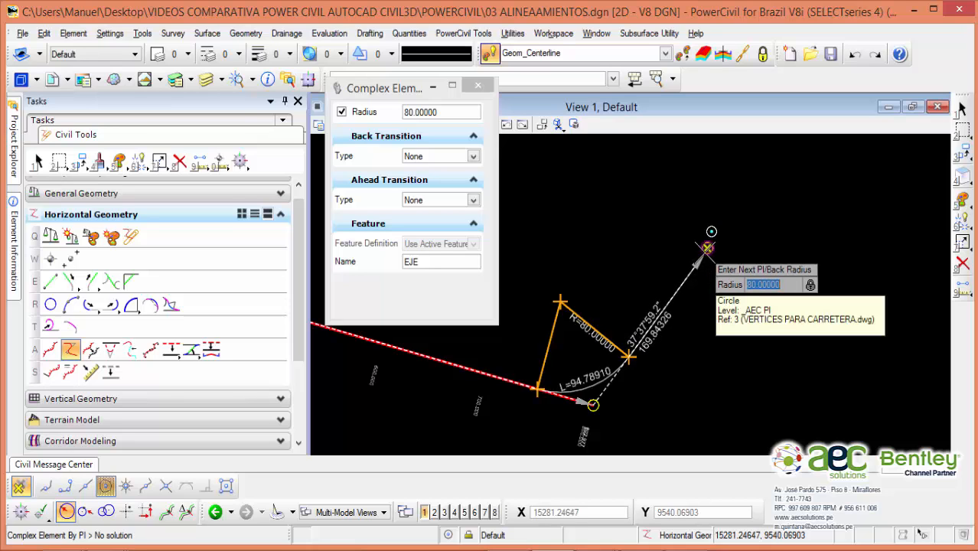
{"action": "left_click", "coordinate": [708, 247]}
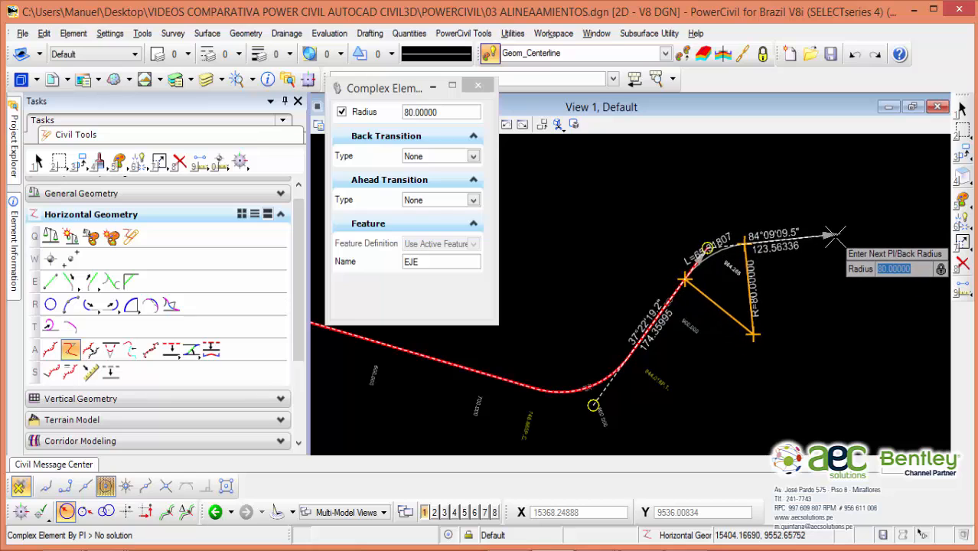
Keep the 80 radius at the fourth PI and place the fifth PI at the center of the next vertex circle to the east
{"action": "mouse_move", "coordinate": [833, 234]}
{"action": "middle_mouse_down"}
{"action": "mouse_move", "coordinate": [683, 273]}
{"action": "mouse_move", "coordinate": [753, 269]}
{"action": "mouse_move", "coordinate": [655, 302]}
{"action": "mouse_move", "coordinate": [733, 308]}
{"action": "middle_mouse_up"}
{"action": "scroll", "coordinate": [733, 307], "scroll_direction": "up", "scroll_amount": 2}
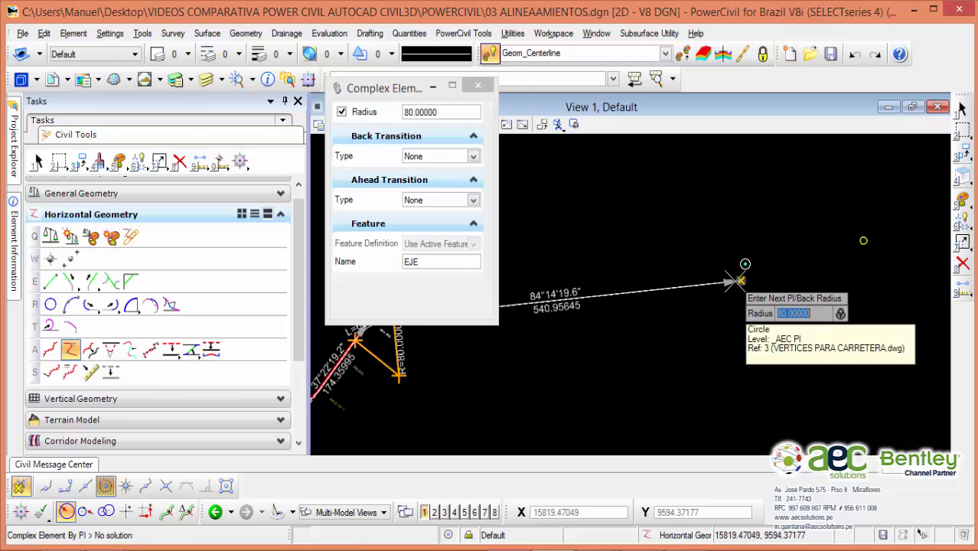
{"action": "left_click", "coordinate": [739, 281]}
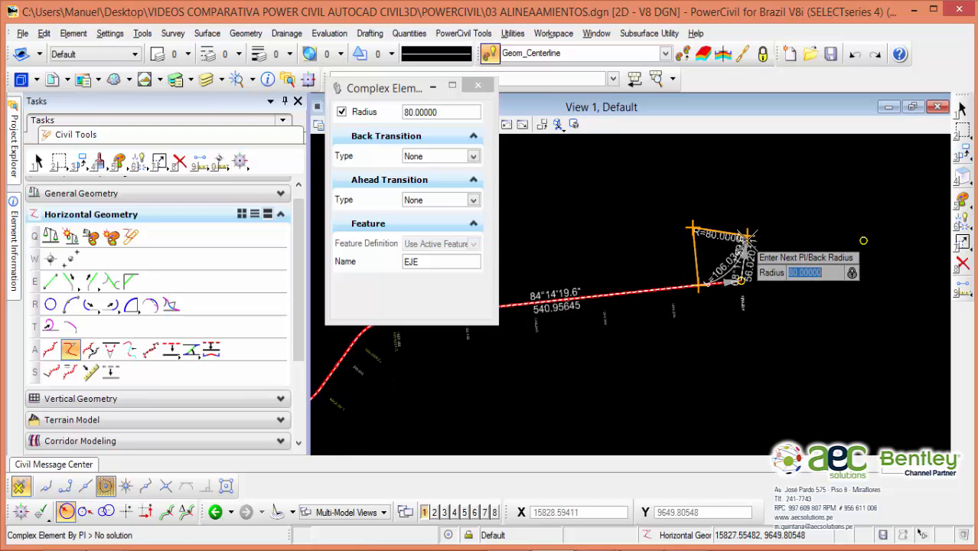
Set the curve radius at the fifth PI to 150, place the last PI at the easternmost vertex circle's center, and finish the alignment
{"action": "type", "text": "15"}
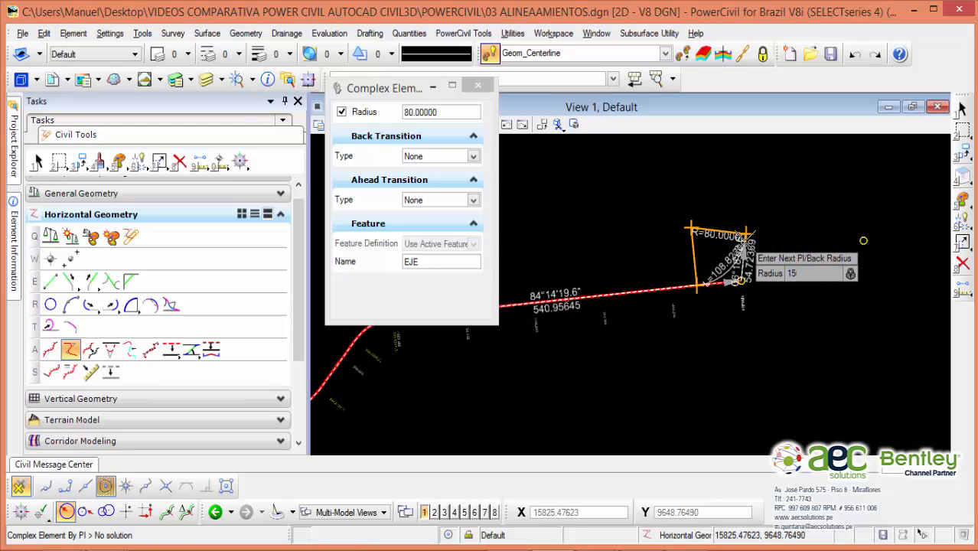
{"action": "key", "text": "Return"}
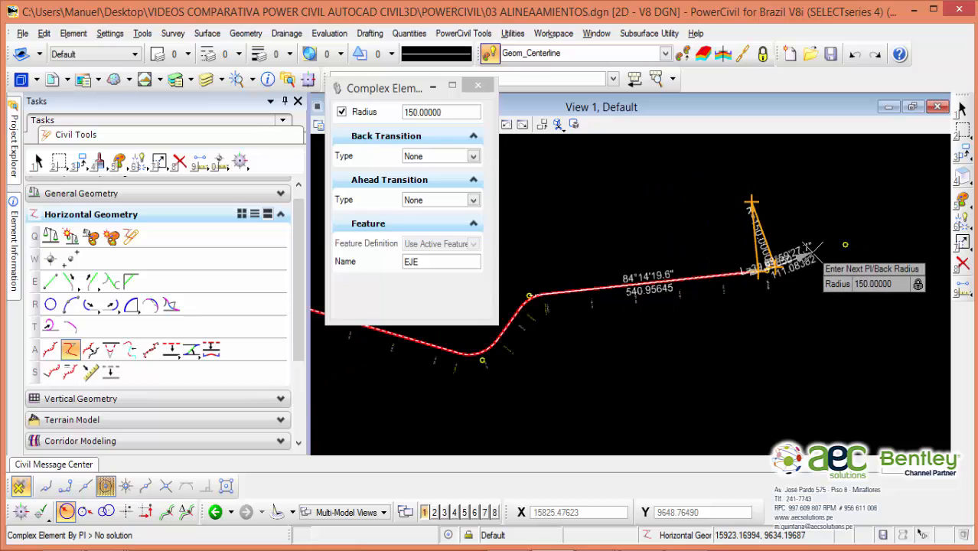
{"action": "scroll", "coordinate": [677, 300], "scroll_direction": "up", "scroll_amount": 3}
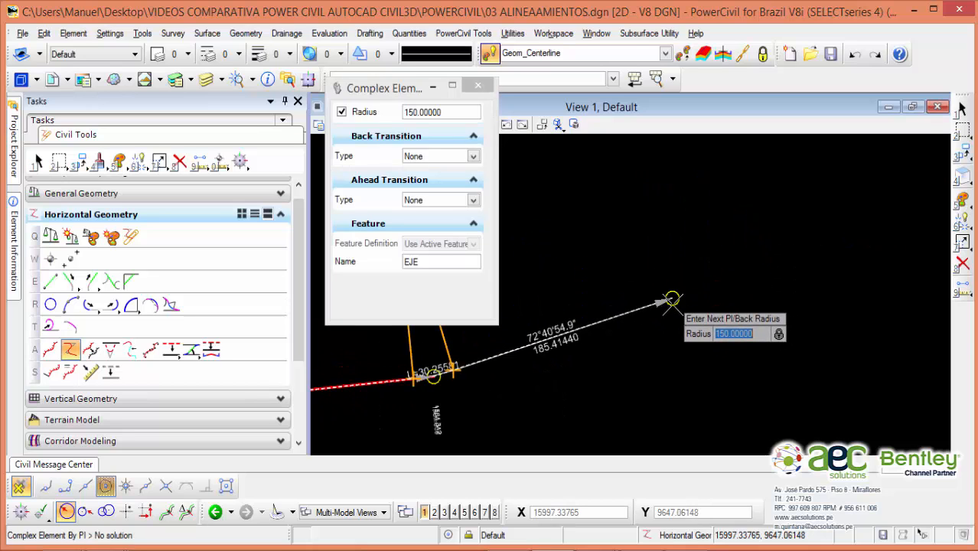
{"action": "left_click", "coordinate": [673, 300]}
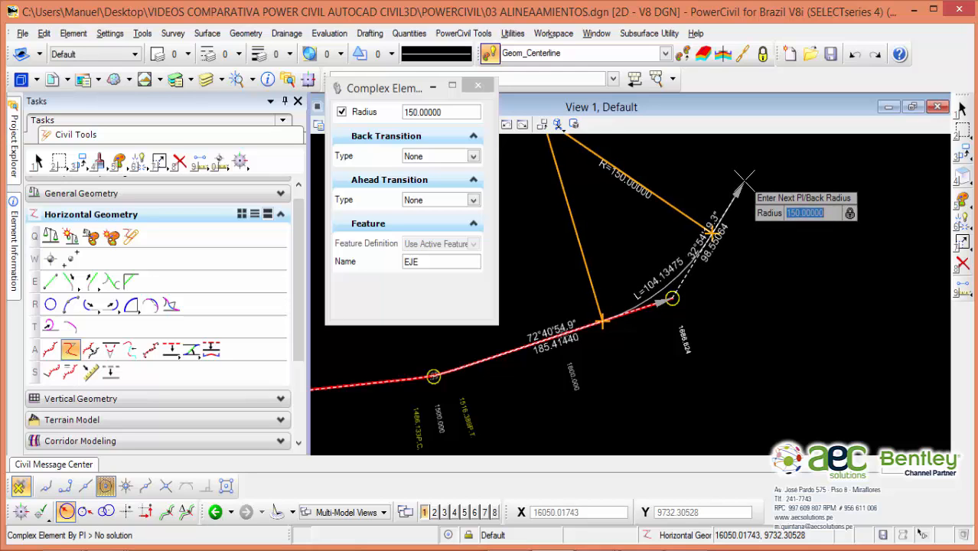
{"action": "right_click", "coordinate": [743, 179]}
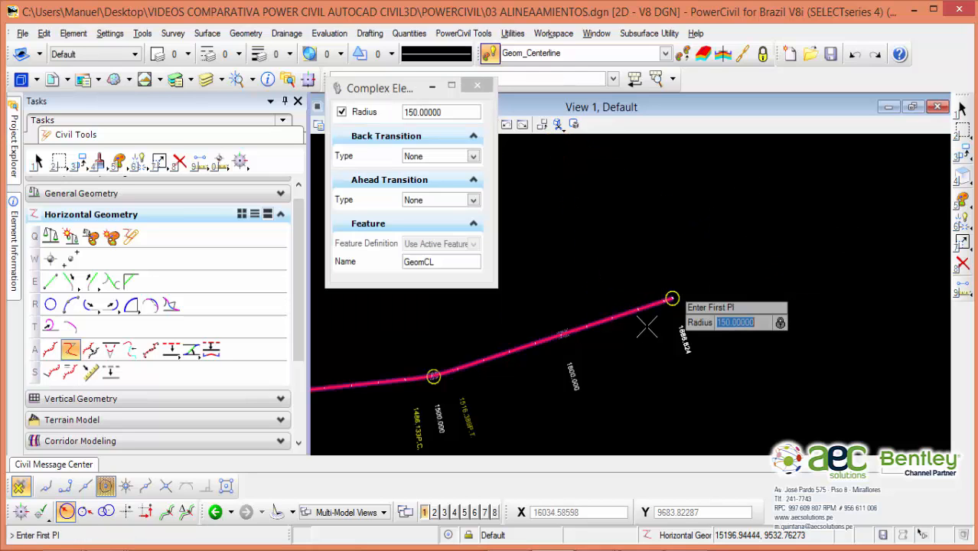
{"action": "middle_click_drag", "start_coordinate": [644, 341], "coordinate": [742, 324]}
{"action": "scroll", "coordinate": [646, 349], "scroll_direction": "up", "scroll_amount": 4}
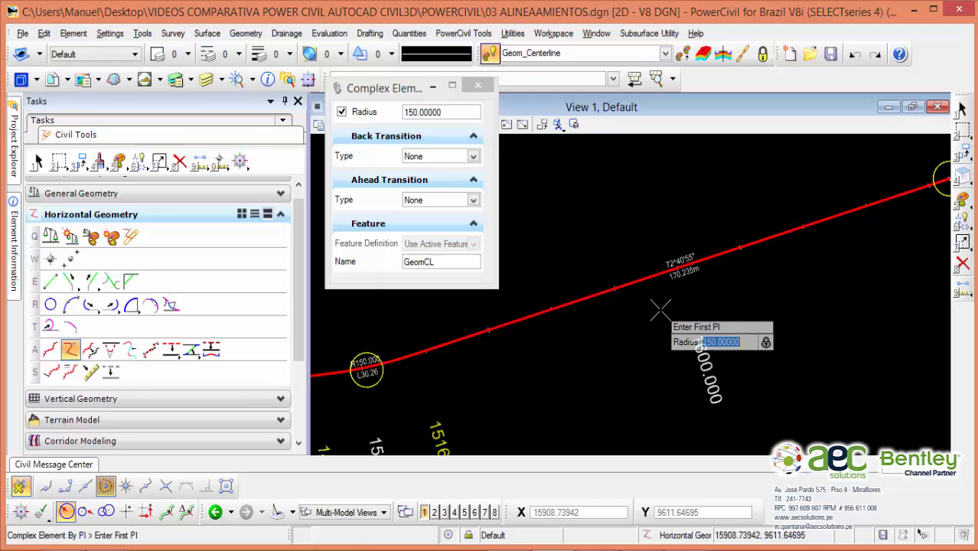
{"action": "scroll", "coordinate": [691, 335], "scroll_direction": "down", "scroll_amount": 1}
{"action": "middle_click_drag", "start_coordinate": [656, 339], "coordinate": [817, 284]}
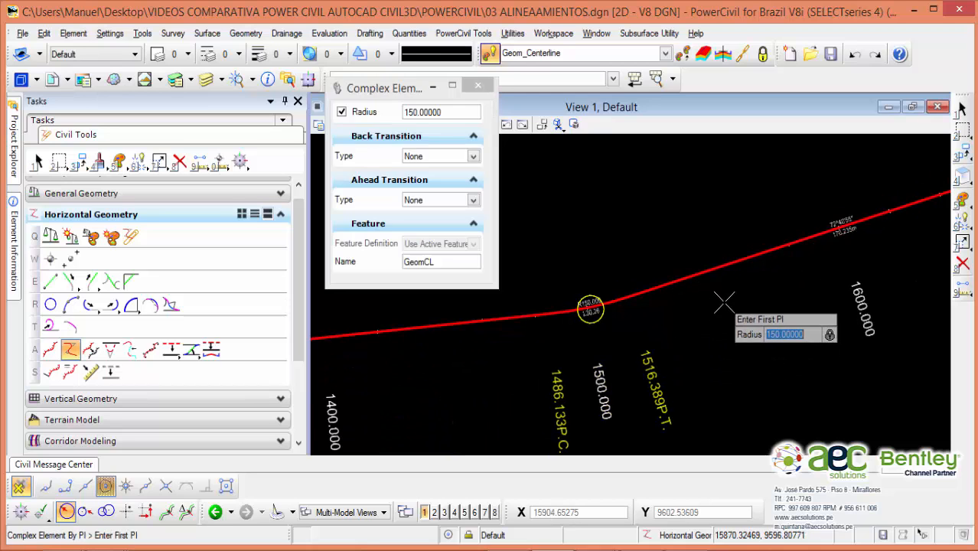
{"action": "middle_click_drag", "start_coordinate": [722, 303], "coordinate": [644, 366]}
{"action": "key", "text": "Escape"}
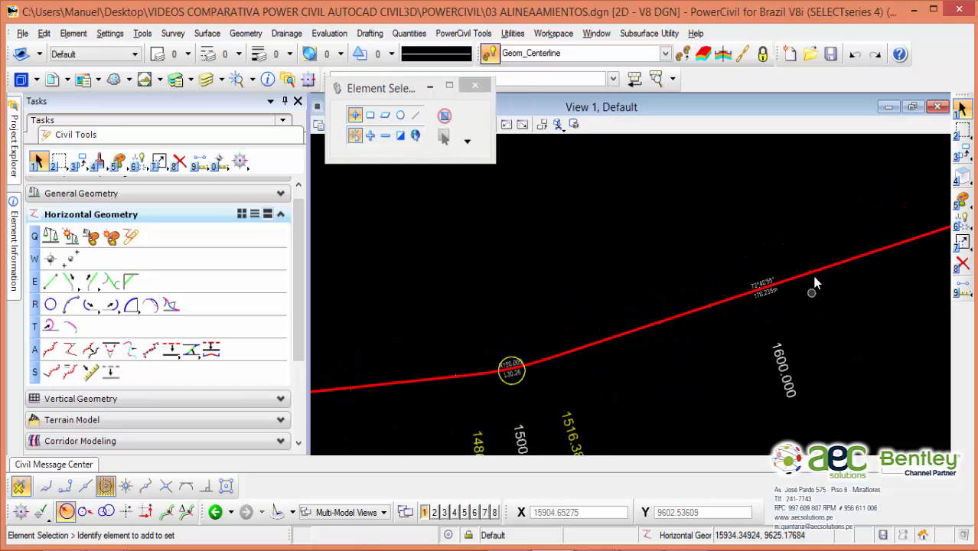
Examine the bearing and length labels on the last and first tangents of the EJE alignment
{"action": "scroll", "coordinate": [810, 285], "scroll_direction": "up", "scroll_amount": 1}
{"action": "scroll", "coordinate": [810, 285], "scroll_direction": "up", "scroll_amount": 5}
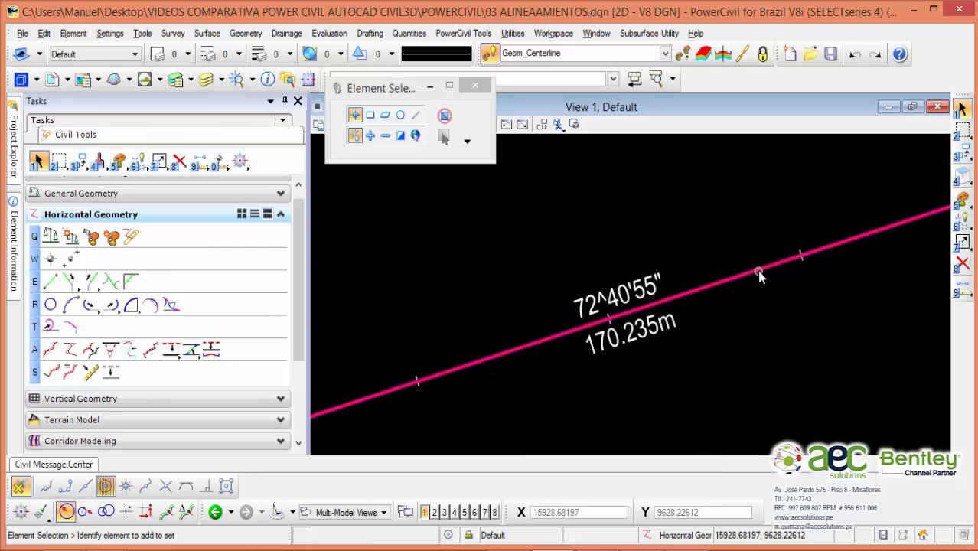
{"action": "scroll", "coordinate": [764, 284], "scroll_direction": "down", "scroll_amount": 6}
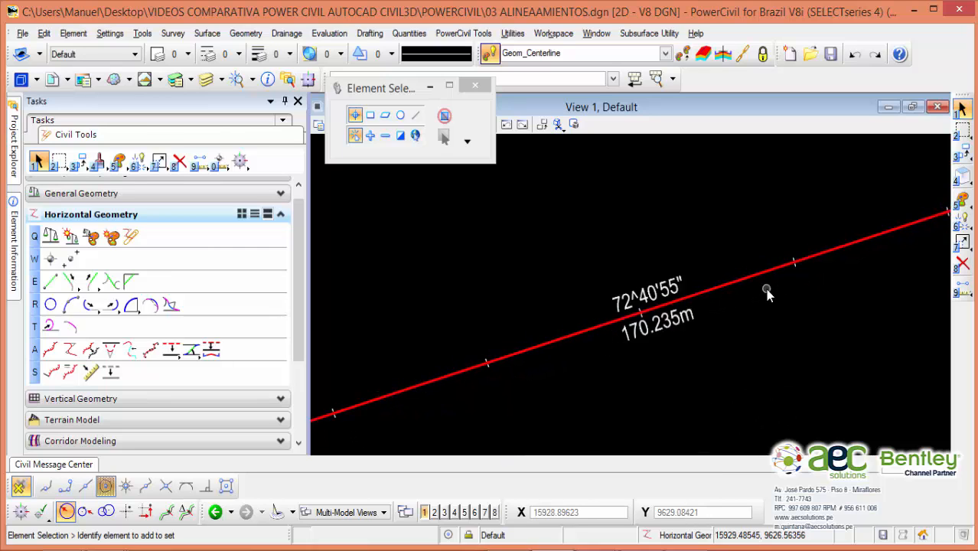
{"action": "middle_click_drag", "start_coordinate": [664, 353], "coordinate": [770, 227]}
{"action": "scroll", "coordinate": [674, 253], "scroll_direction": "down", "scroll_amount": 4}
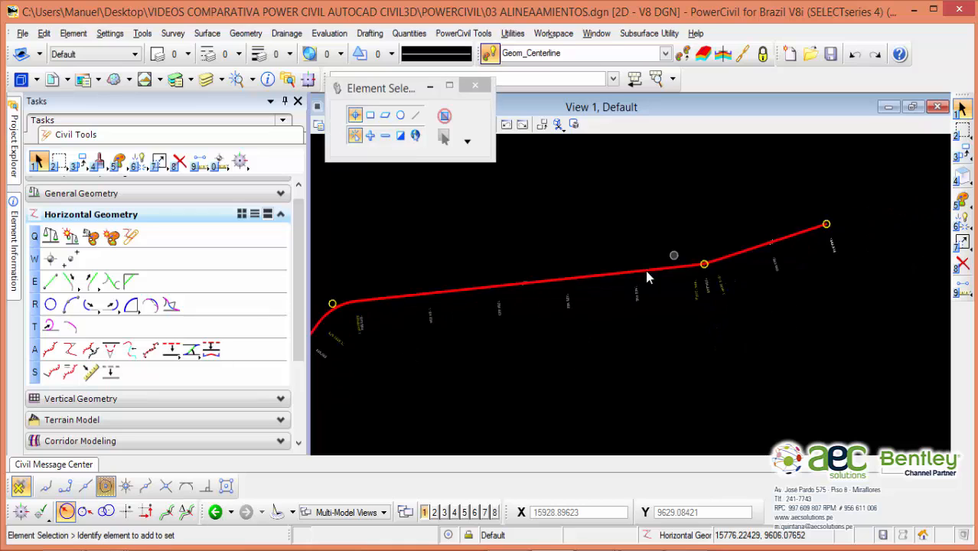
{"action": "middle_click_drag", "start_coordinate": [527, 285], "coordinate": [809, 194]}
{"action": "middle_click_drag", "start_coordinate": [510, 216], "coordinate": [775, 254]}
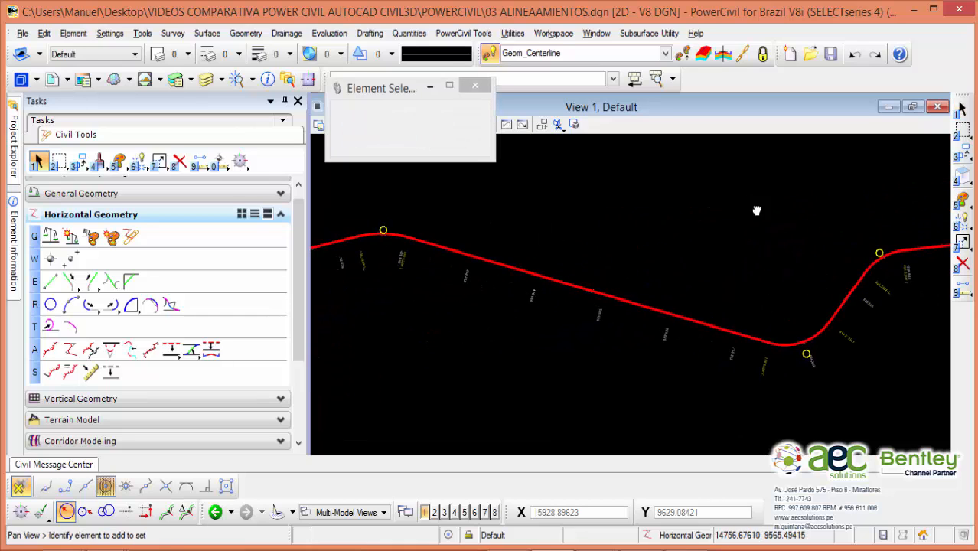
{"action": "middle_click_drag", "start_coordinate": [483, 230], "coordinate": [662, 239]}
{"action": "scroll", "coordinate": [478, 276], "scroll_direction": "up", "scroll_amount": 4}
{"action": "middle_click_drag", "start_coordinate": [478, 276], "coordinate": [576, 274]}
{"action": "scroll", "coordinate": [549, 238], "scroll_direction": "up", "scroll_amount": 3}
{"action": "scroll", "coordinate": [549, 238], "scroll_direction": "up", "scroll_amount": 2}
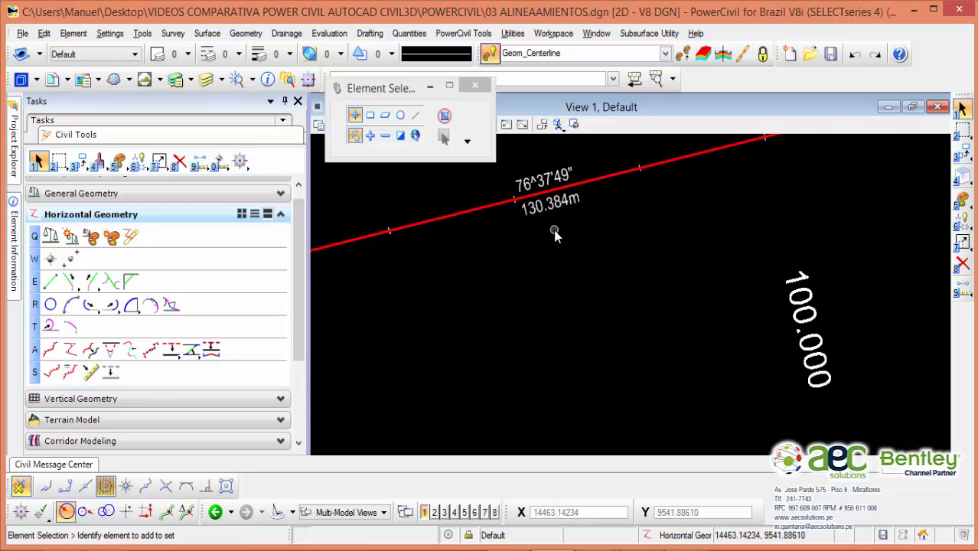
{"action": "middle_click_drag", "start_coordinate": [556, 234], "coordinate": [590, 278]}
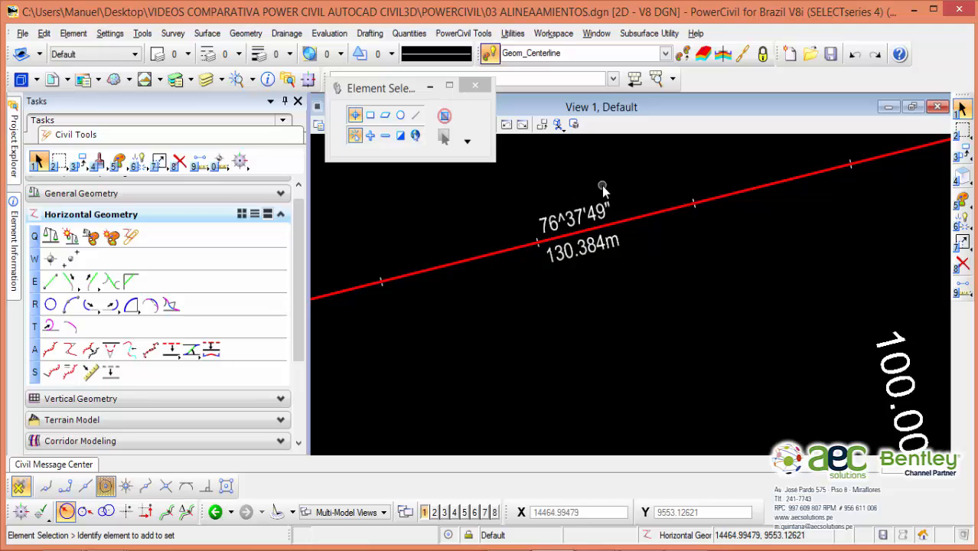
Inspect the start of the alignment and the radius and length label on its first curve
{"action": "scroll", "coordinate": [597, 265], "scroll_direction": "down", "scroll_amount": 3}
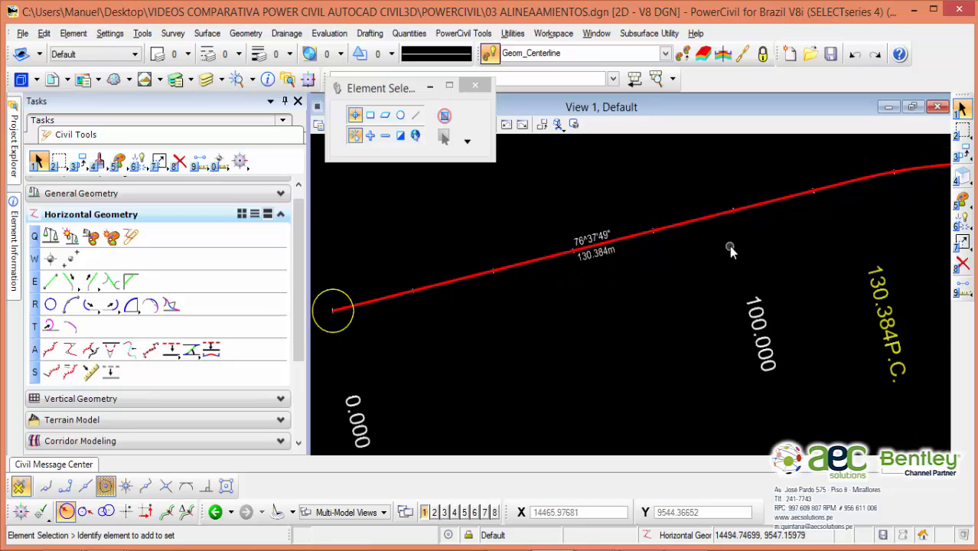
{"action": "scroll", "coordinate": [730, 245], "scroll_direction": "down", "scroll_amount": 1}
{"action": "middle_click_drag", "start_coordinate": [730, 245], "coordinate": [547, 287]}
{"action": "scroll", "coordinate": [658, 245], "scroll_direction": "up", "scroll_amount": 2}
{"action": "middle_click_drag", "start_coordinate": [764, 235], "coordinate": [627, 267]}
{"action": "scroll", "coordinate": [626, 266], "scroll_direction": "up", "scroll_amount": 1}
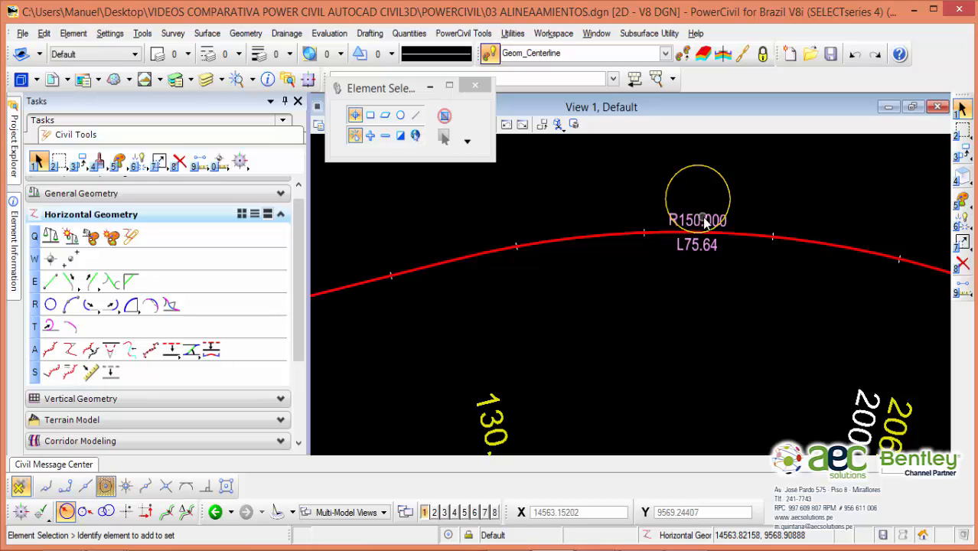
{"action": "scroll", "coordinate": [759, 261], "scroll_direction": "down", "scroll_amount": 1}
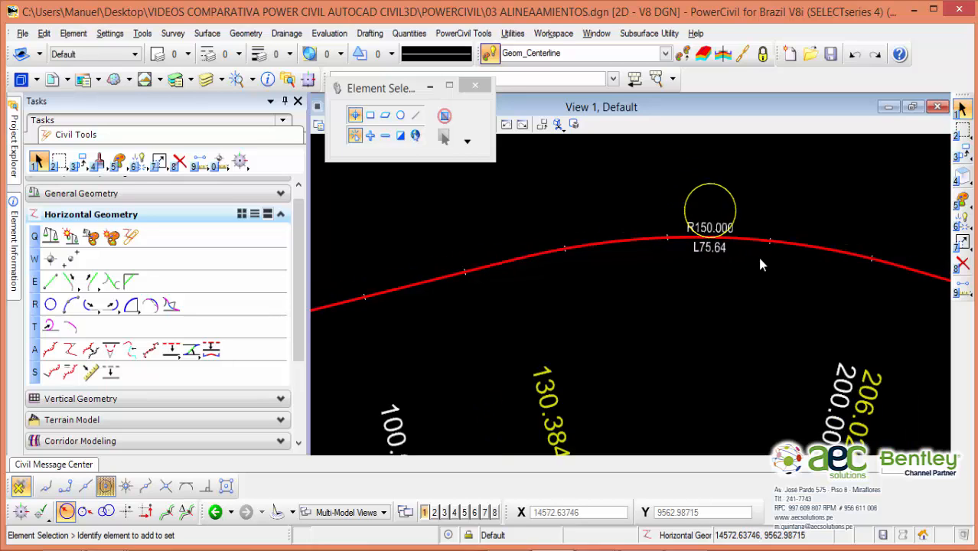
Review the station labels and the P.C. and P.T. labels around the first curve, and the overall layout of the alignment
{"action": "middle_click_drag", "start_coordinate": [760, 261], "coordinate": [588, 243]}
{"action": "middle_click_drag", "start_coordinate": [903, 300], "coordinate": [866, 225]}
{"action": "scroll", "coordinate": [705, 254], "scroll_direction": "down", "scroll_amount": 1}
{"action": "middle_click_drag", "start_coordinate": [698, 265], "coordinate": [853, 310]}
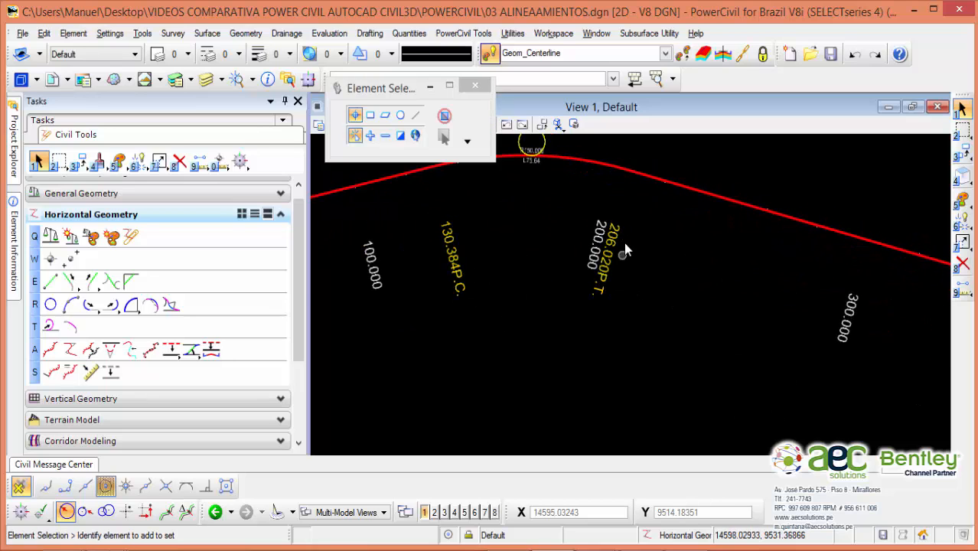
{"action": "scroll", "coordinate": [624, 242], "scroll_direction": "up", "scroll_amount": 1}
{"action": "scroll", "coordinate": [653, 244], "scroll_direction": "down", "scroll_amount": 2}
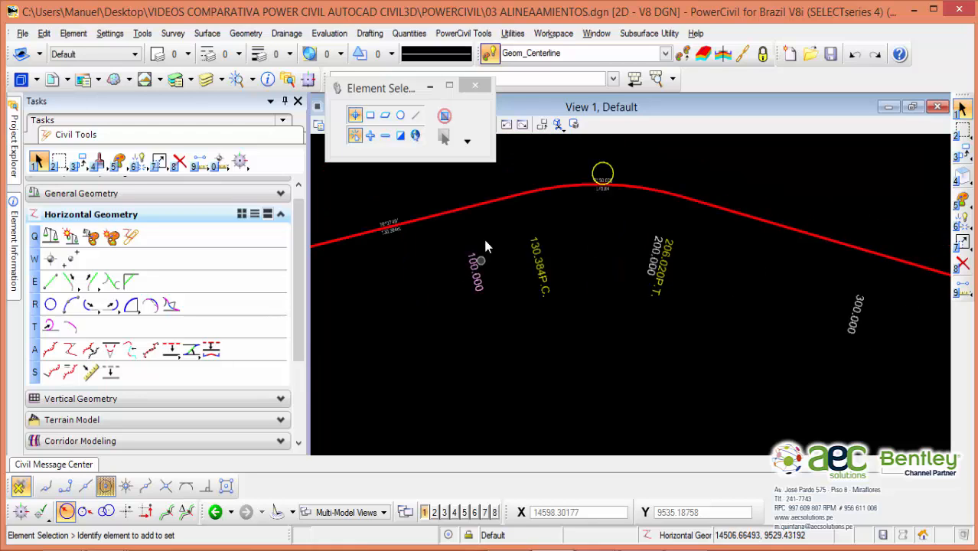
{"action": "middle_click_drag", "start_coordinate": [745, 234], "coordinate": [623, 249]}
{"action": "scroll", "coordinate": [728, 272], "scroll_direction": "up", "scroll_amount": 2}
{"action": "scroll", "coordinate": [727, 273], "scroll_direction": "down", "scroll_amount": 3}
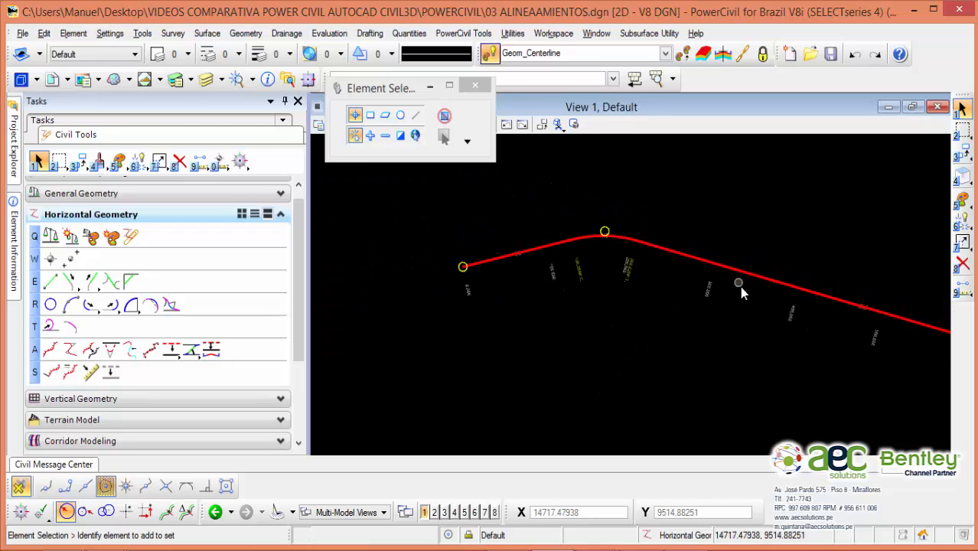
{"action": "middle_click_drag", "start_coordinate": [740, 286], "coordinate": [586, 192]}
{"action": "middle_click_drag", "start_coordinate": [718, 256], "coordinate": [745, 278]}
{"action": "scroll", "coordinate": [701, 306], "scroll_direction": "down", "scroll_amount": 2}
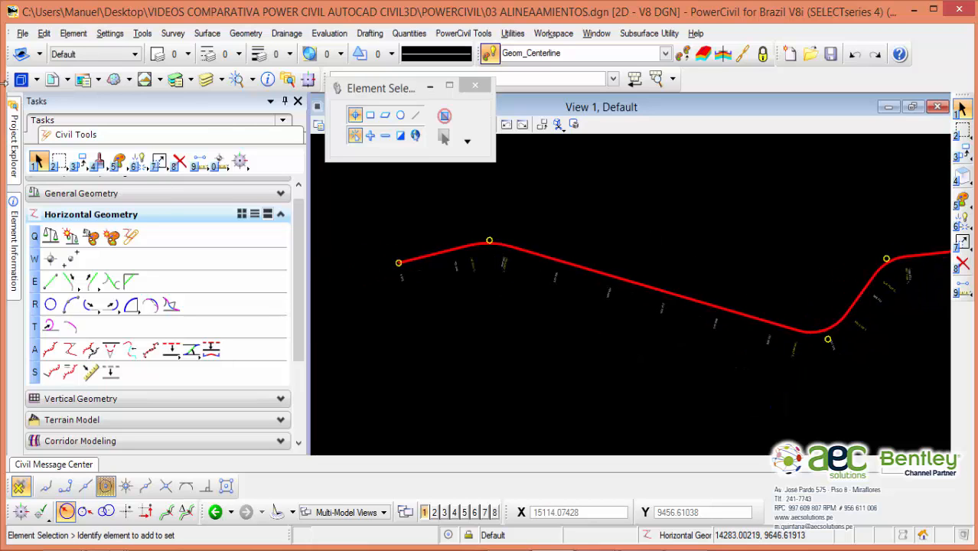
Save the 03 ALINEAAMIENTOS.dgn file with the finished alignment
{"action": "left_click", "coordinate": [22, 33]}
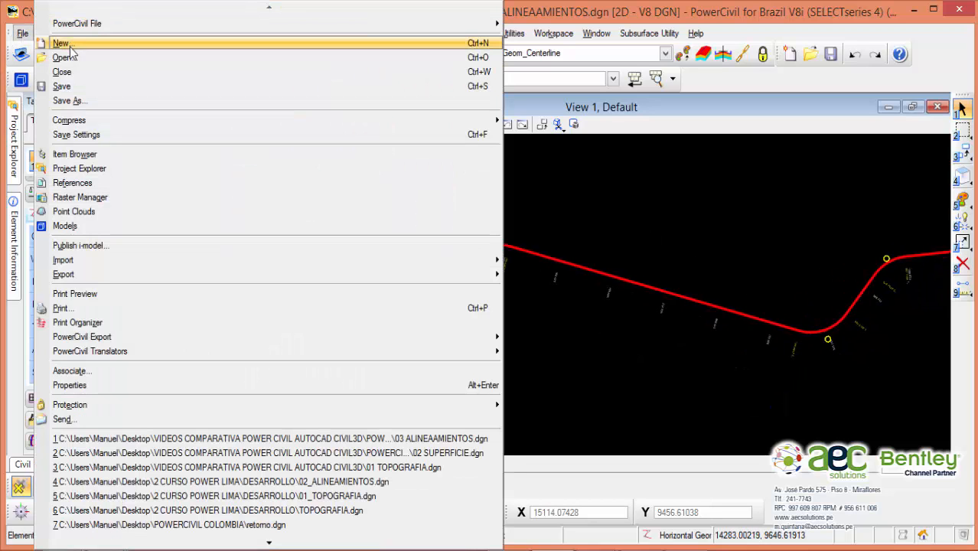
{"action": "left_click", "coordinate": [68, 86]}
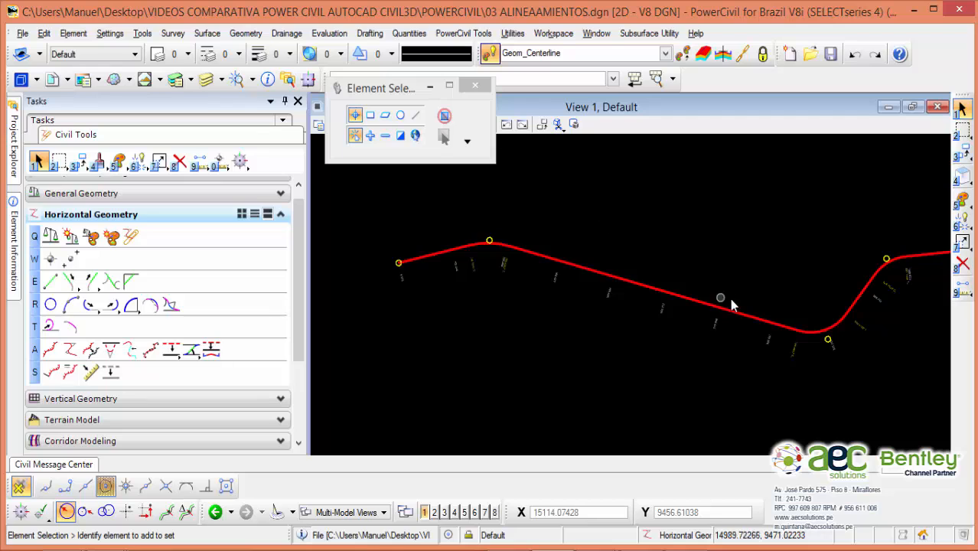
{"action": "scroll", "coordinate": [758, 314], "scroll_direction": "down", "scroll_amount": 2}
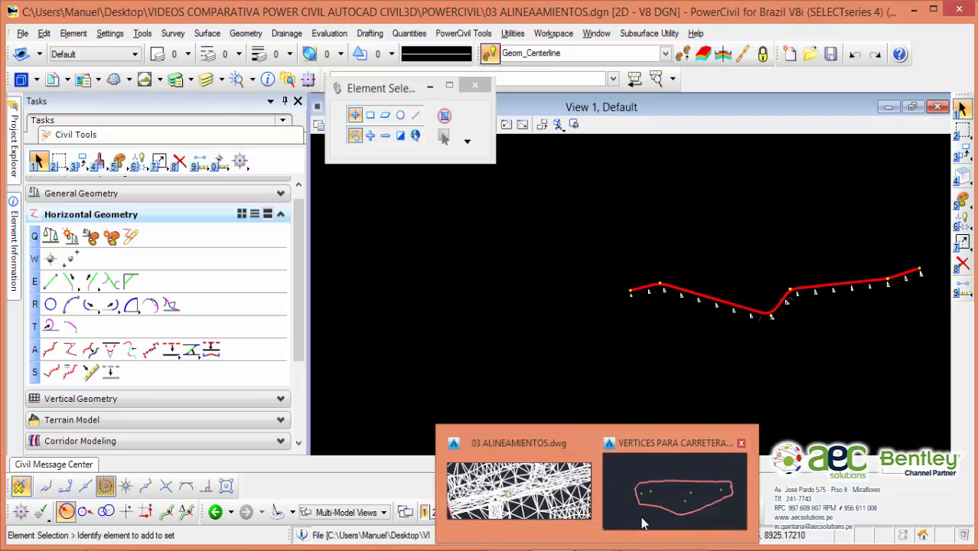
Switch to the VERTICES PARA CARRETERA drawing in Civil 3D and start creating an alignment with the alignment creation tools
{"action": "left_click", "coordinate": [818, 494]}
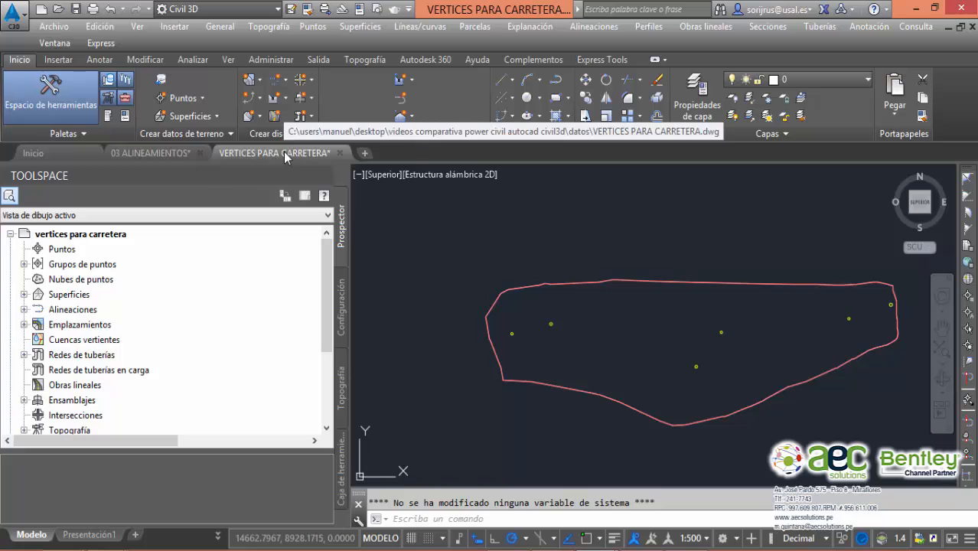
{"action": "left_click", "coordinate": [286, 81]}
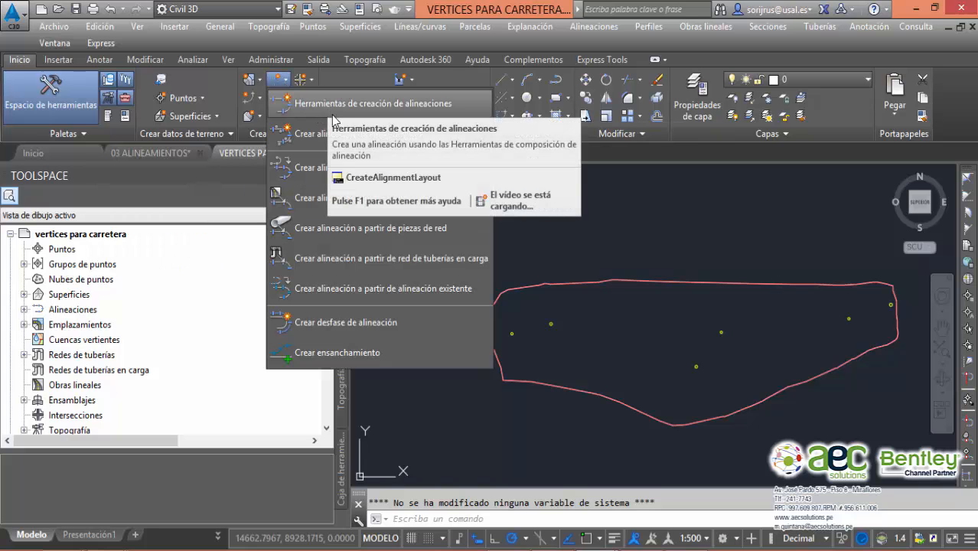
{"action": "left_click", "coordinate": [336, 101]}
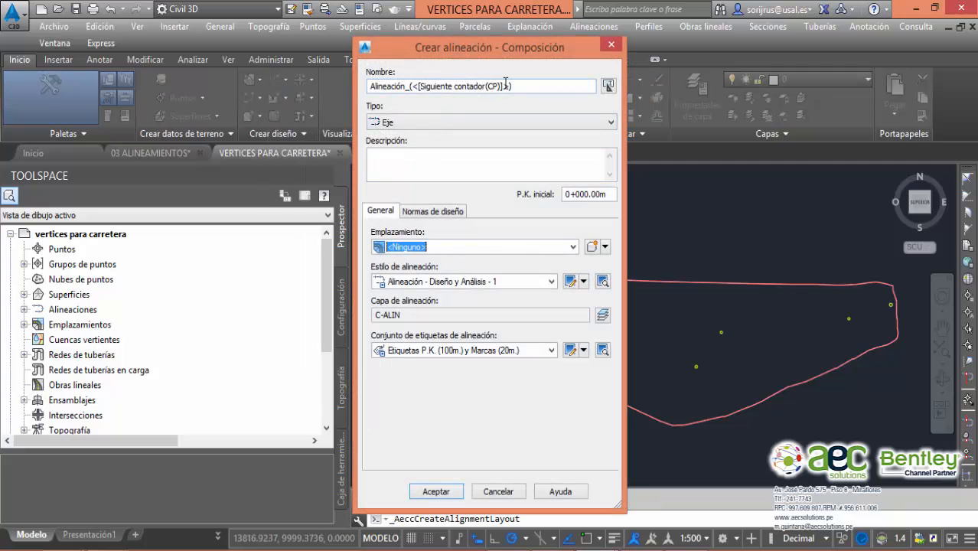
Name the new alignment EJE, leaving its description empty
{"action": "left_click_drag", "start_coordinate": [522, 89], "coordinate": [347, 89]}
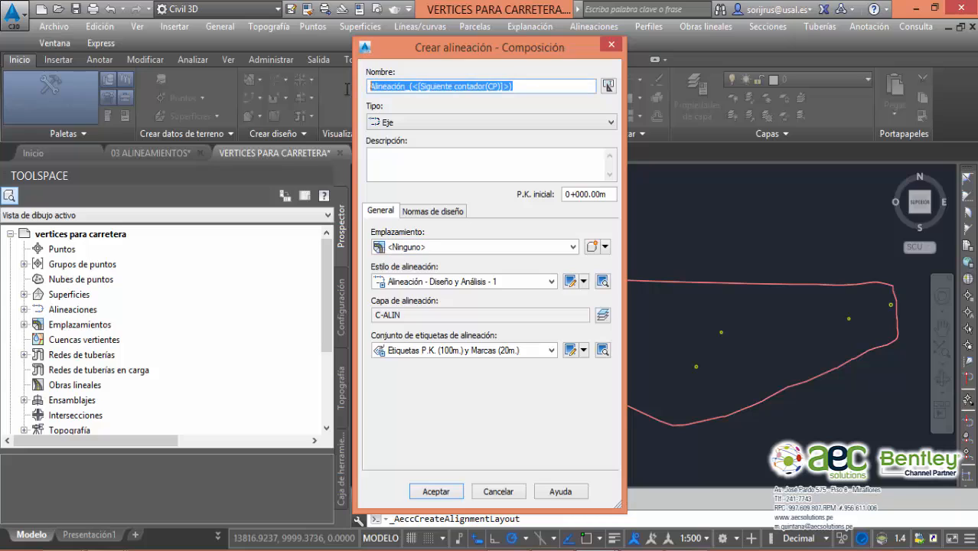
{"action": "type", "text": "EJE"}
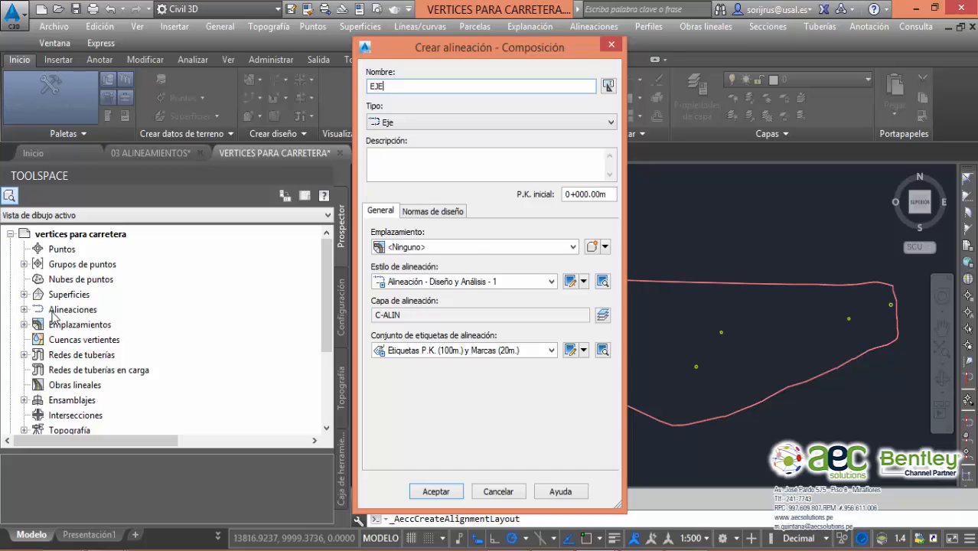
{"action": "left_click", "coordinate": [422, 156]}
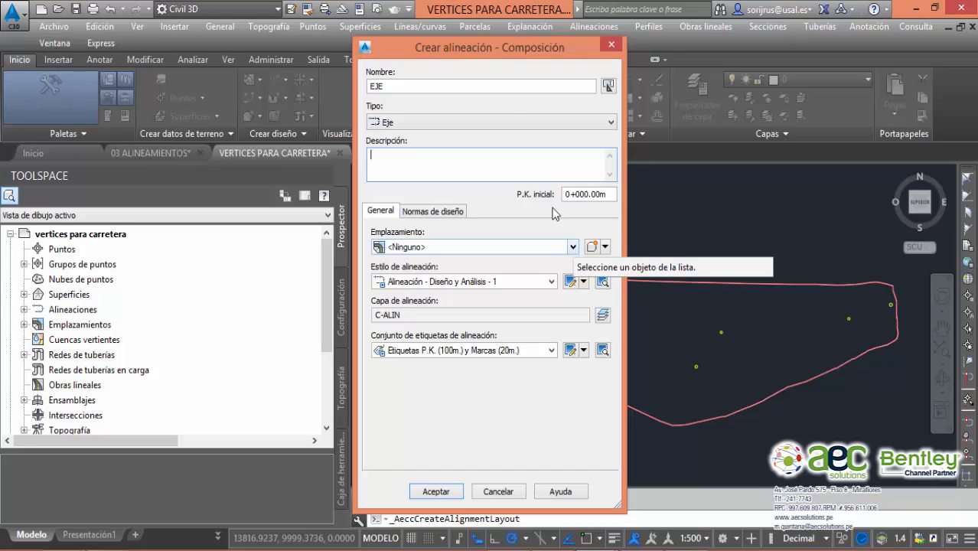
{"action": "left_click", "coordinate": [508, 89]}
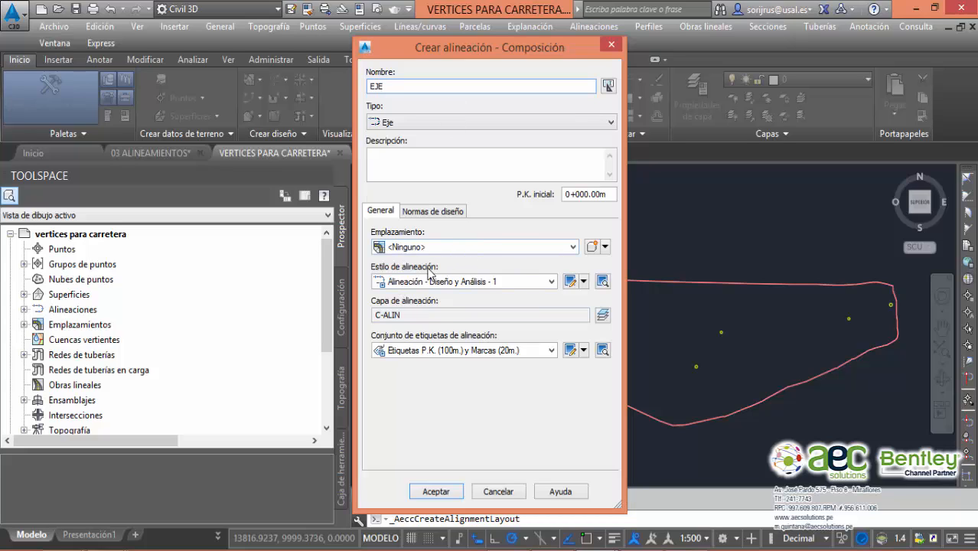
Set the alignment style to "Alineación - Estilo de trazado - Discontinuo", accept the alignment settings, and move the layout tools clear of the Toolspace tree
{"action": "left_click", "coordinate": [552, 282]}
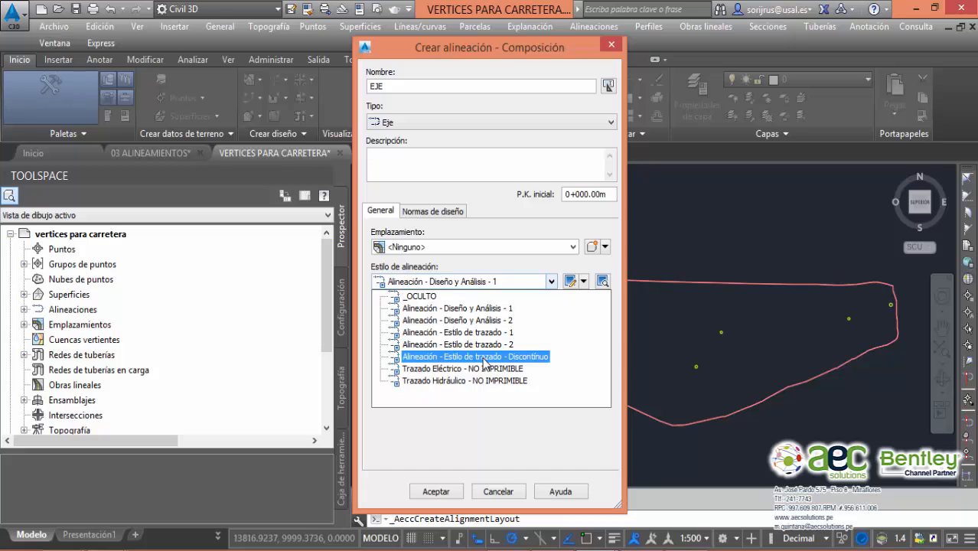
{"action": "left_click", "coordinate": [478, 359]}
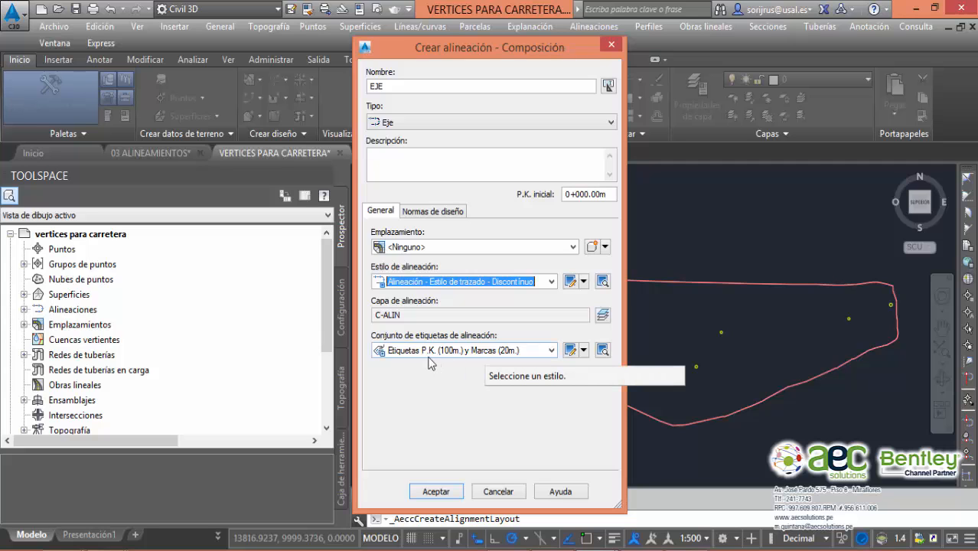
{"action": "left_click", "coordinate": [437, 493]}
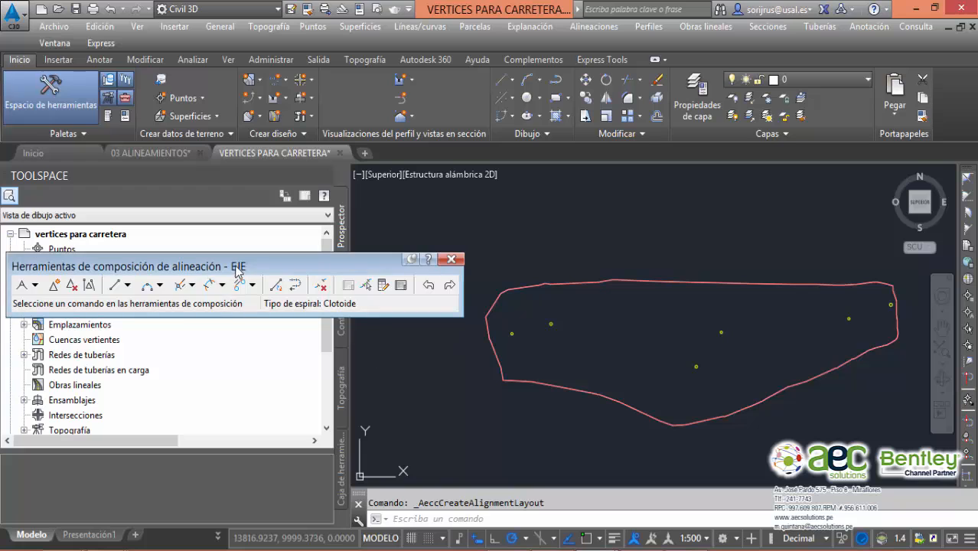
{"action": "mouse_move", "coordinate": [237, 268]}
{"action": "left_mouse_down"}
{"action": "mouse_move", "coordinate": [364, 199]}
{"action": "mouse_move", "coordinate": [486, 185]}
{"action": "left_mouse_up"}
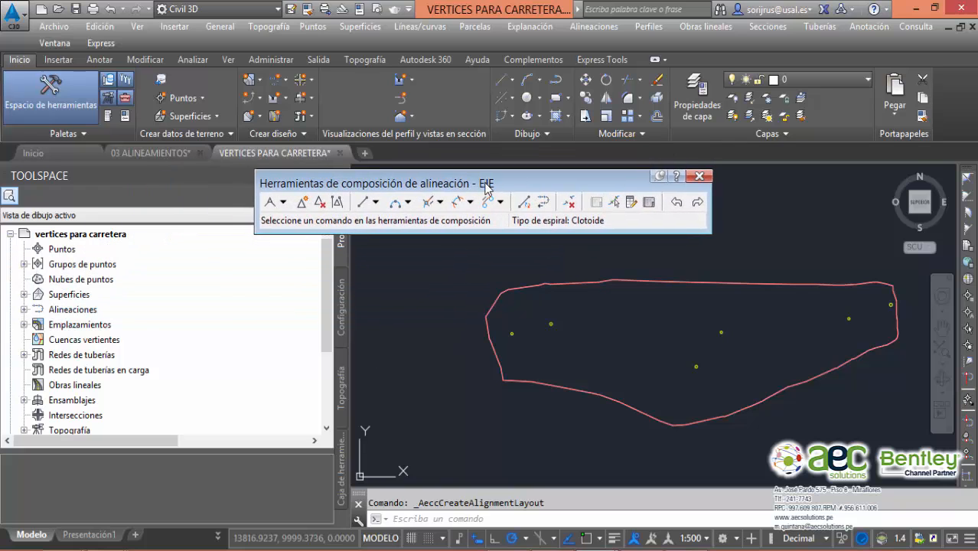
Configure the curve and spiral settings with the entry and exit spirals disabled and a default curve radius of 150 m
{"action": "left_click", "coordinate": [283, 202]}
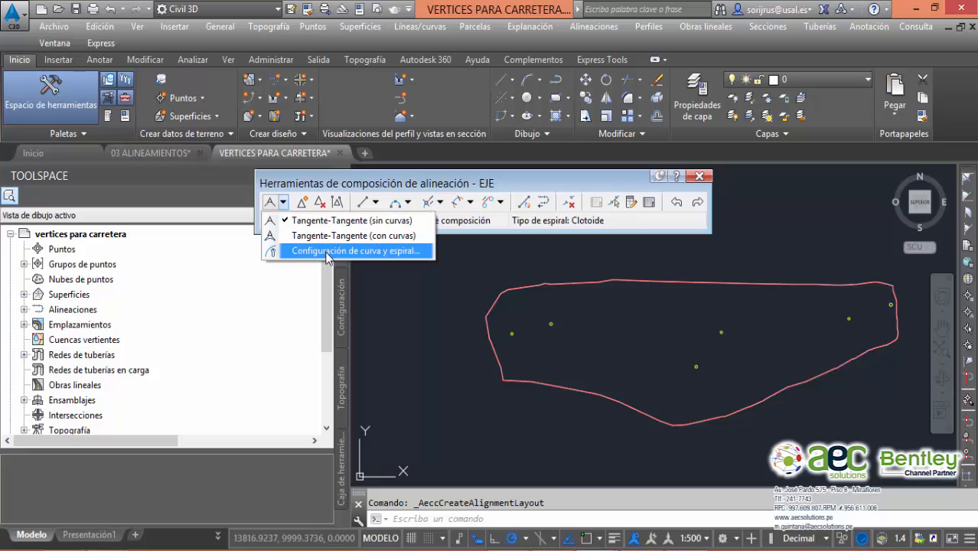
{"action": "left_click", "coordinate": [325, 253]}
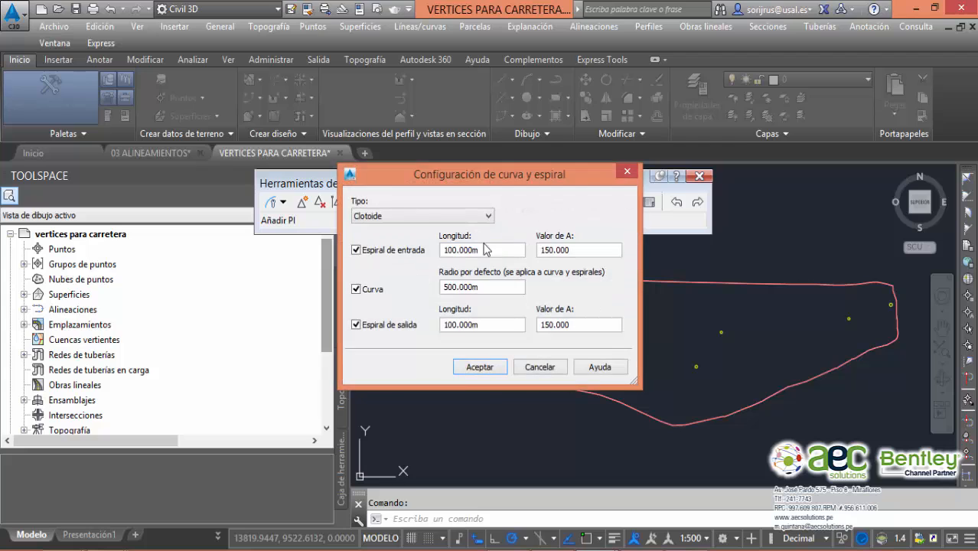
{"action": "left_click", "coordinate": [424, 215]}
{"action": "left_click", "coordinate": [424, 215]}
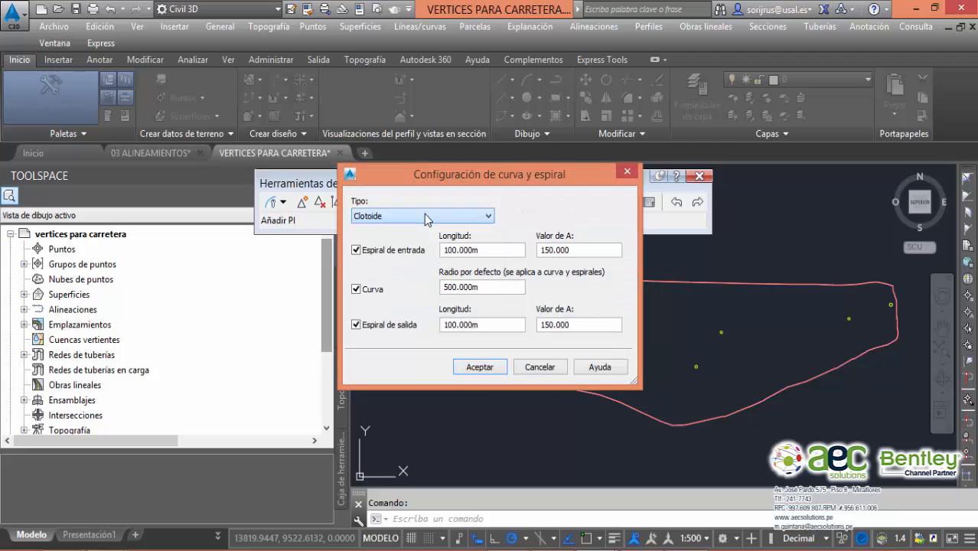
{"action": "left_click", "coordinate": [356, 251]}
{"action": "left_click", "coordinate": [356, 324]}
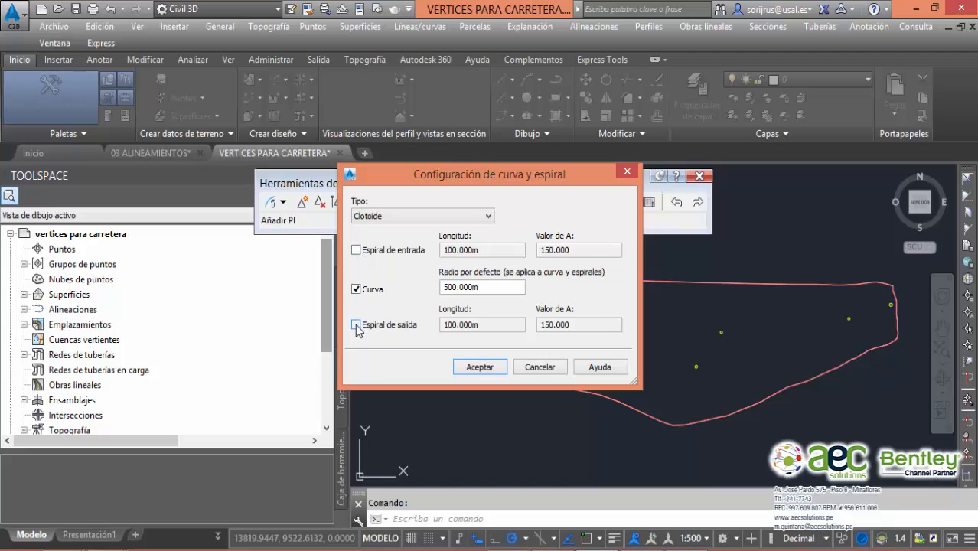
{"action": "left_click", "coordinate": [496, 286]}
{"action": "left_click_drag", "start_coordinate": [497, 286], "coordinate": [435, 286]}
{"action": "type", "text": "1"}
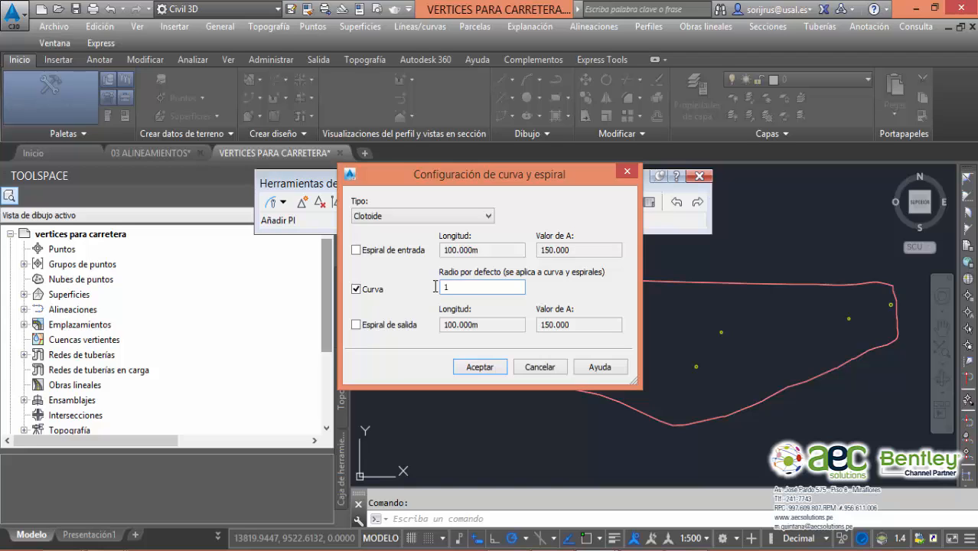
{"action": "type", "text": "50"}
{"action": "left_click", "coordinate": [480, 367]}
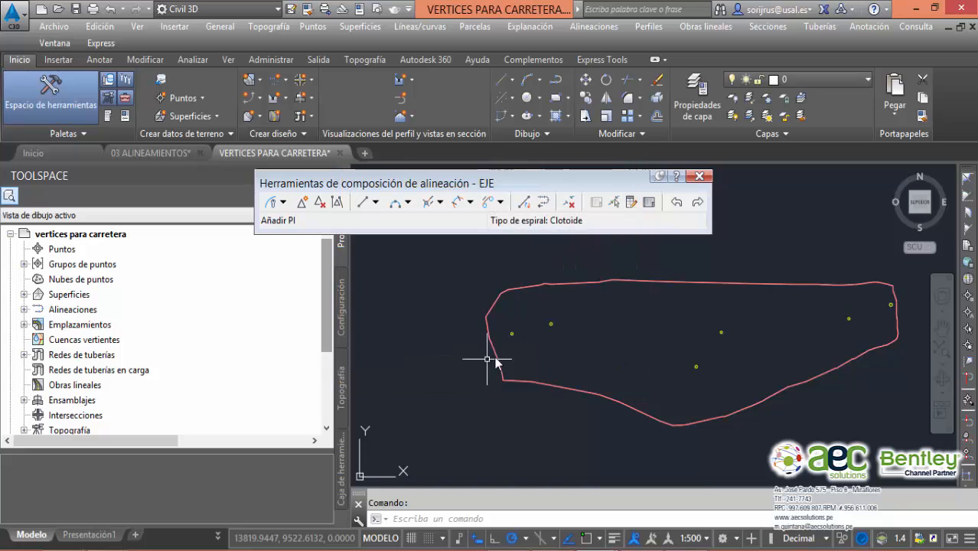
Start a Tangent-Tangent (with curves) layout for EJE at the centre of the westernmost vertex circle
{"action": "scroll", "coordinate": [523, 336], "scroll_direction": "up", "scroll_amount": 3}
{"action": "middle_click_drag", "start_coordinate": [523, 336], "coordinate": [586, 341]}
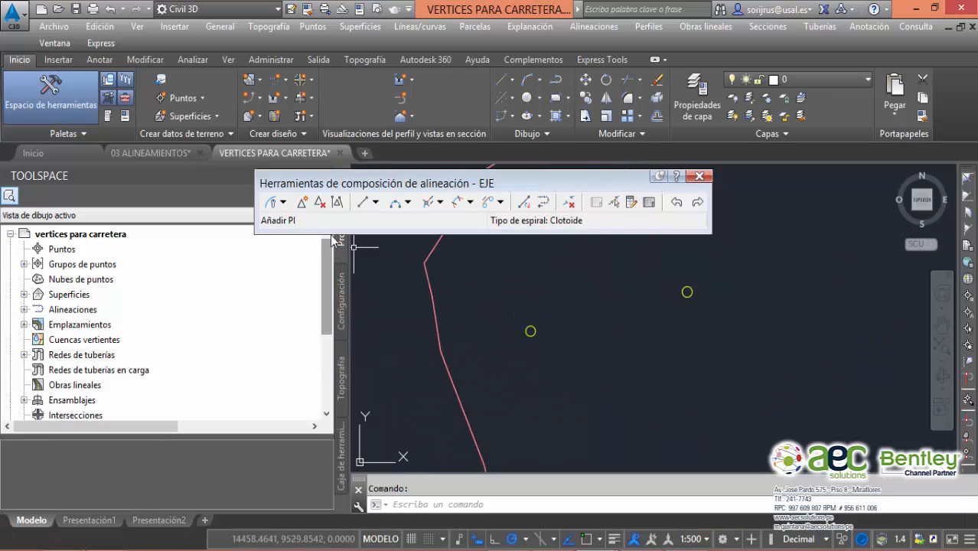
{"action": "left_click", "coordinate": [284, 205]}
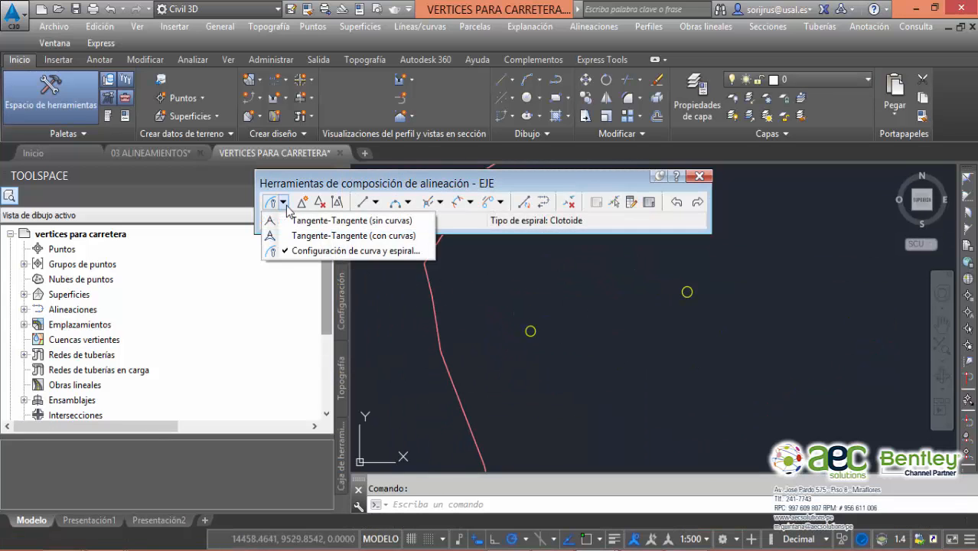
{"action": "left_click", "coordinate": [315, 239]}
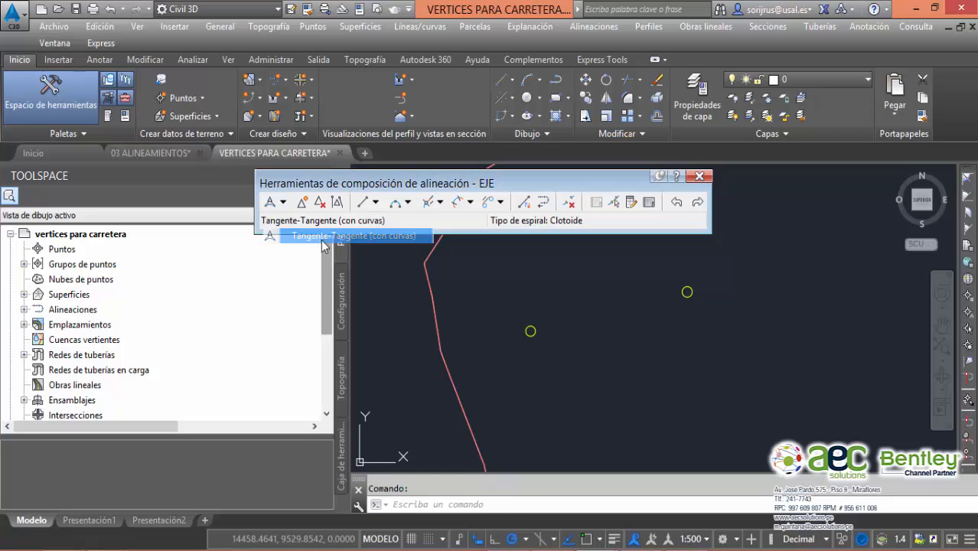
{"action": "right_click", "coordinate": [555, 327], "text": "shift"}
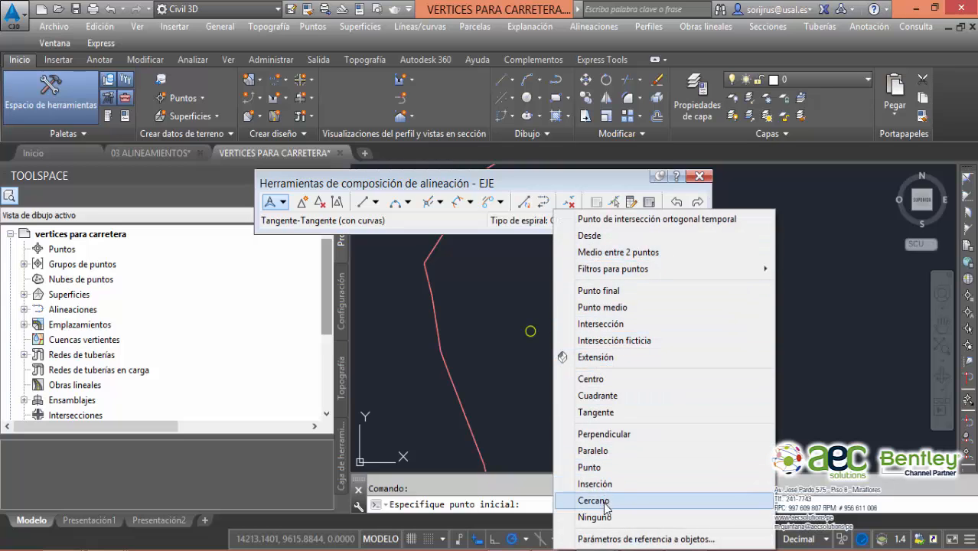
{"action": "left_click", "coordinate": [593, 377]}
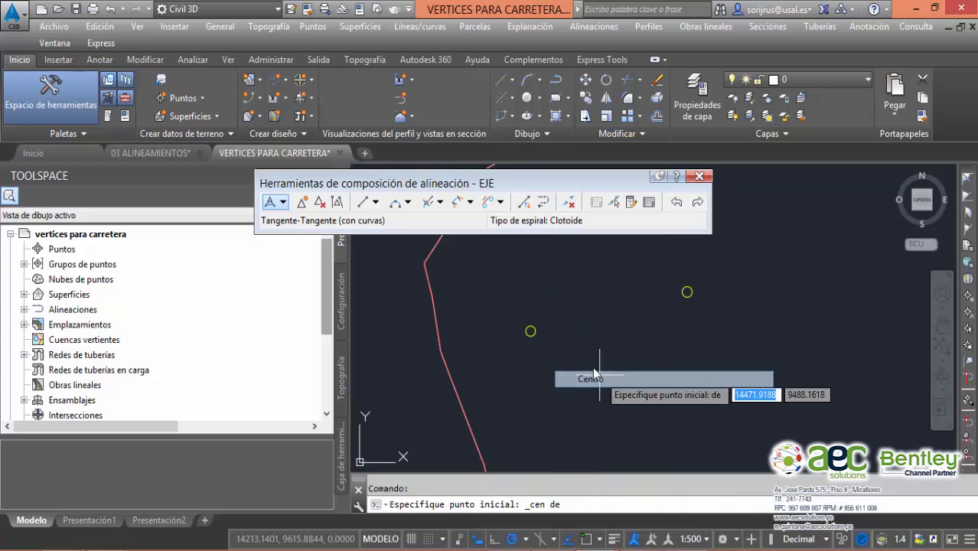
{"action": "left_click", "coordinate": [529, 331]}
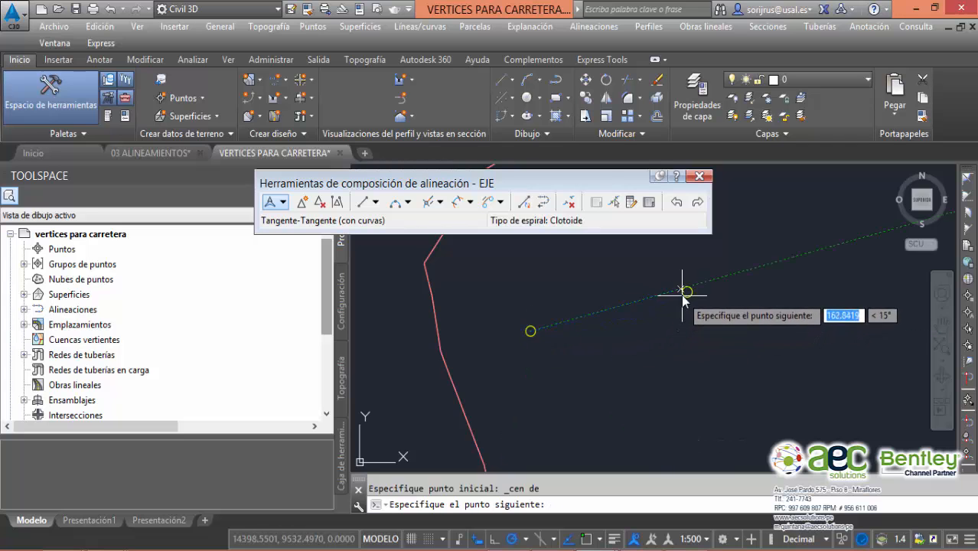
Extend the alignment eastward through the centres of the second and third vertex circles using the Center object snap
{"action": "right_click", "coordinate": [695, 318], "text": "shift"}
{"action": "left_click", "coordinate": [732, 379]}
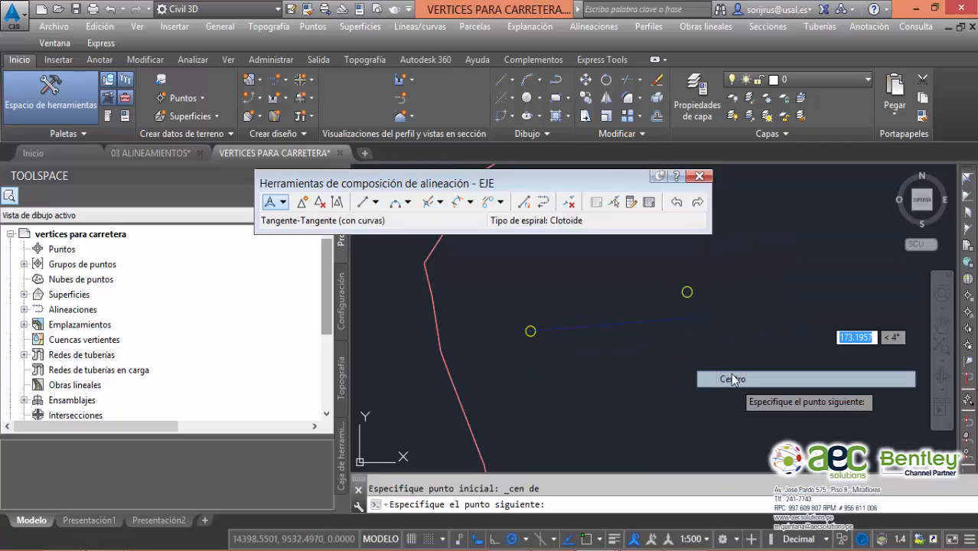
{"action": "scroll", "coordinate": [725, 318], "scroll_direction": "down", "scroll_amount": 3}
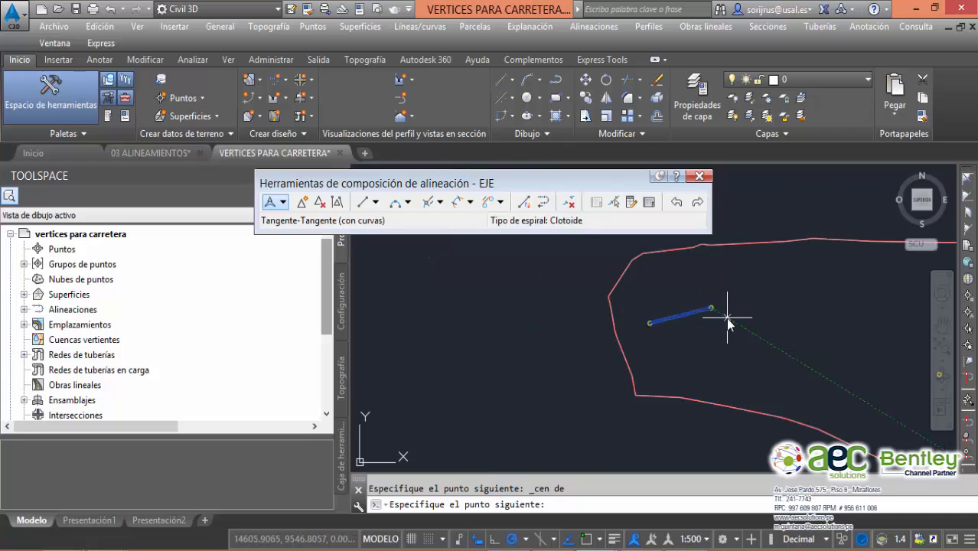
{"action": "right_click", "coordinate": [536, 357], "text": "shift"}
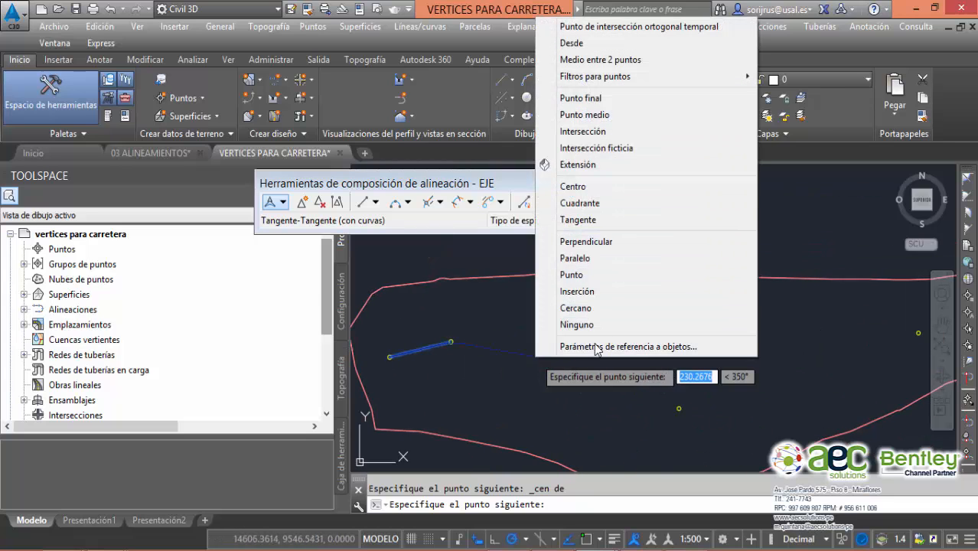
{"action": "left_click", "coordinate": [605, 186]}
{"action": "left_click", "coordinate": [678, 408]}
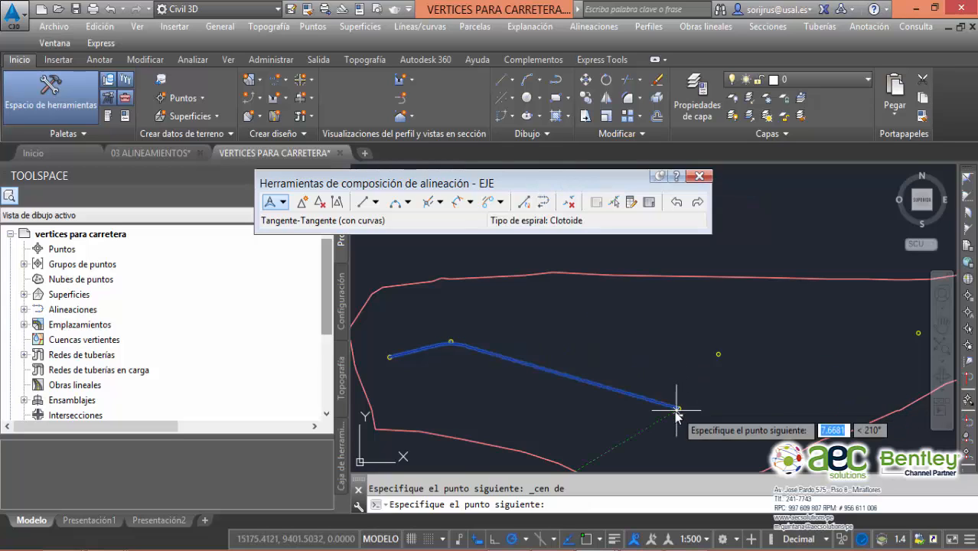
Turn off the Extension mode in the object snap settings and accept the drawing settings
{"action": "scroll", "coordinate": [647, 381], "scroll_direction": "up", "scroll_amount": 2}
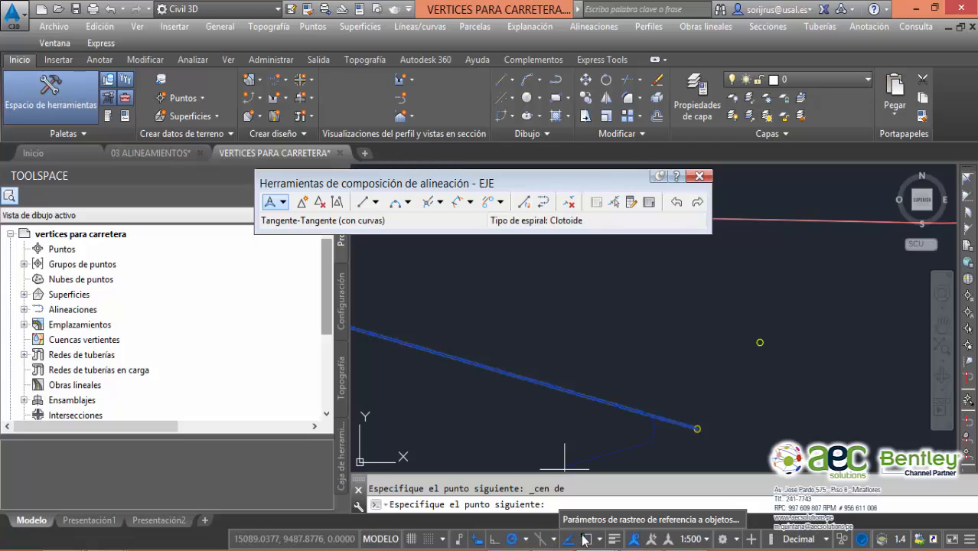
{"action": "left_click", "coordinate": [601, 541]}
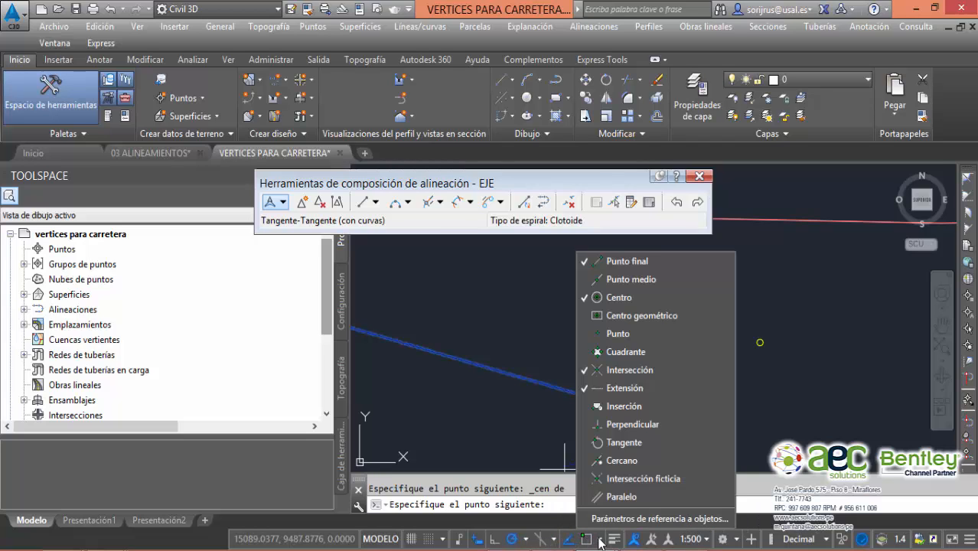
{"action": "left_click", "coordinate": [616, 518]}
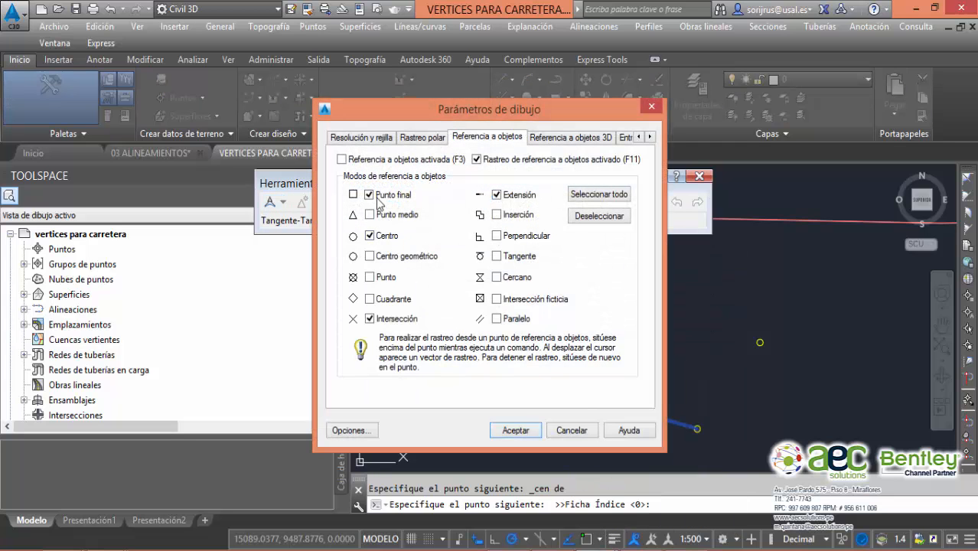
{"action": "left_click", "coordinate": [497, 195]}
{"action": "left_click", "coordinate": [512, 435]}
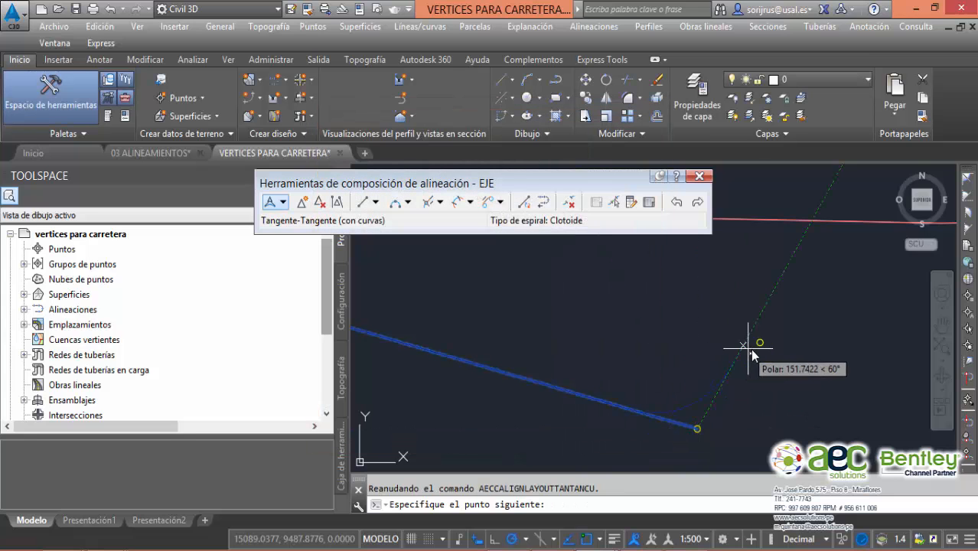
Continue the alignment through the fourth, fifth and sixth vertex circle centres and finish the layout
{"action": "left_click", "coordinate": [760, 343]}
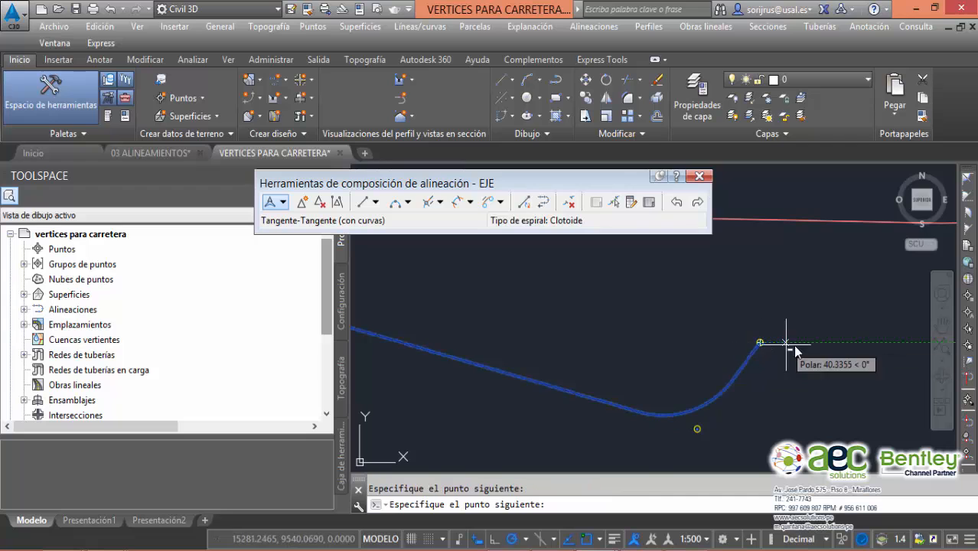
{"action": "scroll", "coordinate": [808, 337], "scroll_direction": "down", "scroll_amount": 2}
{"action": "middle_click_drag", "start_coordinate": [808, 337], "coordinate": [595, 358]}
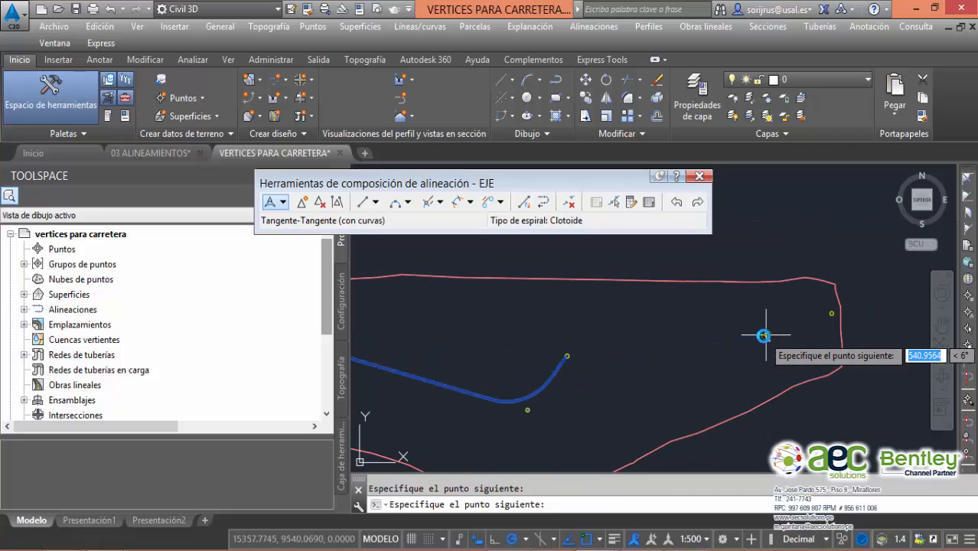
{"action": "middle_click_drag", "start_coordinate": [773, 333], "coordinate": [696, 362]}
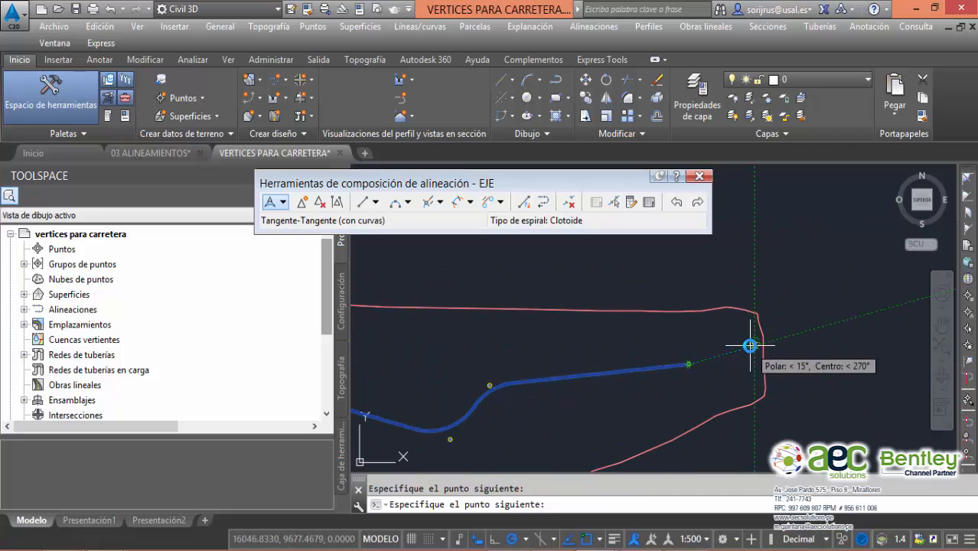
{"action": "left_click", "coordinate": [755, 343]}
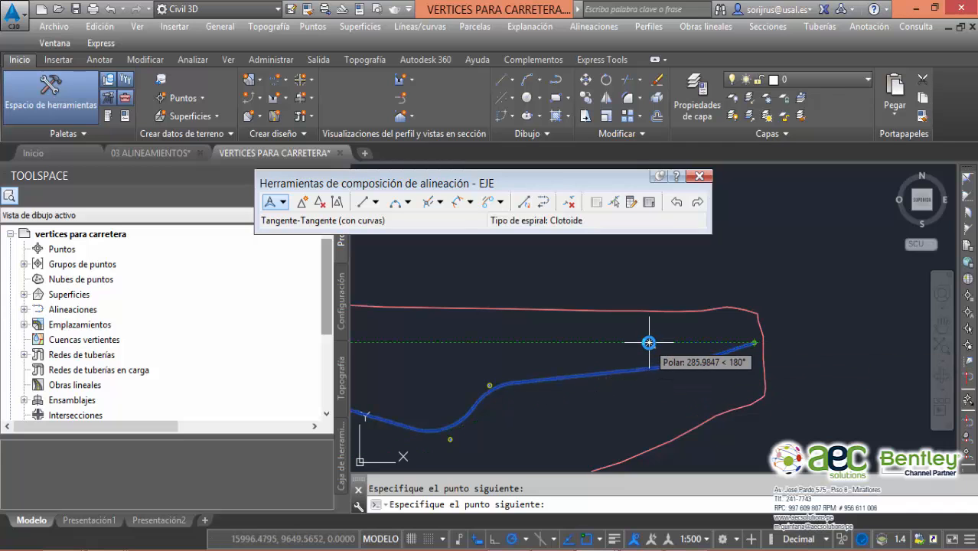
{"action": "key", "text": "Return"}
Select the EJE alignment and examine its curves and grips around the third and fourth vertices
{"action": "scroll", "coordinate": [559, 379], "scroll_direction": "up", "scroll_amount": 5}
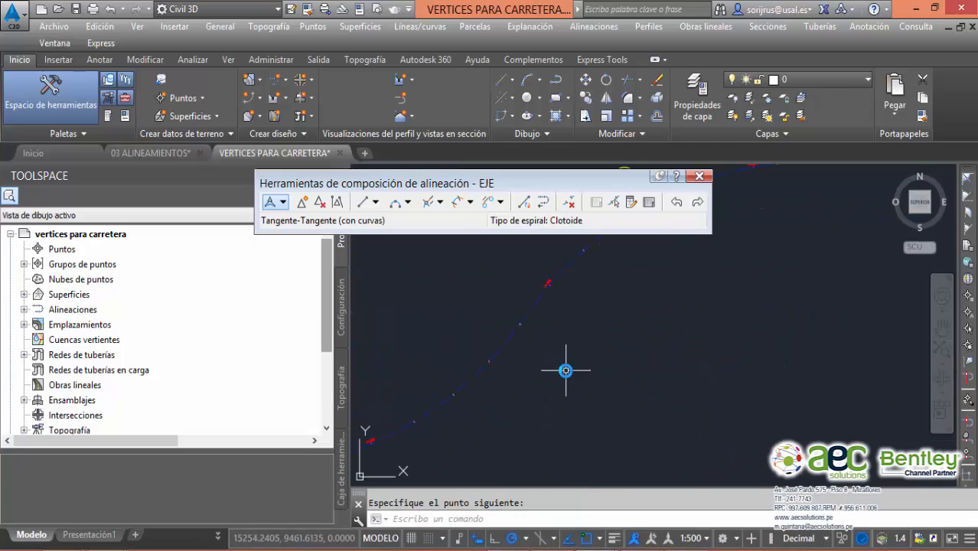
{"action": "scroll", "coordinate": [708, 314], "scroll_direction": "down", "scroll_amount": 4}
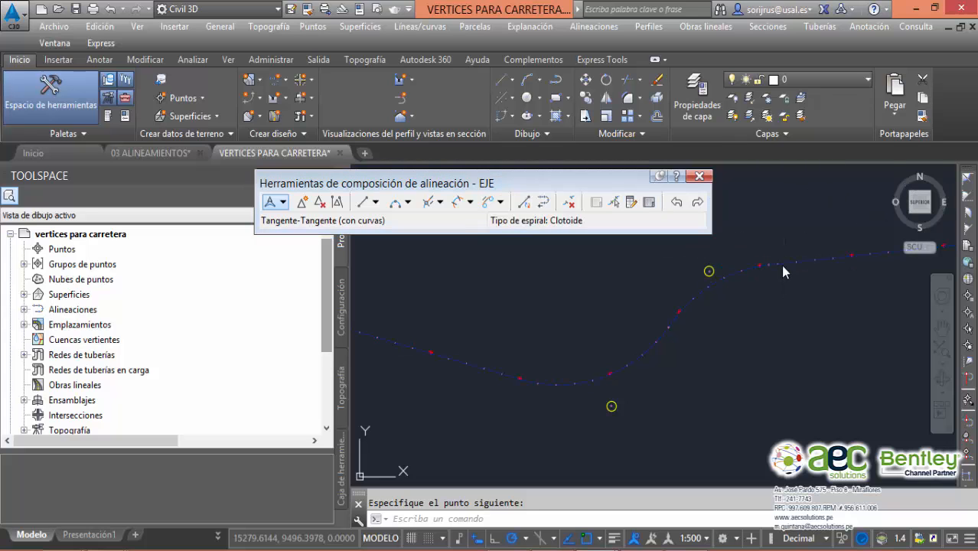
{"action": "key", "text": "Return"}
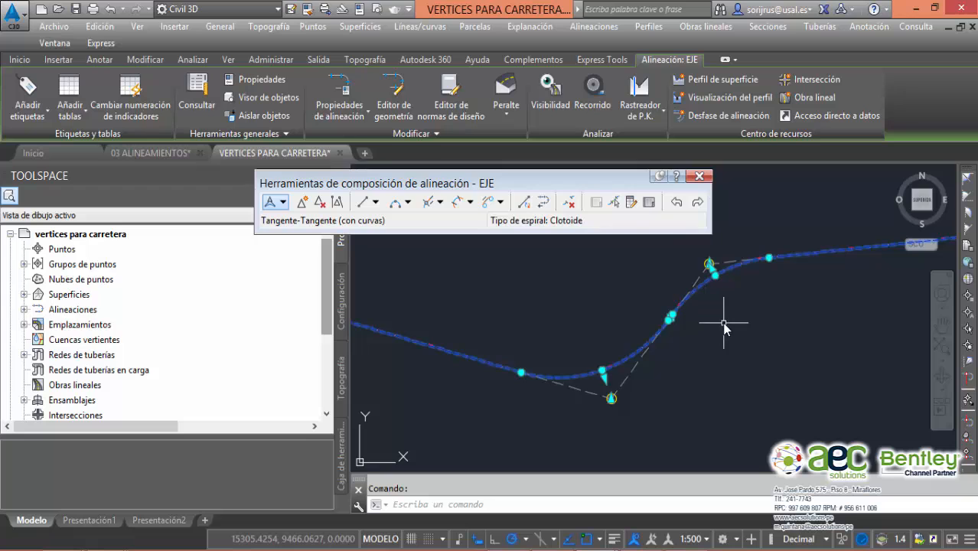
{"action": "scroll", "coordinate": [716, 261], "scroll_direction": "up", "scroll_amount": 4}
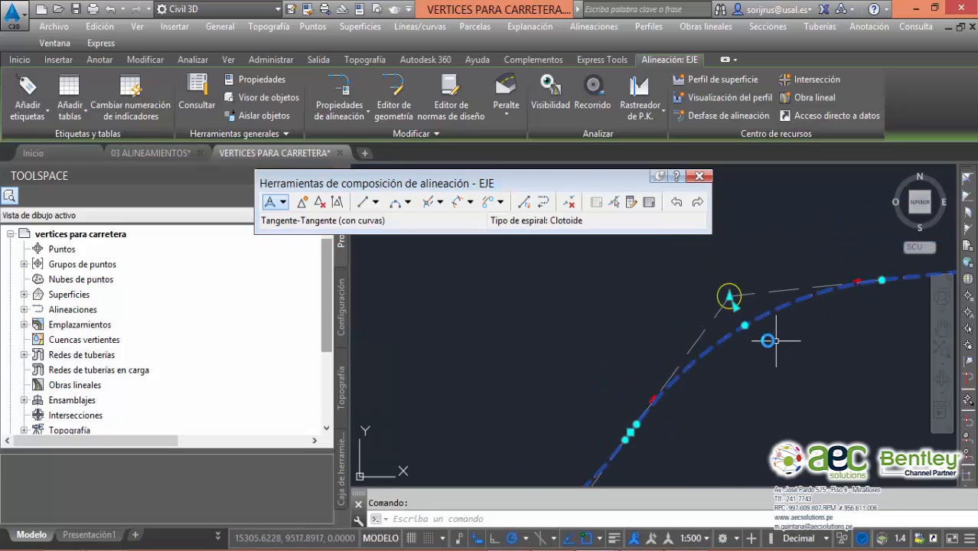
{"action": "scroll", "coordinate": [712, 352], "scroll_direction": "up", "scroll_amount": 4}
{"action": "scroll", "coordinate": [700, 356], "scroll_direction": "down", "scroll_amount": 4}
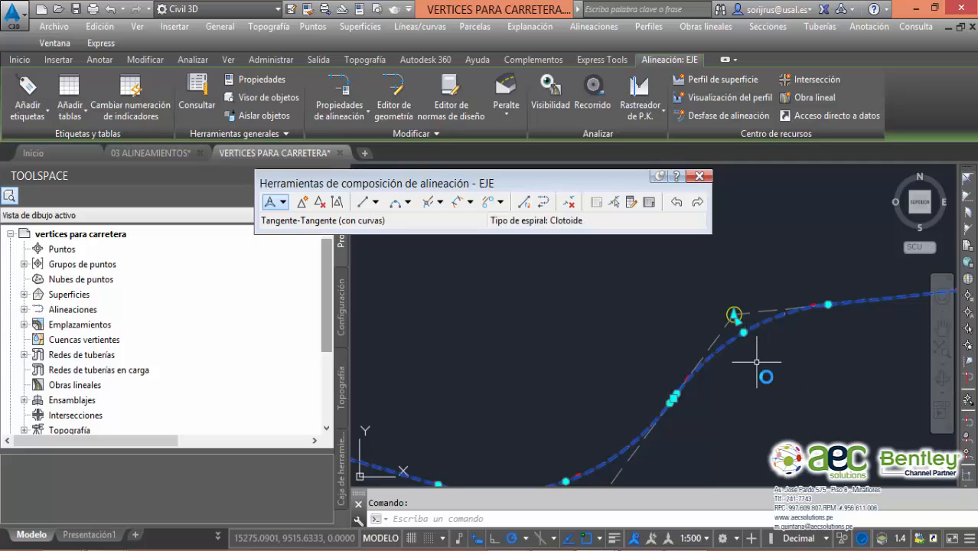
{"action": "mouse_move", "coordinate": [775, 383]}
{"action": "middle_mouse_down"}
{"action": "mouse_move", "coordinate": [781, 356]}
{"action": "mouse_move", "coordinate": [806, 334]}
{"action": "mouse_move", "coordinate": [797, 328]}
{"action": "middle_mouse_up"}
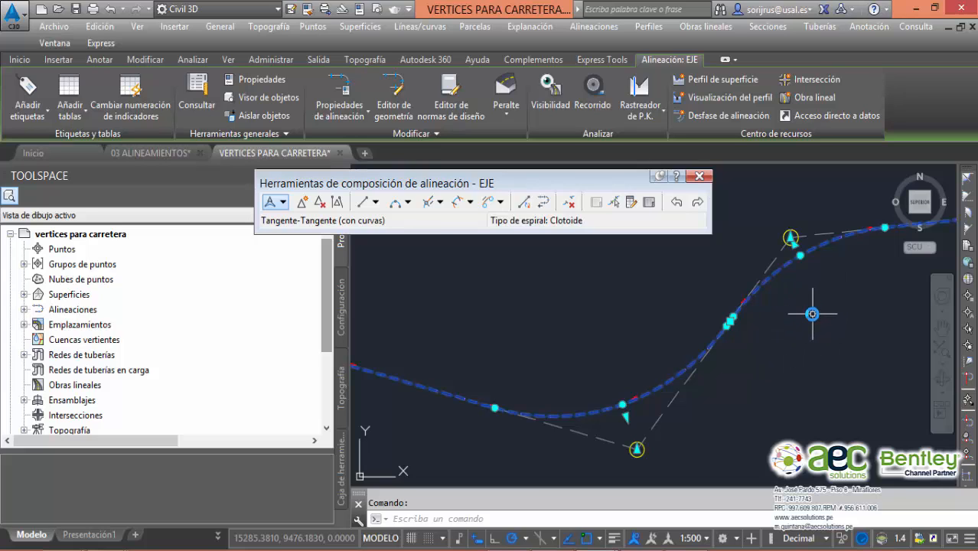
{"action": "key", "text": "Escape"}
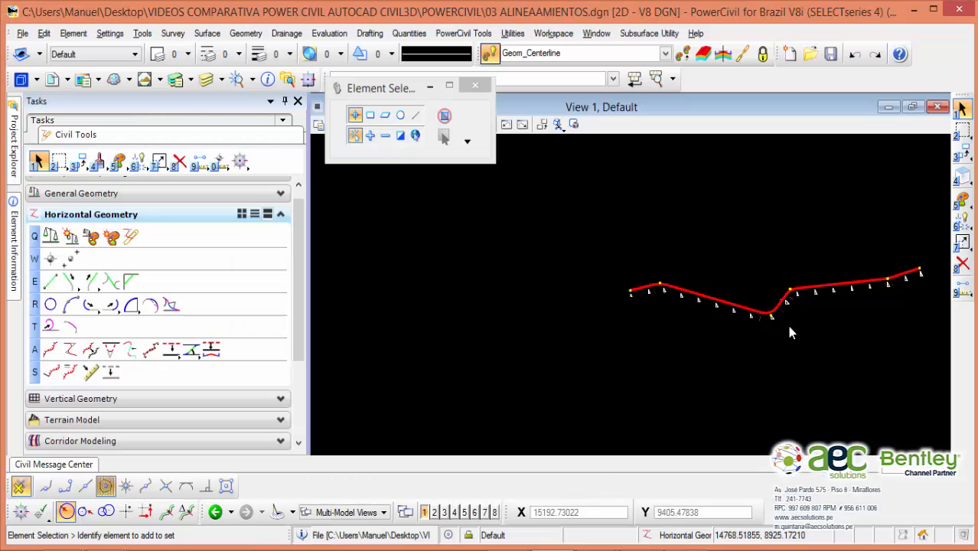
Select the alignment and set the radius of the curve at the third vertex to 150
{"action": "scroll", "coordinate": [781, 303], "scroll_direction": "up", "scroll_amount": 6}
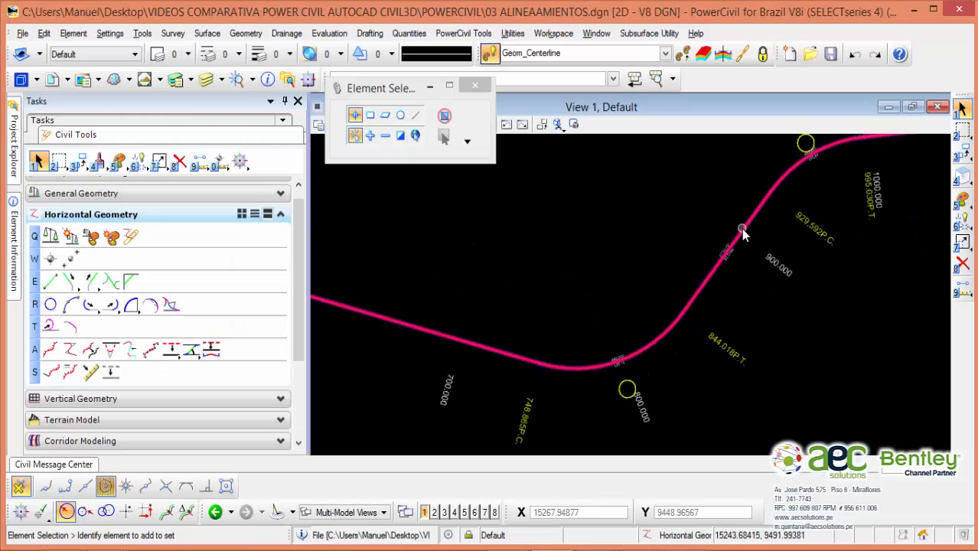
{"action": "left_click", "coordinate": [765, 277]}
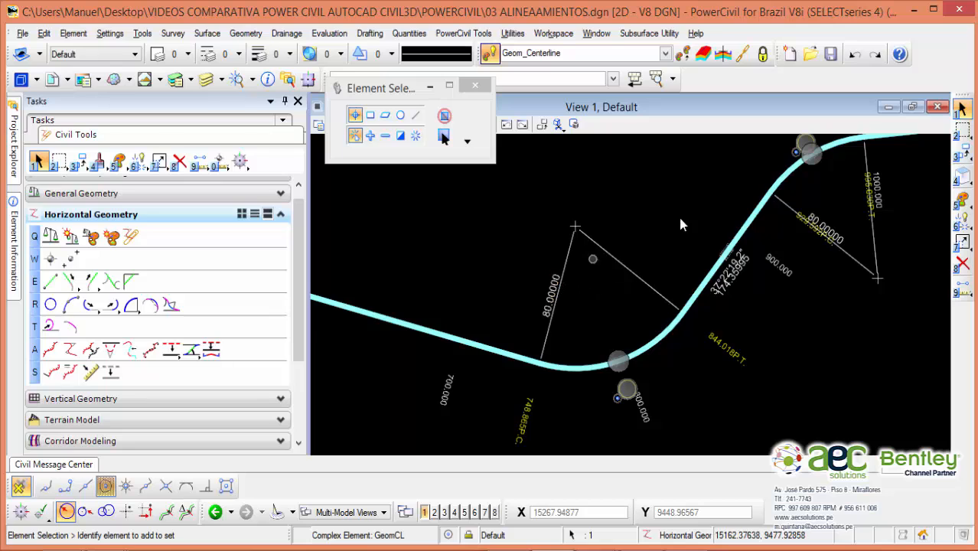
{"action": "middle_click_drag", "start_coordinate": [681, 222], "coordinate": [638, 287]}
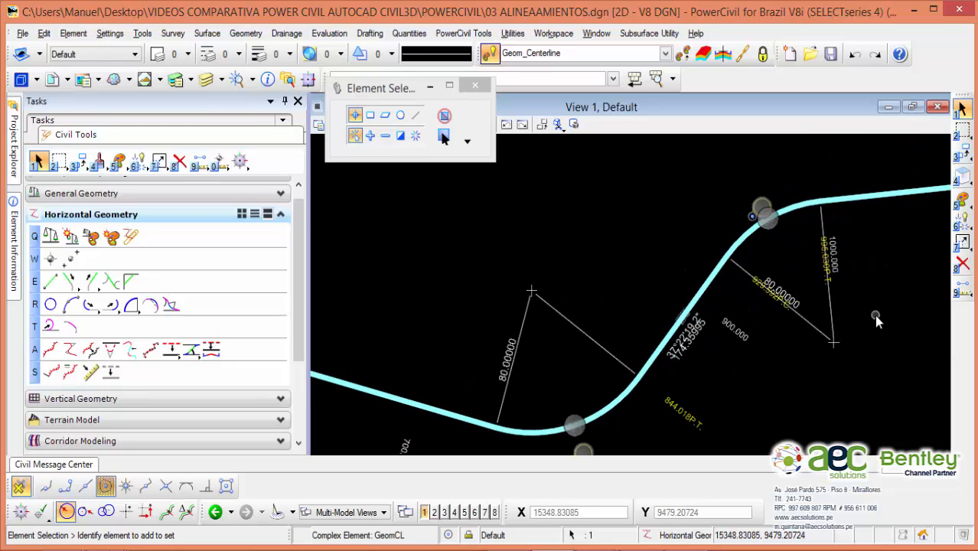
{"action": "left_click", "coordinate": [507, 356]}
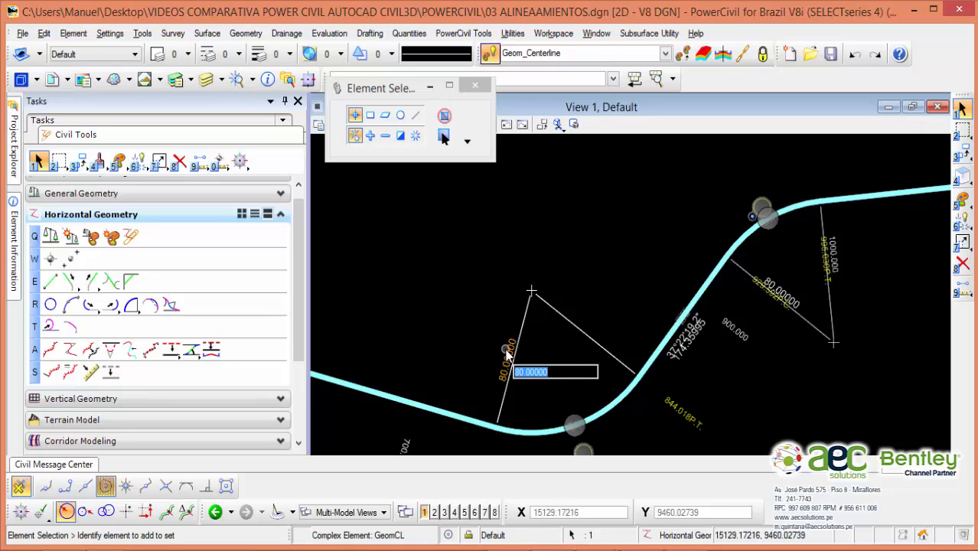
{"action": "type", "text": "150"}
{"action": "key", "text": "Return"}
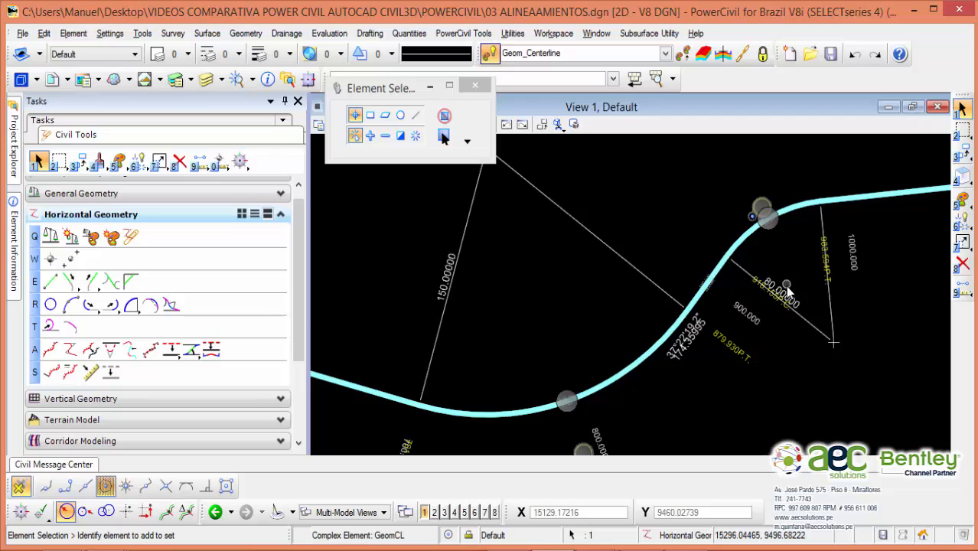
Set the radius of the curve at the fourth vertex to 150
{"action": "left_click", "coordinate": [788, 290]}
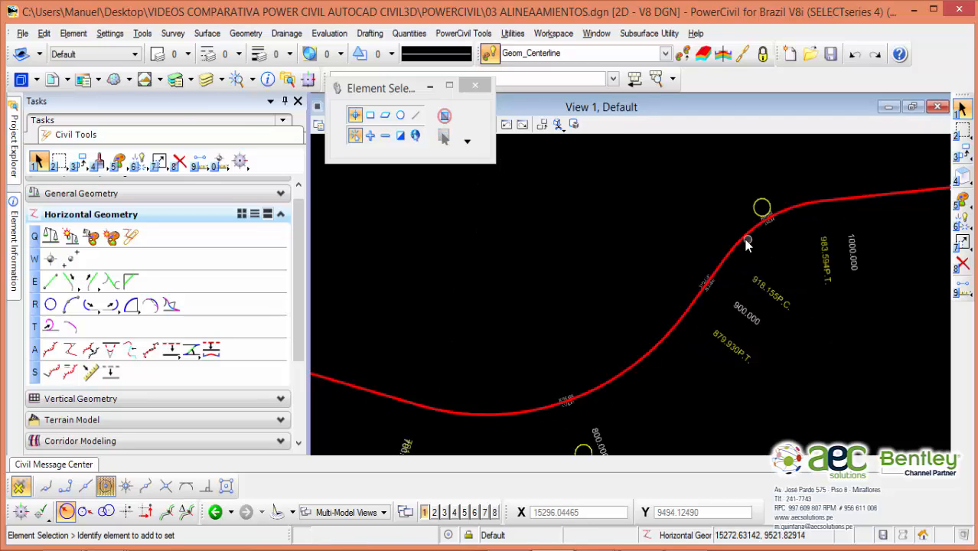
{"action": "left_click", "coordinate": [773, 285]}
{"action": "left_click", "coordinate": [775, 288]}
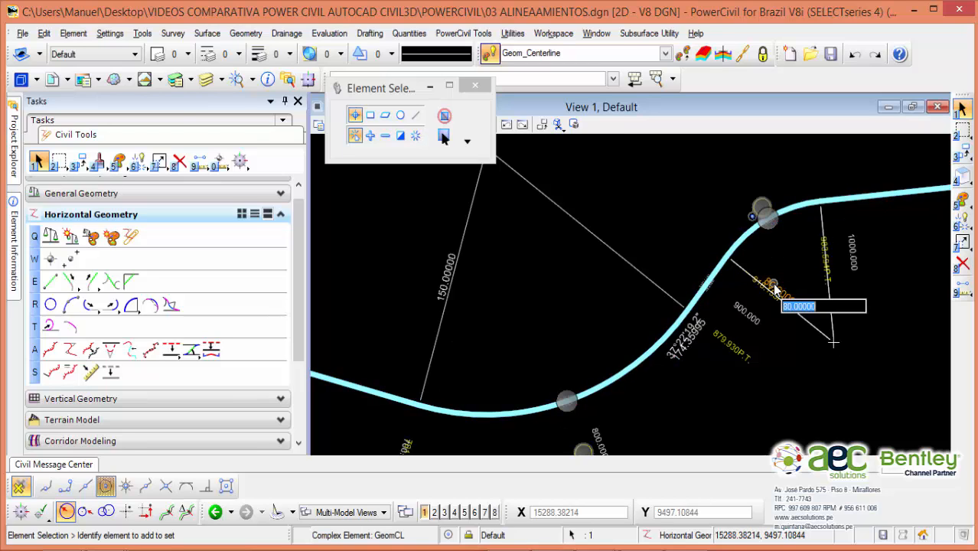
{"action": "type", "text": "150"}
{"action": "key", "text": "Return"}
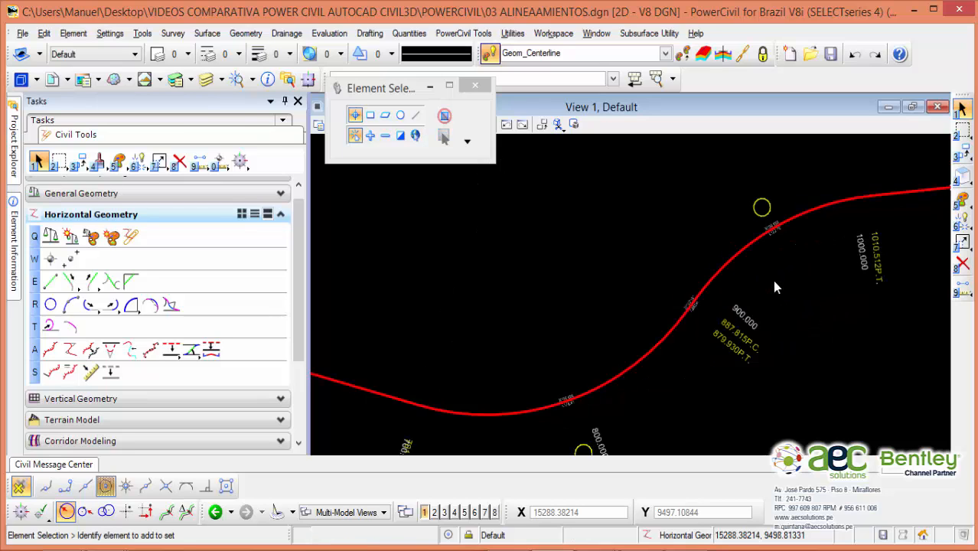
Examine the short tangent between the two curves and set the fourth vertex curve's radius back to 80
{"action": "scroll", "coordinate": [721, 305], "scroll_direction": "up", "scroll_amount": 2}
{"action": "scroll", "coordinate": [717, 313], "scroll_direction": "up", "scroll_amount": 3}
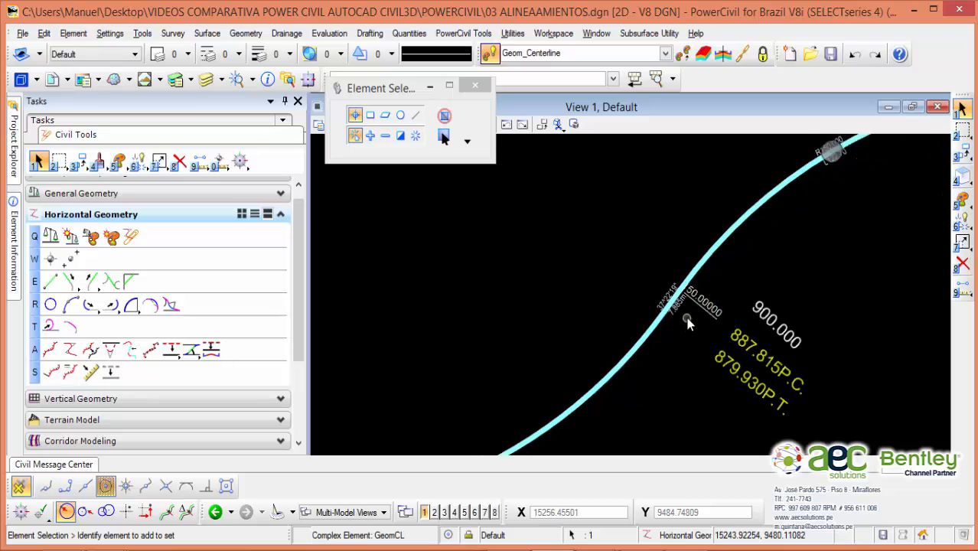
{"action": "scroll", "coordinate": [670, 311], "scroll_direction": "down", "scroll_amount": 3}
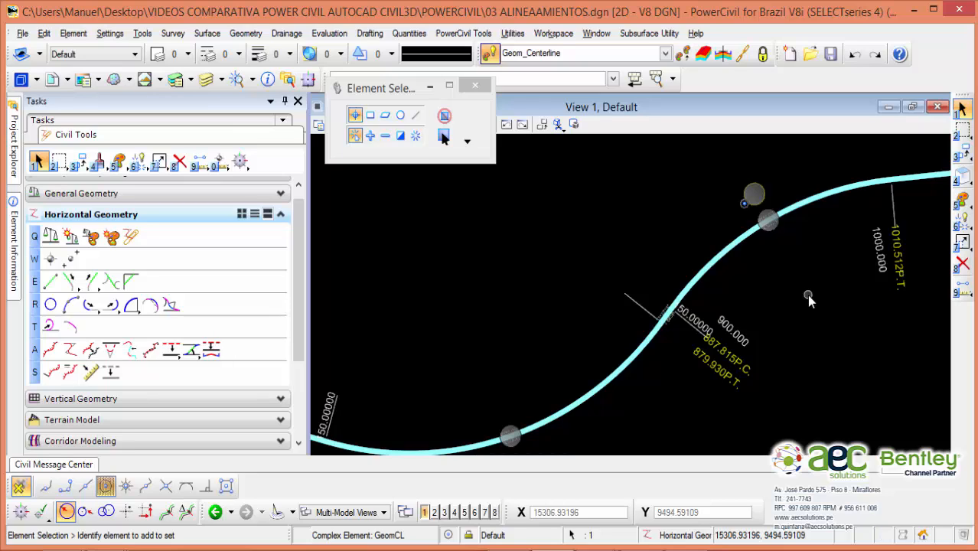
{"action": "left_click", "coordinate": [703, 326]}
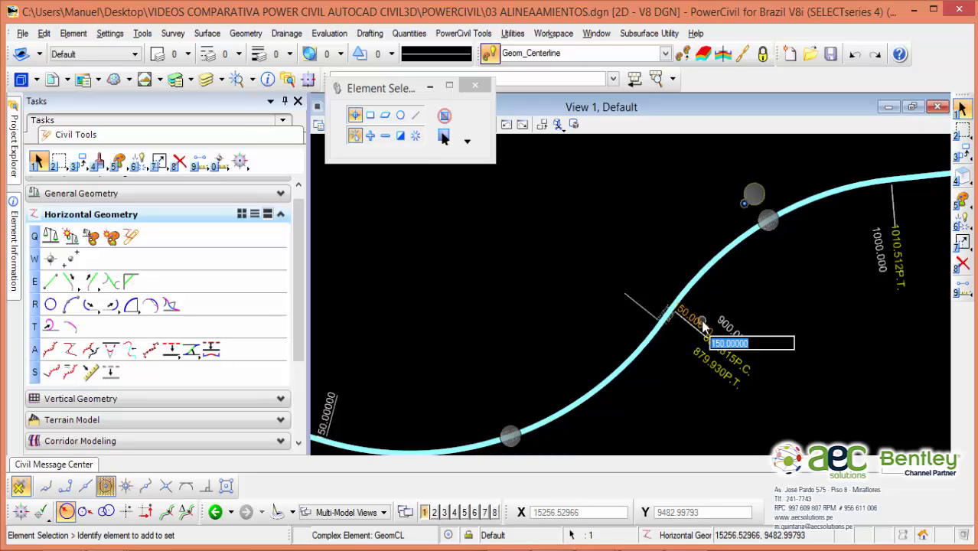
{"action": "type", "text": "8"}
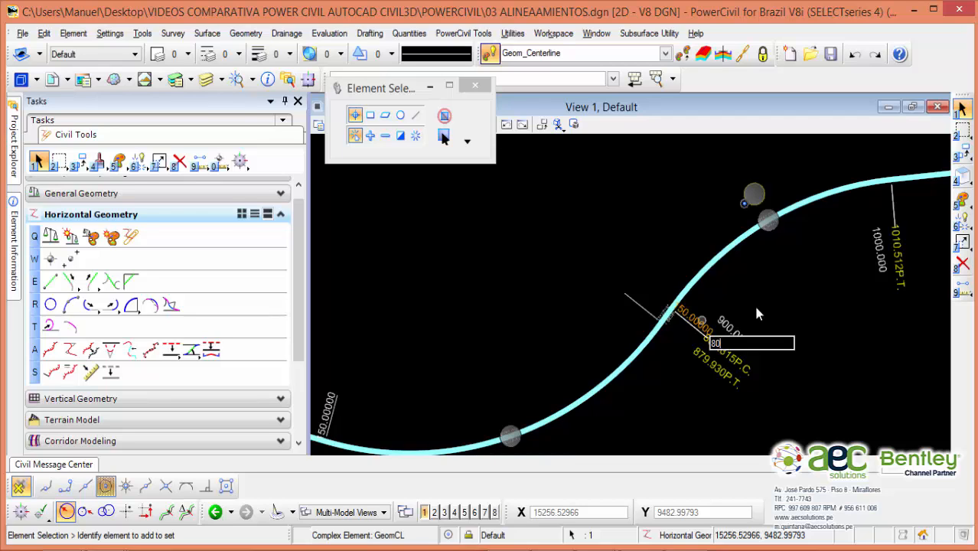
{"action": "type", "text": "0"}
{"action": "key", "text": "Return"}
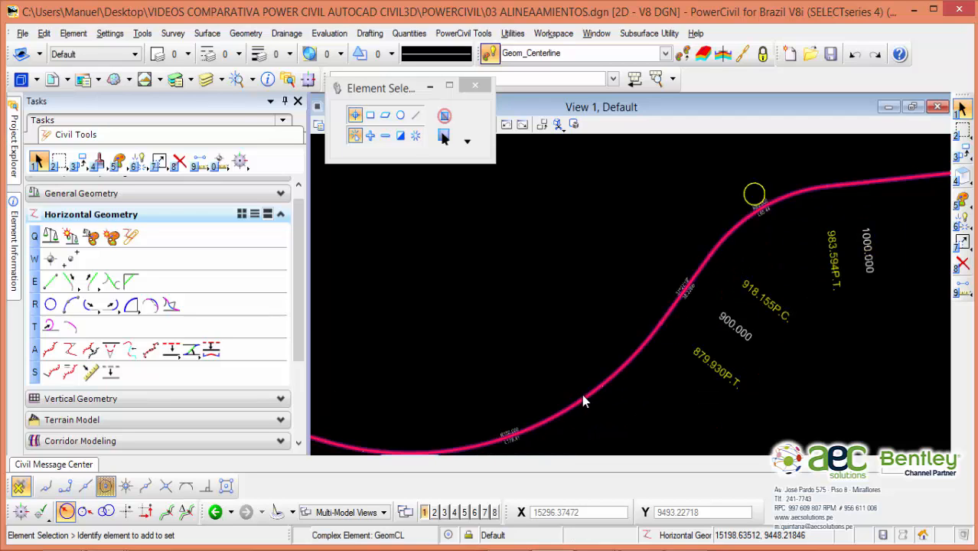
Reselect the alignment and set the third vertex curve's radius back to 80
{"action": "left_click", "coordinate": [582, 402]}
{"action": "left_click", "coordinate": [325, 406]}
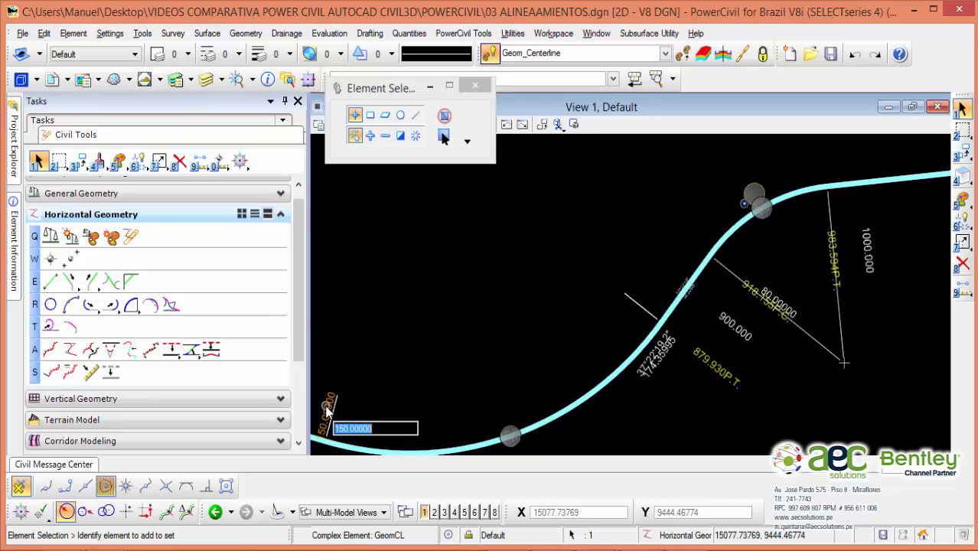
{"action": "type", "text": "80"}
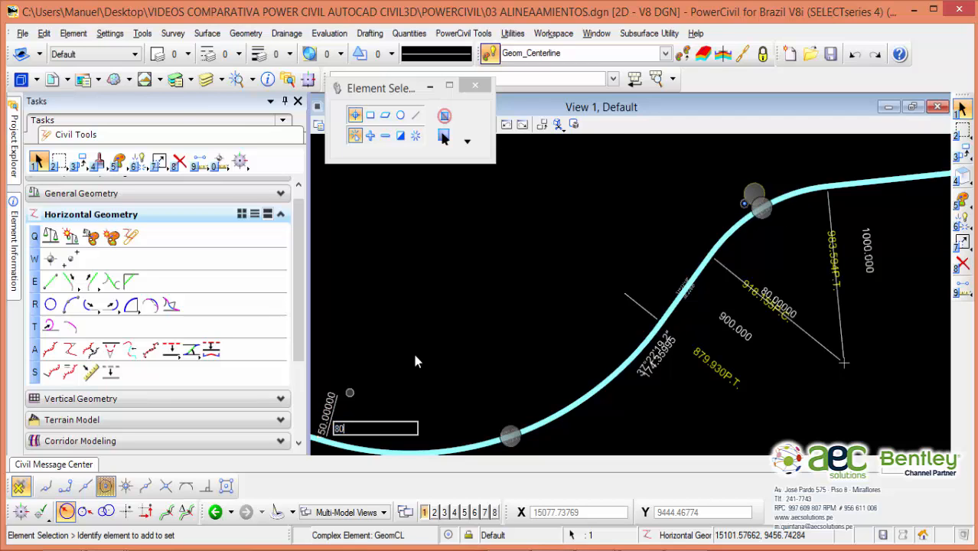
{"action": "key", "text": "Return"}
Select the alignment and examine the bearing and length labels of the tangent between the fourth and fifth vertices
{"action": "scroll", "coordinate": [432, 342], "scroll_direction": "down", "scroll_amount": 4}
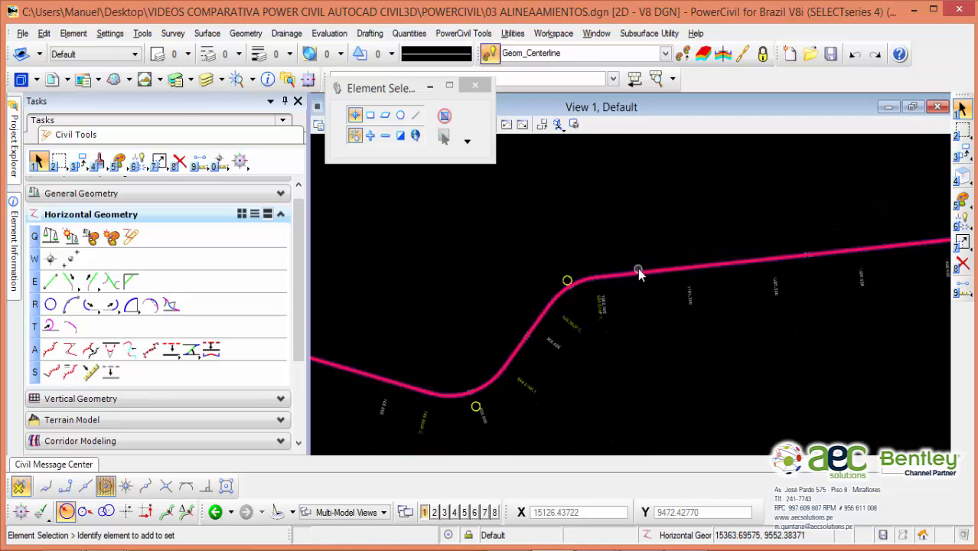
{"action": "scroll", "coordinate": [645, 271], "scroll_direction": "down", "scroll_amount": 3}
{"action": "scroll", "coordinate": [800, 252], "scroll_direction": "up", "scroll_amount": 2}
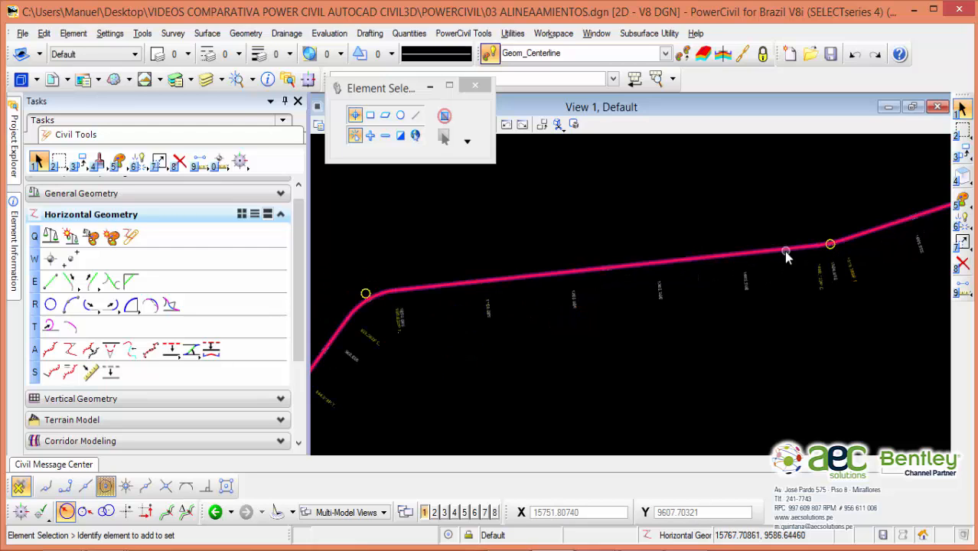
{"action": "left_click", "coordinate": [798, 249]}
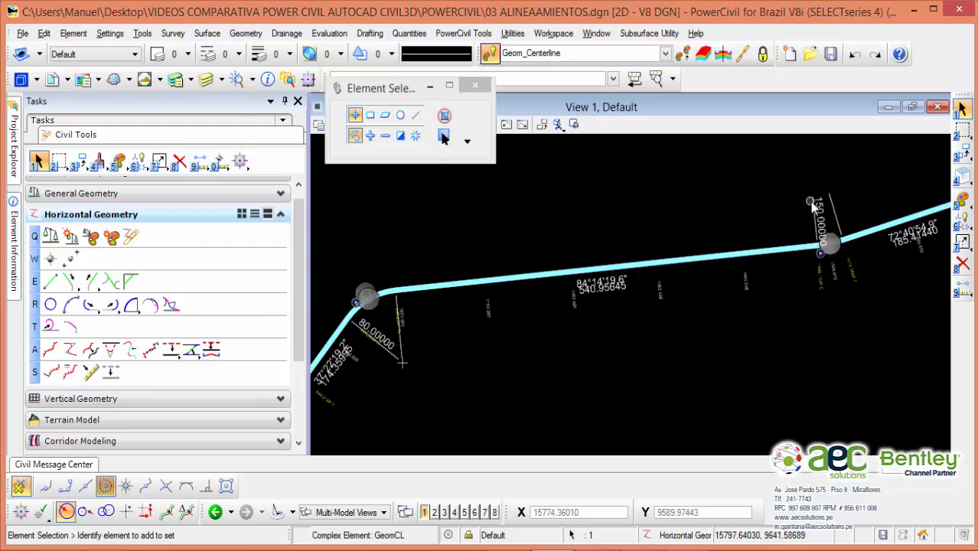
{"action": "scroll", "coordinate": [611, 294], "scroll_direction": "up", "scroll_amount": 2}
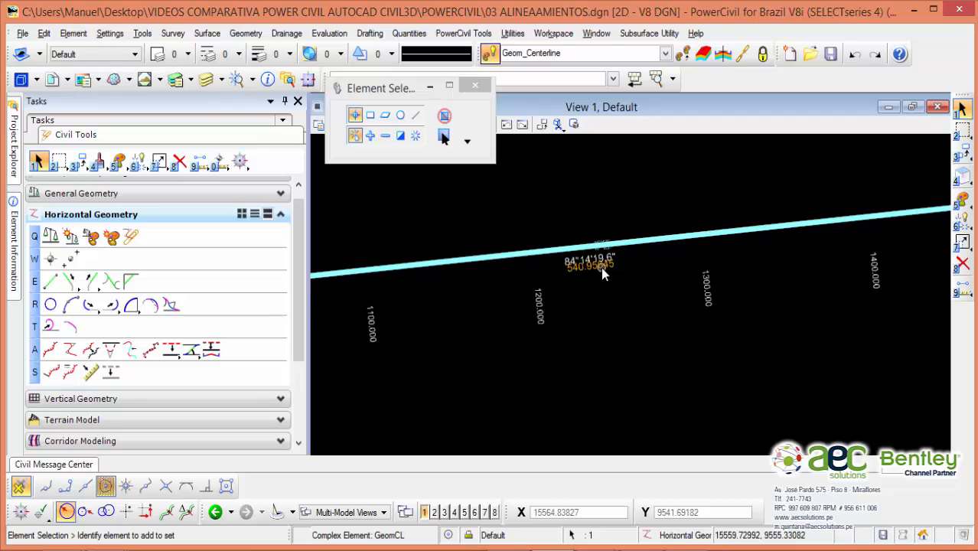
{"action": "scroll", "coordinate": [589, 261], "scroll_direction": "up", "scroll_amount": 2}
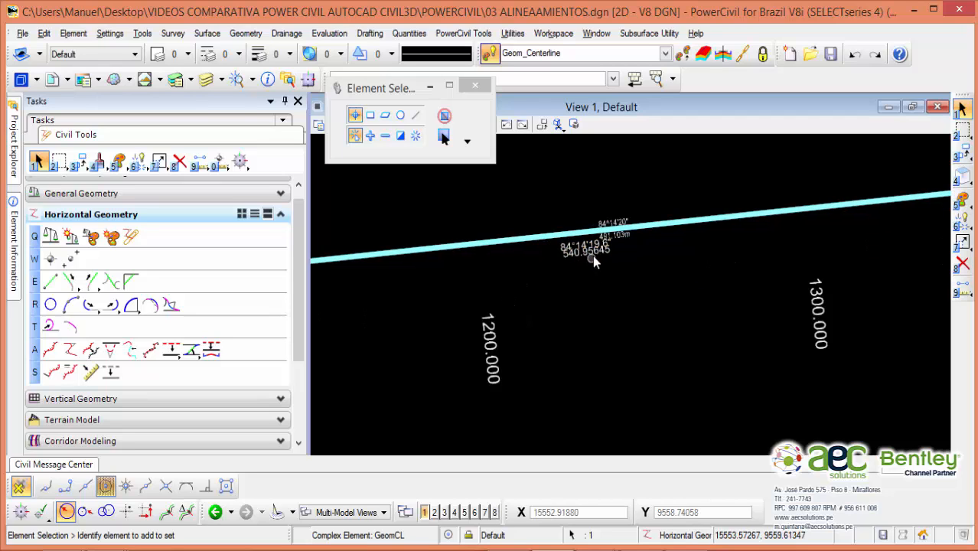
{"action": "scroll", "coordinate": [651, 241], "scroll_direction": "down", "scroll_amount": 3}
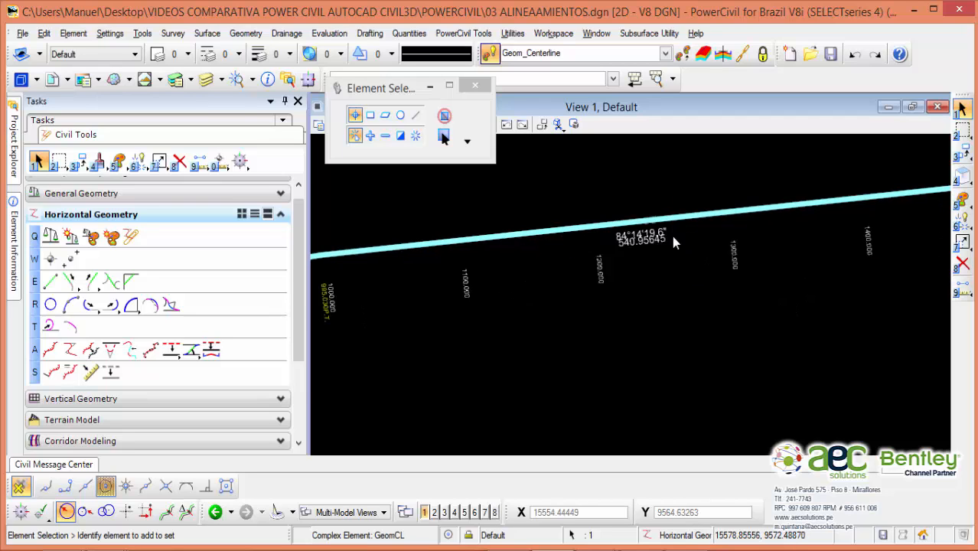
{"action": "scroll", "coordinate": [687, 286], "scroll_direction": "down", "scroll_amount": 1}
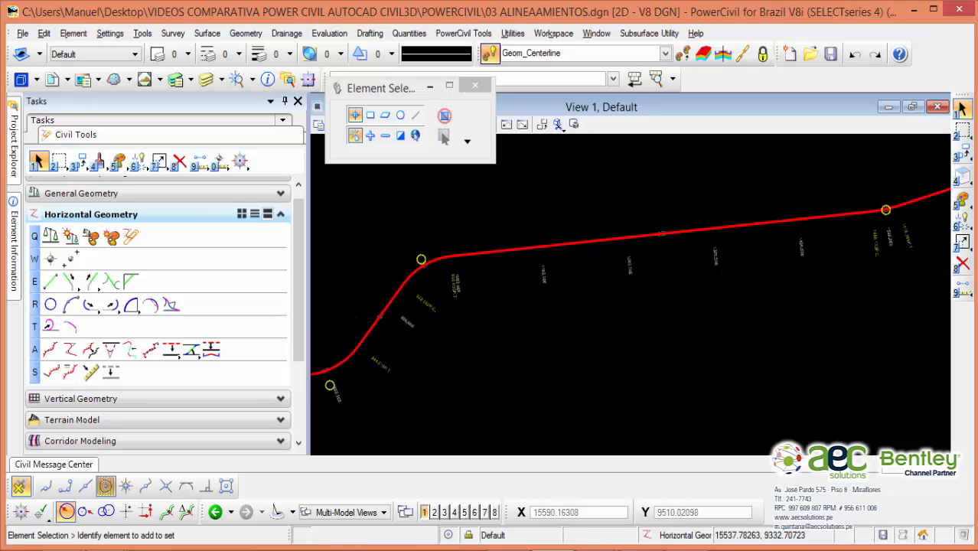
Switch to Civil 3D, select the EJE alignment and review its lines, curves and radii in the alignment entities table
{"action": "left_click", "coordinate": [639, 480]}
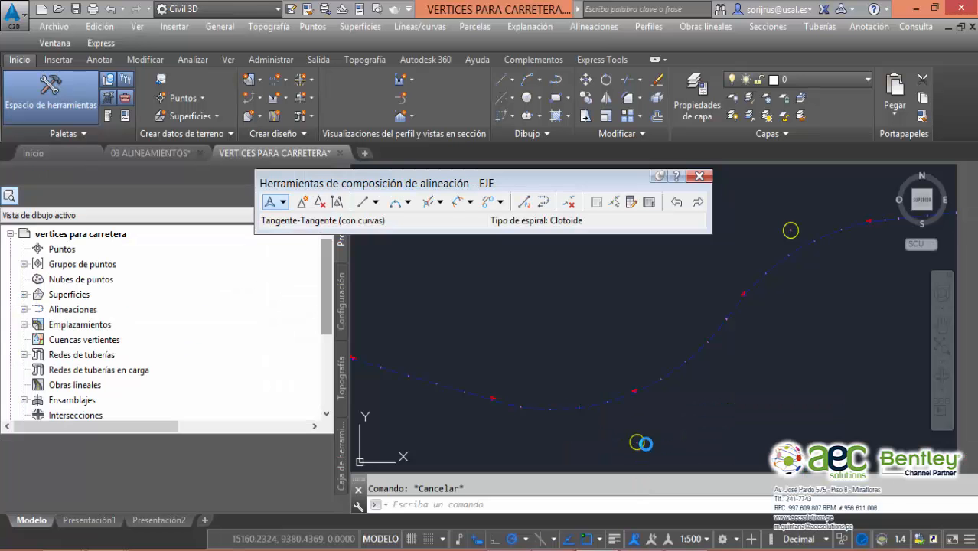
{"action": "left_click", "coordinate": [739, 301]}
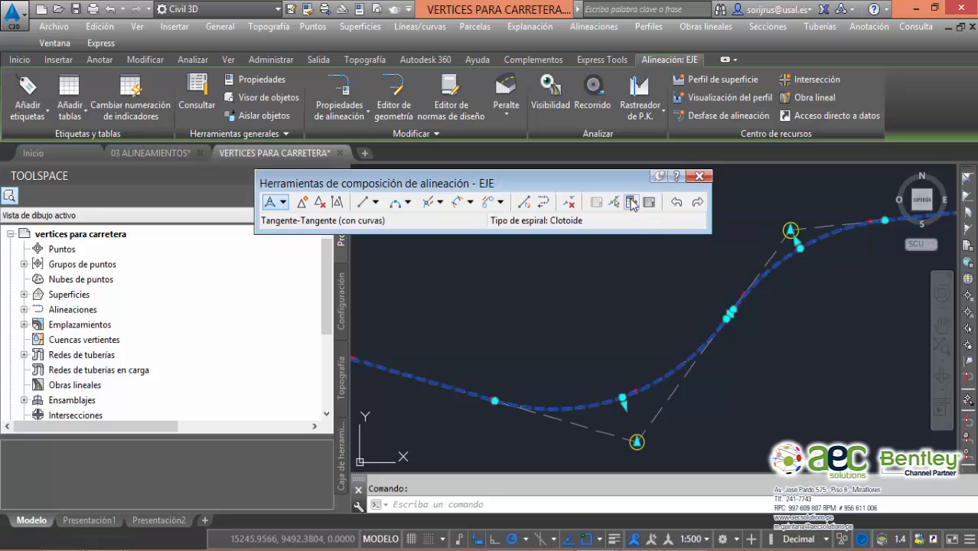
{"action": "left_click", "coordinate": [632, 202]}
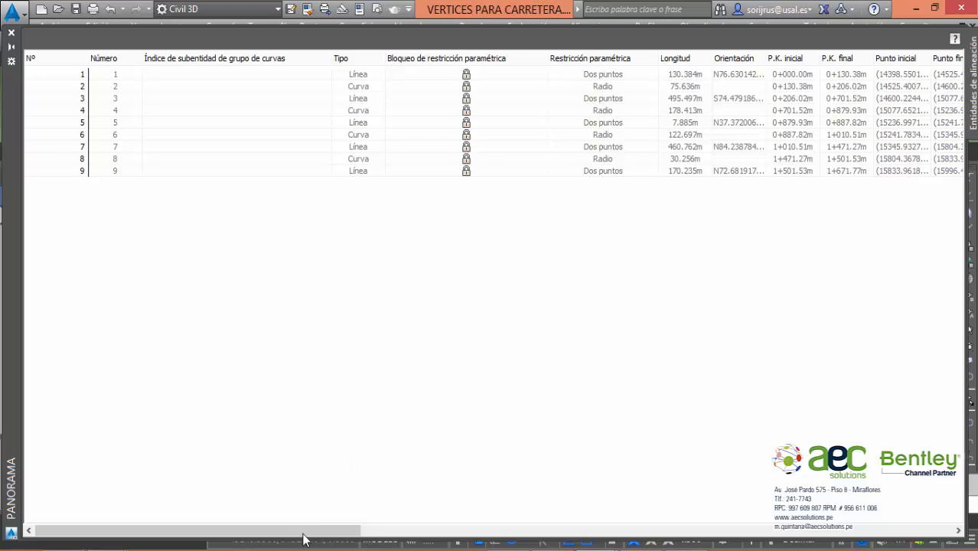
{"action": "left_click_drag", "start_coordinate": [306, 533], "coordinate": [243, 463]}
{"action": "left_click_drag", "start_coordinate": [323, 535], "coordinate": [545, 524]}
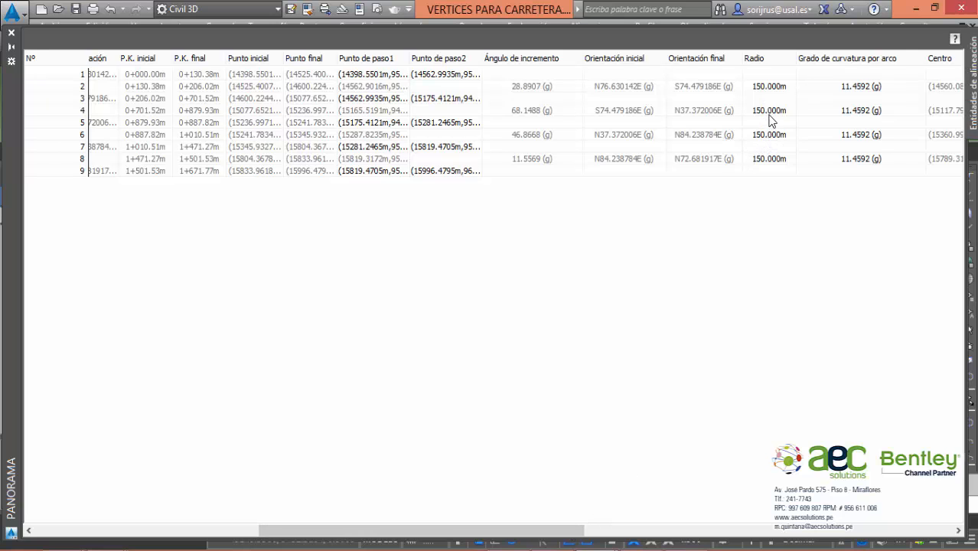
{"action": "left_click_drag", "start_coordinate": [563, 528], "coordinate": [256, 510]}
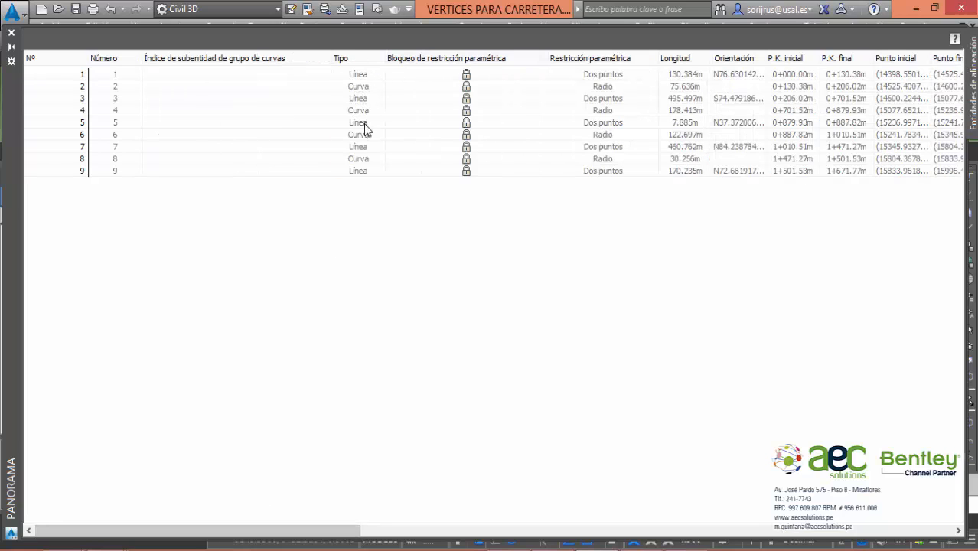
{"action": "left_click_drag", "start_coordinate": [316, 531], "coordinate": [651, 499]}
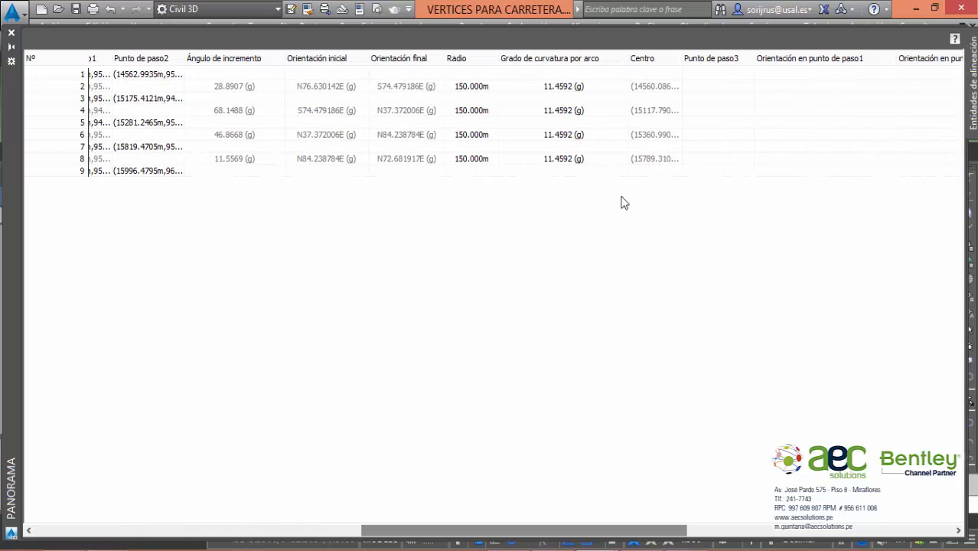
Set the radius of curve entity 4 to 80 m in the alignment entities table
{"action": "left_click", "coordinate": [480, 114]}
{"action": "left_click", "coordinate": [480, 111]}
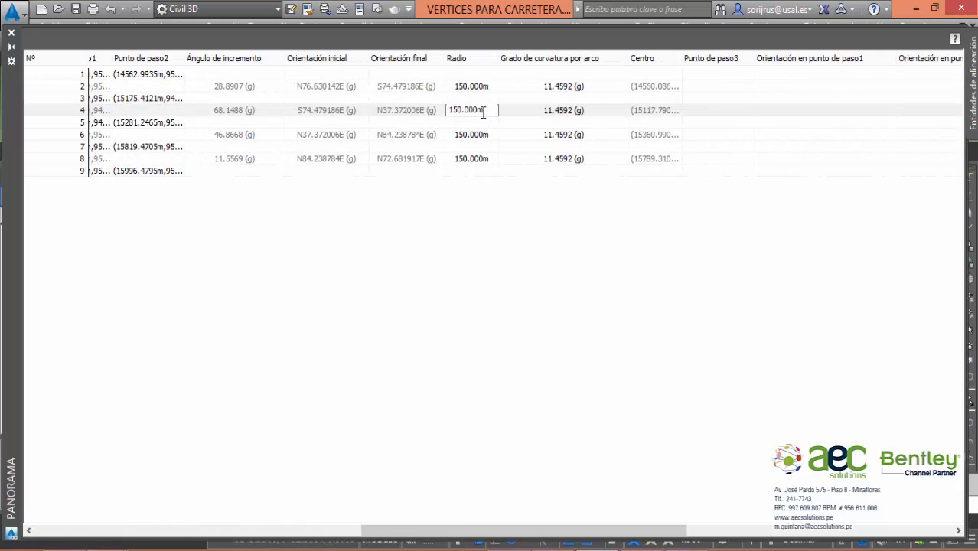
{"action": "left_click_drag", "start_coordinate": [484, 113], "coordinate": [416, 112]}
{"action": "type", "text": "80"}
{"action": "key", "text": "Return"}
Set the radius of curve entity 6 to 80 m and close the entities table and the alignment layout tools
{"action": "left_click", "coordinate": [481, 138]}
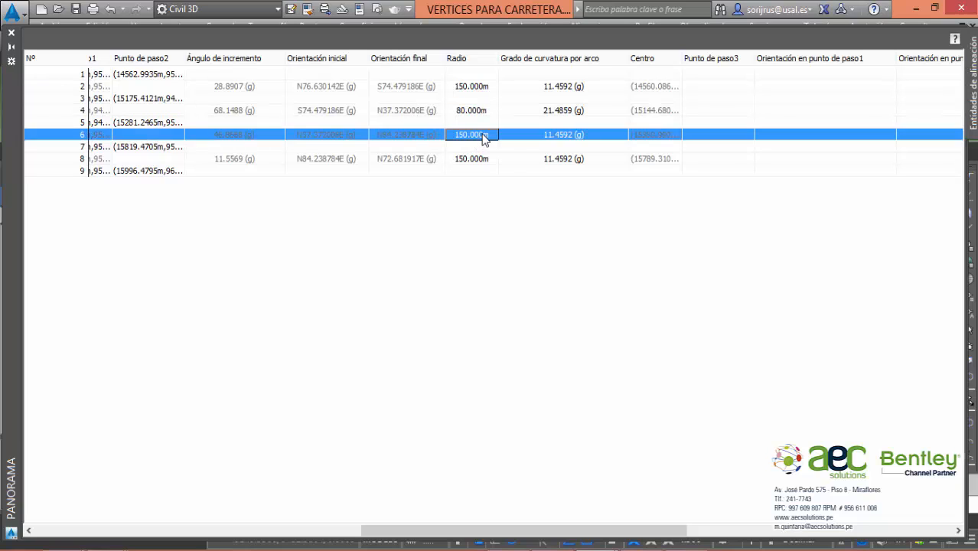
{"action": "left_click", "coordinate": [483, 134]}
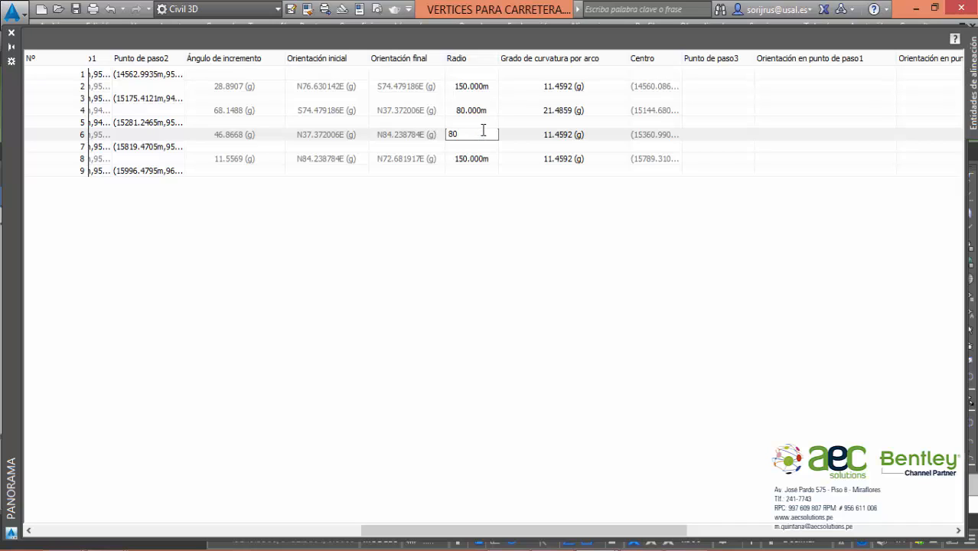
{"action": "key", "text": "Return"}
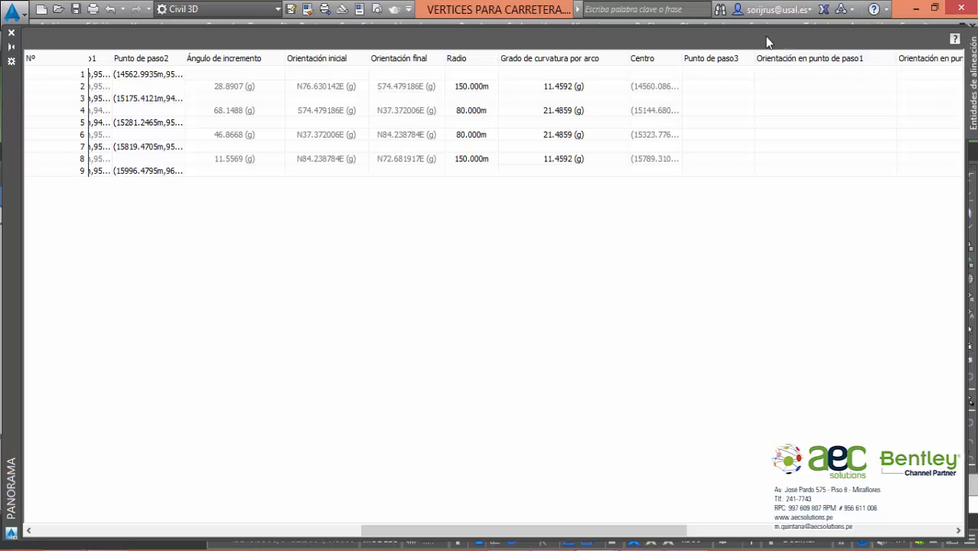
{"action": "left_click", "coordinate": [12, 34]}
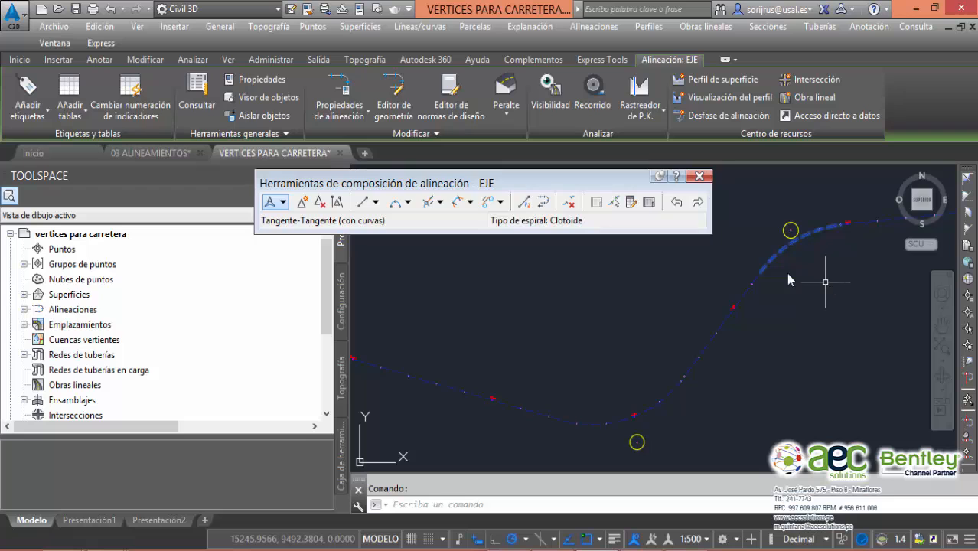
{"action": "left_click", "coordinate": [699, 176]}
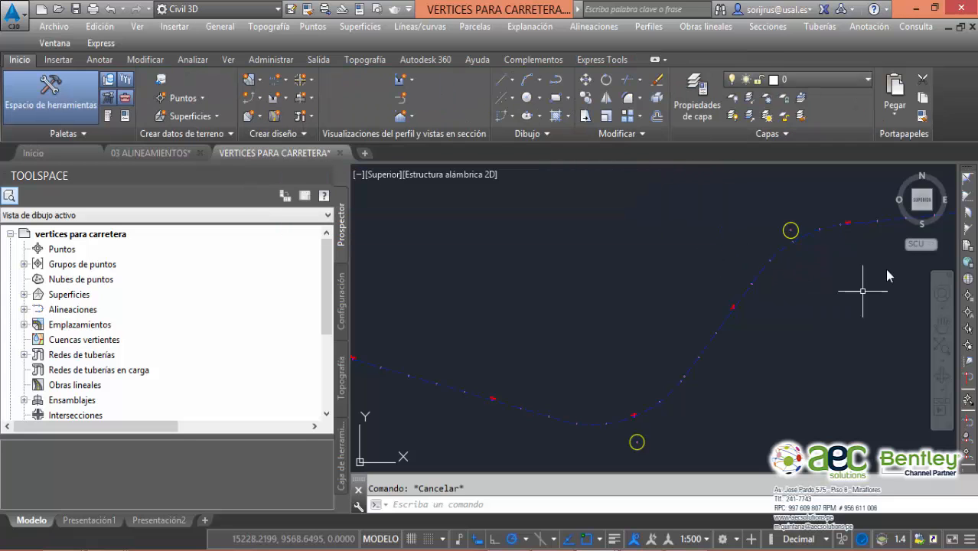
Select the EJE alignment, examine its curves and tangents towards the last vertex, and clear the selection
{"action": "left_click", "coordinate": [728, 326]}
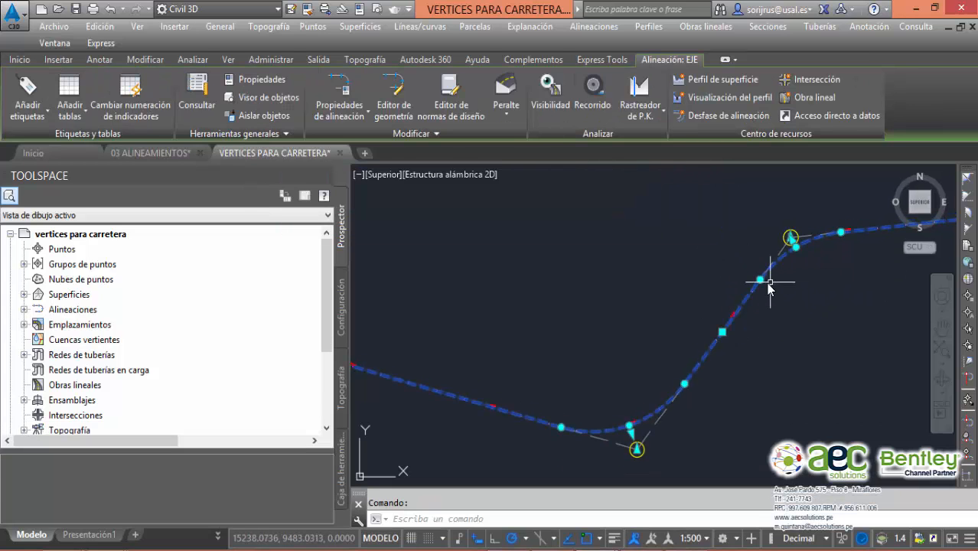
{"action": "scroll", "coordinate": [683, 389], "scroll_direction": "up", "scroll_amount": 3}
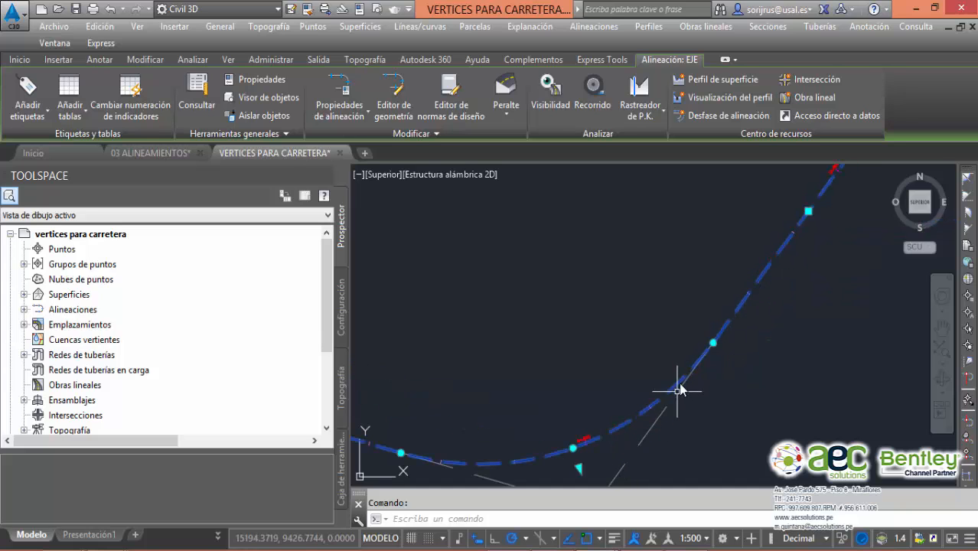
{"action": "scroll", "coordinate": [658, 345], "scroll_direction": "down", "scroll_amount": 4}
{"action": "scroll", "coordinate": [648, 331], "scroll_direction": "down", "scroll_amount": 3}
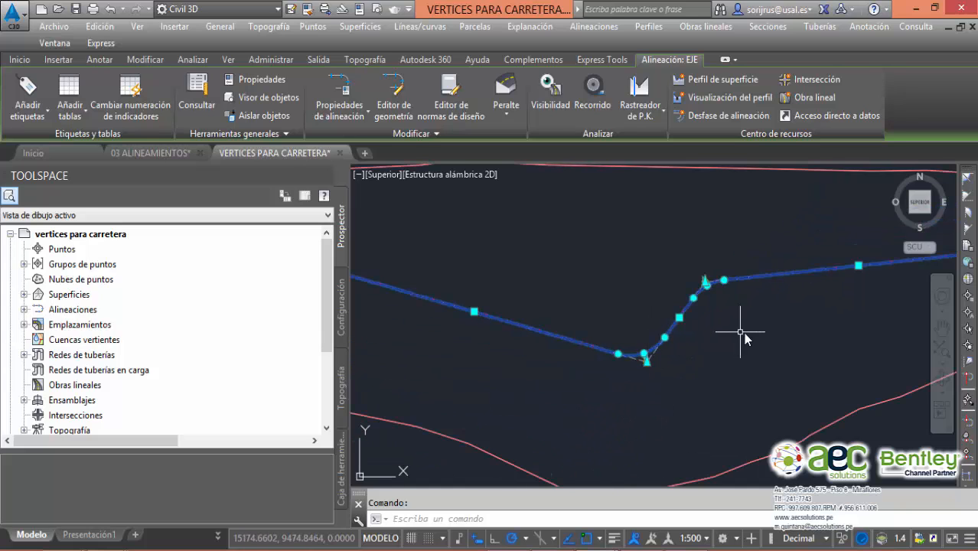
{"action": "scroll", "coordinate": [732, 278], "scroll_direction": "up", "scroll_amount": 5}
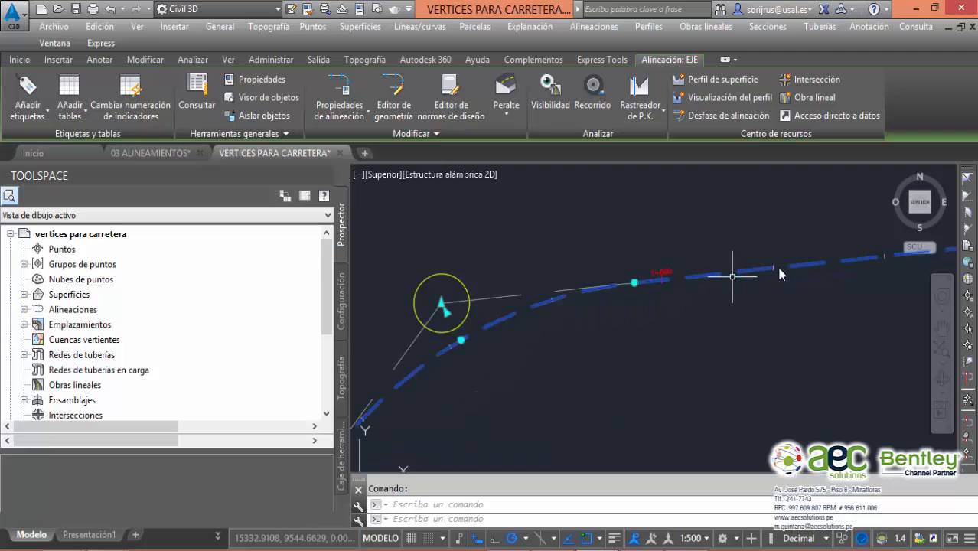
{"action": "scroll", "coordinate": [796, 285], "scroll_direction": "down", "scroll_amount": 5}
{"action": "middle_click_drag", "start_coordinate": [802, 287], "coordinate": [650, 307]}
{"action": "scroll", "coordinate": [739, 293], "scroll_direction": "up", "scroll_amount": 5}
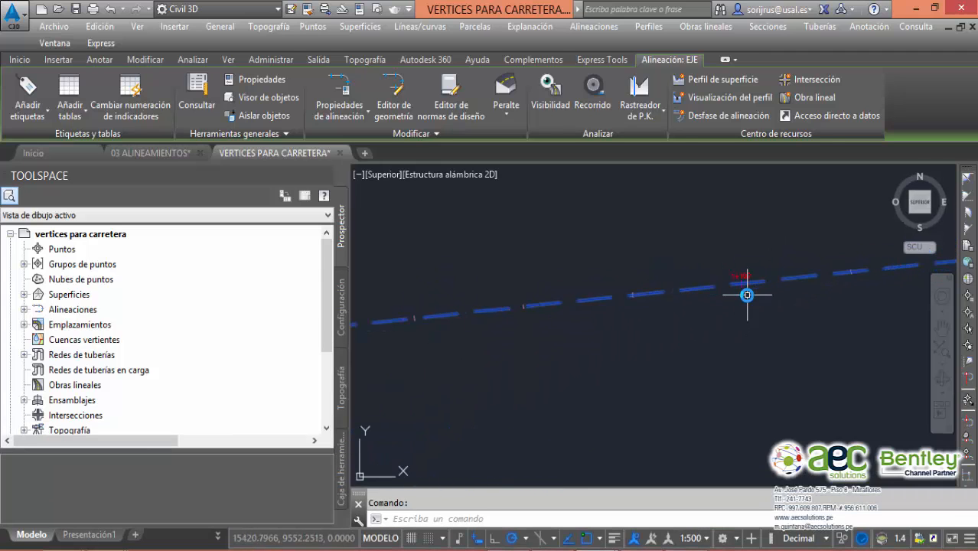
{"action": "scroll", "coordinate": [796, 303], "scroll_direction": "down", "scroll_amount": 5}
{"action": "middle_click_drag", "start_coordinate": [836, 310], "coordinate": [729, 304]}
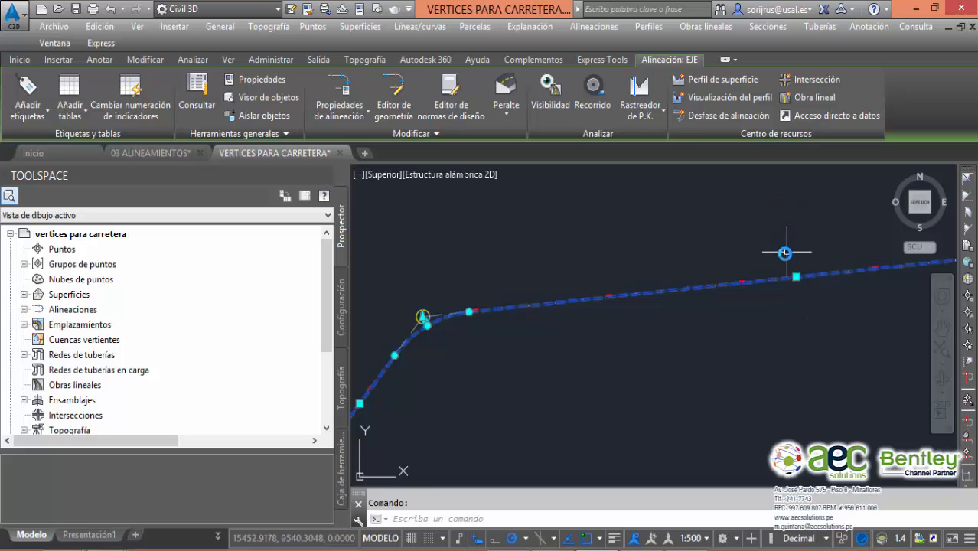
{"action": "key", "text": "Escape"}
{"action": "scroll", "coordinate": [774, 331], "scroll_direction": "down", "scroll_amount": 4}
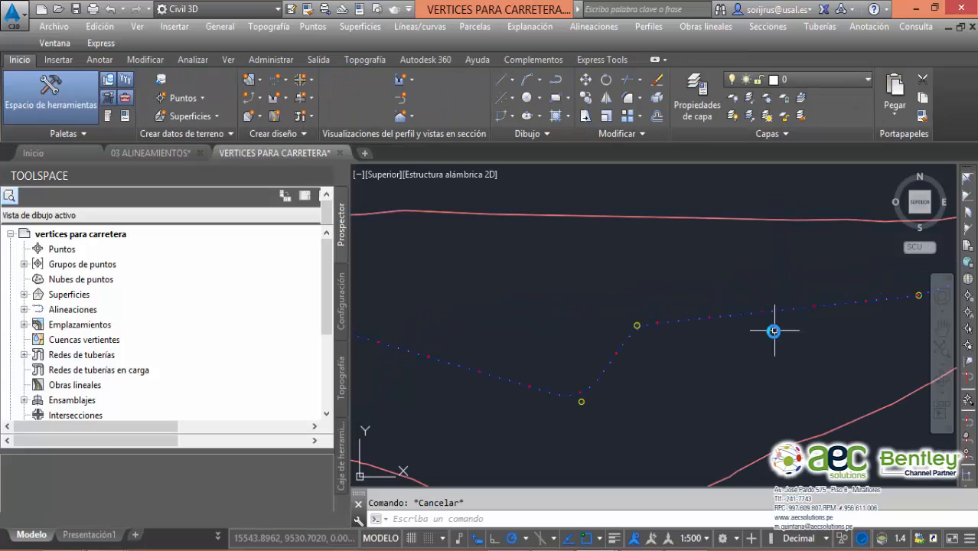
{"action": "scroll", "coordinate": [770, 333], "scroll_direction": "down", "scroll_amount": 2}
{"action": "middle_click_drag", "start_coordinate": [775, 333], "coordinate": [821, 331]}
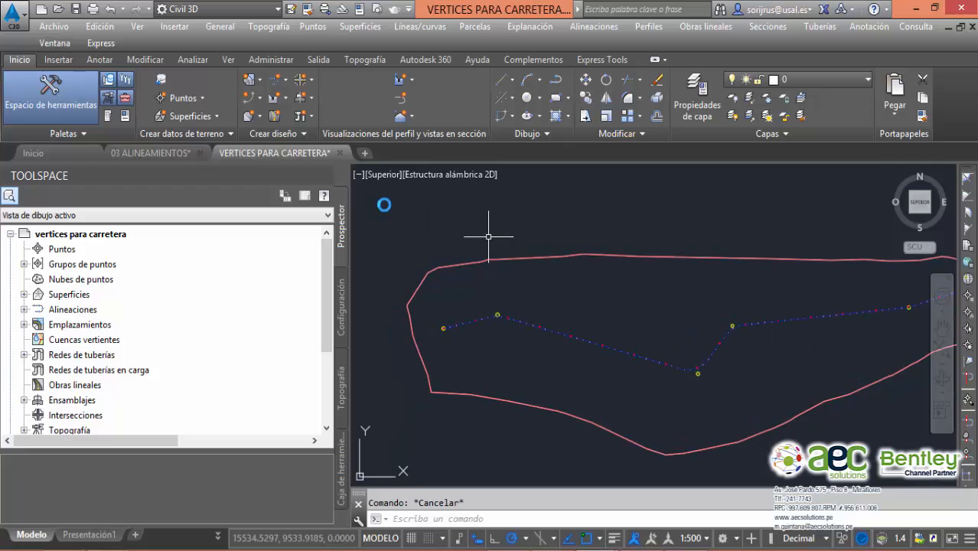
Save the Civil 3D drawing, switch to PowerCivil and save the 03 ALINEAAMIENTOS.dgn file
{"action": "left_click", "coordinate": [78, 9]}
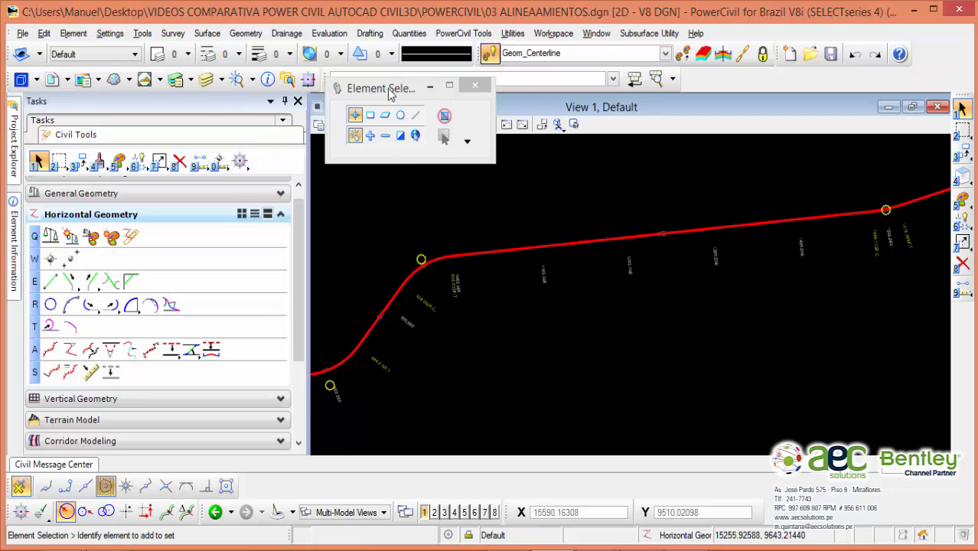
{"action": "left_click_drag", "start_coordinate": [391, 92], "coordinate": [502, 152]}
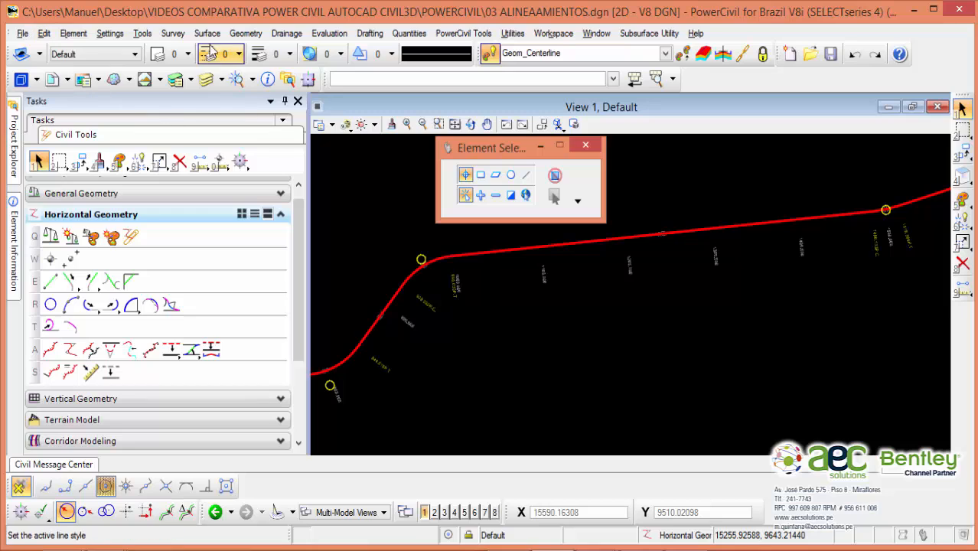
{"action": "left_click", "coordinate": [23, 33]}
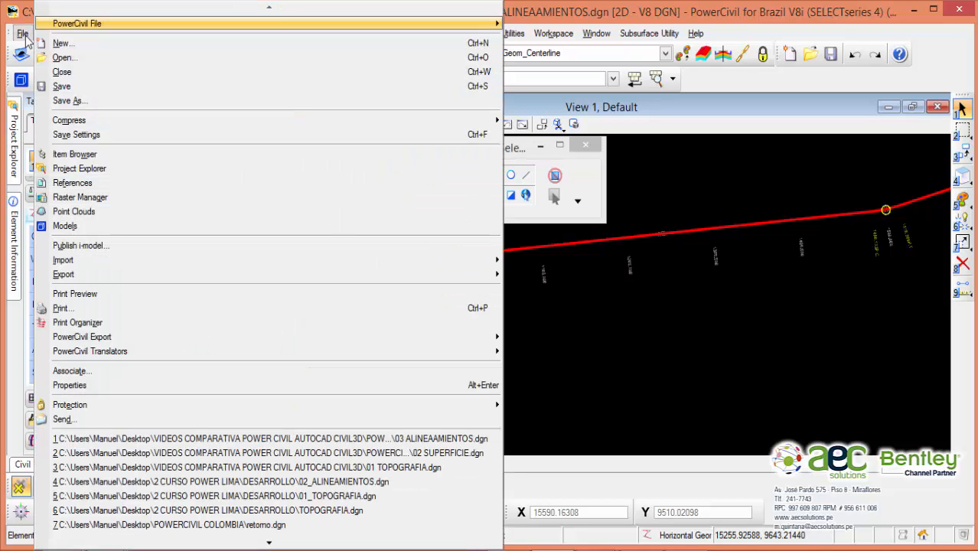
{"action": "left_click", "coordinate": [62, 86]}
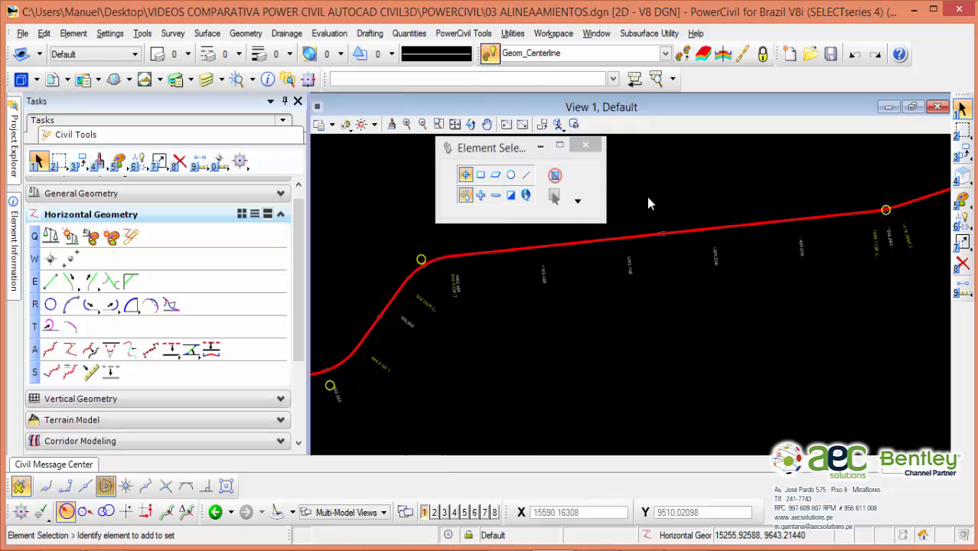
Review the alignment's course from its end vertex back to its starting vertex
{"action": "scroll", "coordinate": [645, 302], "scroll_direction": "down", "scroll_amount": 2}
{"action": "scroll", "coordinate": [645, 299], "scroll_direction": "up", "scroll_amount": 1}
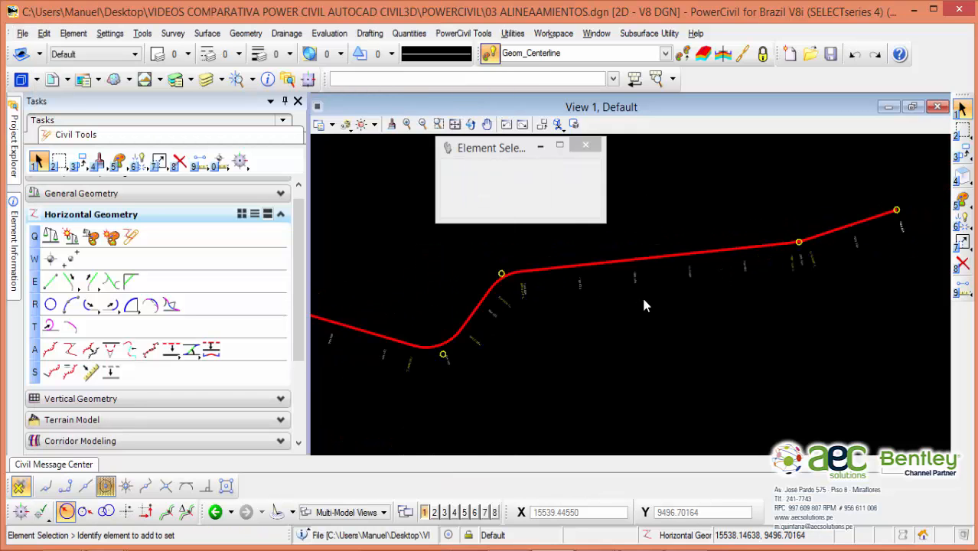
{"action": "middle_click_drag", "start_coordinate": [645, 299], "coordinate": [753, 324]}
{"action": "scroll", "coordinate": [753, 324], "scroll_direction": "up", "scroll_amount": 1}
{"action": "scroll", "coordinate": [635, 350], "scroll_direction": "down", "scroll_amount": 1}
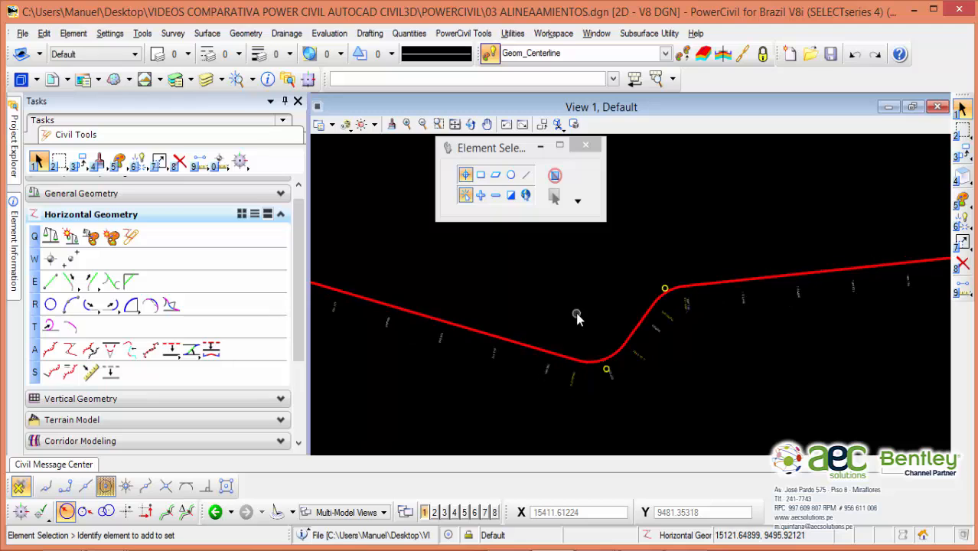
{"action": "middle_click_drag", "start_coordinate": [555, 279], "coordinate": [714, 304]}
{"action": "mouse_move", "coordinate": [604, 267]}
{"action": "middle_mouse_down"}
{"action": "mouse_move", "coordinate": [696, 277]}
{"action": "mouse_move", "coordinate": [614, 273]}
{"action": "middle_mouse_up"}
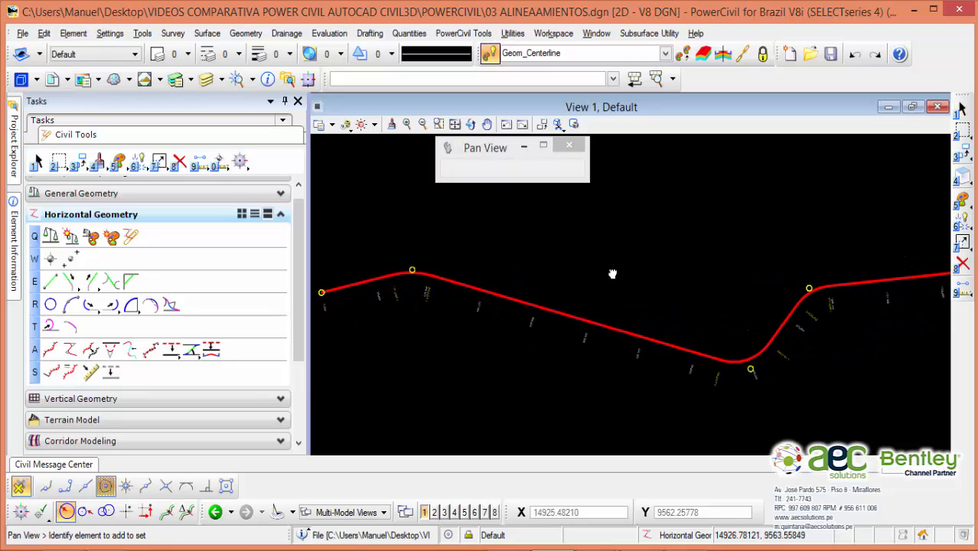
{"action": "middle_click_drag", "start_coordinate": [548, 345], "coordinate": [627, 349]}
{"action": "scroll", "coordinate": [620, 349], "scroll_direction": "up", "scroll_amount": 1}
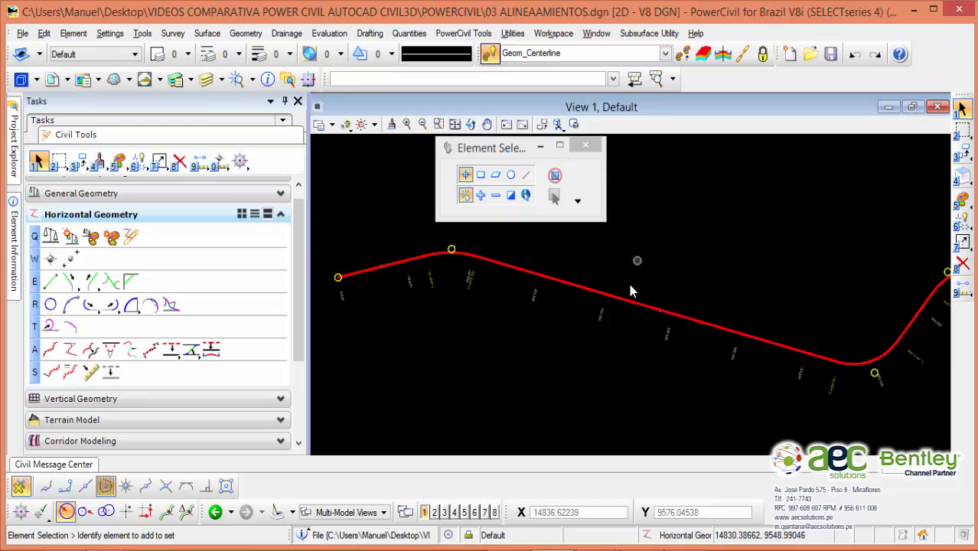
{"action": "scroll", "coordinate": [635, 309], "scroll_direction": "up", "scroll_amount": 3}
{"action": "scroll", "coordinate": [634, 308], "scroll_direction": "down", "scroll_amount": 4}
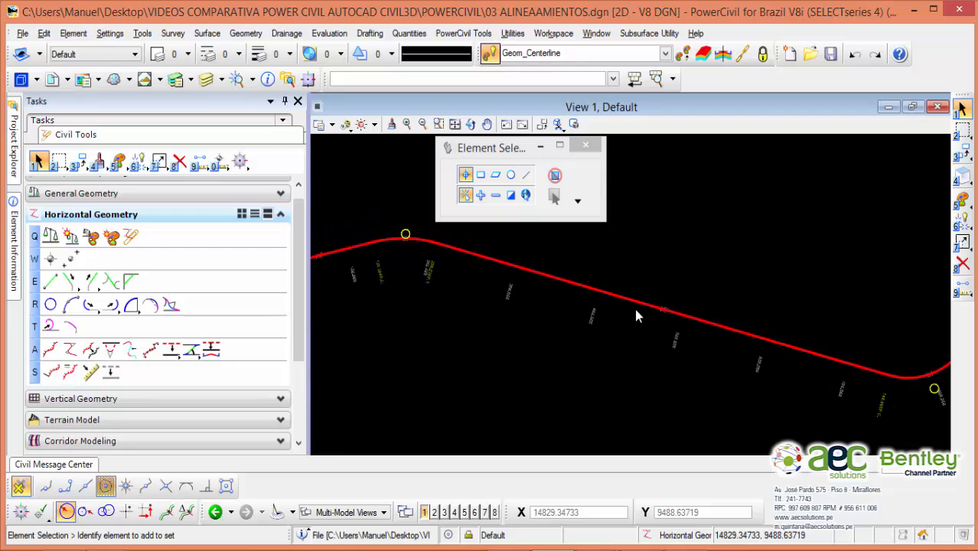
{"action": "middle_click_drag", "start_coordinate": [642, 306], "coordinate": [678, 284]}
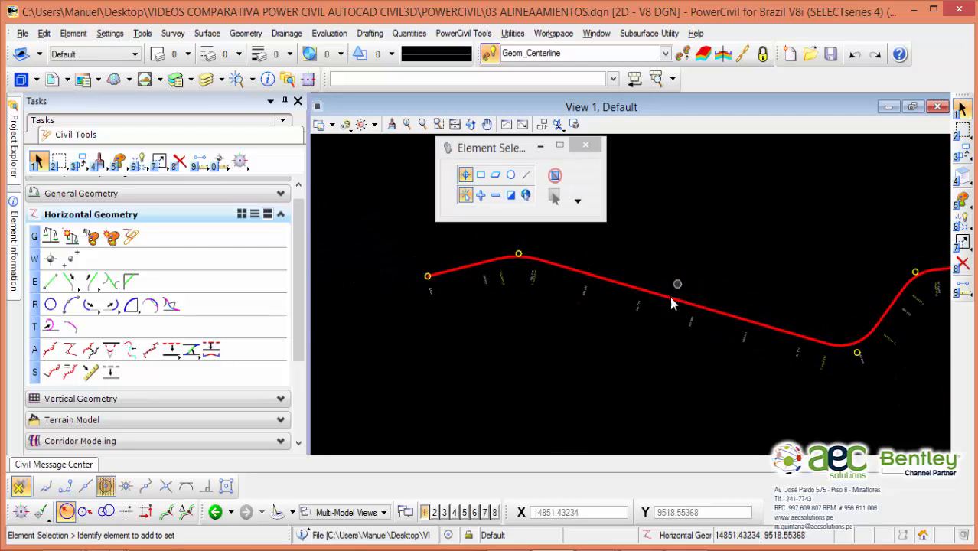
{"action": "middle_click_drag", "start_coordinate": [658, 320], "coordinate": [642, 321]}
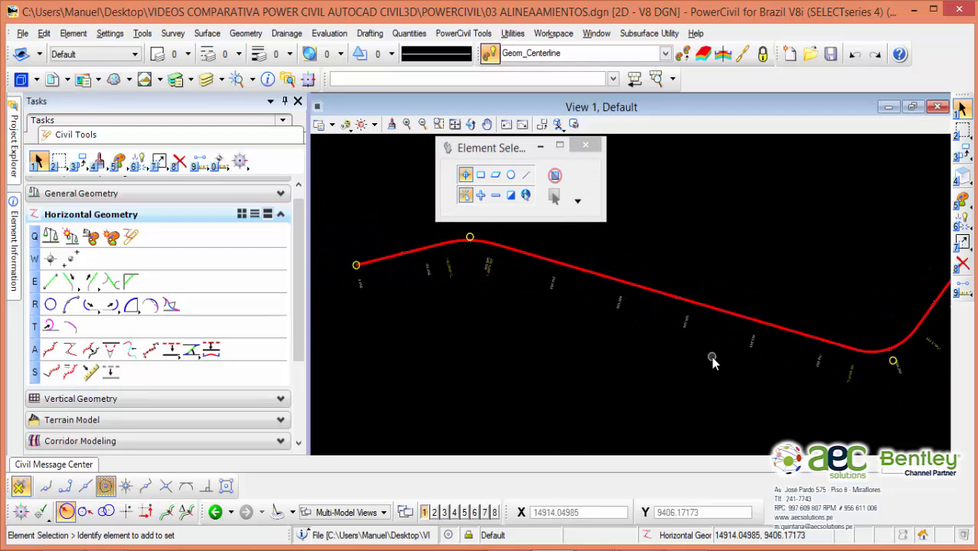
{"action": "scroll", "coordinate": [660, 356], "scroll_direction": "down", "scroll_amount": 1}
{"action": "scroll", "coordinate": [660, 356], "scroll_direction": "up", "scroll_amount": 1}
{"action": "mouse_move", "coordinate": [660, 356]}
{"action": "middle_mouse_down"}
{"action": "mouse_move", "coordinate": [620, 347]}
{"action": "mouse_move", "coordinate": [647, 346]}
{"action": "middle_mouse_up"}
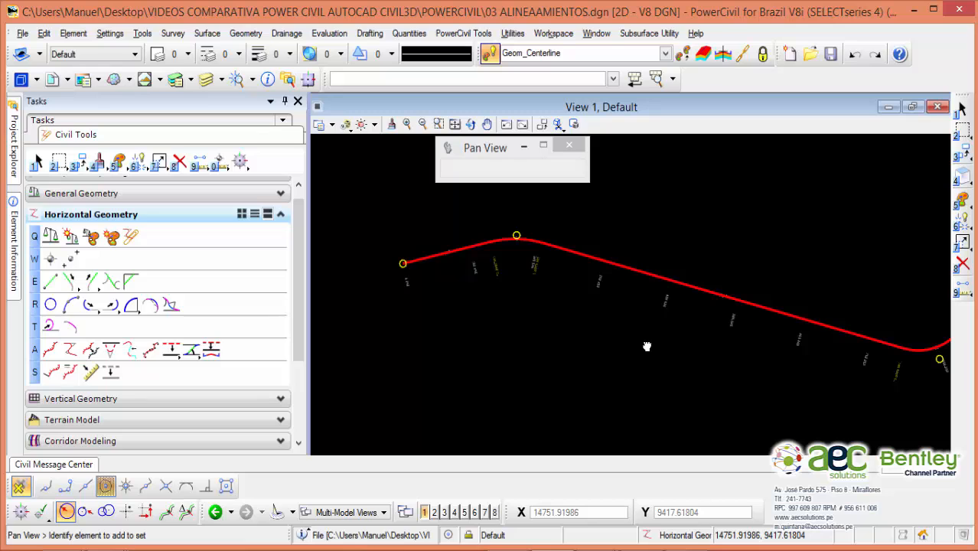
{"action": "mouse_move", "coordinate": [646, 347]}
{"action": "middle_mouse_down"}
{"action": "mouse_move", "coordinate": [684, 256]}
{"action": "mouse_move", "coordinate": [649, 335]}
{"action": "middle_mouse_up"}
{"action": "scroll", "coordinate": [686, 266], "scroll_direction": "down", "scroll_amount": 2}
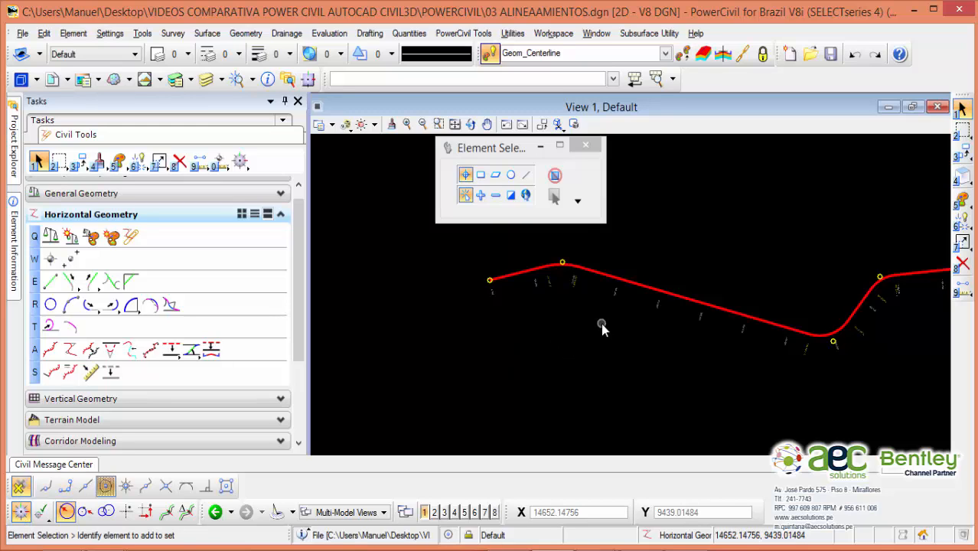
Start Civil AccuDraw's Set Origin, activate the near snap and select the alignment on the long tangent after the first curve
{"action": "left_click", "coordinate": [48, 519]}
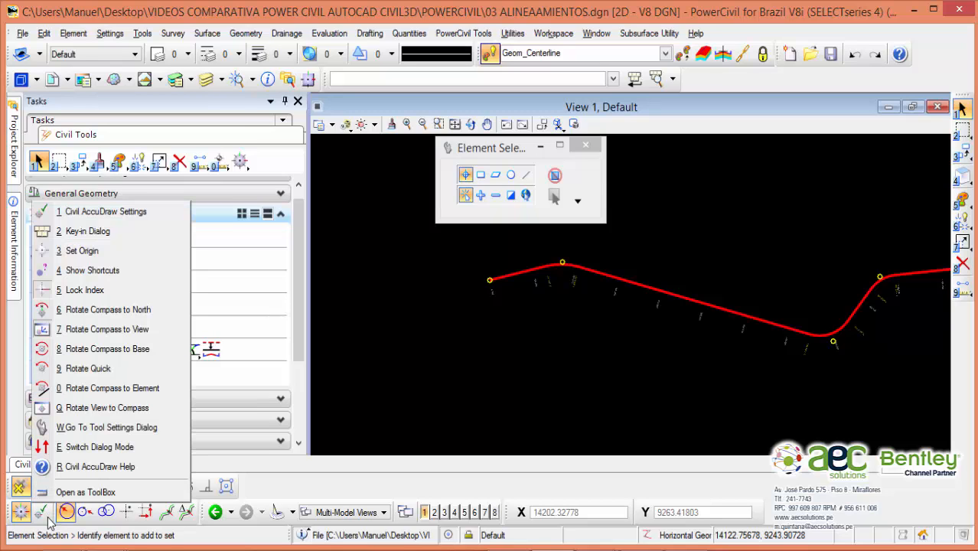
{"action": "left_click", "coordinate": [83, 252]}
{"action": "scroll", "coordinate": [642, 287], "scroll_direction": "up", "scroll_amount": 2}
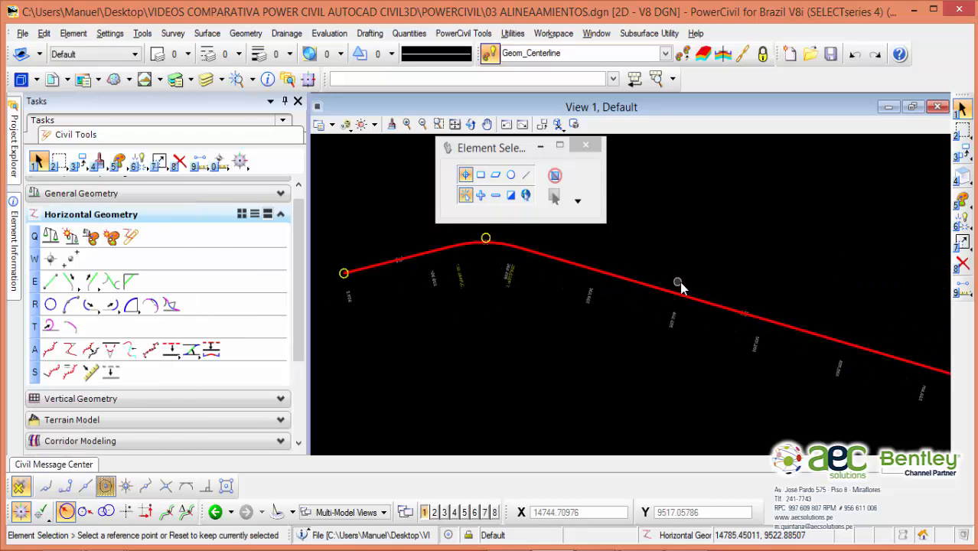
{"action": "middle_click", "coordinate": [652, 302]}
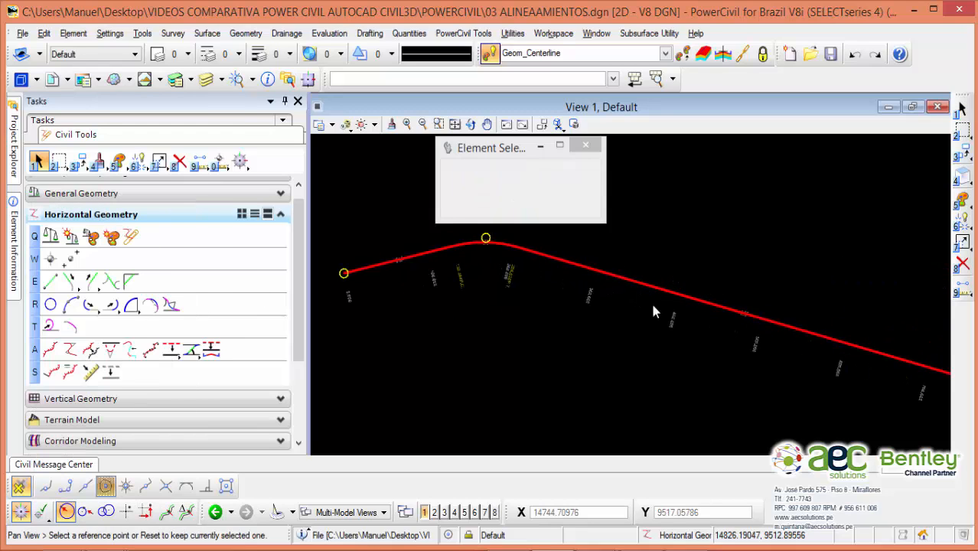
{"action": "left_click", "coordinate": [46, 488]}
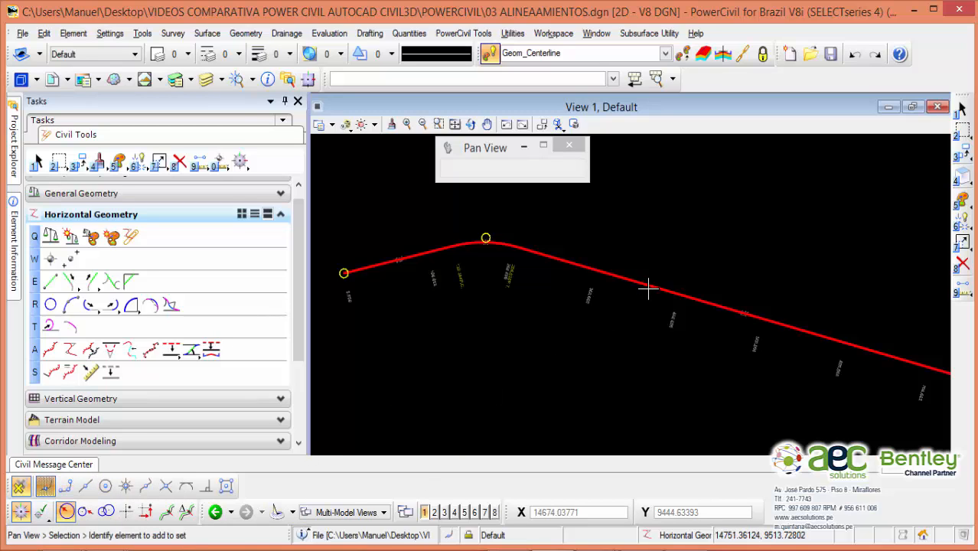
{"action": "middle_click_drag", "start_coordinate": [643, 291], "coordinate": [616, 318]}
{"action": "scroll", "coordinate": [618, 317], "scroll_direction": "up", "scroll_amount": 1}
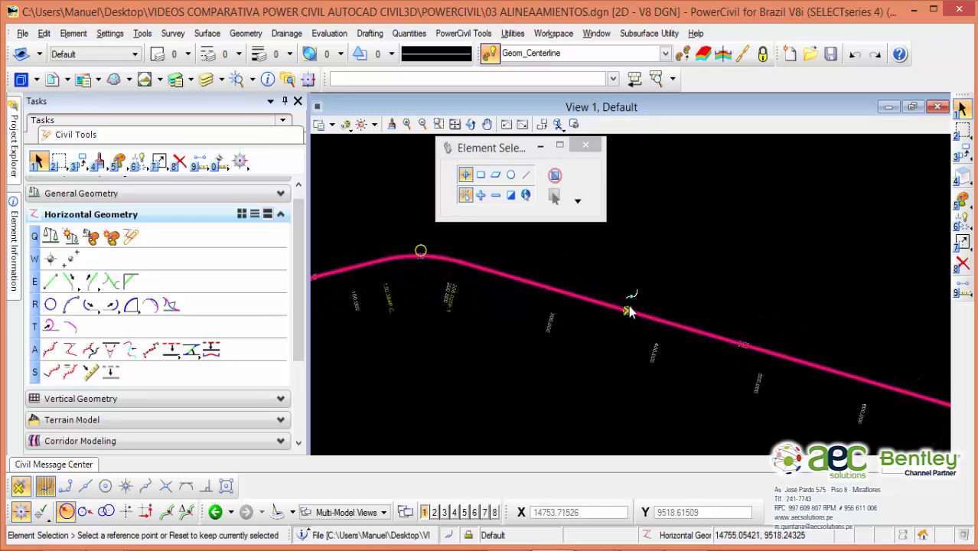
{"action": "left_click", "coordinate": [622, 320]}
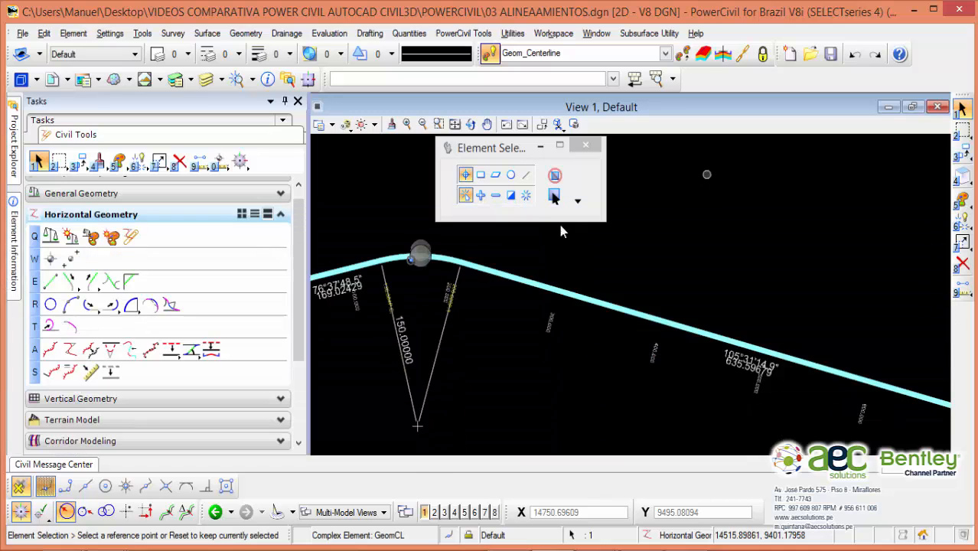
Place the Civil AccuDraw origin on the alignment's long tangent, between the first curve and the tangent's bearing label
{"action": "left_click", "coordinate": [43, 514]}
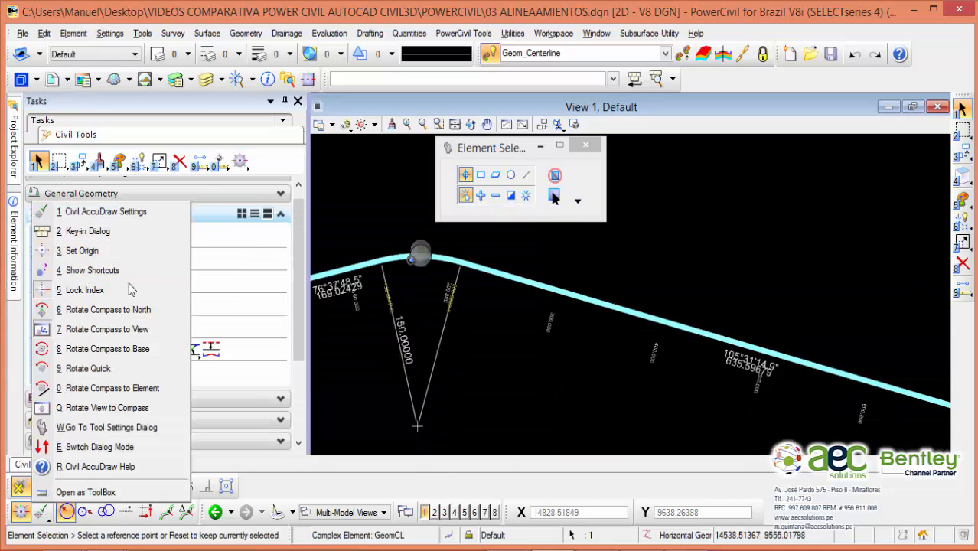
{"action": "left_click", "coordinate": [577, 311]}
{"action": "left_click", "coordinate": [586, 300]}
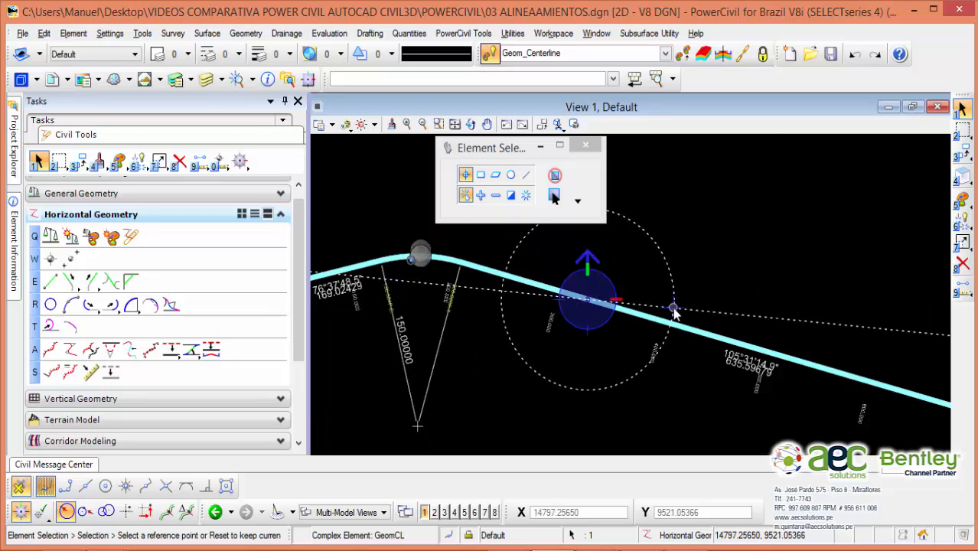
Start a line in Civil AccuDraw's Station-Offset mode with its start point on the alignment's long tangent, near the 400.000 label
{"action": "left_click", "coordinate": [51, 283]}
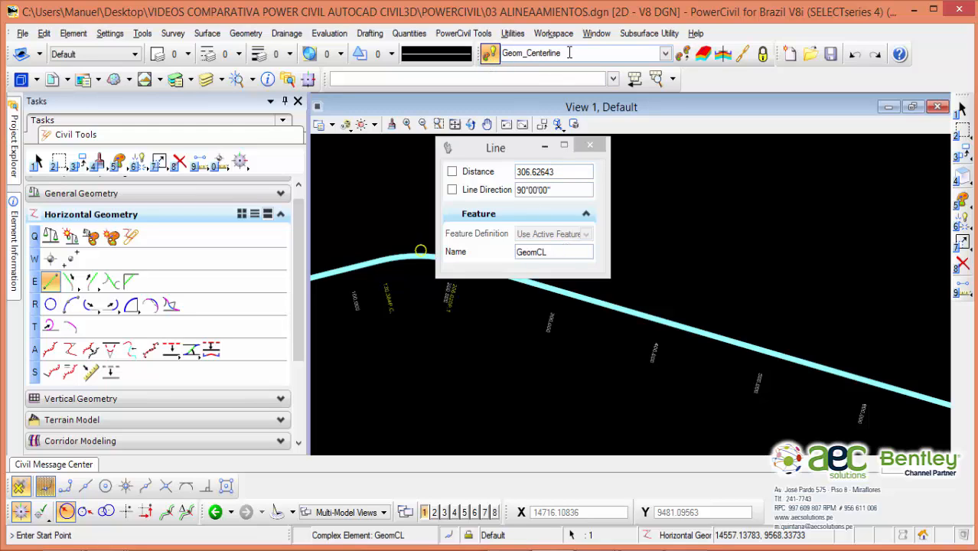
{"action": "left_click", "coordinate": [67, 514]}
{"action": "mouse_move", "coordinate": [626, 309]}
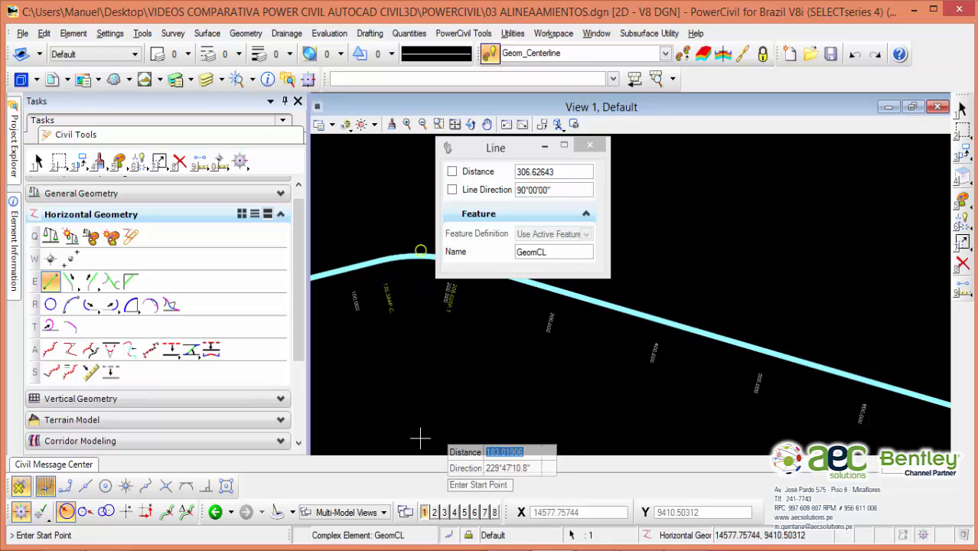
{"action": "left_click", "coordinate": [166, 486]}
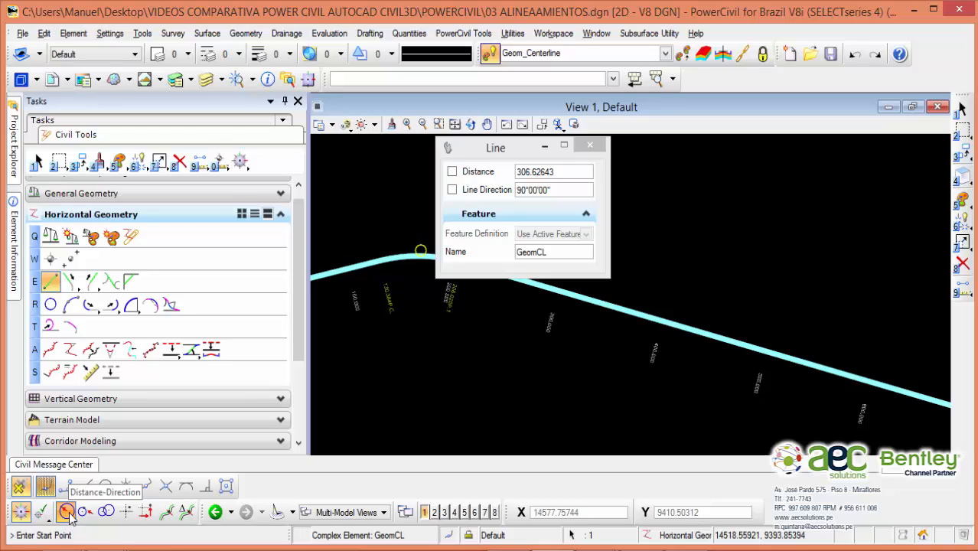
{"action": "left_click", "coordinate": [91, 518]}
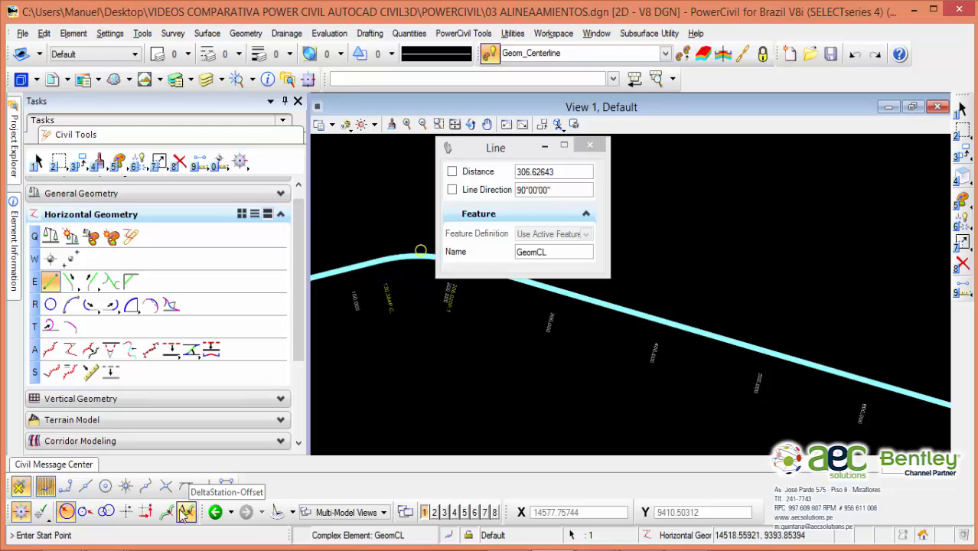
{"action": "left_click", "coordinate": [166, 512]}
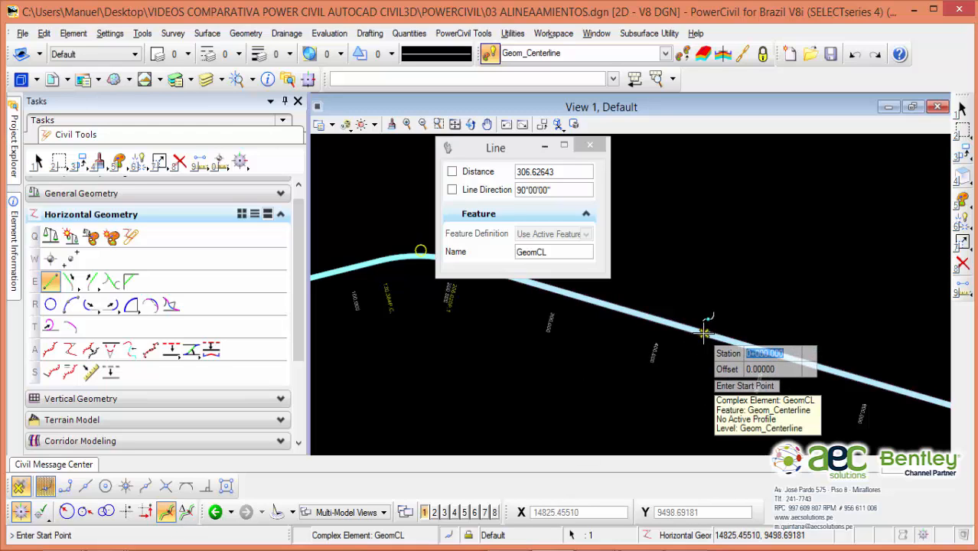
{"action": "left_click", "coordinate": [650, 316]}
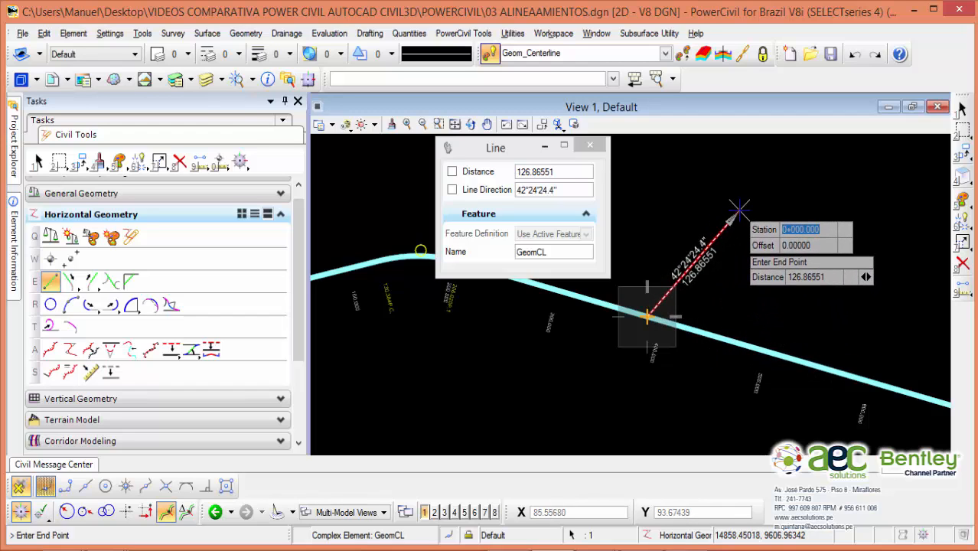
Open the Civil AccuDraw settings and enable Auto Load
{"action": "left_click", "coordinate": [45, 517]}
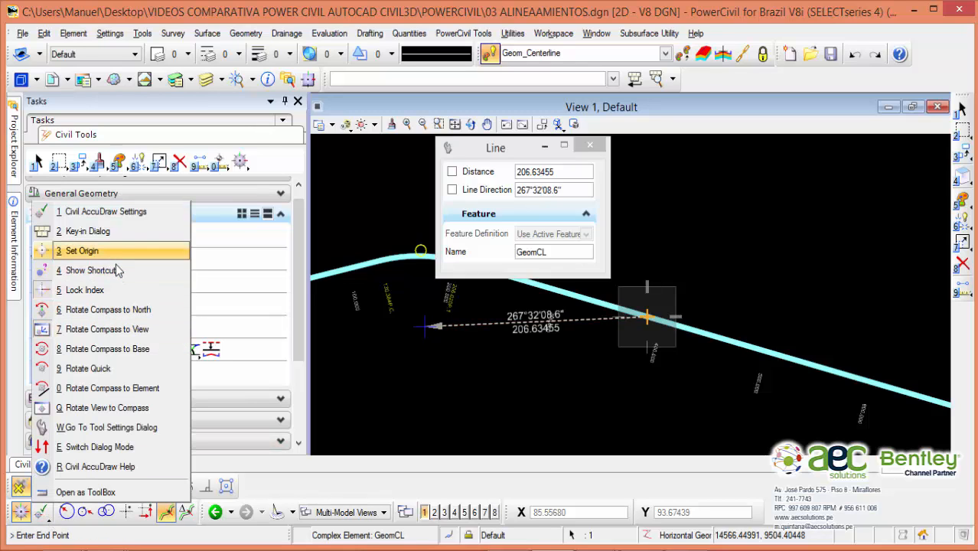
{"action": "left_click", "coordinate": [111, 214]}
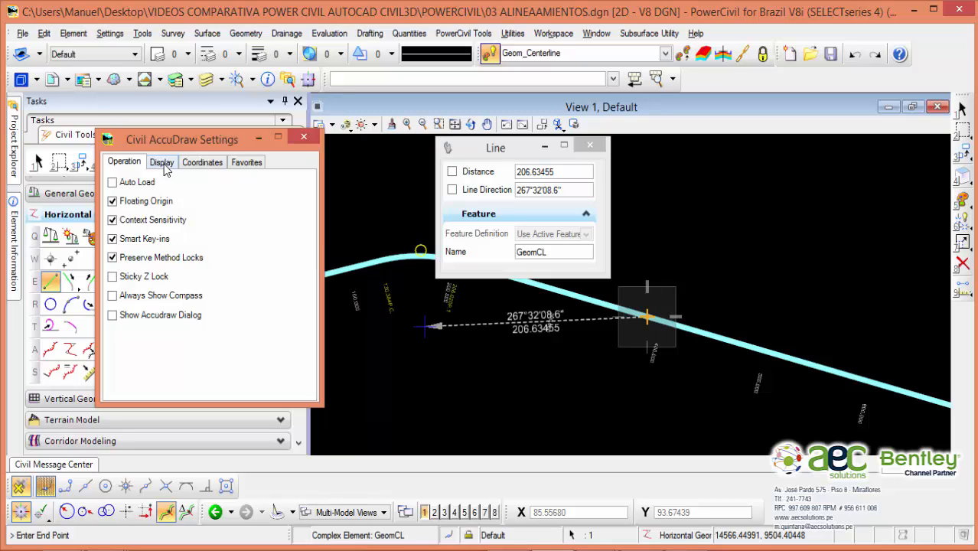
{"action": "left_click", "coordinate": [113, 183]}
Review the Display, Coordinates and Favorites settings, enable Show Accudraw Dialog and place that dialog beside the line settings
{"action": "left_click", "coordinate": [162, 164]}
{"action": "left_click", "coordinate": [197, 164]}
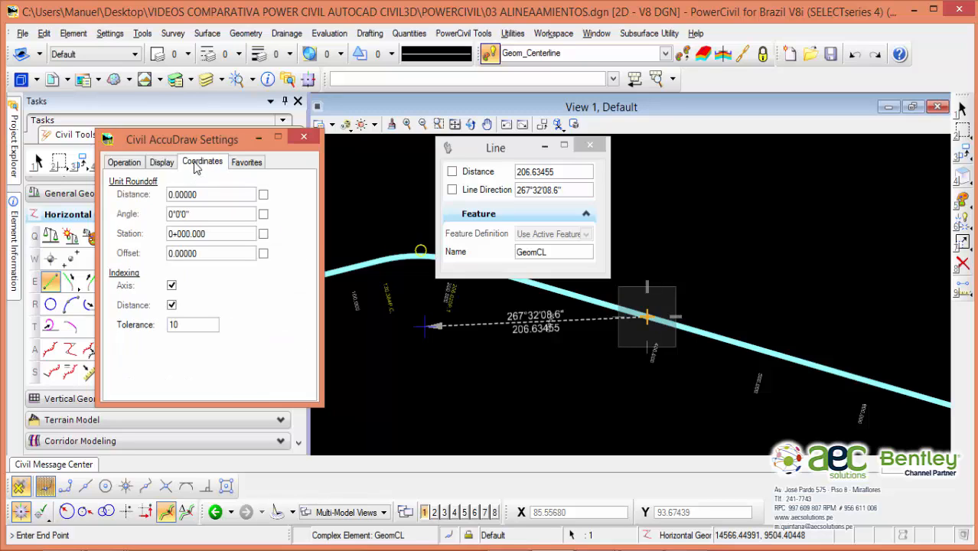
{"action": "left_click", "coordinate": [244, 164]}
{"action": "left_click", "coordinate": [208, 165]}
{"action": "left_click", "coordinate": [163, 163]}
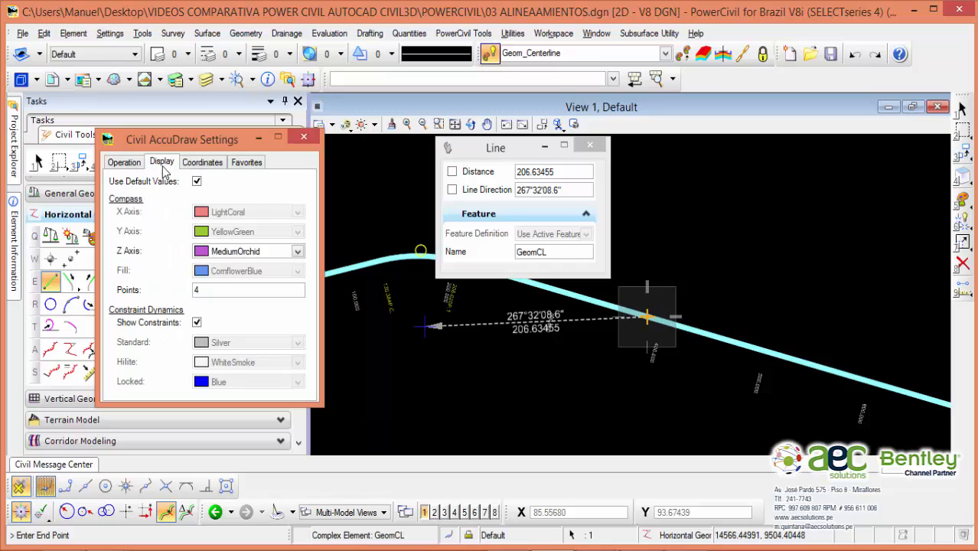
{"action": "left_click", "coordinate": [126, 164]}
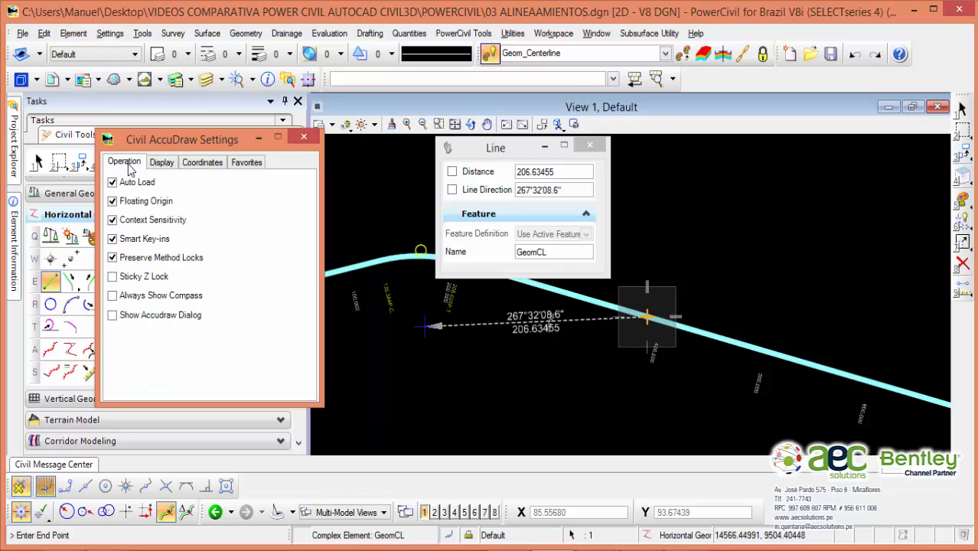
{"action": "left_click", "coordinate": [112, 316]}
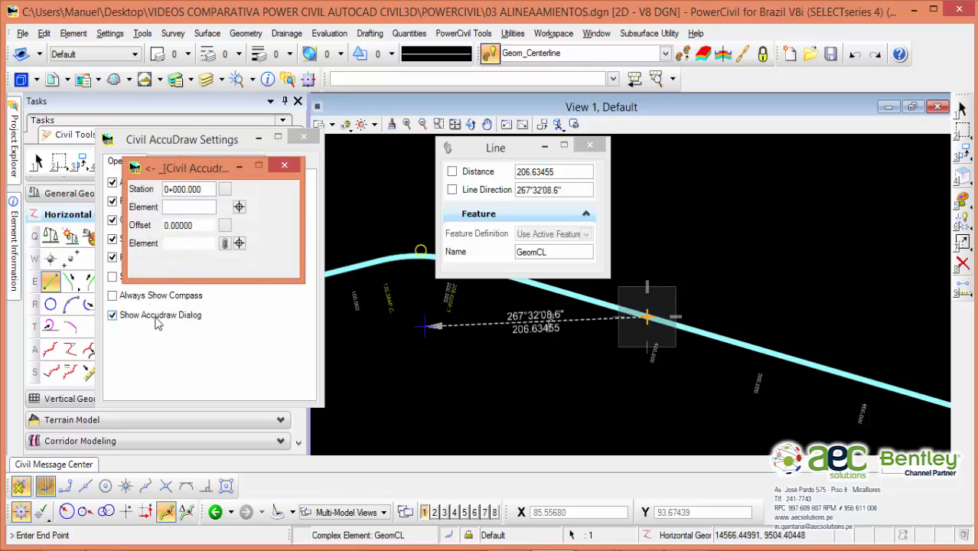
{"action": "left_click_drag", "start_coordinate": [194, 172], "coordinate": [789, 167]}
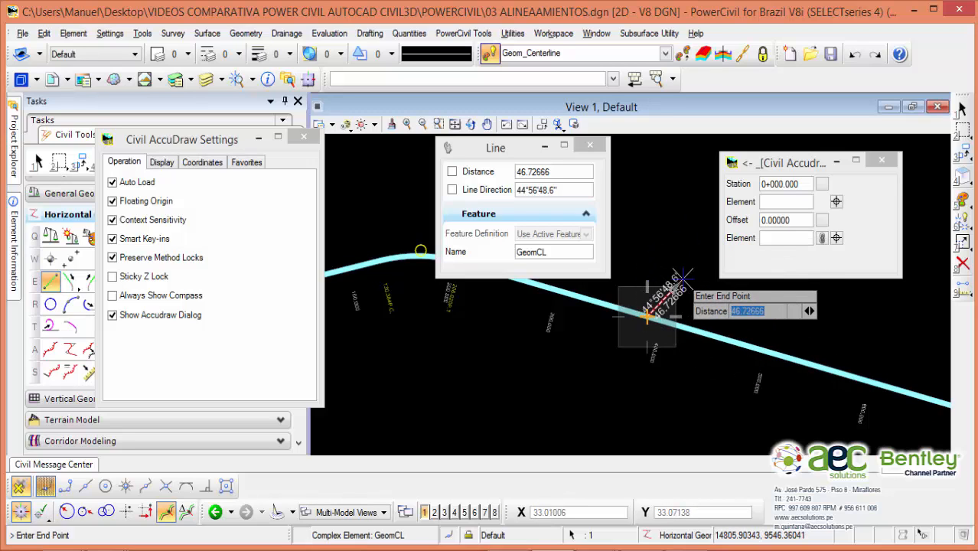
Assign the alignment as reference element for the line's station and offset values, and cancel the unfinished line
{"action": "middle_click_drag", "start_coordinate": [663, 281], "coordinate": [645, 311]}
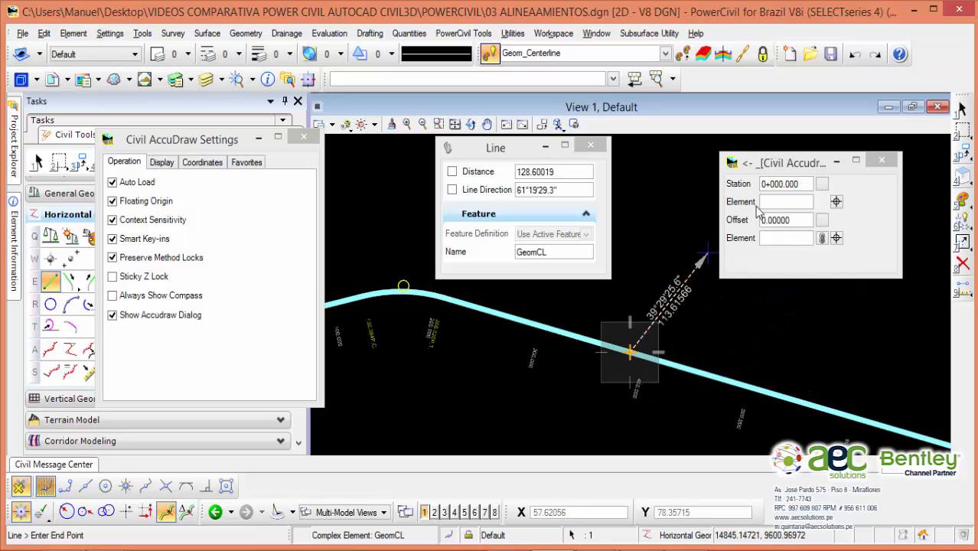
{"action": "left_click", "coordinate": [837, 202]}
{"action": "left_click", "coordinate": [837, 202]}
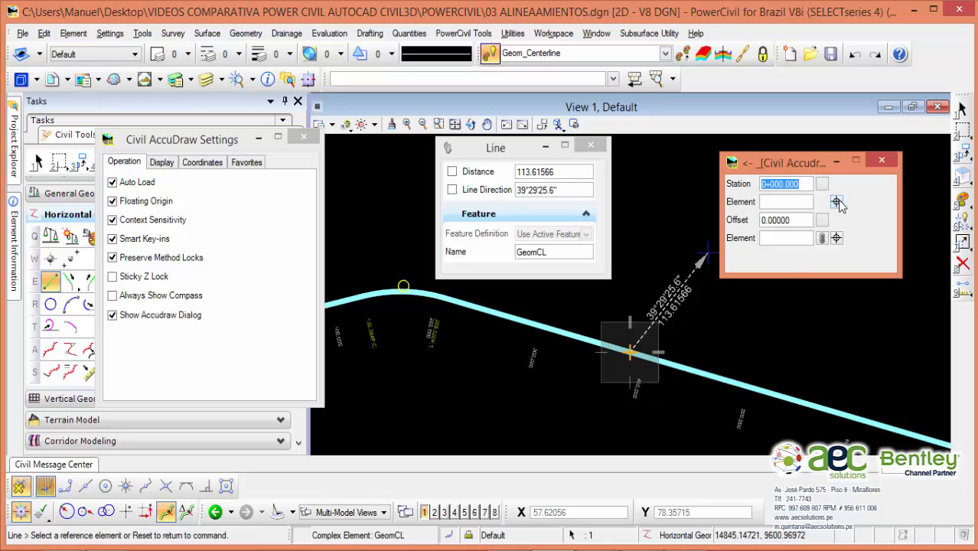
{"action": "right_click", "coordinate": [737, 334]}
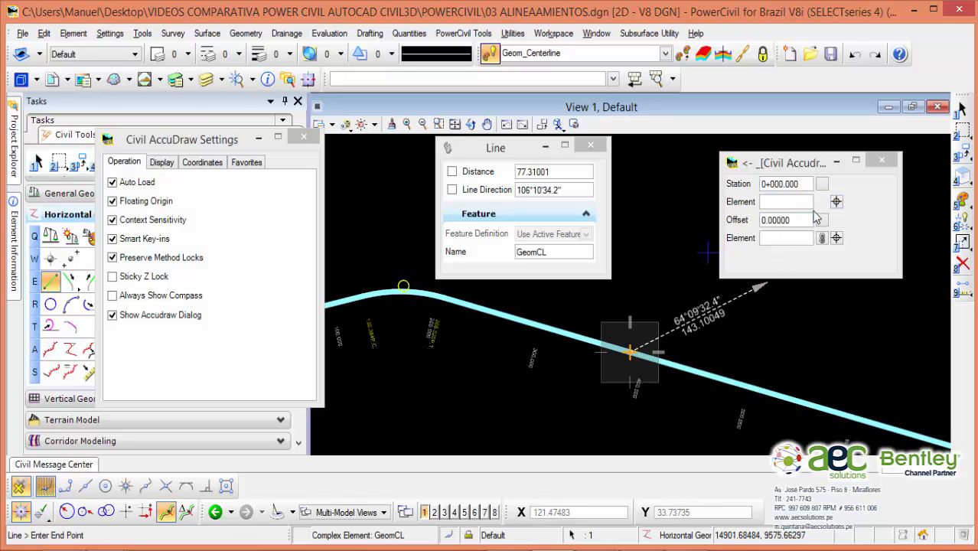
{"action": "left_click", "coordinate": [837, 203]}
{"action": "left_click", "coordinate": [709, 375]}
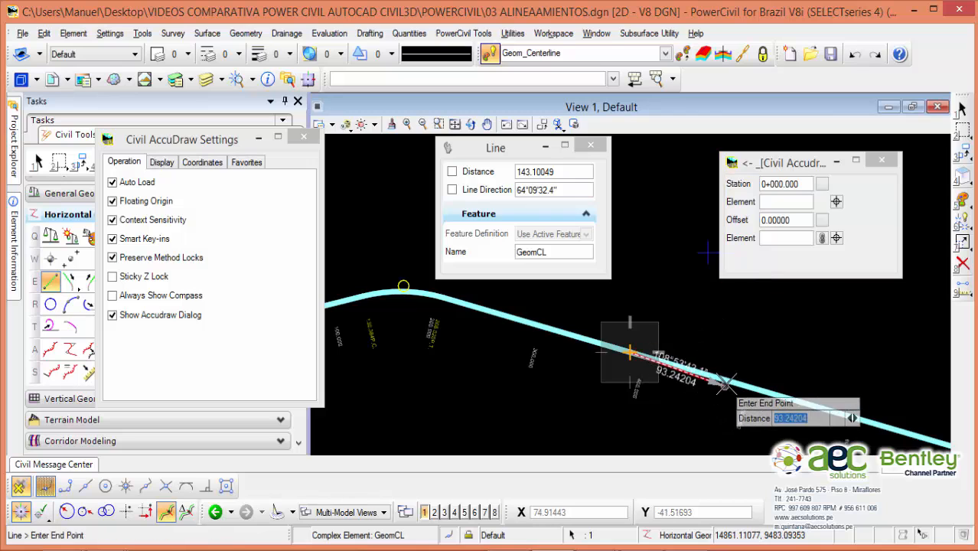
{"action": "left_click", "coordinate": [728, 379]}
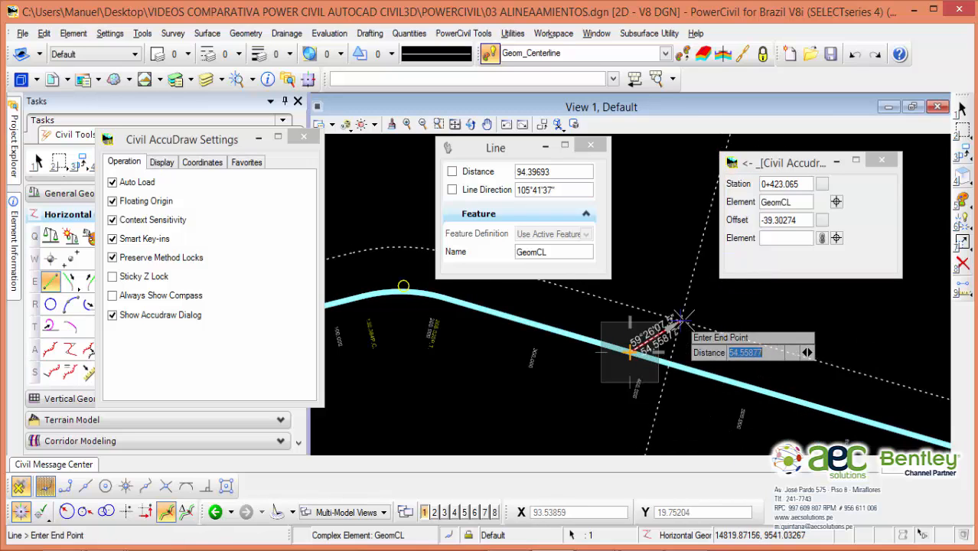
{"action": "scroll", "coordinate": [709, 314], "scroll_direction": "down", "scroll_amount": 1}
{"action": "middle_click_drag", "start_coordinate": [709, 315], "coordinate": [702, 345]}
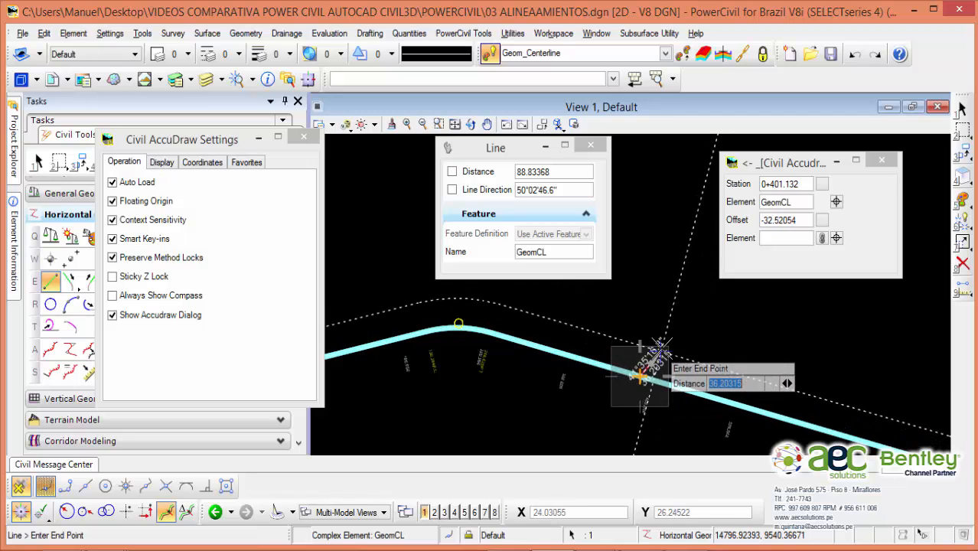
{"action": "key", "text": "Escape"}
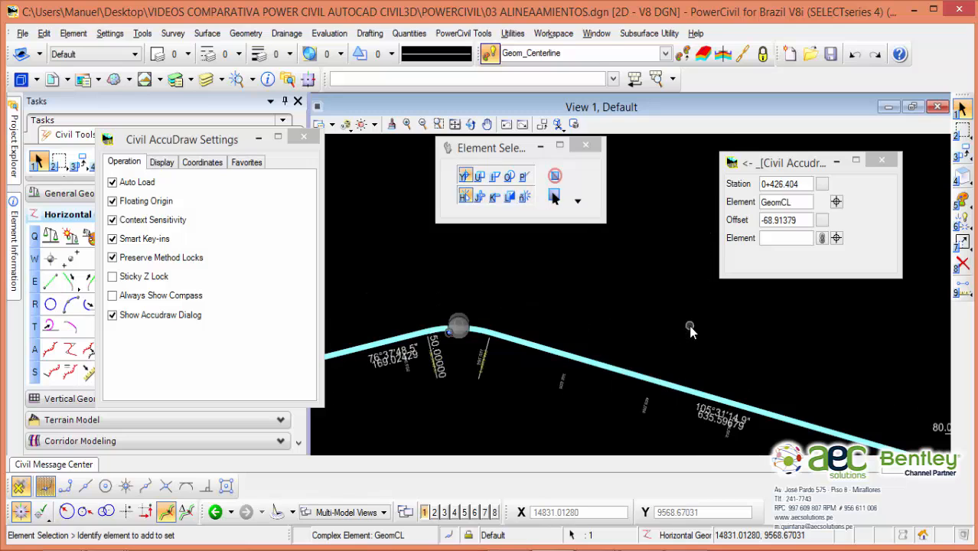
Restart the Line command and pick the alignment as the station reference element
{"action": "left_click", "coordinate": [49, 283]}
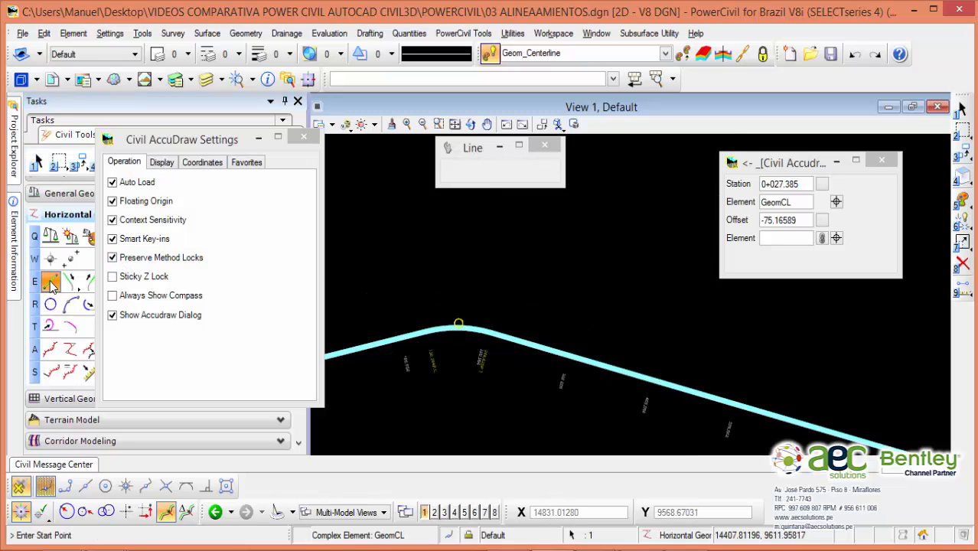
{"action": "left_click", "coordinate": [837, 202]}
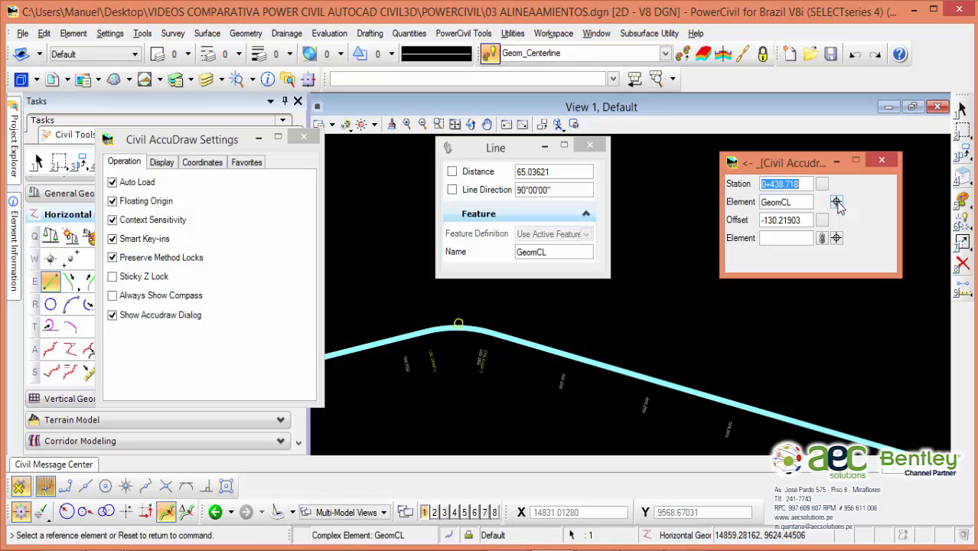
{"action": "left_click", "coordinate": [644, 376]}
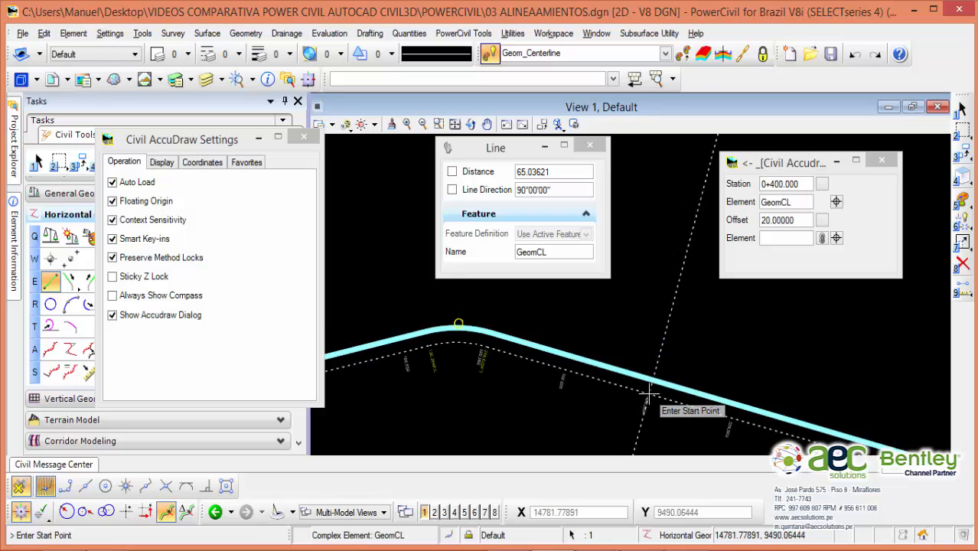
Lock the start point at station 0+350 with offset 0 and place it on the alignment
{"action": "scroll", "coordinate": [650, 360], "scroll_direction": "up", "scroll_amount": 2}
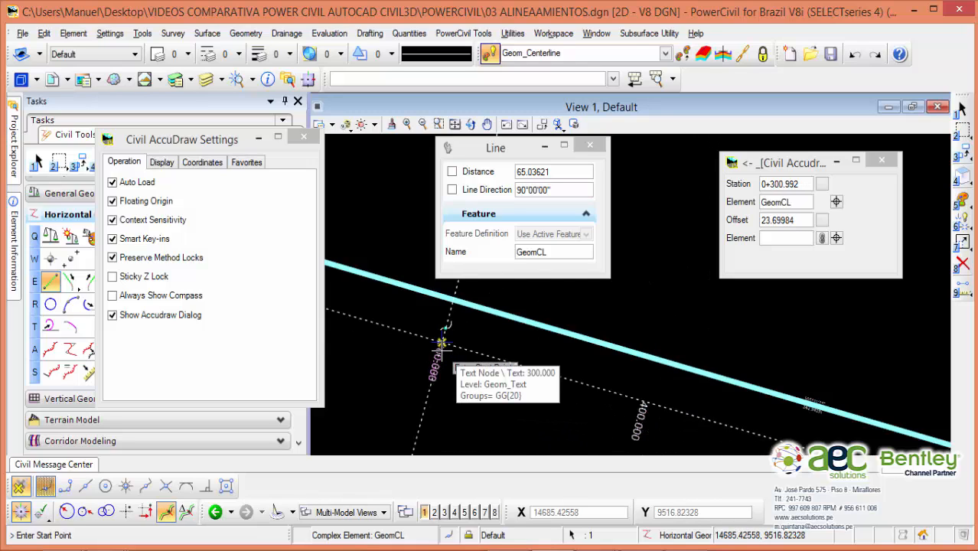
{"action": "left_click", "coordinate": [802, 184]}
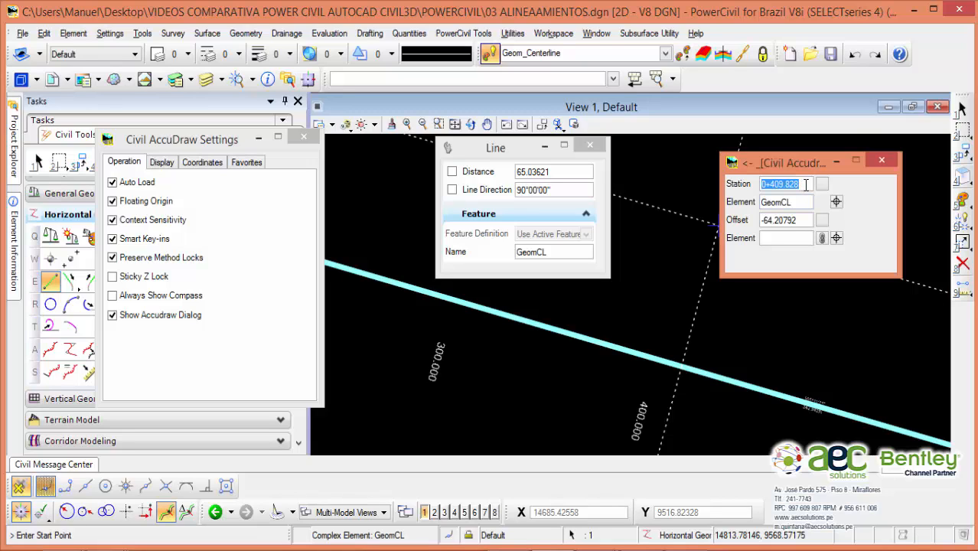
{"action": "type", "text": "350"}
{"action": "key", "text": "Tab"}
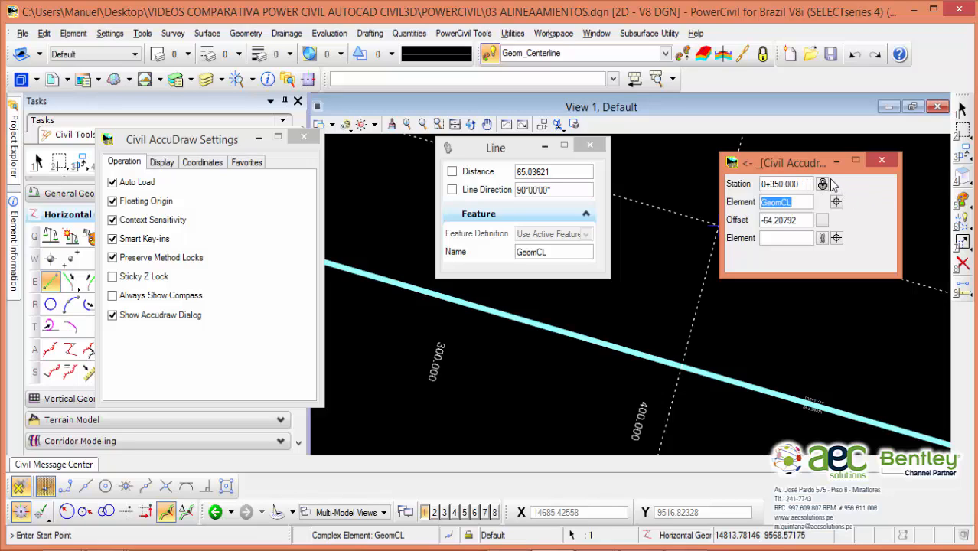
{"action": "mouse_move", "coordinate": [800, 220]}
{"action": "left_mouse_down"}
{"action": "mouse_move", "coordinate": [773, 219]}
{"action": "mouse_move", "coordinate": [792, 216]}
{"action": "left_mouse_up"}
{"action": "left_click_drag", "start_coordinate": [806, 221], "coordinate": [765, 220]}
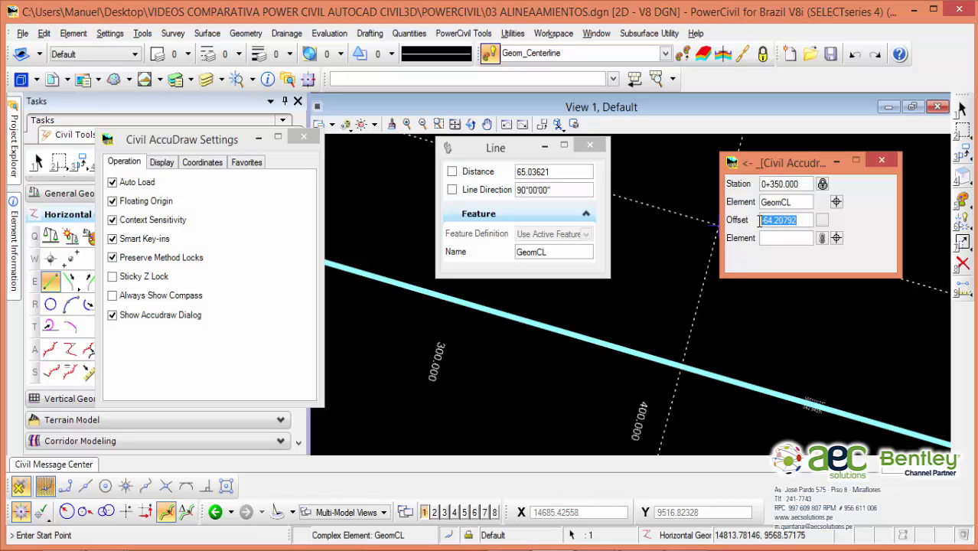
{"action": "type", "text": "0"}
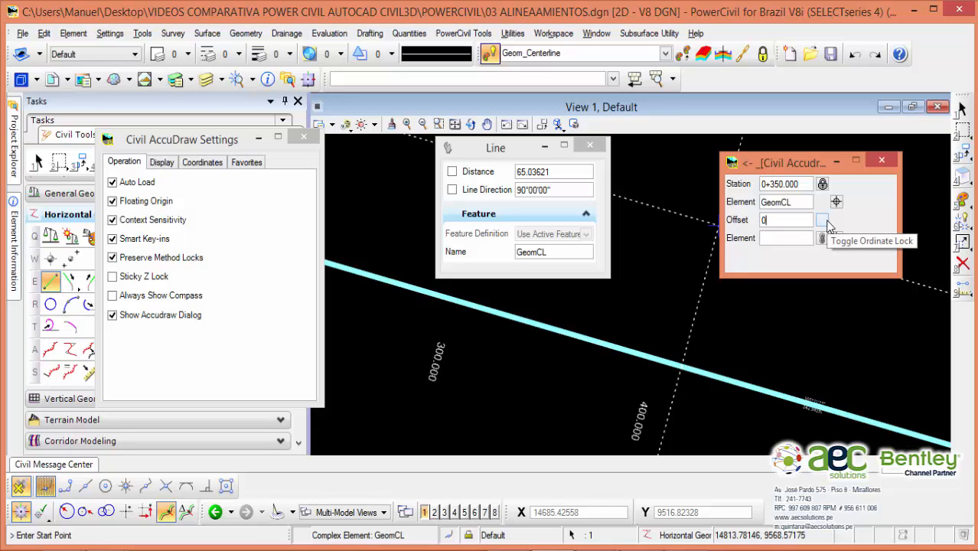
{"action": "left_click", "coordinate": [827, 223]}
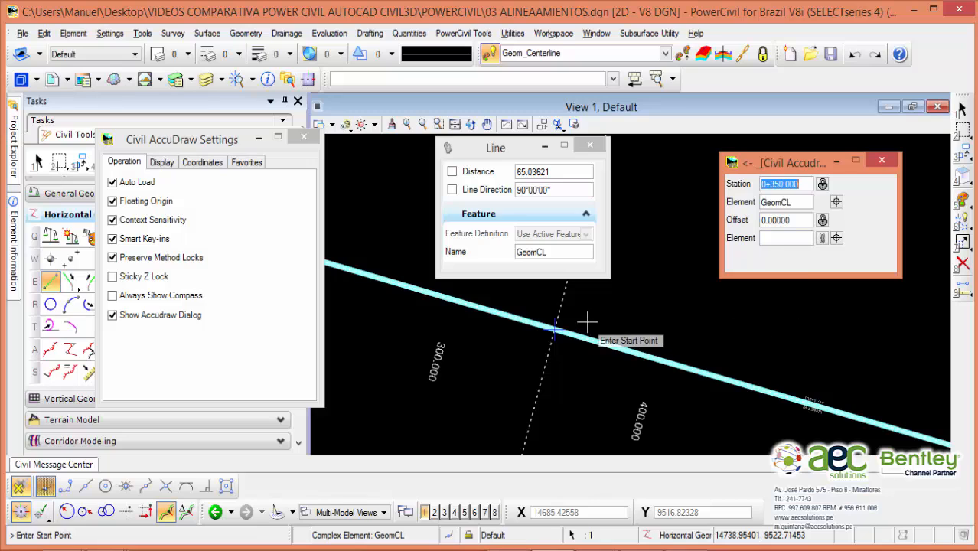
{"action": "middle_click_drag", "start_coordinate": [591, 319], "coordinate": [655, 331]}
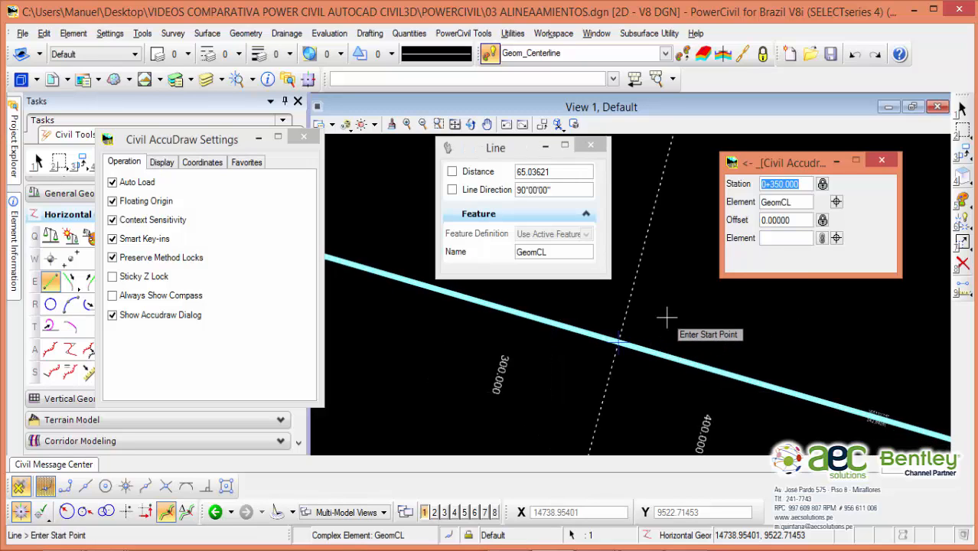
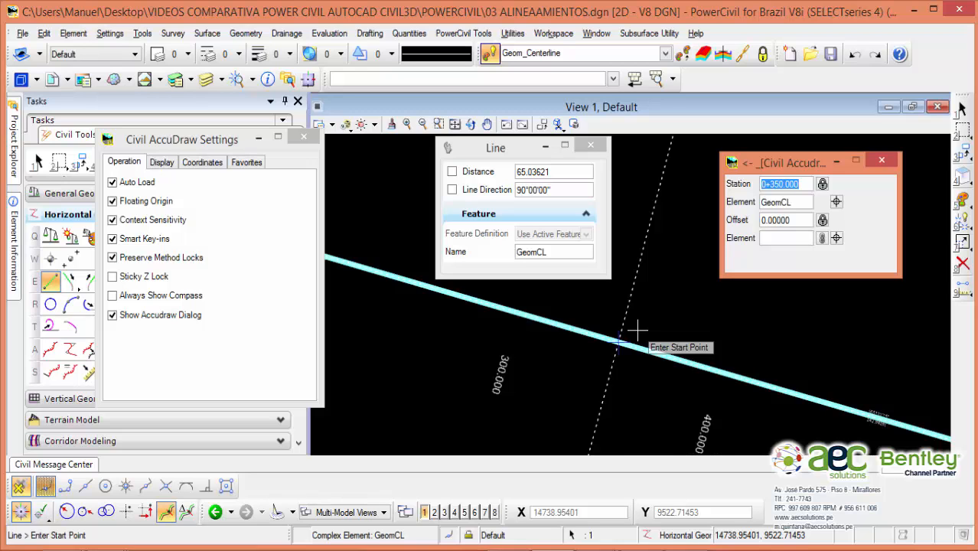
{"action": "left_click", "coordinate": [618, 341]}
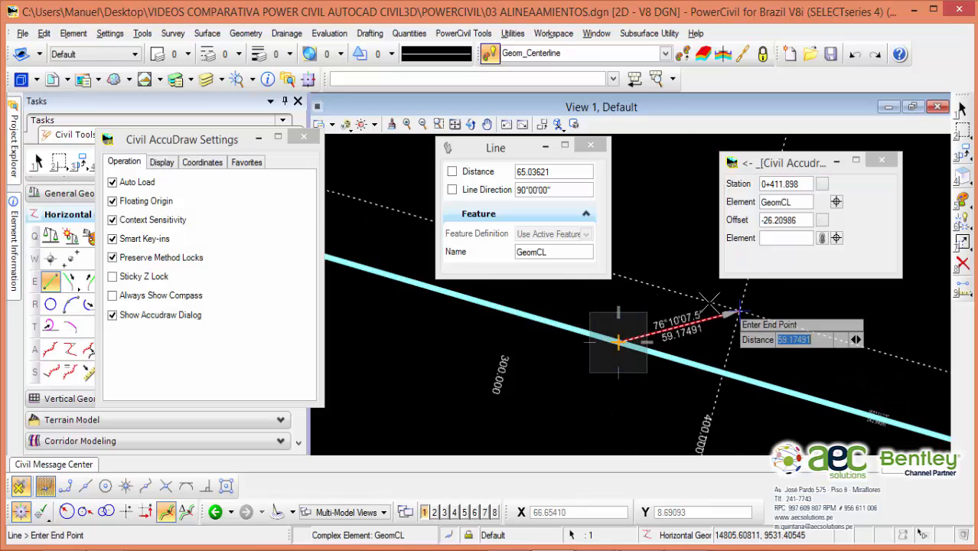
Lock the line's end point at station 0+400 of the alignment
{"action": "middle_click_drag", "start_coordinate": [744, 322], "coordinate": [663, 375]}
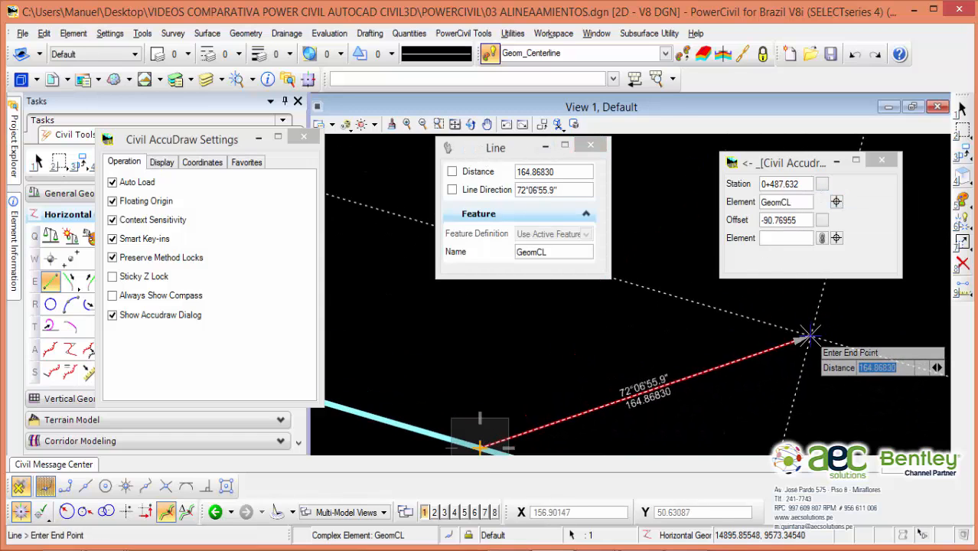
{"action": "scroll", "coordinate": [810, 335], "scroll_direction": "down", "scroll_amount": 2}
{"action": "middle_click_drag", "start_coordinate": [807, 336], "coordinate": [551, 354]}
{"action": "scroll", "coordinate": [560, 341], "scroll_direction": "down", "scroll_amount": 2}
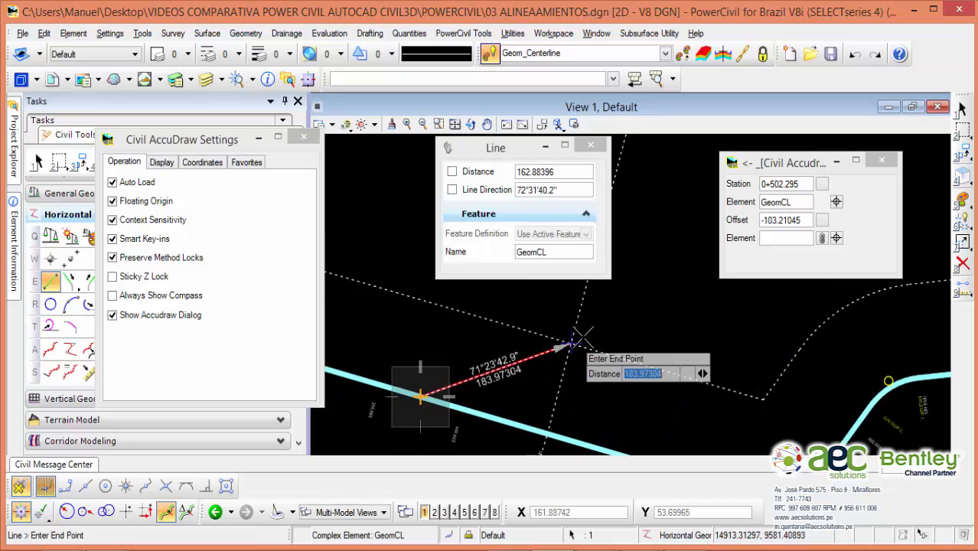
{"action": "scroll", "coordinate": [596, 330], "scroll_direction": "down", "scroll_amount": 1}
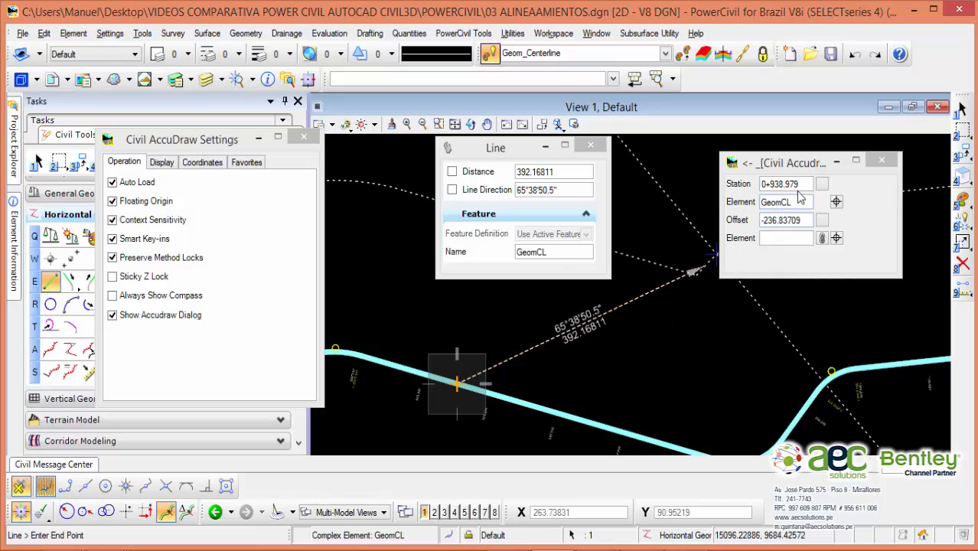
{"action": "left_click_drag", "start_coordinate": [802, 183], "coordinate": [762, 184]}
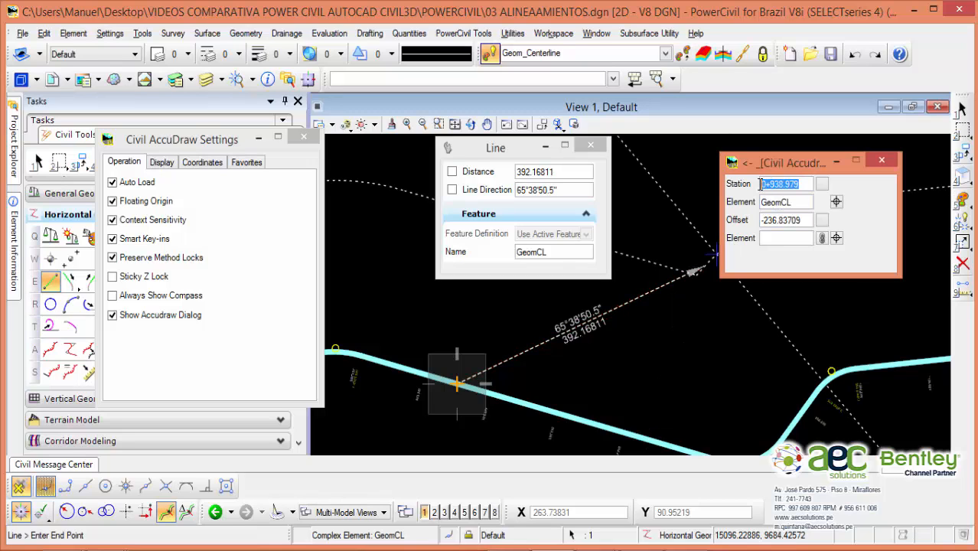
{"action": "type", "text": "400"}
{"action": "key", "text": "Return"}
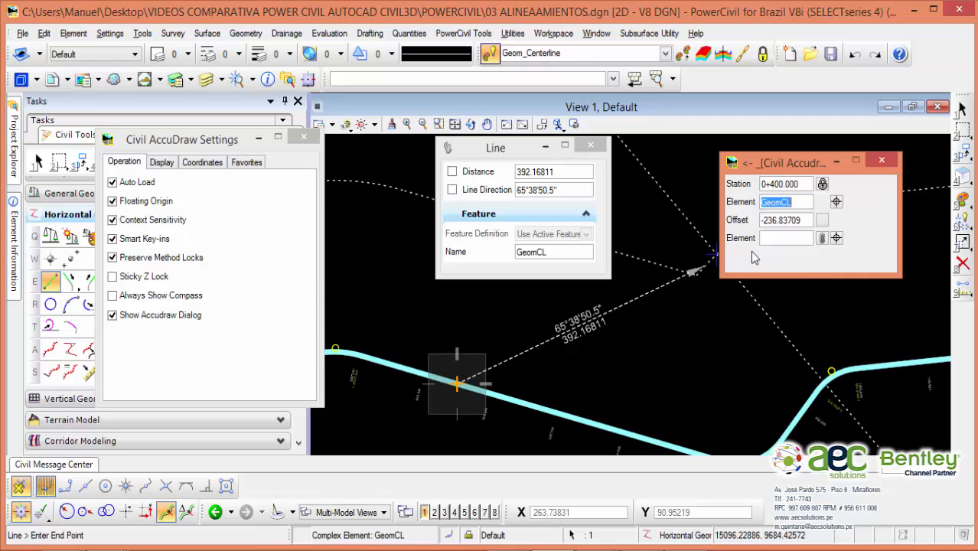
Lock the end point's offset at -300, place the point and finish the Line command
{"action": "middle_click_drag", "start_coordinate": [685, 321], "coordinate": [709, 380]}
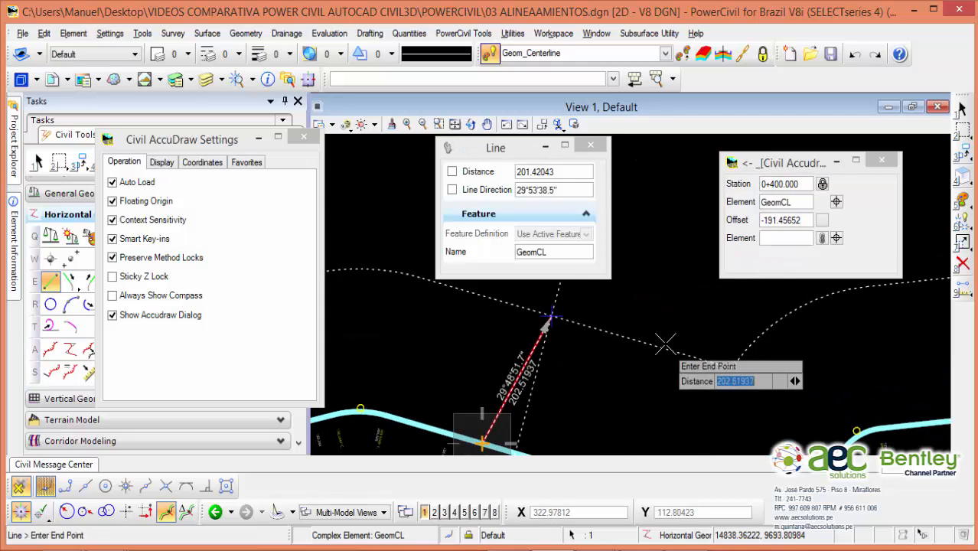
{"action": "middle_click_drag", "start_coordinate": [641, 321], "coordinate": [665, 363]}
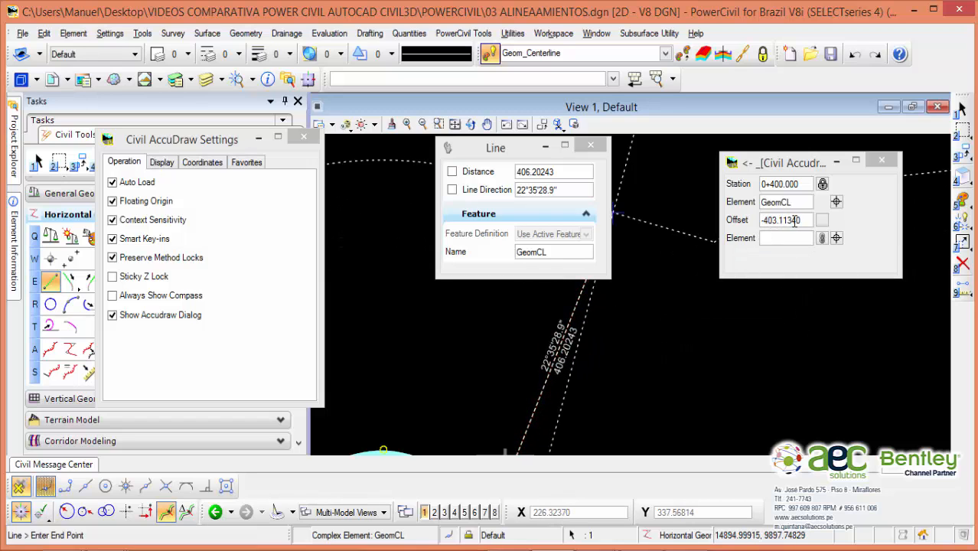
{"action": "scroll", "coordinate": [644, 323], "scroll_direction": "down", "scroll_amount": 2}
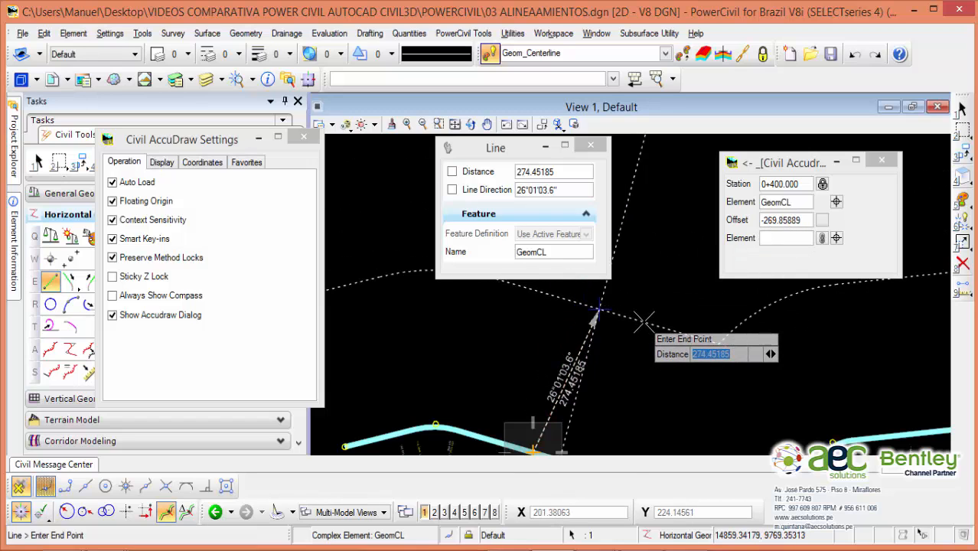
{"action": "middle_click_drag", "start_coordinate": [644, 322], "coordinate": [682, 291]}
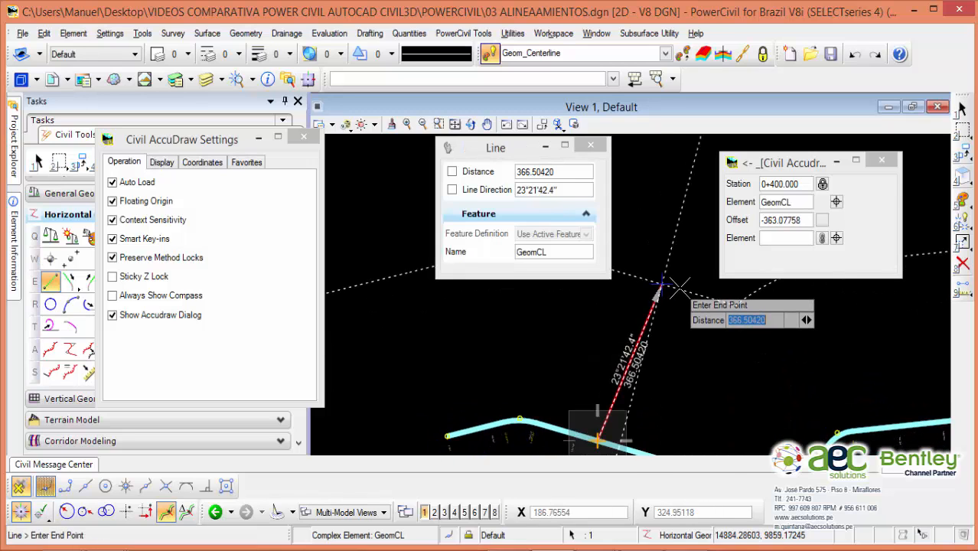
{"action": "left_click", "coordinate": [800, 220]}
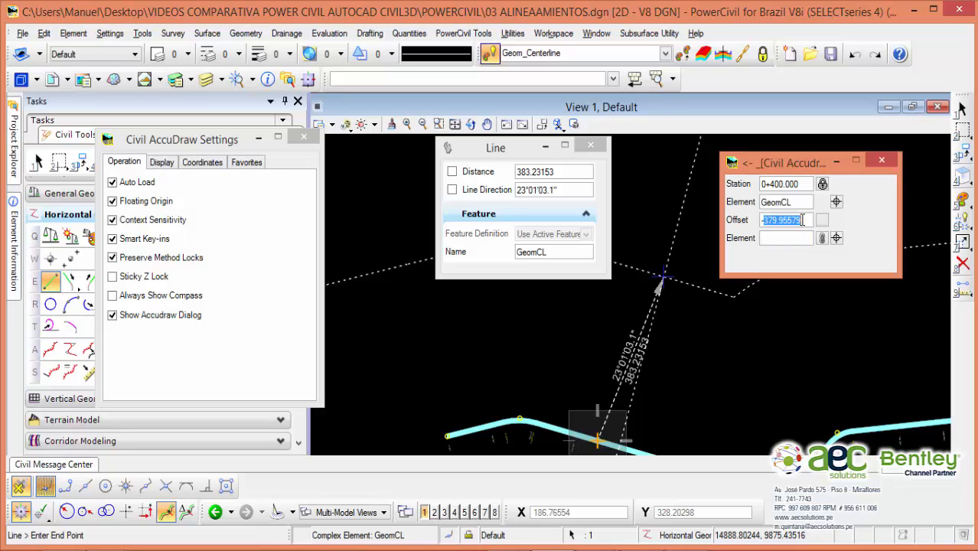
{"action": "key", "text": "BackSpace"}
{"action": "type", "text": "-300"}
{"action": "key", "text": "Tab"}
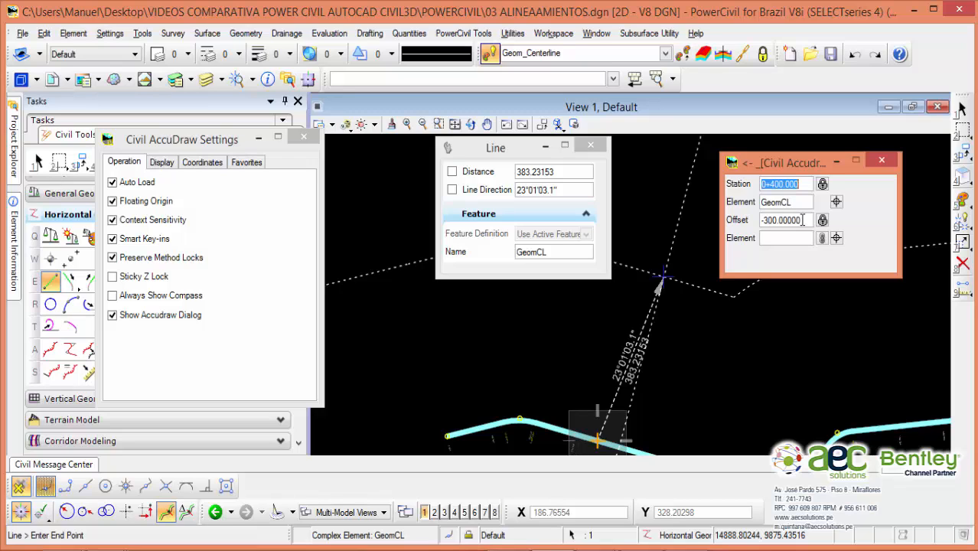
{"action": "left_click", "coordinate": [679, 292]}
{"action": "left_click", "coordinate": [964, 112]}
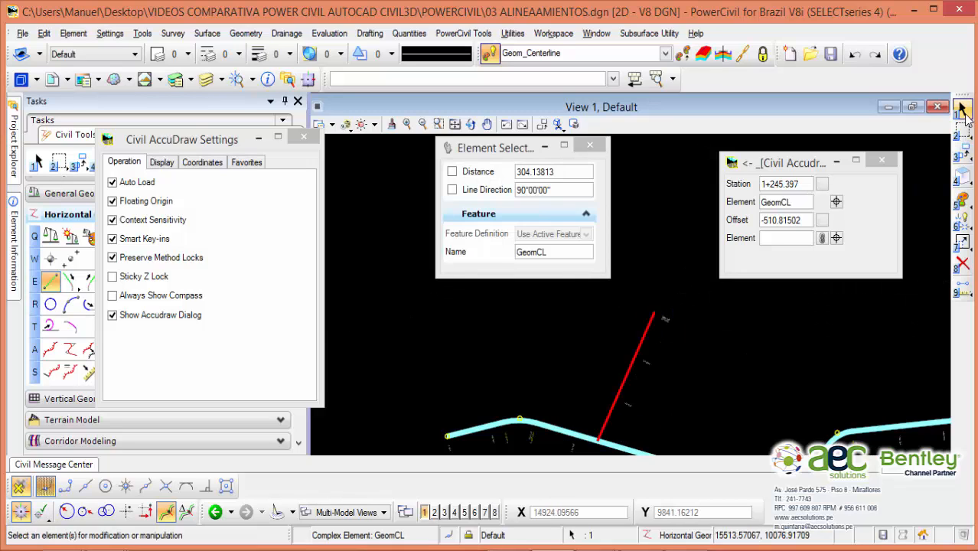
Select the alignment and then the new line to examine the geometry and dimensions at their junction
{"action": "scroll", "coordinate": [648, 384], "scroll_direction": "up", "scroll_amount": 2}
{"action": "middle_click_drag", "start_coordinate": [648, 383], "coordinate": [702, 304]}
{"action": "left_click", "coordinate": [692, 337]}
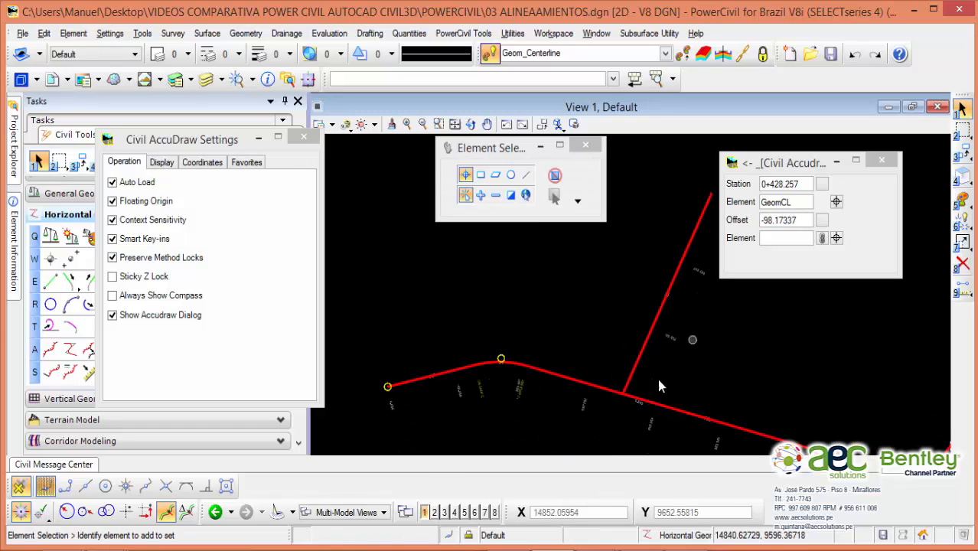
{"action": "middle_click_drag", "start_coordinate": [640, 341], "coordinate": [610, 365]}
{"action": "scroll", "coordinate": [662, 346], "scroll_direction": "down", "scroll_amount": 1}
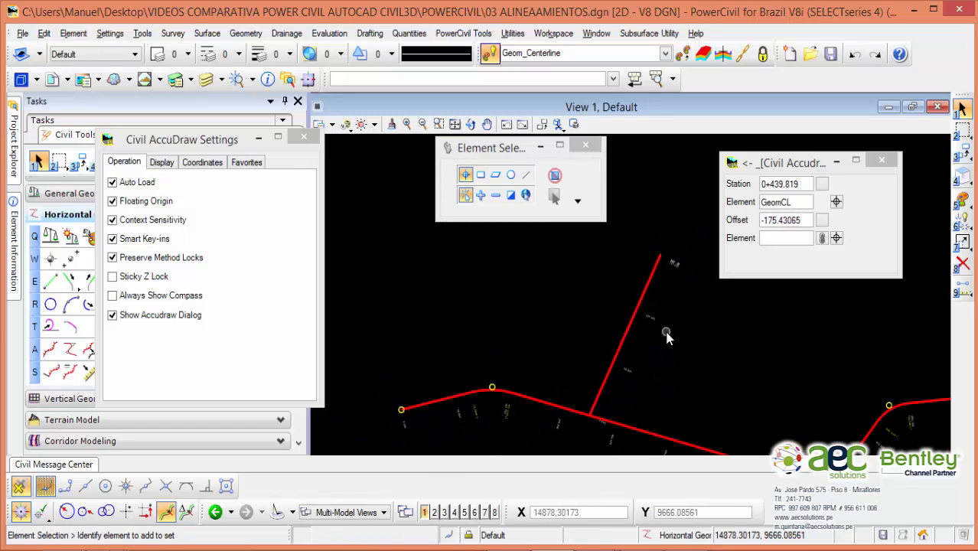
{"action": "scroll", "coordinate": [626, 367], "scroll_direction": "up", "scroll_amount": 3}
{"action": "middle_click_drag", "start_coordinate": [675, 343], "coordinate": [679, 266]}
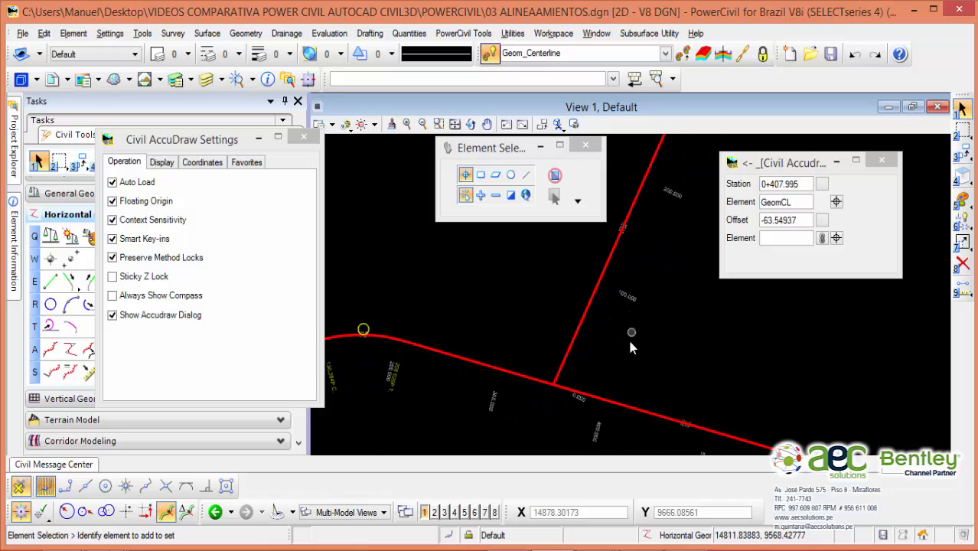
{"action": "scroll", "coordinate": [629, 344], "scroll_direction": "down", "scroll_amount": 1}
{"action": "scroll", "coordinate": [627, 343], "scroll_direction": "up", "scroll_amount": 1}
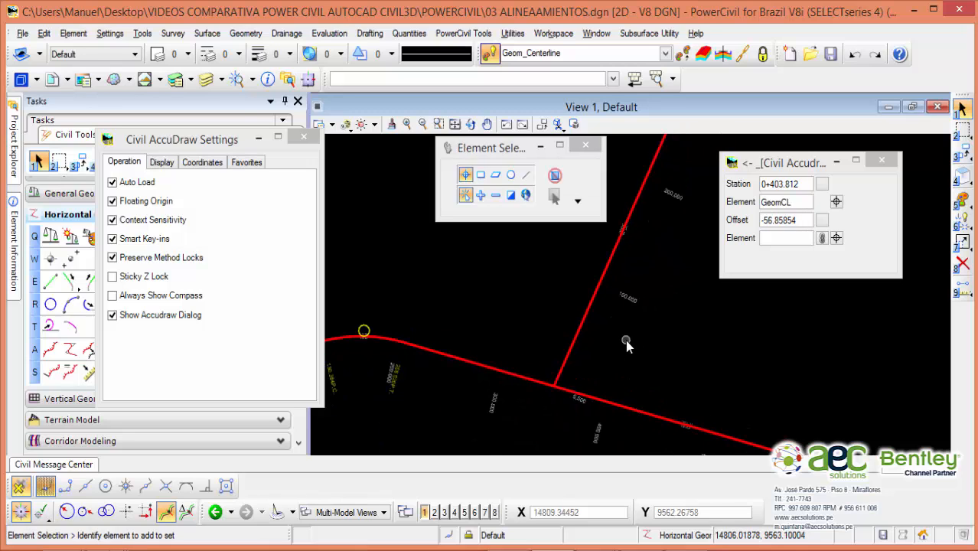
{"action": "left_click", "coordinate": [634, 414]}
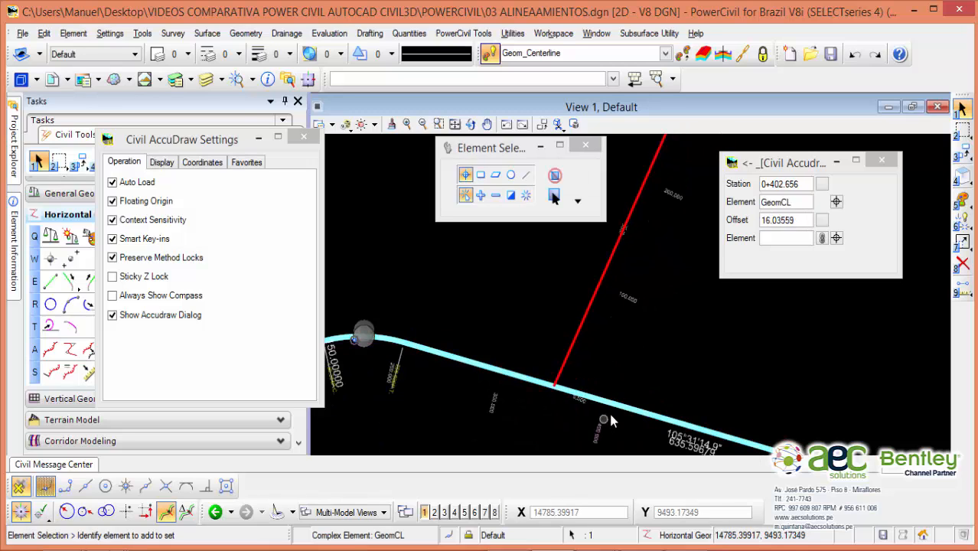
{"action": "left_click", "coordinate": [638, 354]}
{"action": "left_click", "coordinate": [572, 354]}
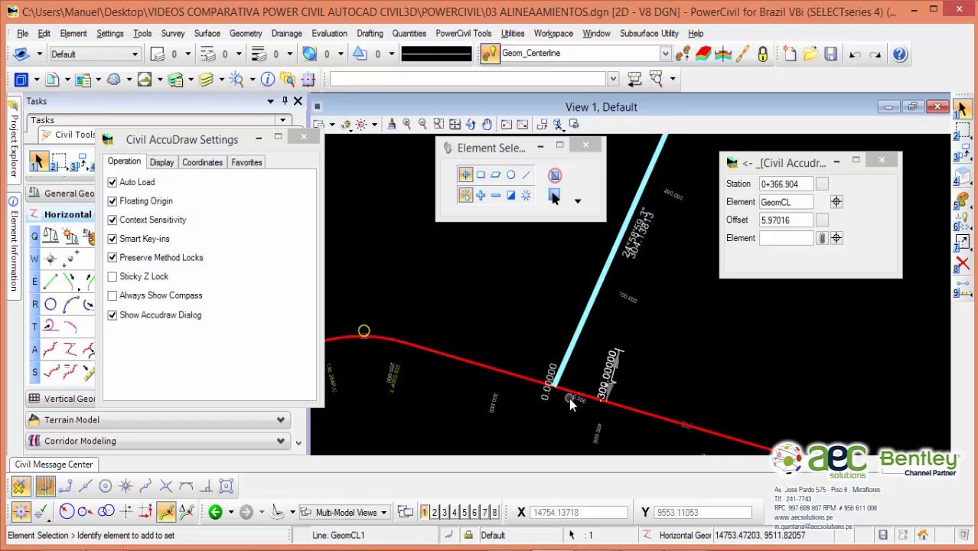
Examine the selected line's offset dimension at its start and the station and offset dimensions at its end
{"action": "scroll", "coordinate": [569, 399], "scroll_direction": "up", "scroll_amount": 6}
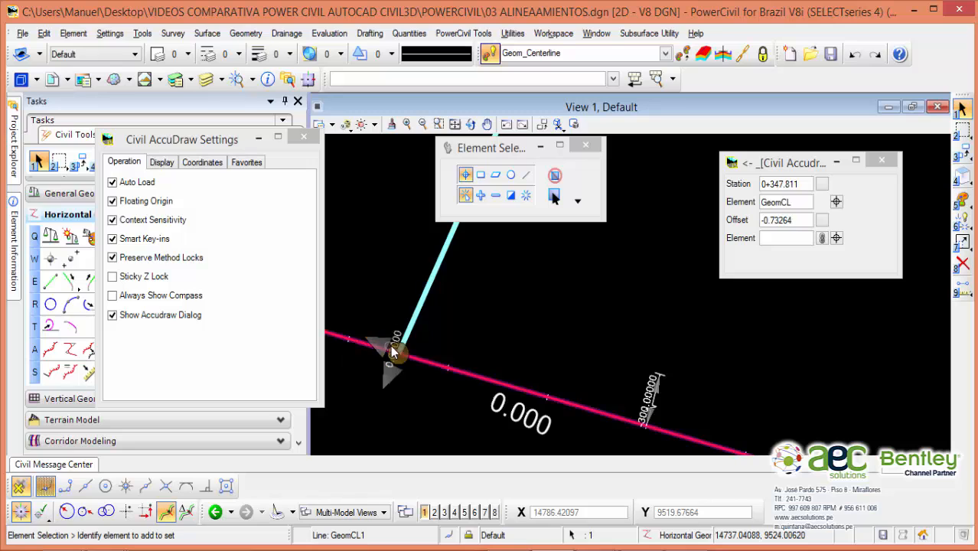
{"action": "middle_click_drag", "start_coordinate": [395, 326], "coordinate": [481, 340]}
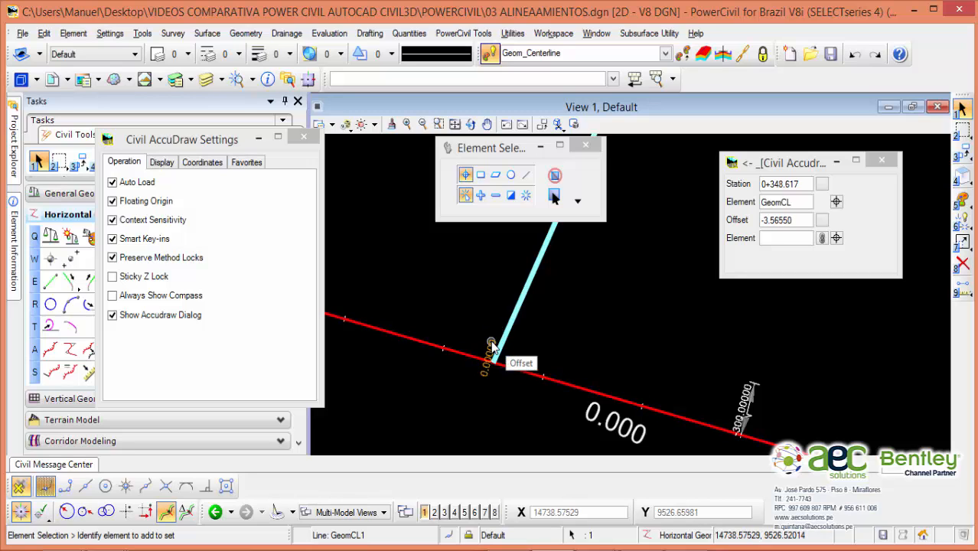
{"action": "middle_click_drag", "start_coordinate": [585, 340], "coordinate": [556, 356]}
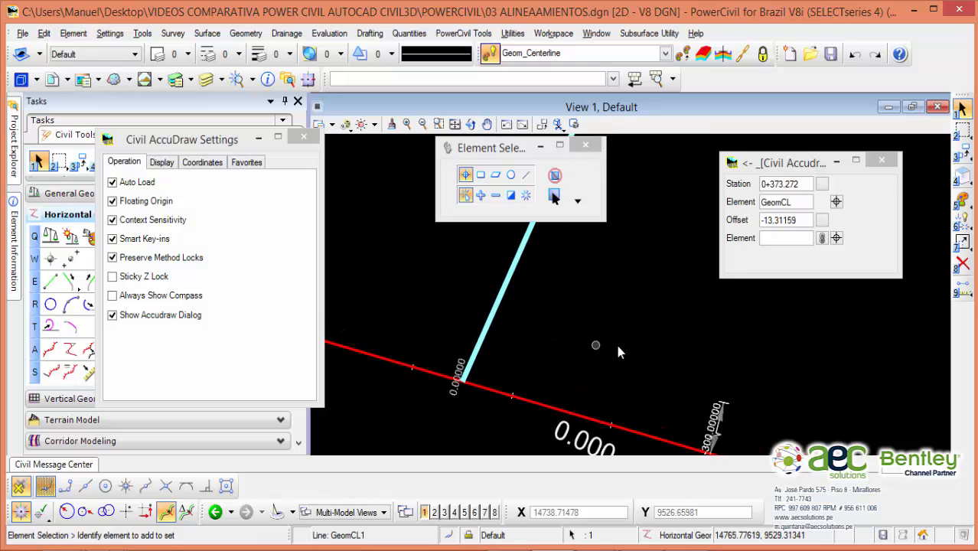
{"action": "scroll", "coordinate": [684, 391], "scroll_direction": "up", "scroll_amount": 2}
{"action": "middle_click_drag", "start_coordinate": [683, 390], "coordinate": [616, 377]}
{"action": "scroll", "coordinate": [683, 328], "scroll_direction": "down", "scroll_amount": 3}
{"action": "middle_click_drag", "start_coordinate": [664, 284], "coordinate": [620, 321]}
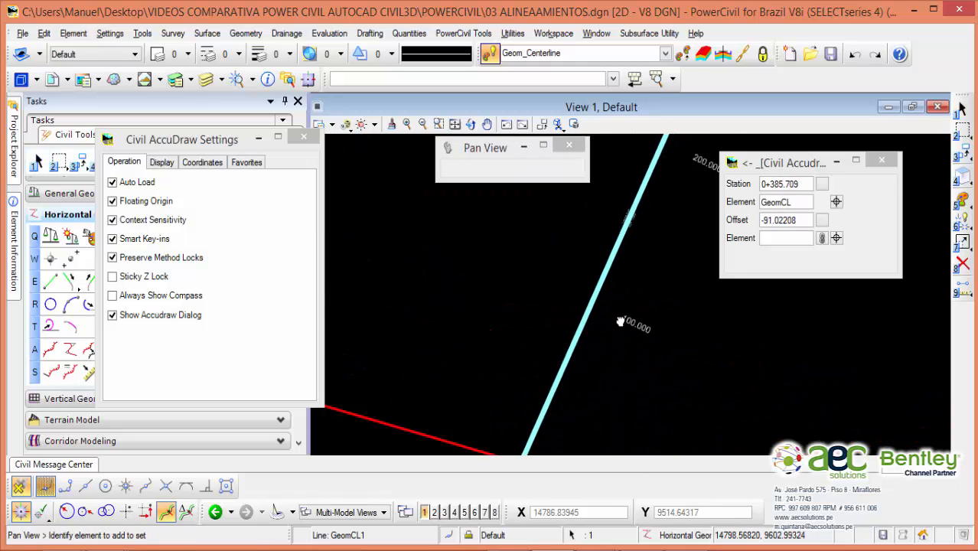
{"action": "scroll", "coordinate": [620, 321], "scroll_direction": "down", "scroll_amount": 2}
{"action": "middle_click_drag", "start_coordinate": [660, 241], "coordinate": [604, 335]}
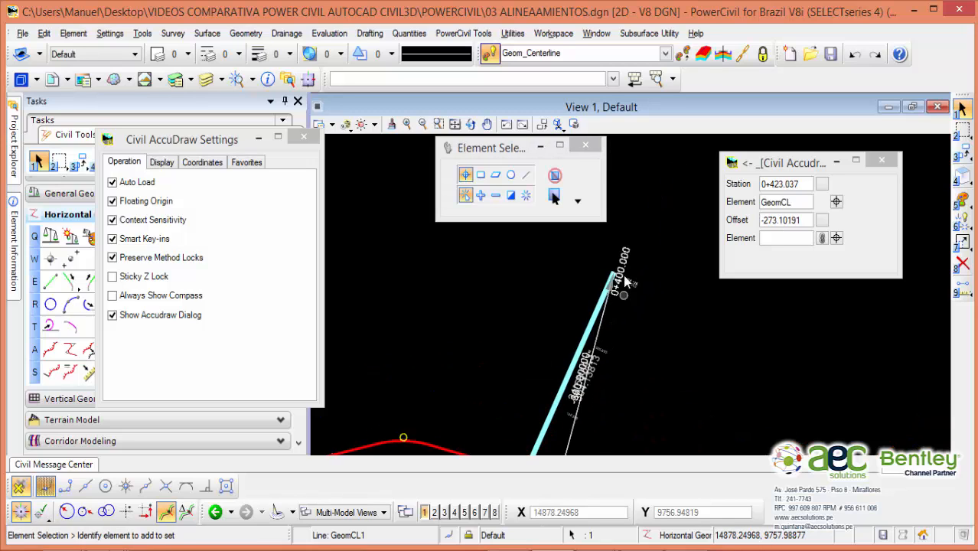
{"action": "middle_click_drag", "start_coordinate": [634, 391], "coordinate": [613, 295]}
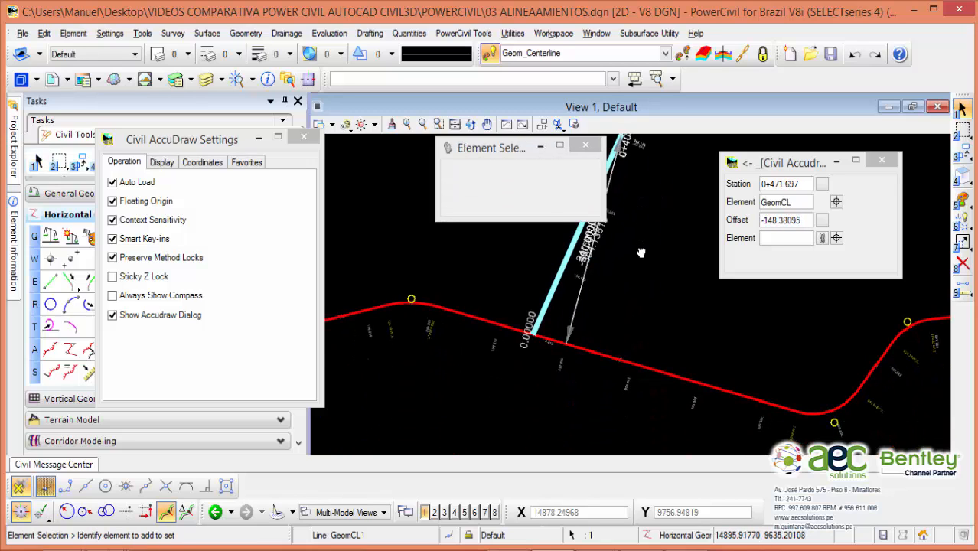
Select the alignment and move the vertex of its first curve to about X 14597.7, Y 9605.9
{"action": "left_click", "coordinate": [631, 289]}
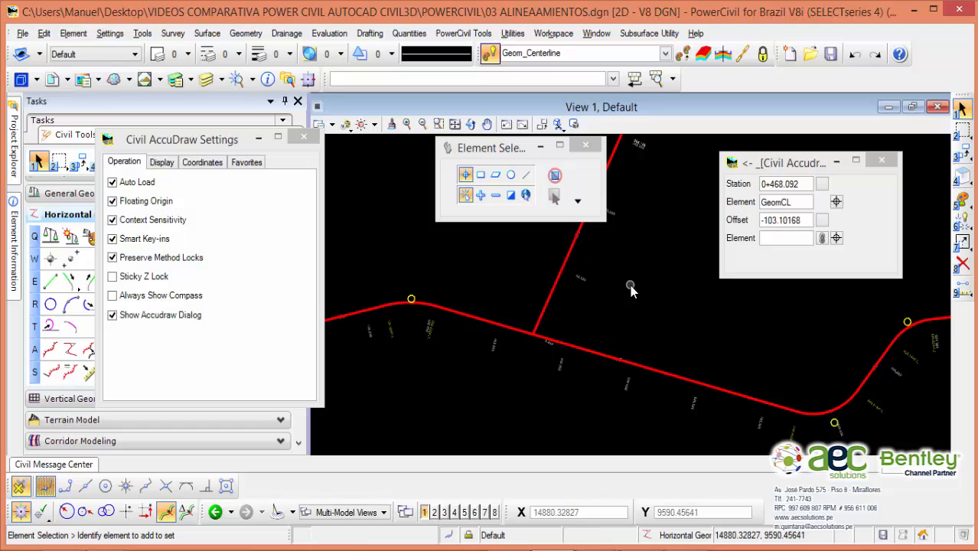
{"action": "left_click", "coordinate": [604, 353]}
{"action": "middle_click_drag", "start_coordinate": [475, 368], "coordinate": [628, 362]}
{"action": "scroll", "coordinate": [593, 284], "scroll_direction": "up", "scroll_amount": 5}
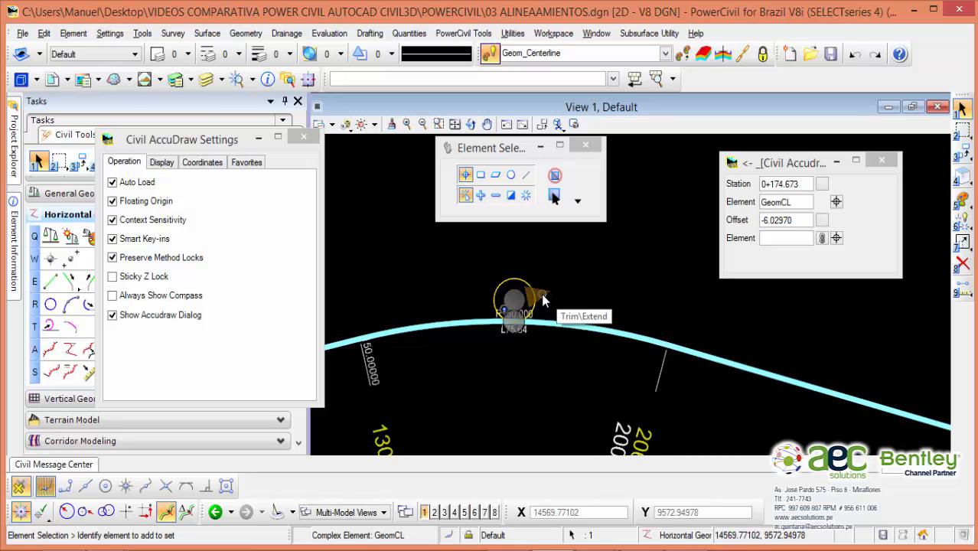
{"action": "scroll", "coordinate": [538, 321], "scroll_direction": "down", "scroll_amount": 1}
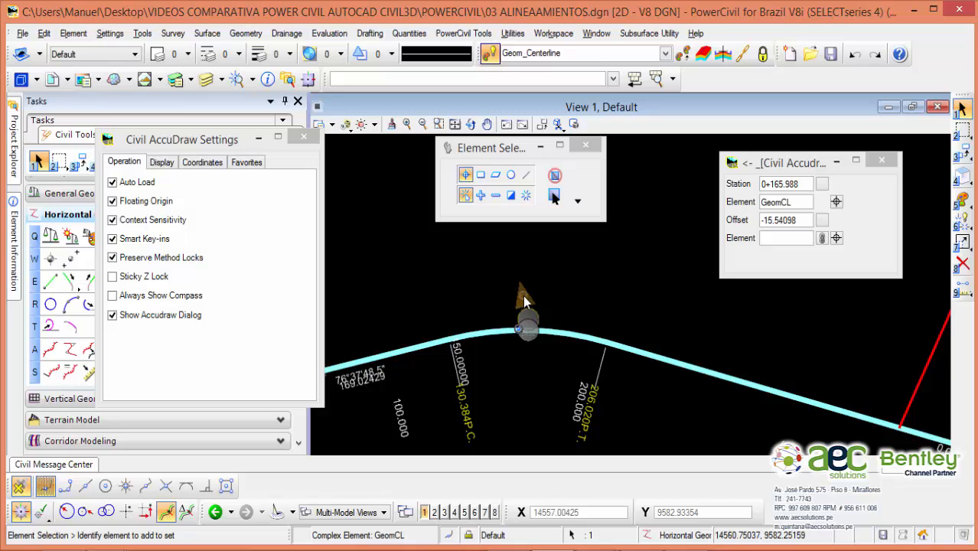
{"action": "scroll", "coordinate": [523, 295], "scroll_direction": "up", "scroll_amount": 2}
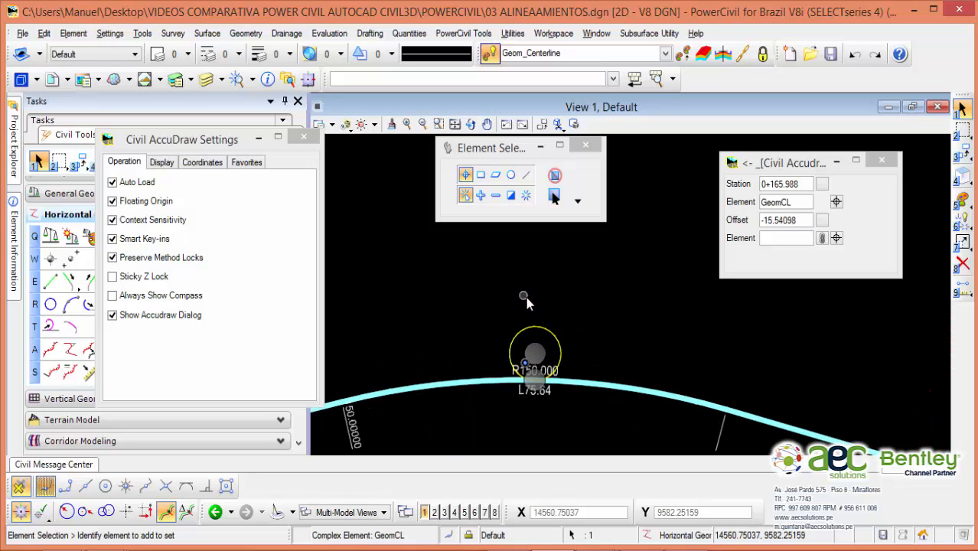
{"action": "left_click", "coordinate": [538, 356]}
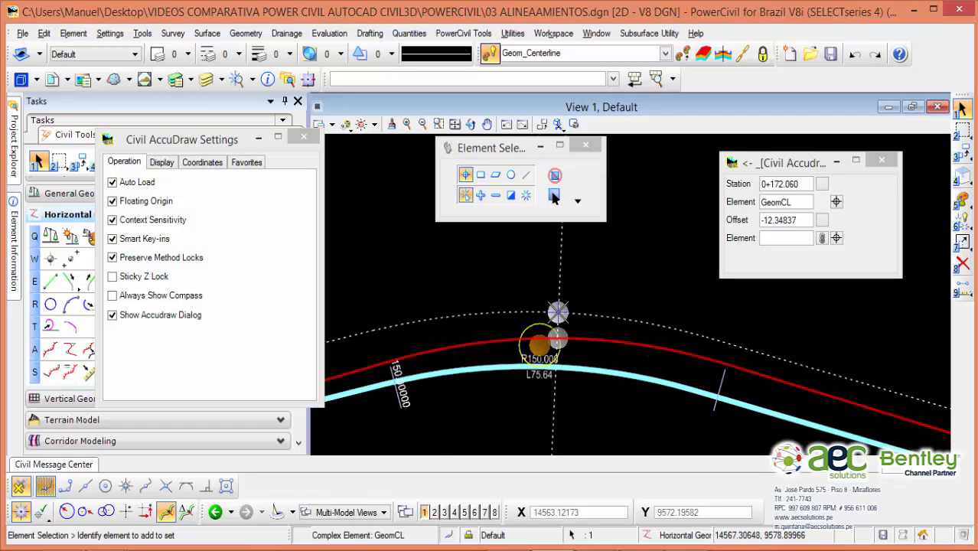
{"action": "scroll", "coordinate": [559, 312], "scroll_direction": "down", "scroll_amount": 4}
{"action": "middle_click_drag", "start_coordinate": [559, 313], "coordinate": [423, 376]}
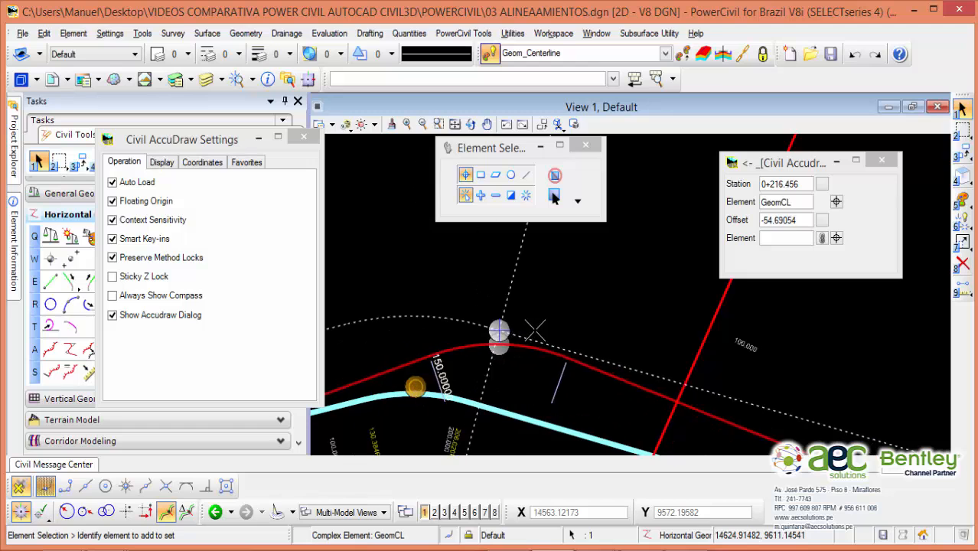
{"action": "scroll", "coordinate": [543, 330], "scroll_direction": "down", "scroll_amount": 2}
{"action": "middle_click_drag", "start_coordinate": [543, 330], "coordinate": [421, 314]}
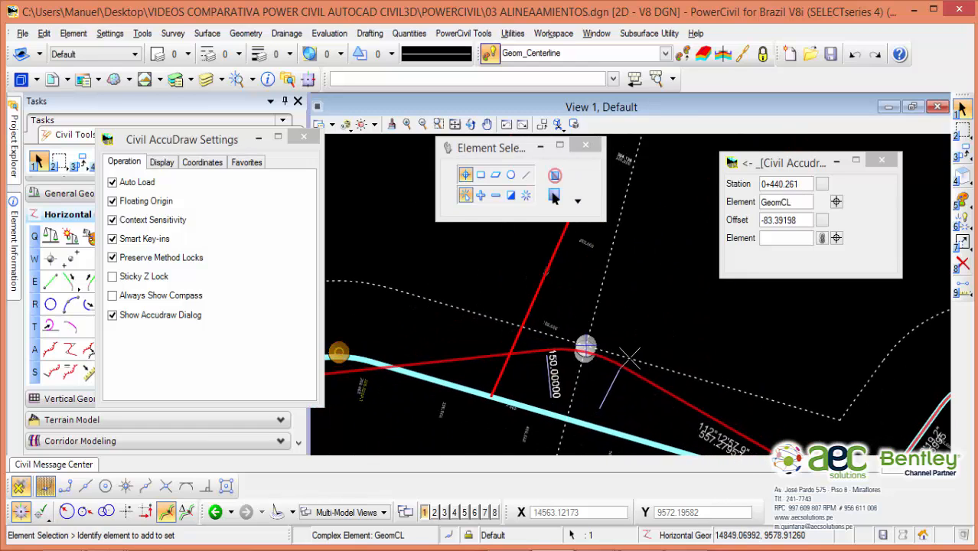
{"action": "scroll", "coordinate": [646, 366], "scroll_direction": "down", "scroll_amount": 2}
{"action": "middle_click_drag", "start_coordinate": [521, 332], "coordinate": [587, 391]}
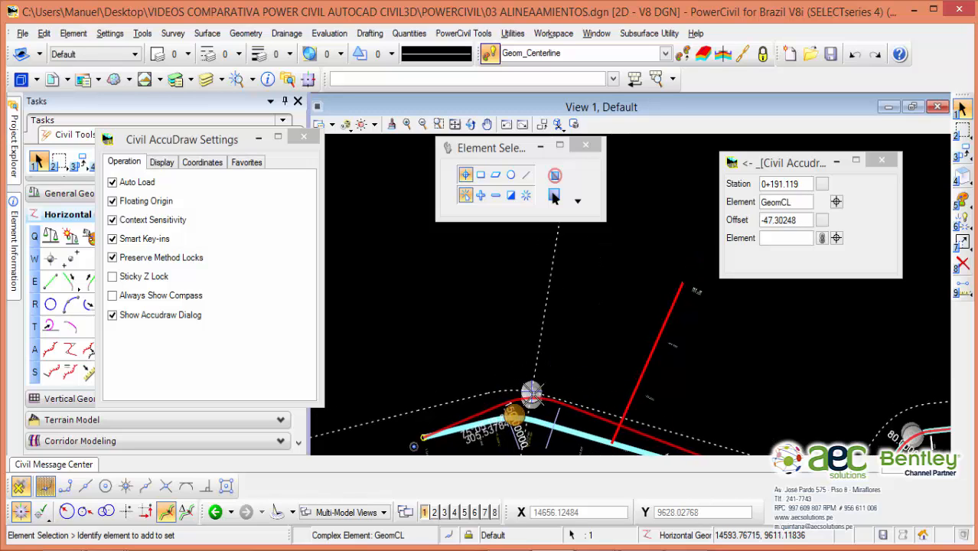
{"action": "left_click", "coordinate": [534, 394]}
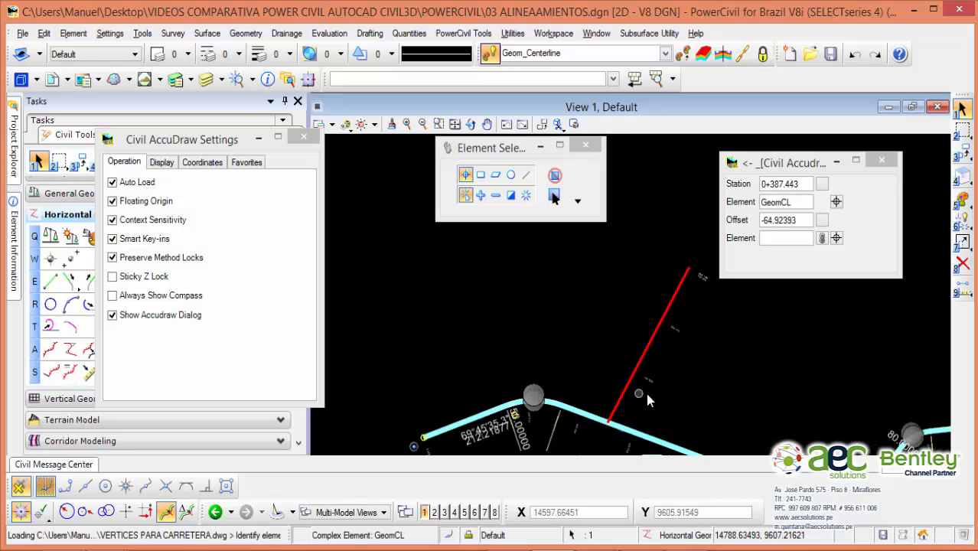
Inspect where the station-offset line meets the reshaped alignment
{"action": "scroll", "coordinate": [644, 392], "scroll_direction": "up", "scroll_amount": 2}
{"action": "middle_click_drag", "start_coordinate": [644, 406], "coordinate": [618, 318]}
{"action": "scroll", "coordinate": [614, 331], "scroll_direction": "up", "scroll_amount": 2}
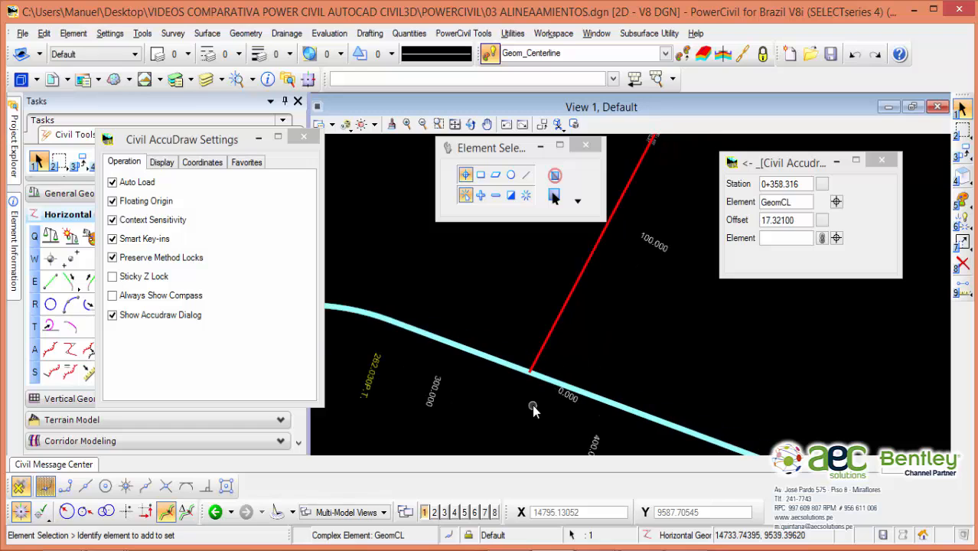
{"action": "scroll", "coordinate": [539, 379], "scroll_direction": "up", "scroll_amount": 2}
{"action": "scroll", "coordinate": [539, 349], "scroll_direction": "down", "scroll_amount": 2}
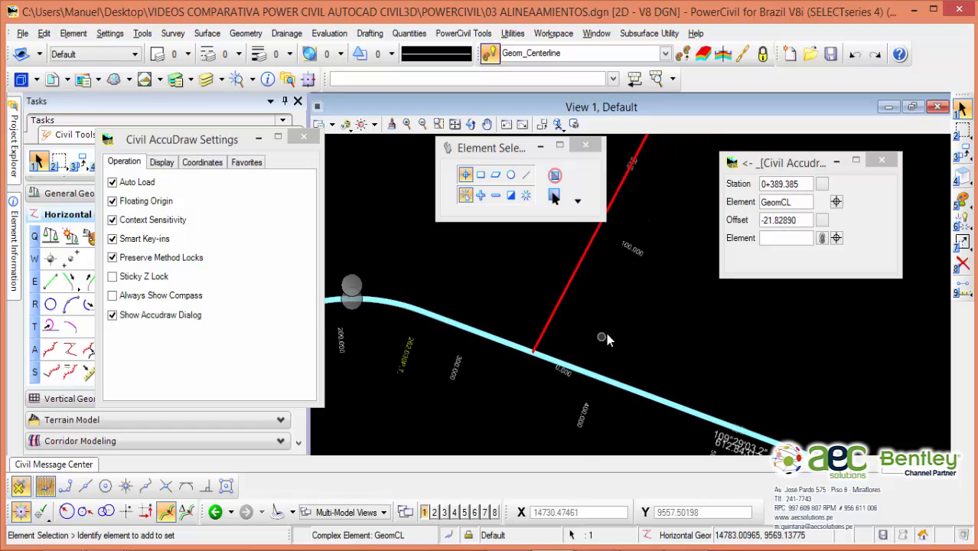
Clear the selection and examine the station-offset line against the whole reshaped alignment
{"action": "middle_click_drag", "start_coordinate": [607, 333], "coordinate": [630, 340]}
{"action": "scroll", "coordinate": [631, 341], "scroll_direction": "down", "scroll_amount": 1}
{"action": "middle_click_drag", "start_coordinate": [630, 340], "coordinate": [636, 280]}
{"action": "middle_click_drag", "start_coordinate": [621, 322], "coordinate": [549, 448]}
{"action": "middle_click_drag", "start_coordinate": [470, 350], "coordinate": [526, 323]}
{"action": "scroll", "coordinate": [525, 328], "scroll_direction": "down", "scroll_amount": 1}
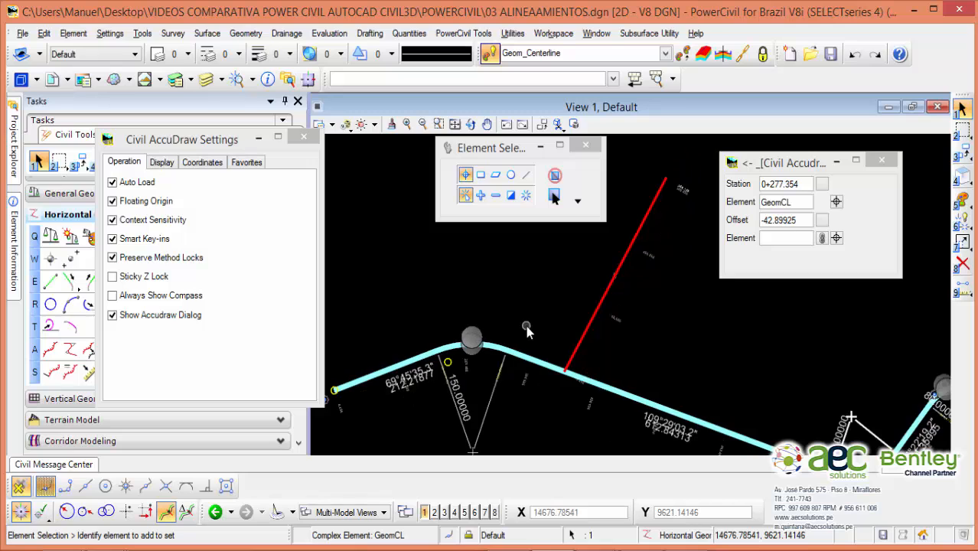
{"action": "scroll", "coordinate": [747, 318], "scroll_direction": "down", "scroll_amount": 1}
{"action": "left_click", "coordinate": [756, 319]}
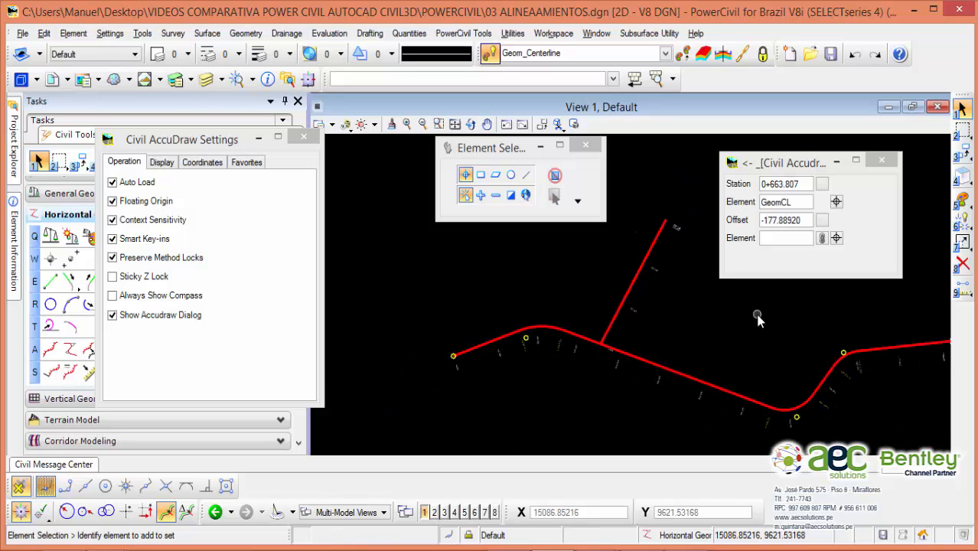
Check the station-offset line along its length and undo the last move of the alignment's first curve vertex
{"action": "scroll", "coordinate": [657, 239], "scroll_direction": "up", "scroll_amount": 1}
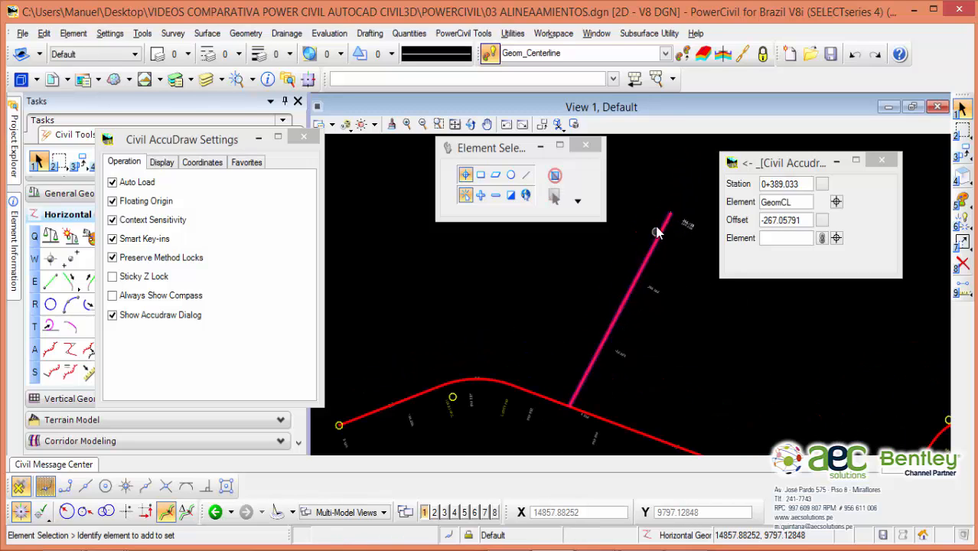
{"action": "scroll", "coordinate": [674, 231], "scroll_direction": "up", "scroll_amount": 1}
{"action": "scroll", "coordinate": [675, 231], "scroll_direction": "down", "scroll_amount": 2}
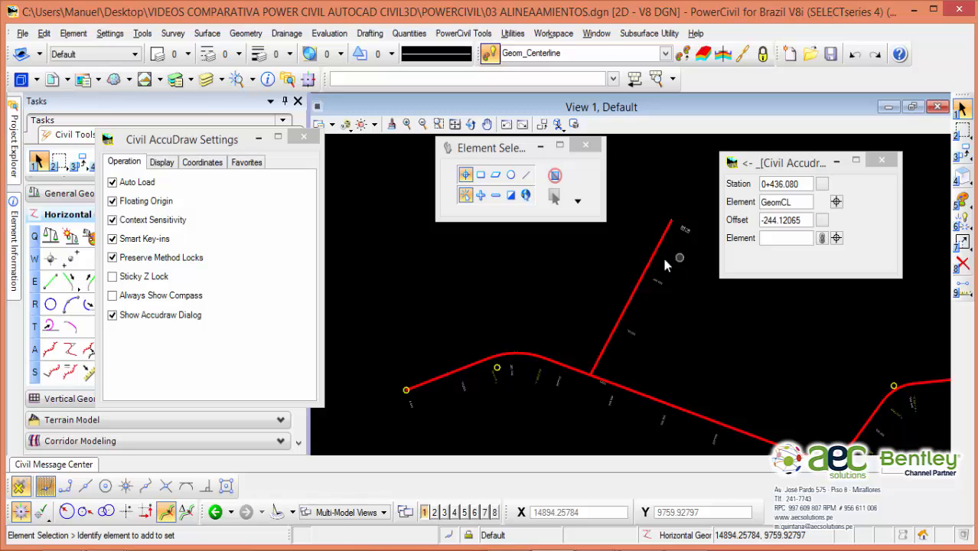
{"action": "scroll", "coordinate": [649, 278], "scroll_direction": "up", "scroll_amount": 2}
{"action": "scroll", "coordinate": [656, 289], "scroll_direction": "down", "scroll_amount": 2}
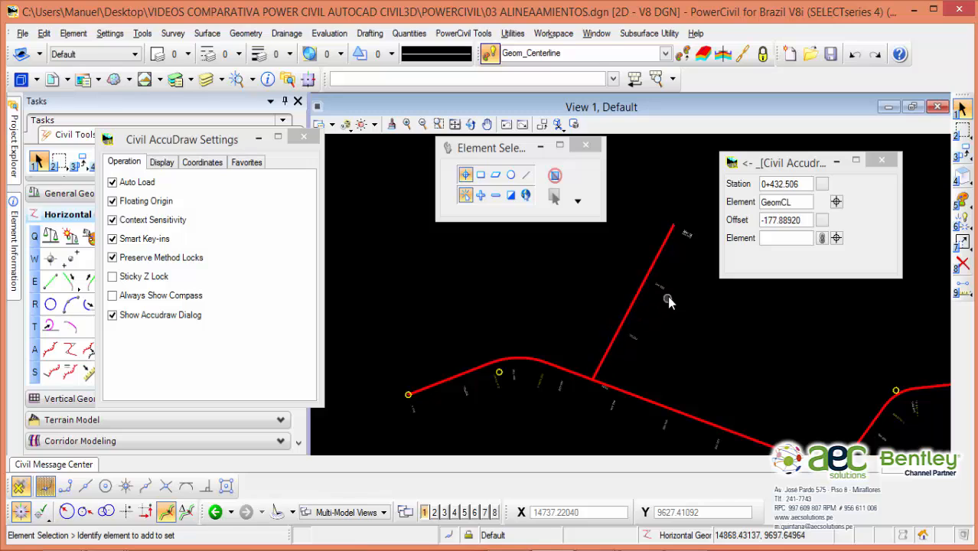
{"action": "scroll", "coordinate": [749, 351], "scroll_direction": "down", "scroll_amount": 2}
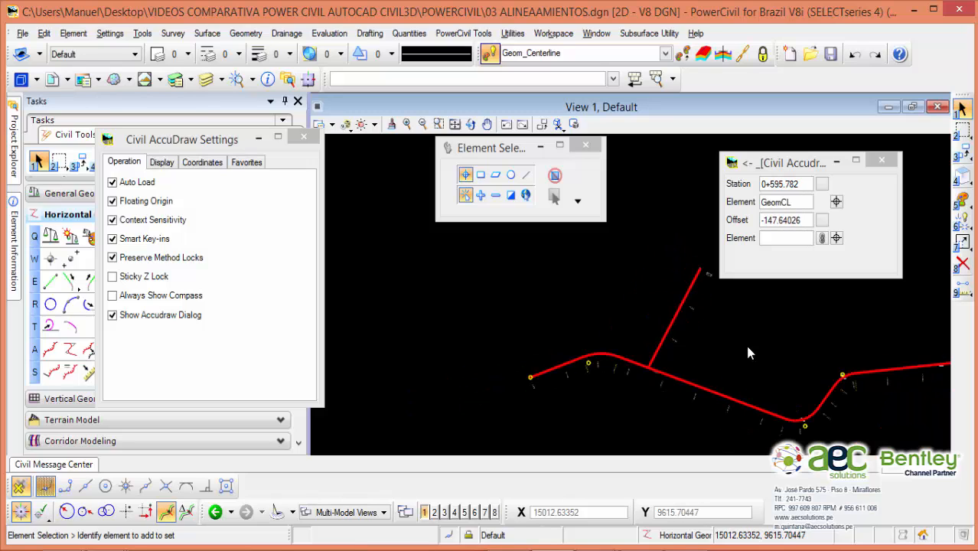
{"action": "scroll", "coordinate": [749, 351], "scroll_direction": "up", "scroll_amount": 1}
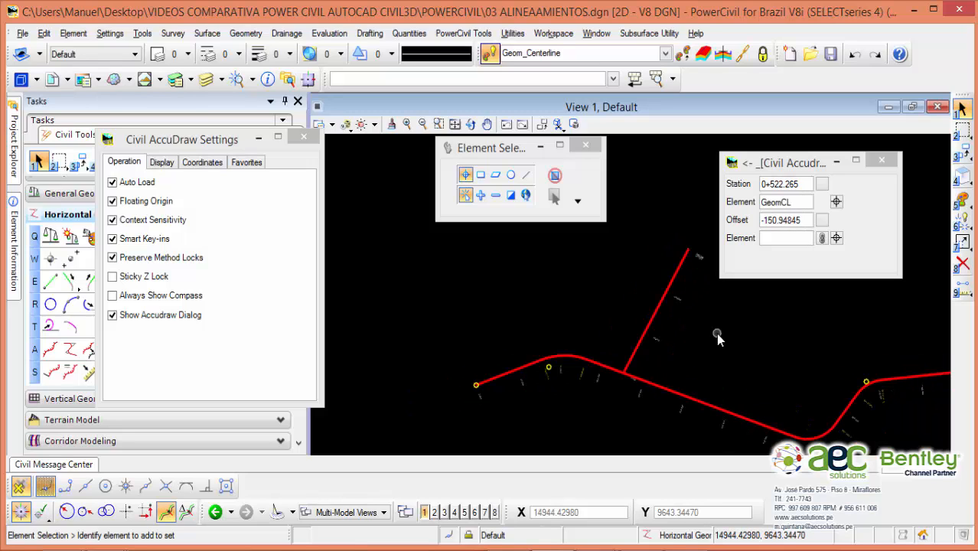
{"action": "key", "text": "ctrl+z"}
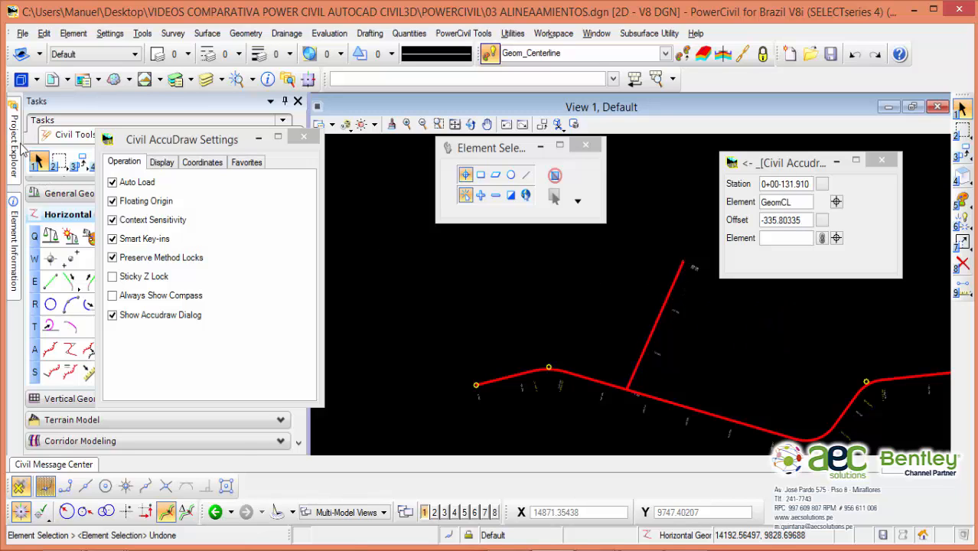
Keep the Project Explorer permanently open and clear the Civil AccuDraw Settings and Element Selection windows out of its way
{"action": "mouse_move", "coordinate": [15, 145]}
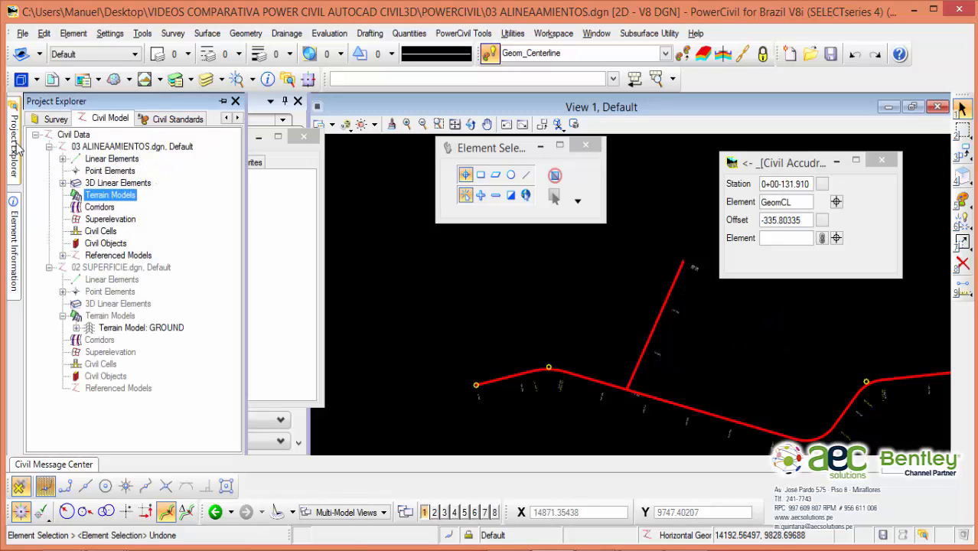
{"action": "left_click", "coordinate": [226, 102]}
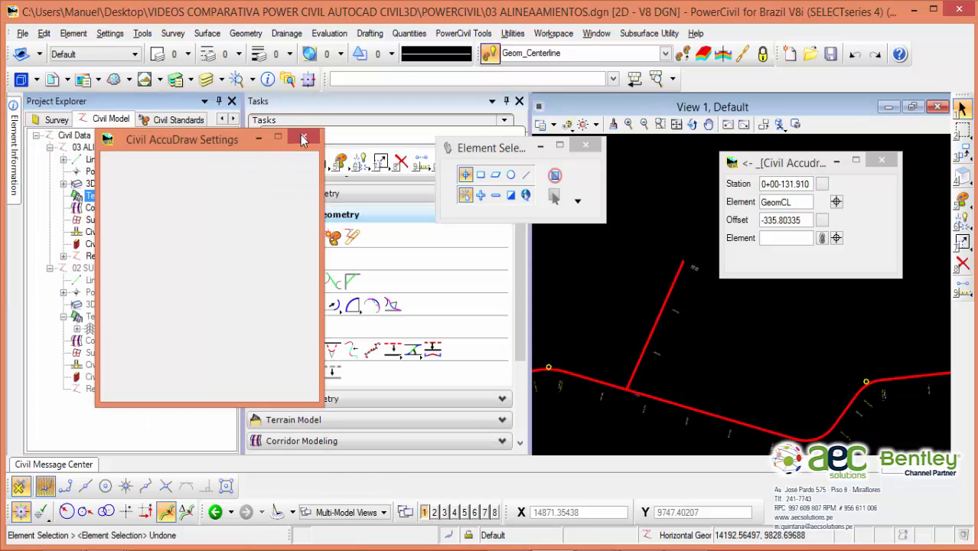
{"action": "left_click", "coordinate": [304, 138]}
{"action": "left_click_drag", "start_coordinate": [474, 145], "coordinate": [605, 223]}
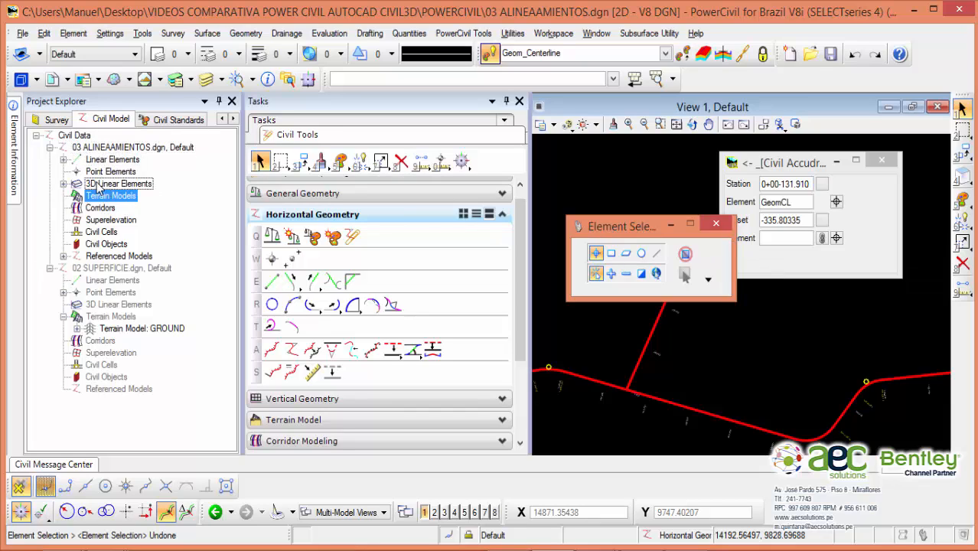
List the linear elements of 03 ALINEAAMIENTOS.dgn and select the complex element GeomCL among them
{"action": "left_click", "coordinate": [64, 185]}
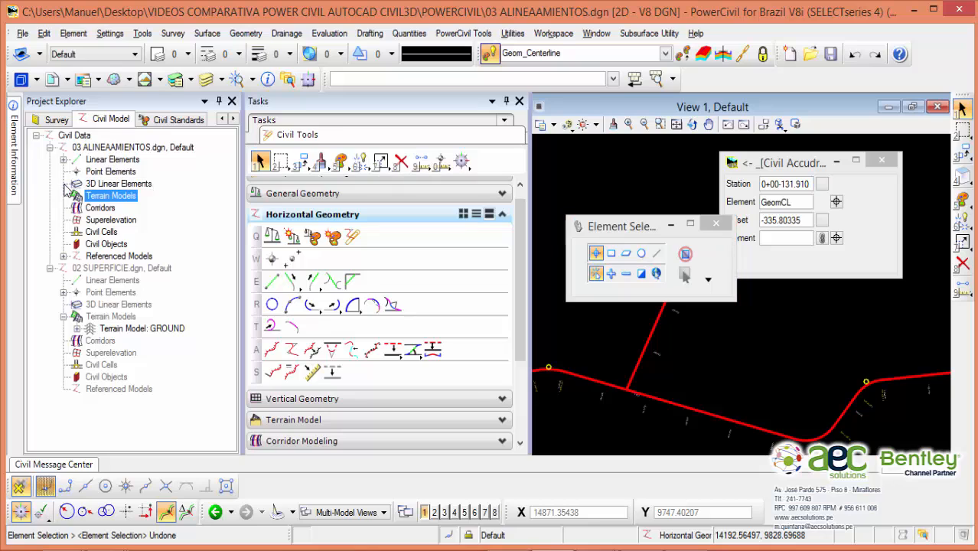
{"action": "left_click", "coordinate": [107, 159]}
{"action": "left_click", "coordinate": [64, 159]}
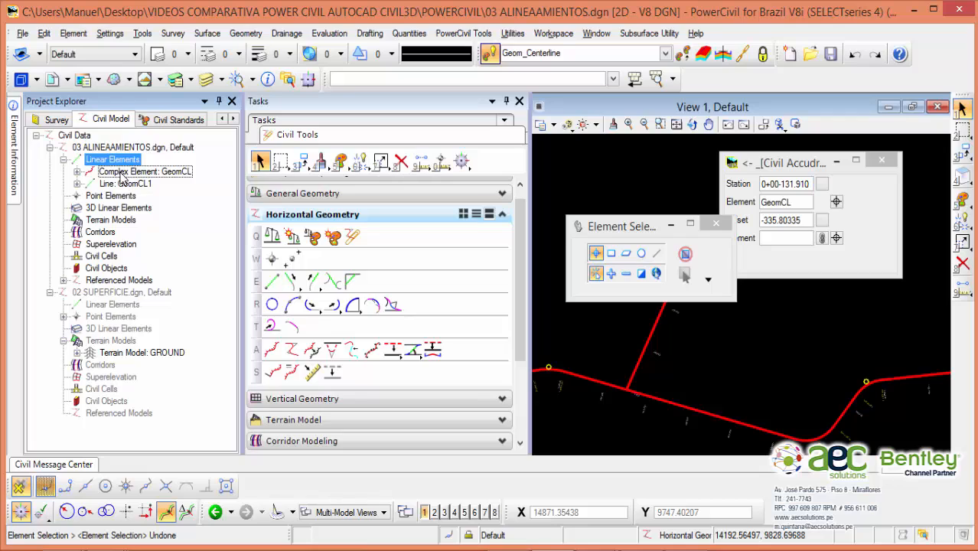
{"action": "left_click", "coordinate": [182, 175]}
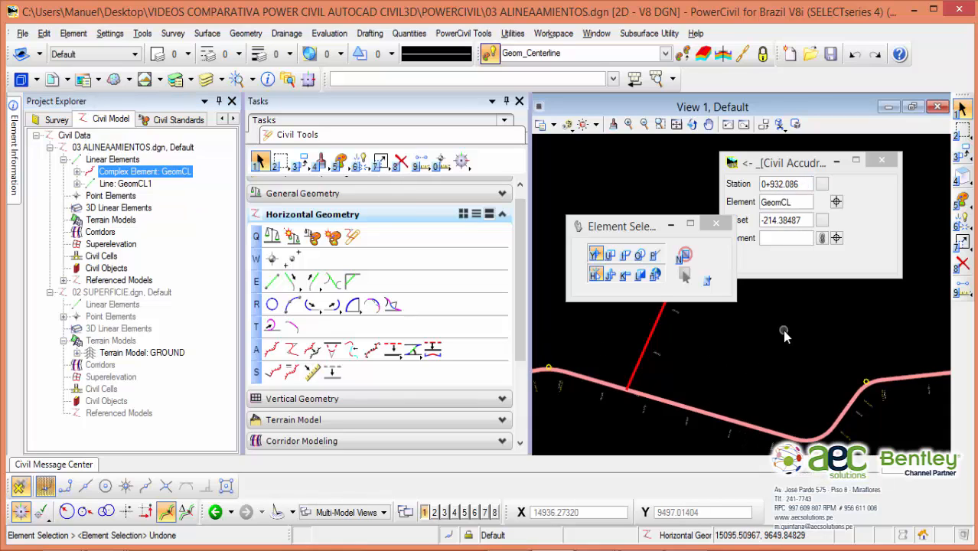
Set the feature name of the selected main alignment to EJE in its properties
{"action": "left_click", "coordinate": [719, 423]}
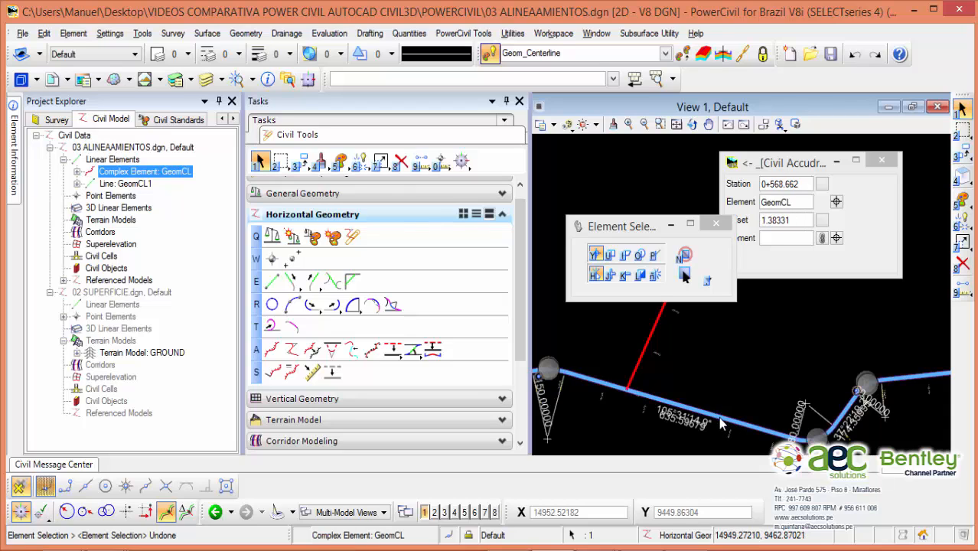
{"action": "mouse_move", "coordinate": [724, 419]}
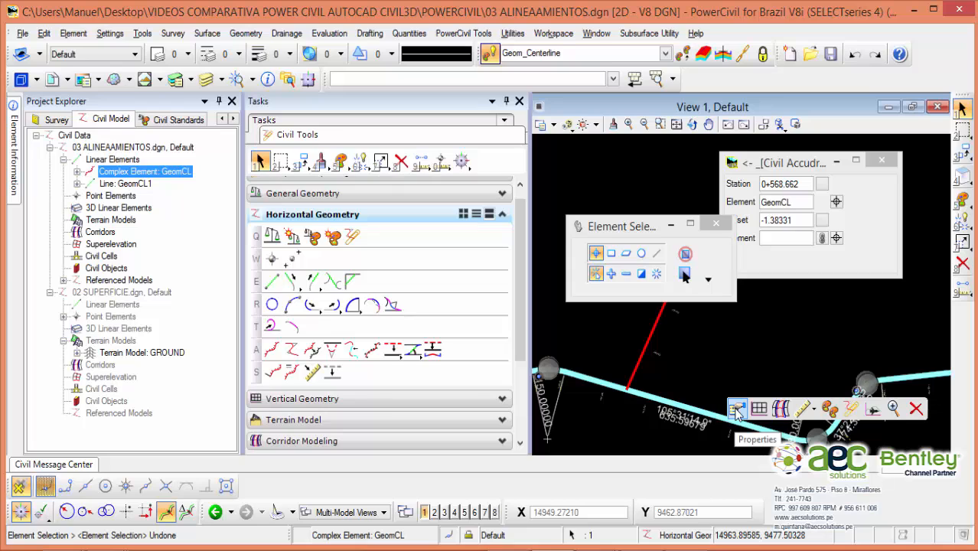
{"action": "left_click", "coordinate": [735, 411]}
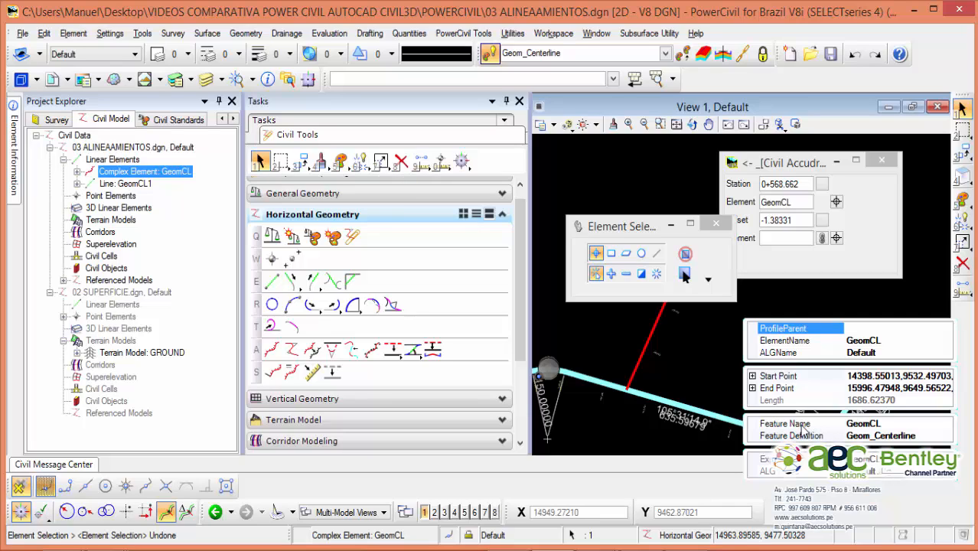
{"action": "left_click", "coordinate": [885, 424]}
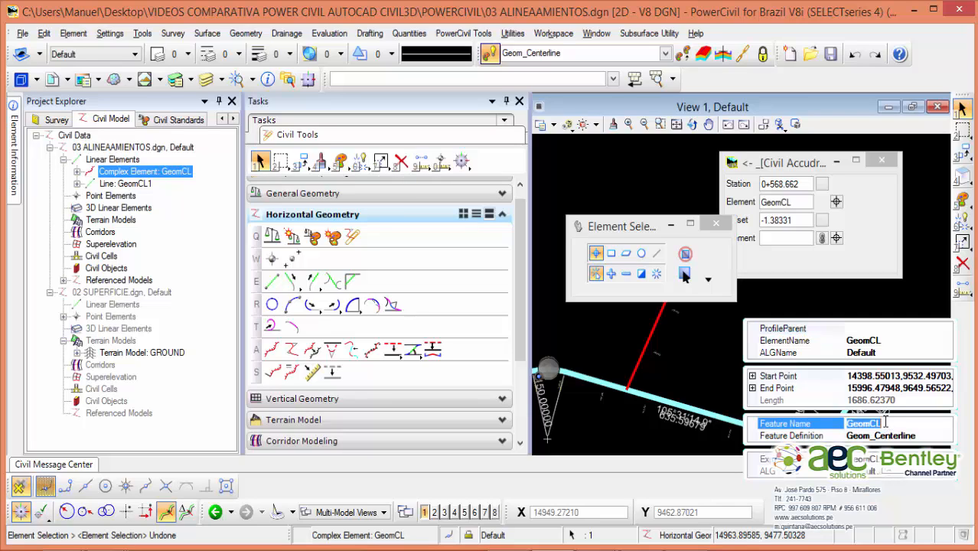
{"action": "type", "text": "E"}
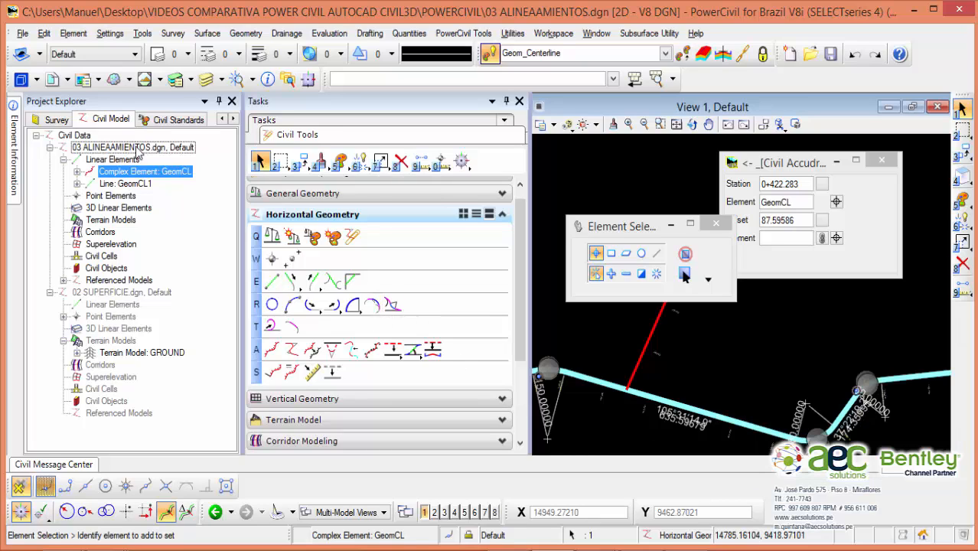
Expand the alignment's component elements in the Project Explorer and refresh its listed name
{"action": "left_click", "coordinate": [77, 171]}
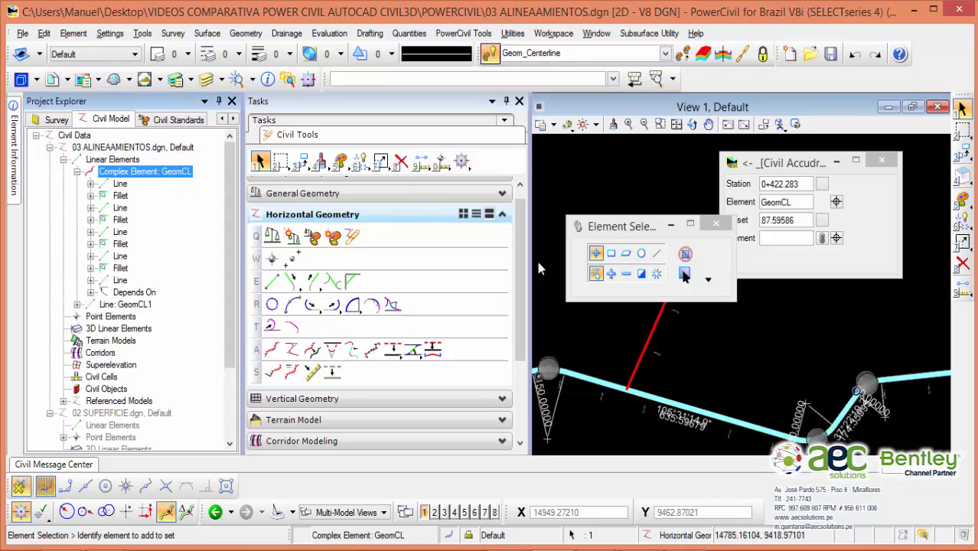
{"action": "scroll", "coordinate": [798, 380], "scroll_direction": "down", "scroll_amount": 1}
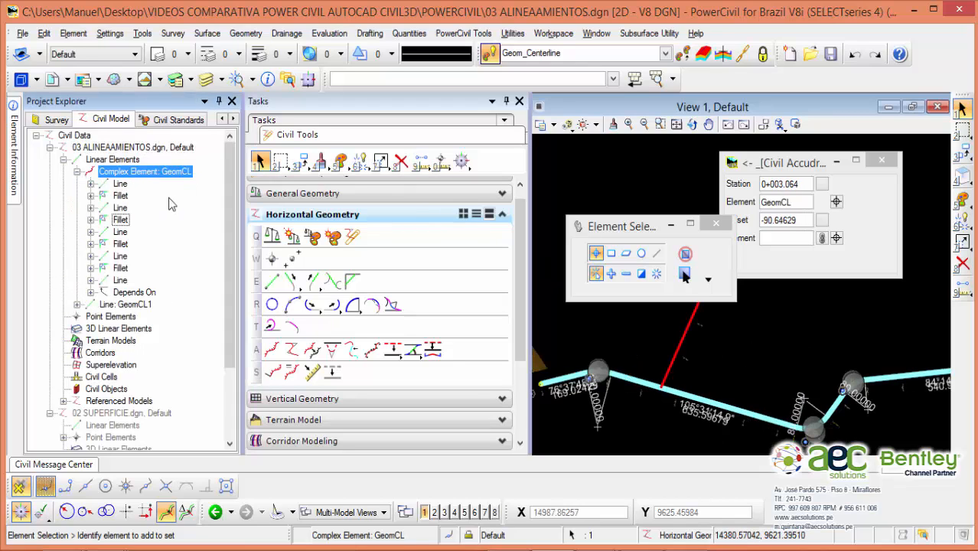
{"action": "left_click", "coordinate": [168, 173]}
Delete the station-offset line GeomCL1 from the linear elements of 03 ALINEAAMIENTOS.dgn
{"action": "left_click", "coordinate": [121, 305]}
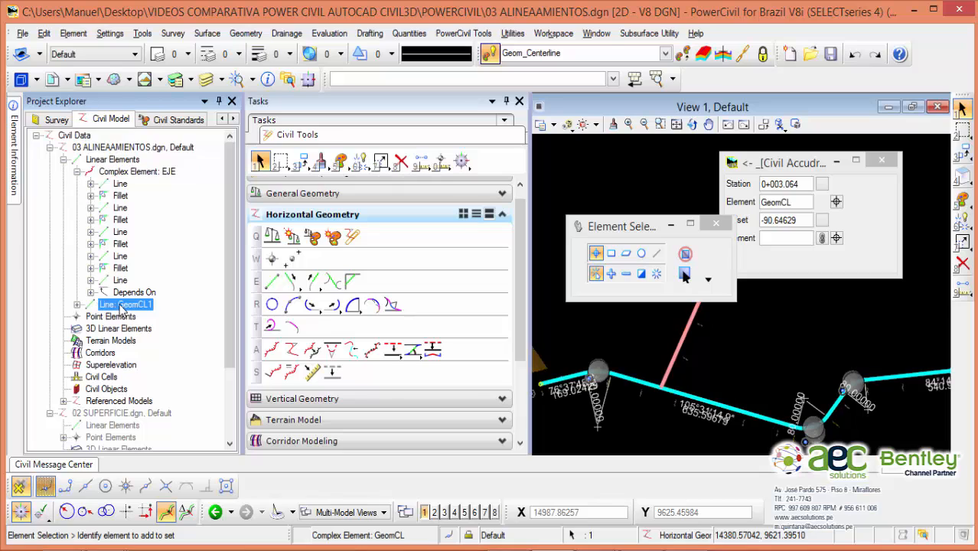
{"action": "left_click", "coordinate": [137, 171]}
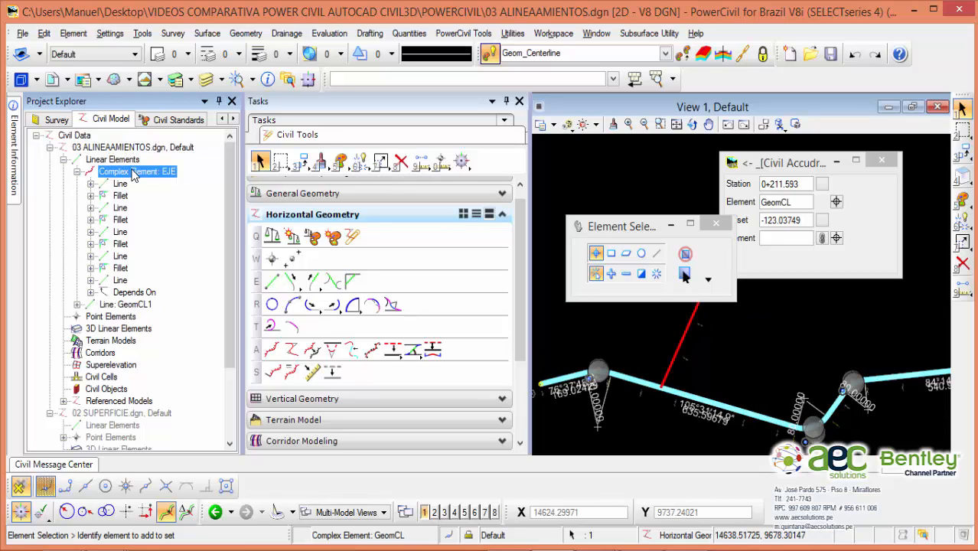
{"action": "left_click", "coordinate": [119, 306]}
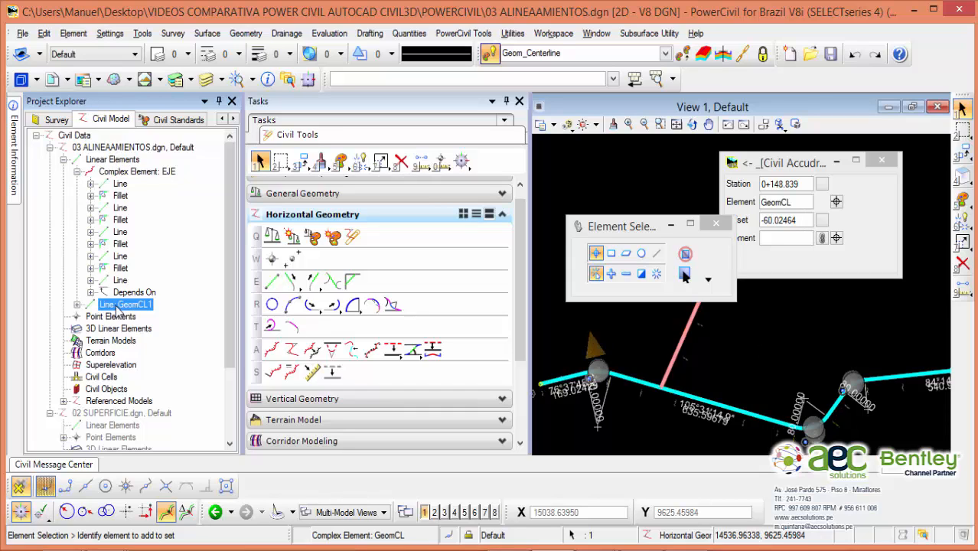
{"action": "right_click", "coordinate": [123, 305]}
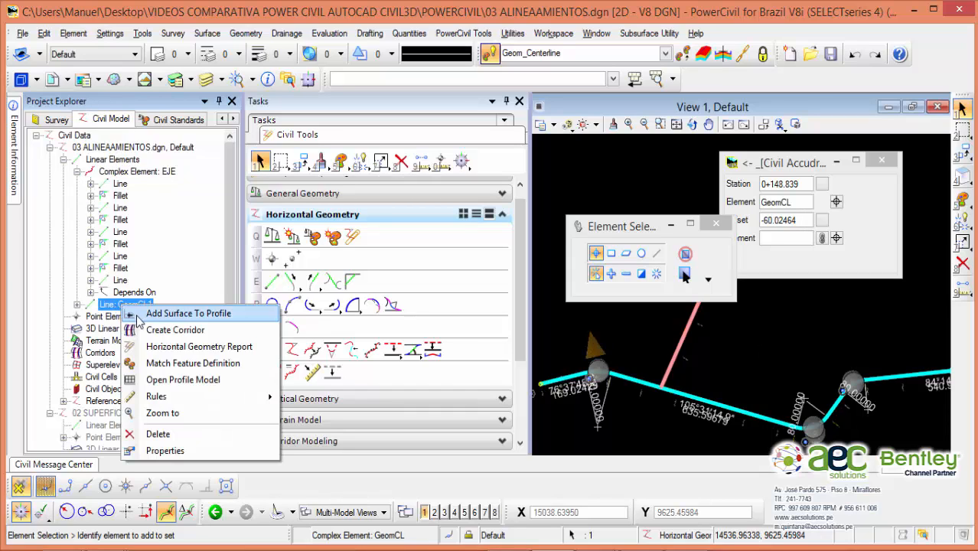
{"action": "left_click", "coordinate": [157, 434]}
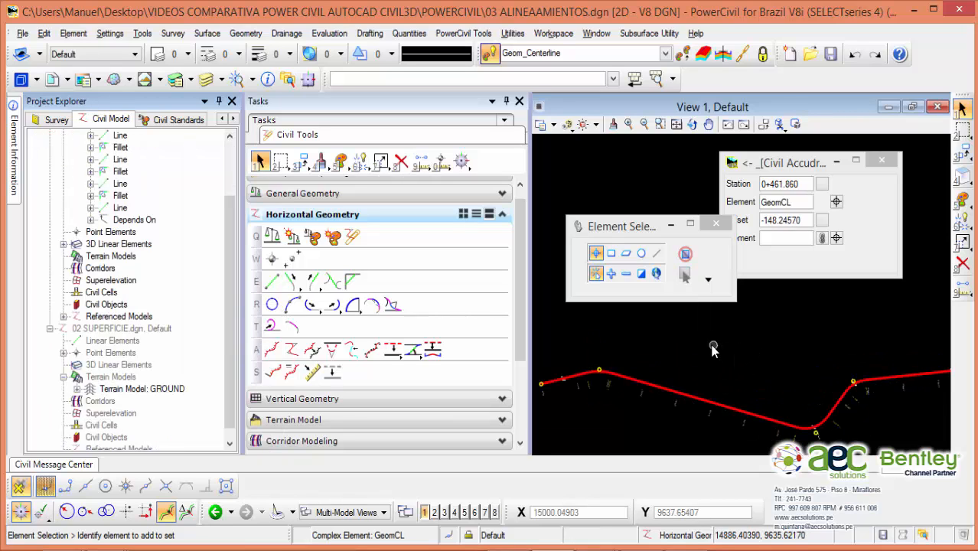
Set the Project Explorer back to auto-hide and bring the entire alignment into view
{"action": "left_click", "coordinate": [219, 101]}
{"action": "scroll", "coordinate": [759, 371], "scroll_direction": "down", "scroll_amount": 4}
{"action": "middle_click_drag", "start_coordinate": [764, 371], "coordinate": [503, 320]}
{"action": "scroll", "coordinate": [546, 369], "scroll_direction": "up", "scroll_amount": 2}
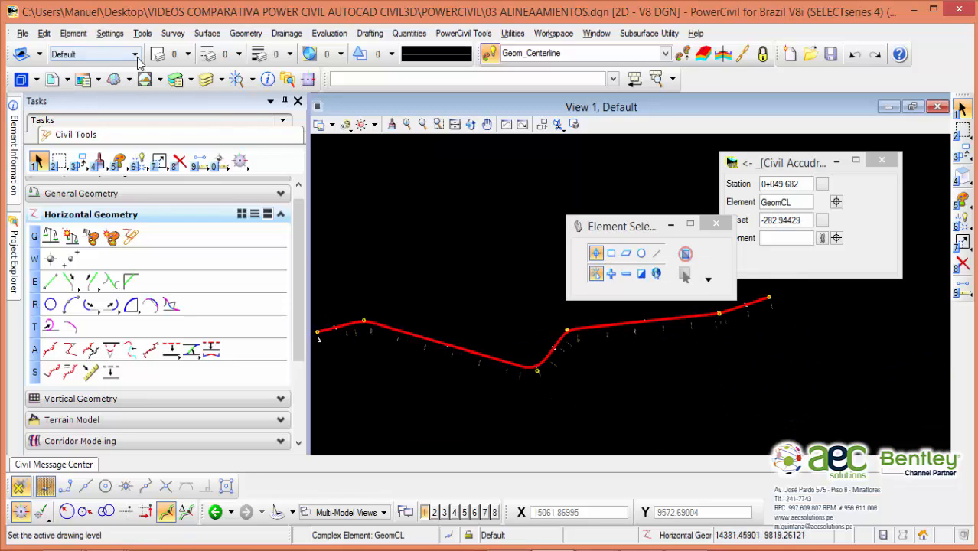
Save the design file and look over the alignment from start to end
{"action": "left_click", "coordinate": [22, 33]}
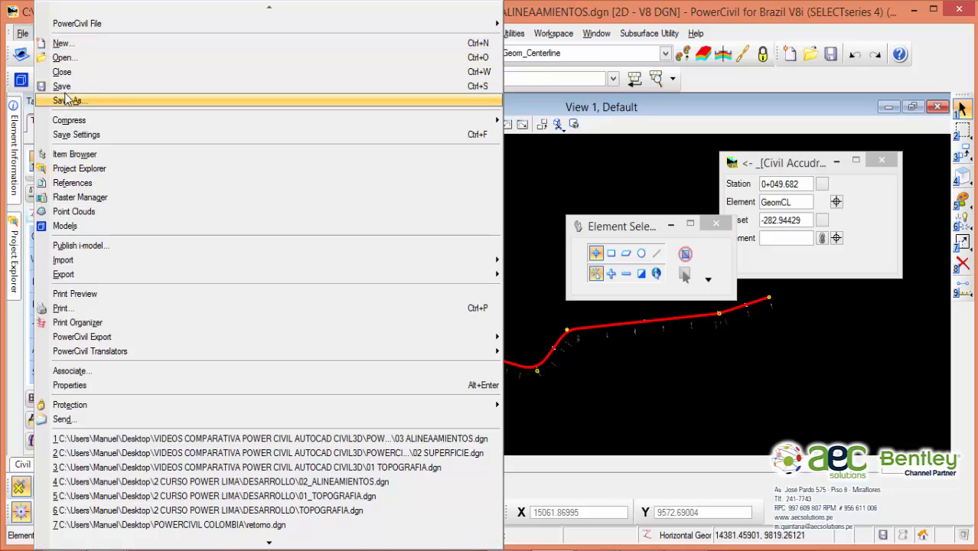
{"action": "left_click", "coordinate": [575, 382]}
{"action": "scroll", "coordinate": [575, 382], "scroll_direction": "down", "scroll_amount": 2}
{"action": "middle_click_drag", "start_coordinate": [576, 382], "coordinate": [682, 370]}
{"action": "scroll", "coordinate": [682, 371], "scroll_direction": "up", "scroll_amount": 4}
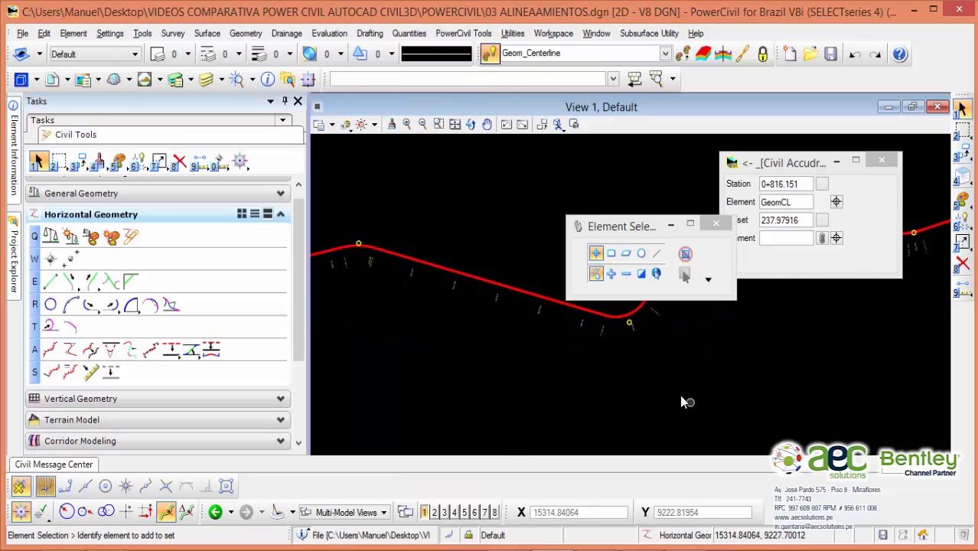
{"action": "middle_click_drag", "start_coordinate": [692, 342], "coordinate": [682, 414]}
{"action": "scroll", "coordinate": [685, 355], "scroll_direction": "up", "scroll_amount": 3}
{"action": "scroll", "coordinate": [685, 357], "scroll_direction": "down", "scroll_amount": 4}
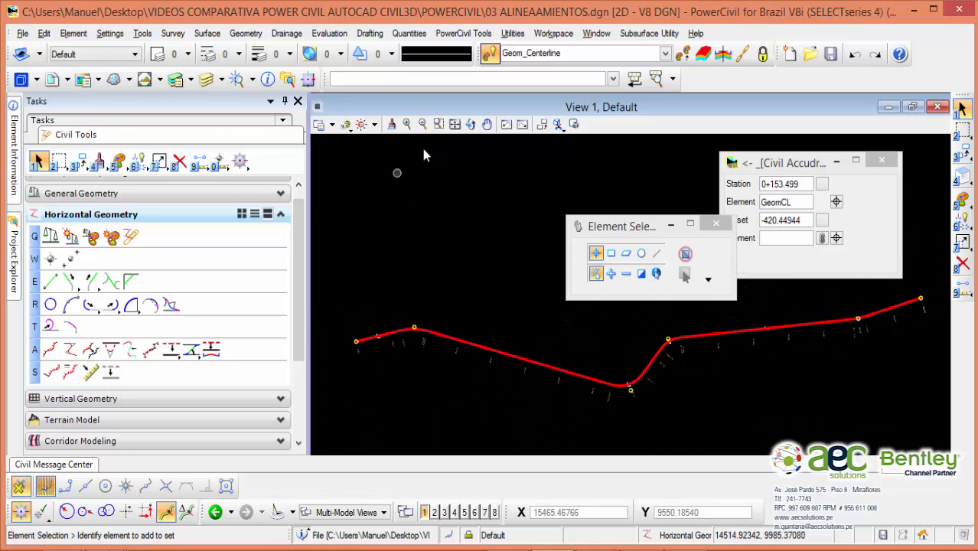
Bring up the save-as settings for the design file with Autodesk(R) DWG Files (*.dwg) as the file type
{"action": "left_click", "coordinate": [24, 34]}
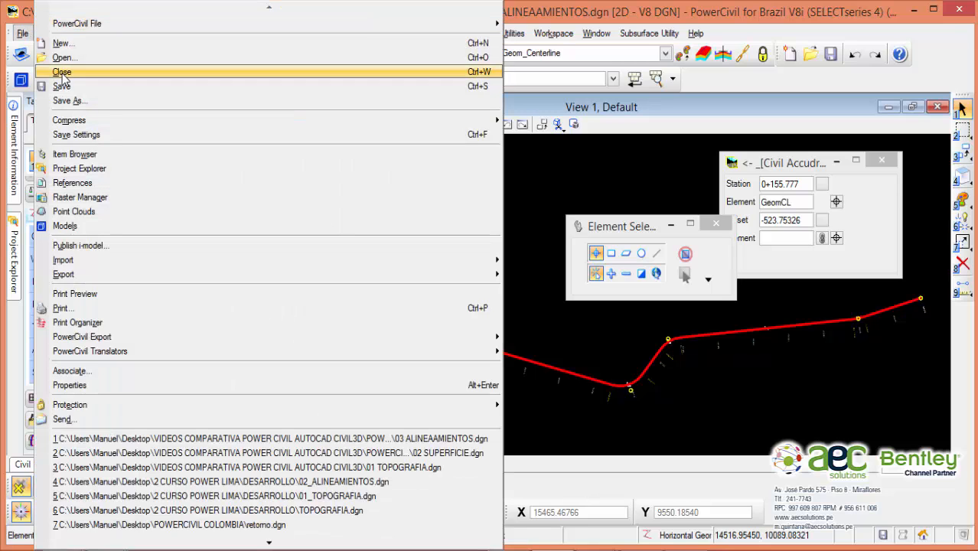
{"action": "left_click", "coordinate": [67, 100]}
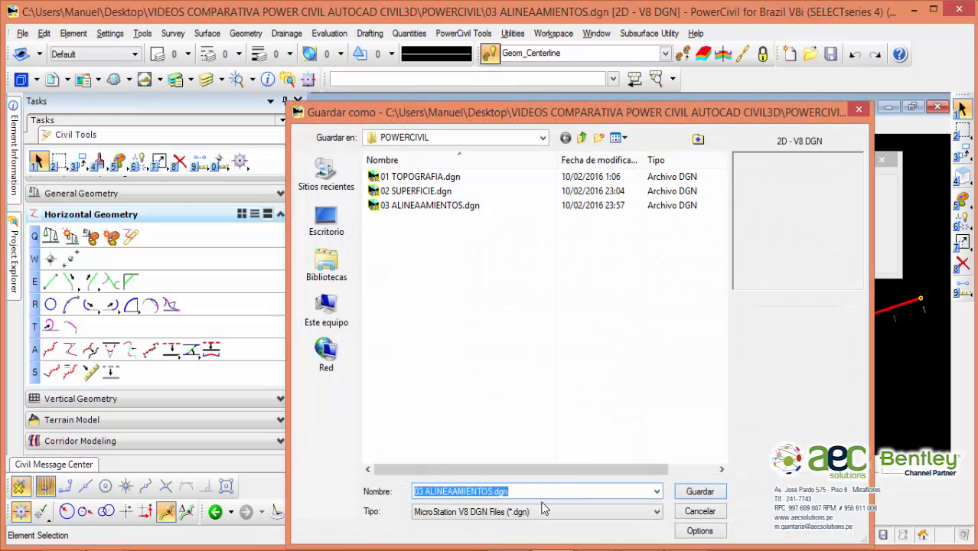
{"action": "left_click", "coordinate": [536, 511]}
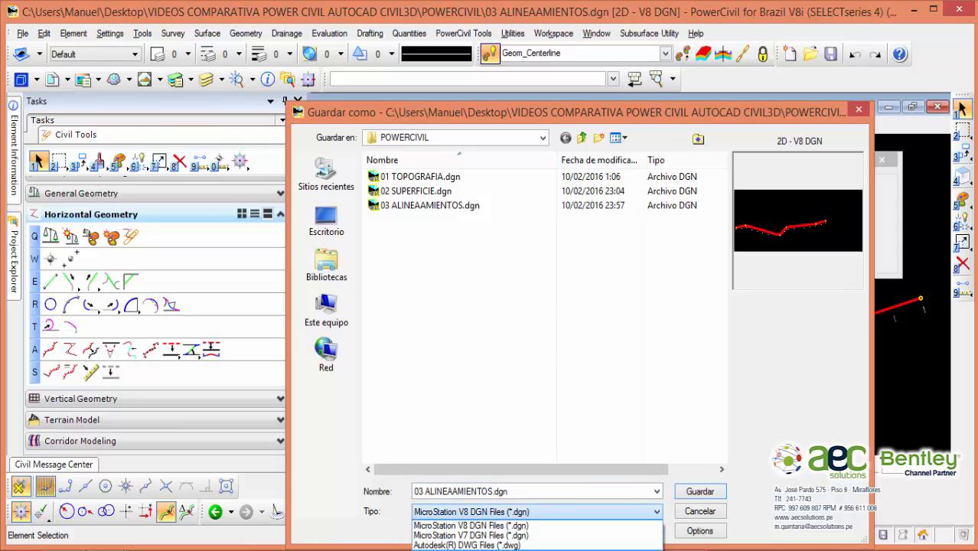
{"action": "left_click", "coordinate": [517, 545]}
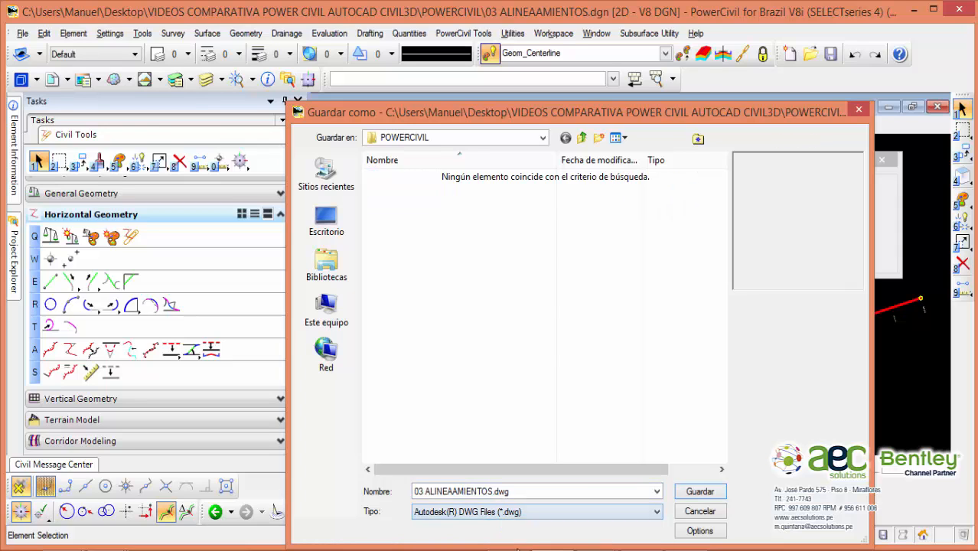
Examine the DWG versions offered in the DWG/DXF save options, then cancel without saving a copy
{"action": "left_click", "coordinate": [699, 531]}
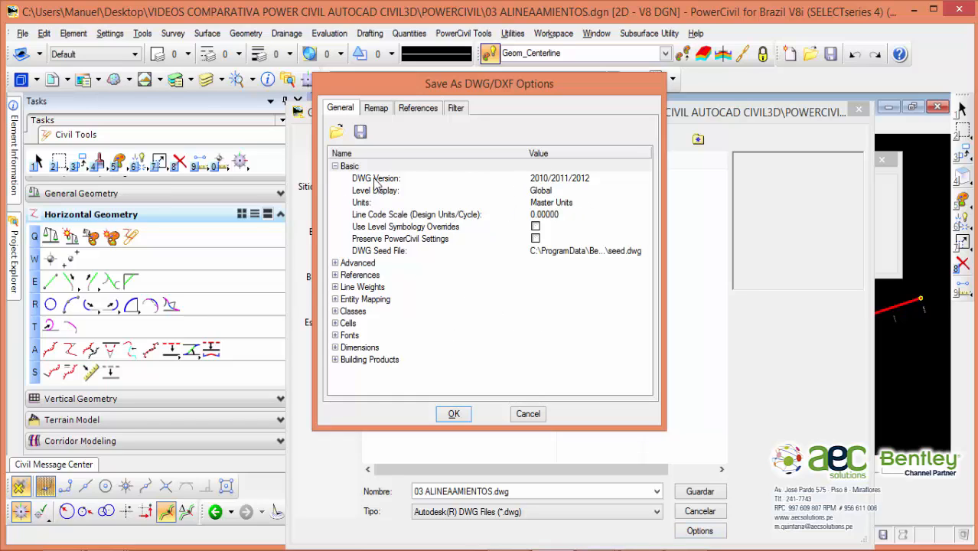
{"action": "left_click", "coordinate": [552, 179]}
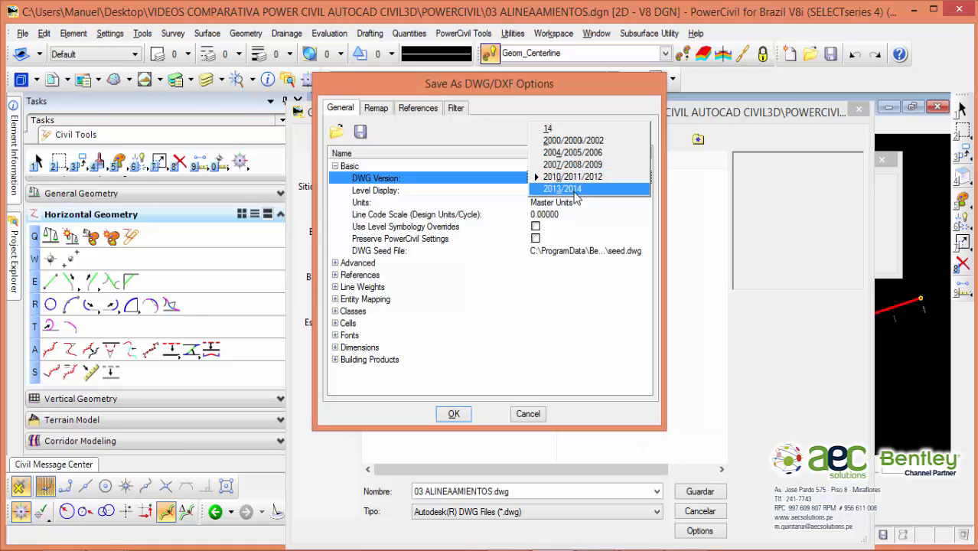
{"action": "left_click", "coordinate": [699, 84]}
{"action": "left_click_drag", "start_coordinate": [444, 85], "coordinate": [441, 115]}
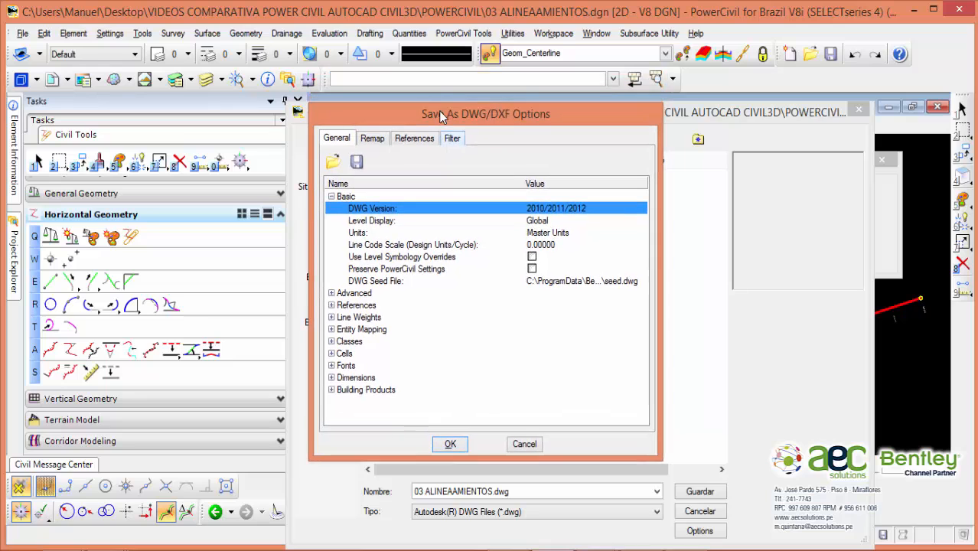
{"action": "left_click", "coordinate": [525, 445]}
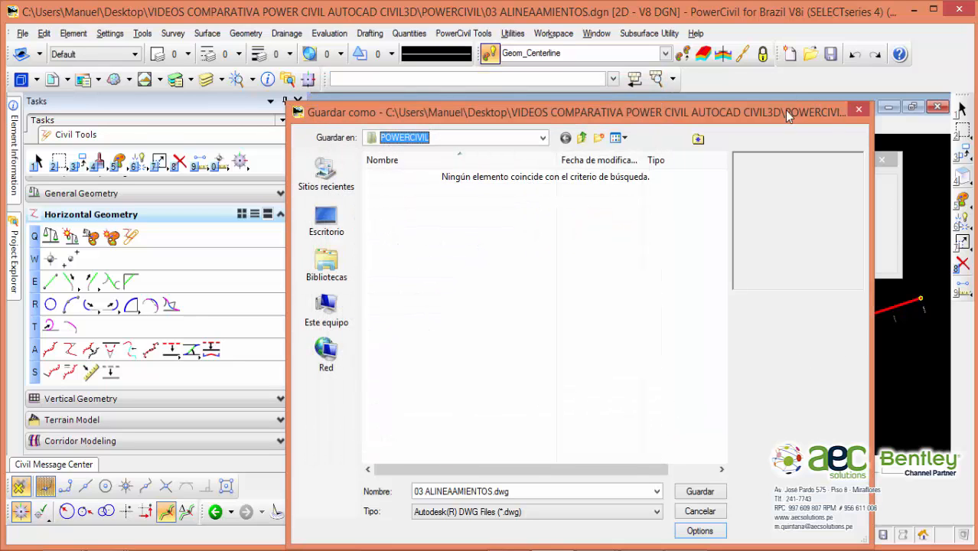
{"action": "left_click_drag", "start_coordinate": [787, 111], "coordinate": [775, 108]}
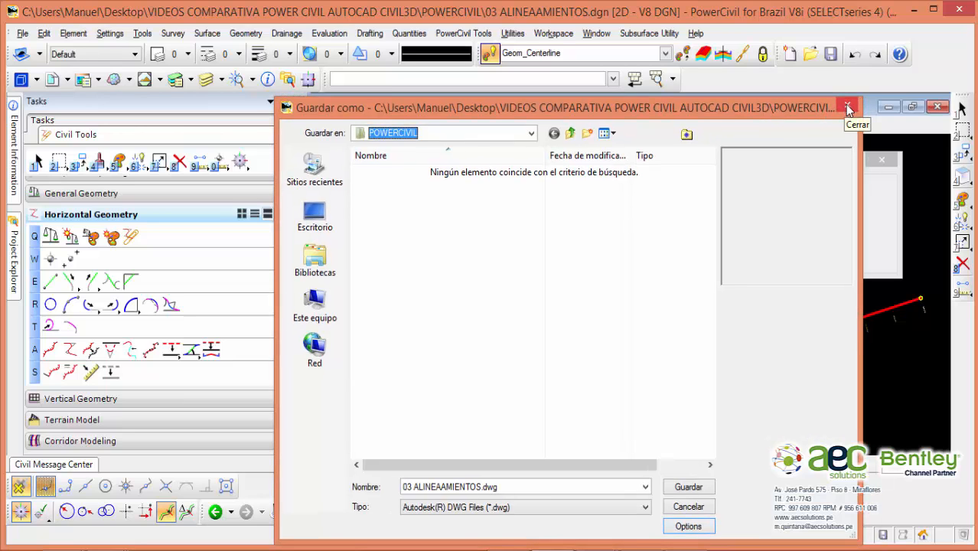
{"action": "left_click", "coordinate": [847, 109]}
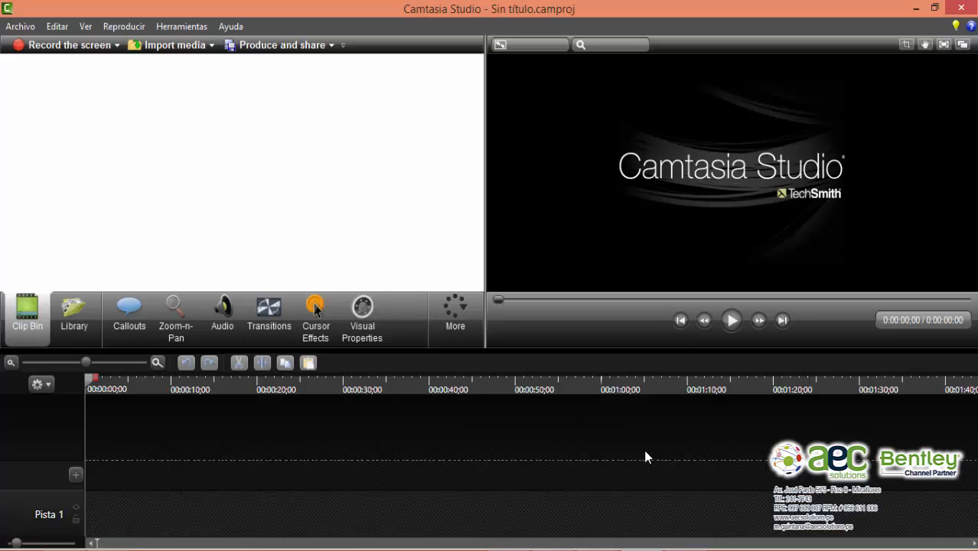
{"action": "mouse_move", "coordinate": [685, 550]}
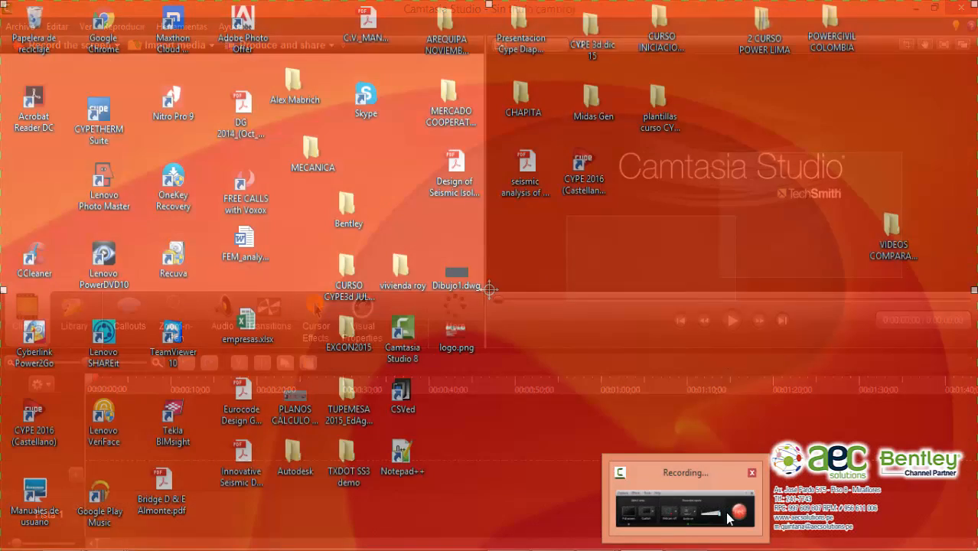
{"action": "left_click", "coordinate": [704, 519]}
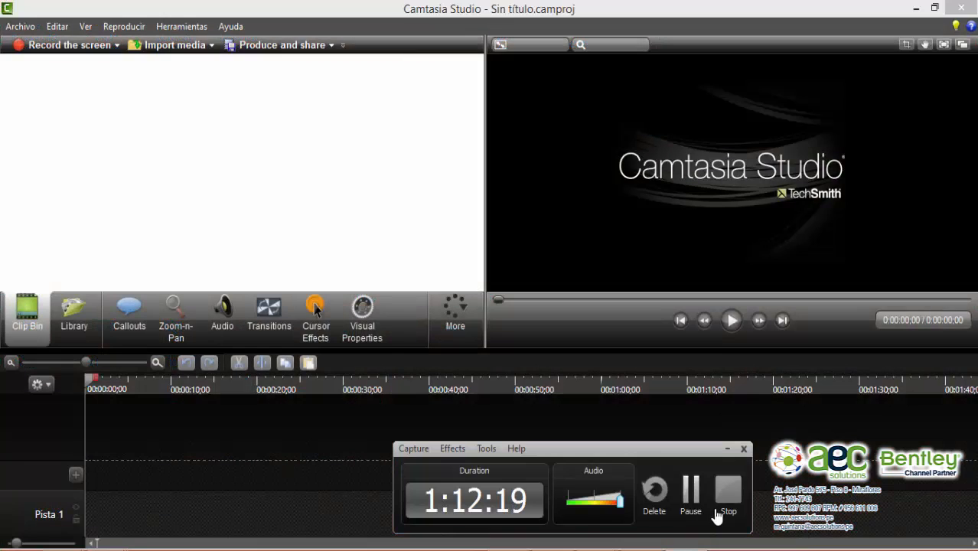